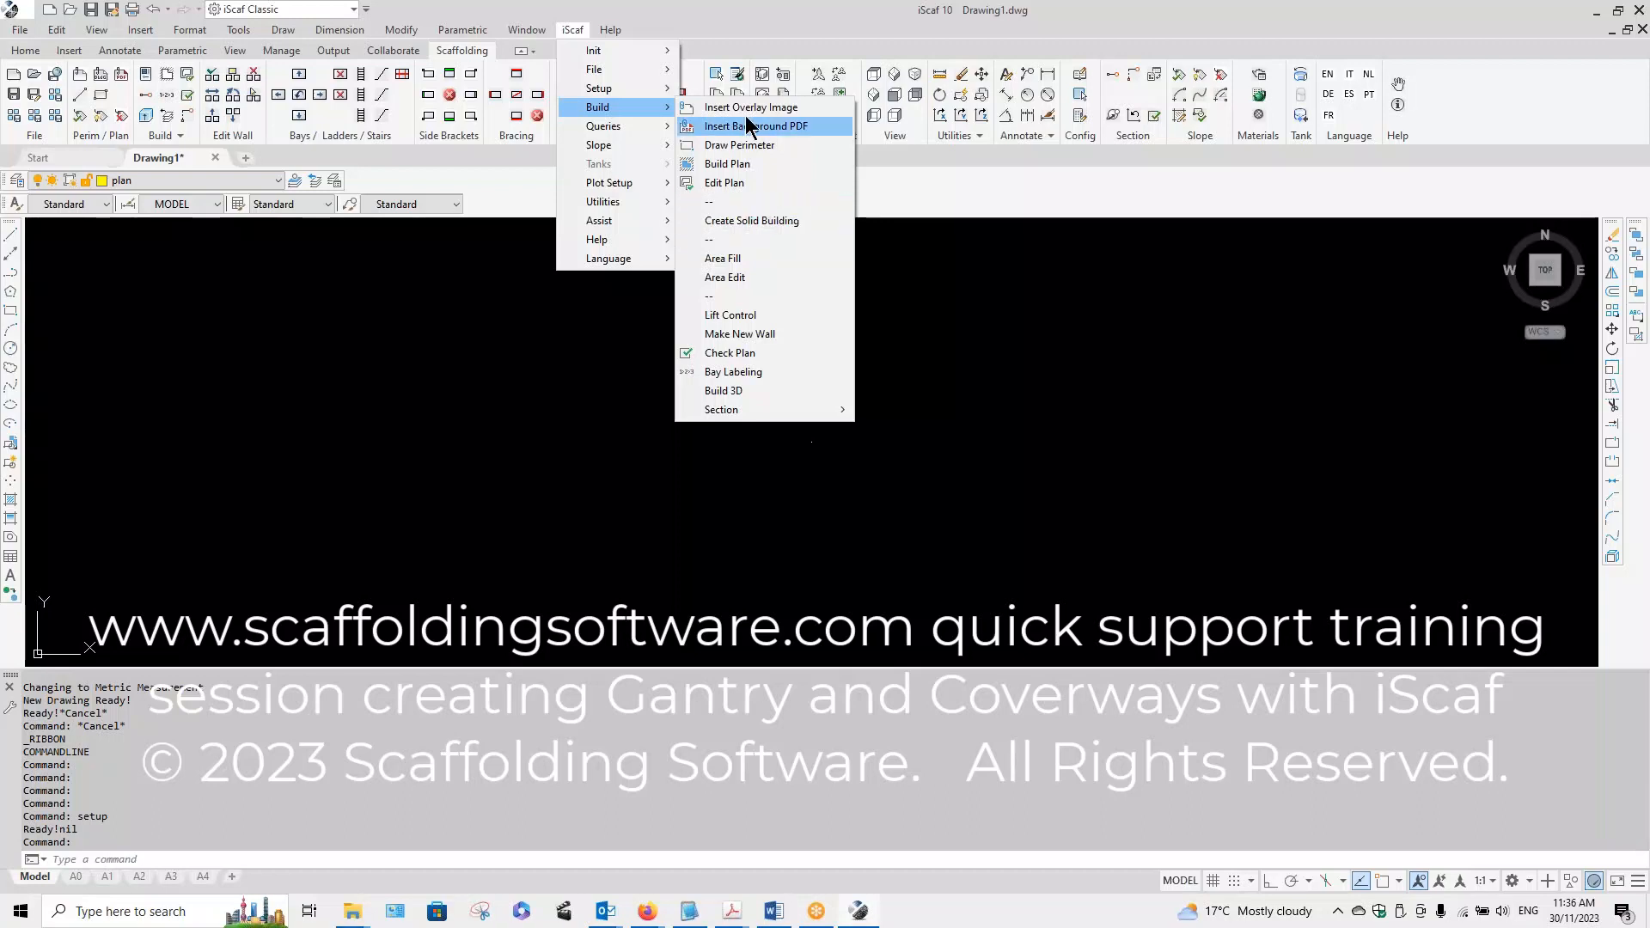
# Step: Open the default scaffold setup configuration and choose 2.4m as the bay fit type
pyautogui.click(1250, 18)
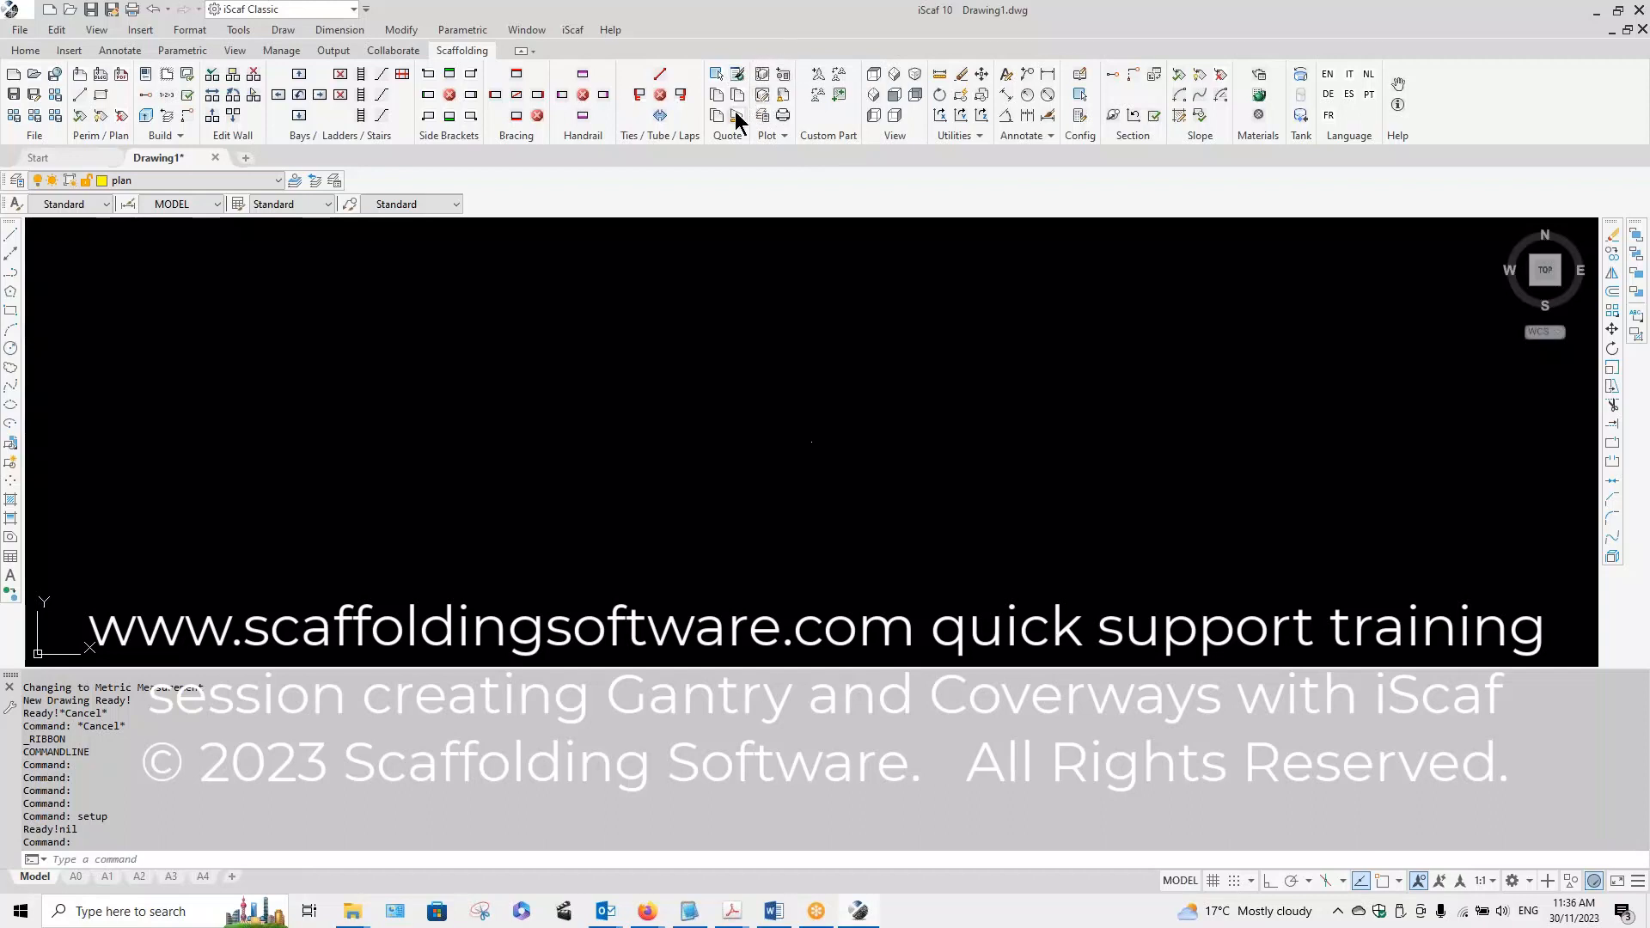
pyautogui.click(572, 29)
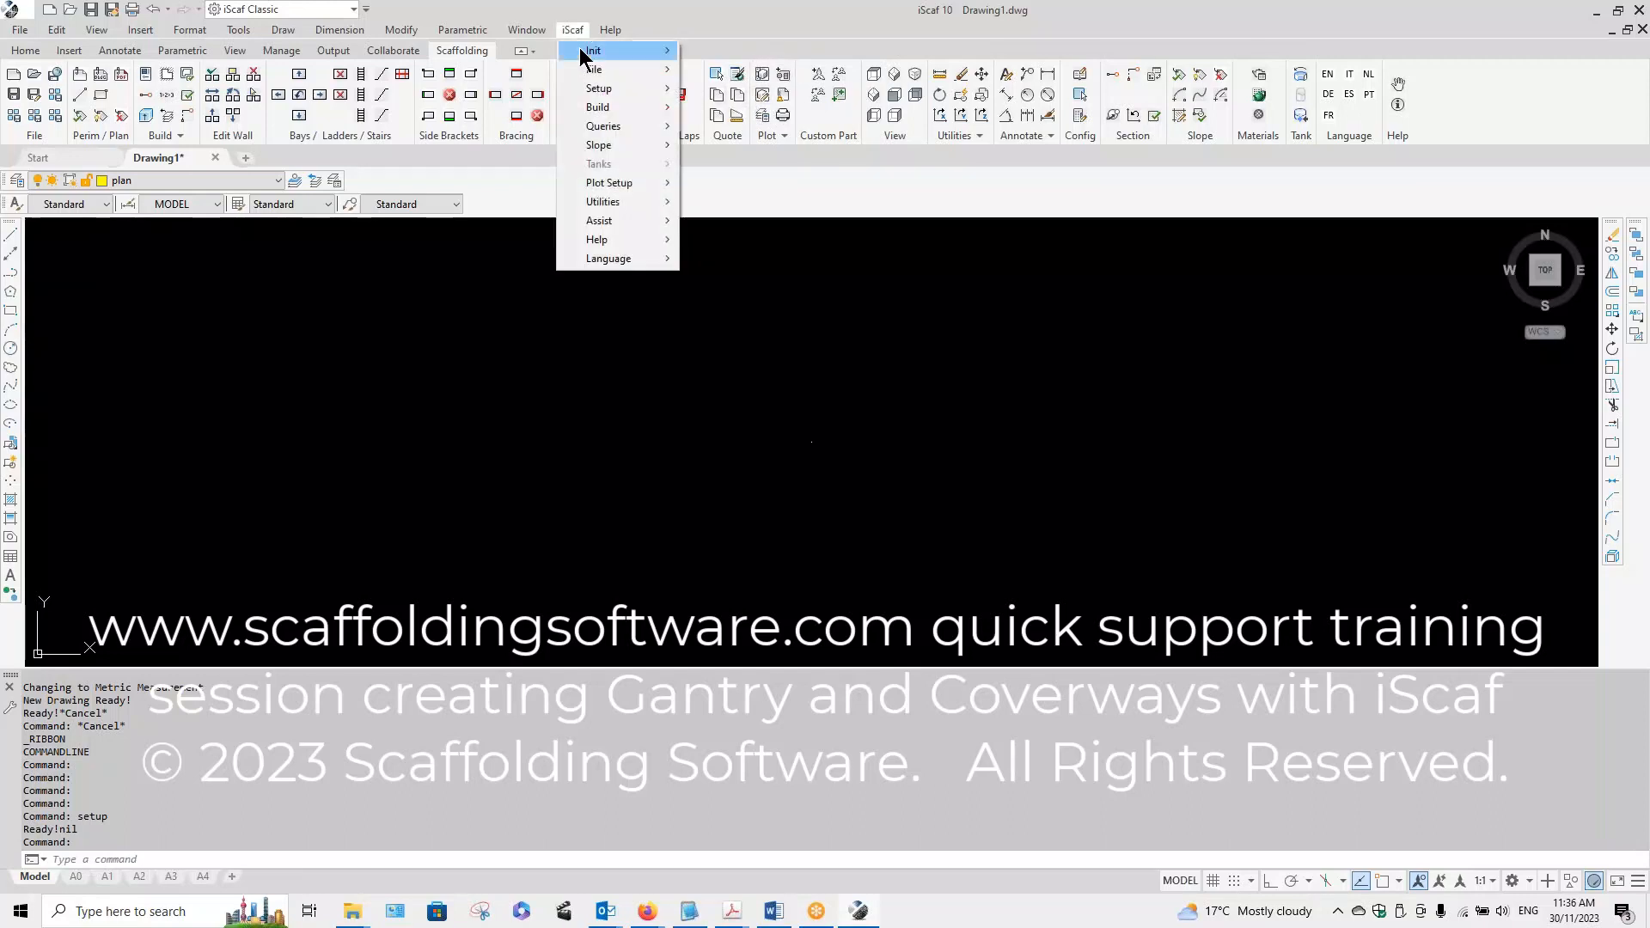
pyautogui.click(149, 76)
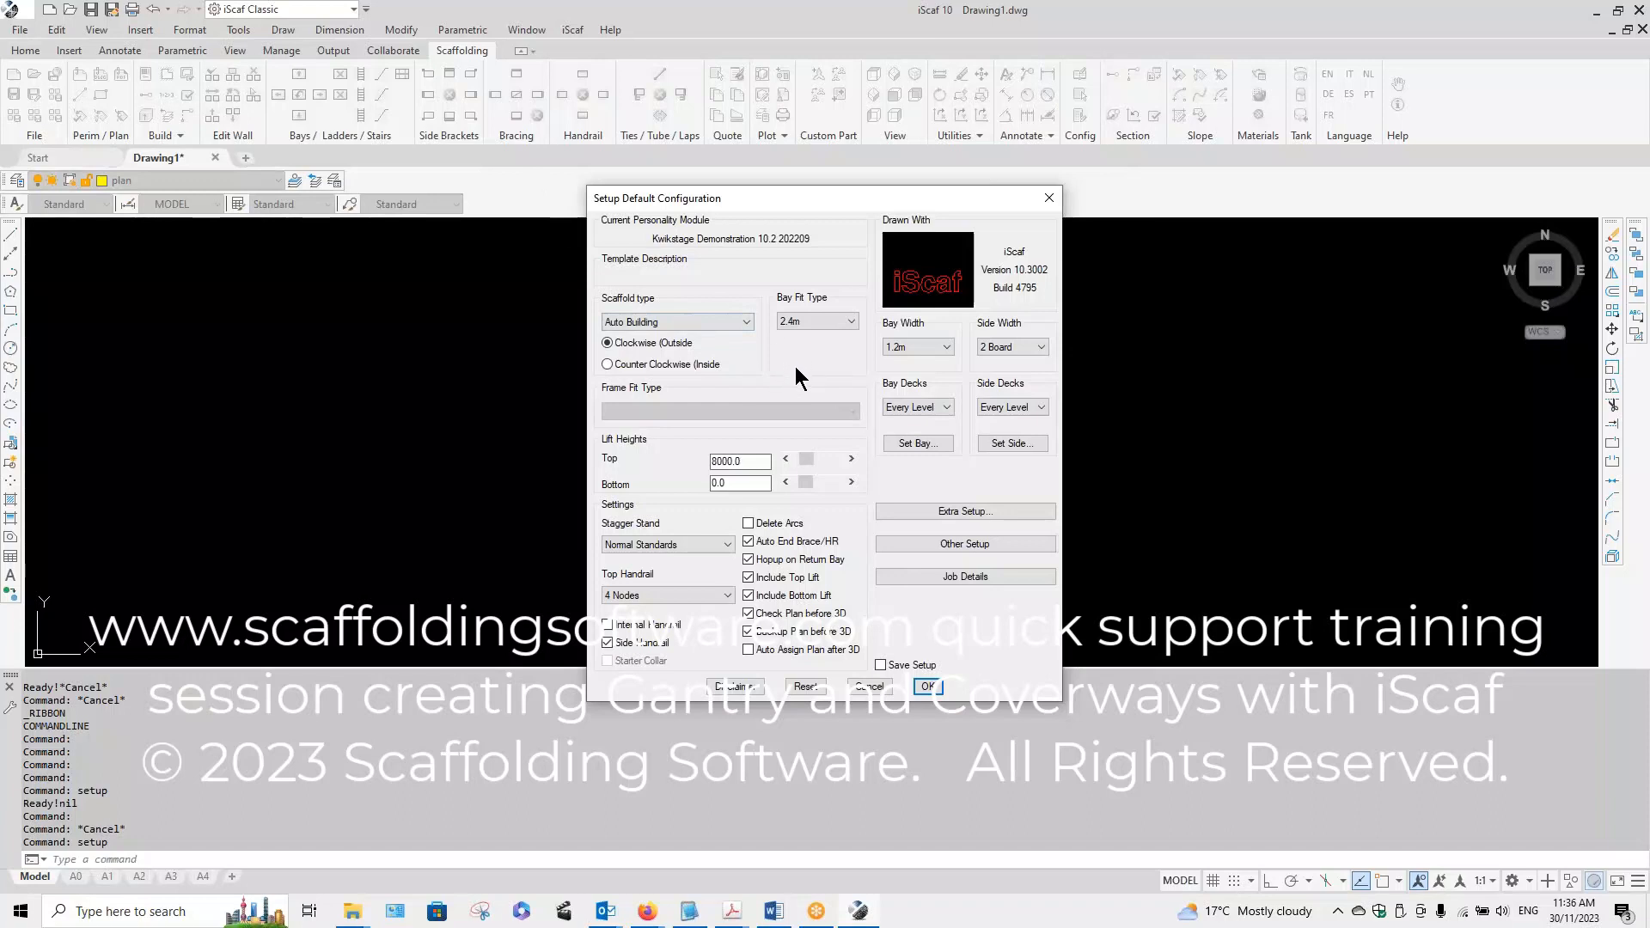
pyautogui.click(833, 321)
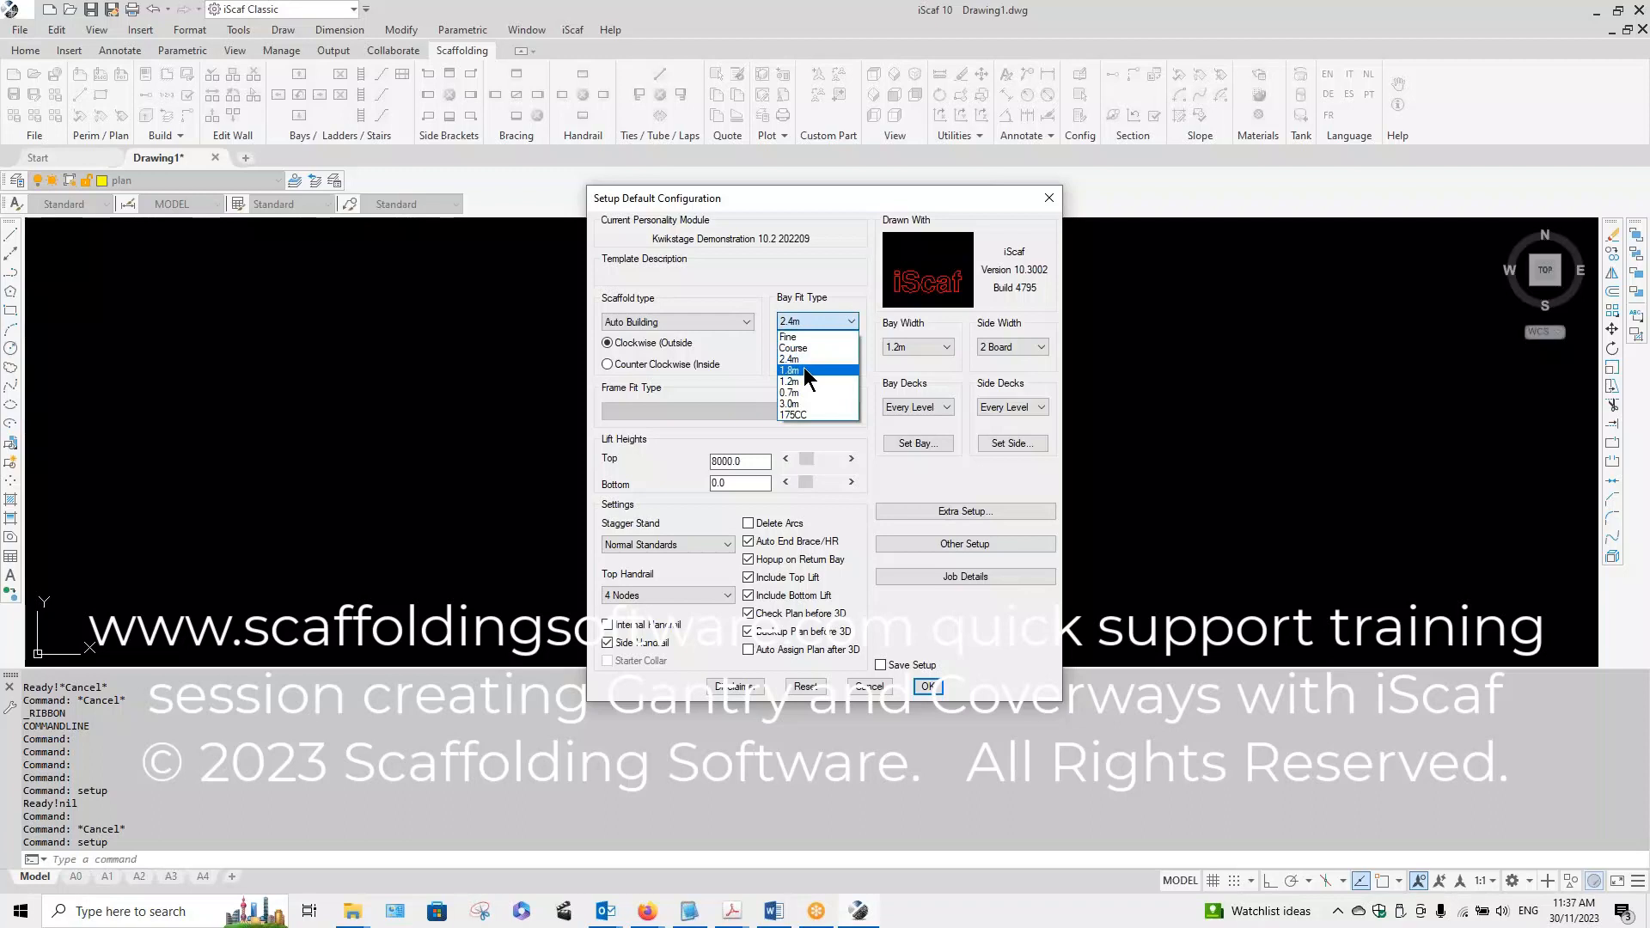
pyautogui.click(827, 320)
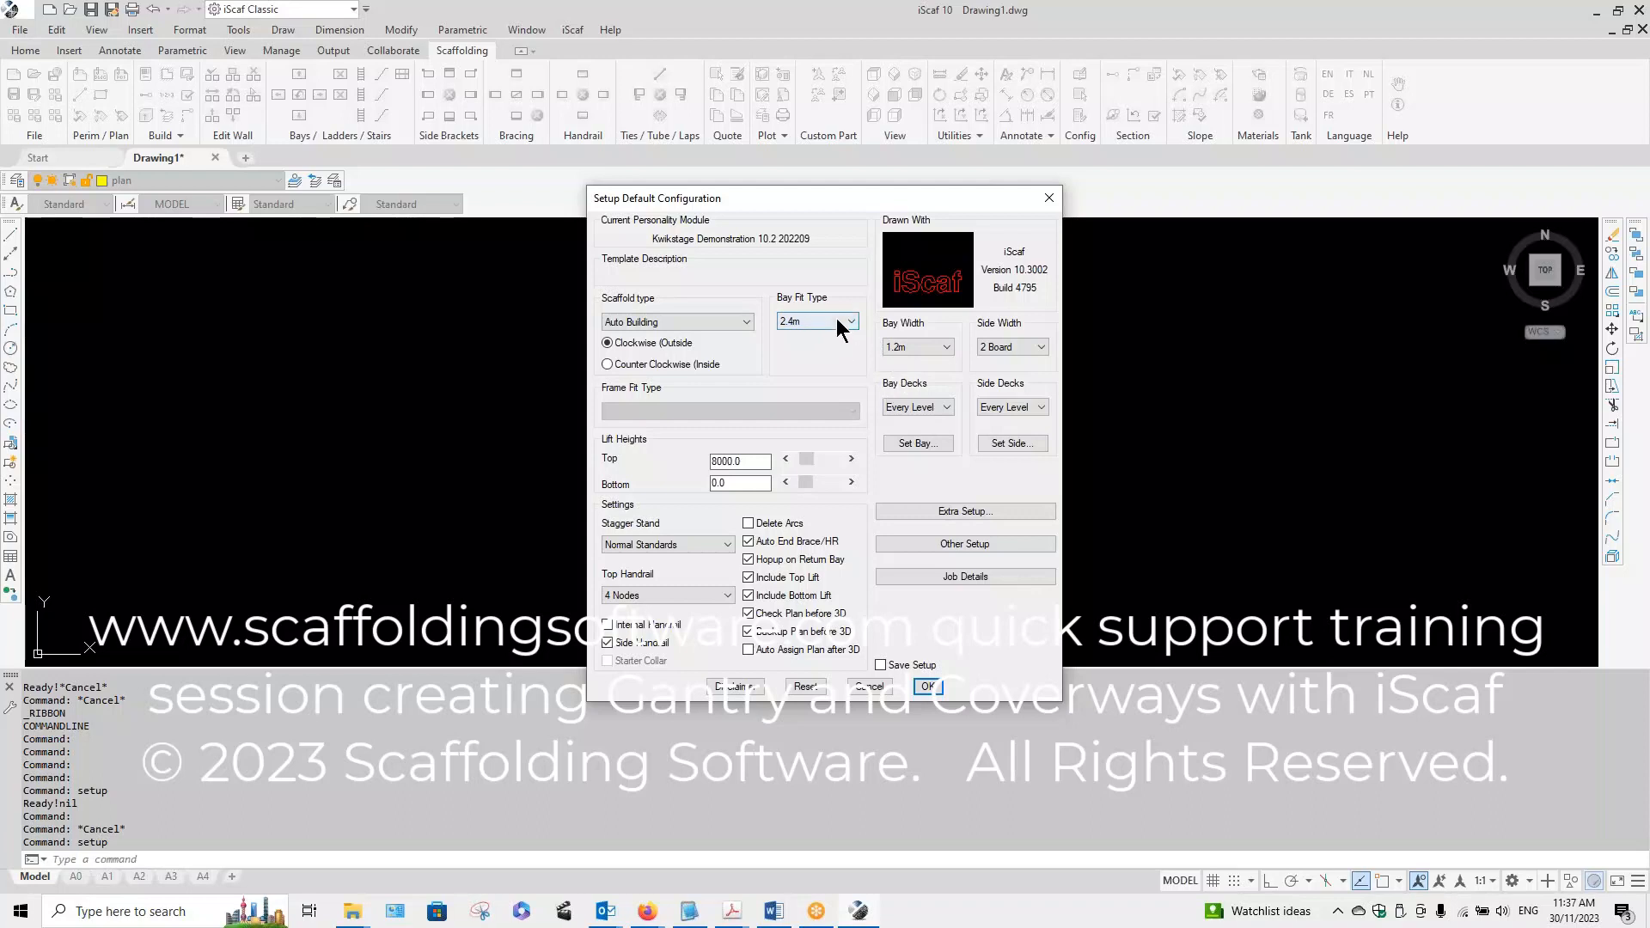
pyautogui.click(837, 323)
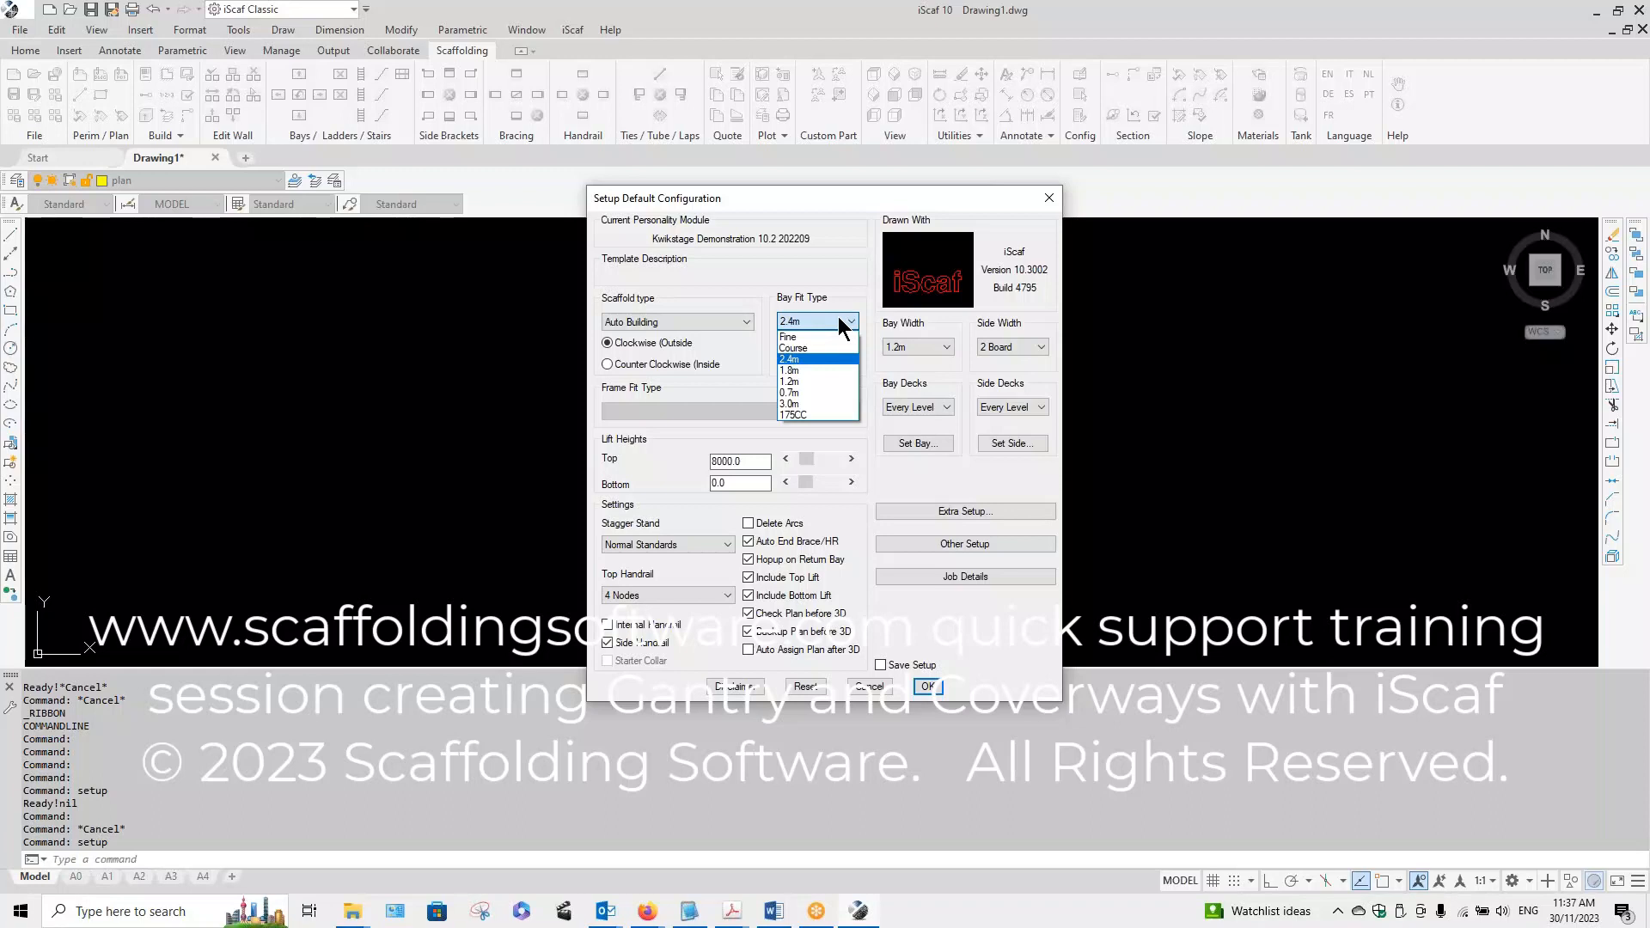
pyautogui.click(823, 359)
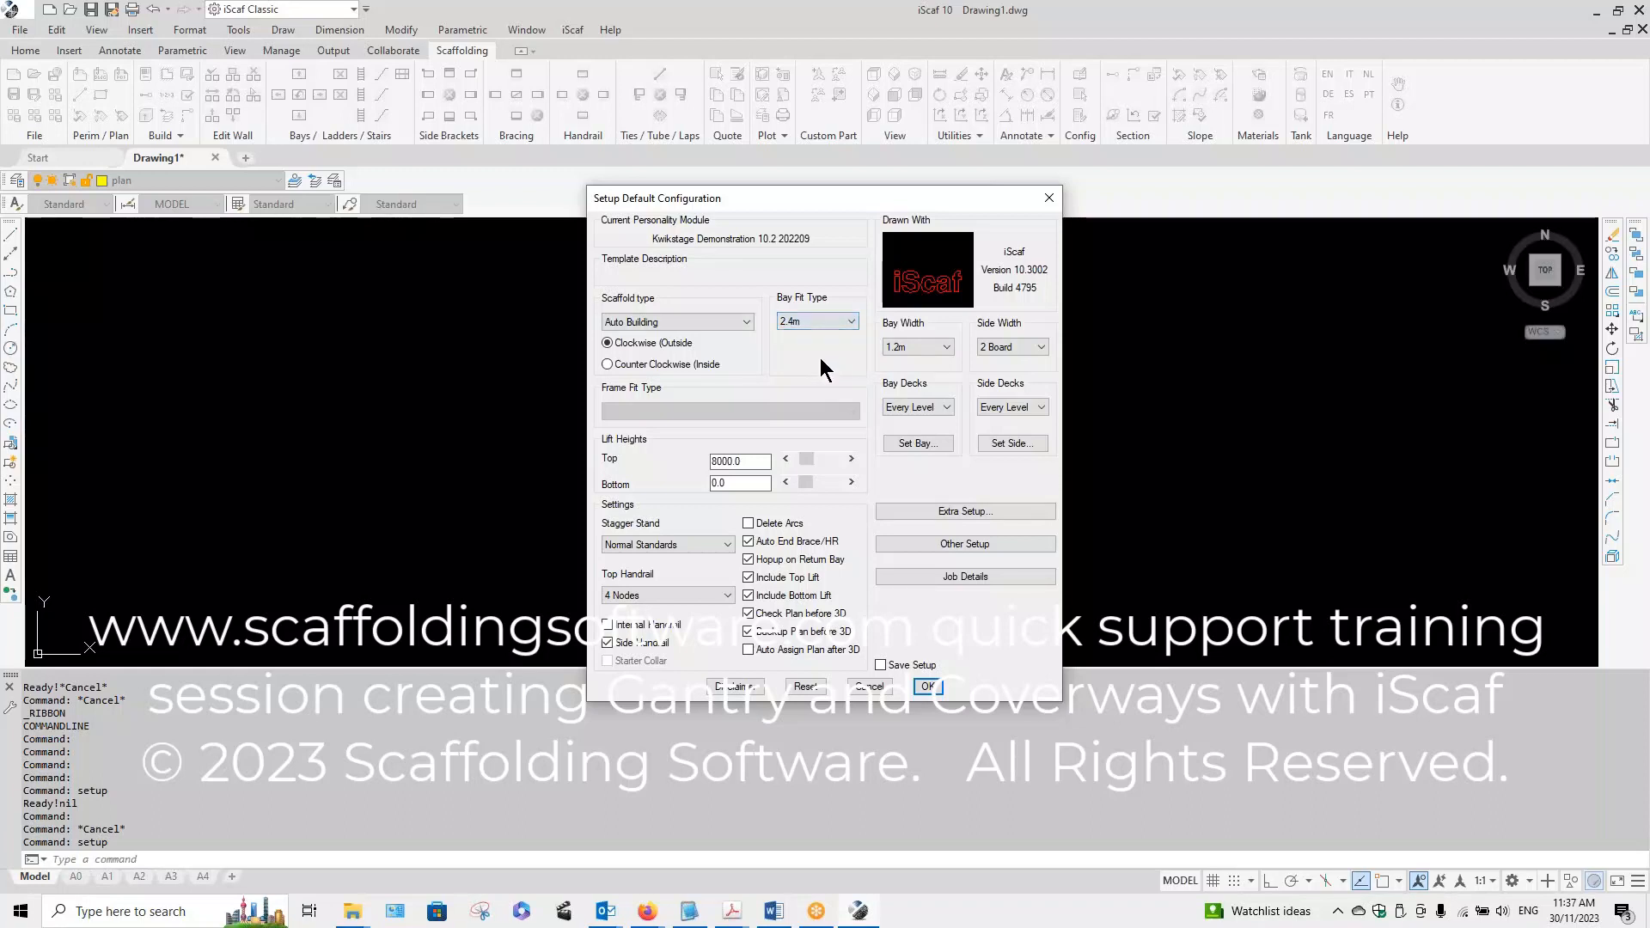
# Step: Set the bay width to 1.8m TT and the side decks to None
pyautogui.click(905, 349)
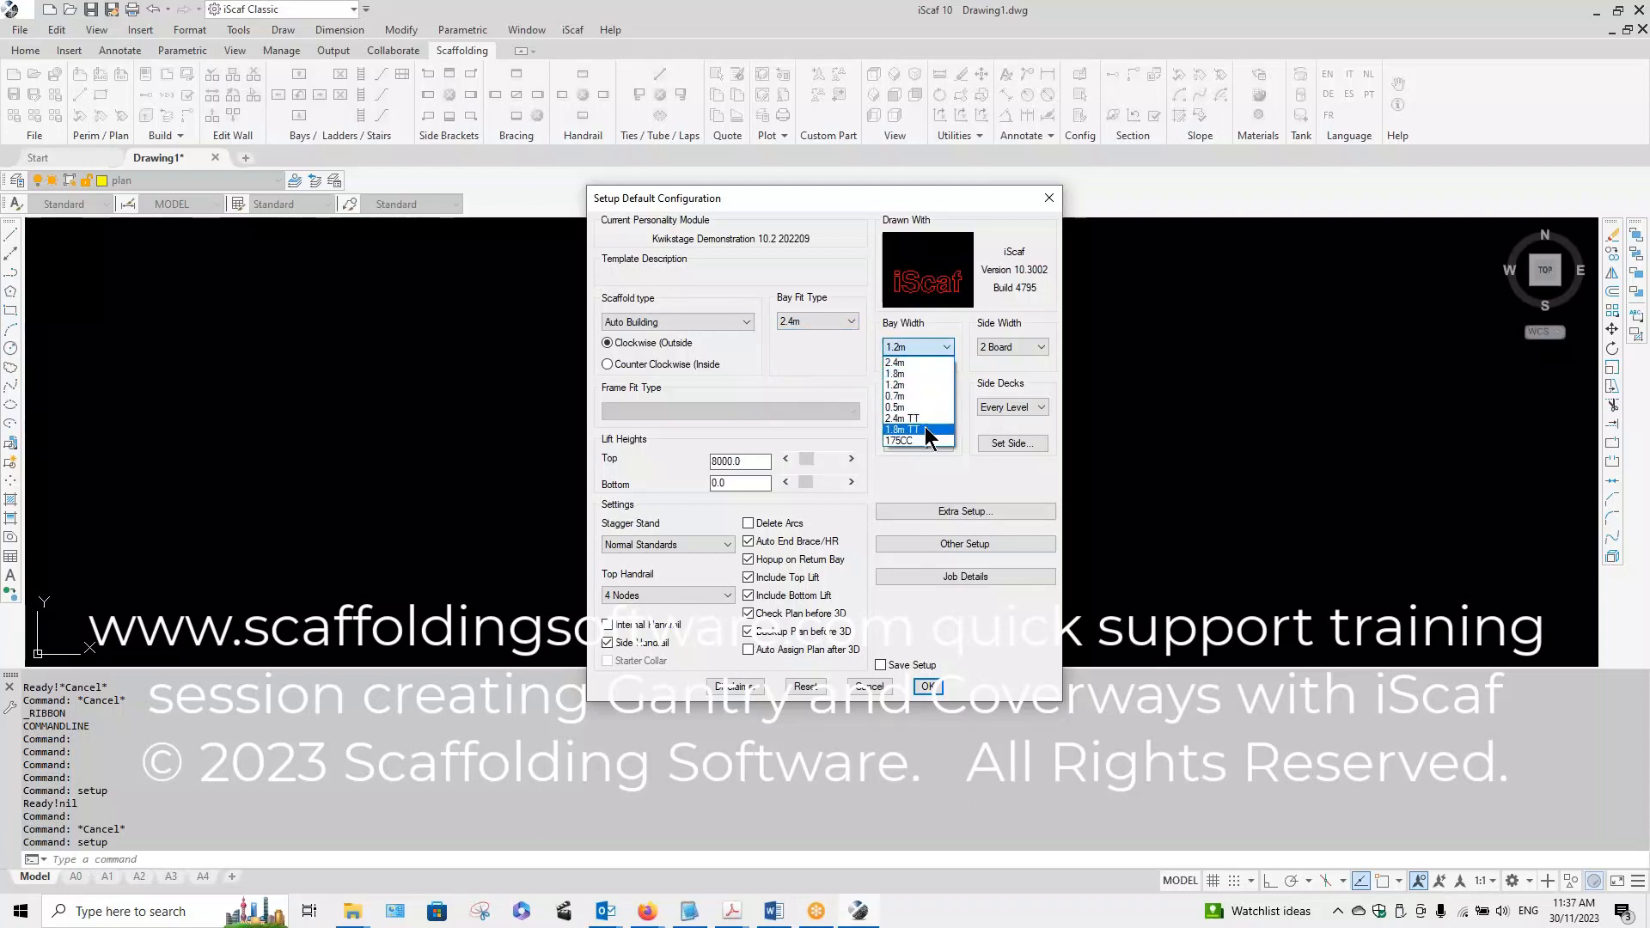
pyautogui.click(925, 429)
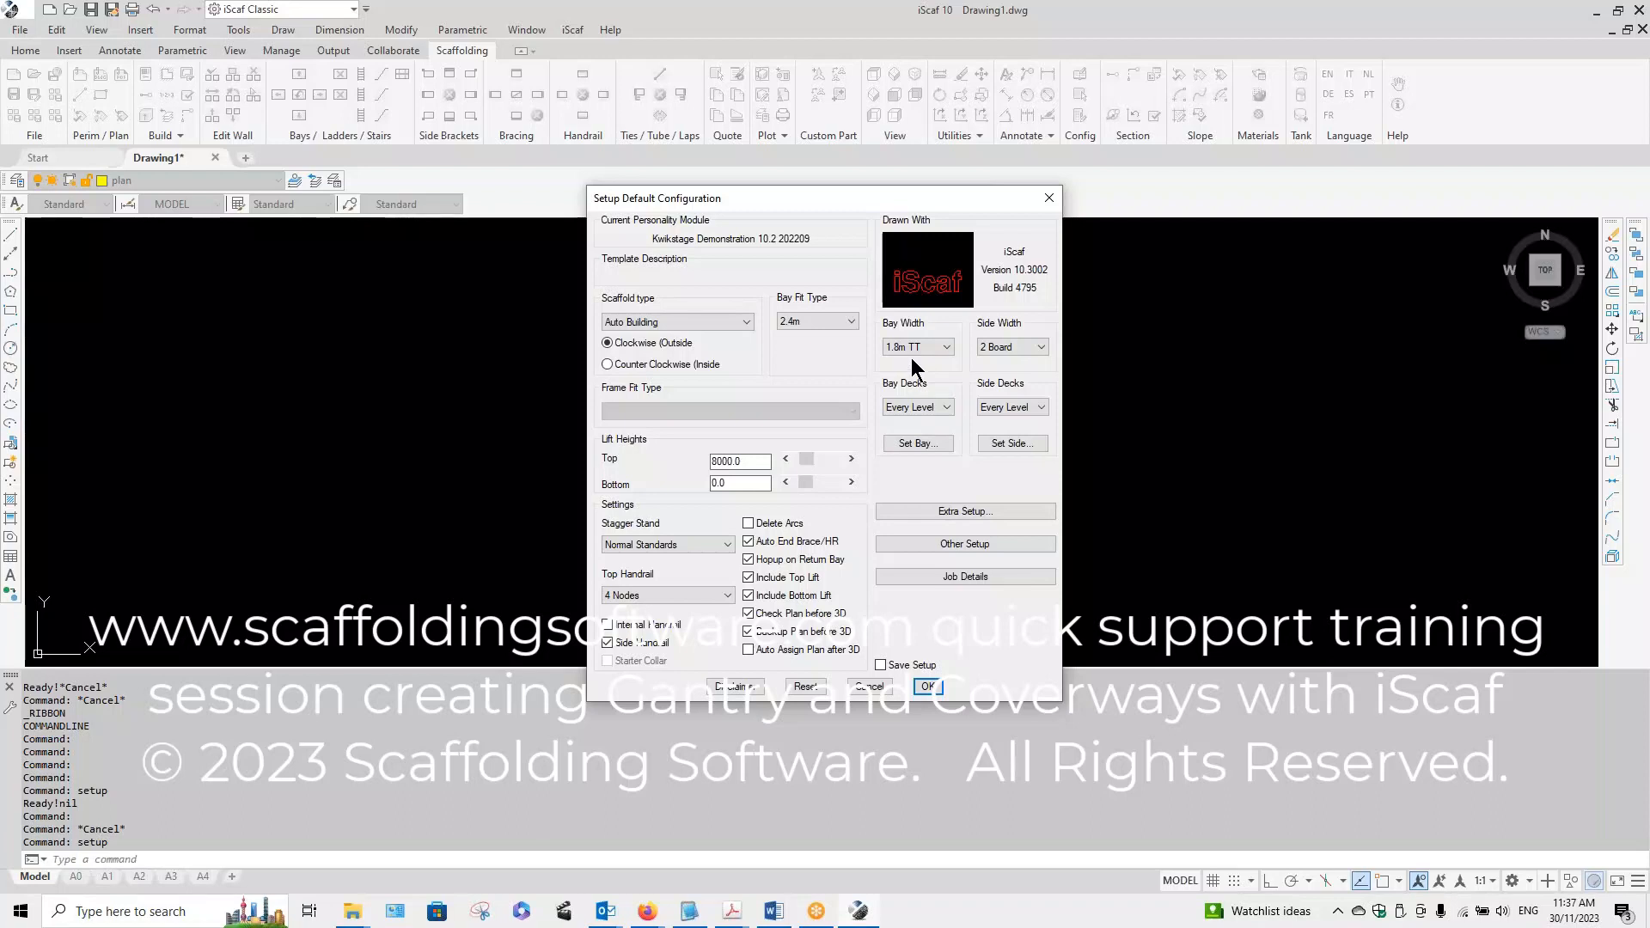
pyautogui.click(1038, 411)
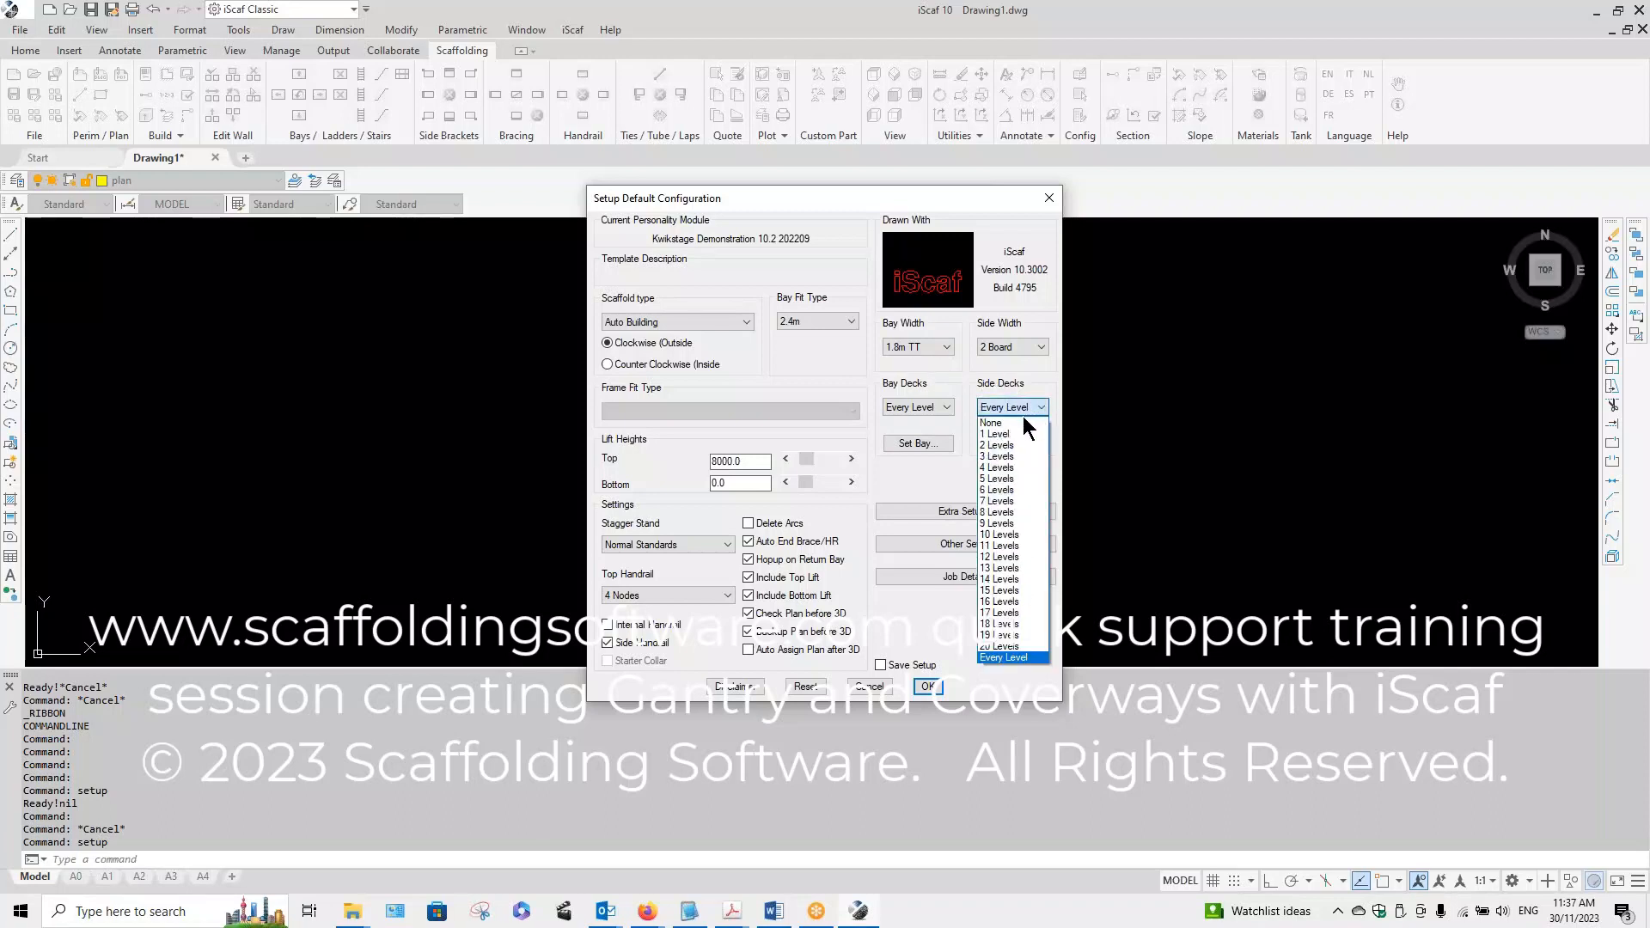
pyautogui.click(1018, 421)
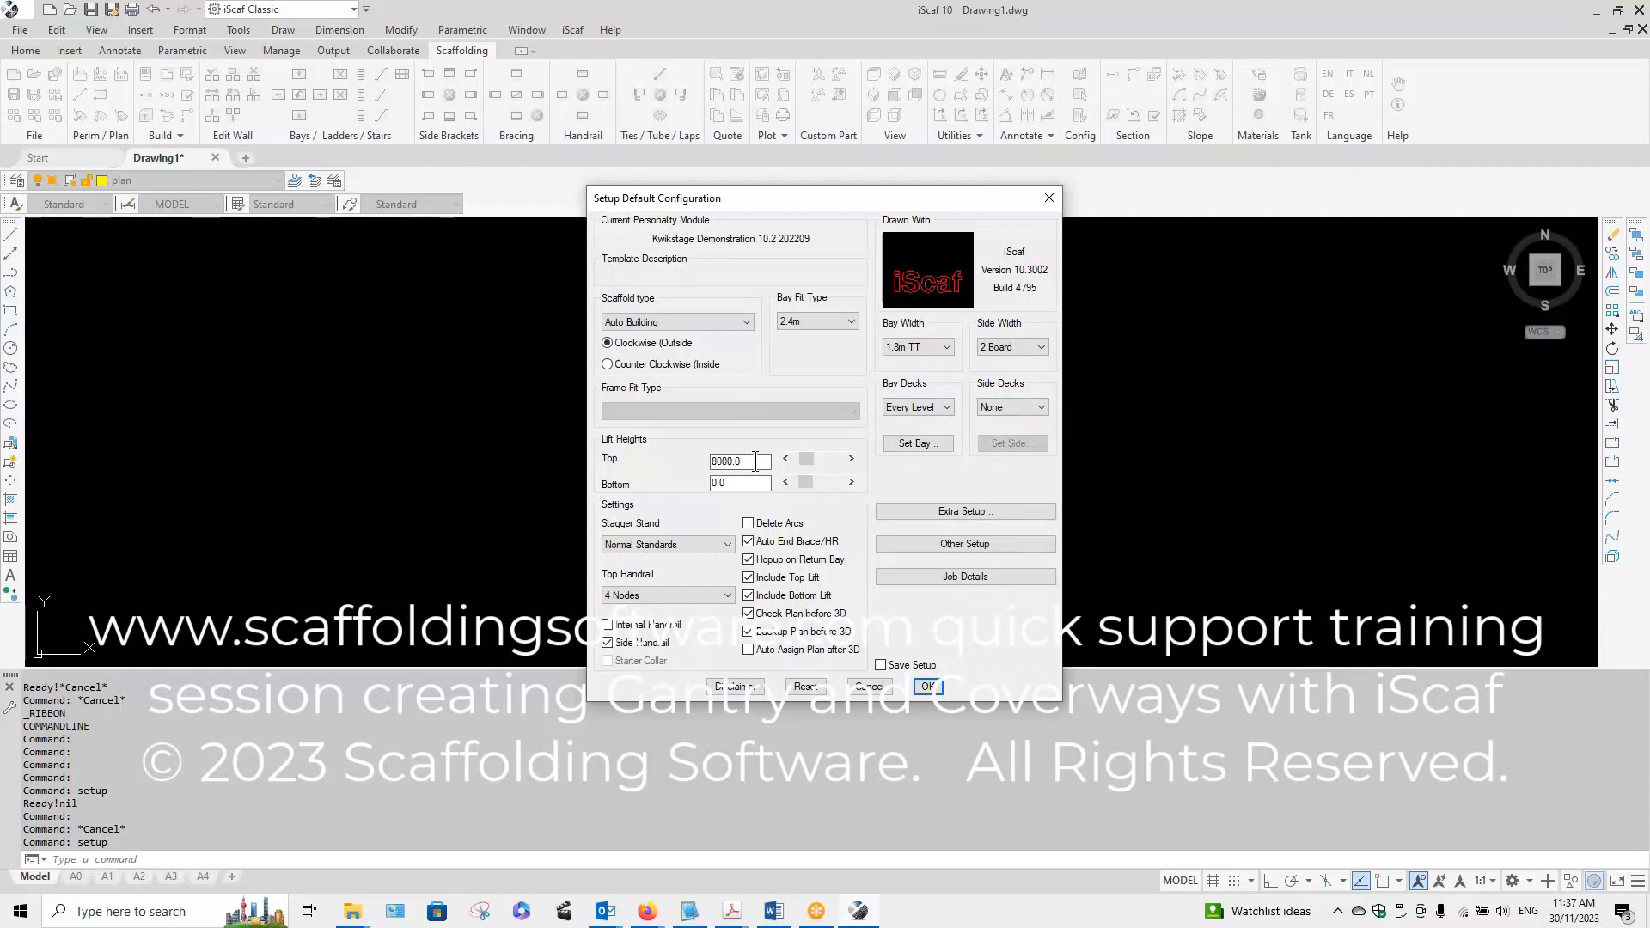
# Step: Set the top lift height to 5200.0
pyautogui.moveTo(756, 462); pyautogui.dragTo(696, 461)
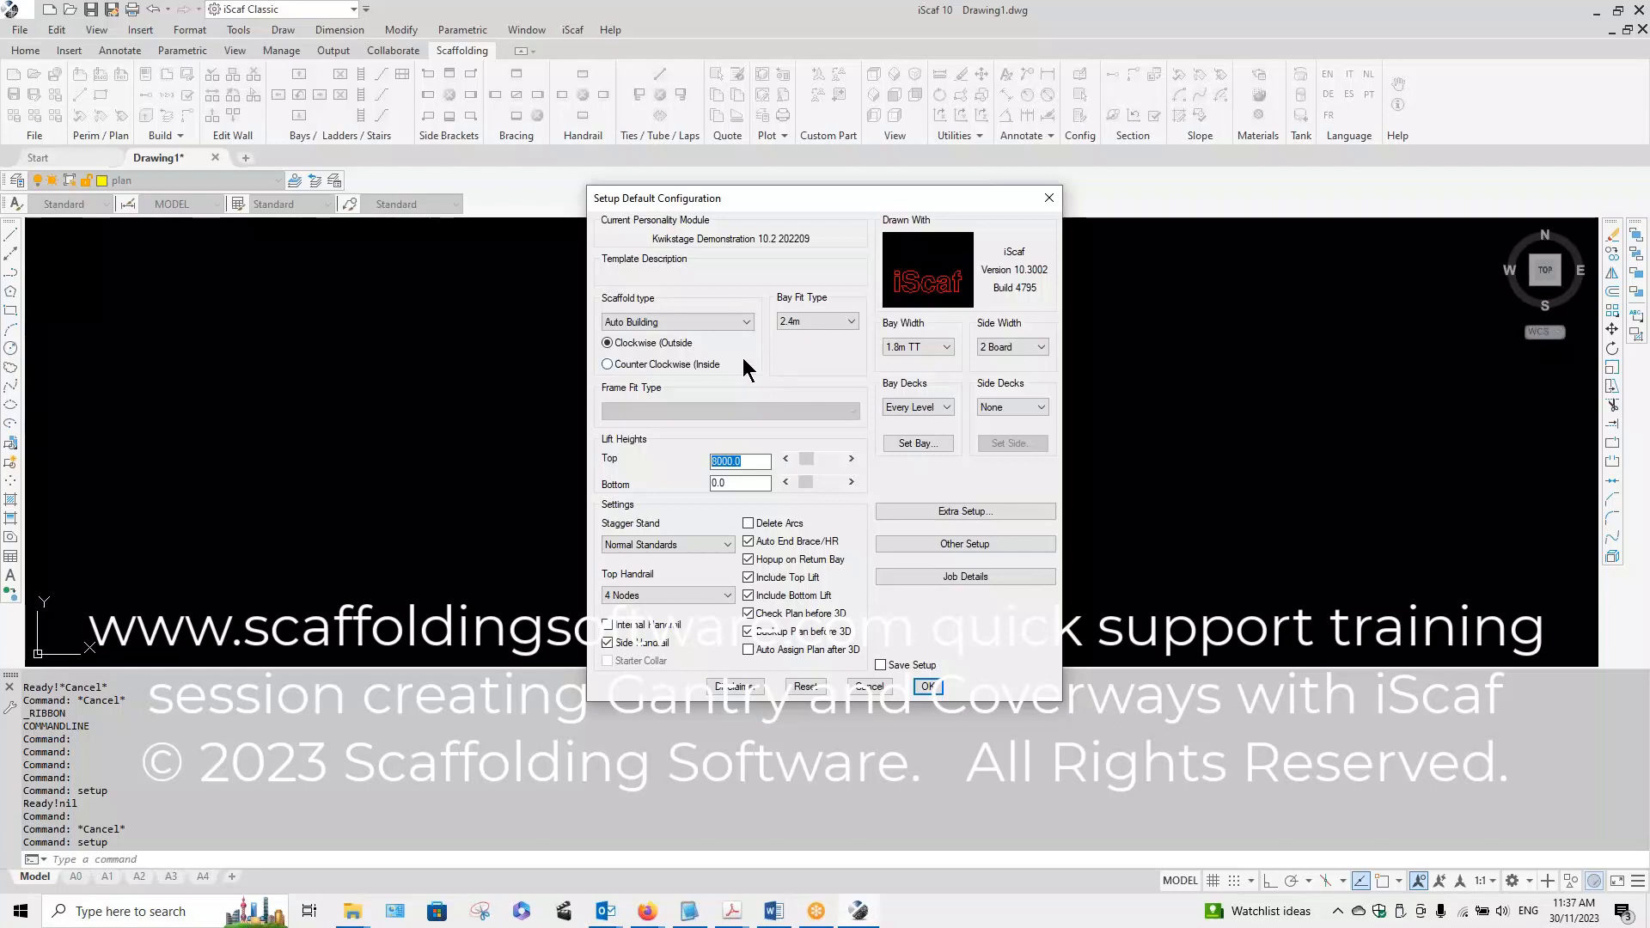
pyautogui.write('5')
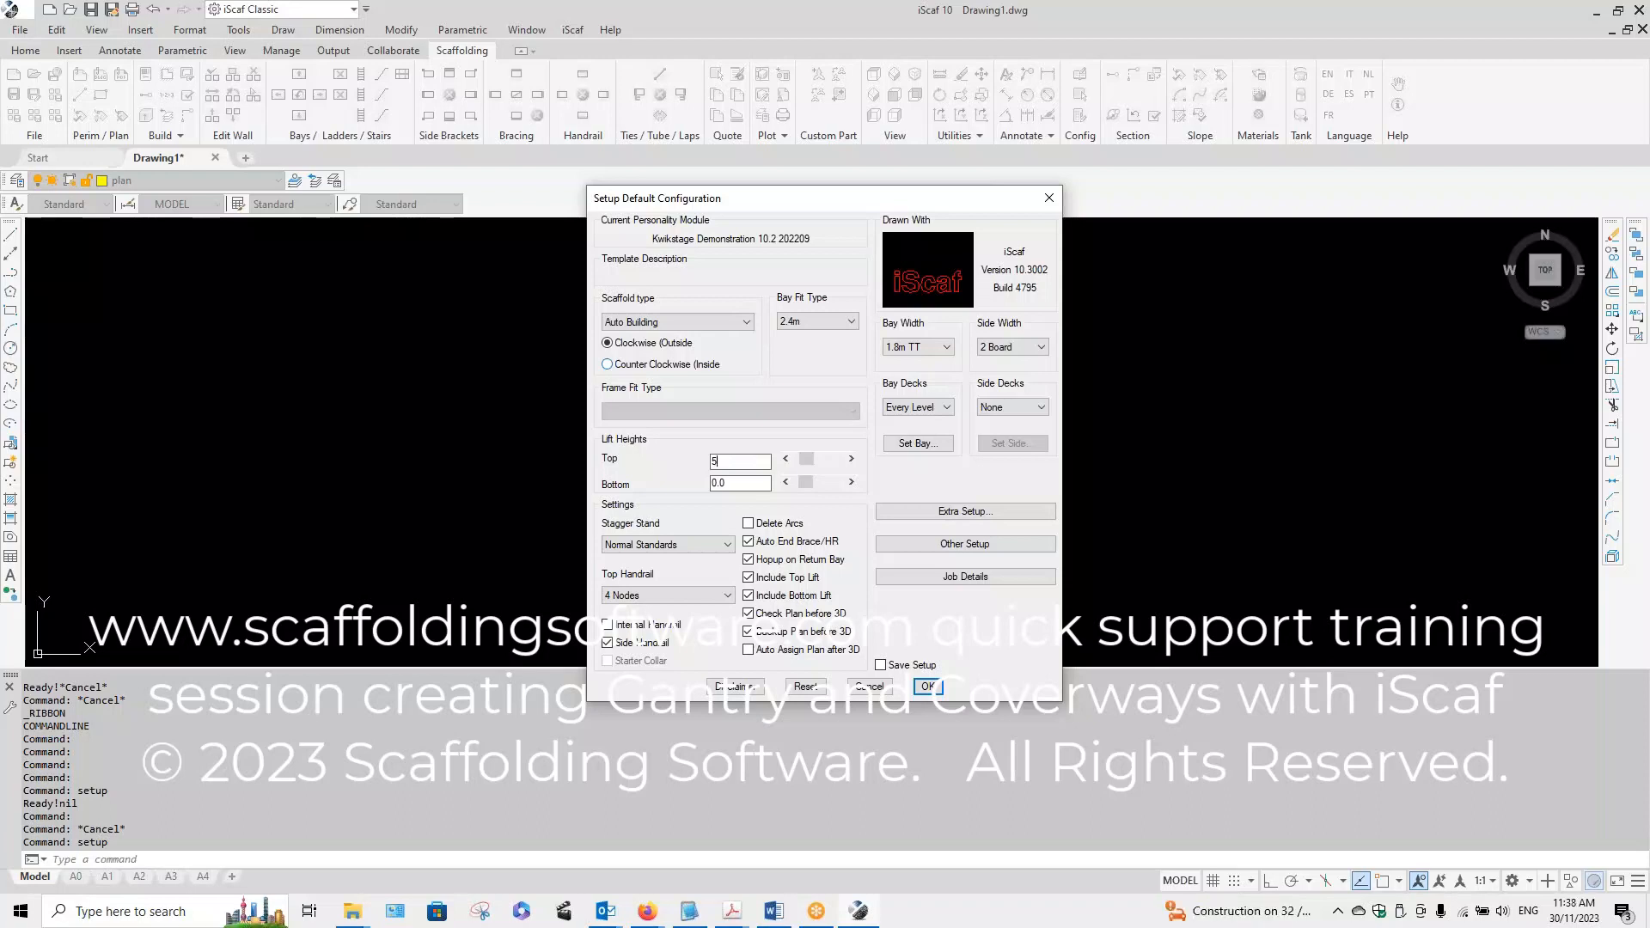
pyautogui.write('0')
pyautogui.press('BackSpace')
pyautogui.write('200.0')
# Step: Set the bay decks to 1 Level and lower the top lift height to 5000.0
pyautogui.click(922, 409)
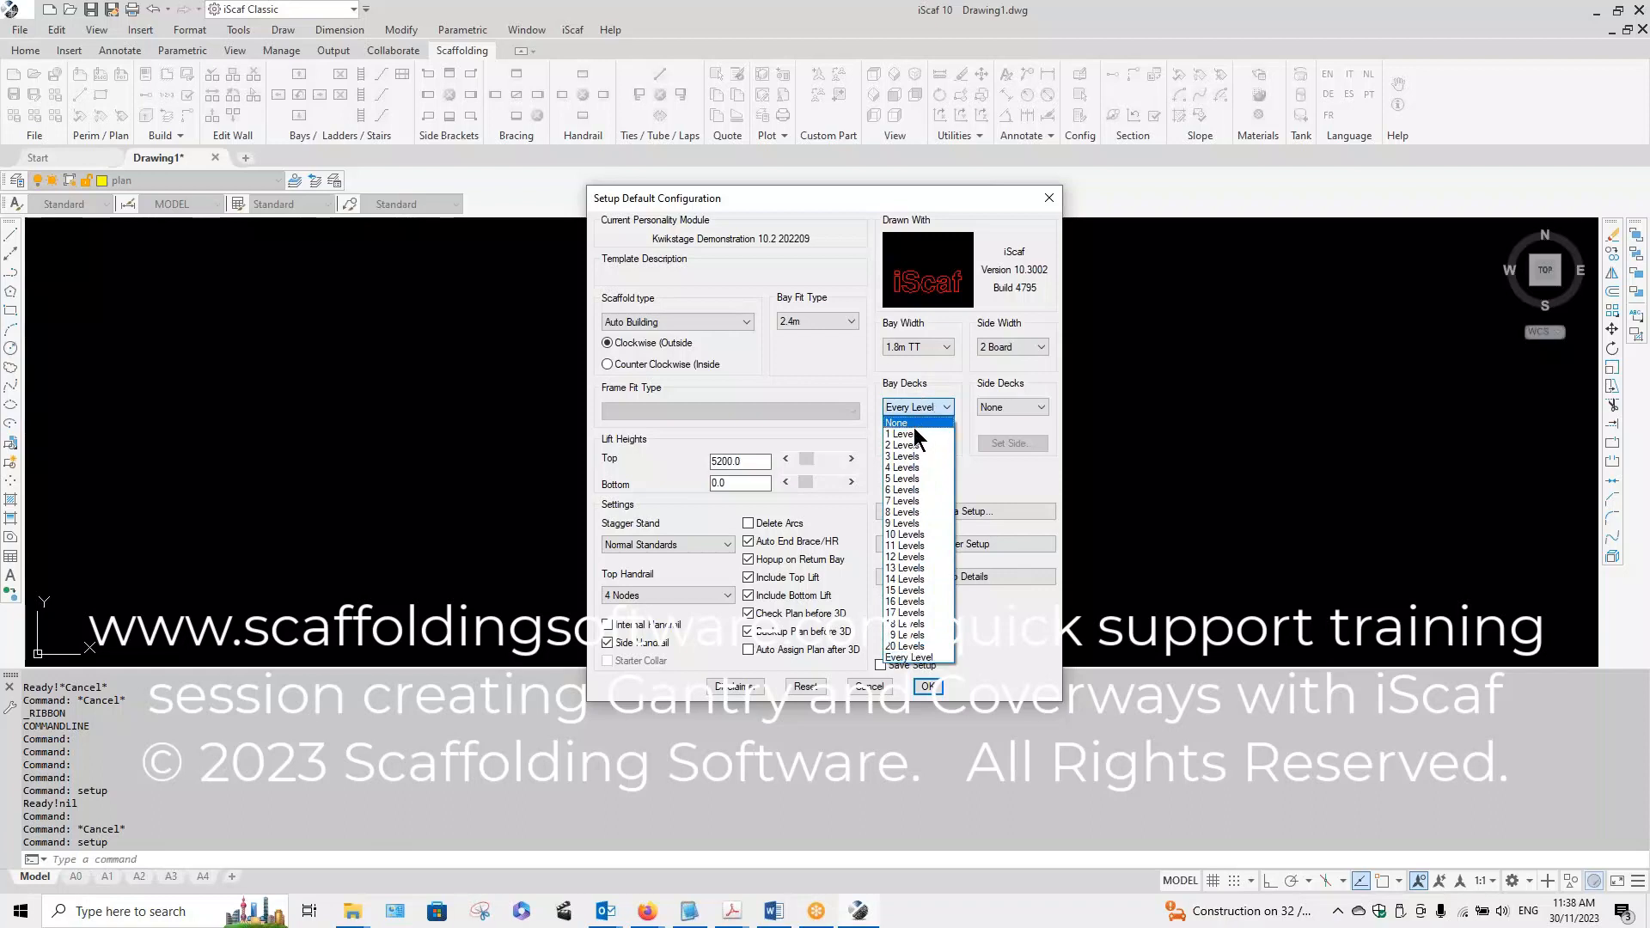
pyautogui.click(913, 433)
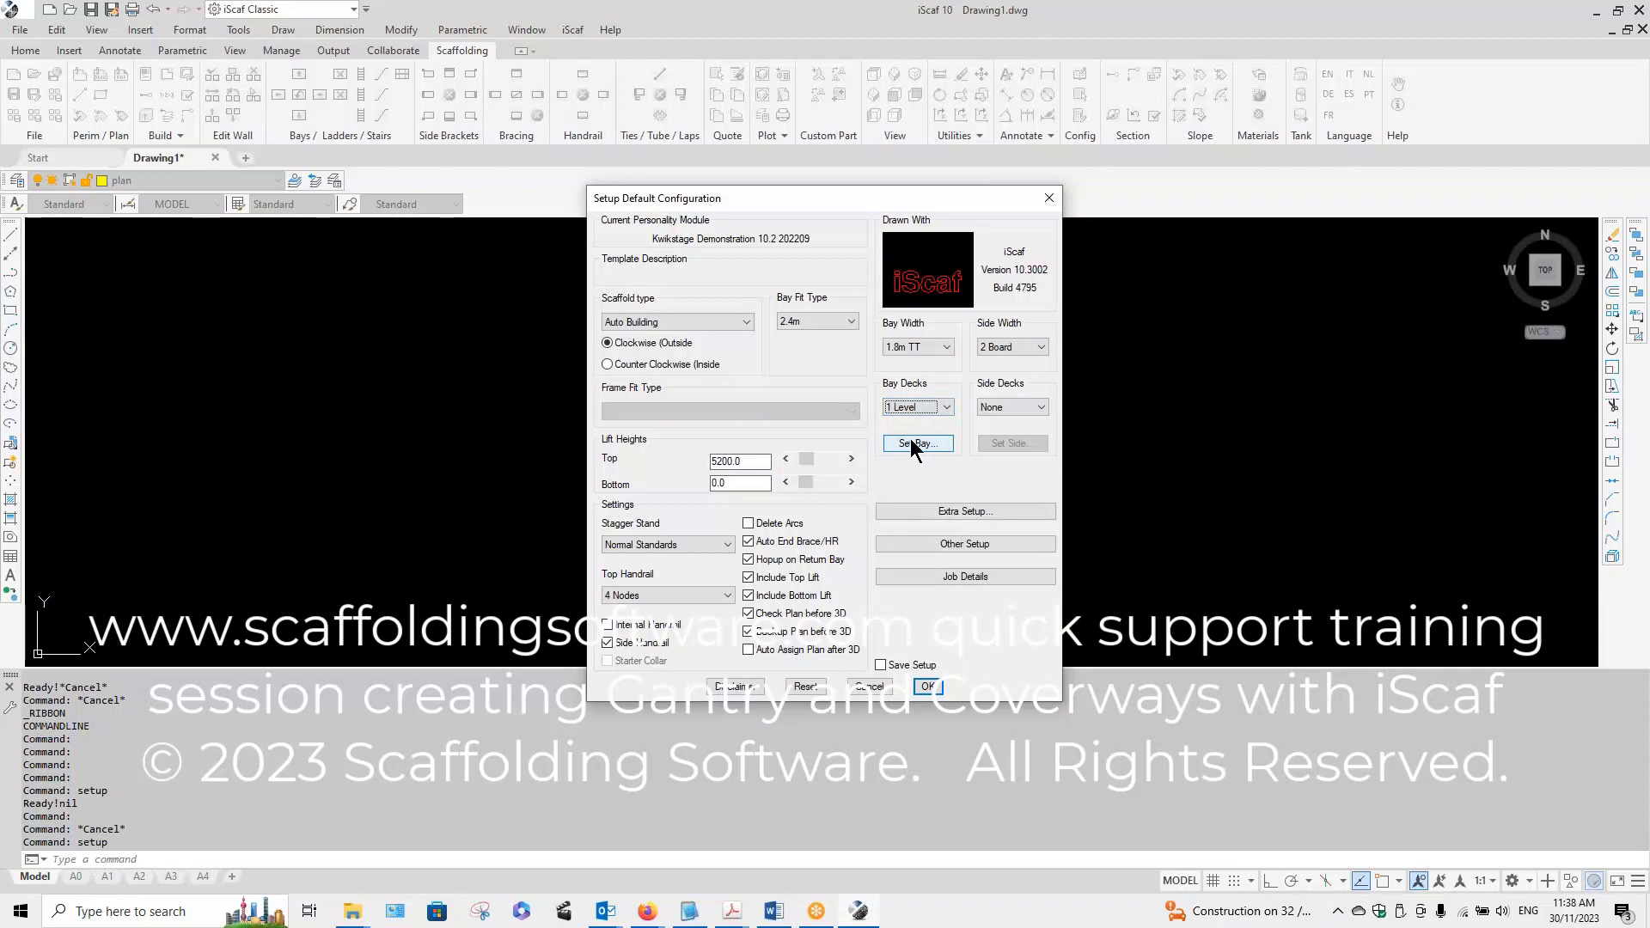
pyautogui.click(787, 459)
pyautogui.click(785, 459)
pyautogui.click(785, 459)
pyautogui.click(786, 459)
pyautogui.click(786, 459)
pyautogui.click(785, 459)
pyautogui.click(786, 458)
pyautogui.click(785, 459)
pyautogui.click(786, 459)
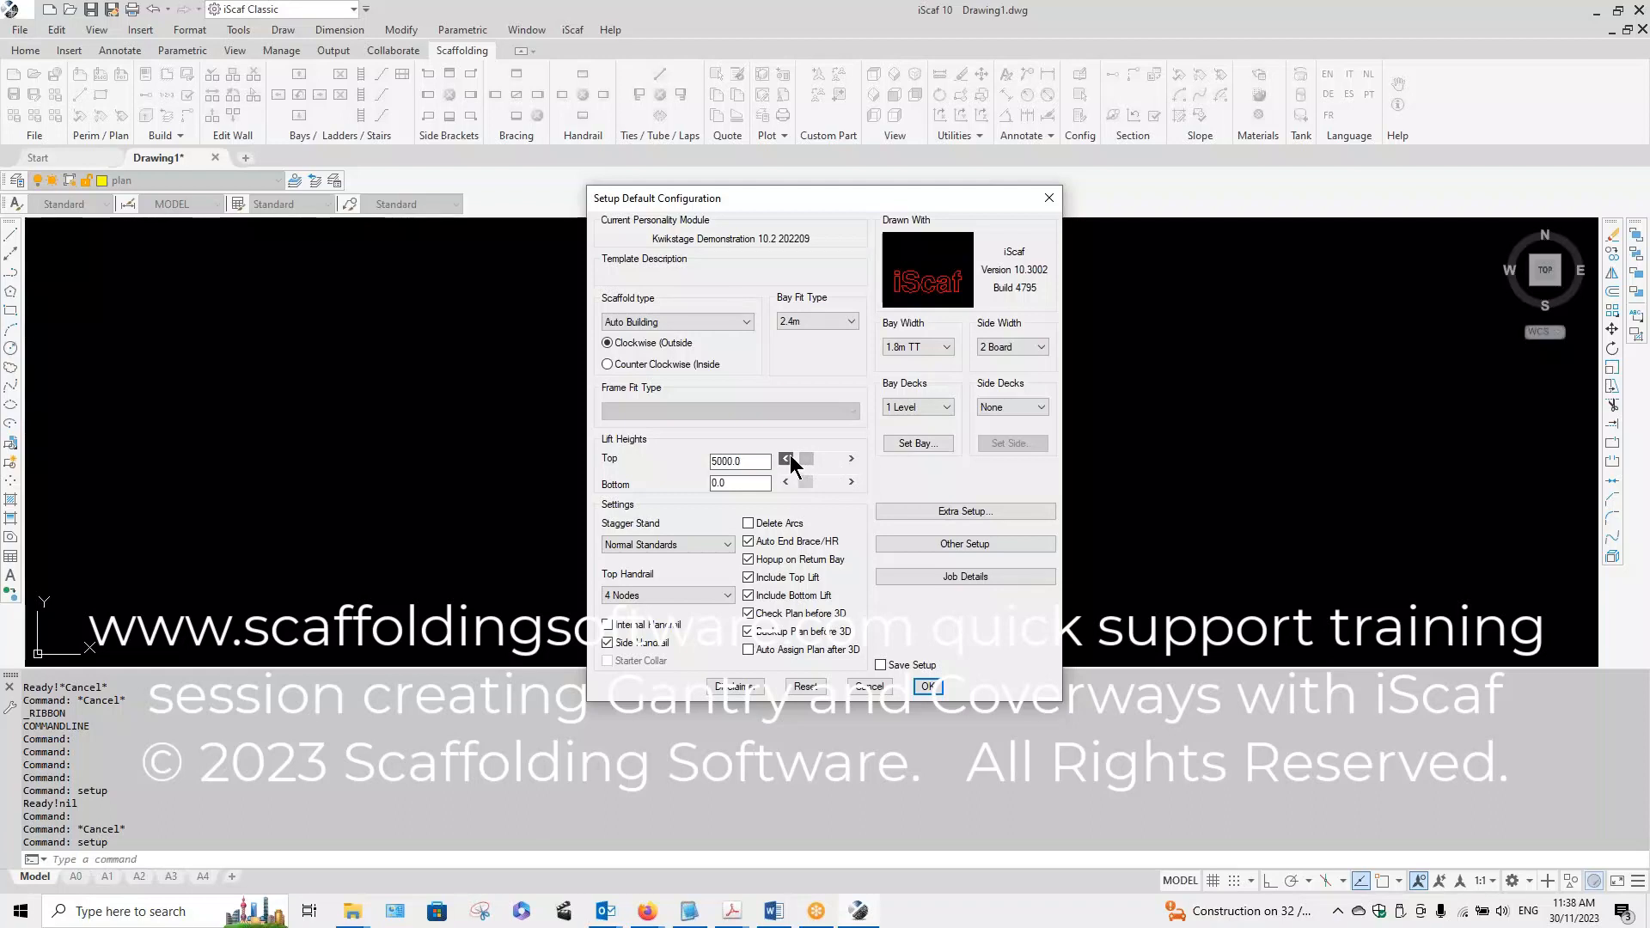
# Step: Check the bay deck settings without changing them, and set the top handrail to 2 Nodes
pyautogui.click(900, 442)
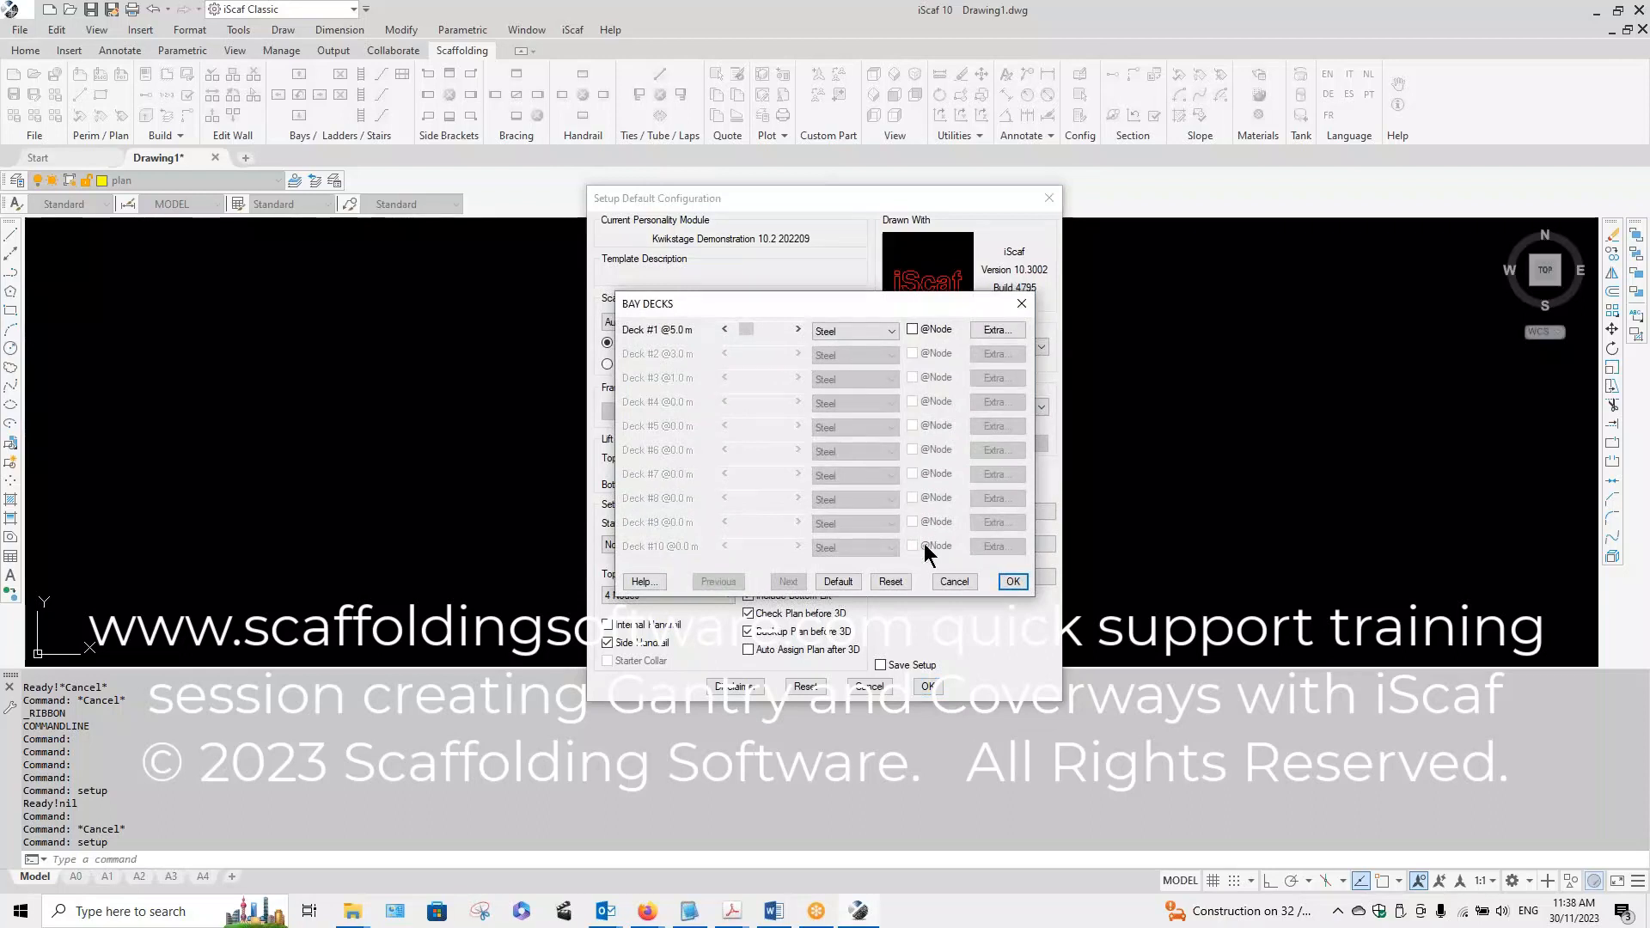
pyautogui.click(948, 580)
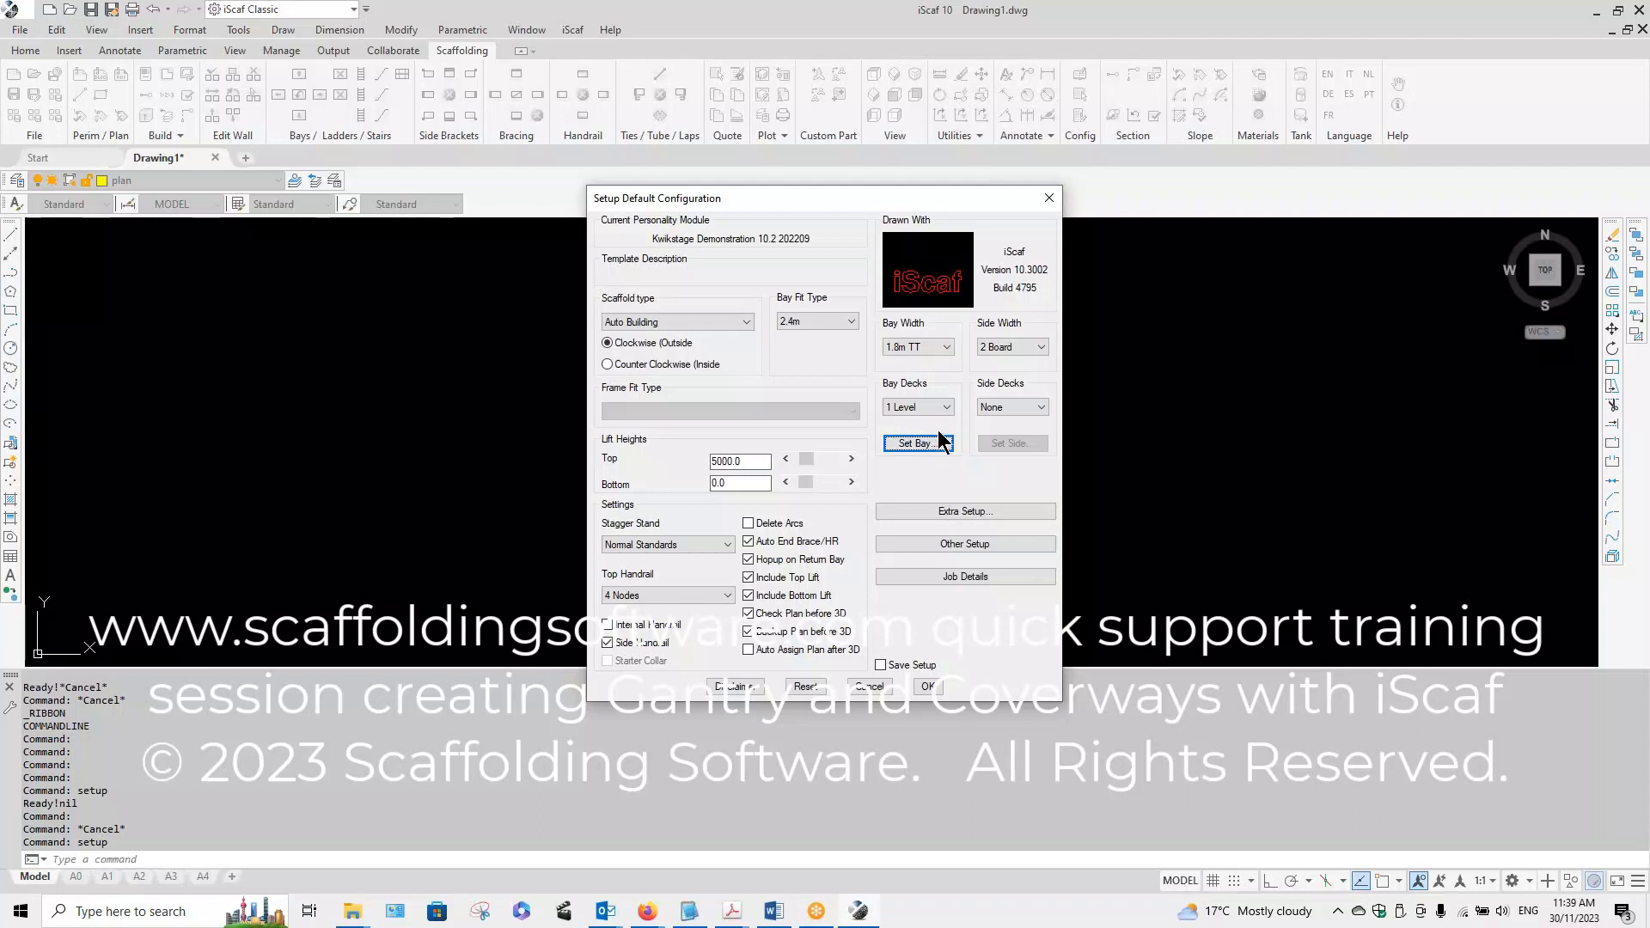
pyautogui.click(729, 595)
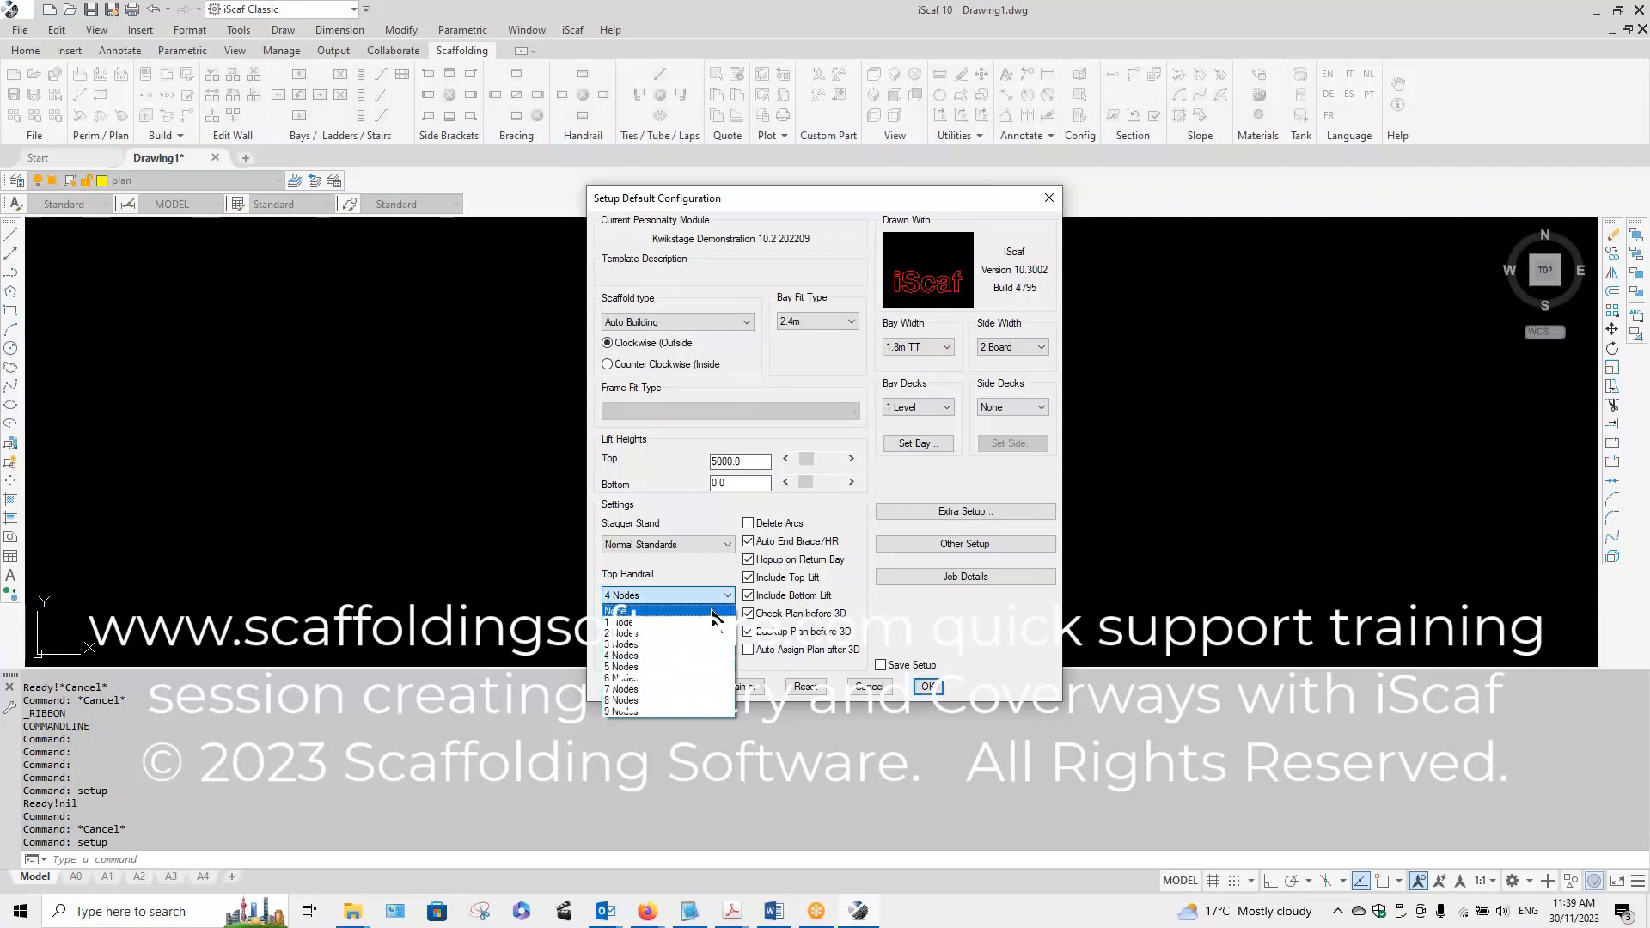
pyautogui.click(712, 611)
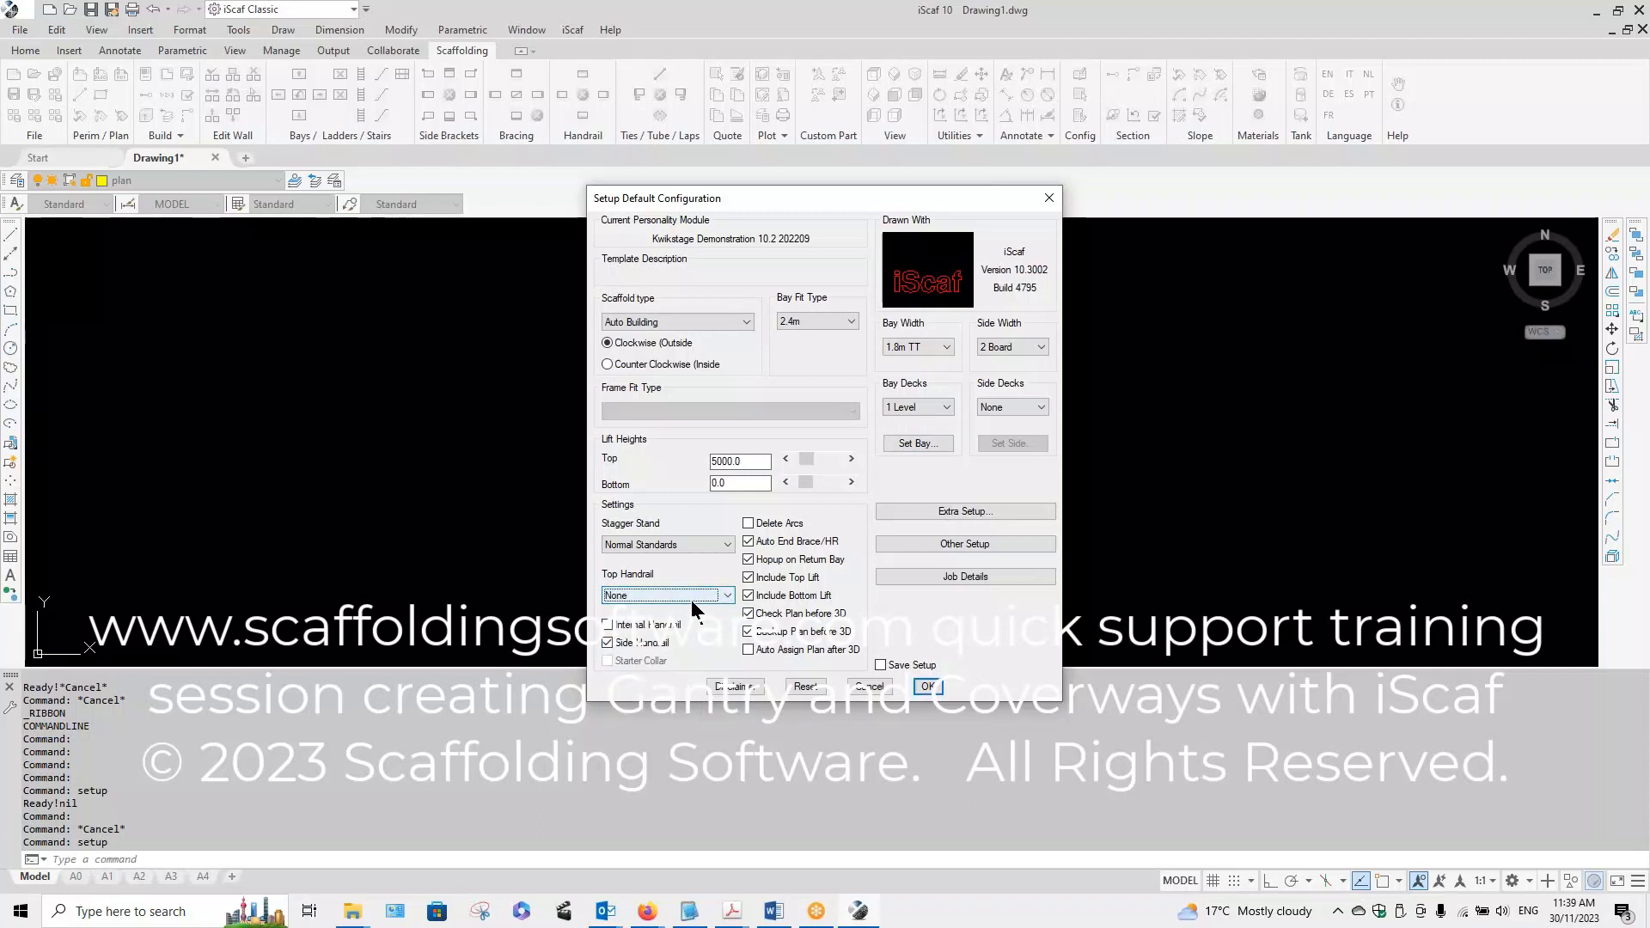
pyautogui.click(725, 597)
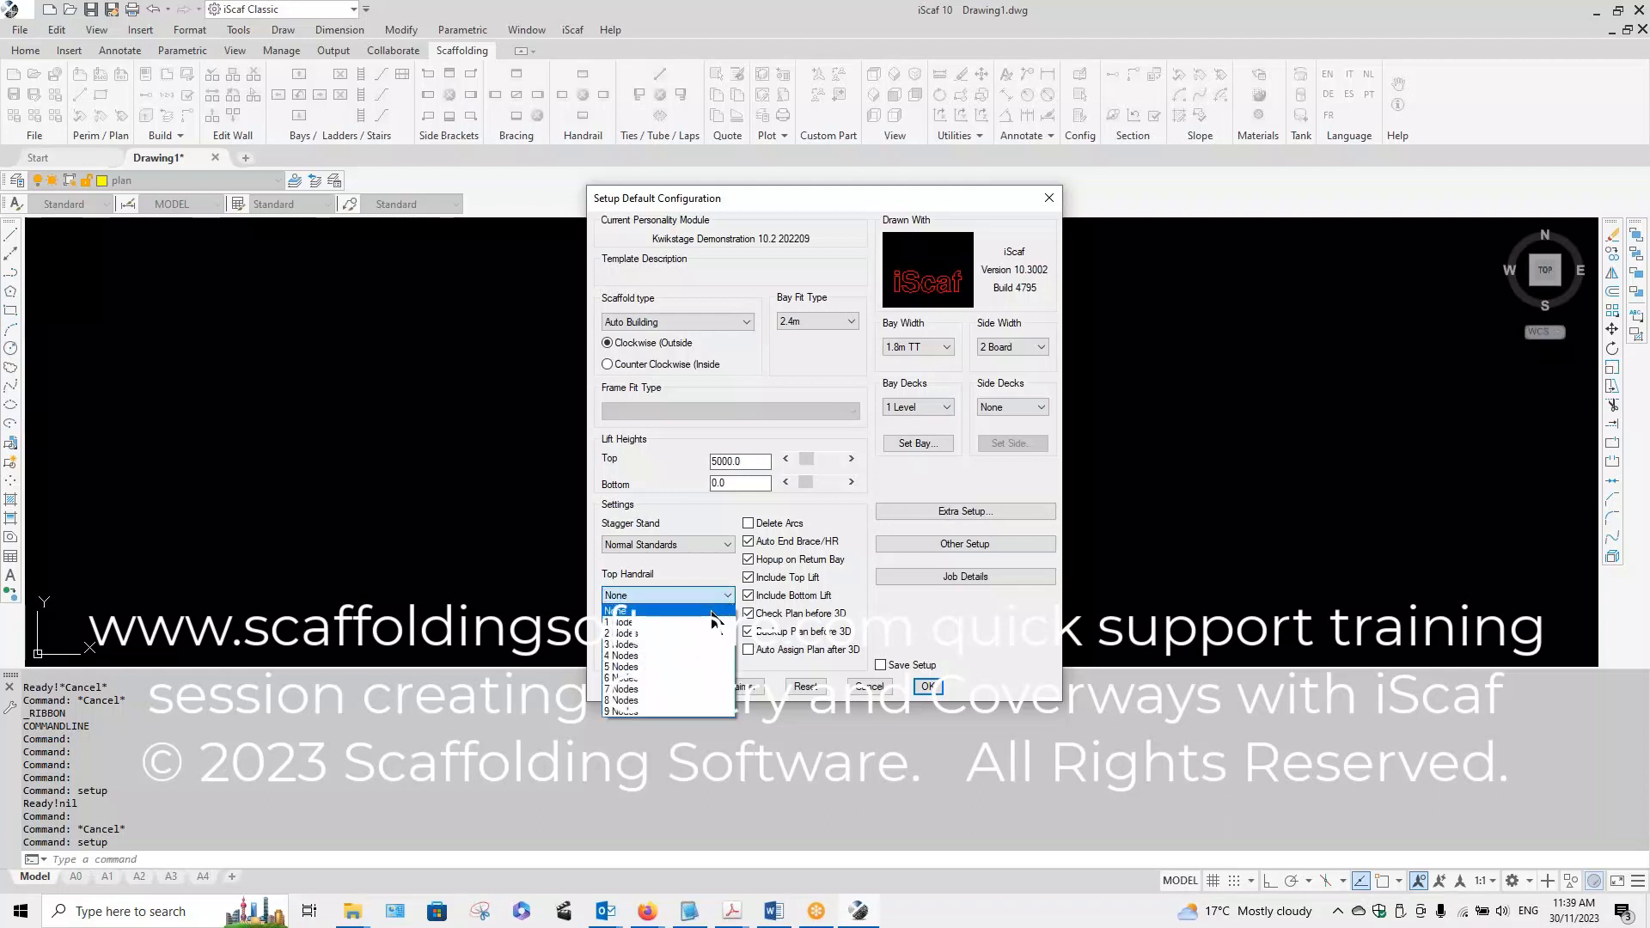
pyautogui.click(706, 633)
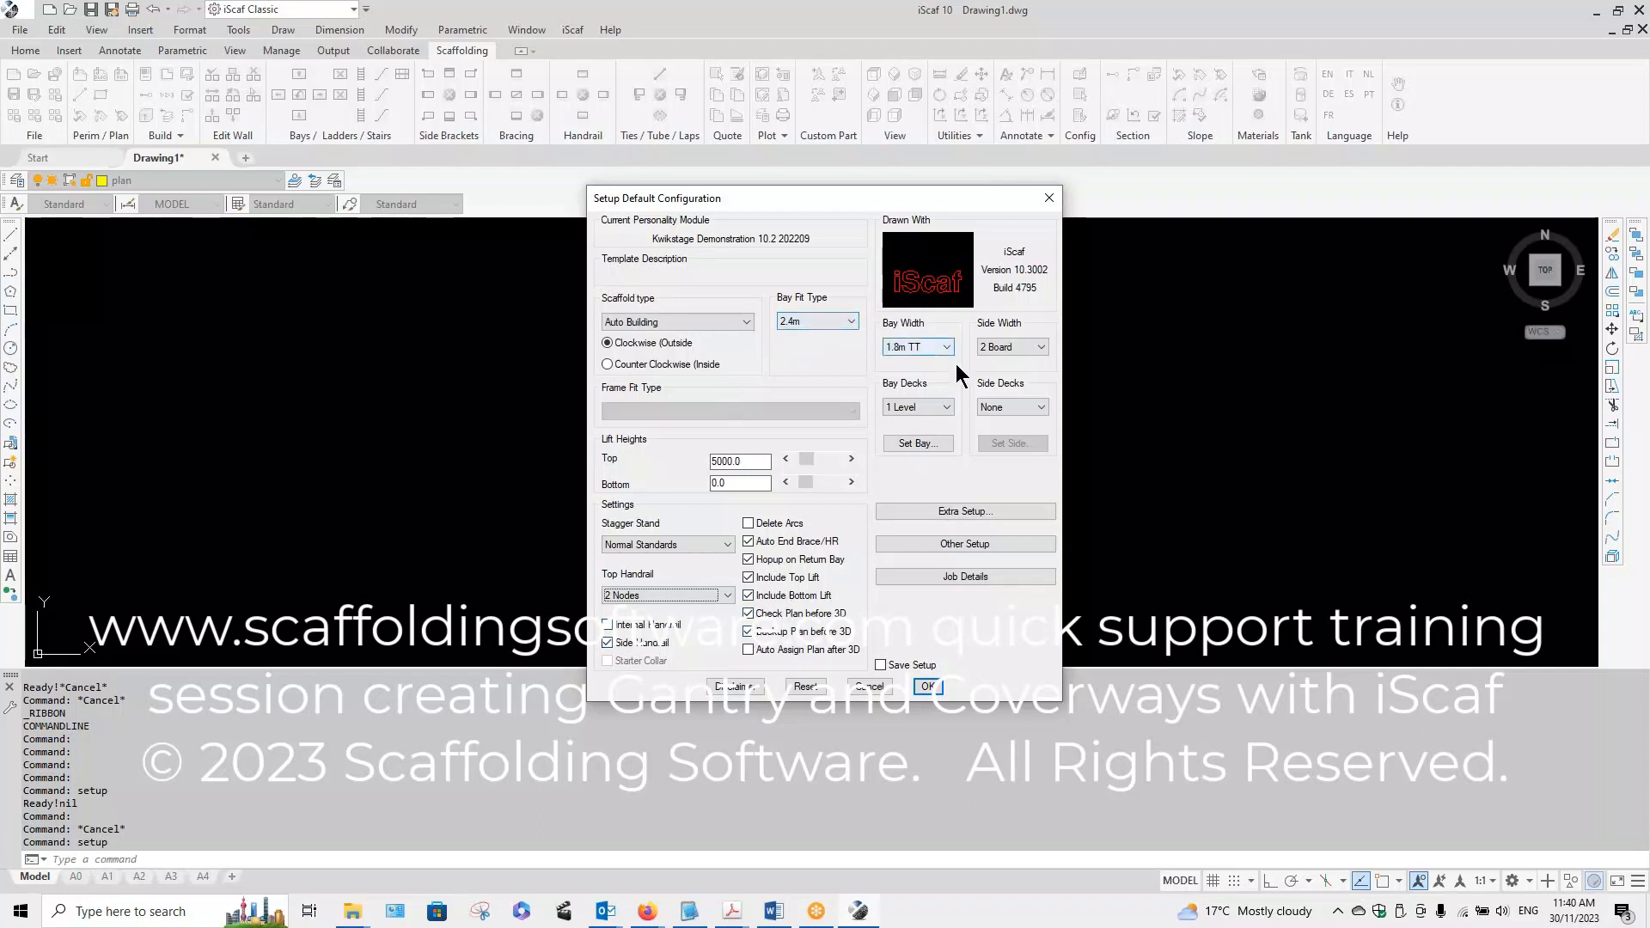
# Step: Review the tie type choices in the extra setup, keep Yoke Tie 1.5m, and accept the default configuration
pyautogui.click(945, 512)
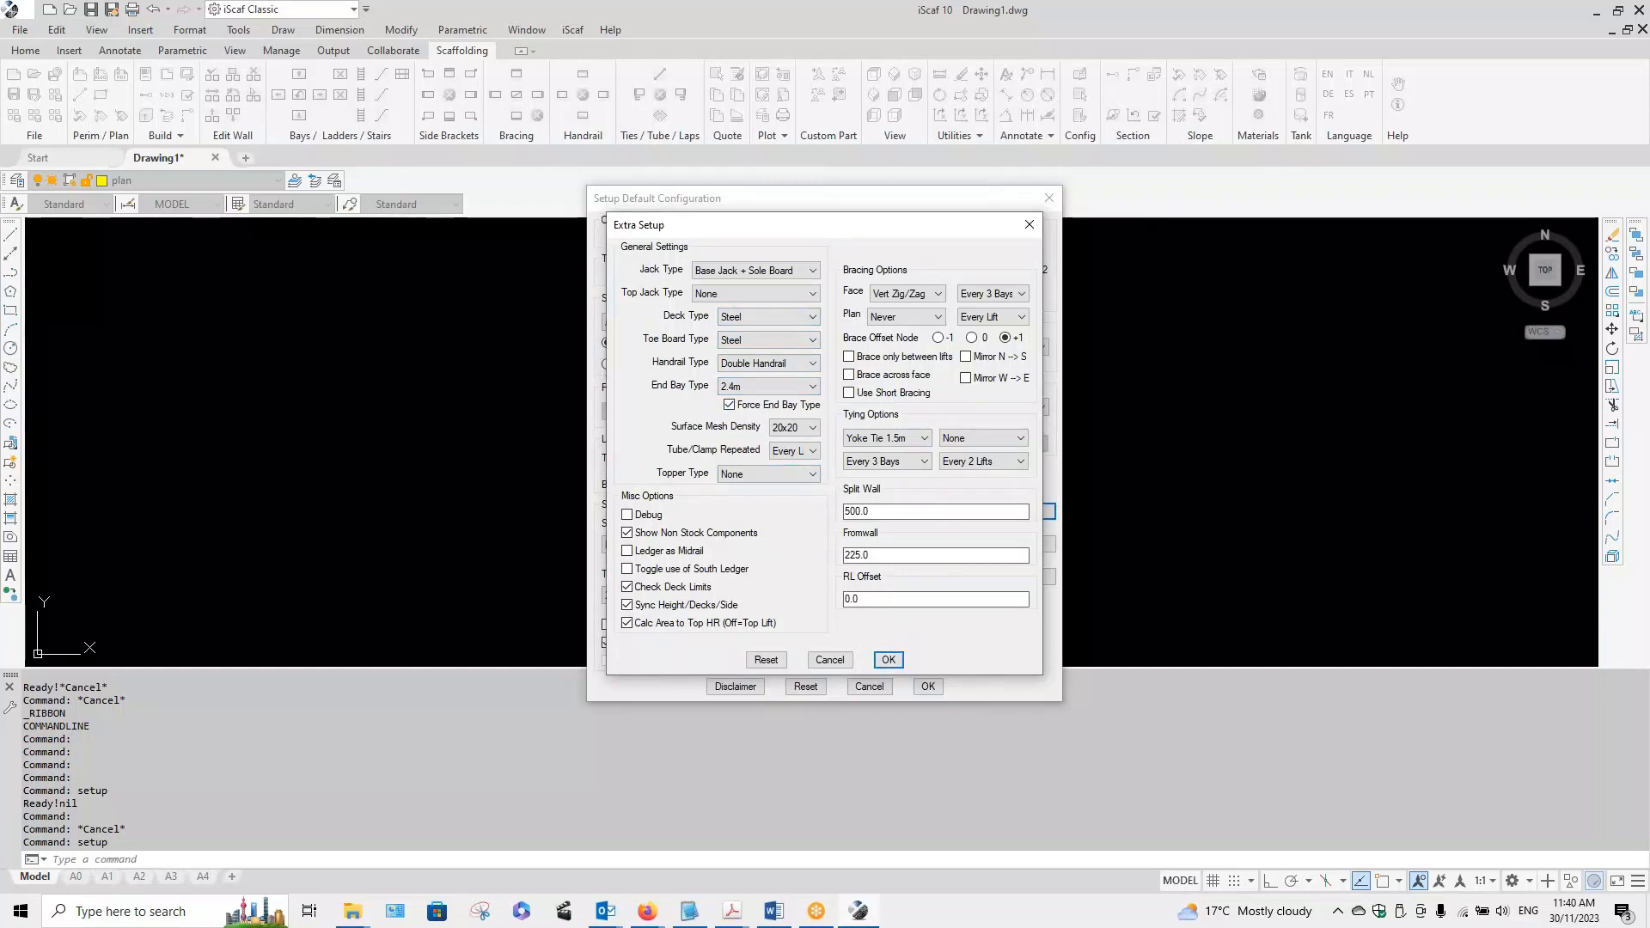
pyautogui.click(924, 440)
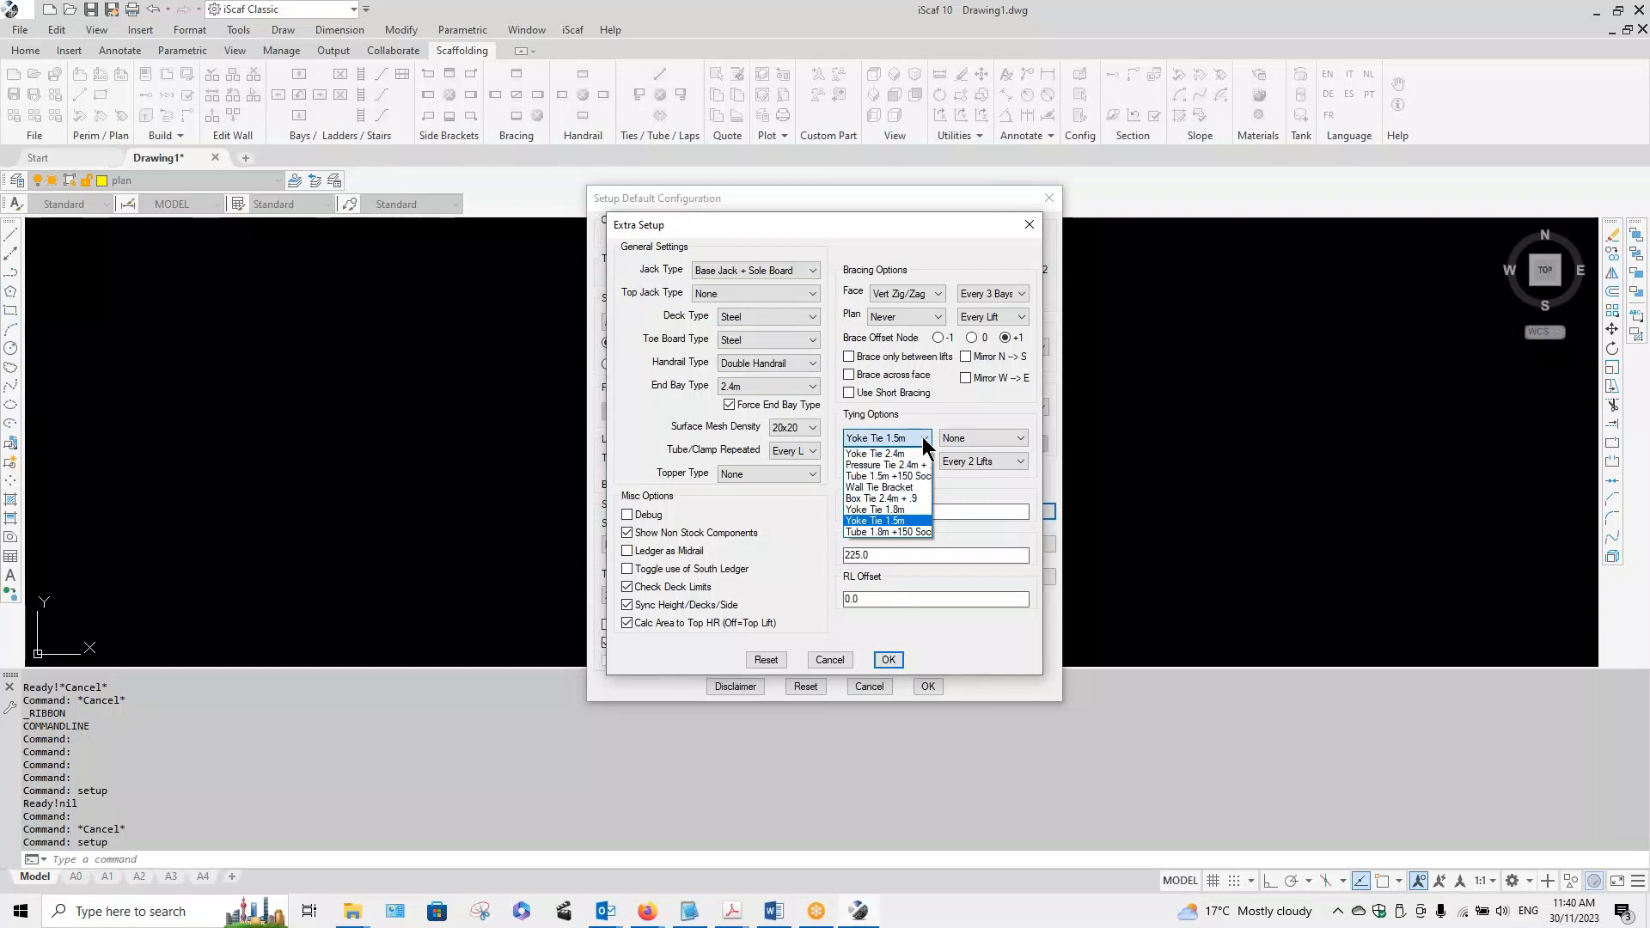
pyautogui.click(921, 436)
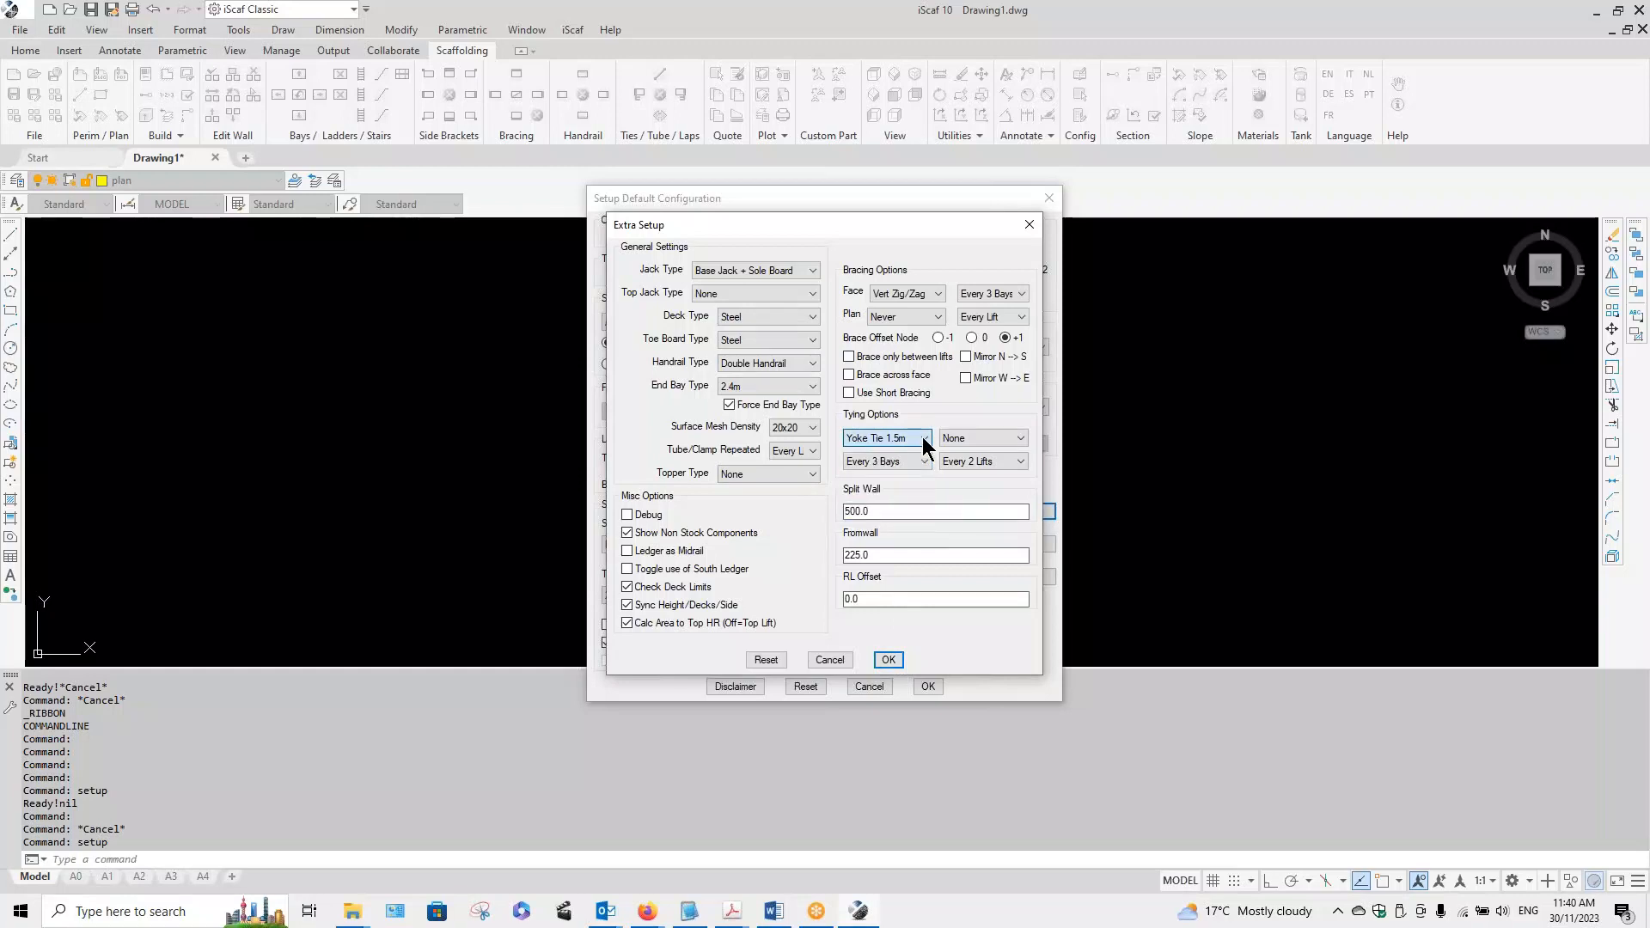
pyautogui.click(887, 660)
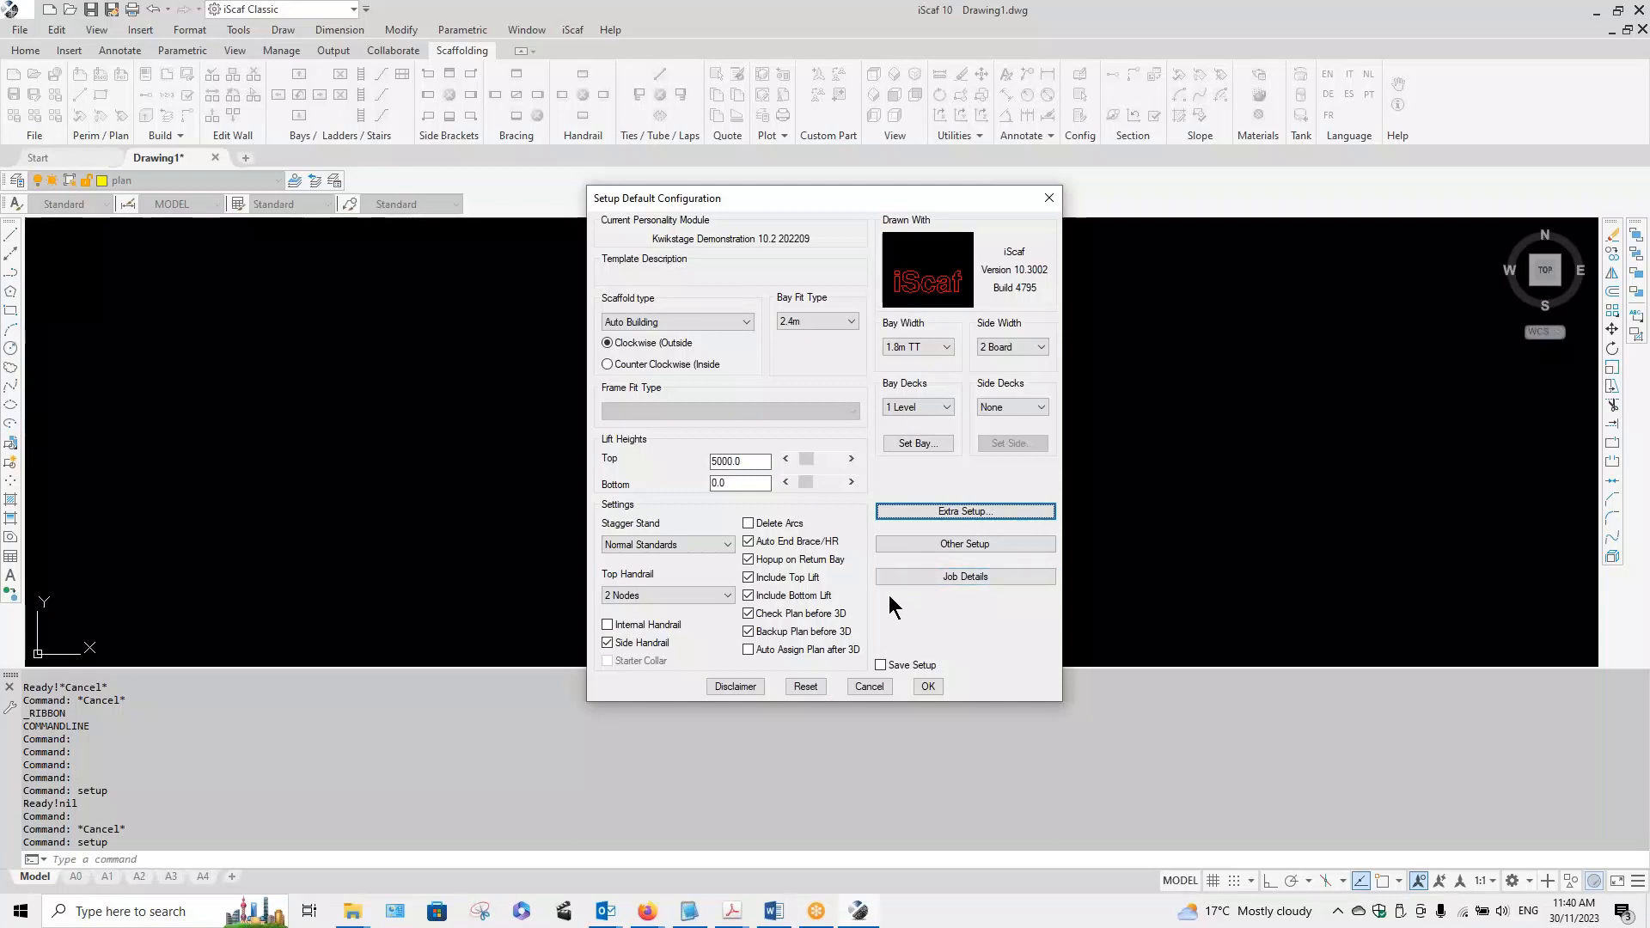
pyautogui.click(927, 686)
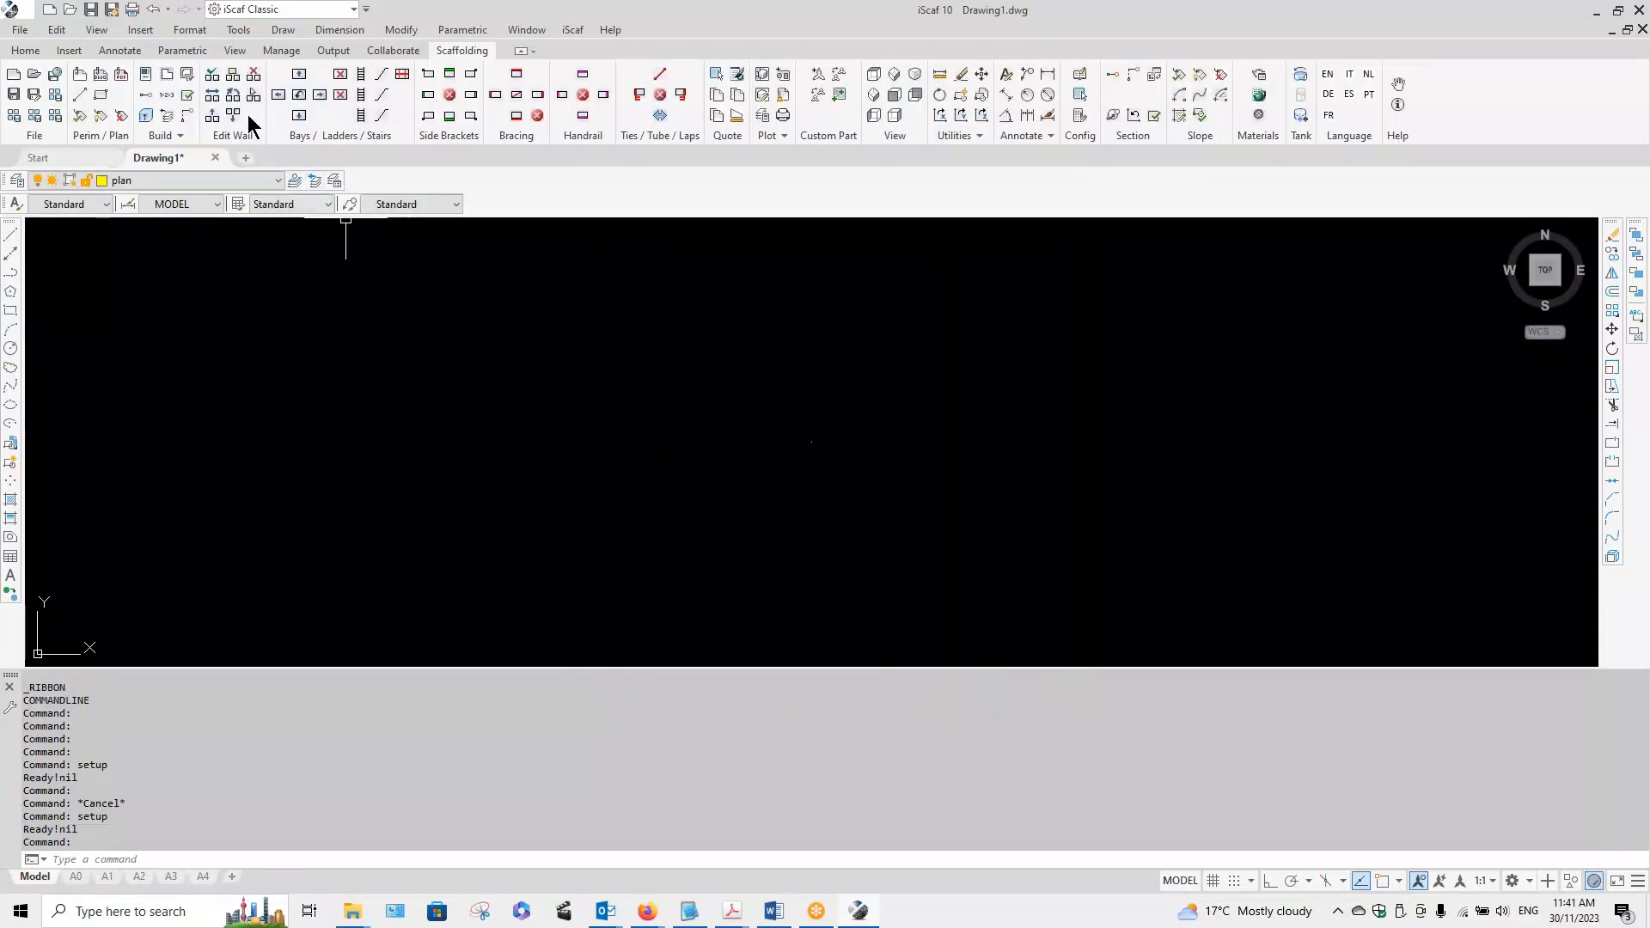
# Step: Make a new horizontal wall from endpoints with Ortho on, using 10 custom bays of 2.4m length
pyautogui.click(213, 74)
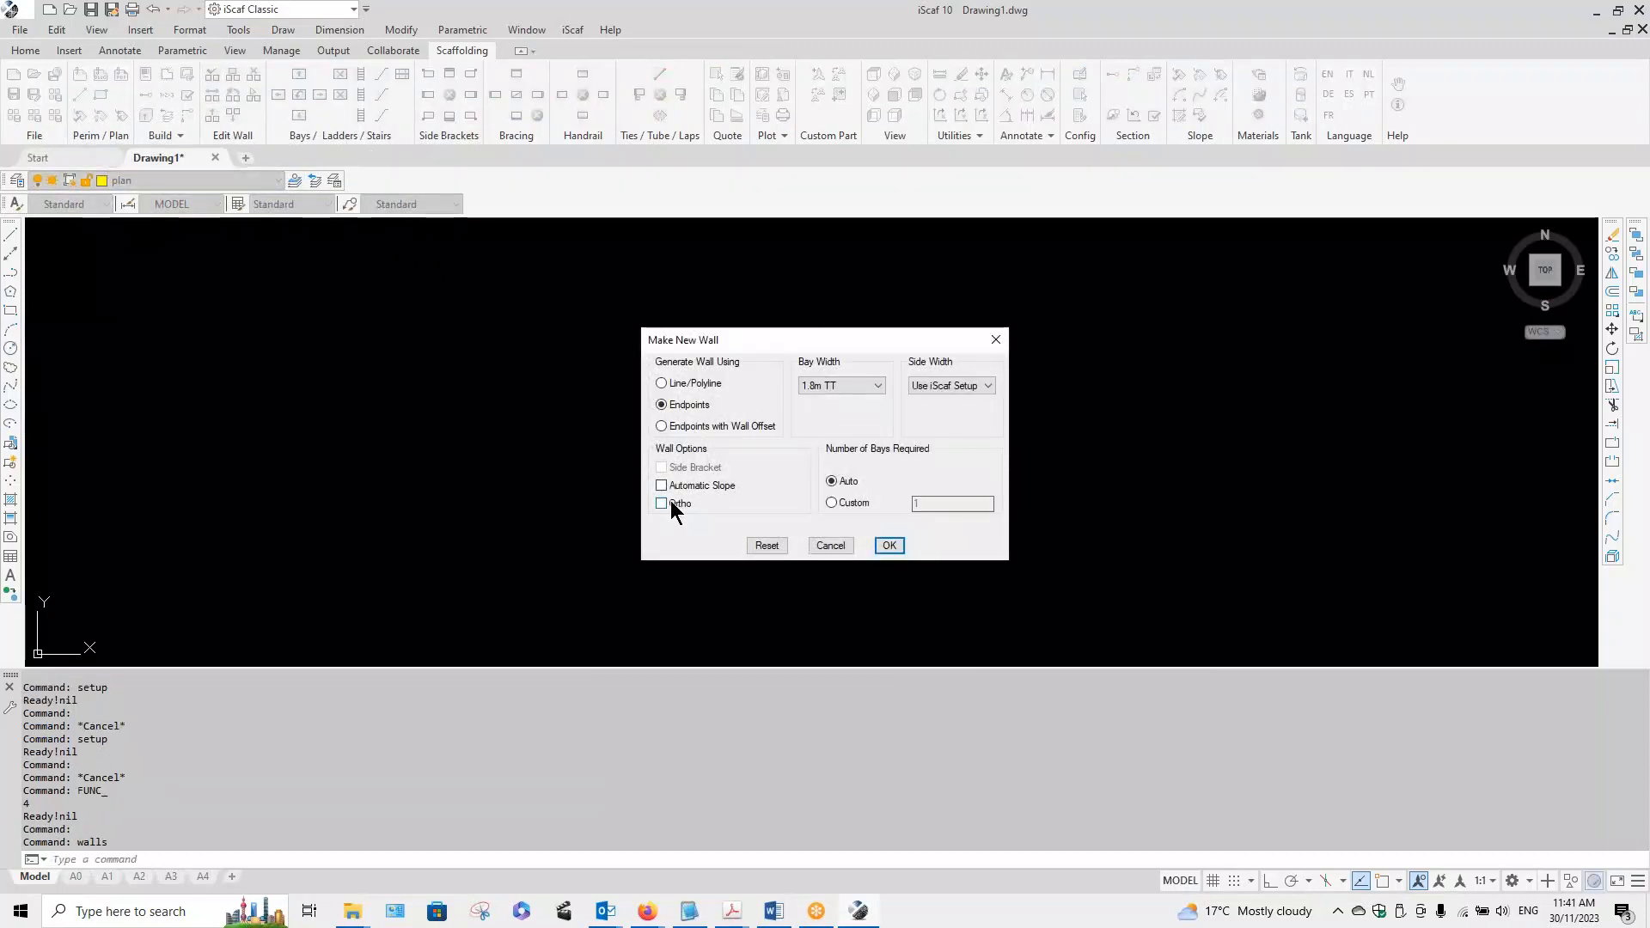
pyautogui.click(831, 503)
pyautogui.write('0')
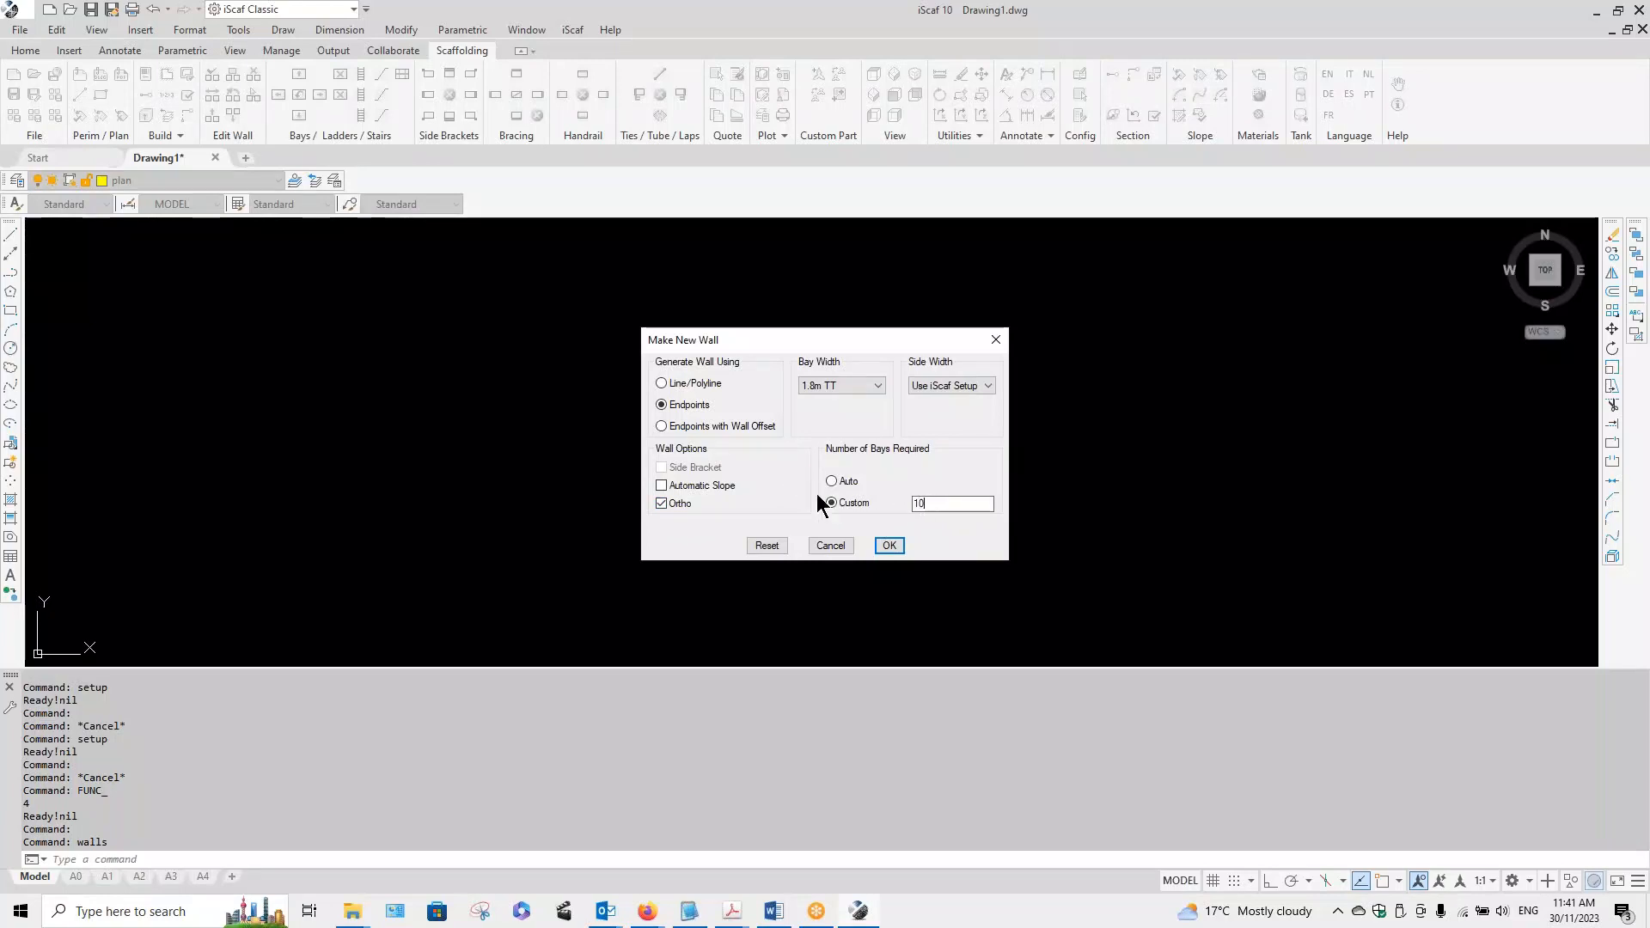
pyautogui.click(888, 544)
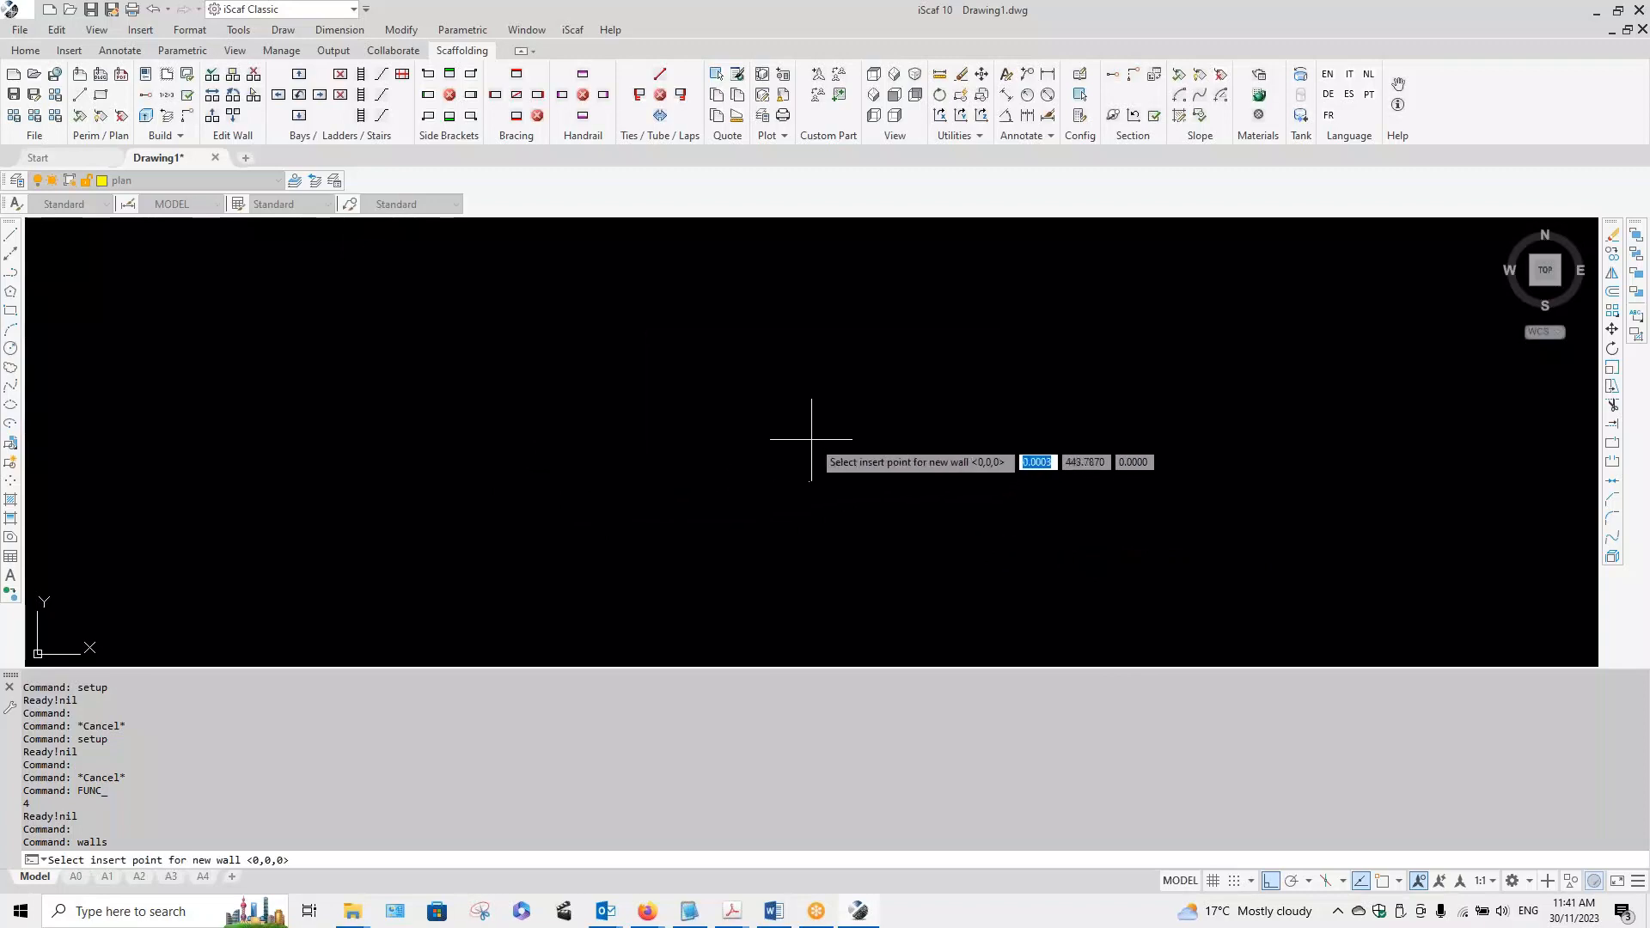
pyautogui.click(827, 431)
pyautogui.click(994, 443)
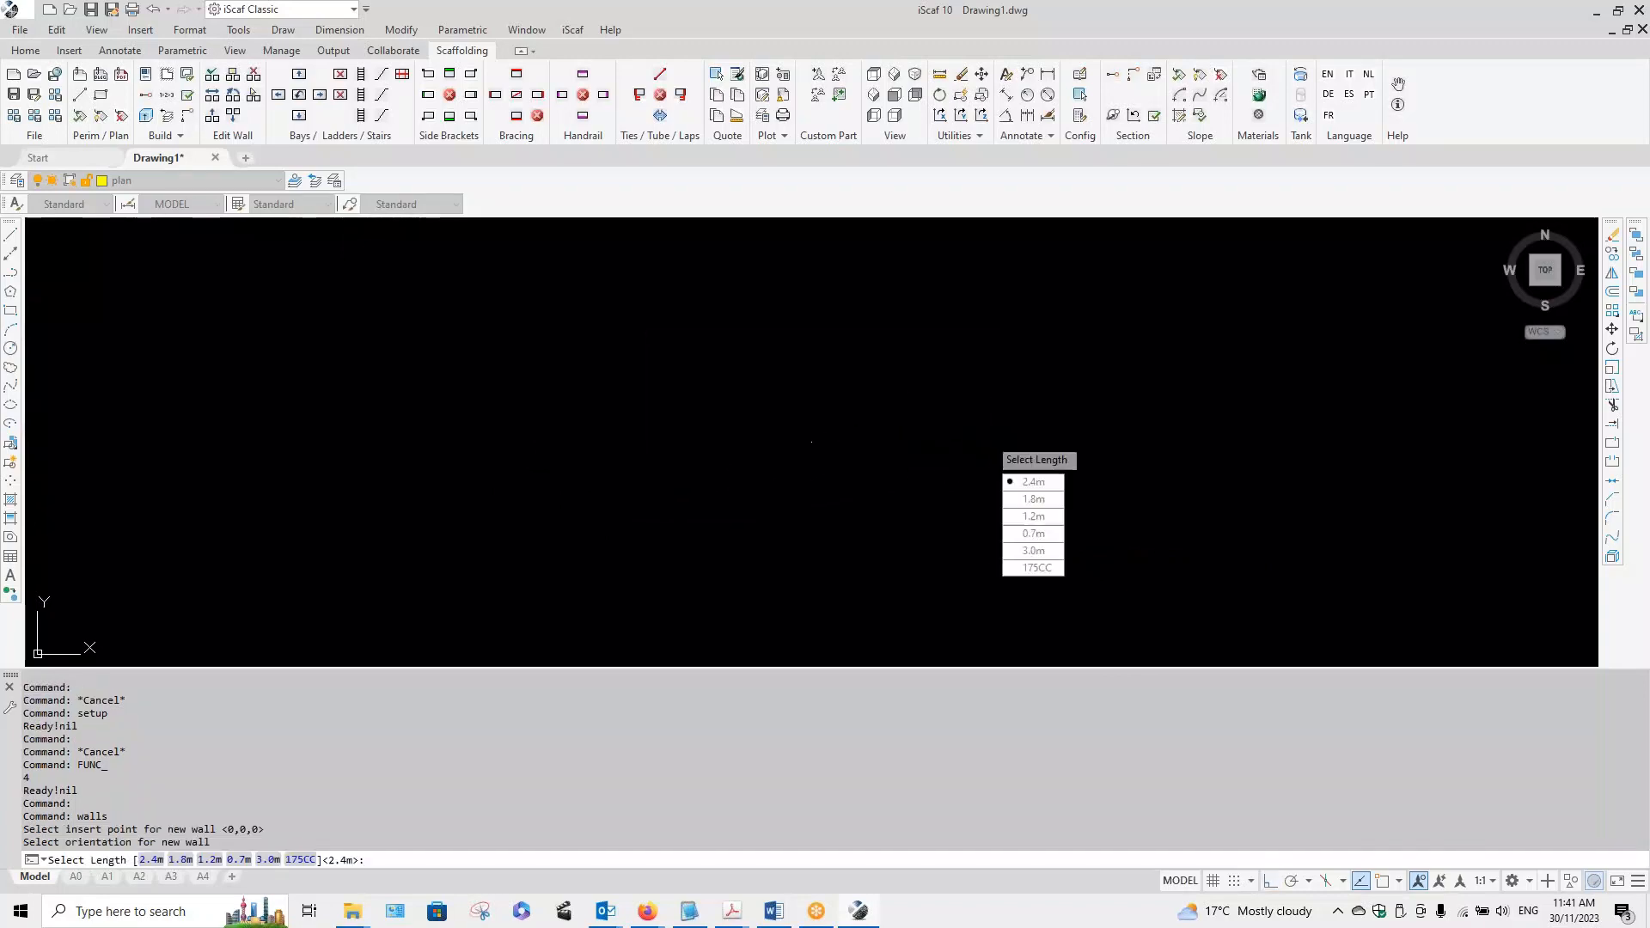
pyautogui.click(1034, 483)
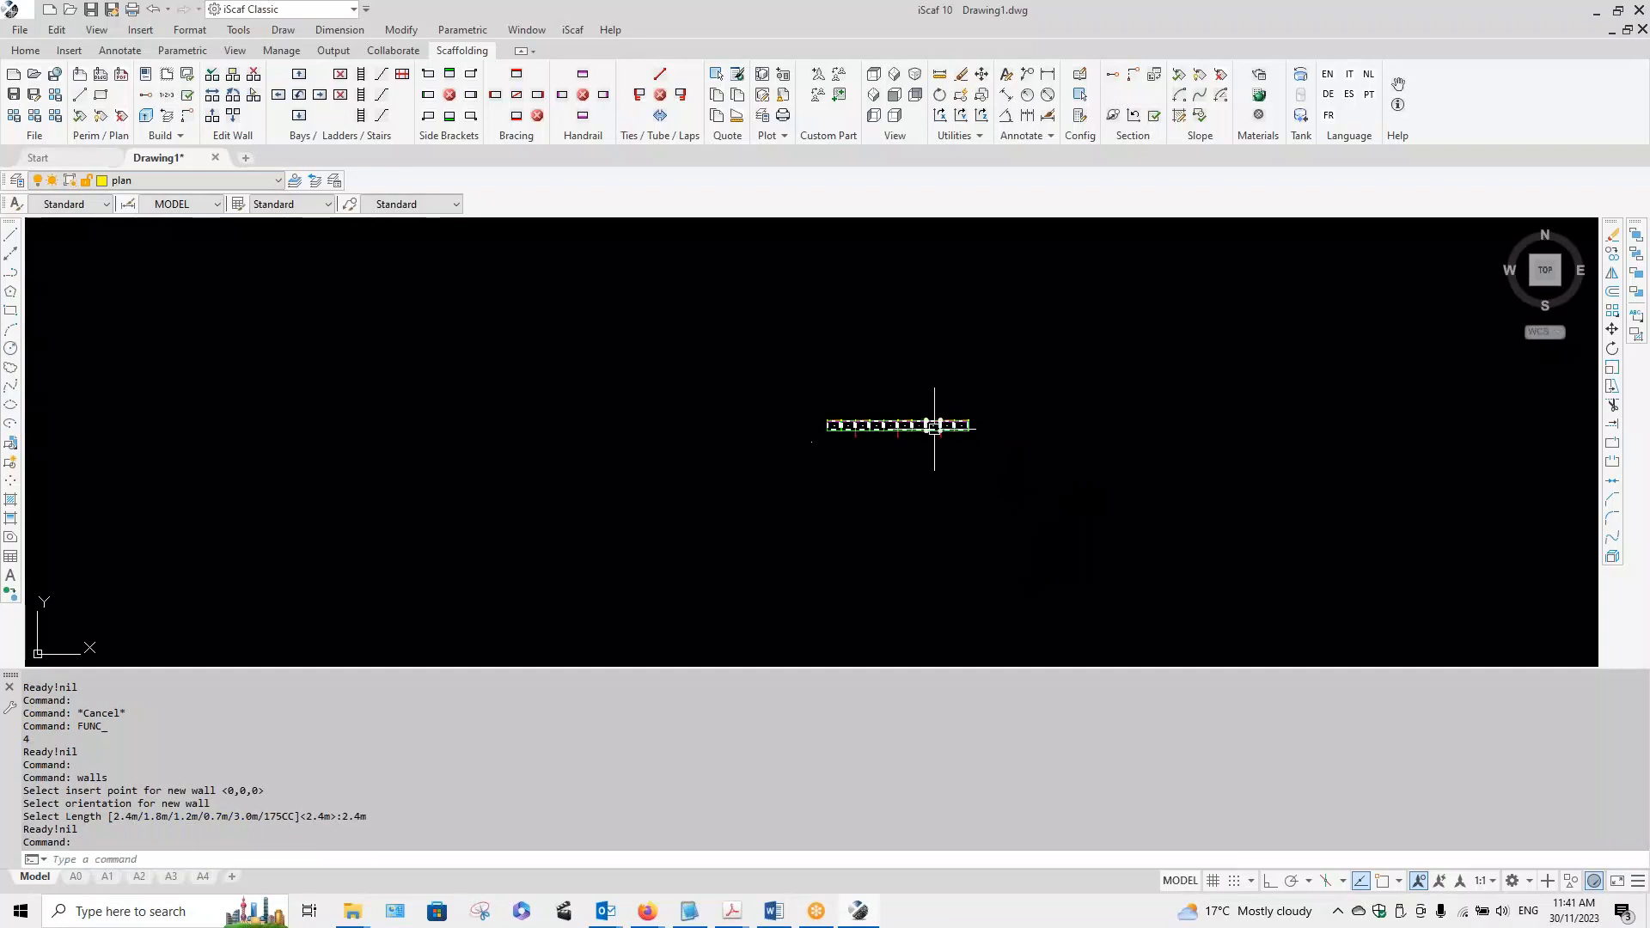
pyautogui.scroll(1, 915, 427)
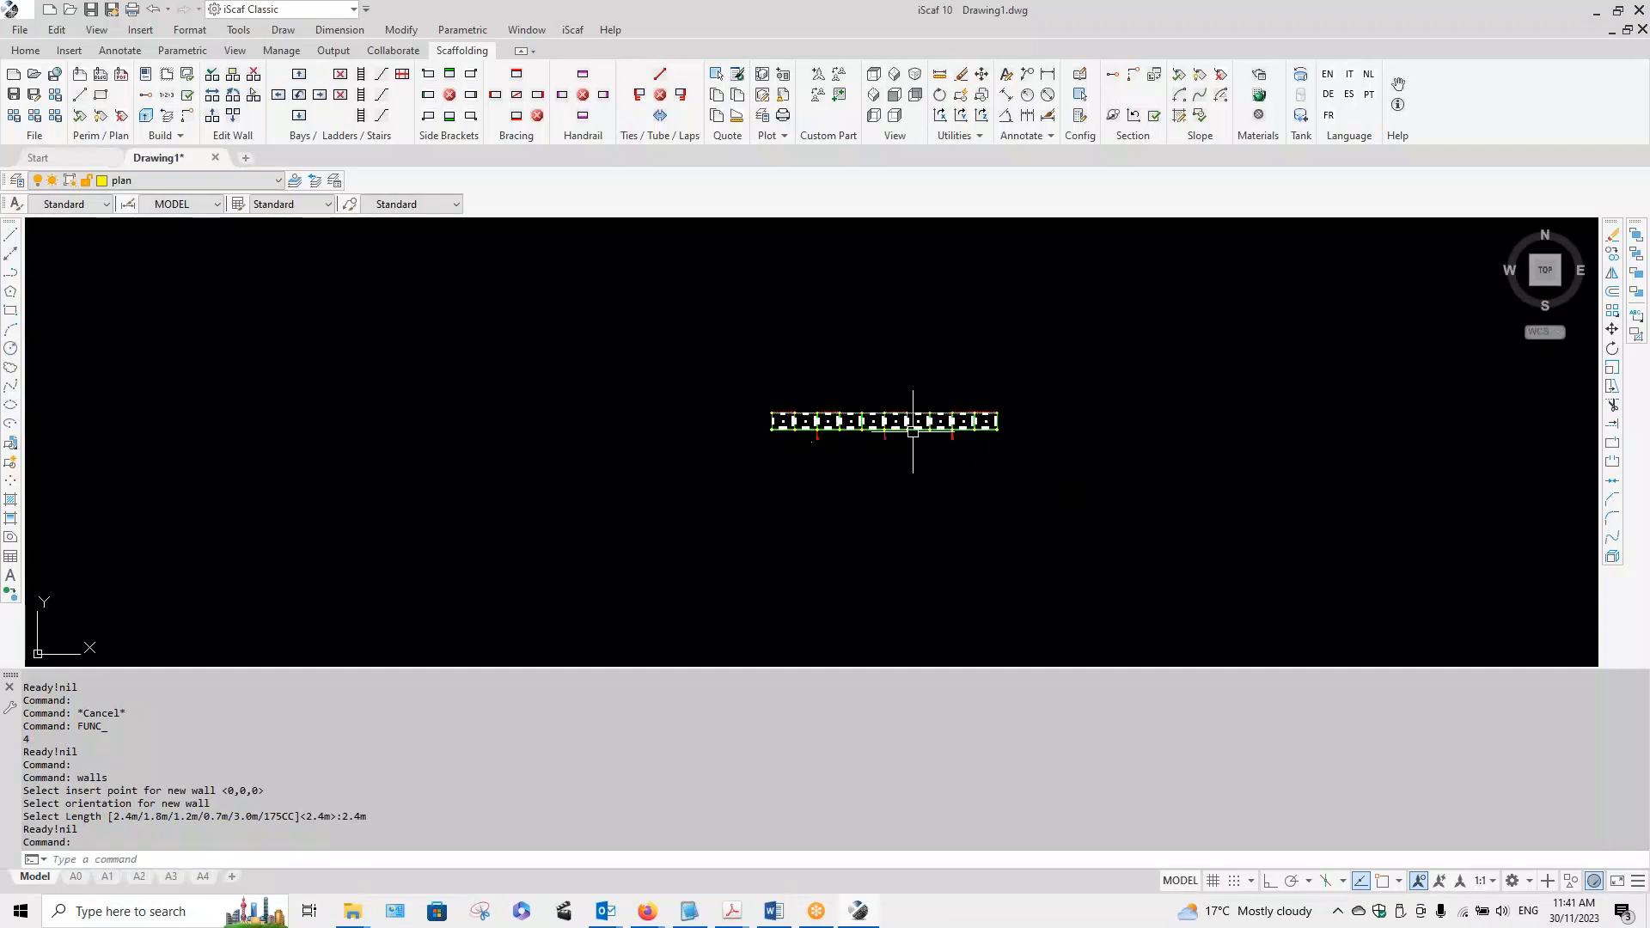
pyautogui.scroll(2, 913, 427)
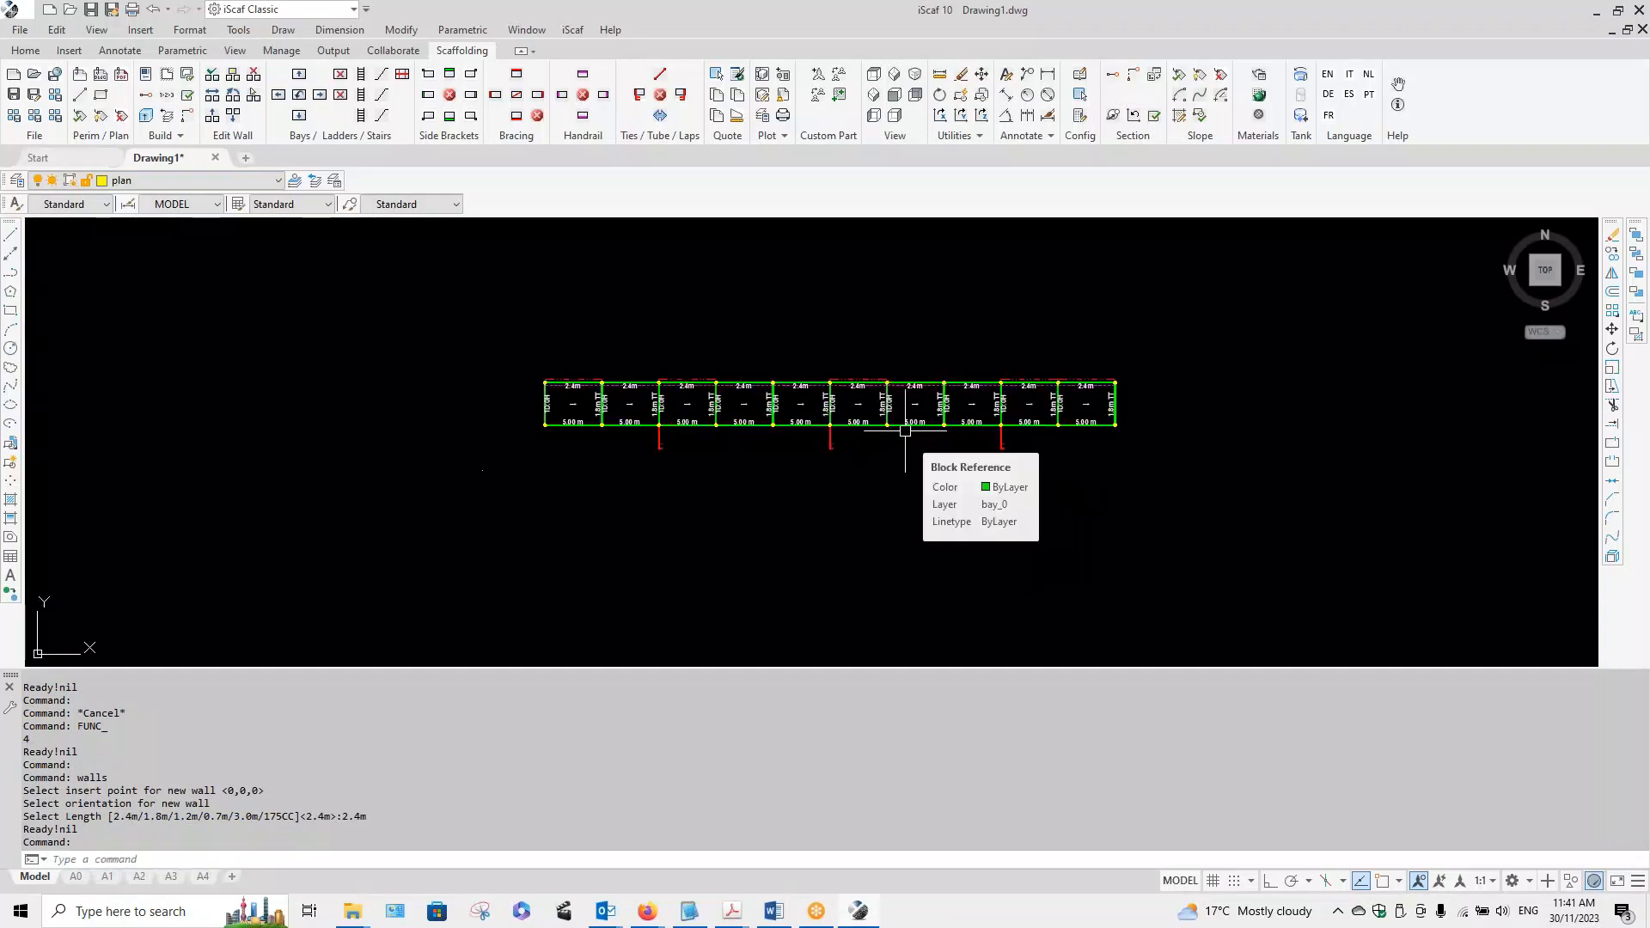
pyautogui.click(898, 425)
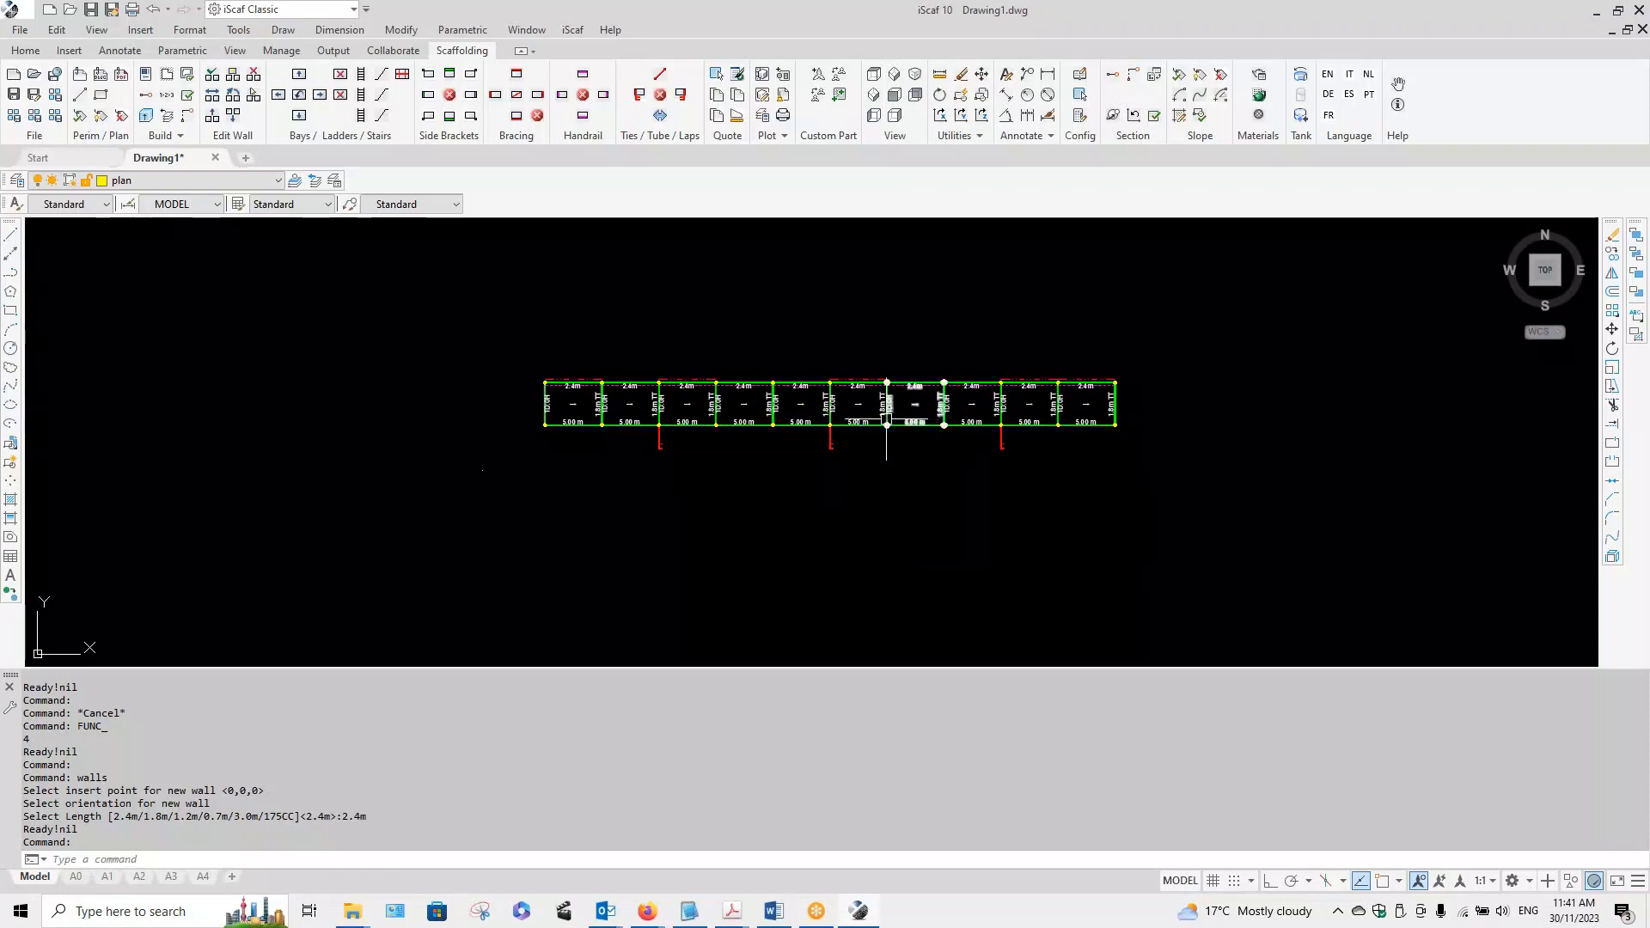
pyautogui.click(660, 409)
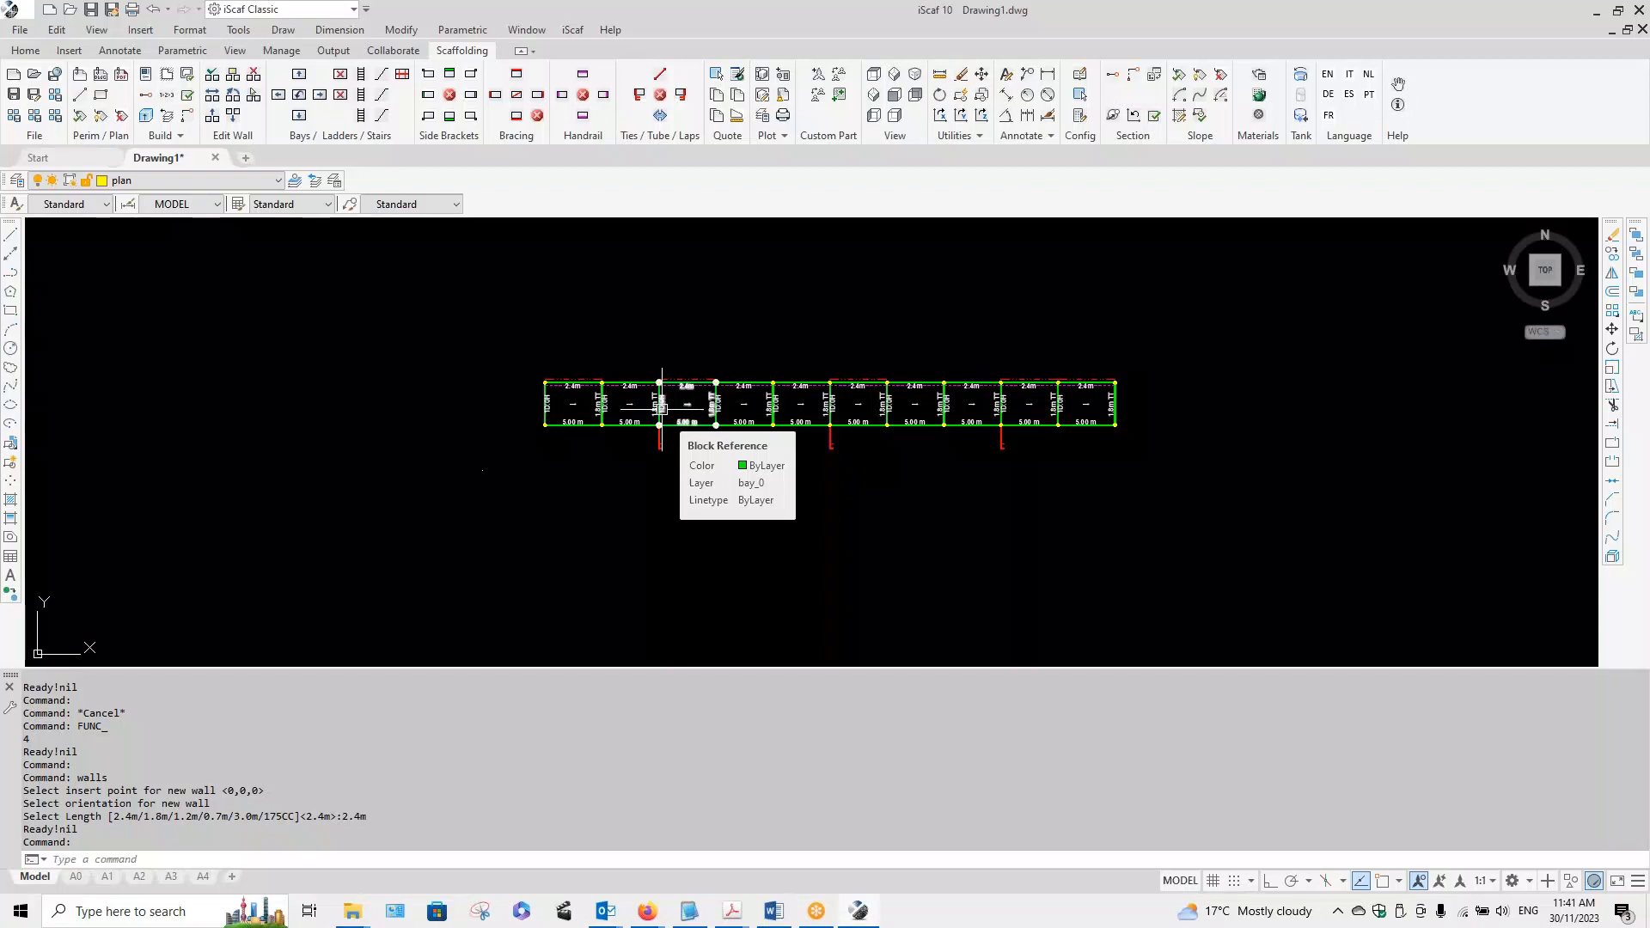
pyautogui.press('Escape')
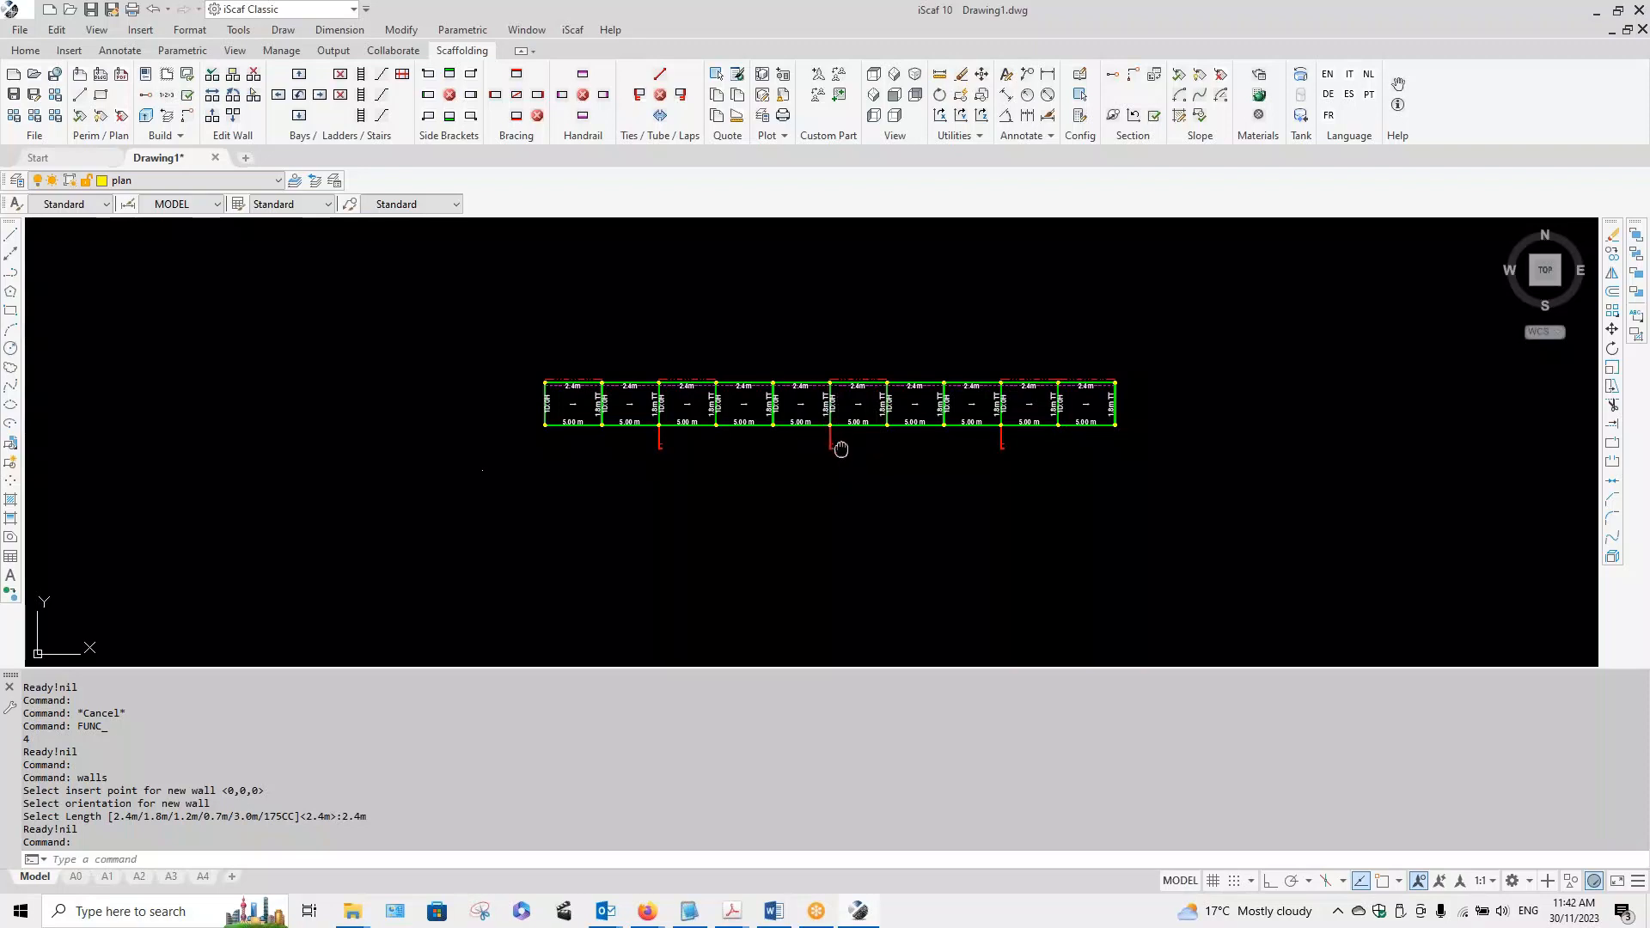
pyautogui.moveTo(840, 449)
pyautogui.mouseDown(button='middle')
pyautogui.moveTo(670, 453)
pyautogui.moveTo(685, 423)
pyautogui.mouseUp(button='middle')
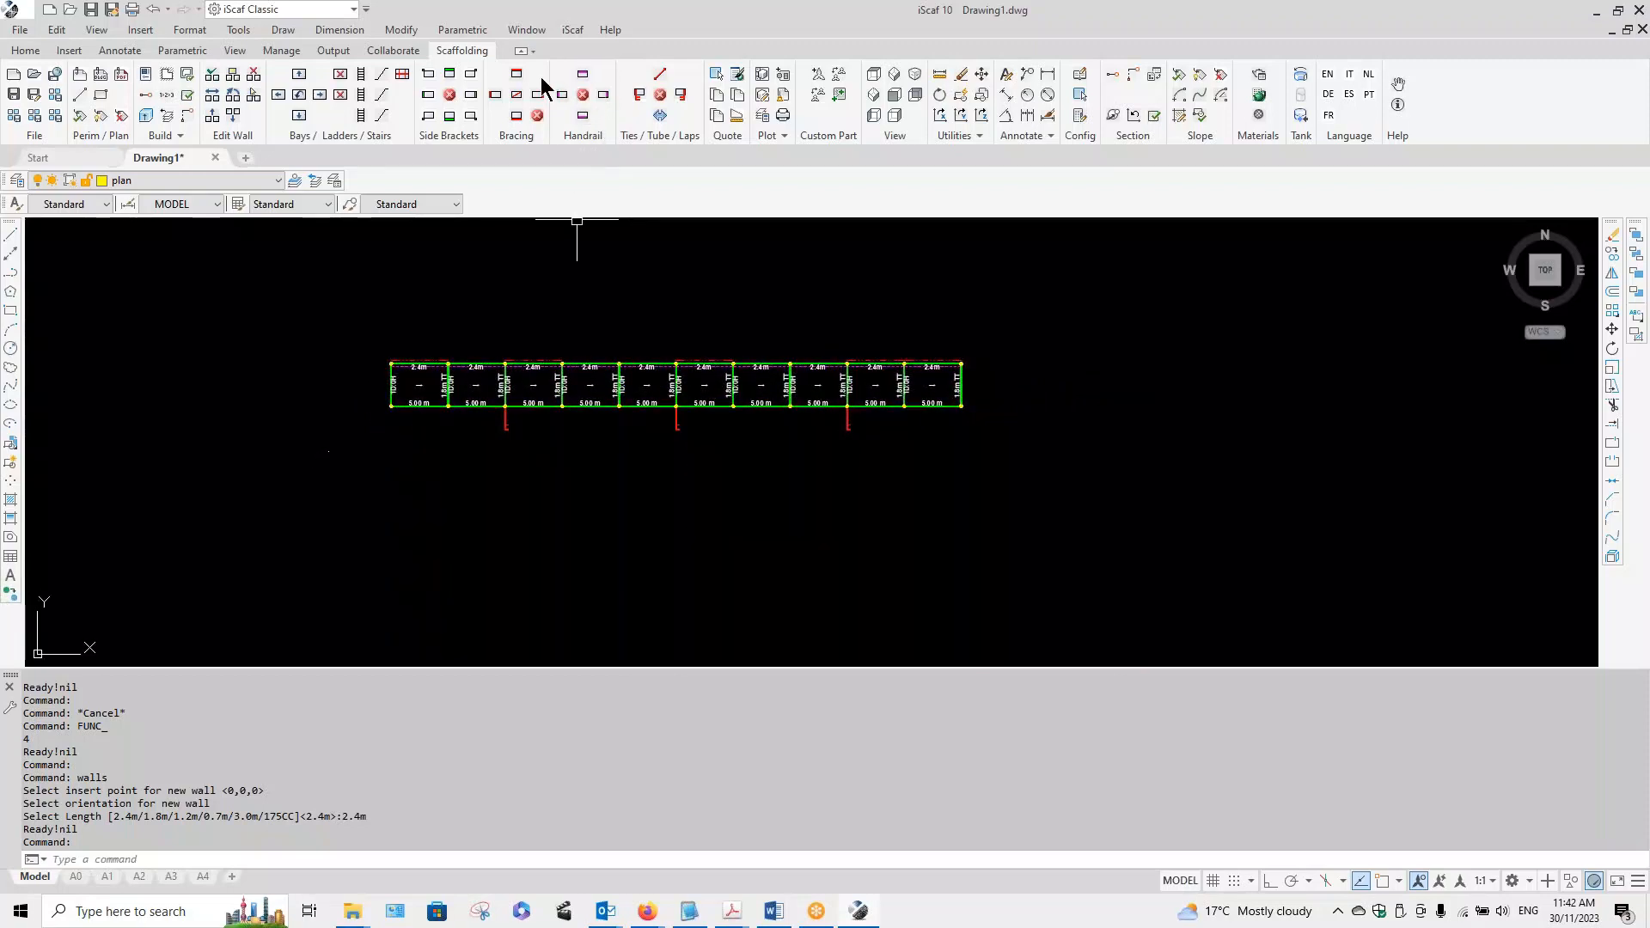
# Step: Review the lift definition options in Lift Control without changing them
pyautogui.click(180, 137)
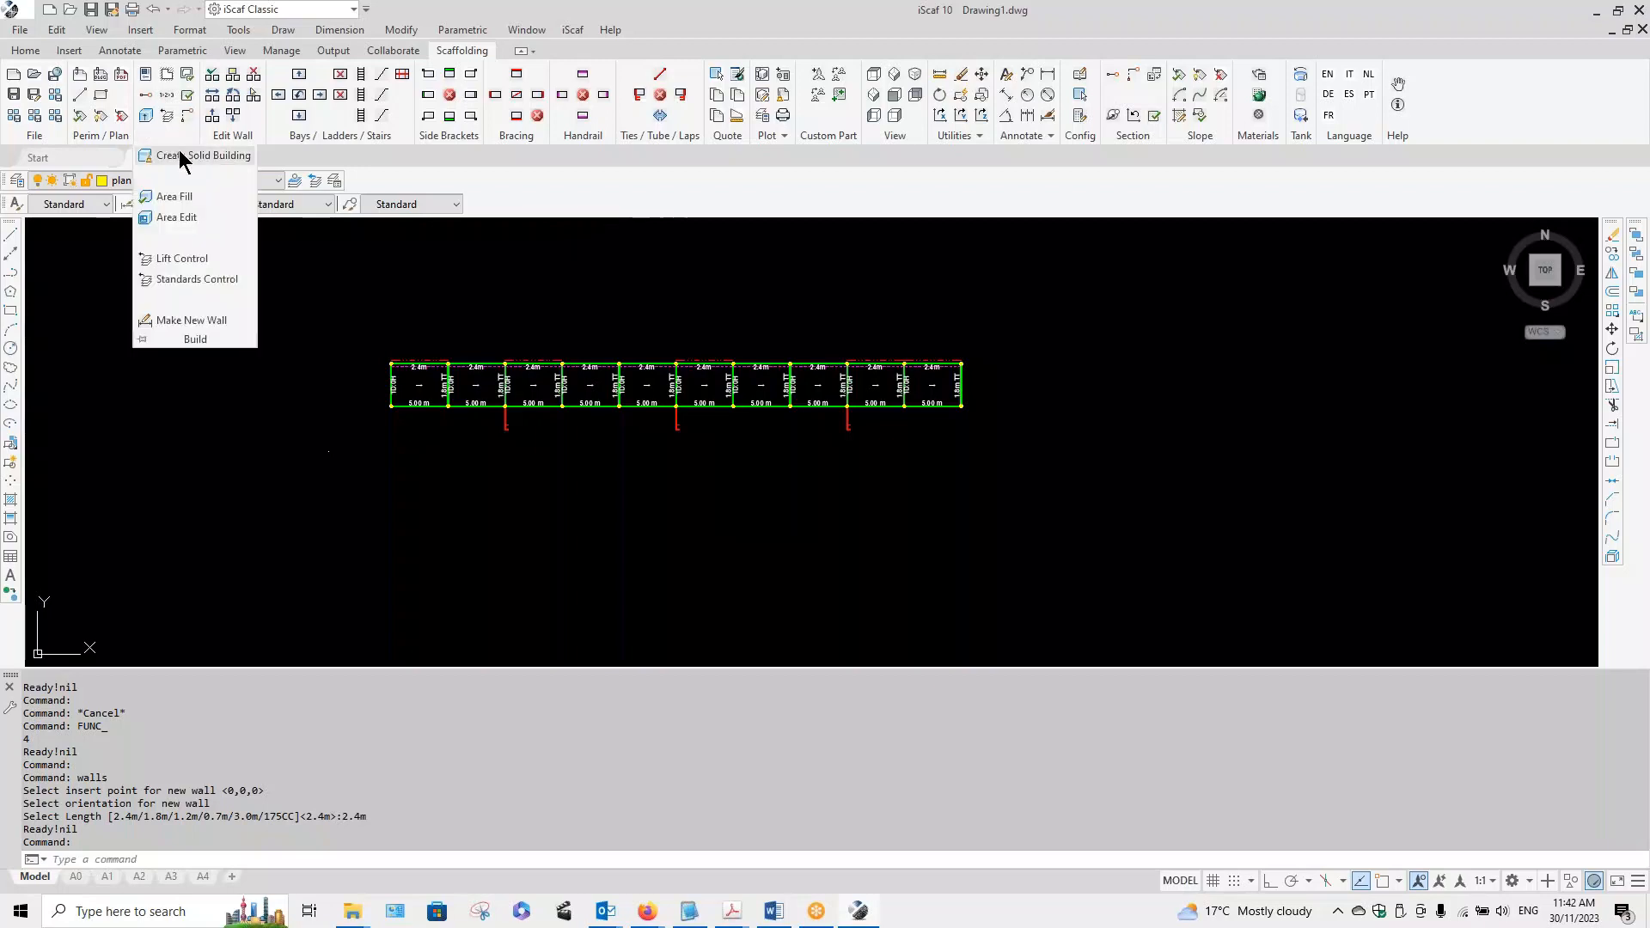
pyautogui.click(207, 259)
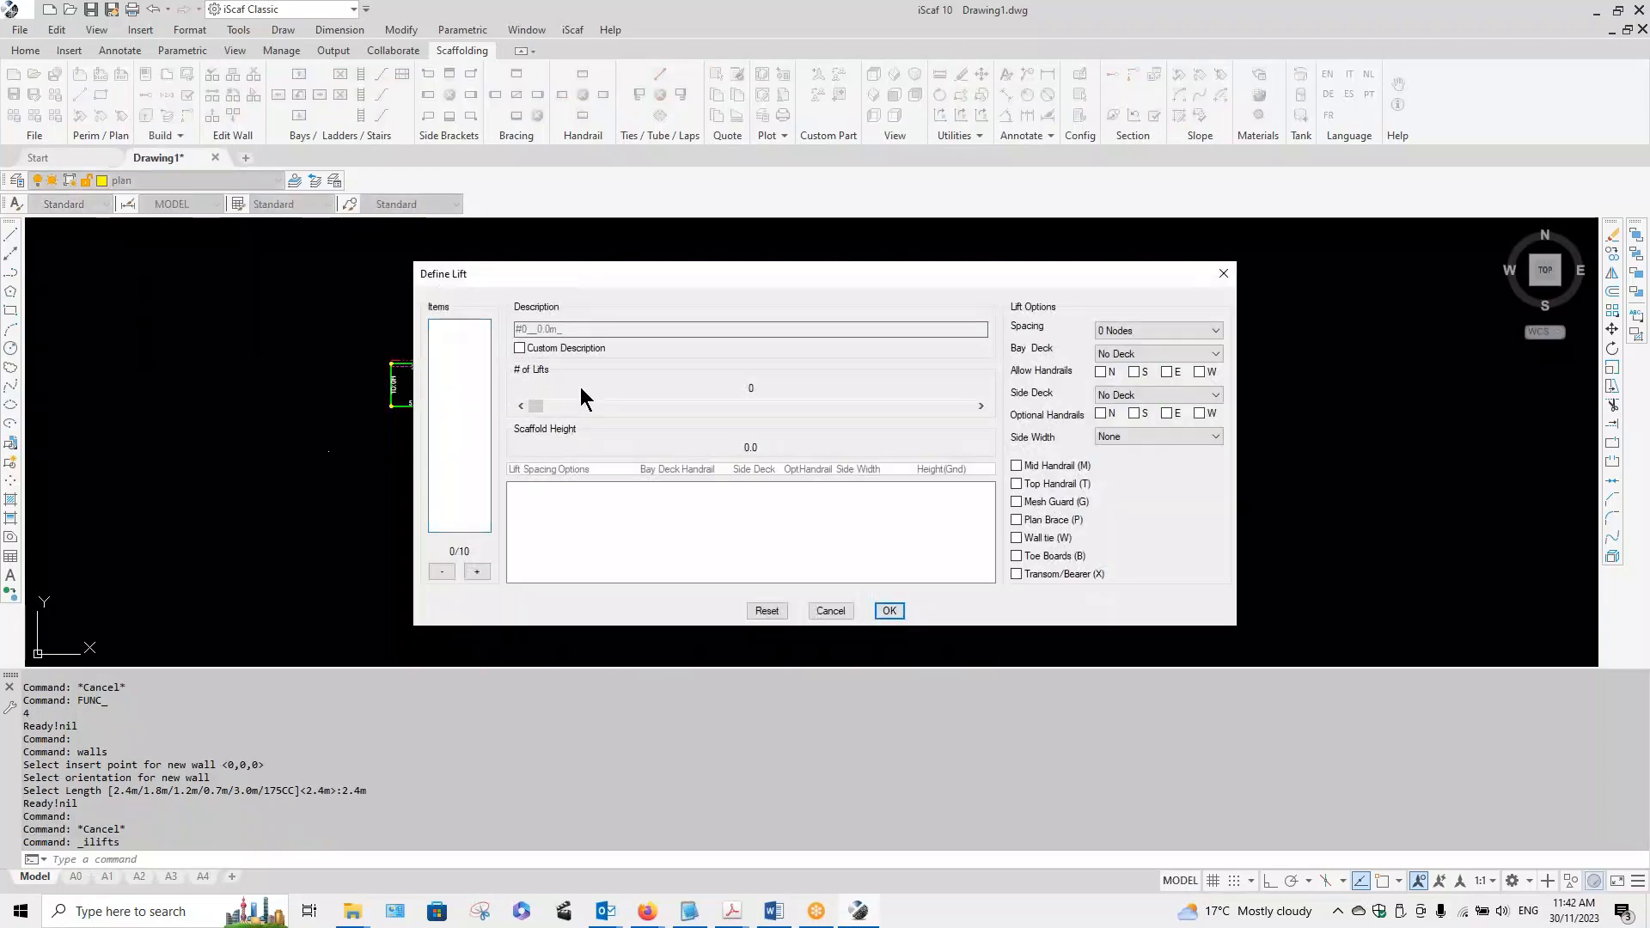
pyautogui.click(821, 610)
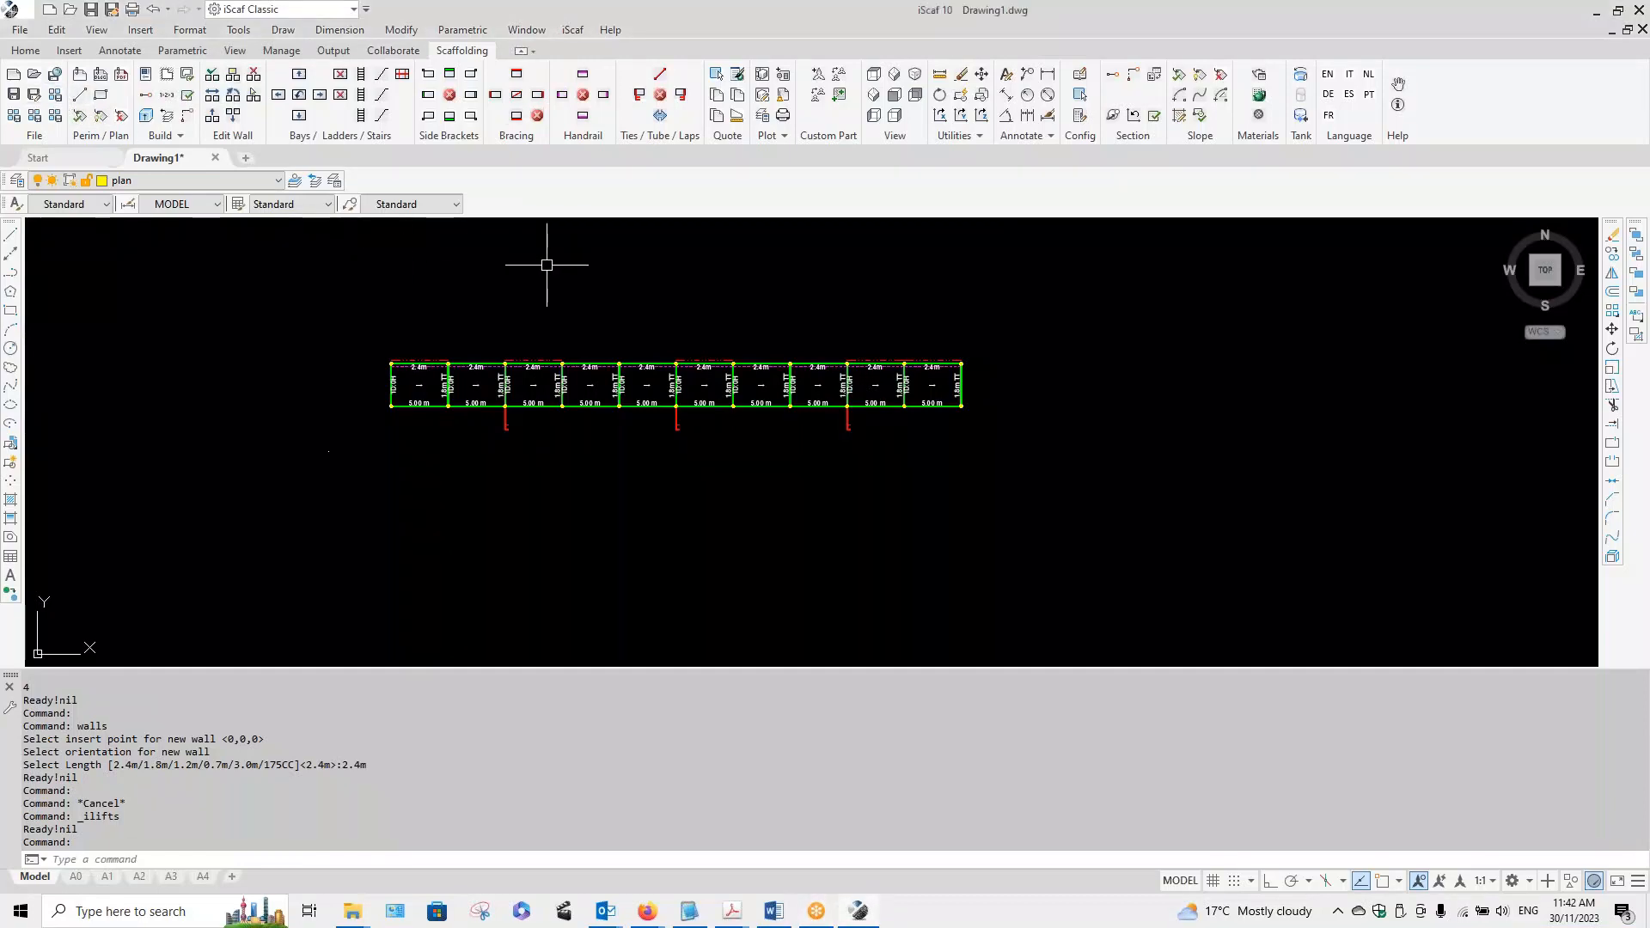
# Step: Save the drawing as Gantry1.dwg in the Drawings folder
pyautogui.click(33, 96)
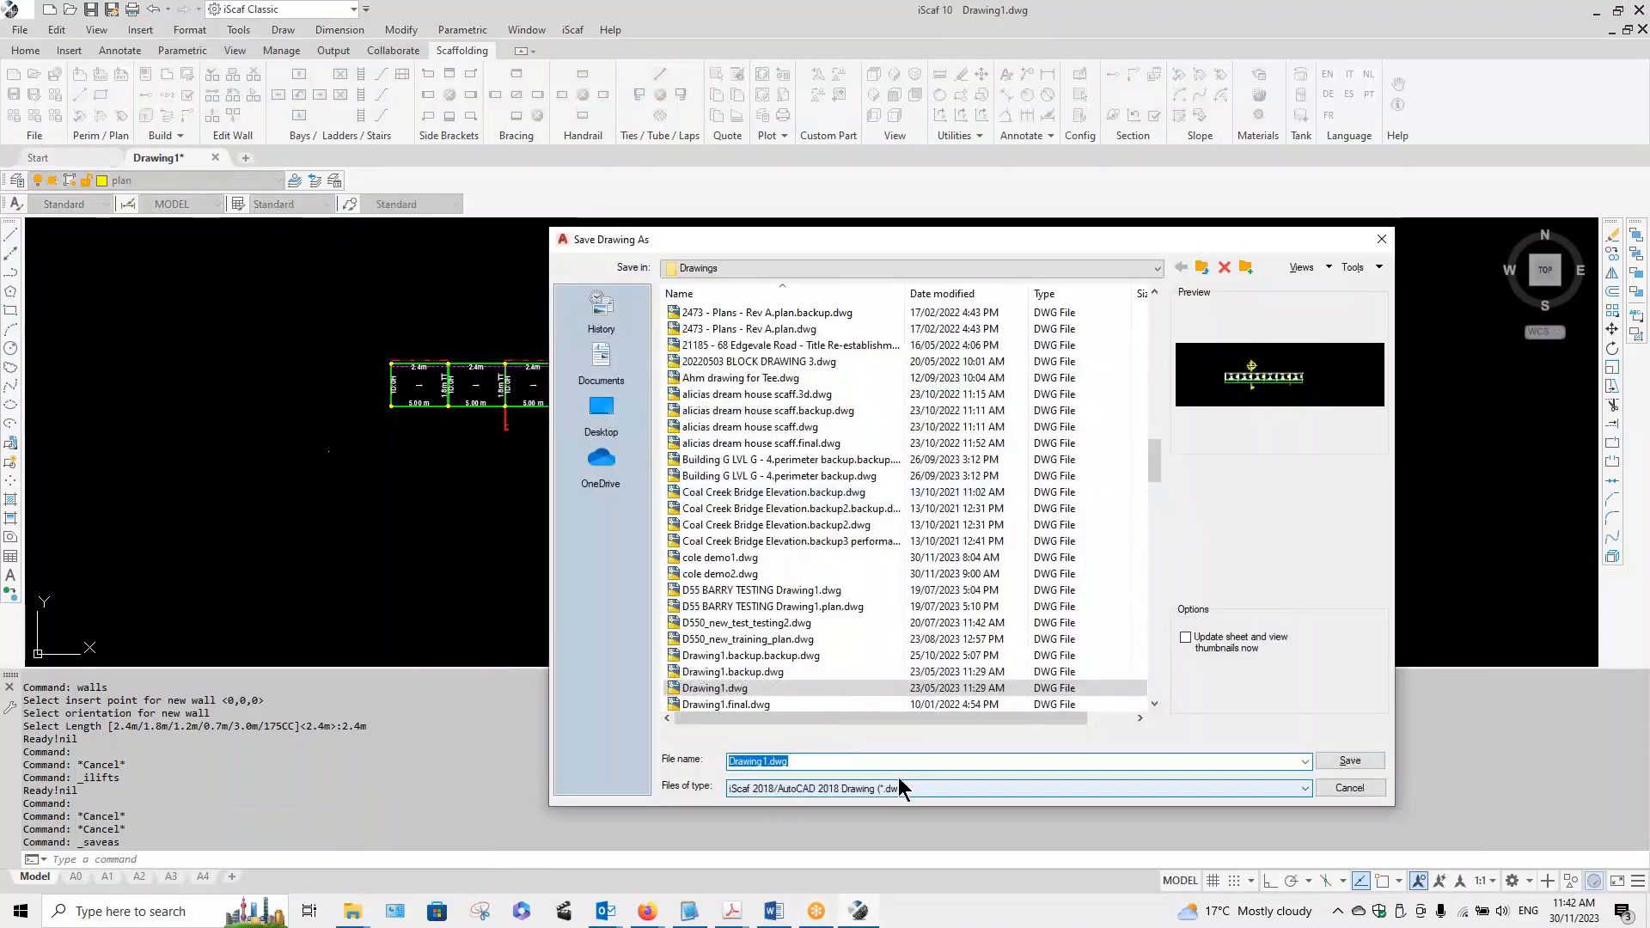
pyautogui.click(824, 760)
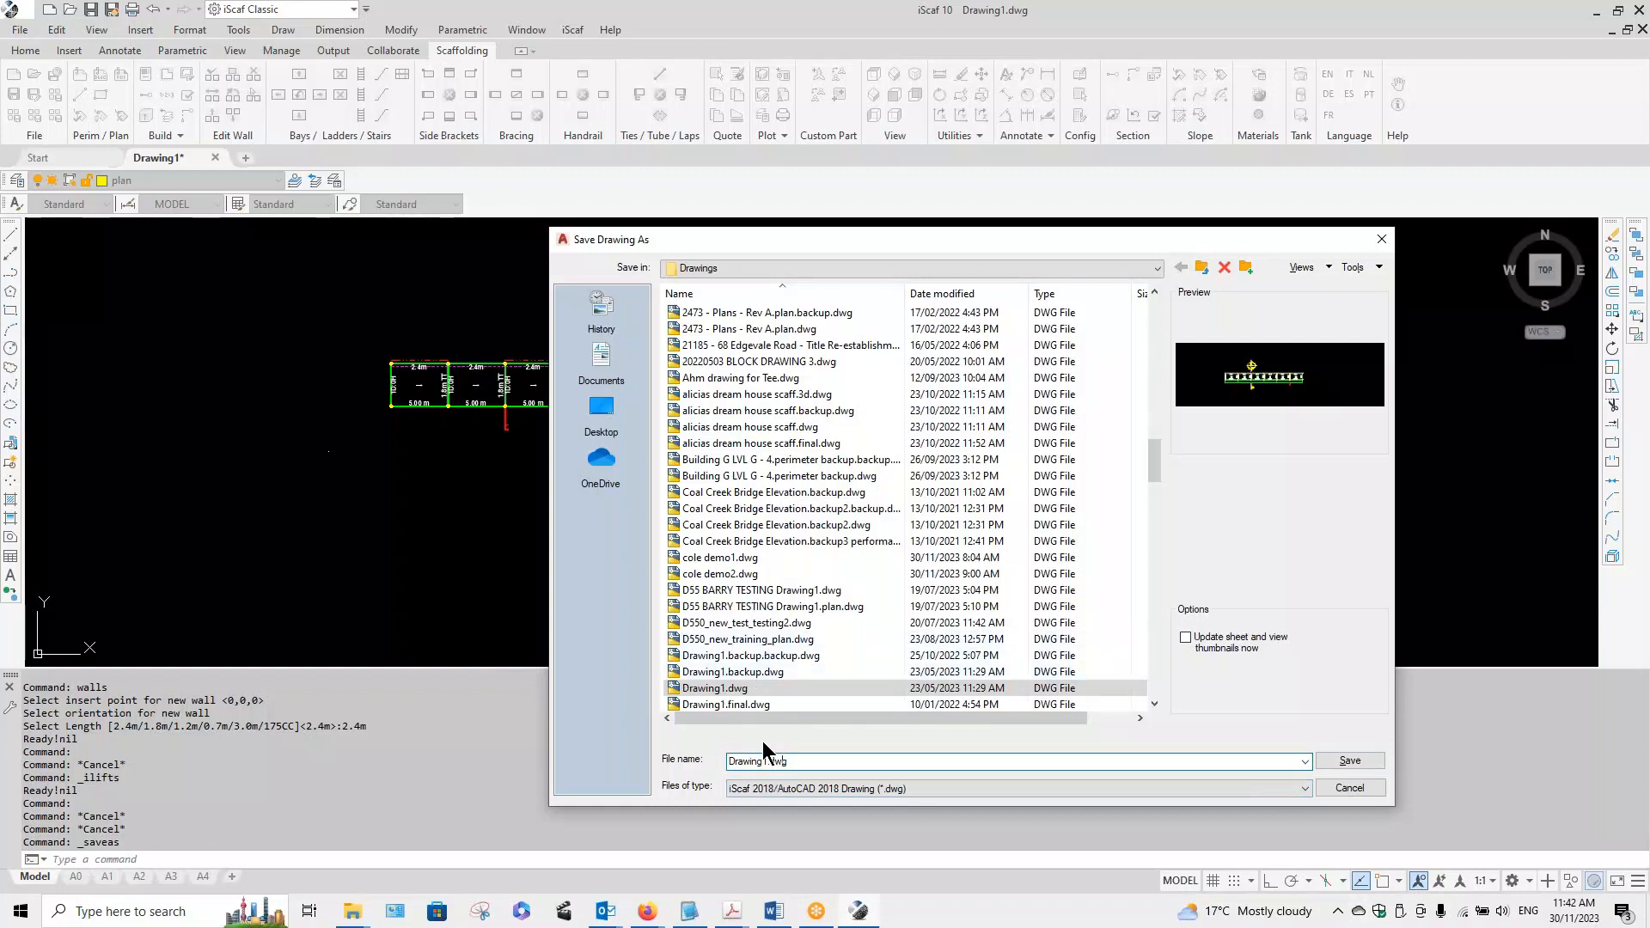
pyautogui.press('Home')
pyautogui.write('Gantry')
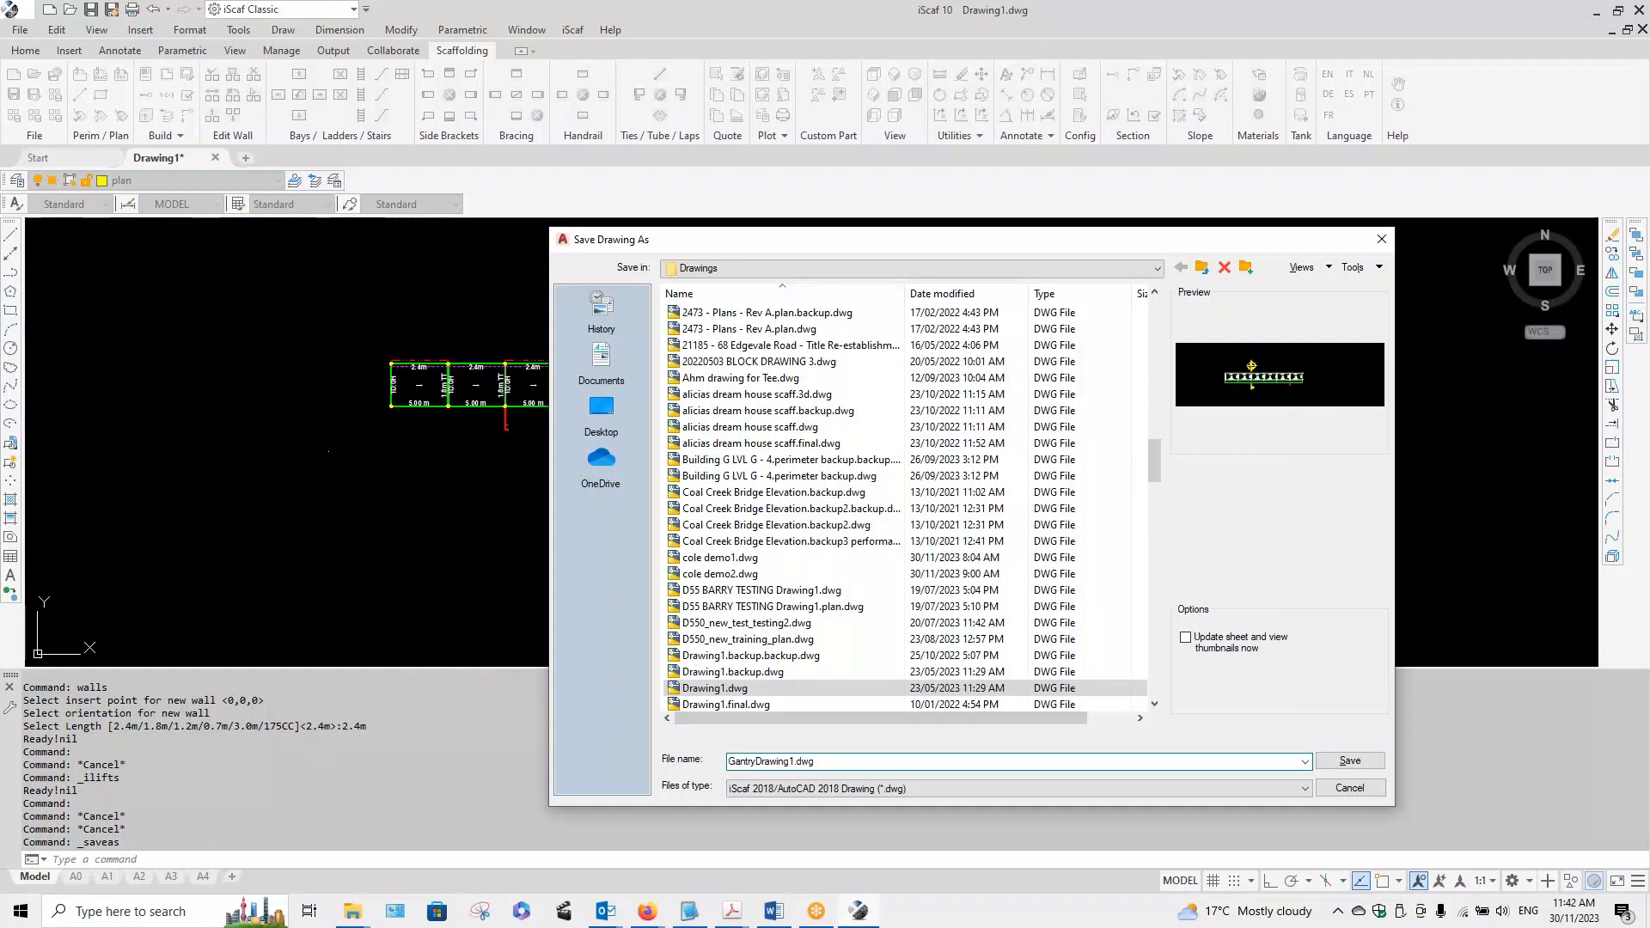
pyautogui.press('Delete')
pyautogui.press('Delete')
pyautogui.press('Delete')
pyautogui.press('Delete')
pyautogui.press('Delete')
pyautogui.press('Delete')
pyautogui.press('Delete')
pyautogui.press('Delete')
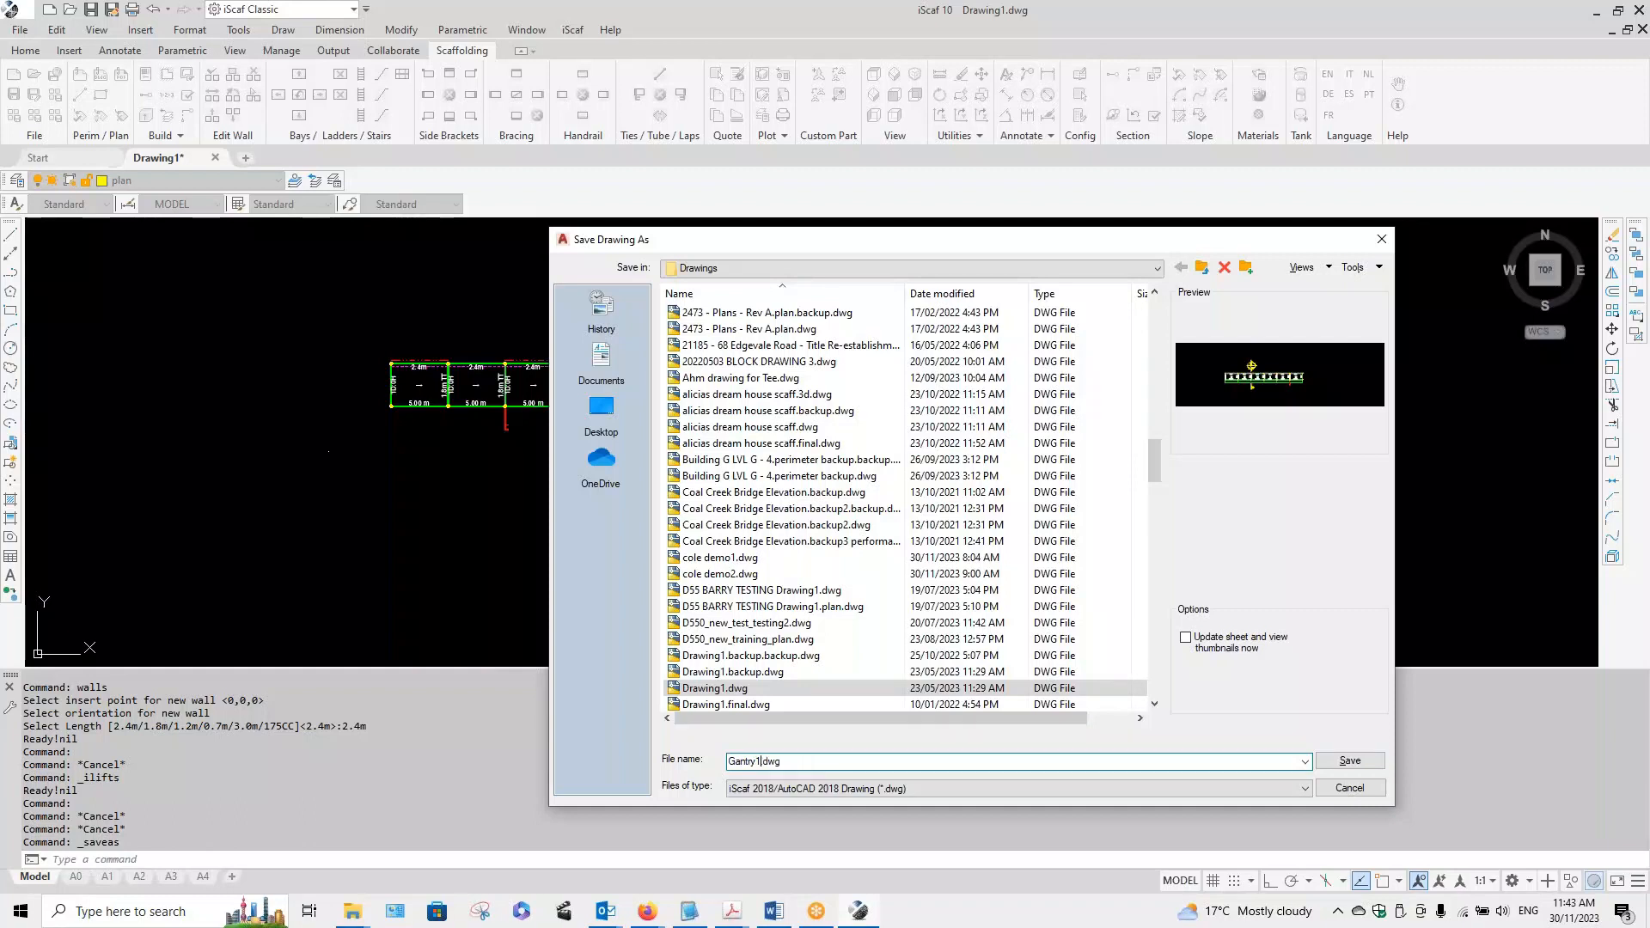
pyautogui.click(1345, 761)
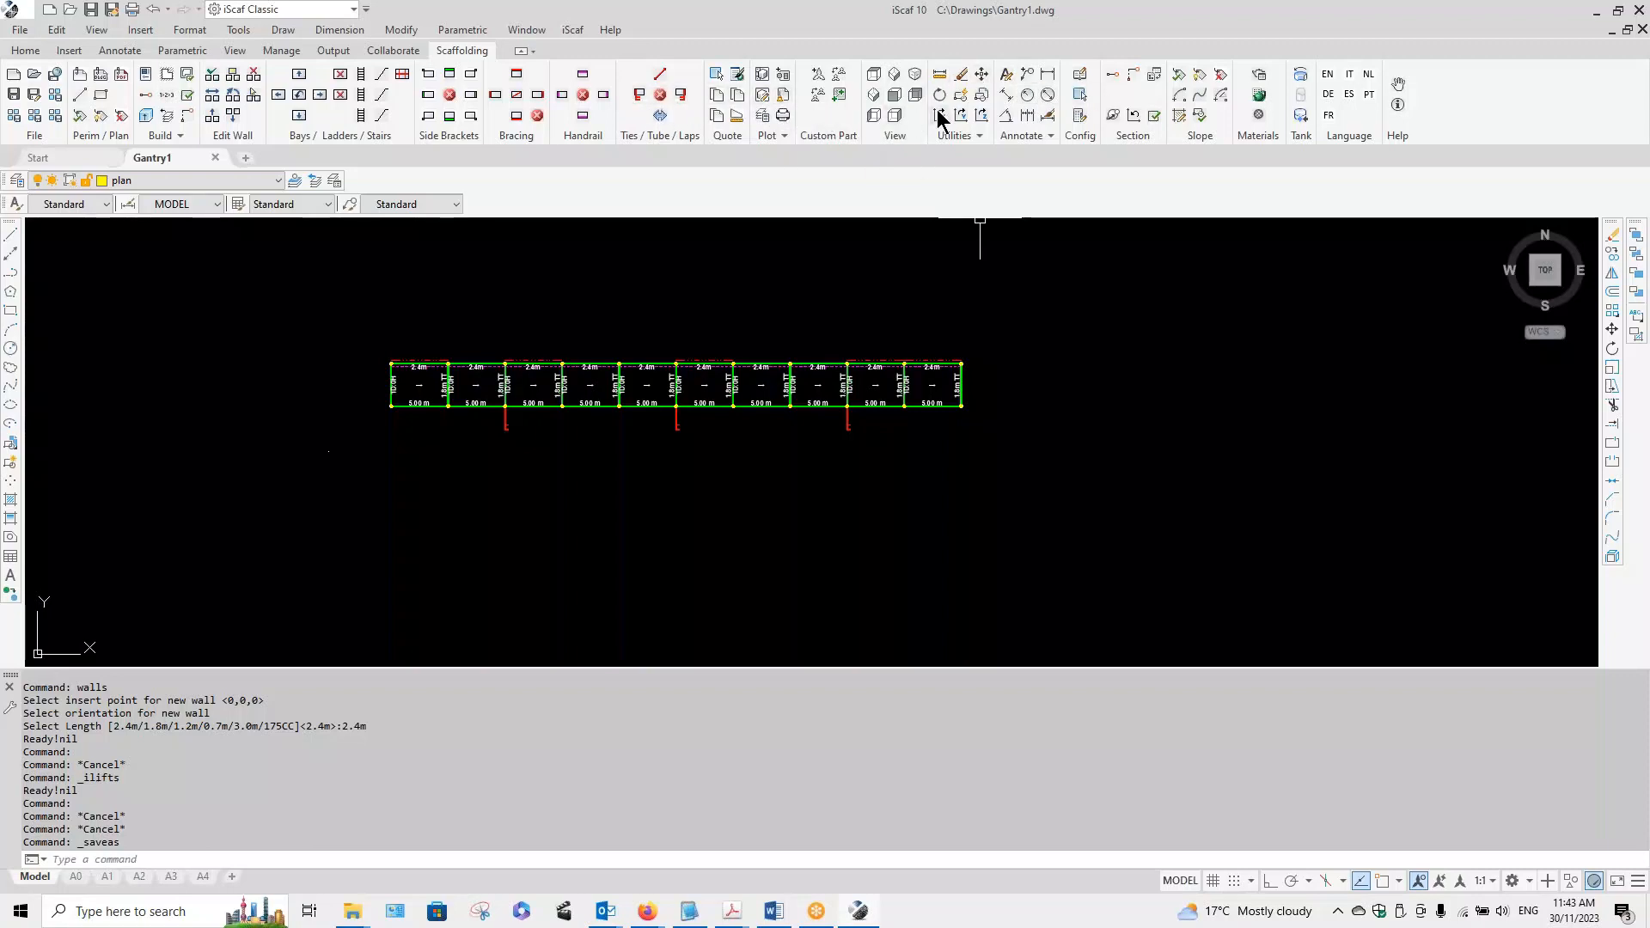
# Step: Add a curved white leader at 1.0x scale reading "Gantry technique", pointing to the upper east end of the wall
pyautogui.click(1012, 77)
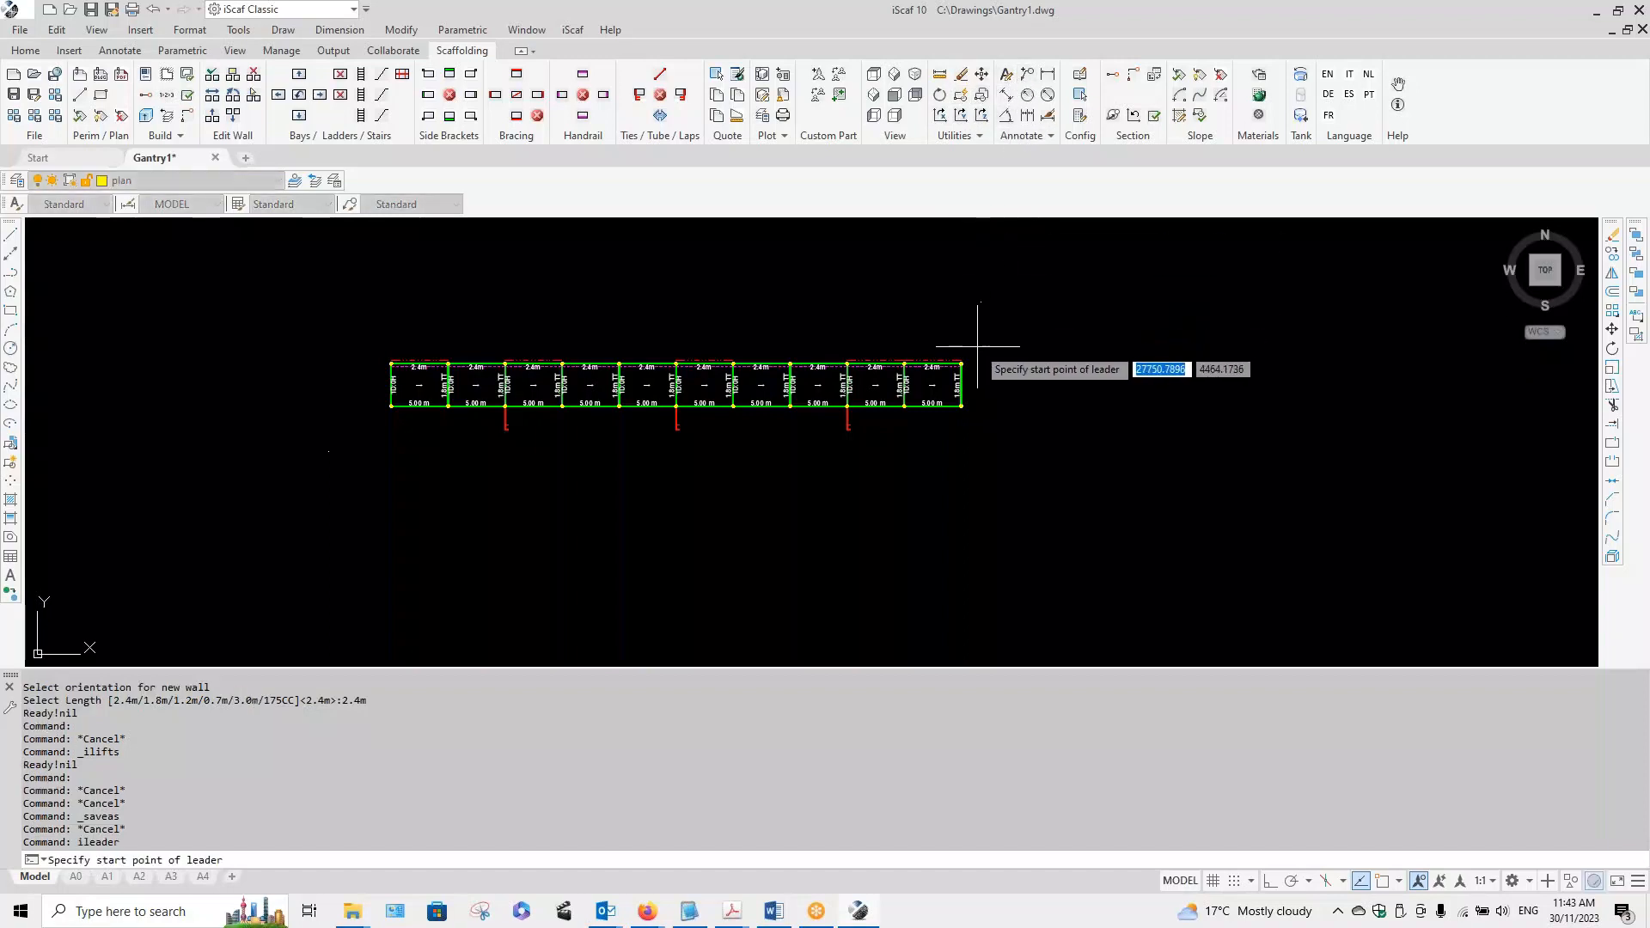
pyautogui.click(952, 353)
pyautogui.click(1072, 334)
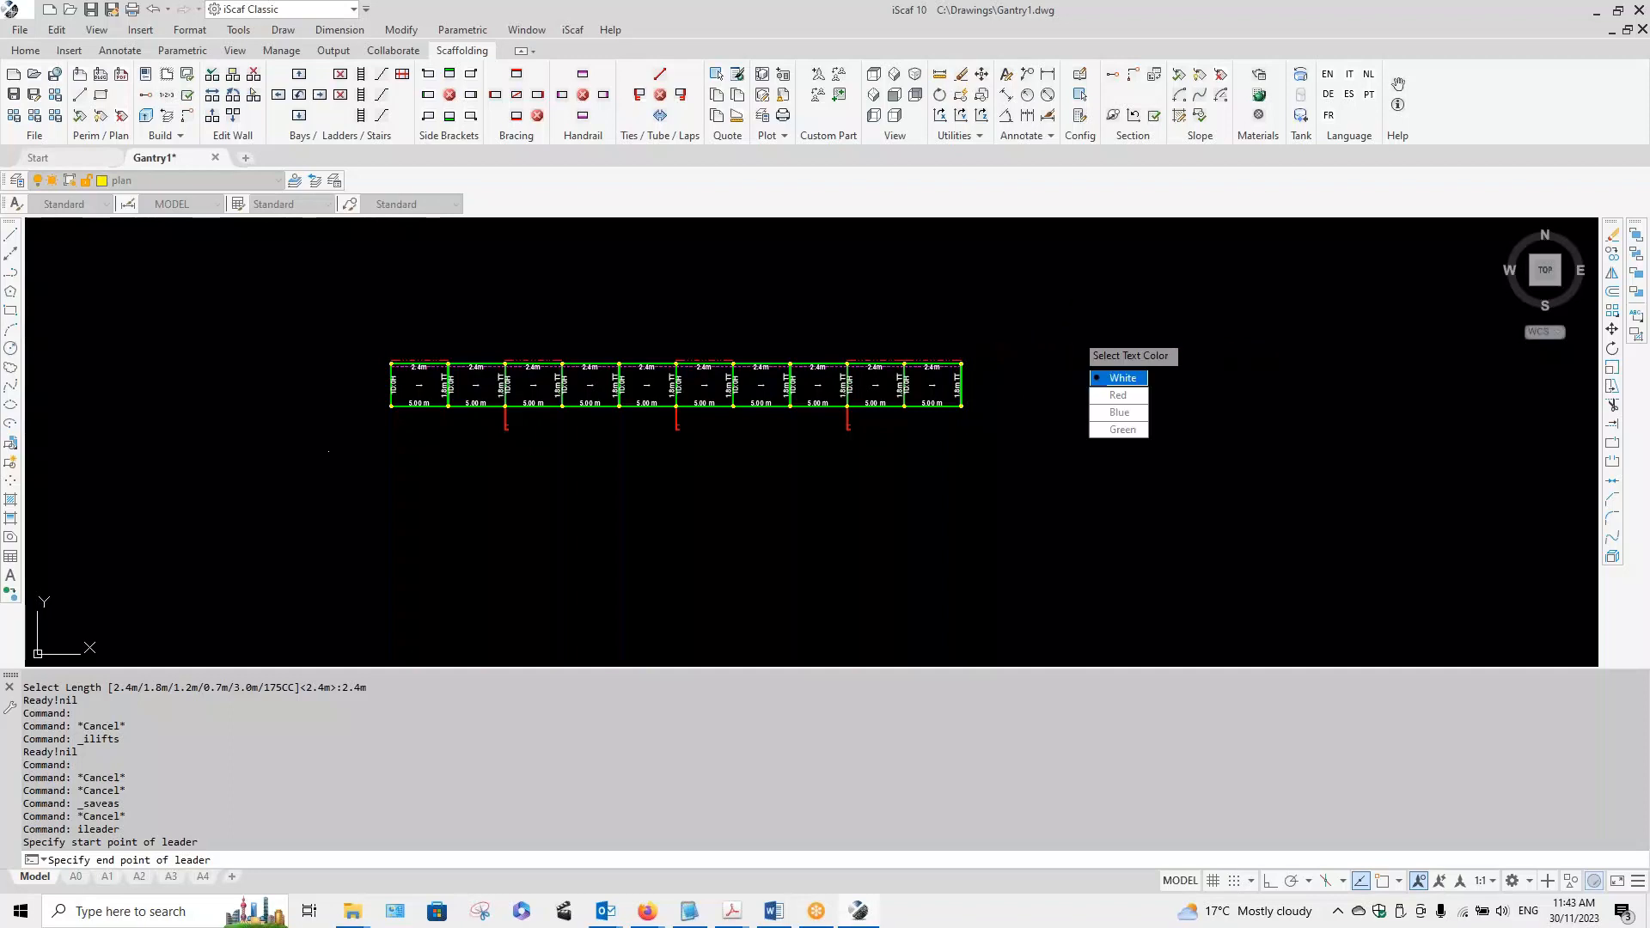
pyautogui.click(1117, 379)
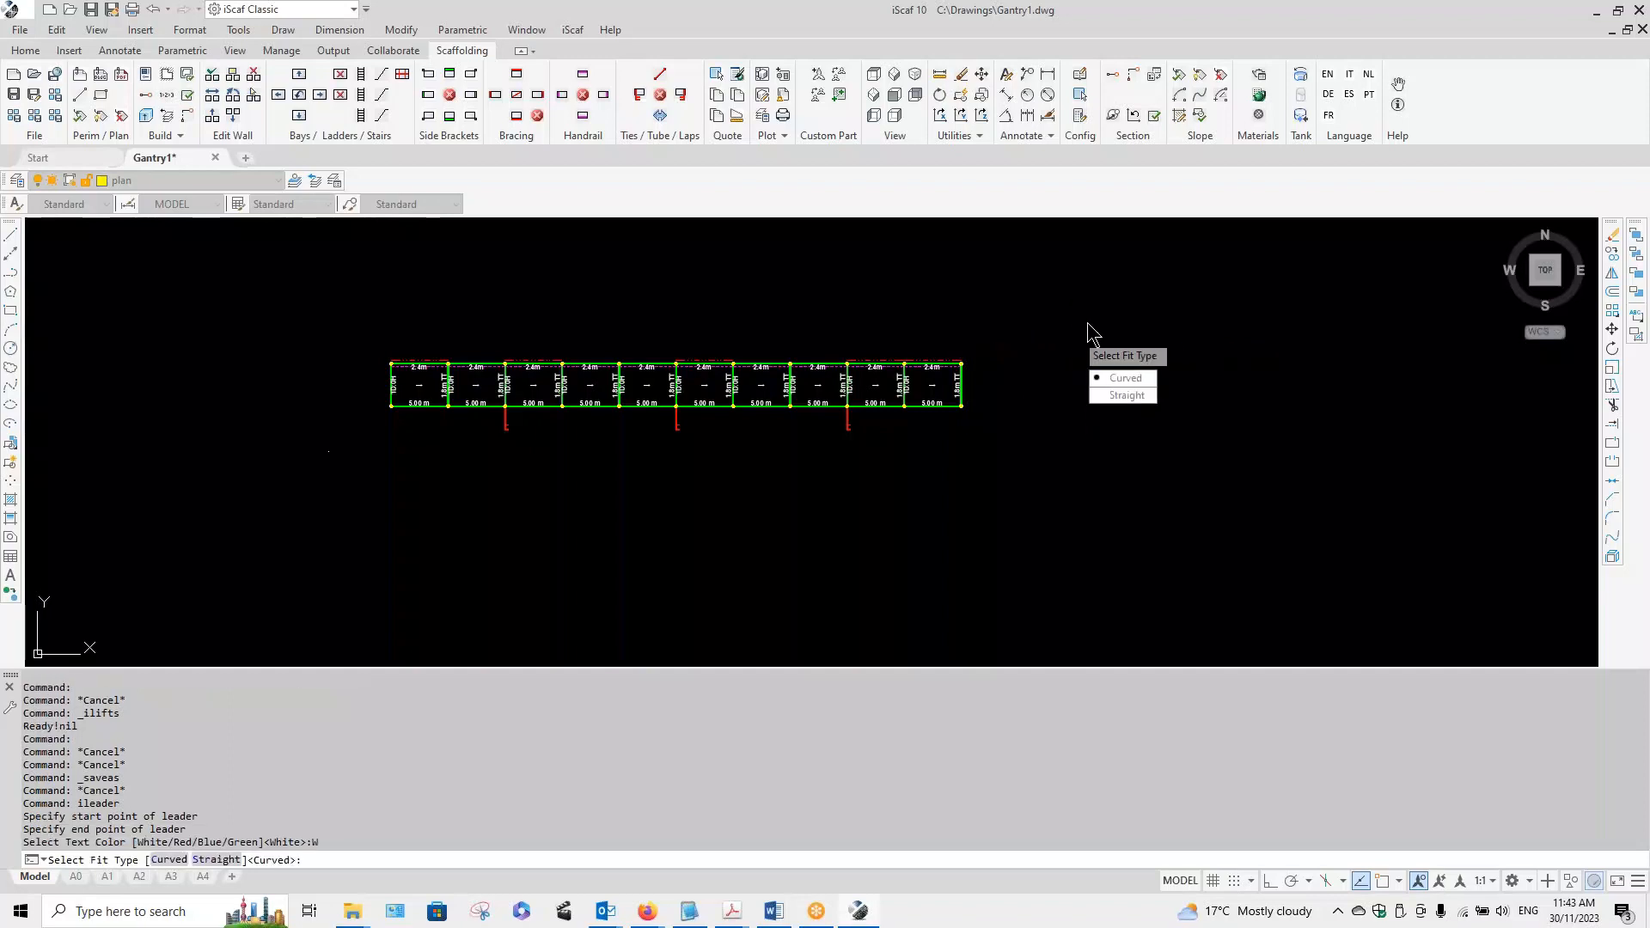
pyautogui.click(1115, 379)
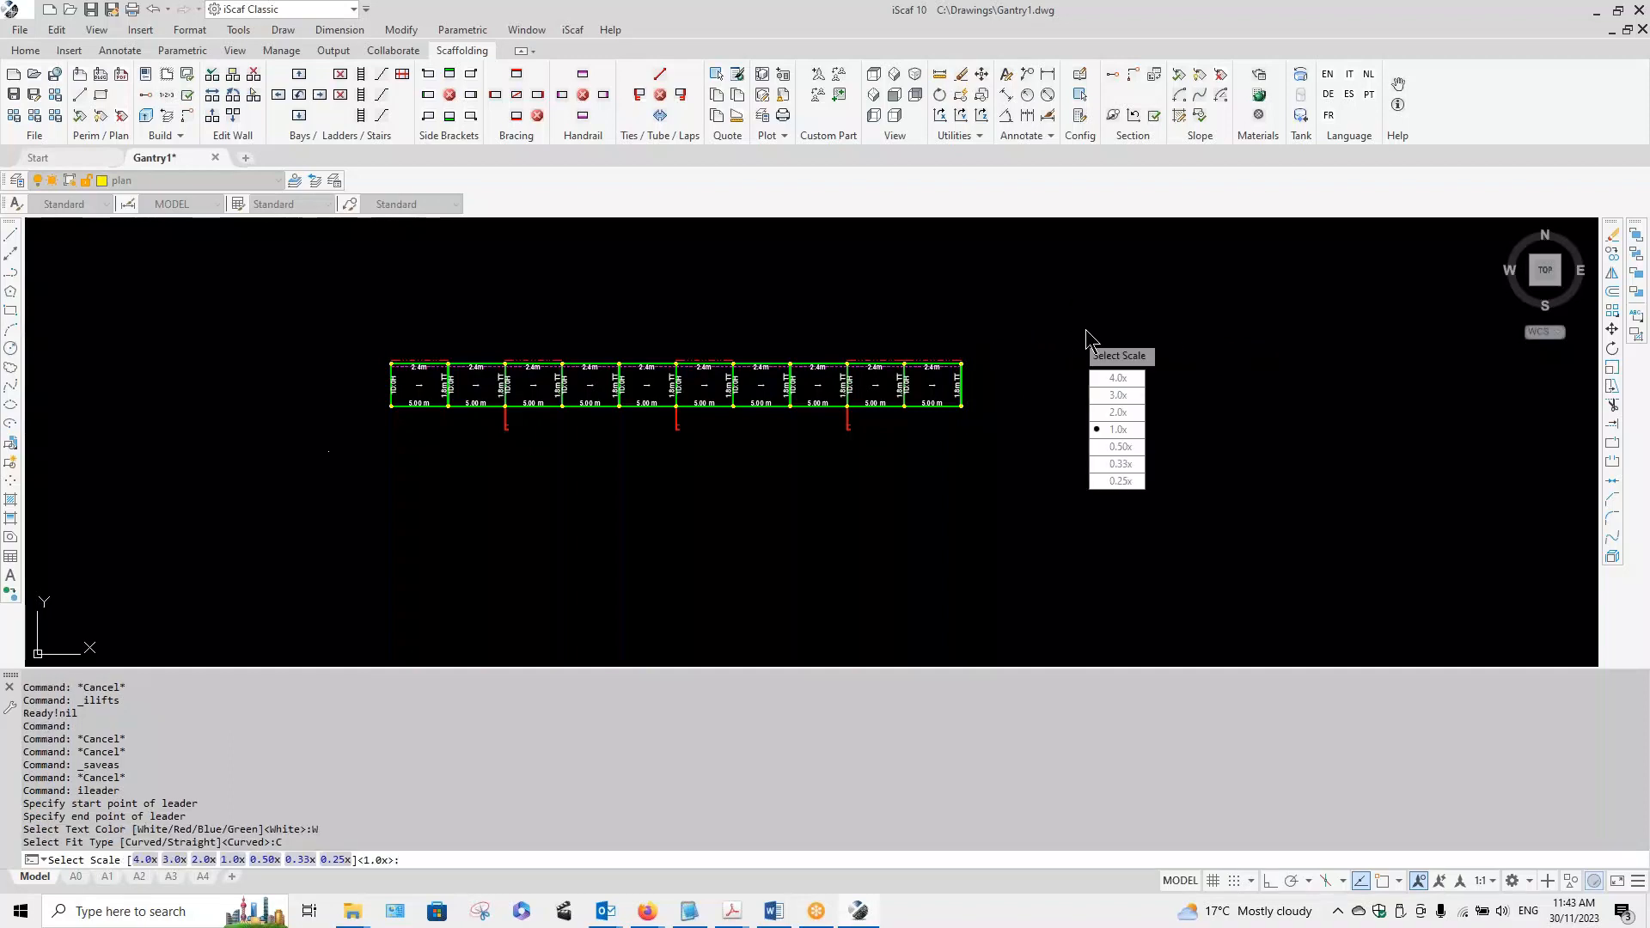
pyautogui.click(1117, 429)
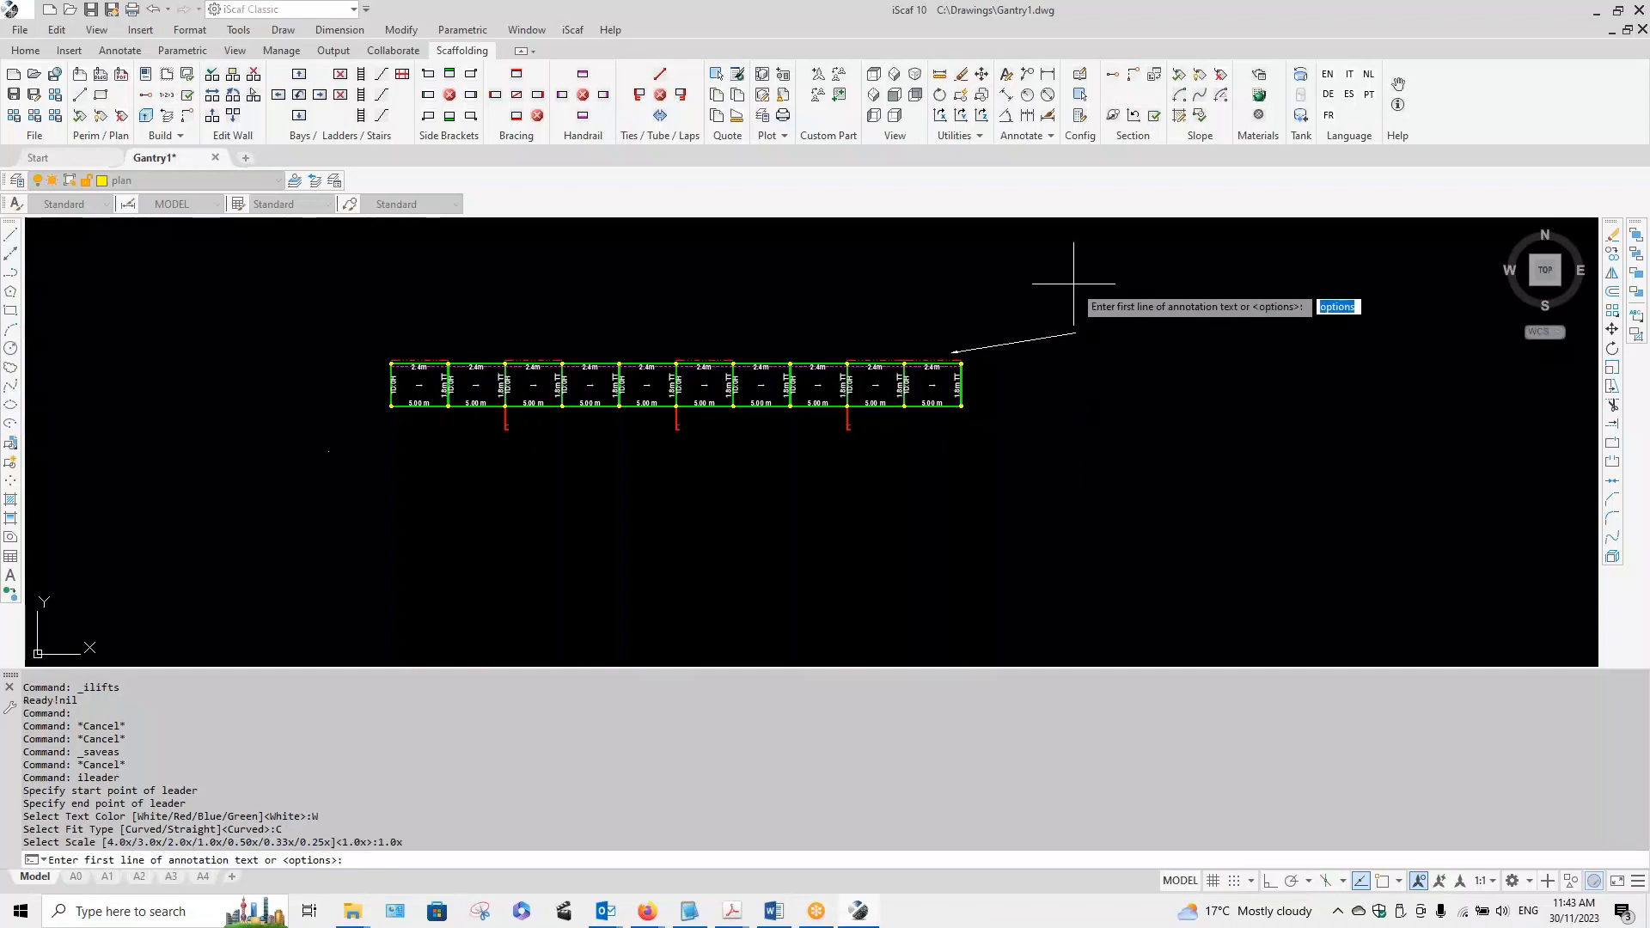
pyautogui.write('Gantry technique')
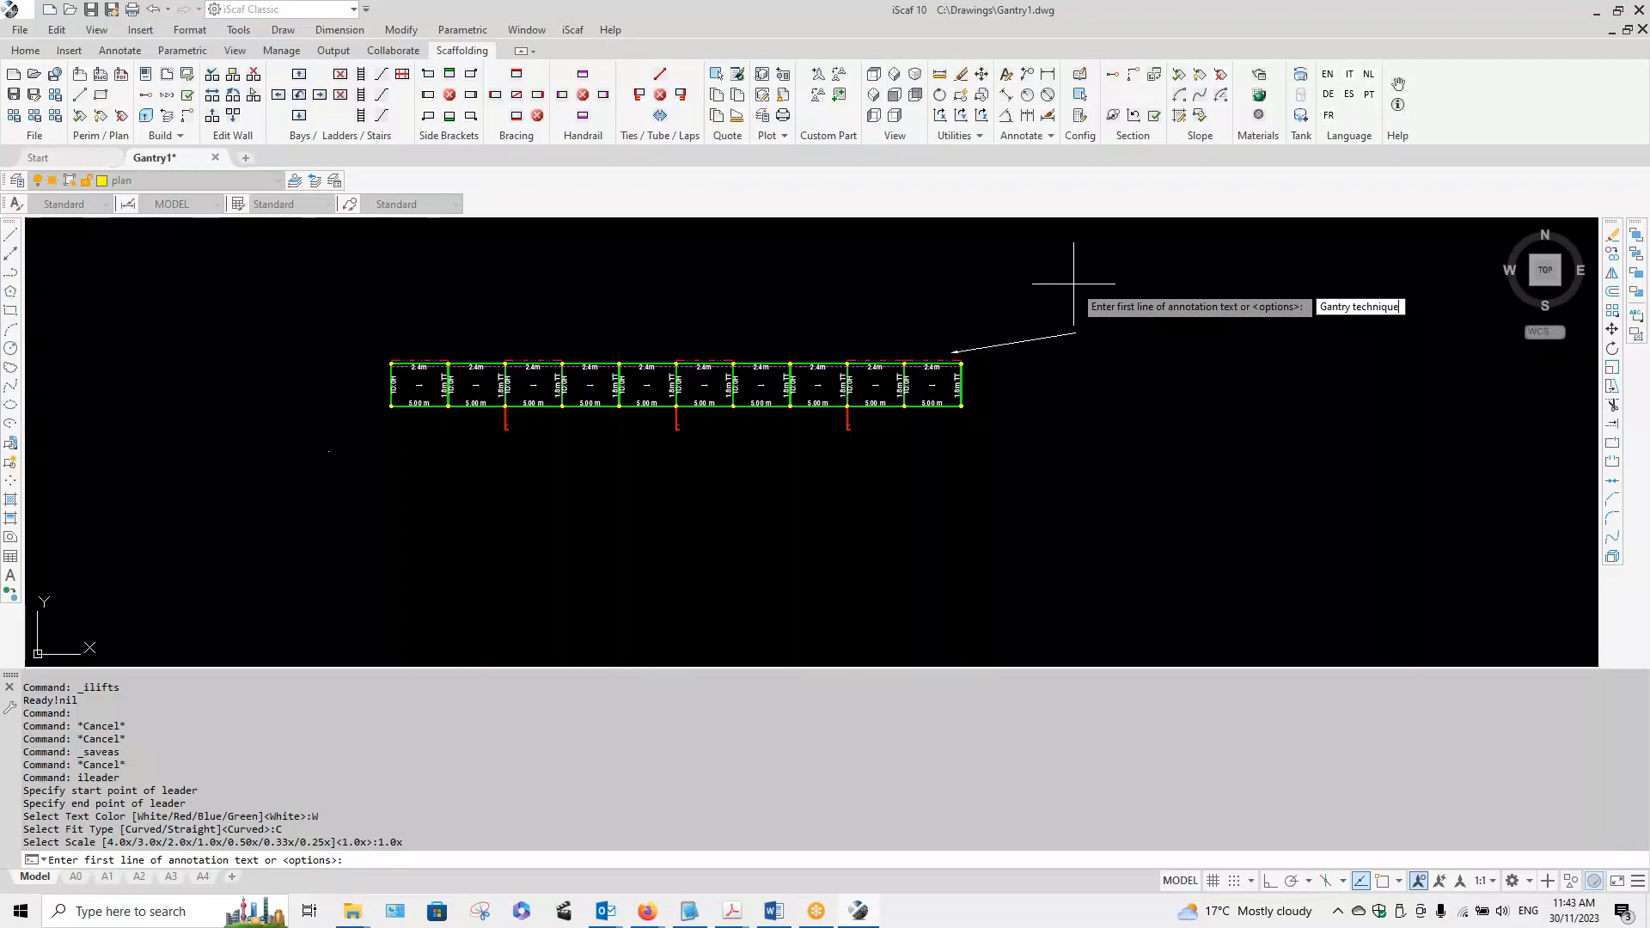
pyautogui.press('Return')
pyautogui.press('Return')
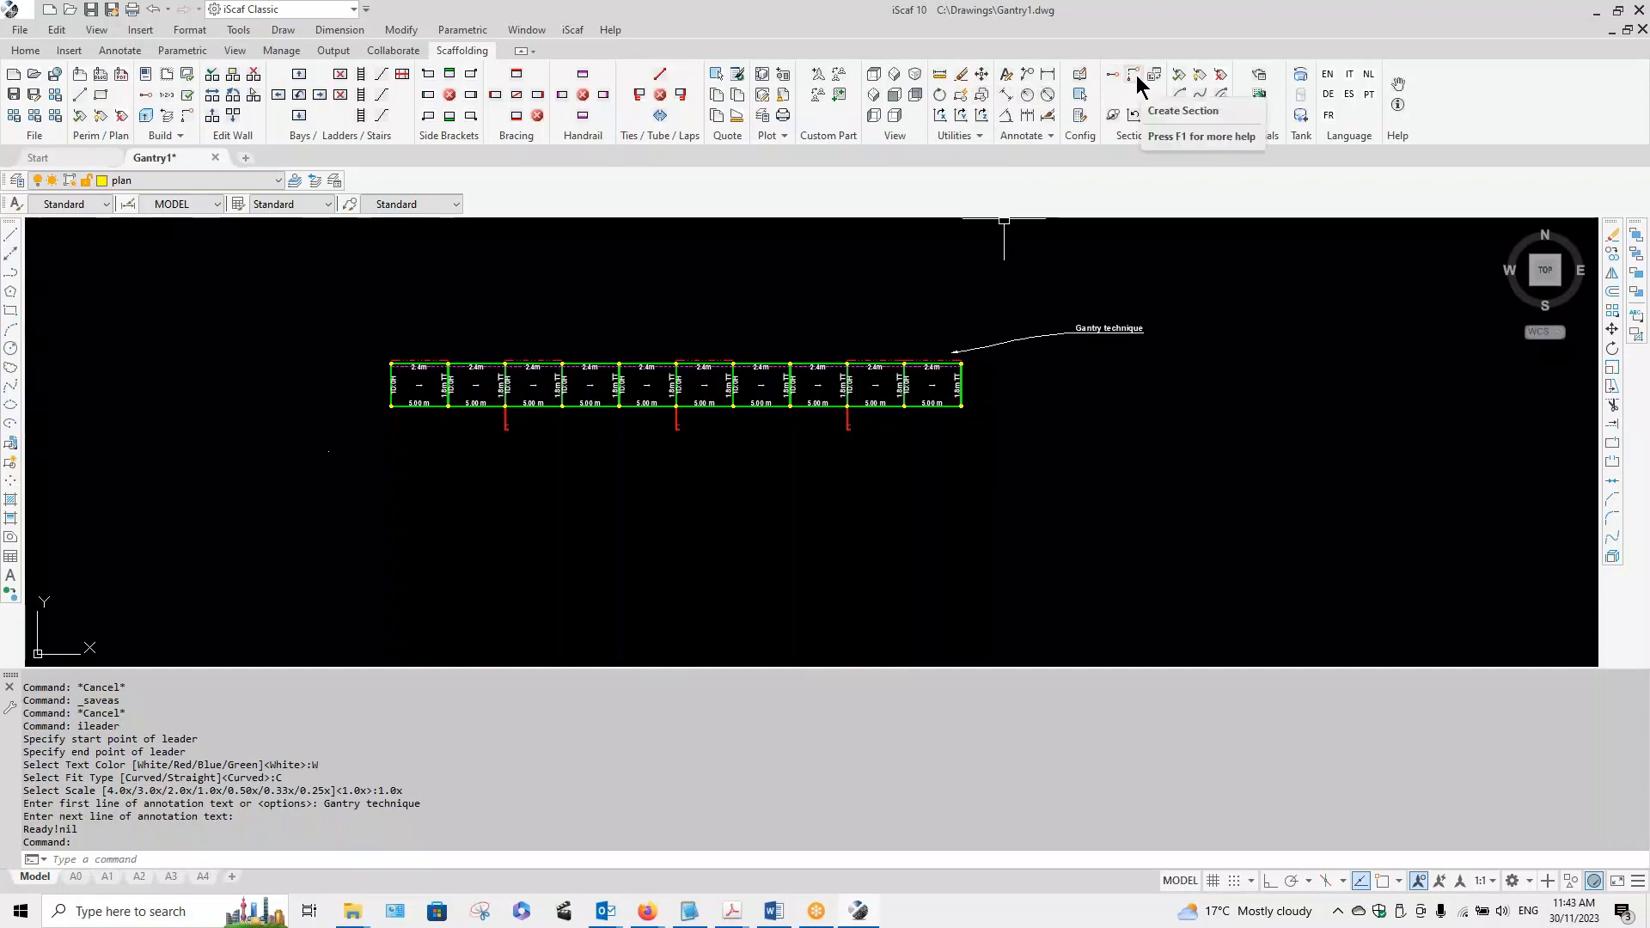
# Step: Add a curved white 1.0x leader at the easternmost wall tie reading "All bays to include double legged standards"
pyautogui.click(1027, 75)
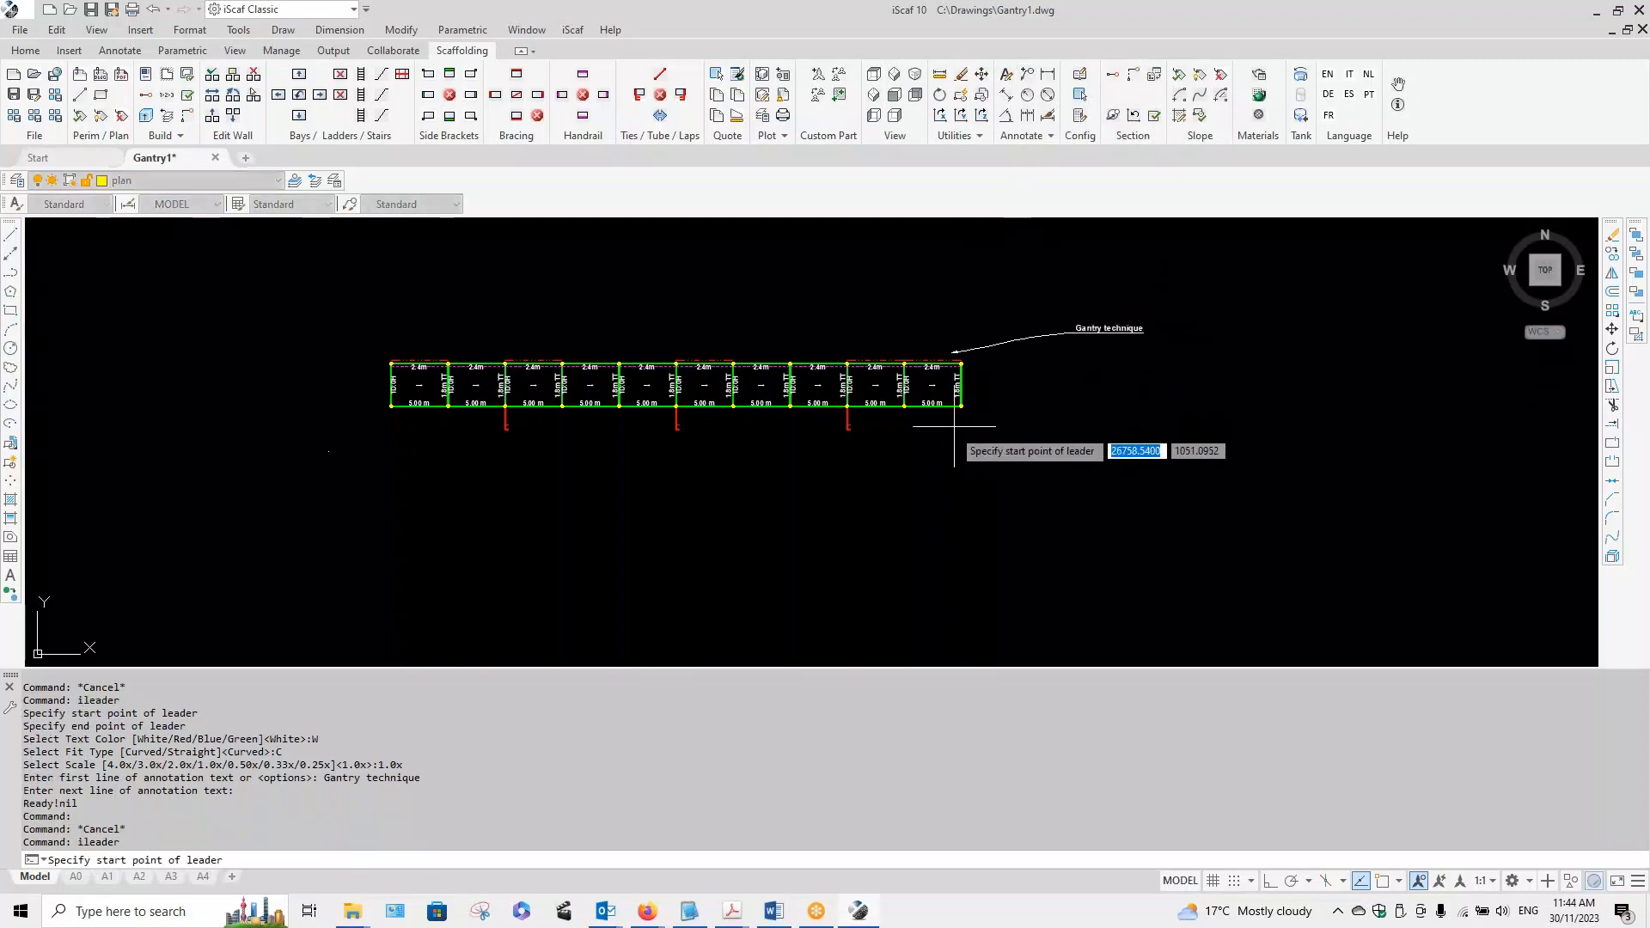
pyautogui.click(862, 416)
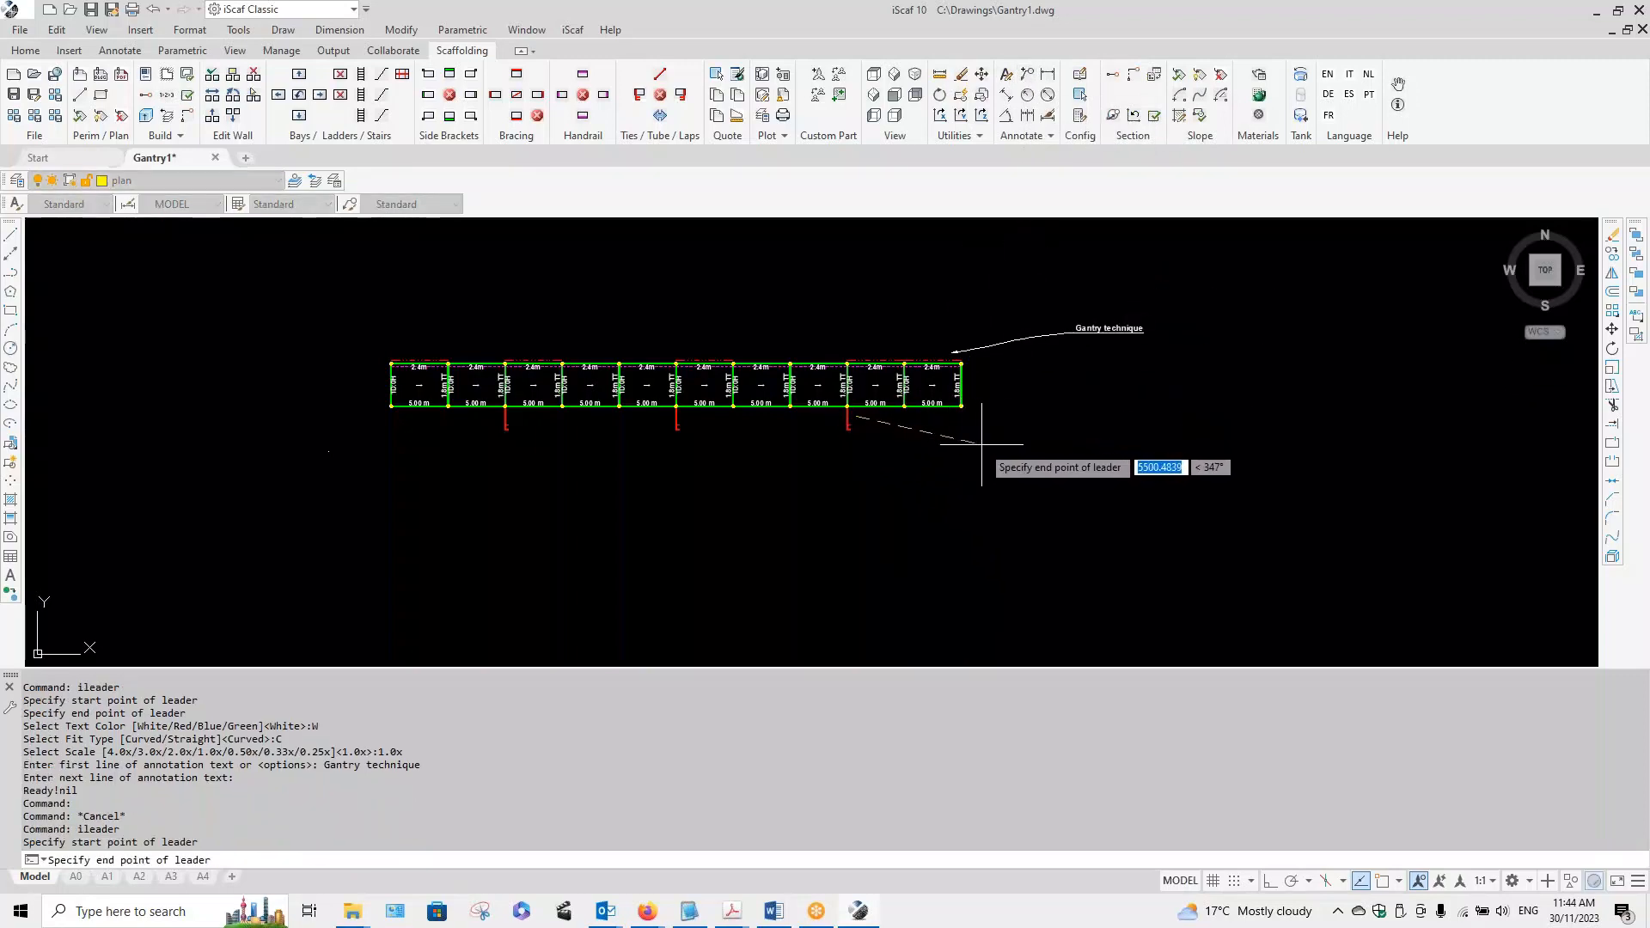
pyautogui.click(1012, 431)
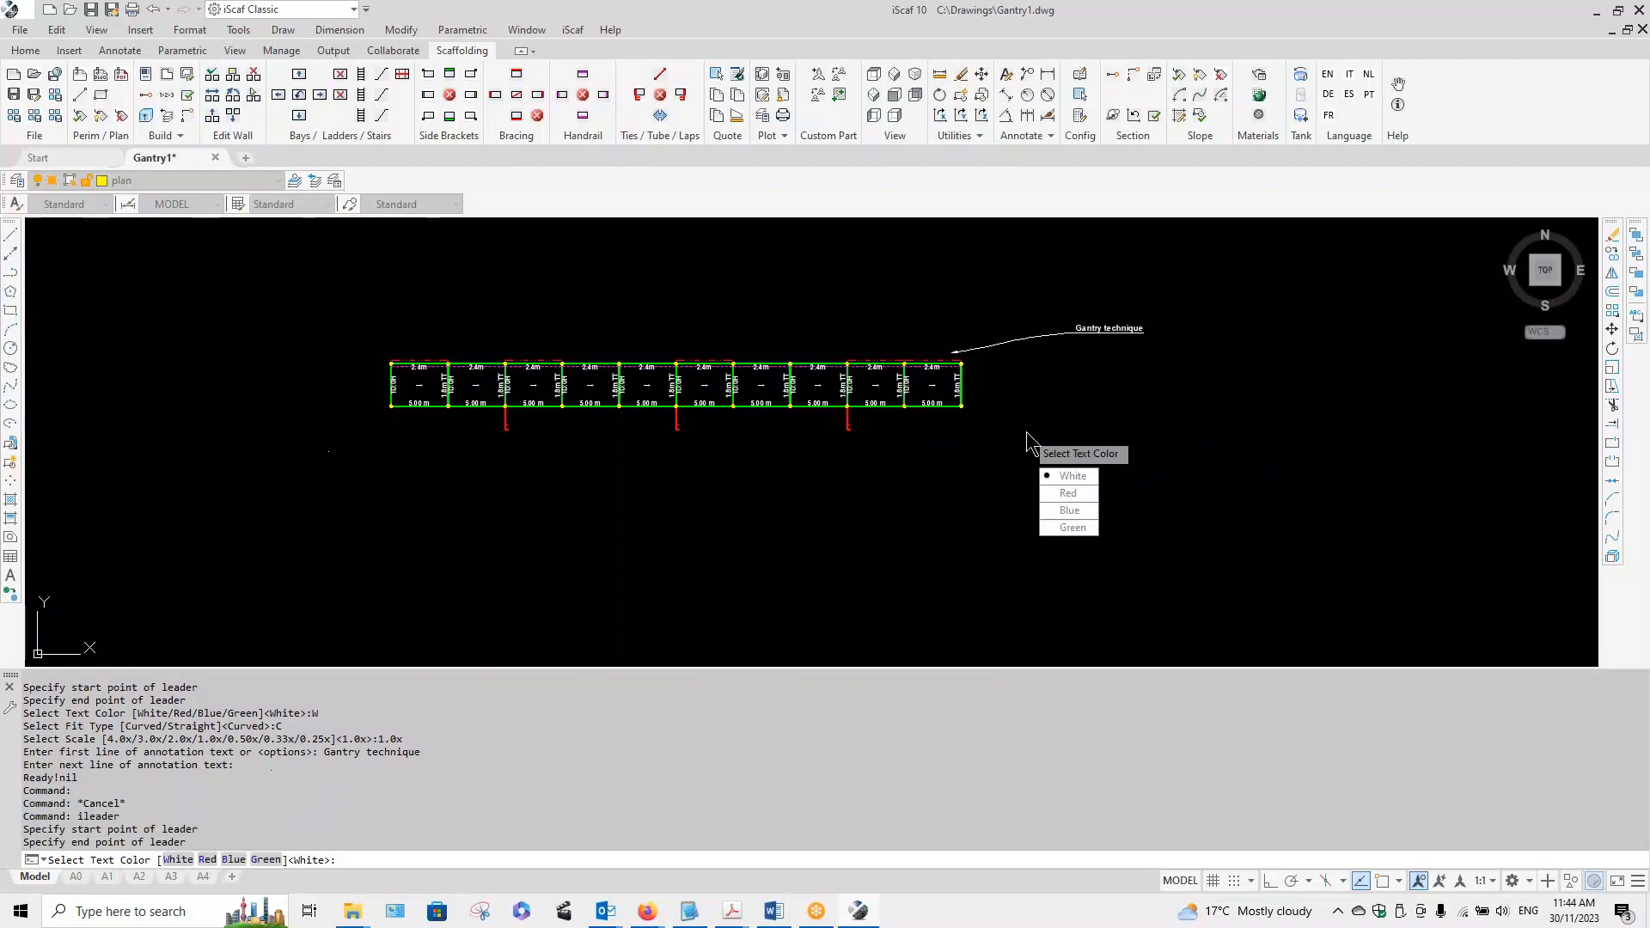
pyautogui.press('Return')
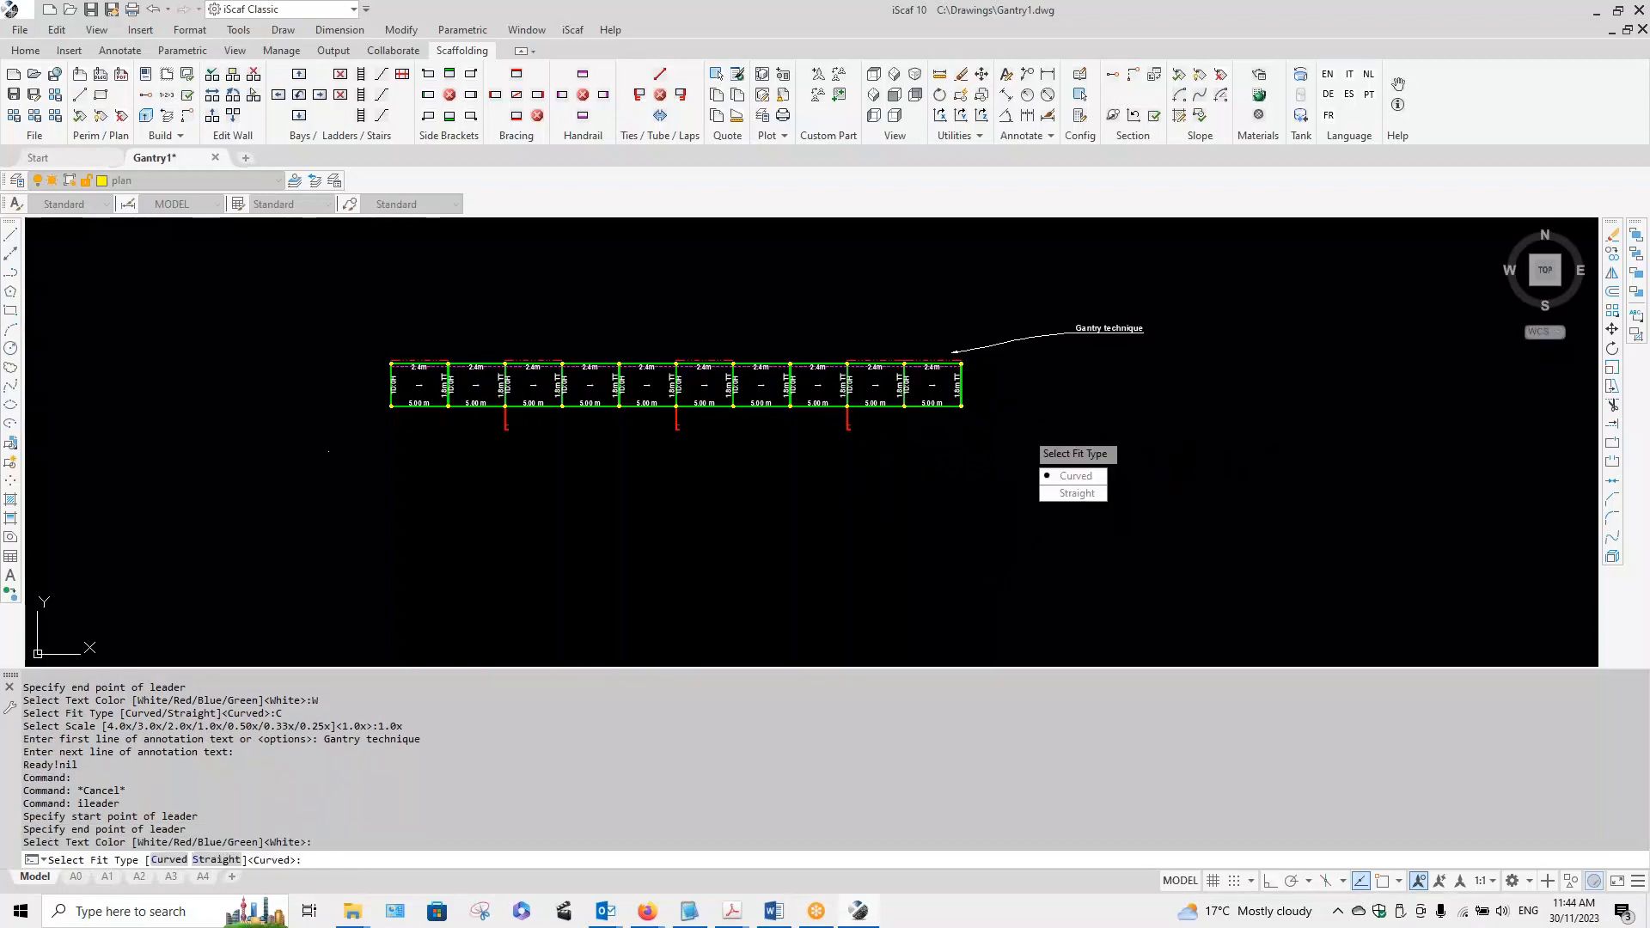
pyautogui.press('Return')
pyautogui.press('Return')
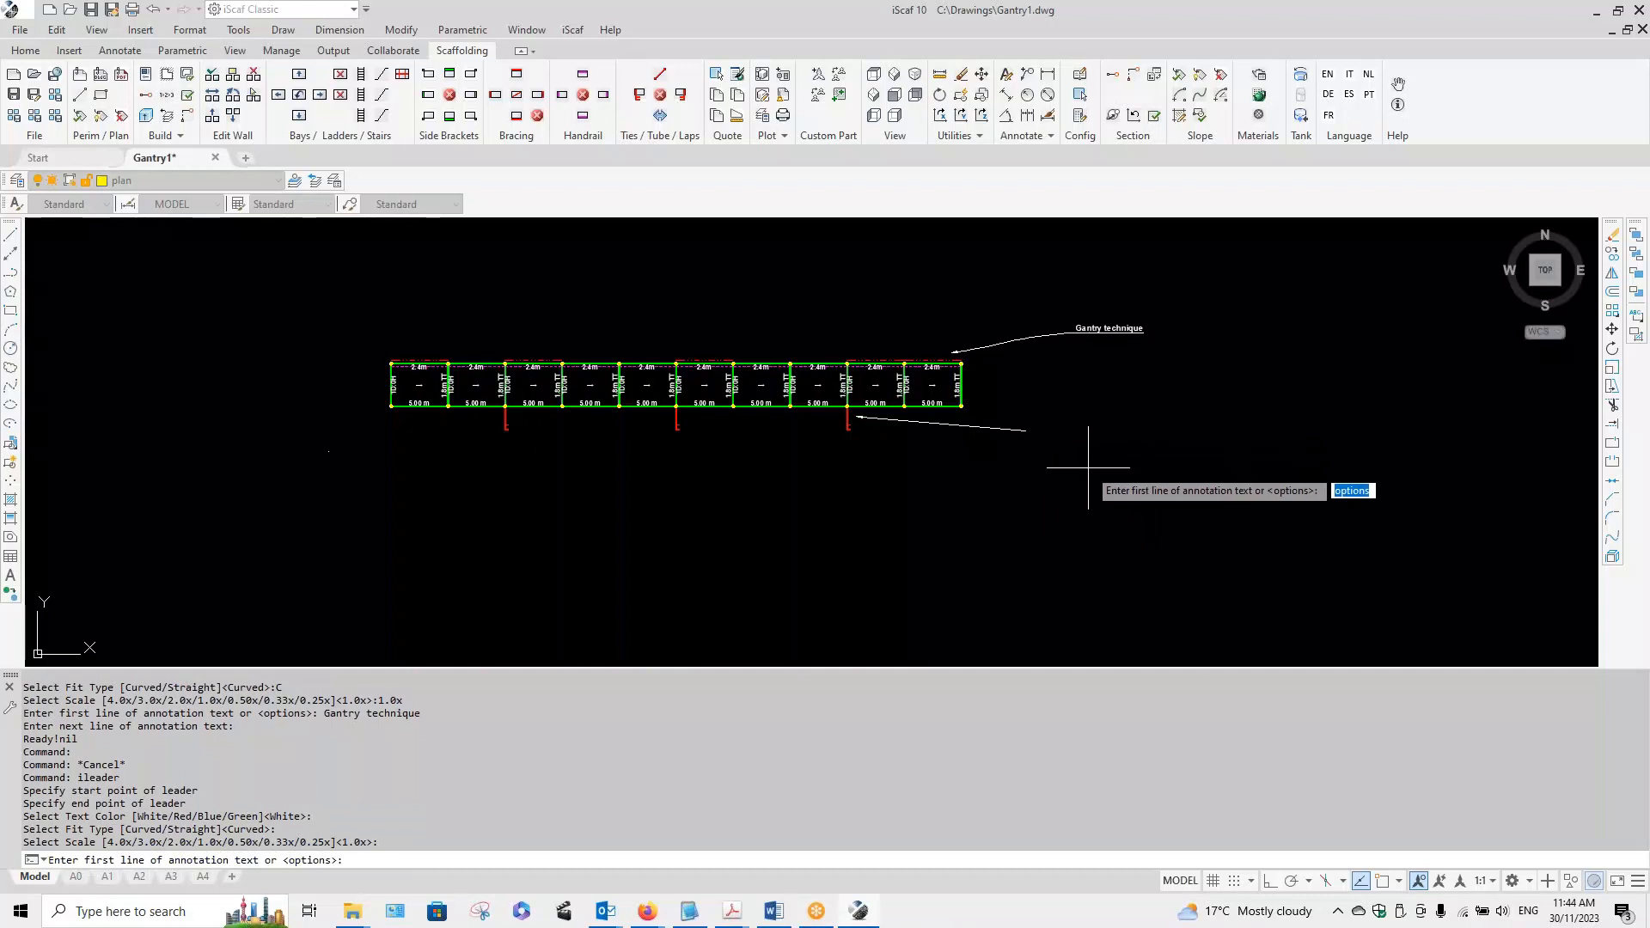
pyautogui.write('A')
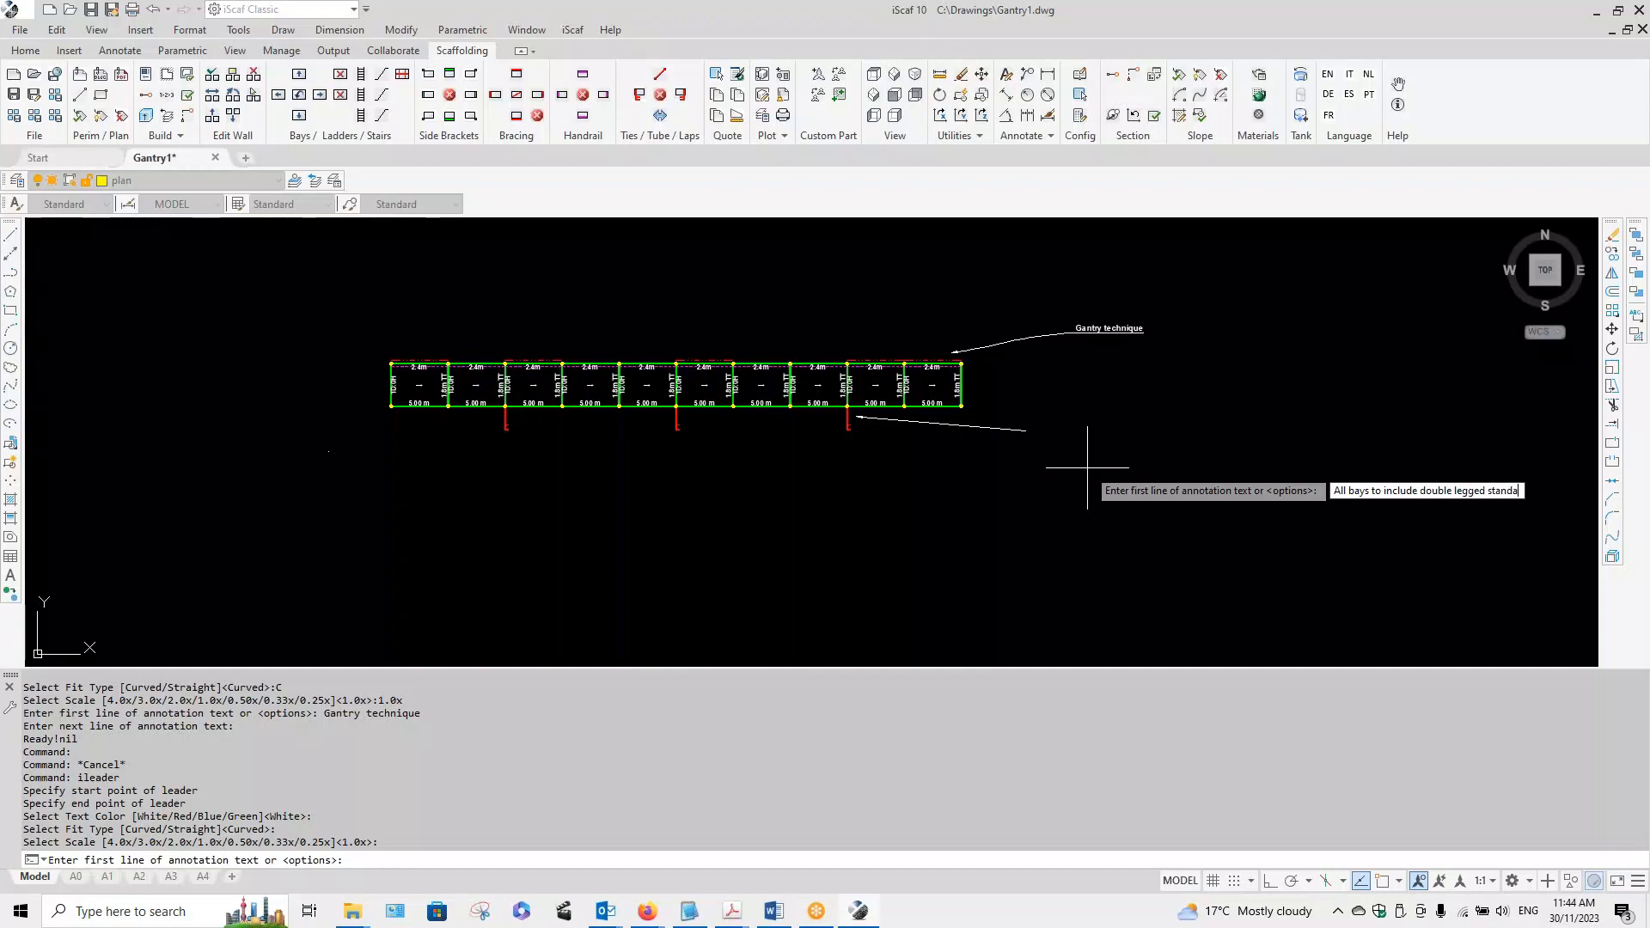
pyautogui.press('Return')
pyautogui.press('Return')
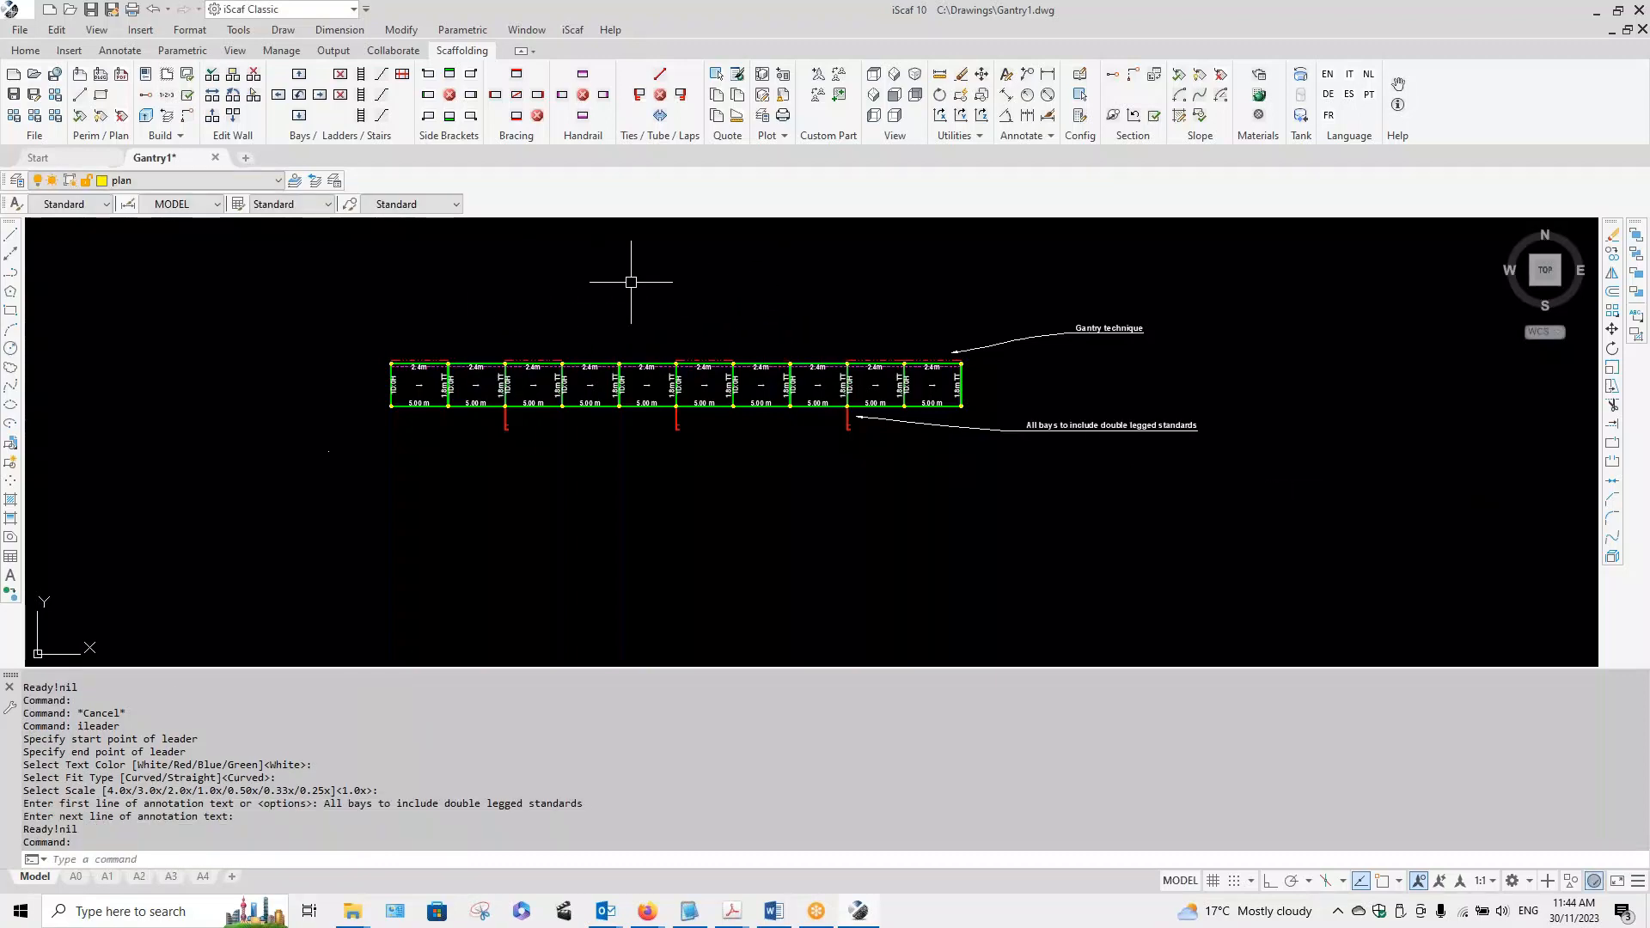
# Step: Save the annotated Gantry1 drawing
pyautogui.click(718, 404)
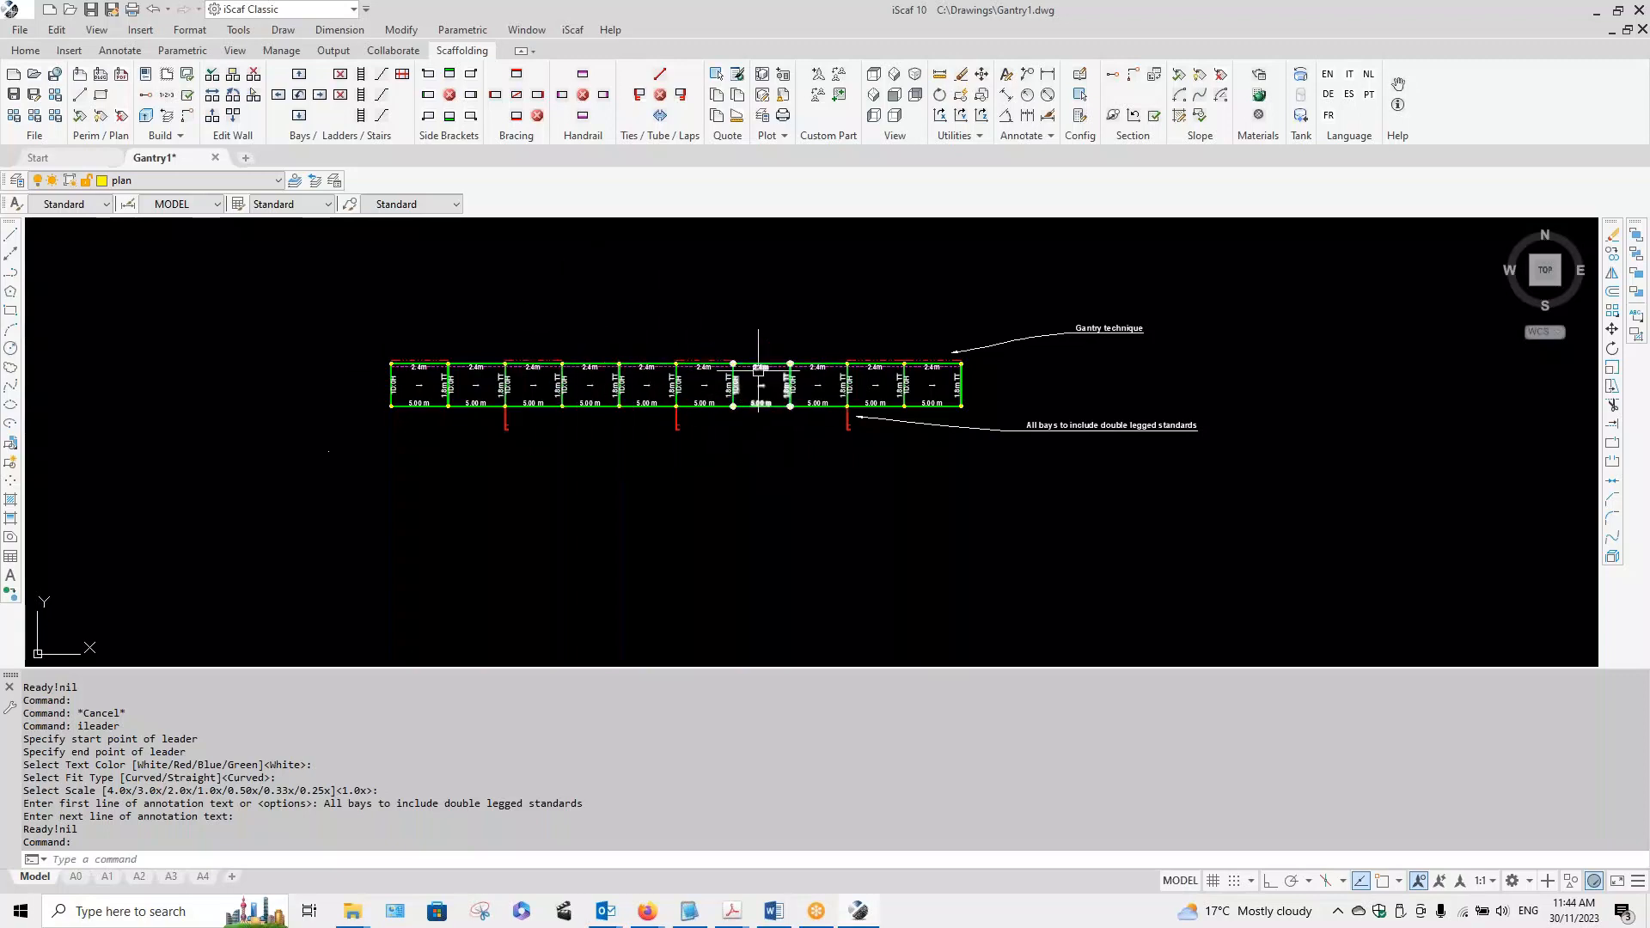
pyautogui.press('Escape')
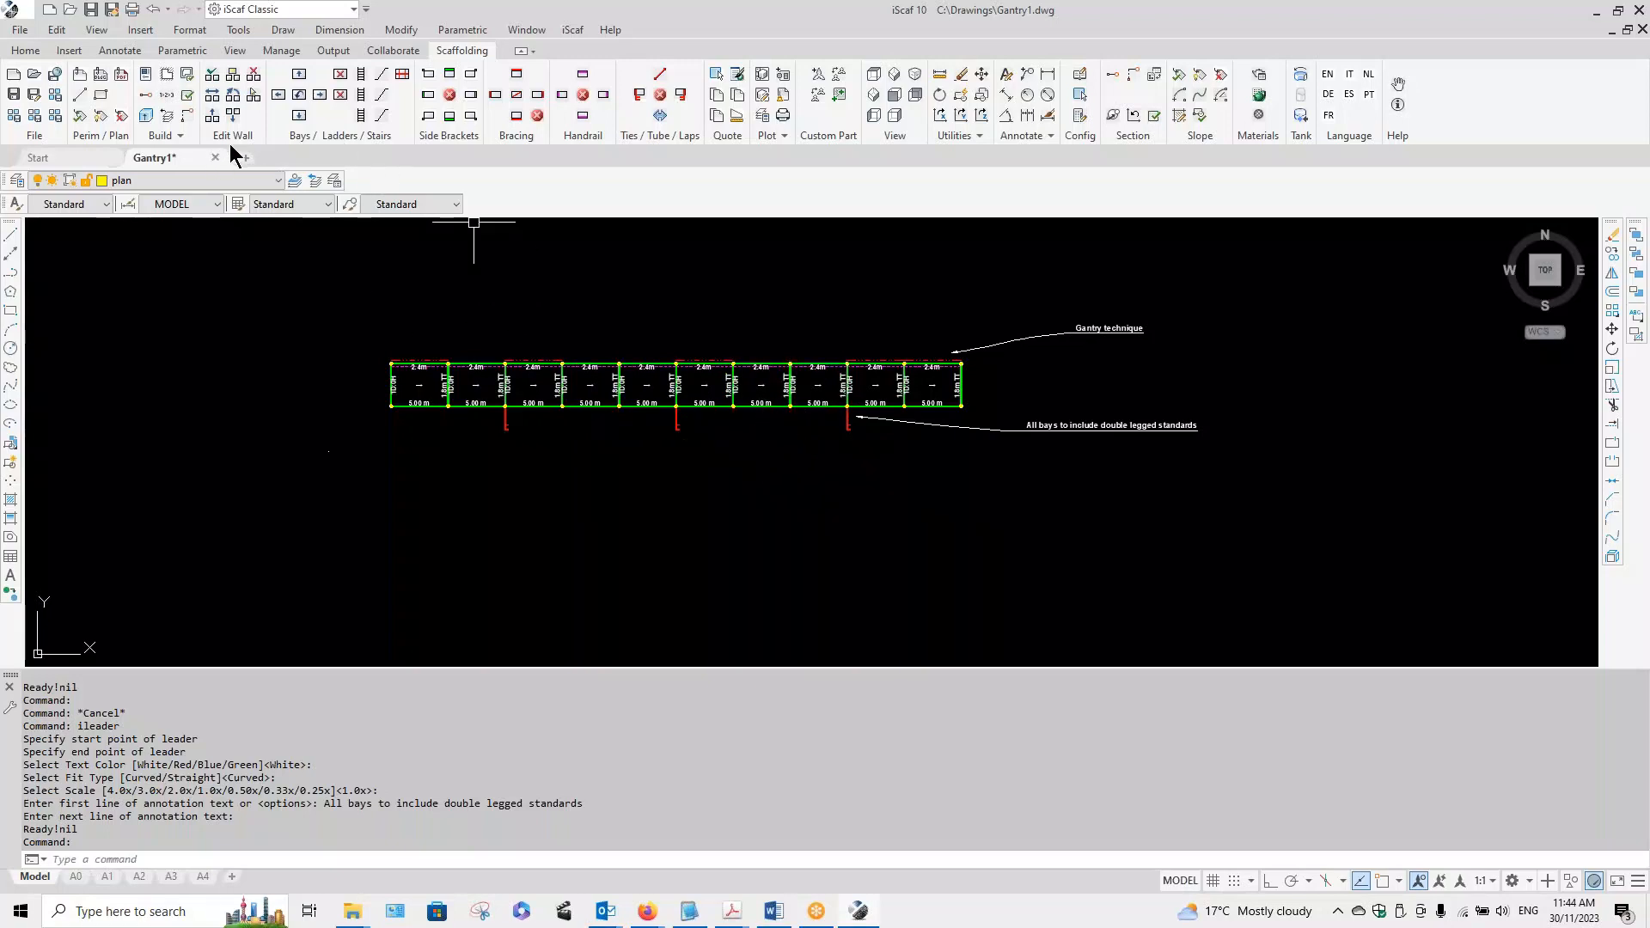
pyautogui.click(91, 10)
pyautogui.click(91, 10)
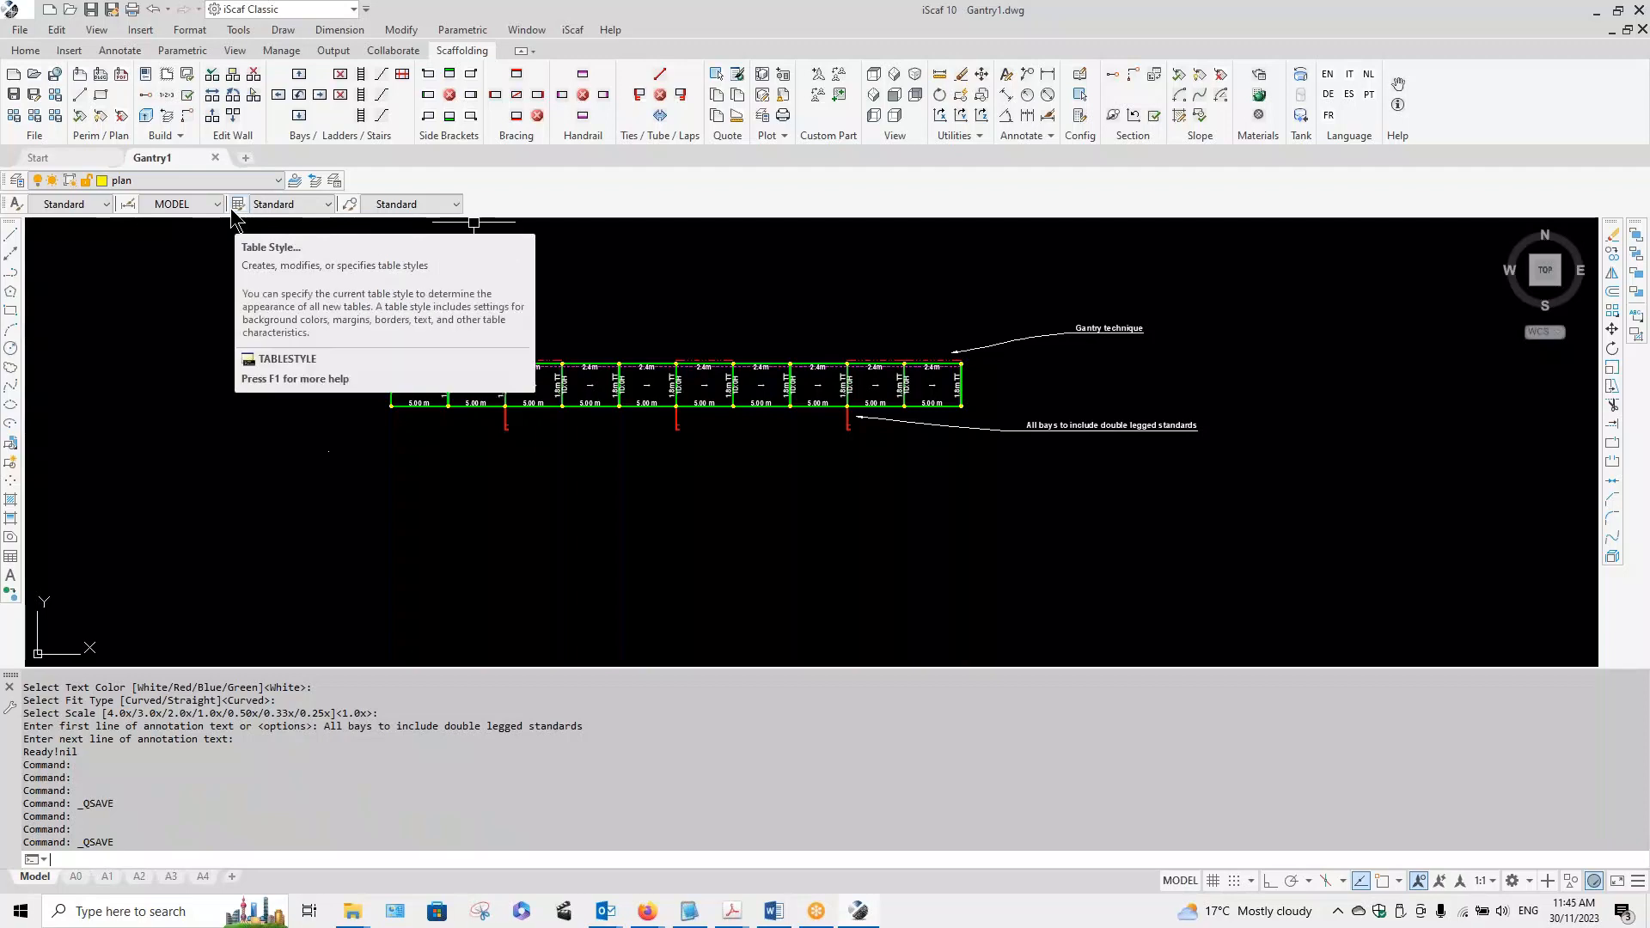
# Step: Build all walls in 3D, saving the 2D plan as a block for the drawing sheet
pyautogui.click(148, 117)
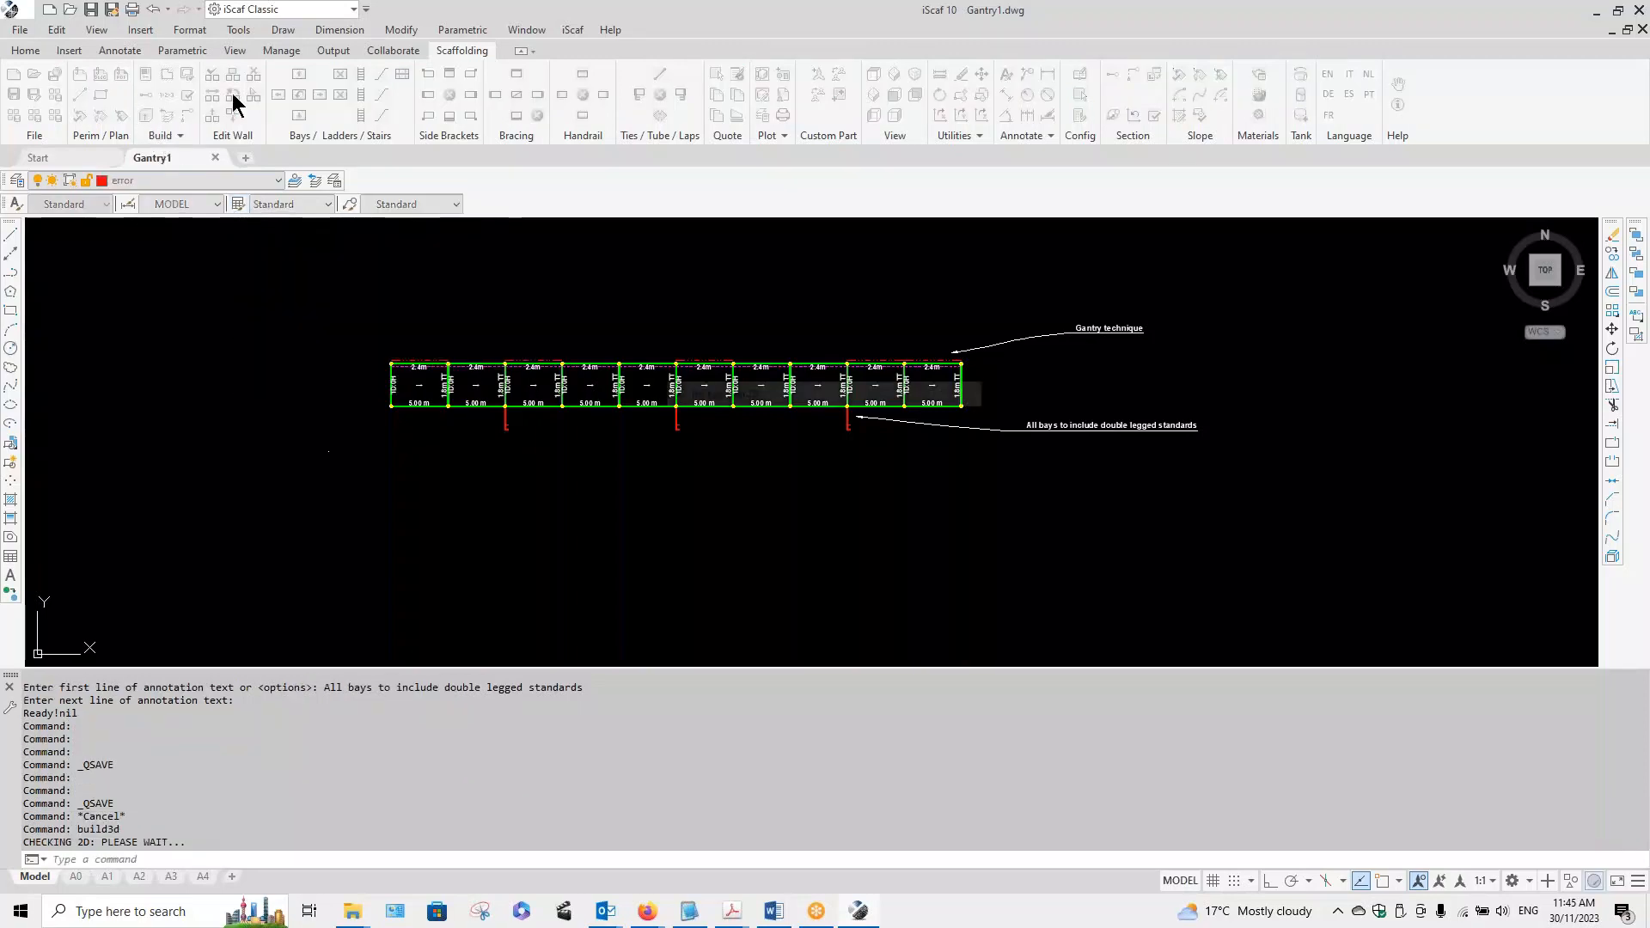
pyautogui.click(869, 496)
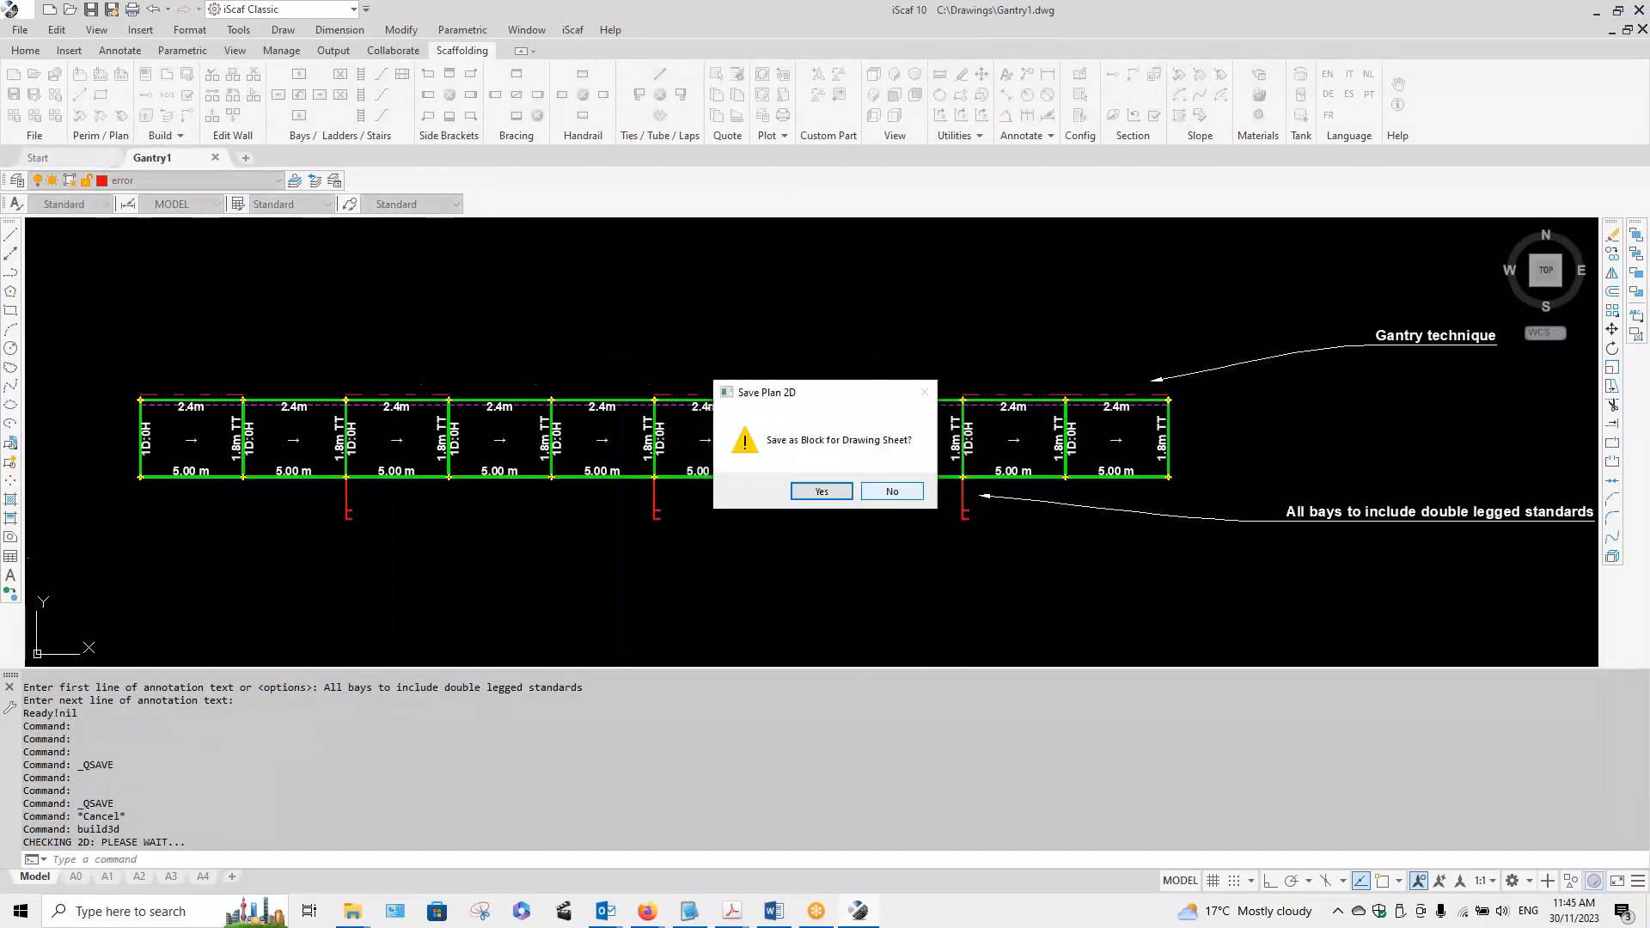
pyautogui.click(835, 498)
pyautogui.press('Return')
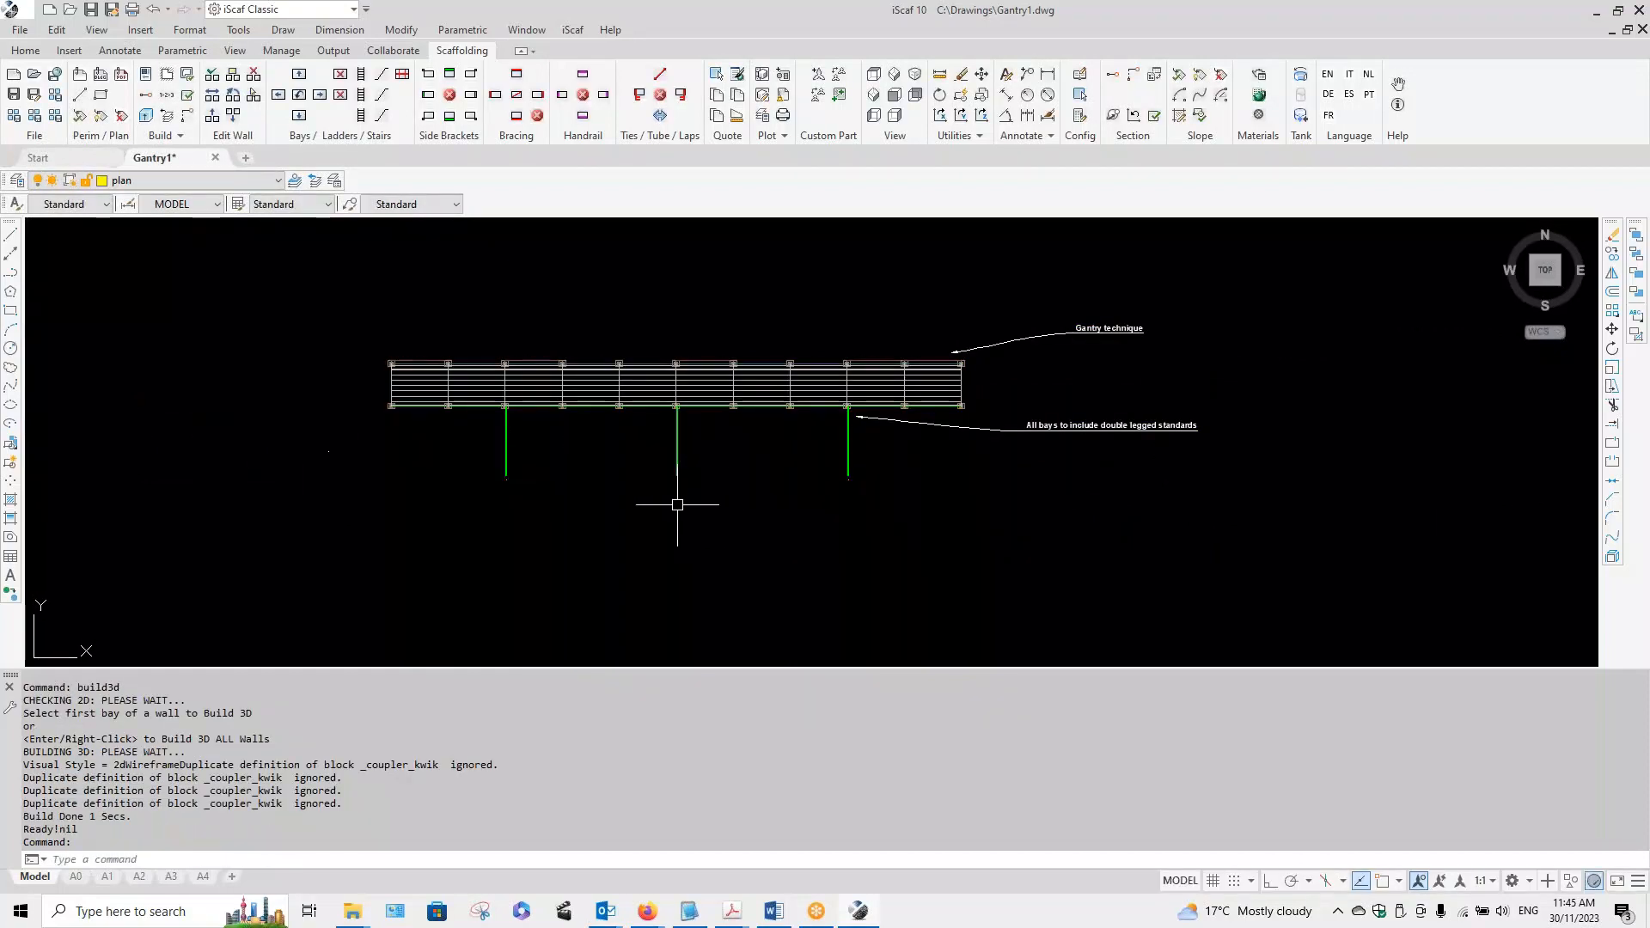
# Step: Erase the transoms at the three levels beneath the lattice beams across all bays of the 3D gantry
pyautogui.keyDown('shift'); pyautogui.moveTo(674, 498); pyautogui.dragTo(993, 332, button='middle'); pyautogui.keyUp('shift')
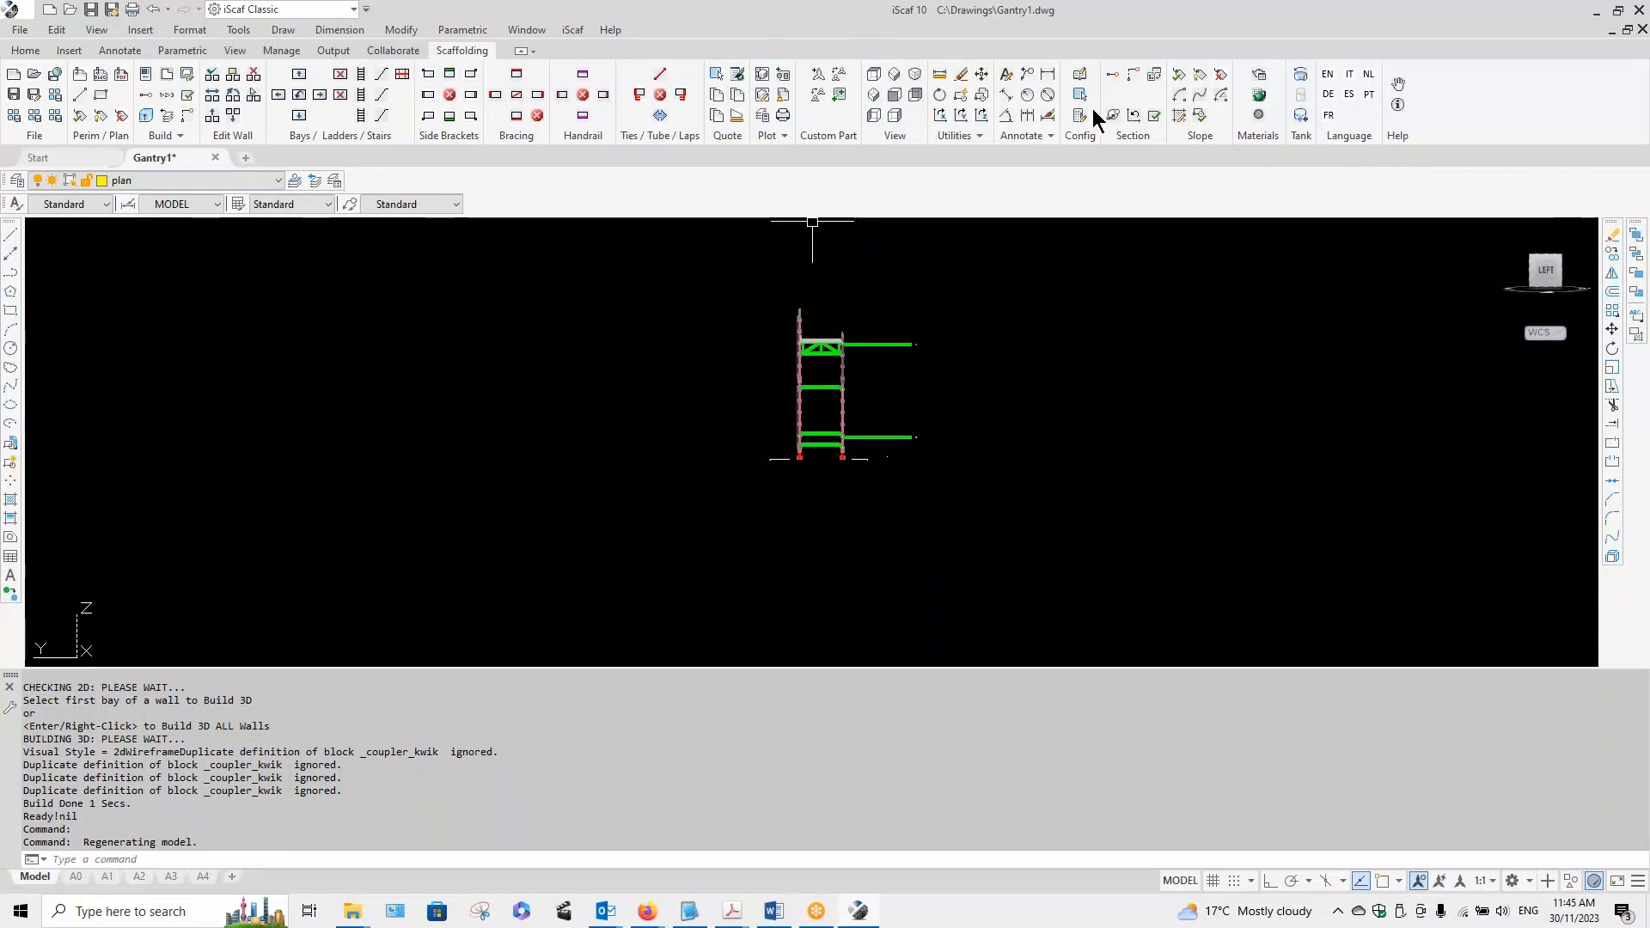
pyautogui.click(959, 76)
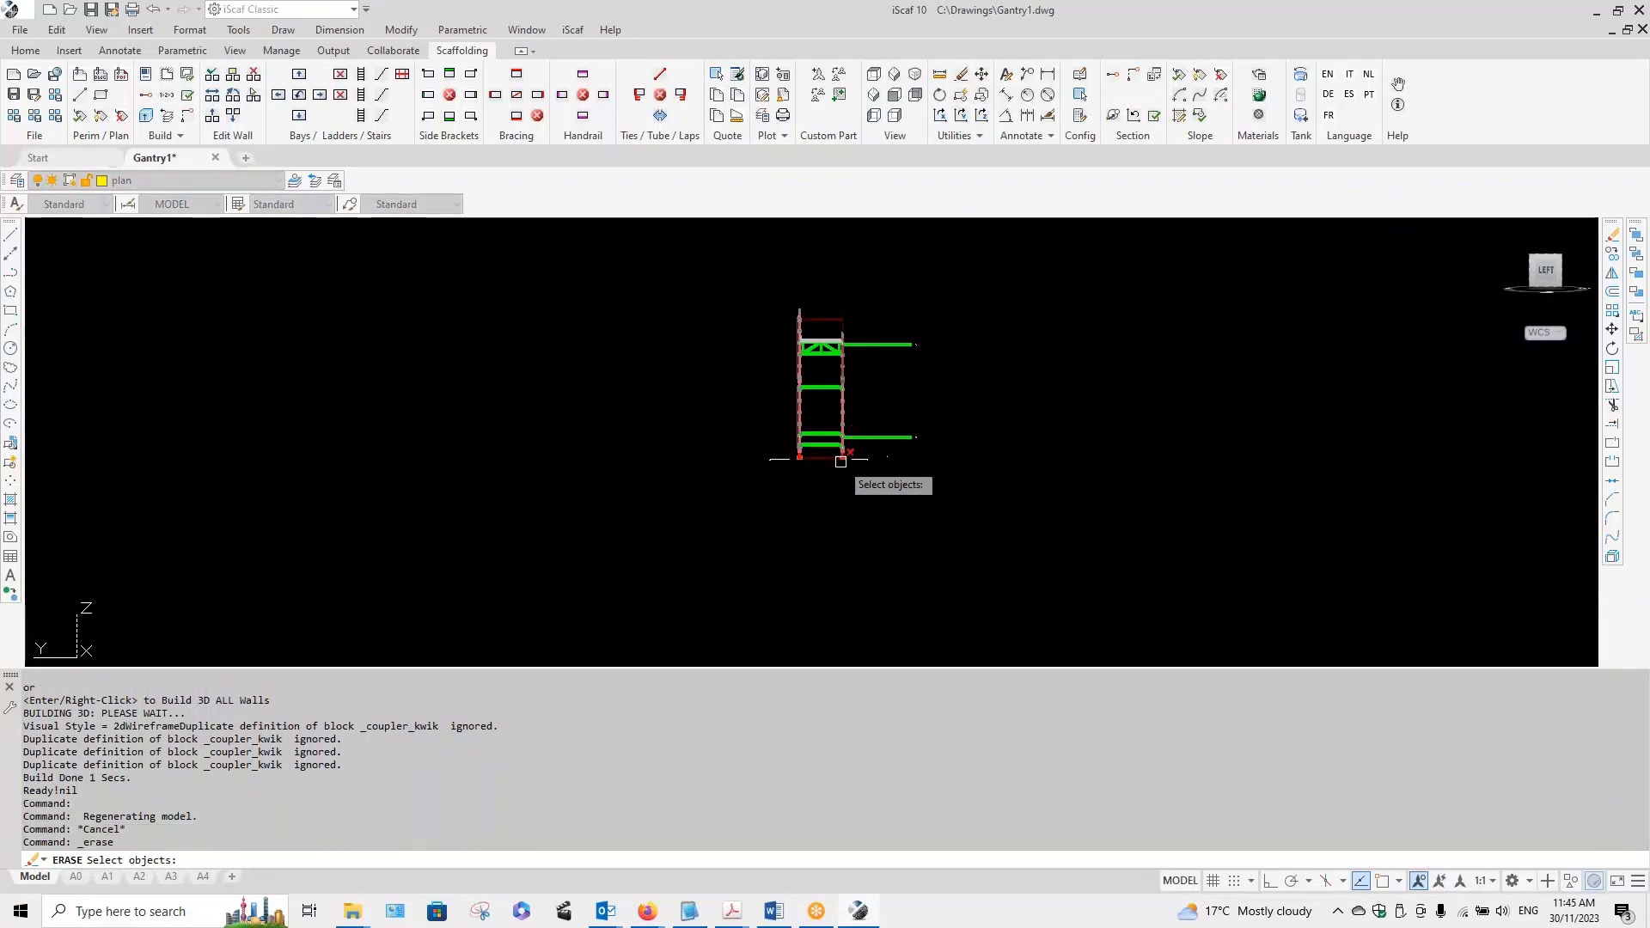
pyautogui.scroll(6, 840, 465)
pyautogui.click(782, 405)
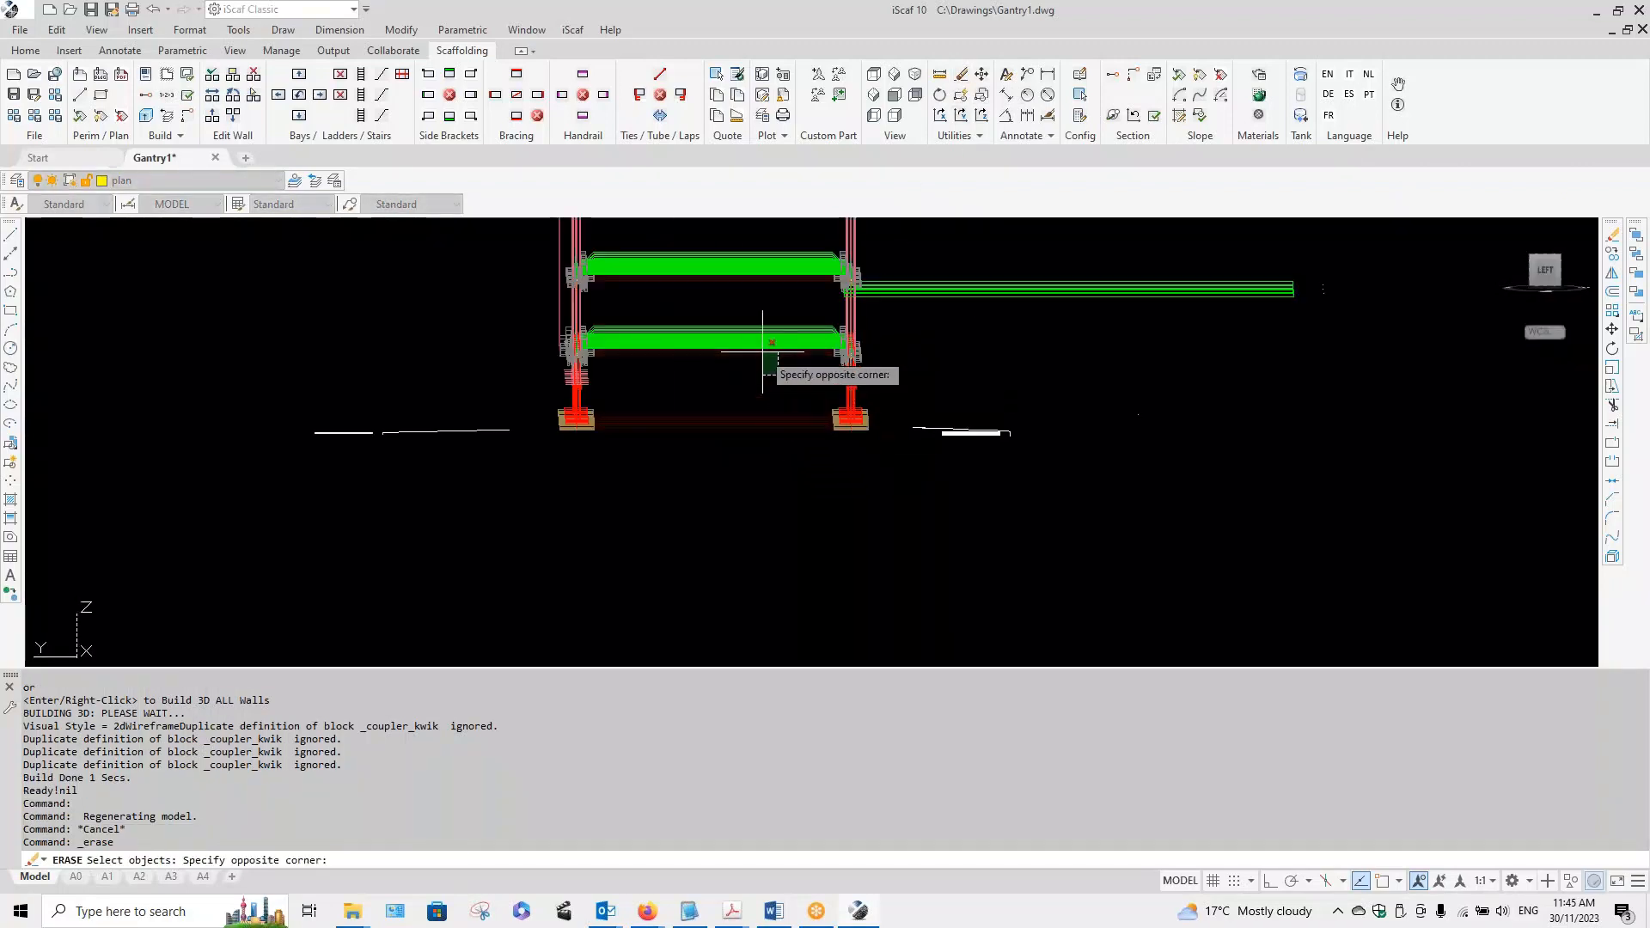
pyautogui.scroll(-4, 758, 356)
pyautogui.moveTo(748, 275); pyautogui.dragTo(748, 445, button='middle')
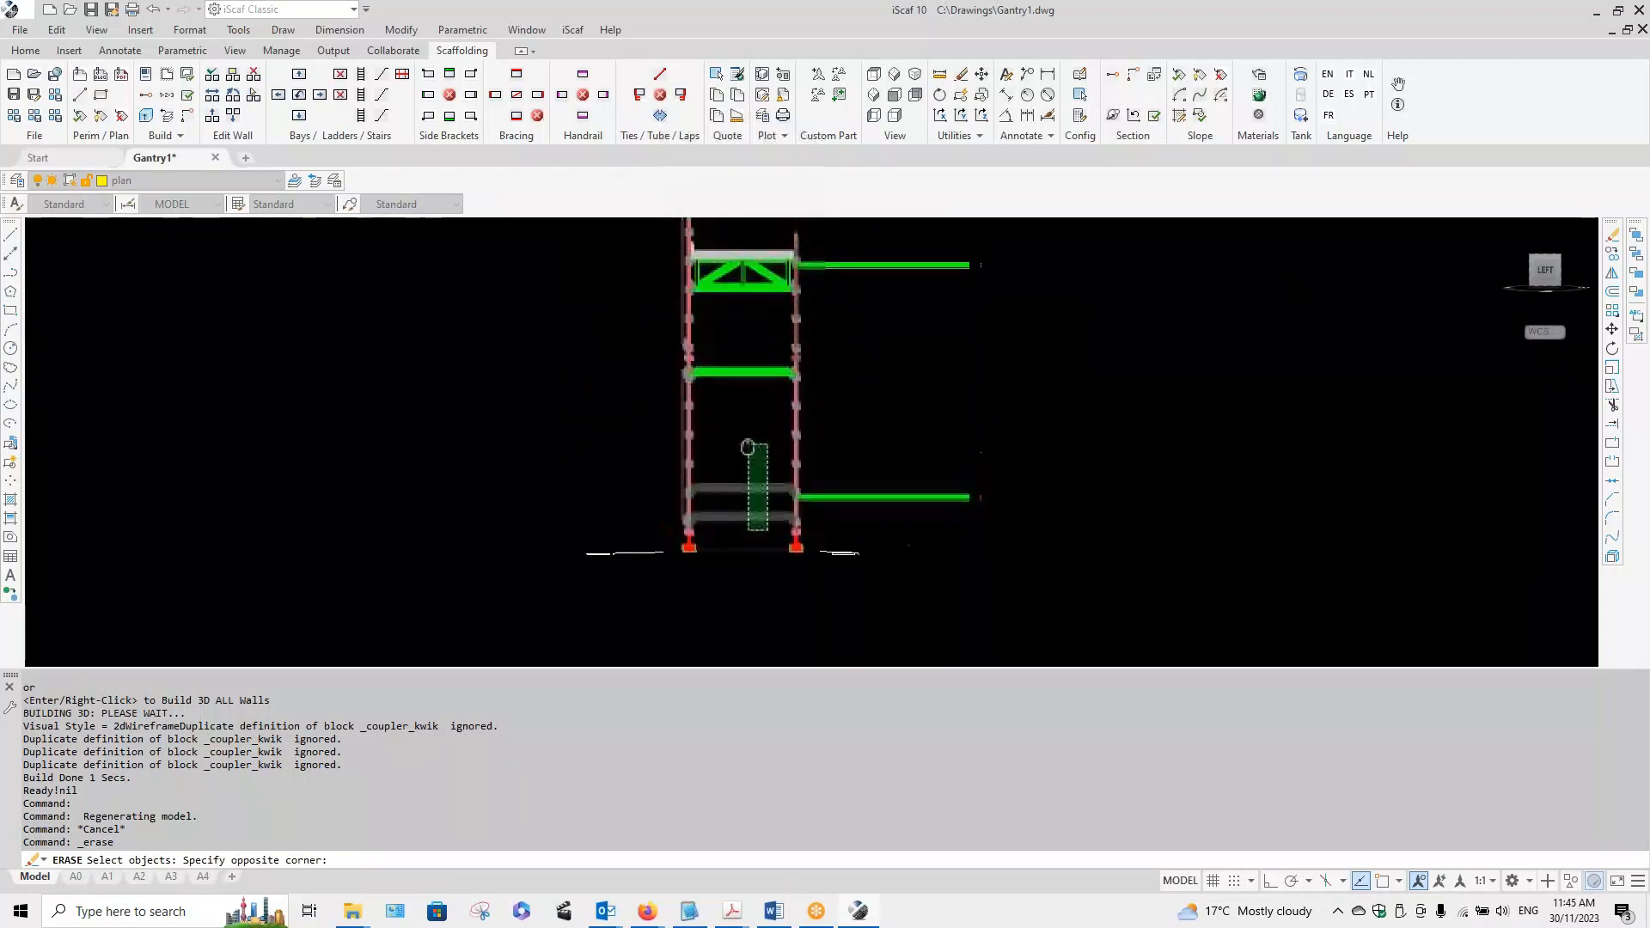
pyautogui.click(733, 358)
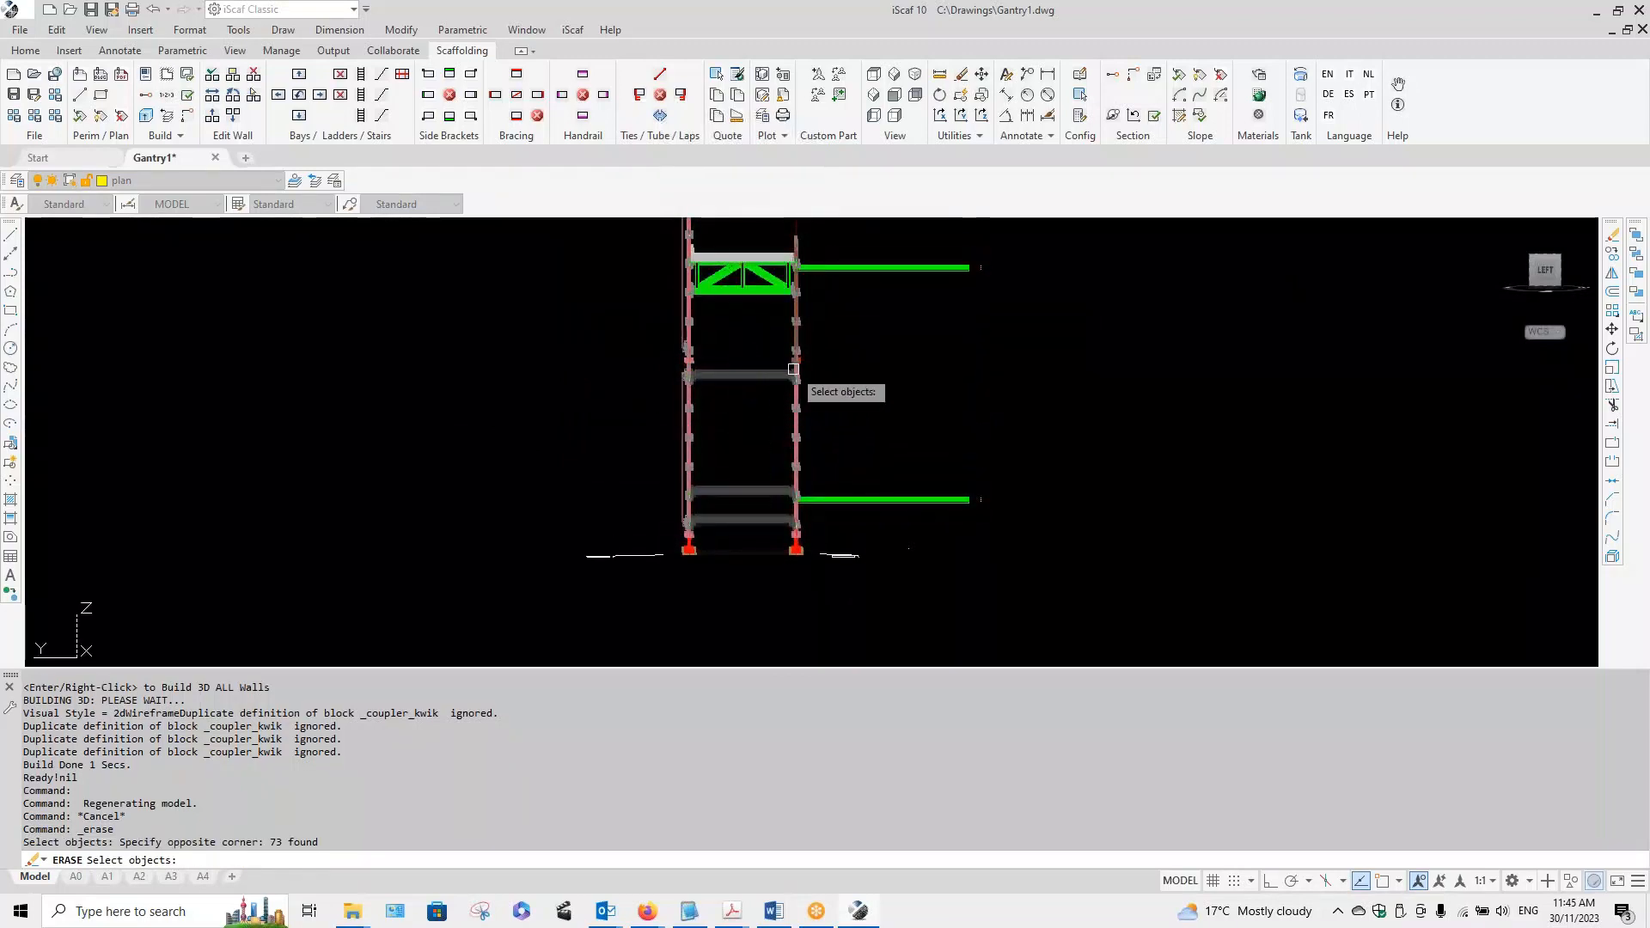
pyautogui.press('Return')
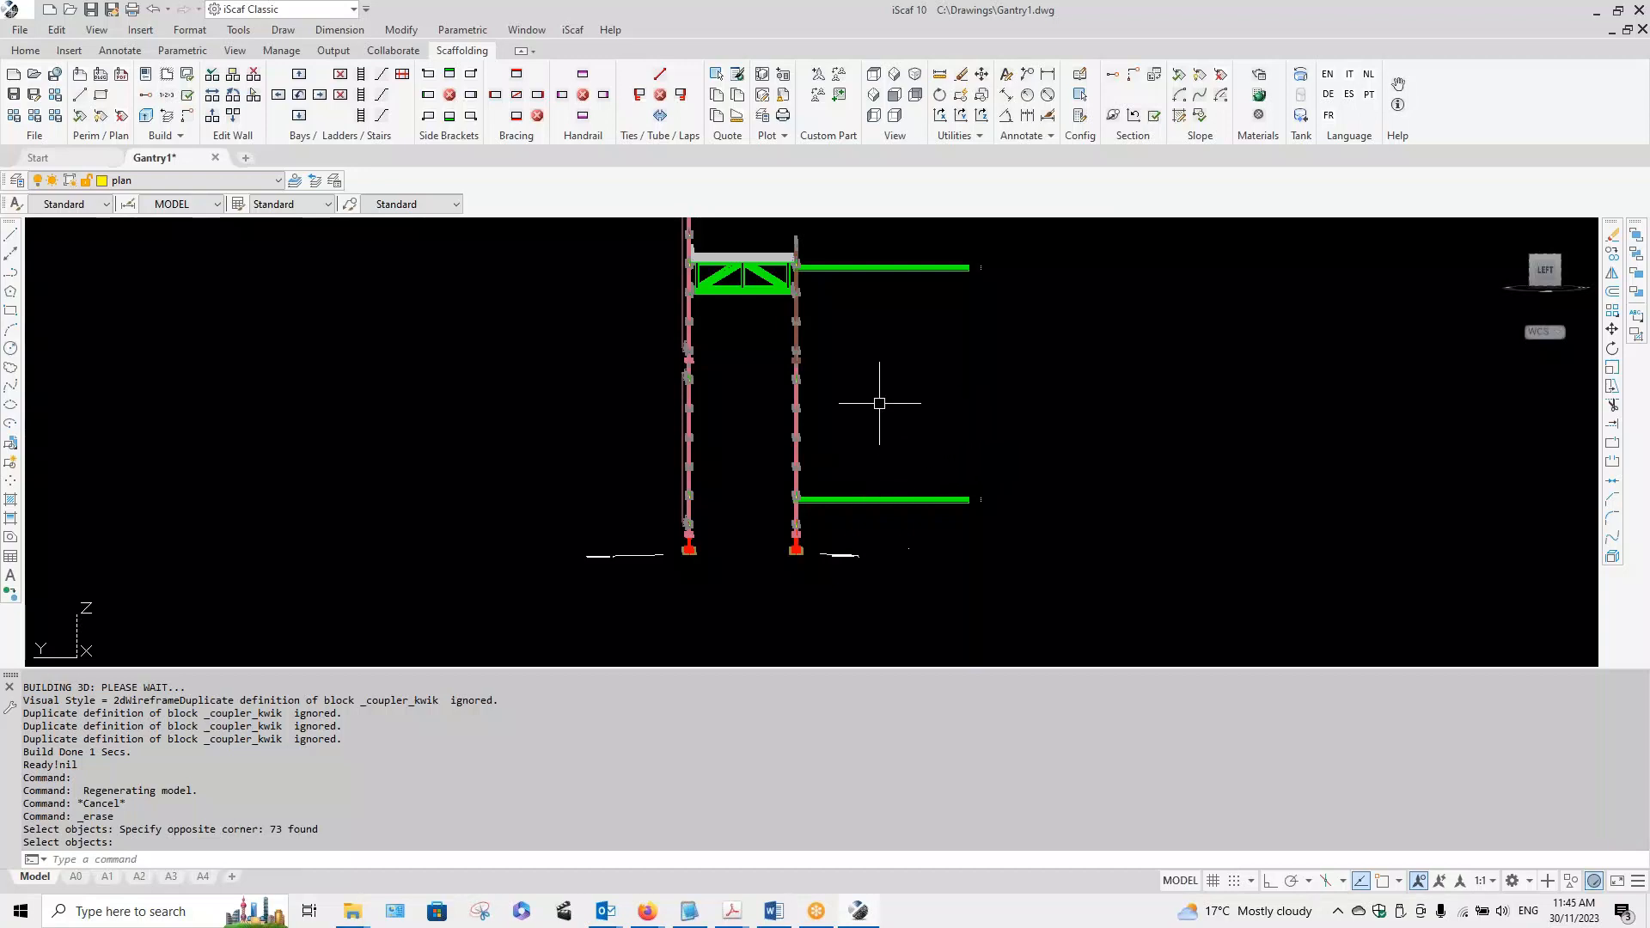
# Step: Measure the height from a base plate to the deck at the gantry's end corner, using endpoint snaps
pyautogui.keyDown('shift'); pyautogui.moveTo(919, 309); pyautogui.dragTo(836, 318, button='middle'); pyautogui.keyUp('shift')
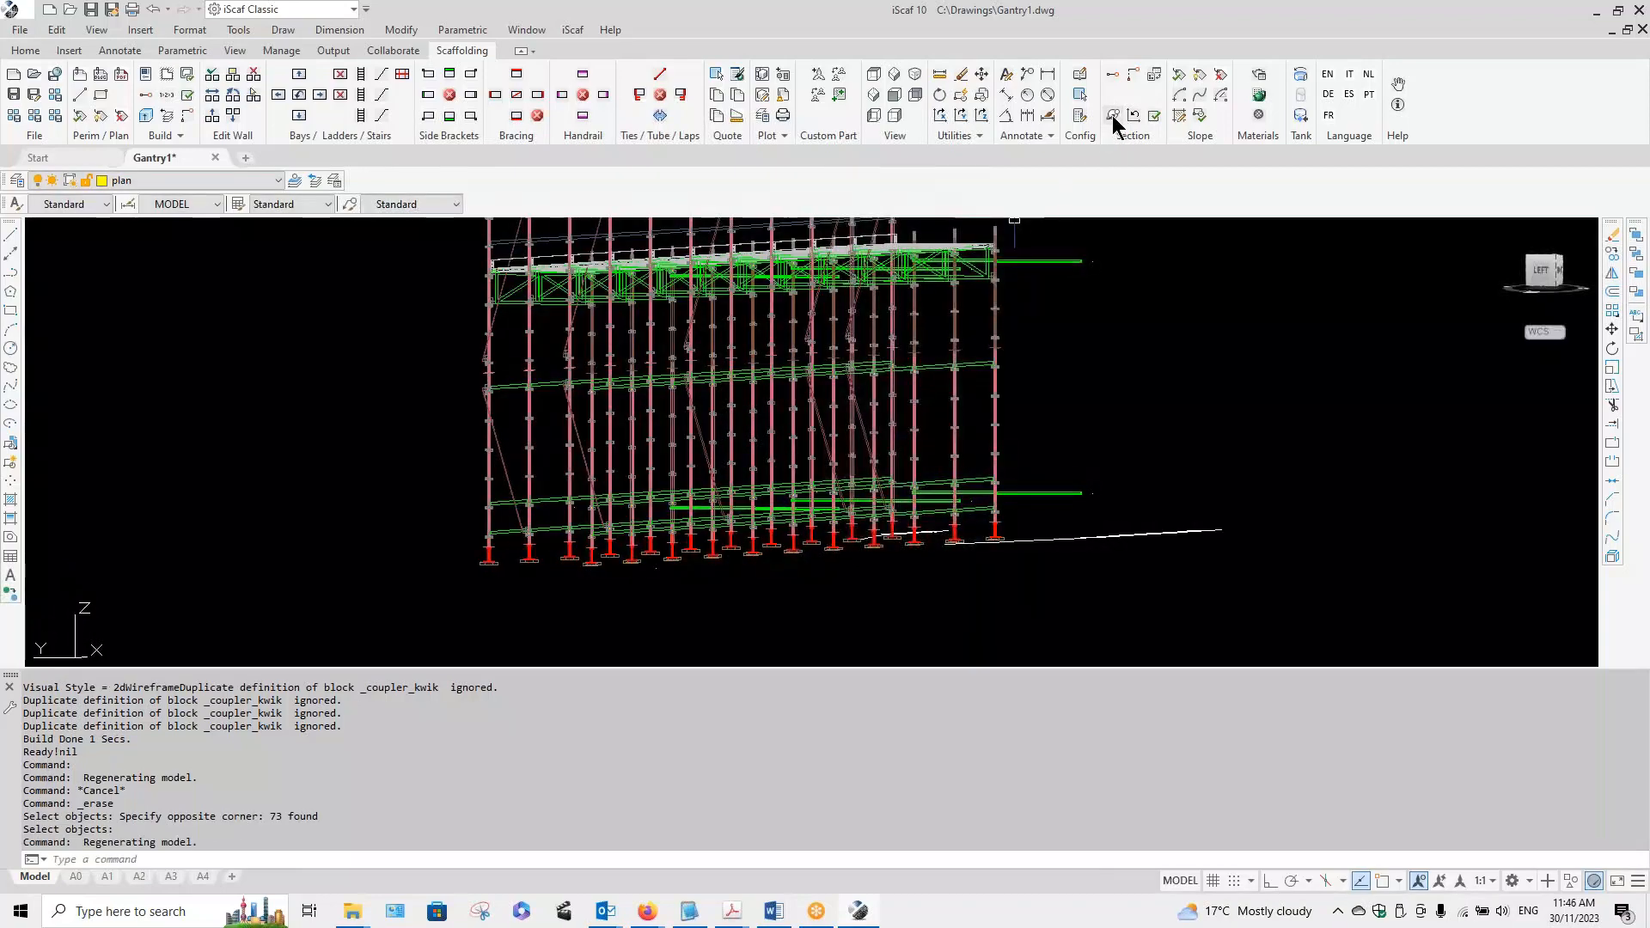
pyautogui.click(940, 77)
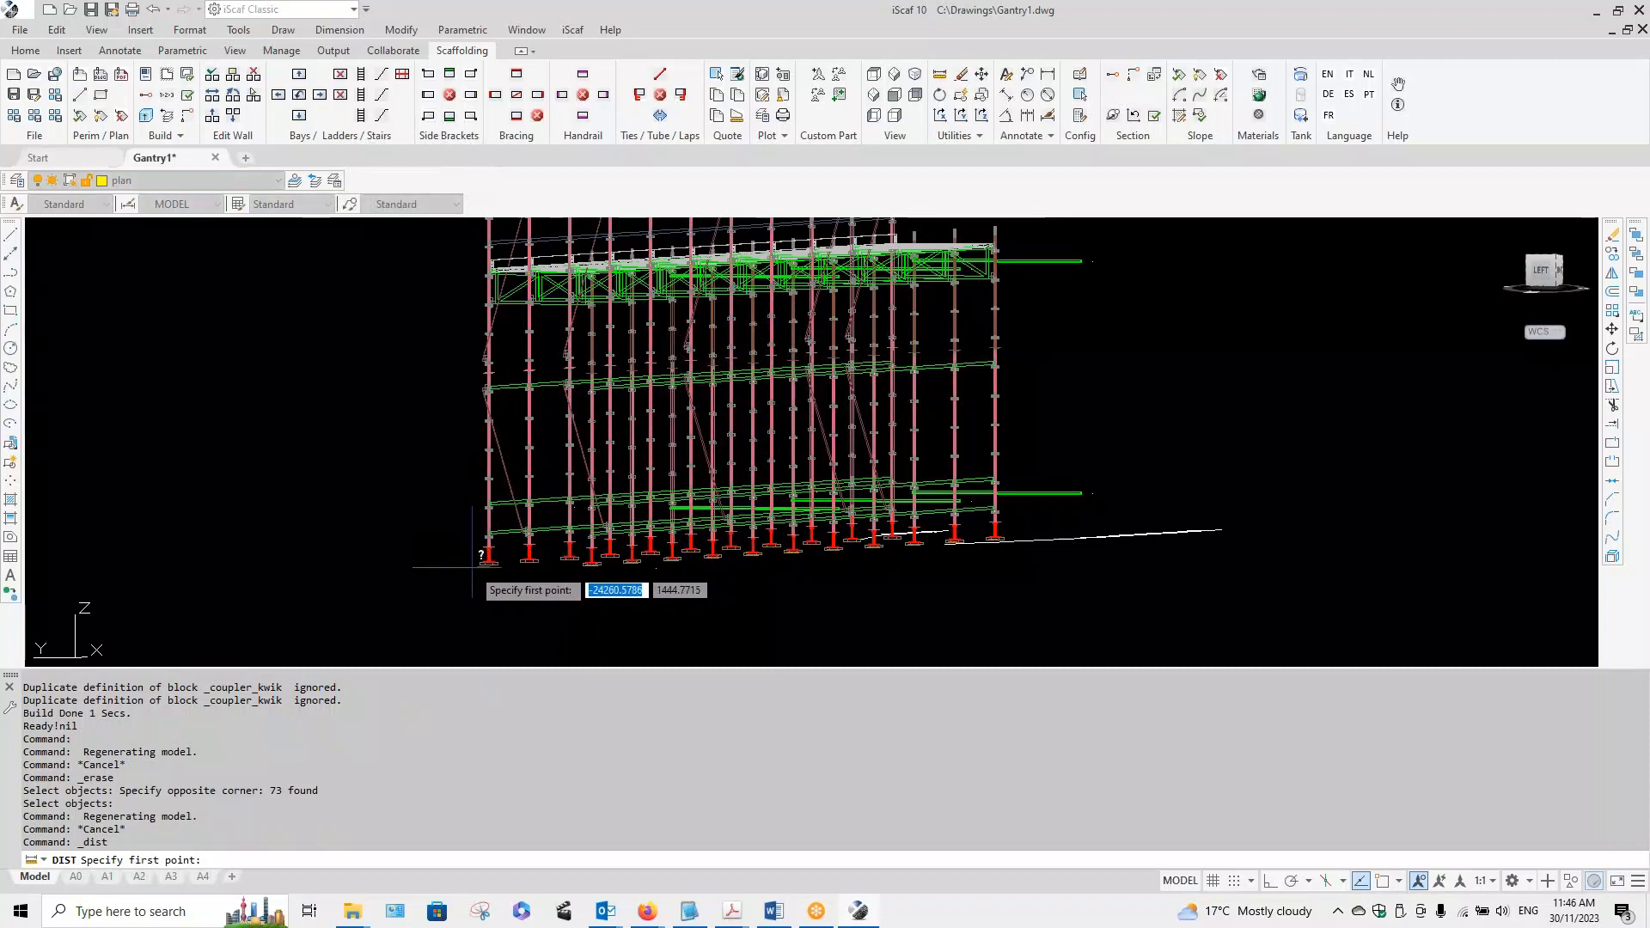
pyautogui.write('end')
pyautogui.press('Return')
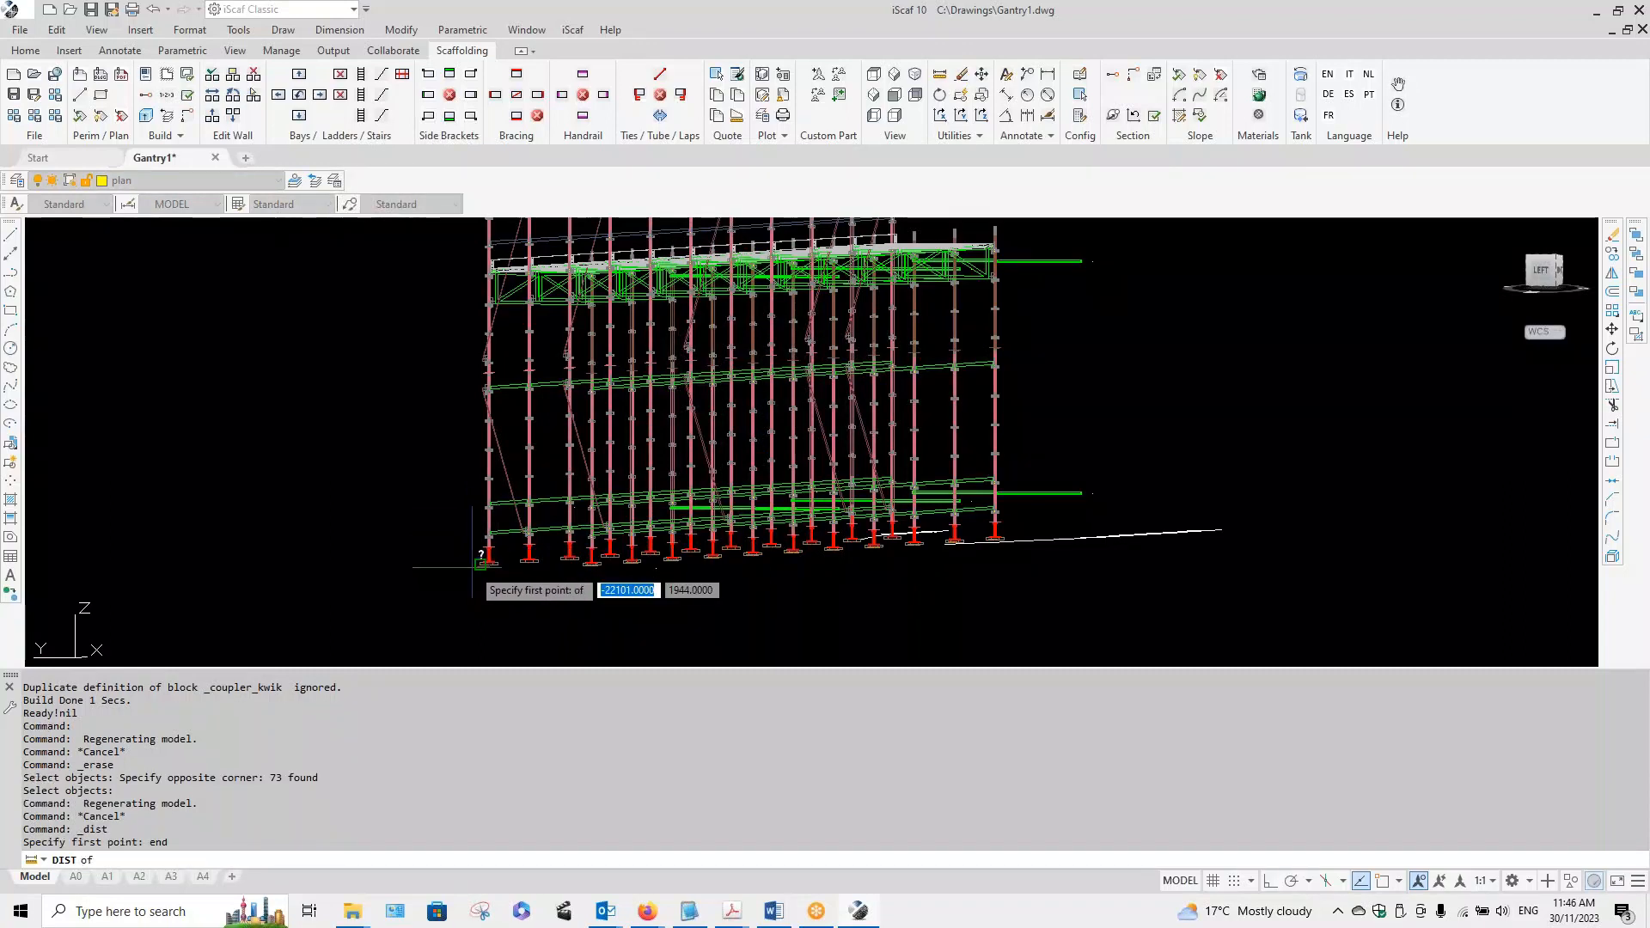
pyautogui.click(481, 563)
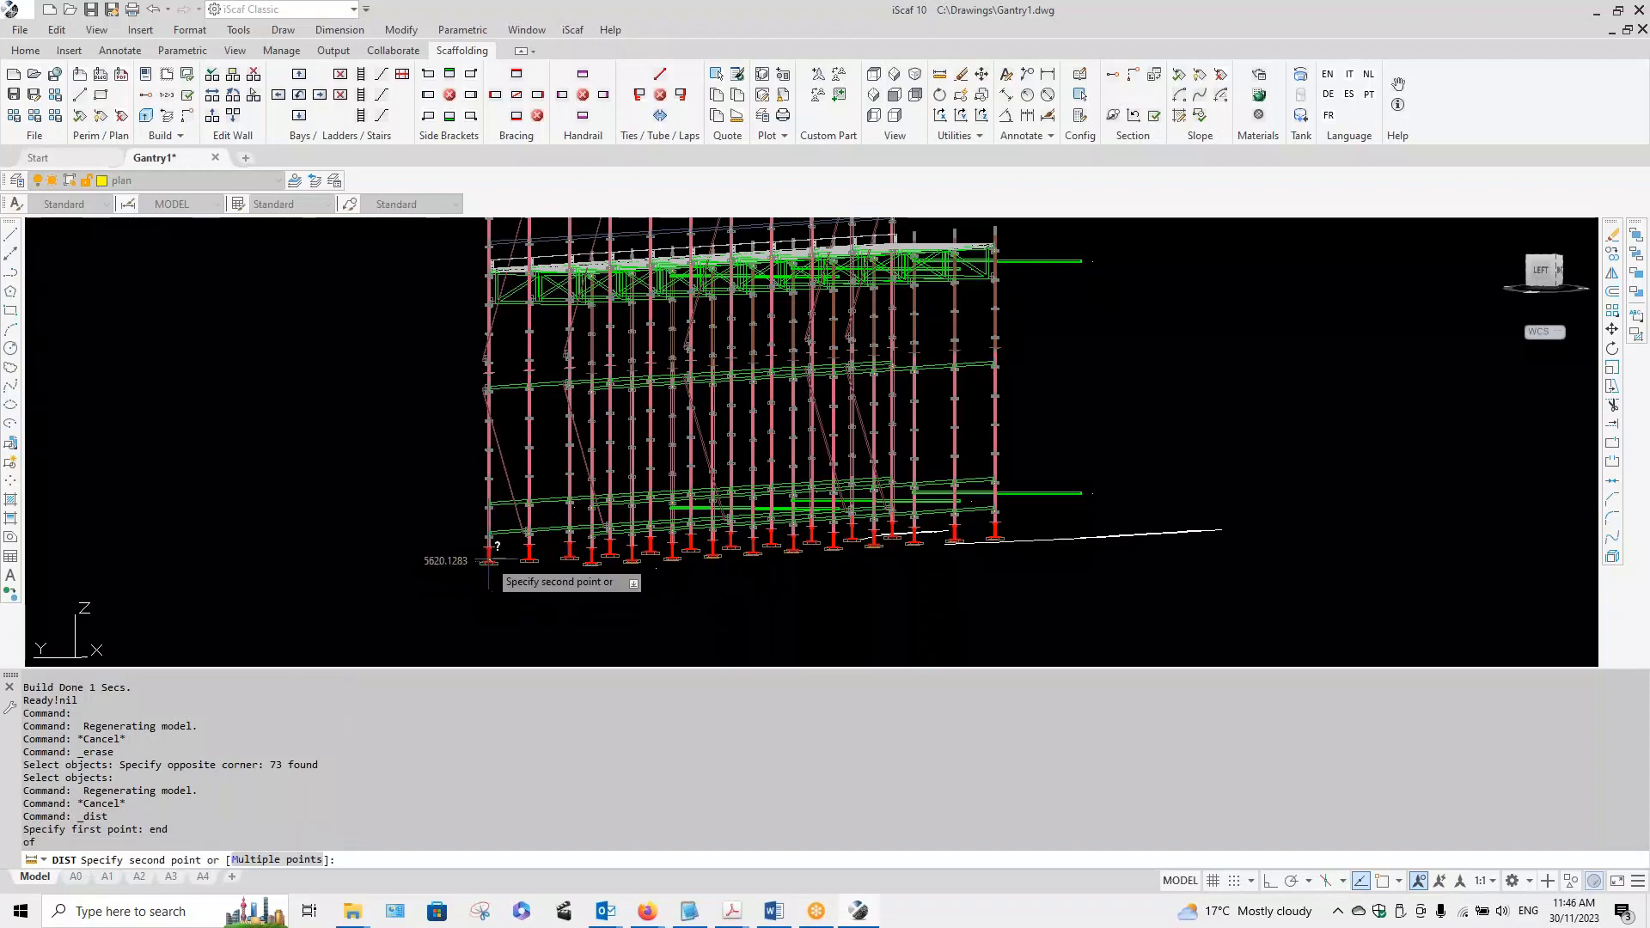
pyautogui.scroll(3, 506, 352)
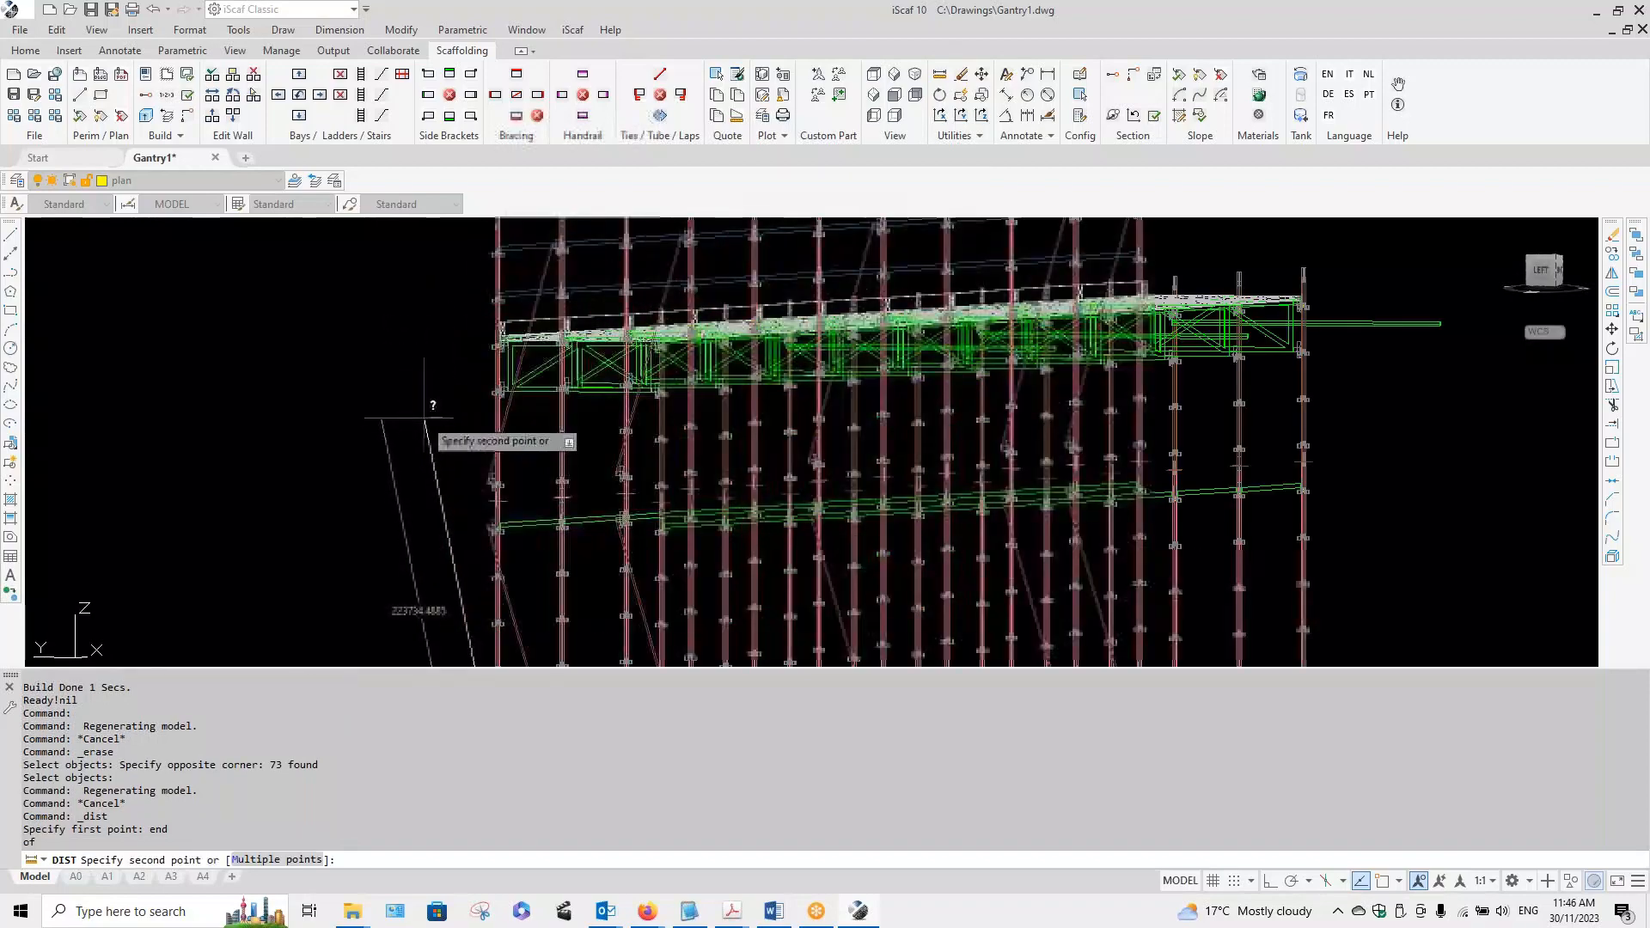
pyautogui.write('end')
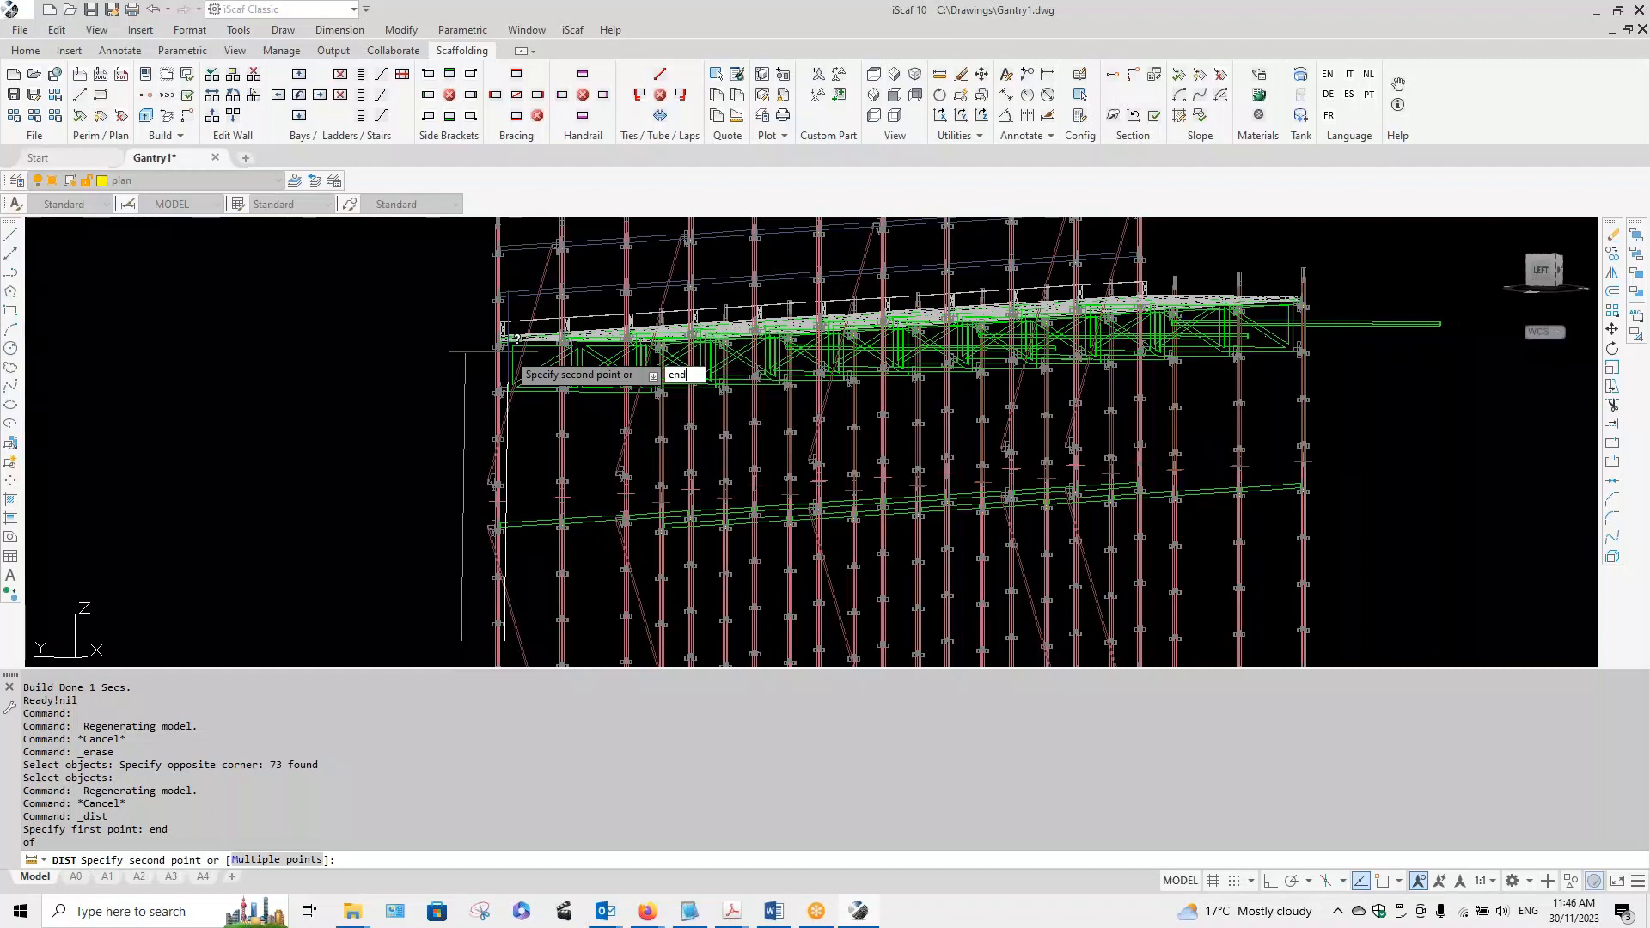
pyautogui.press('Return')
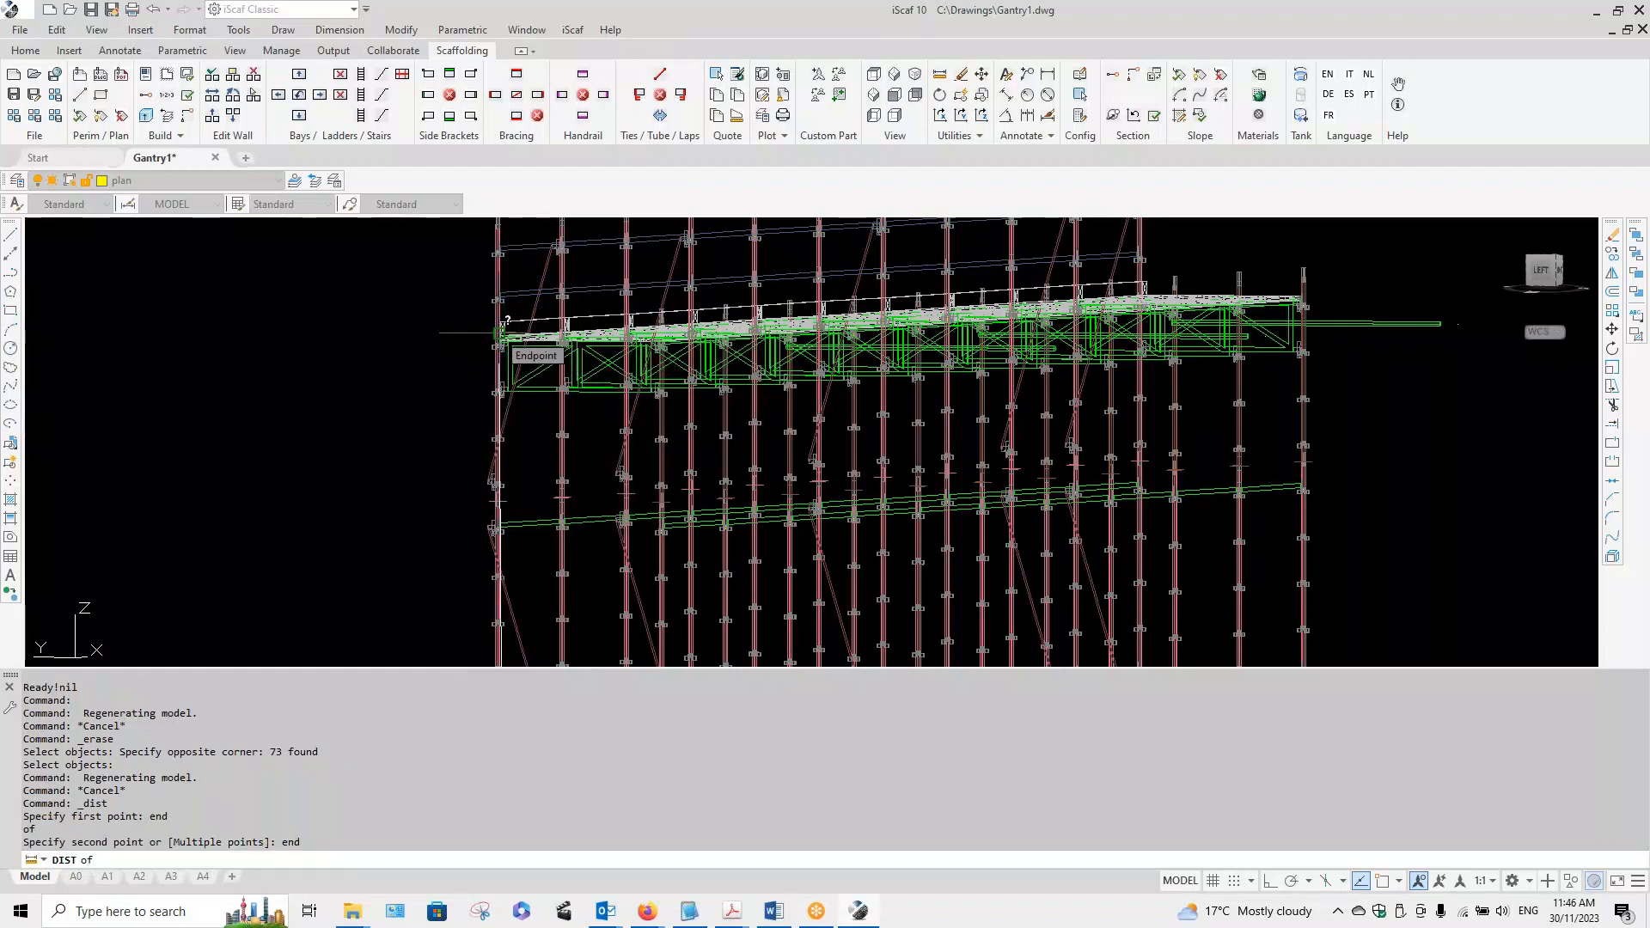
pyautogui.click(498, 333)
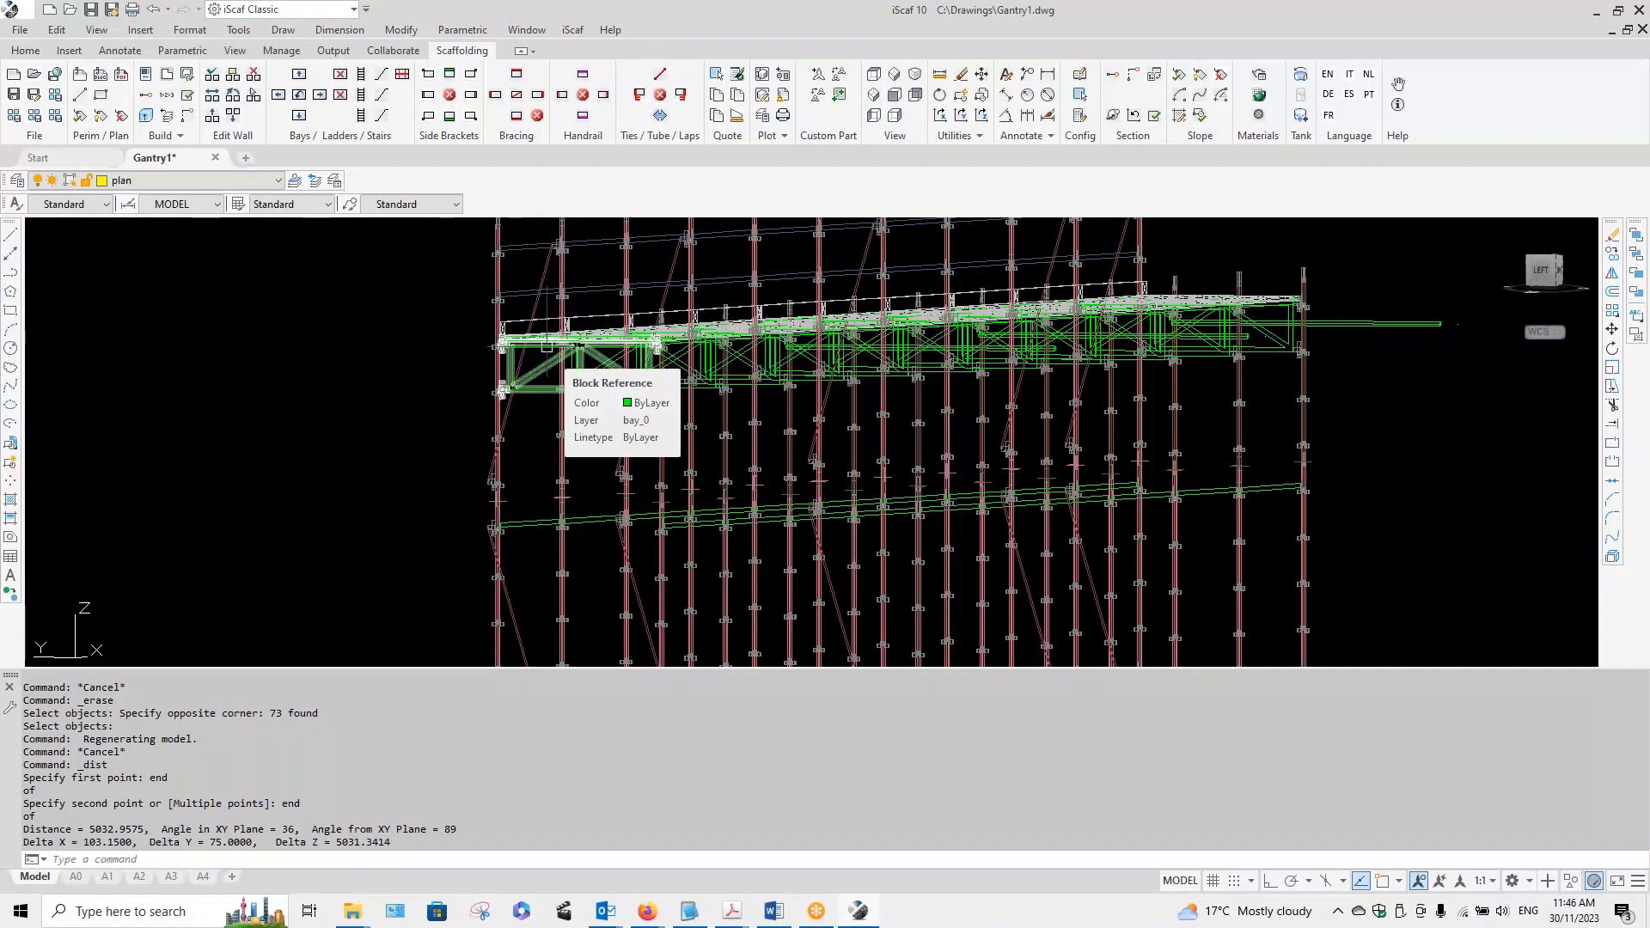
pyautogui.scroll(-2, 659, 355)
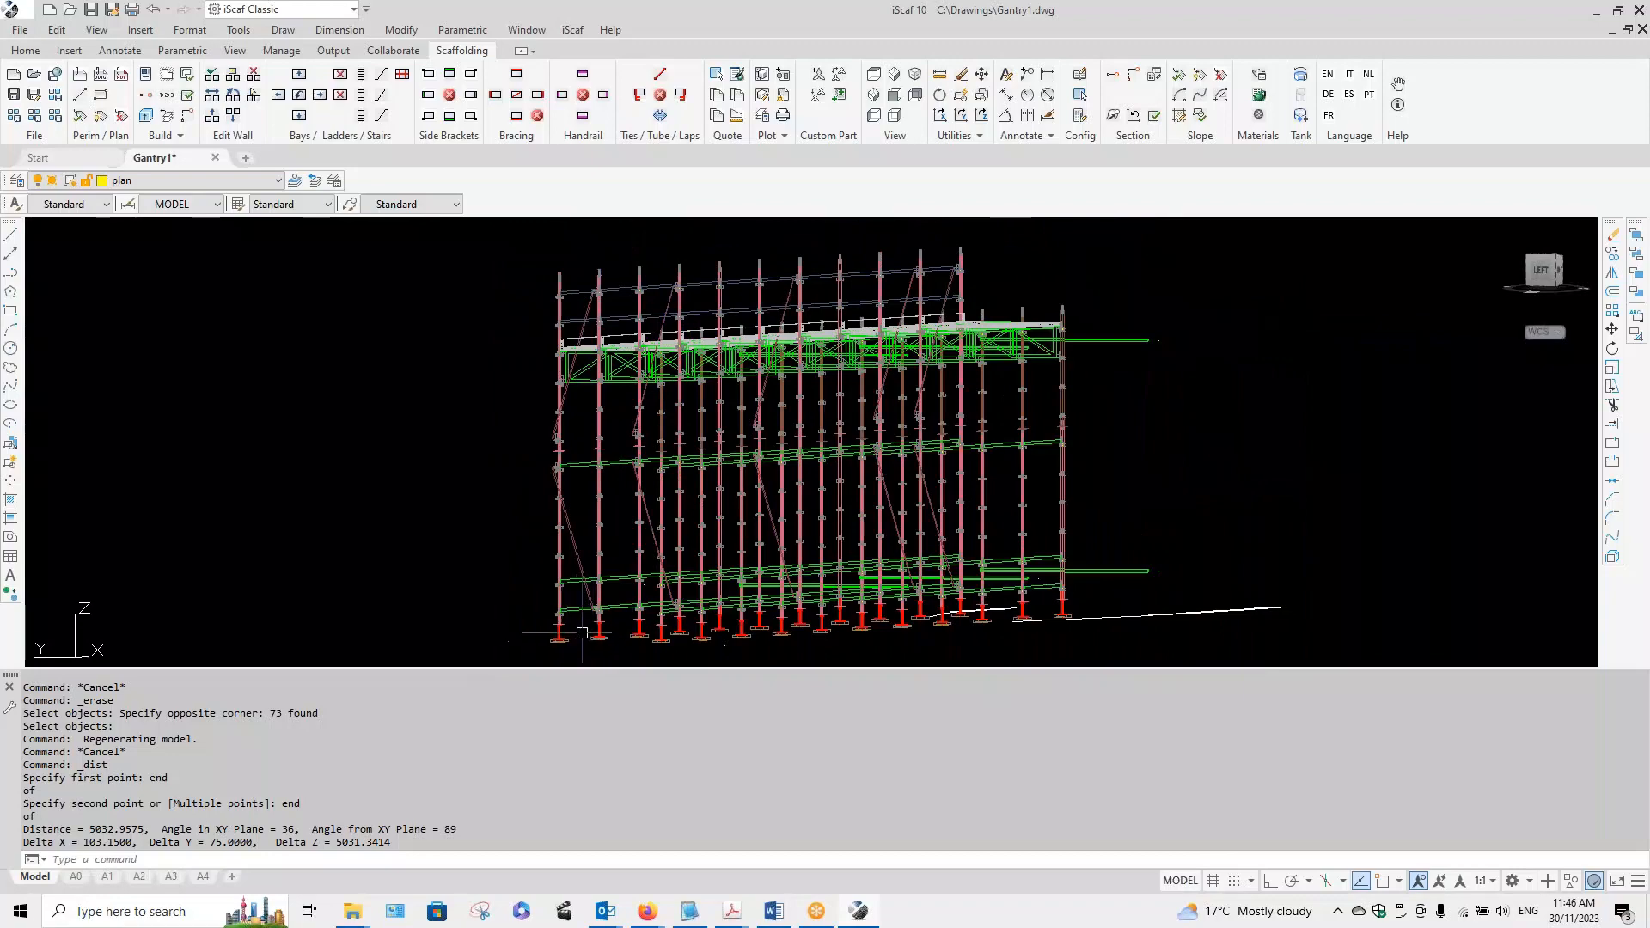
pyautogui.scroll(4, 574, 634)
pyautogui.scroll(-4, 569, 636)
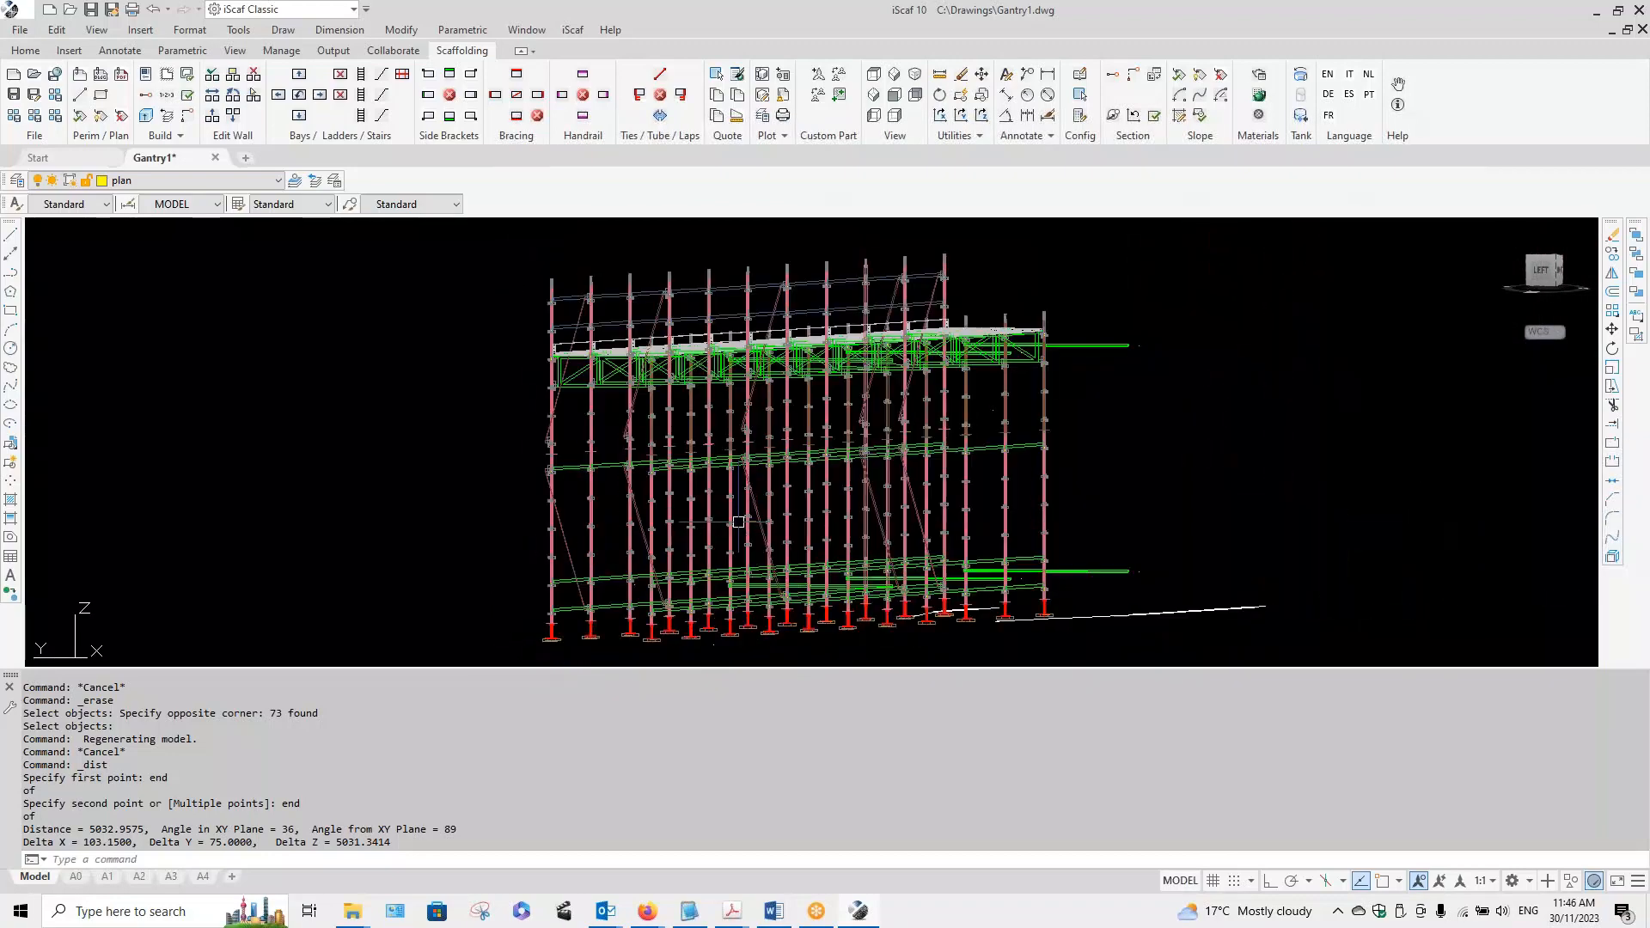
# Step: Set the 3D model to the top view so the full wall shows in plan
pyautogui.keyDown('shift'); pyautogui.moveTo(739, 520); pyautogui.dragTo(721, 487, button='middle'); pyautogui.keyUp('shift')
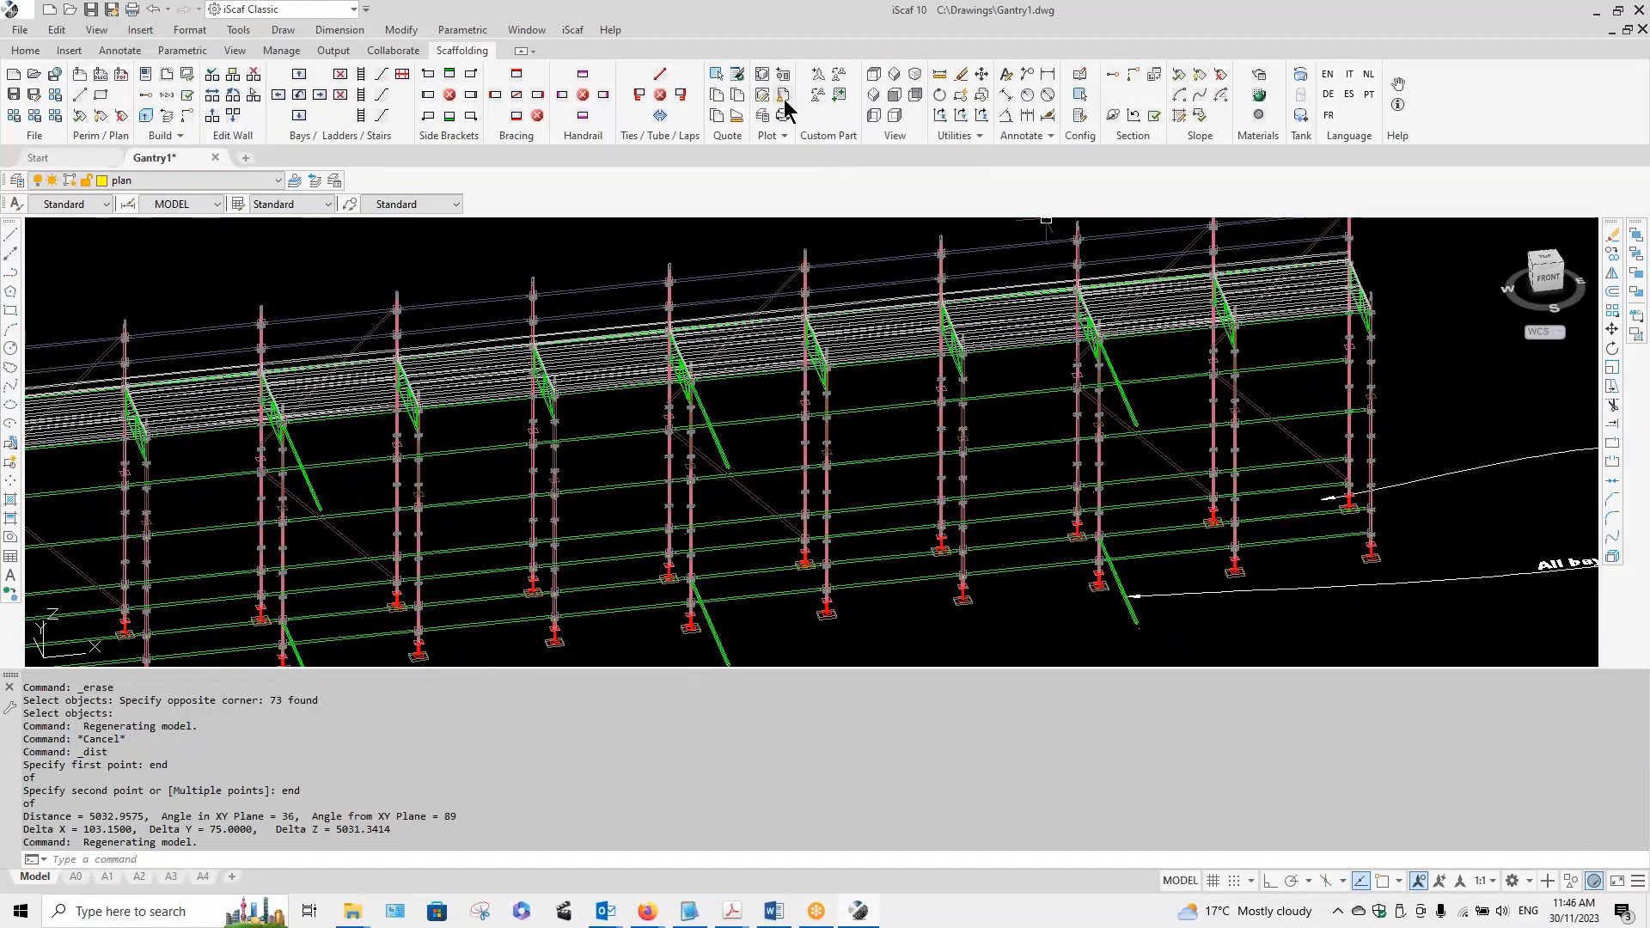
pyautogui.click(873, 75)
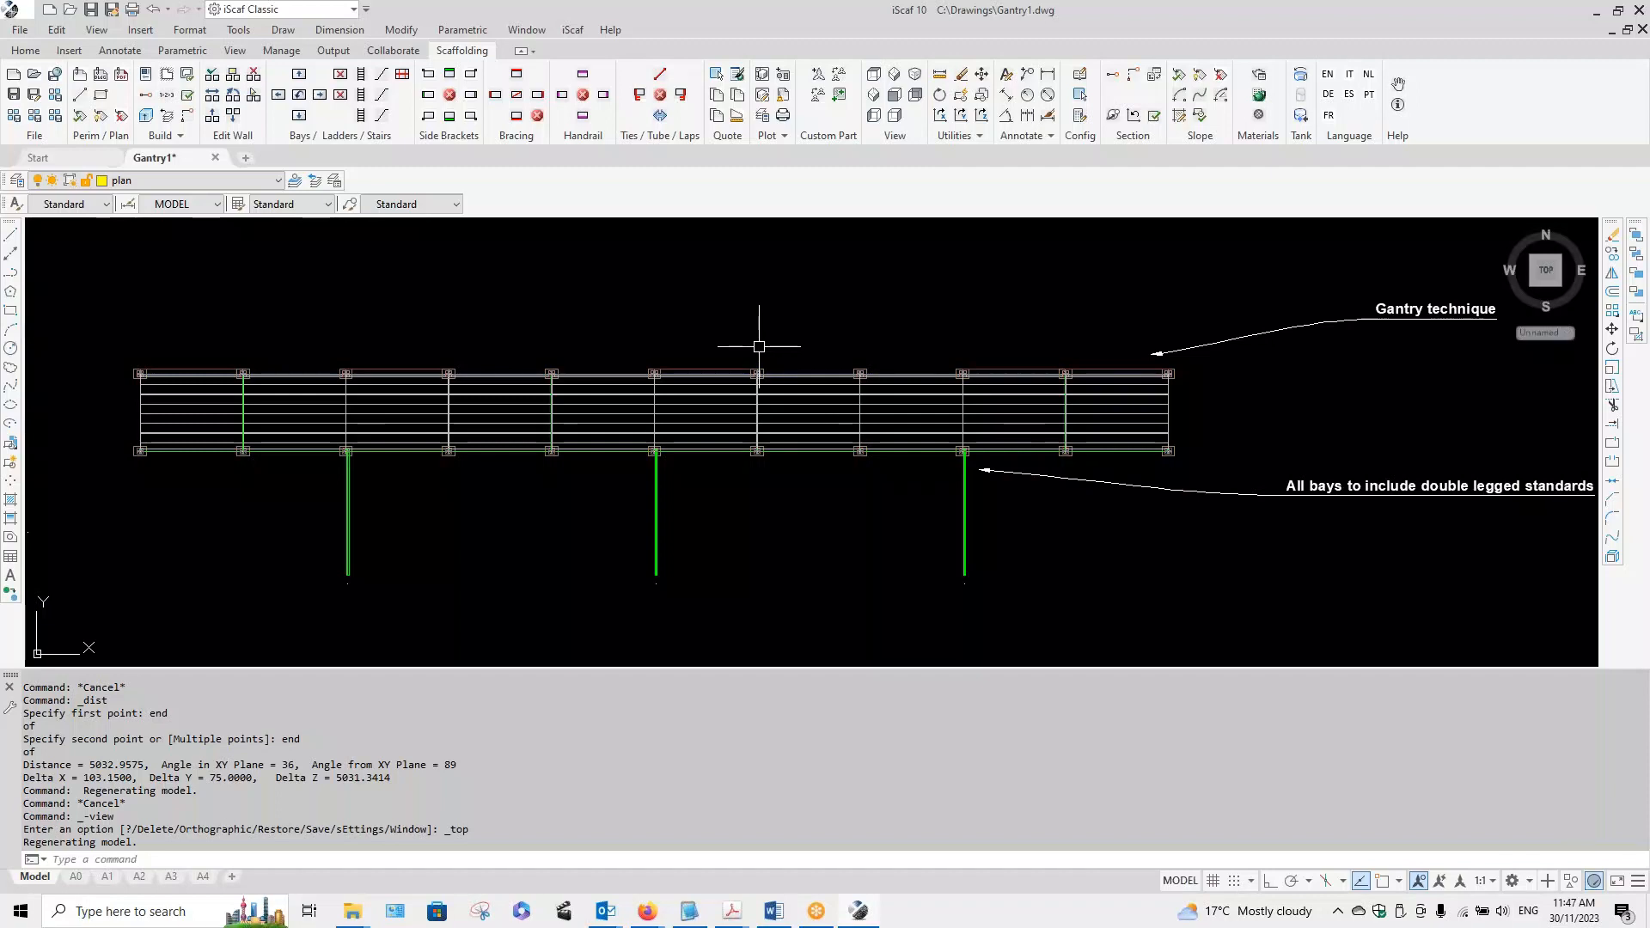
pyautogui.scroll(2, 1296, 381)
pyautogui.middleClick(1297, 381)
pyautogui.middleClick(1296, 382)
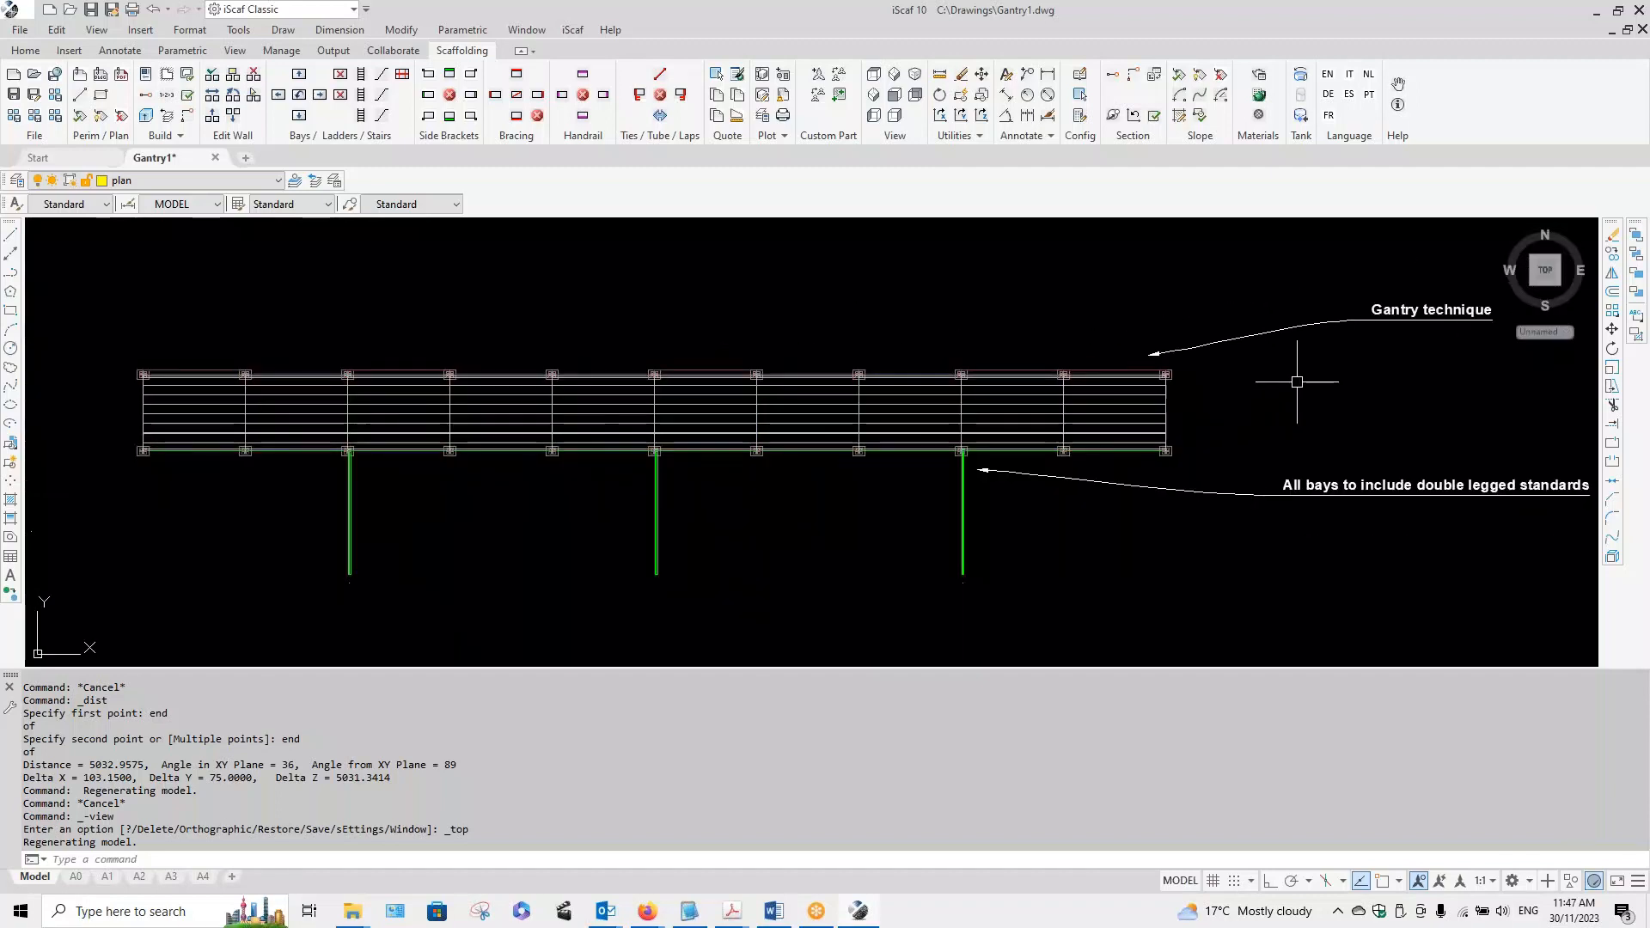
pyautogui.scroll(-2, 1240, 389)
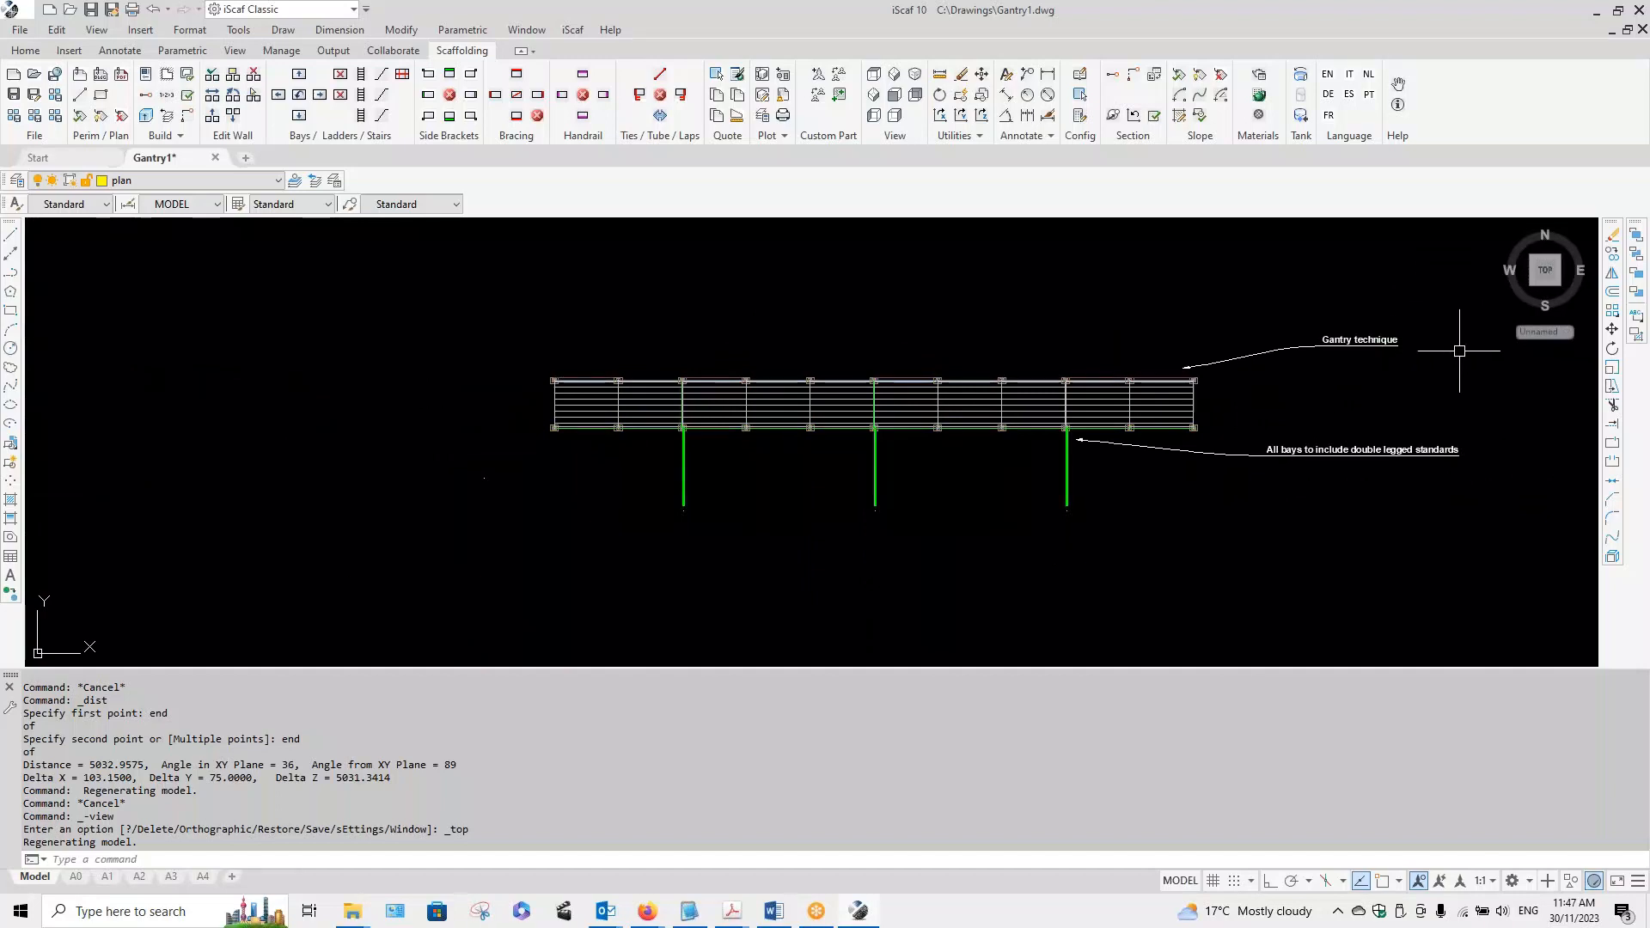
pyautogui.scroll(2, 1175, 377)
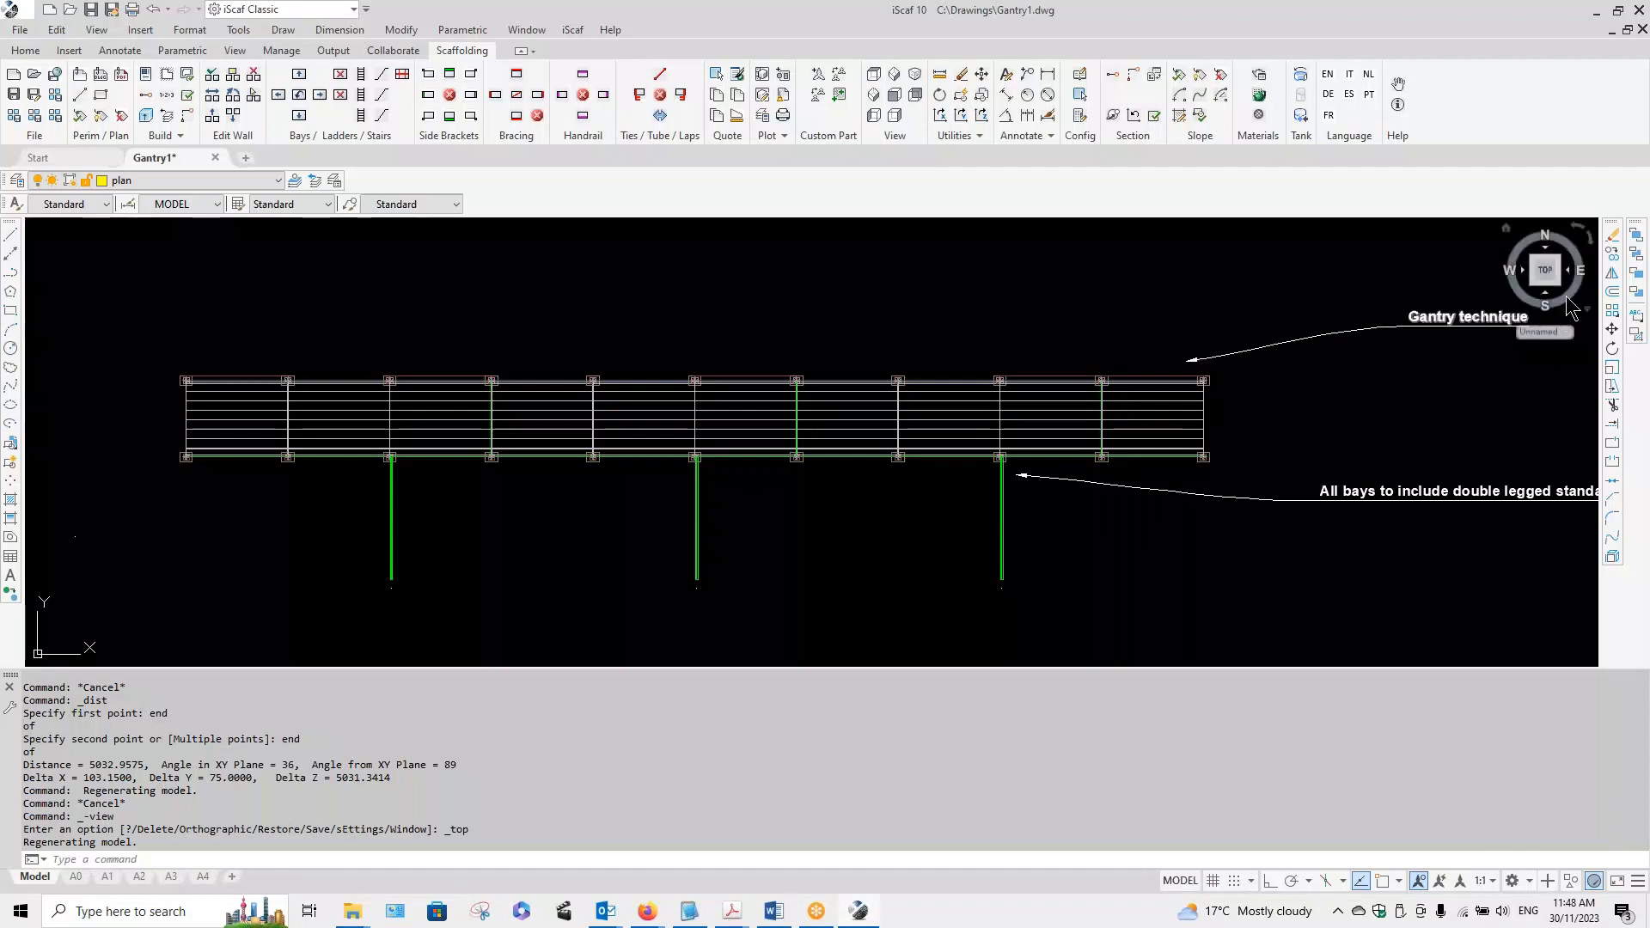
# Step: Start a Copy and window-select all eleven standards along the wall's upper row in plan, from the first bay to the last
pyautogui.click(1612, 254)
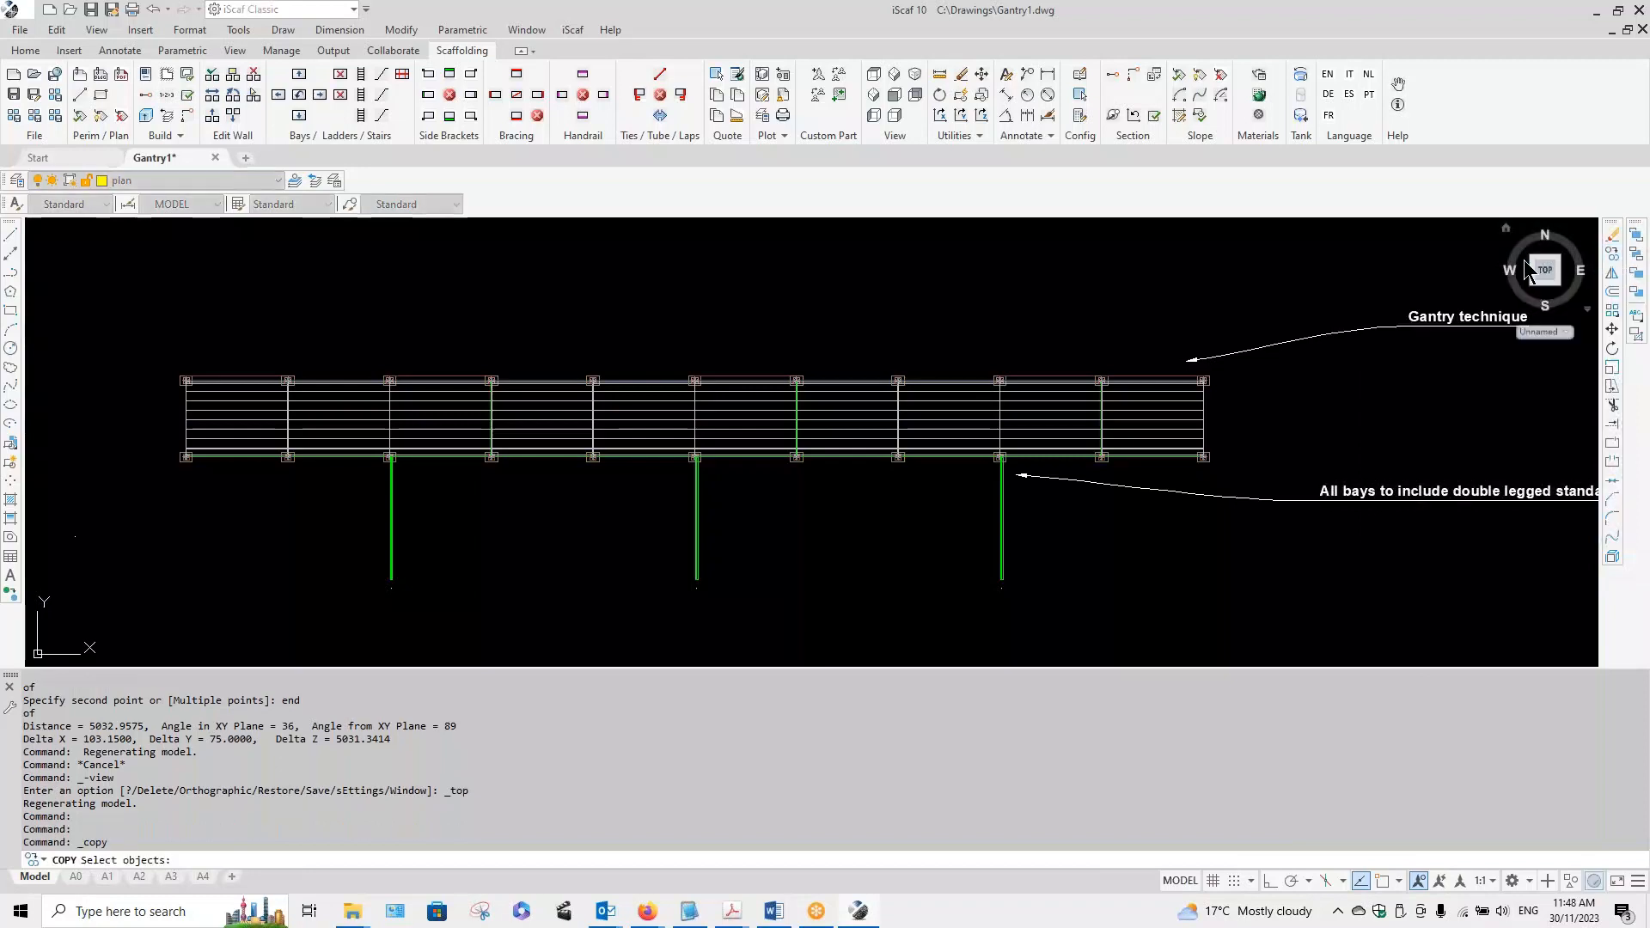
pyautogui.click(164, 363)
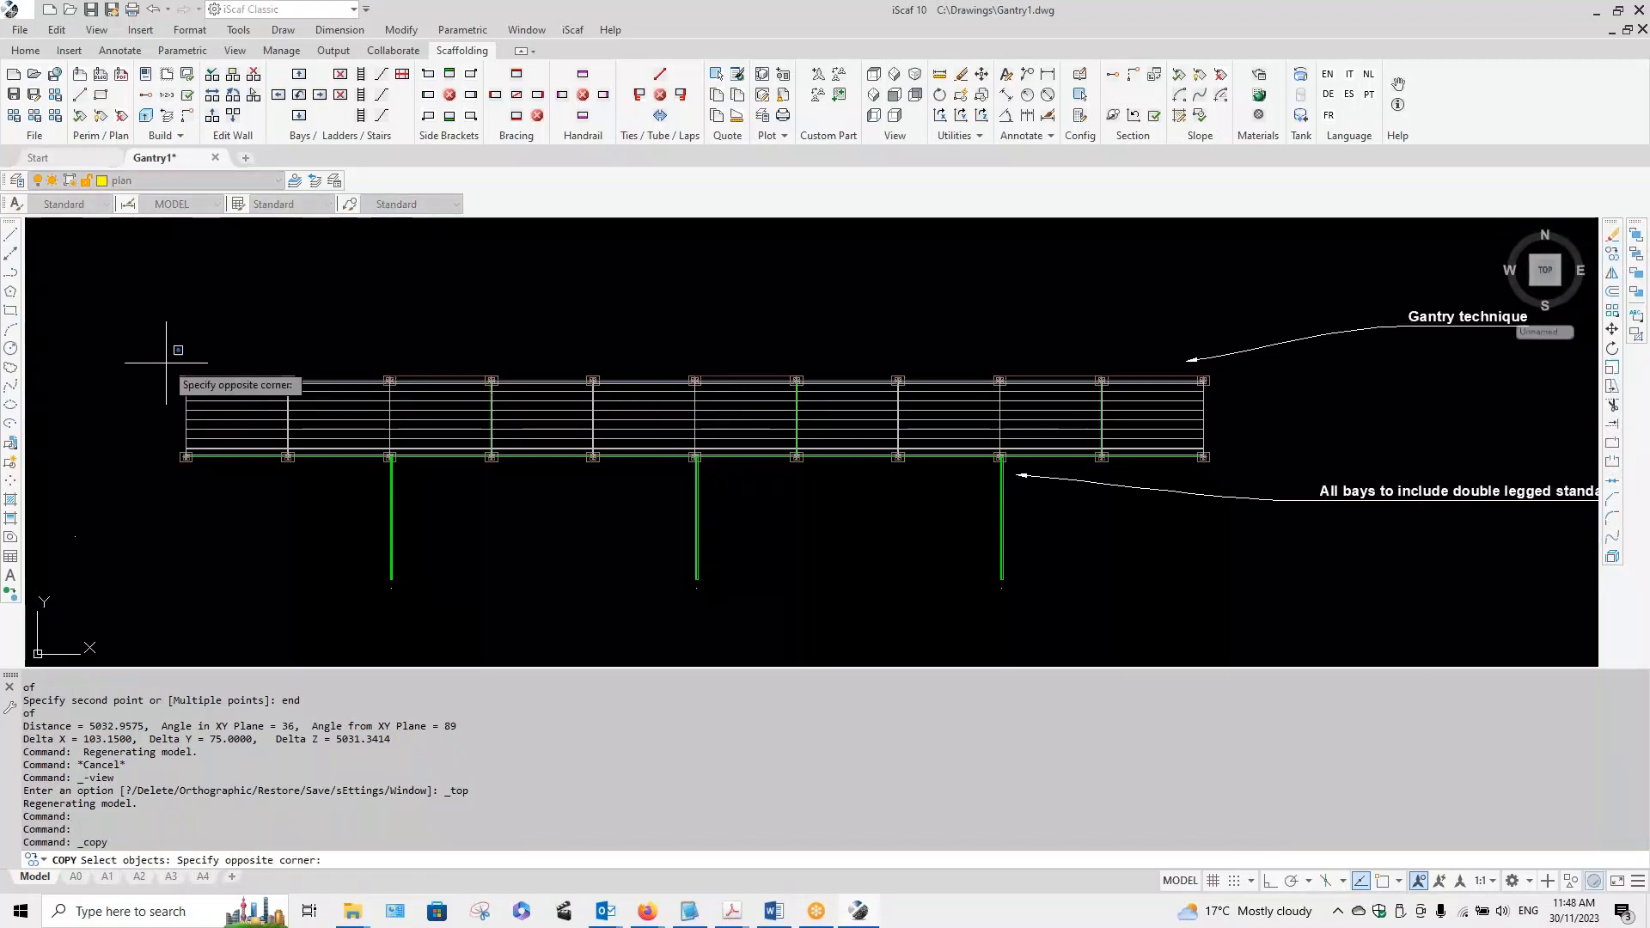
pyautogui.click(198, 392)
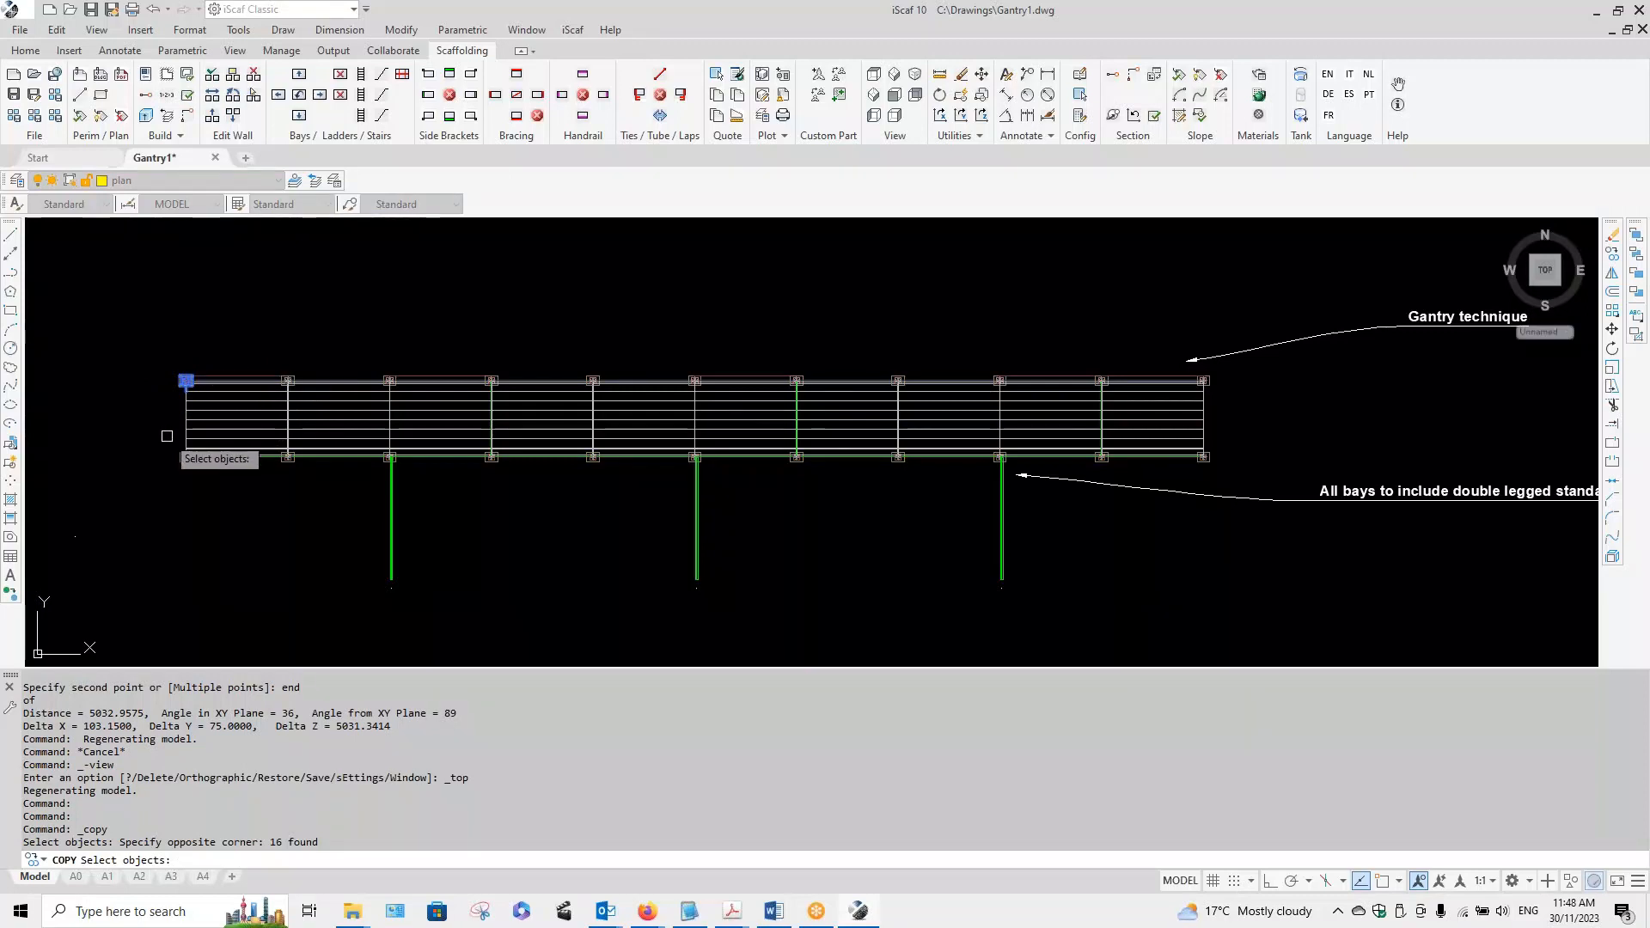
pyautogui.moveTo(262, 356); pyautogui.dragTo(315, 392)
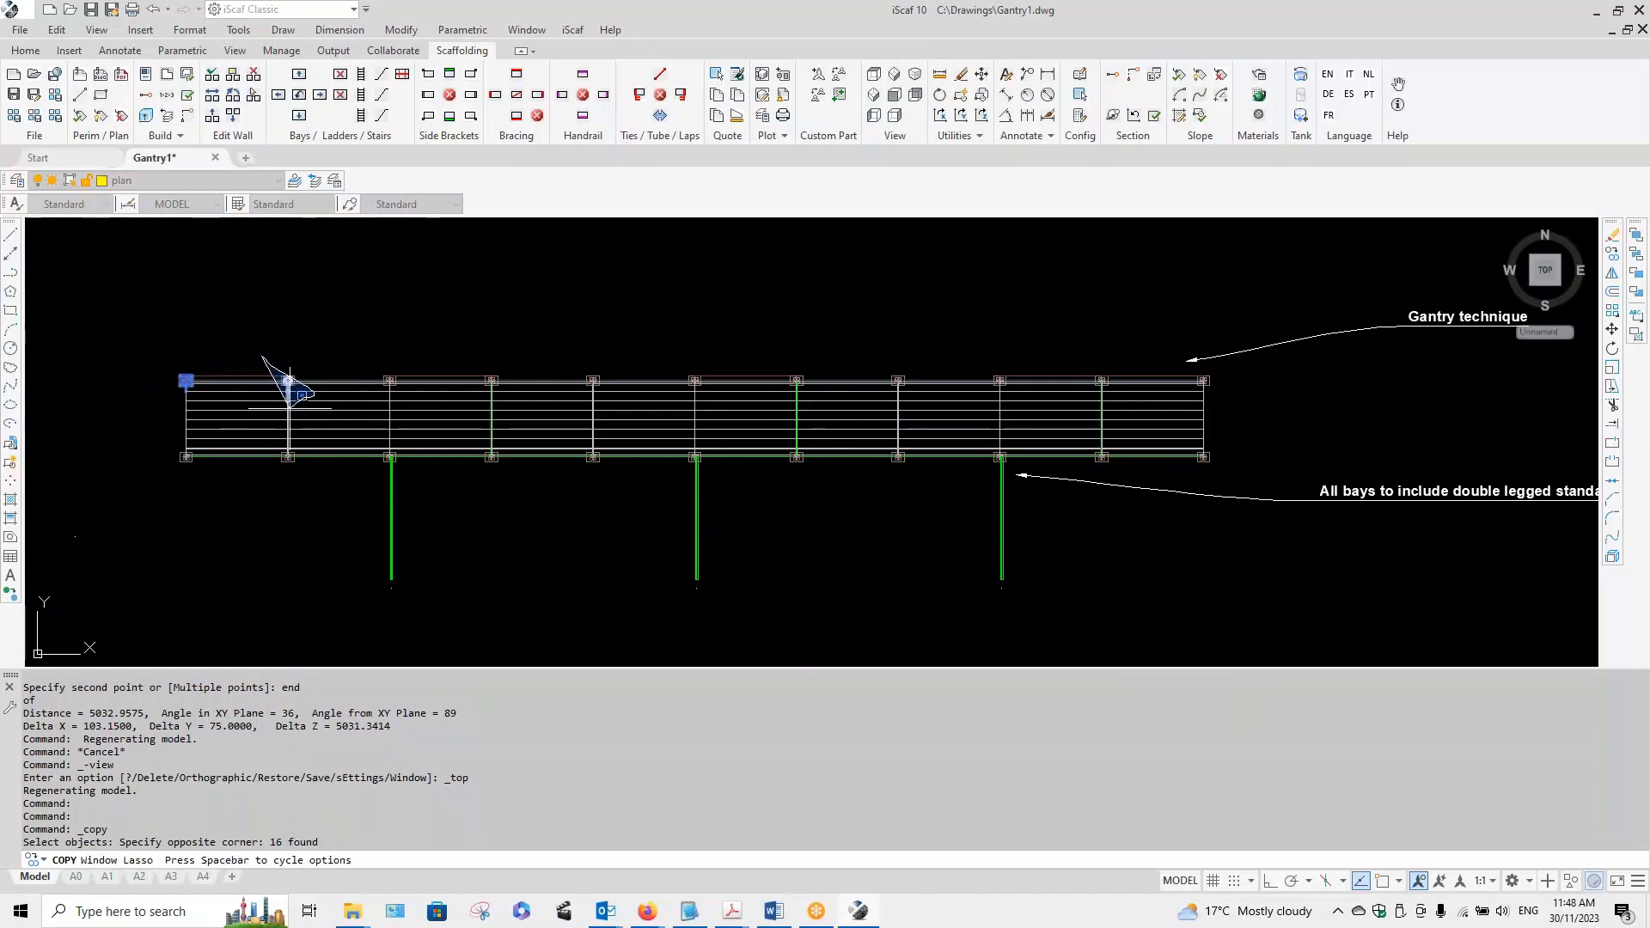
pyautogui.click(269, 357)
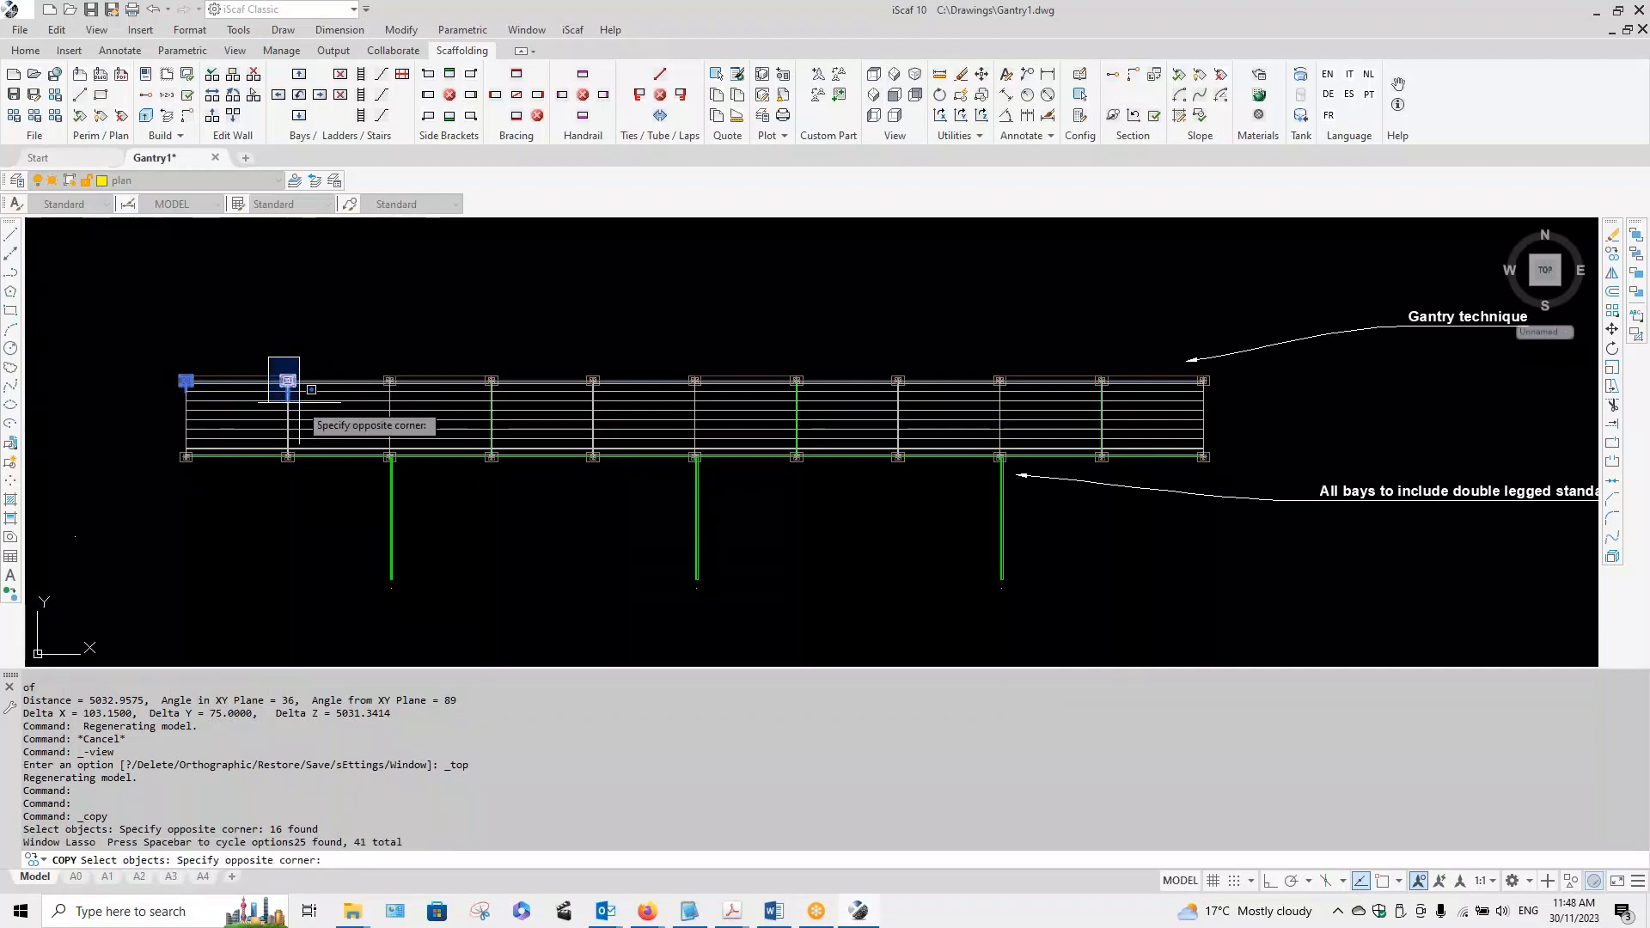
pyautogui.click(301, 401)
pyautogui.click(347, 357)
pyautogui.click(408, 404)
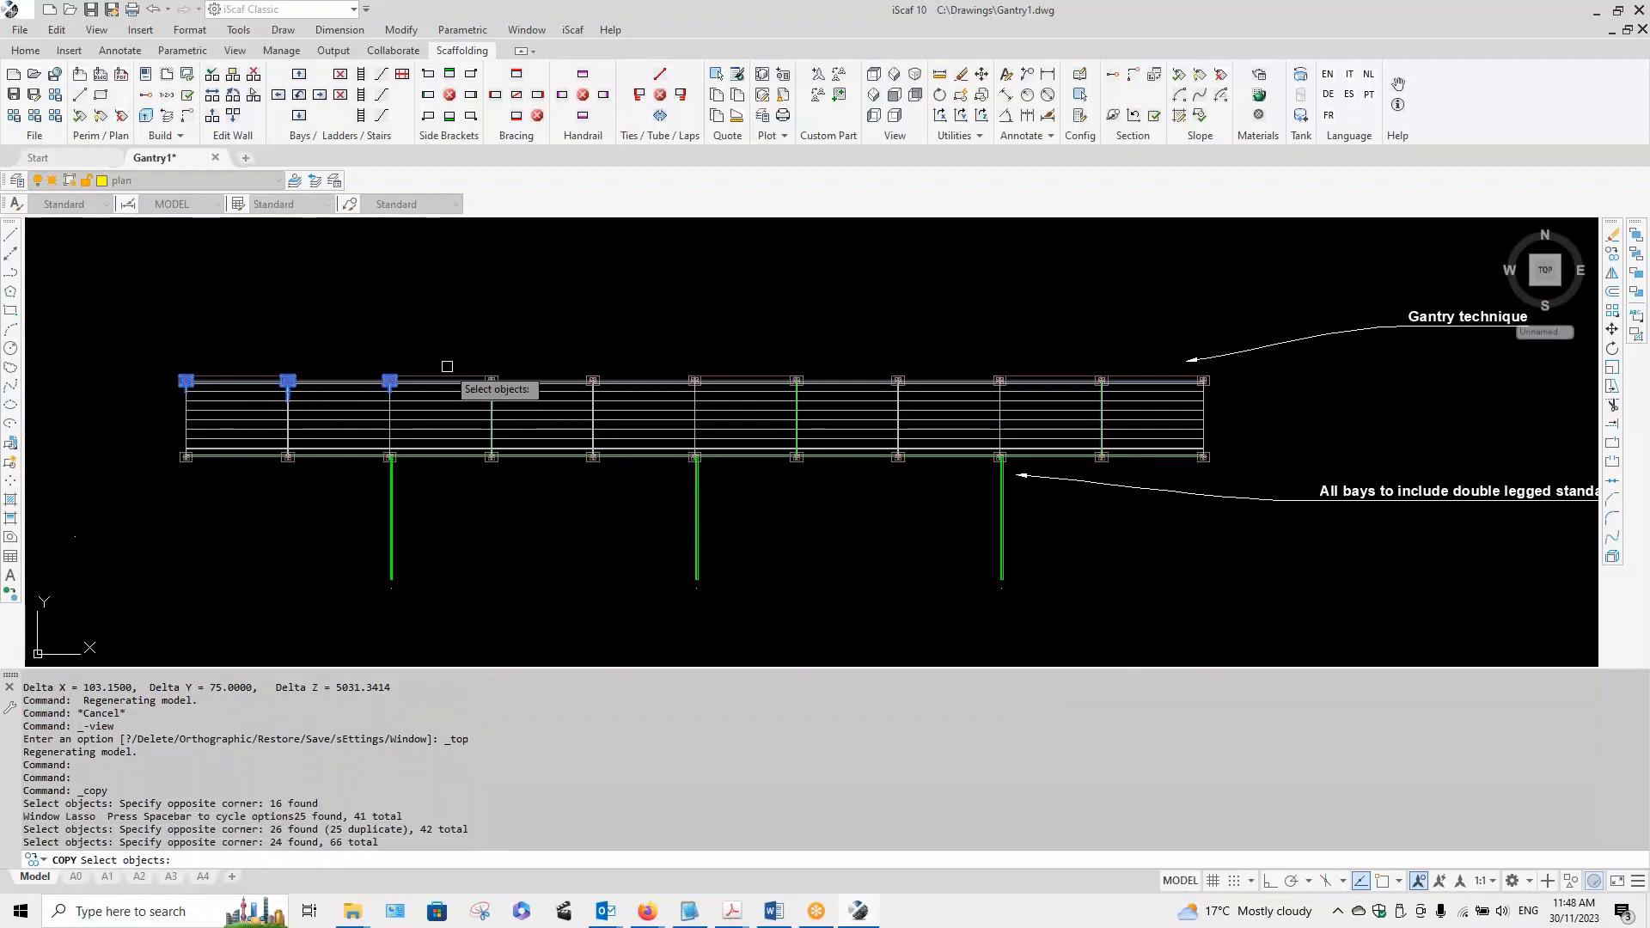
pyautogui.click(471, 361)
pyautogui.click(511, 399)
pyautogui.click(567, 361)
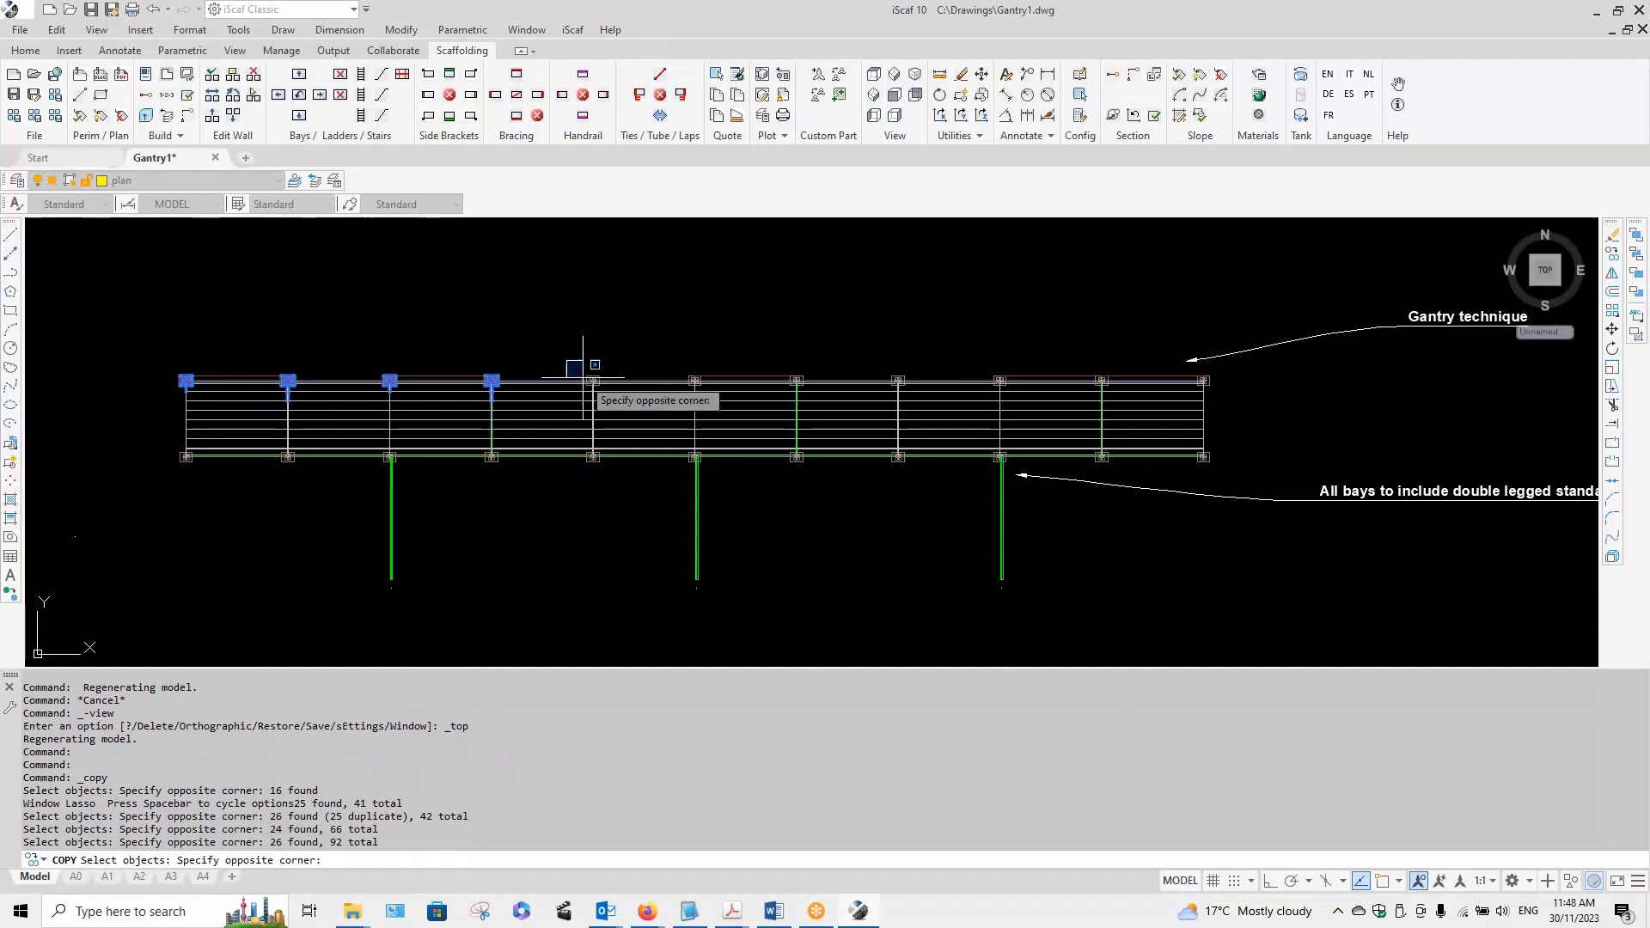
pyautogui.click(611, 398)
pyautogui.click(666, 362)
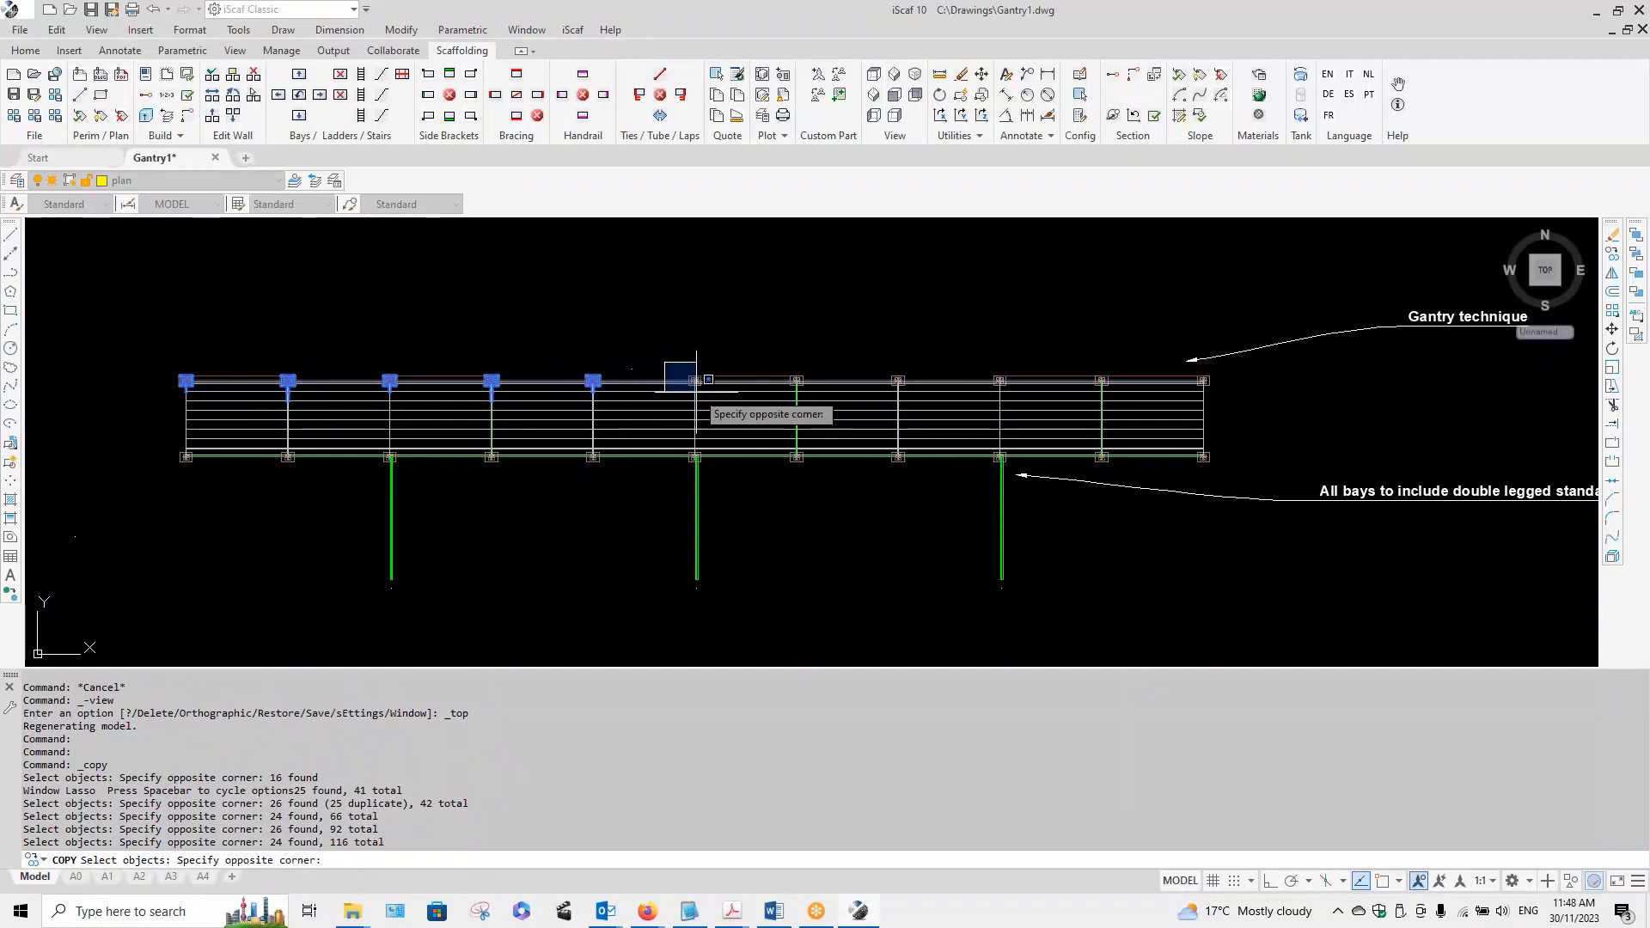
pyautogui.click(718, 396)
pyautogui.click(770, 363)
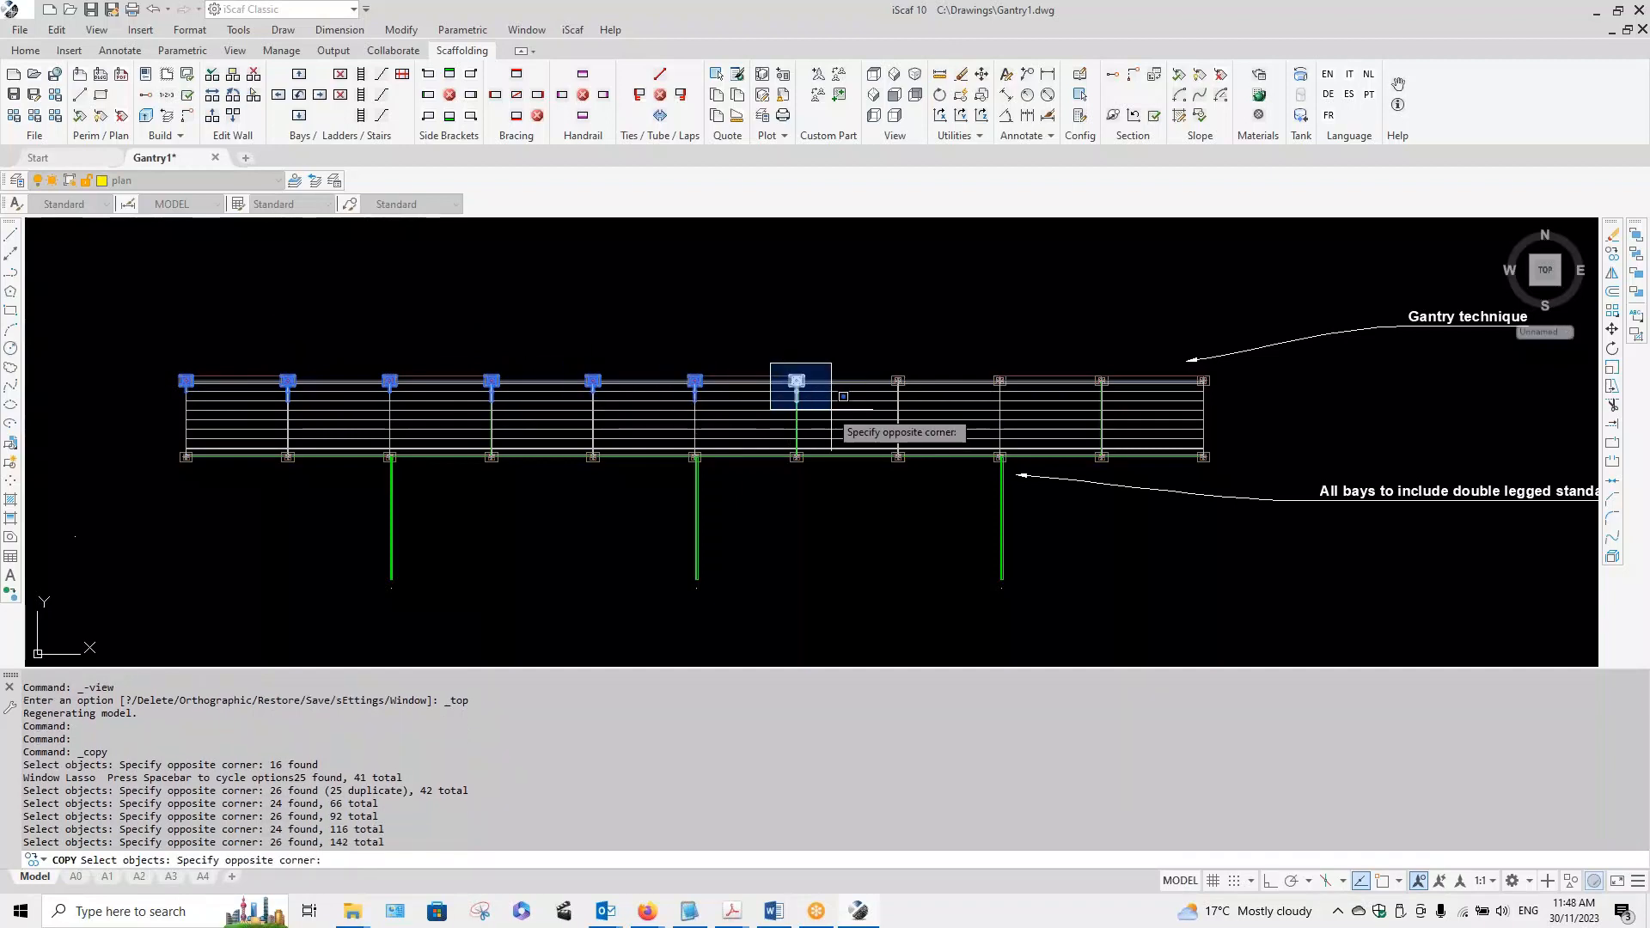
pyautogui.click(840, 409)
pyautogui.click(866, 364)
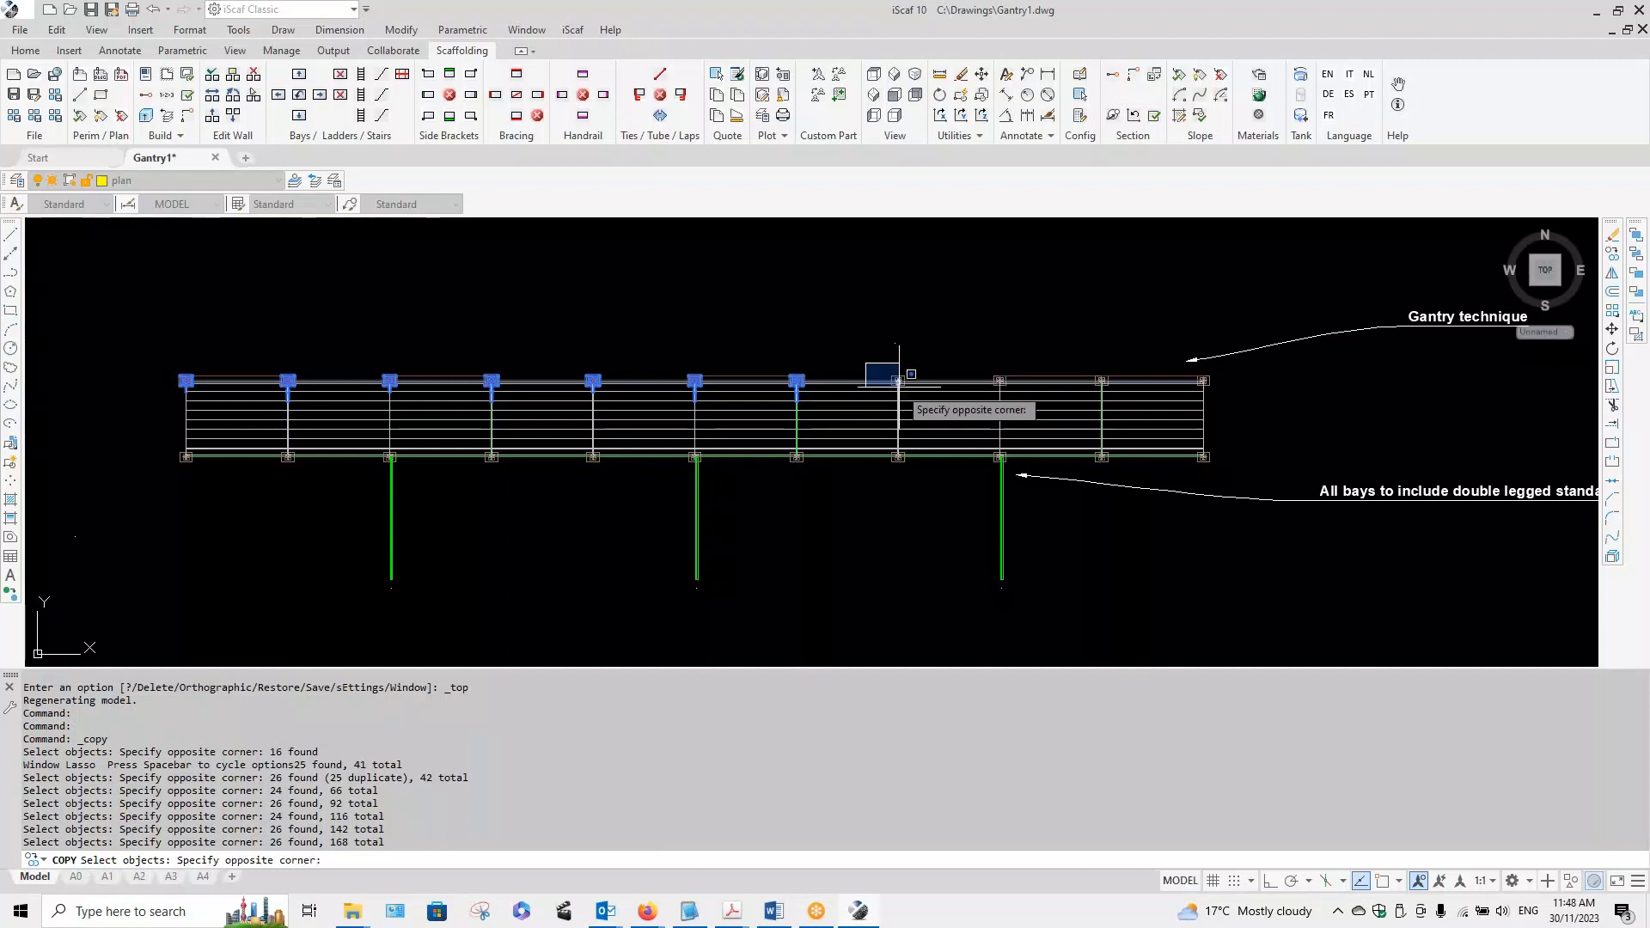
pyautogui.click(911, 397)
pyautogui.click(966, 363)
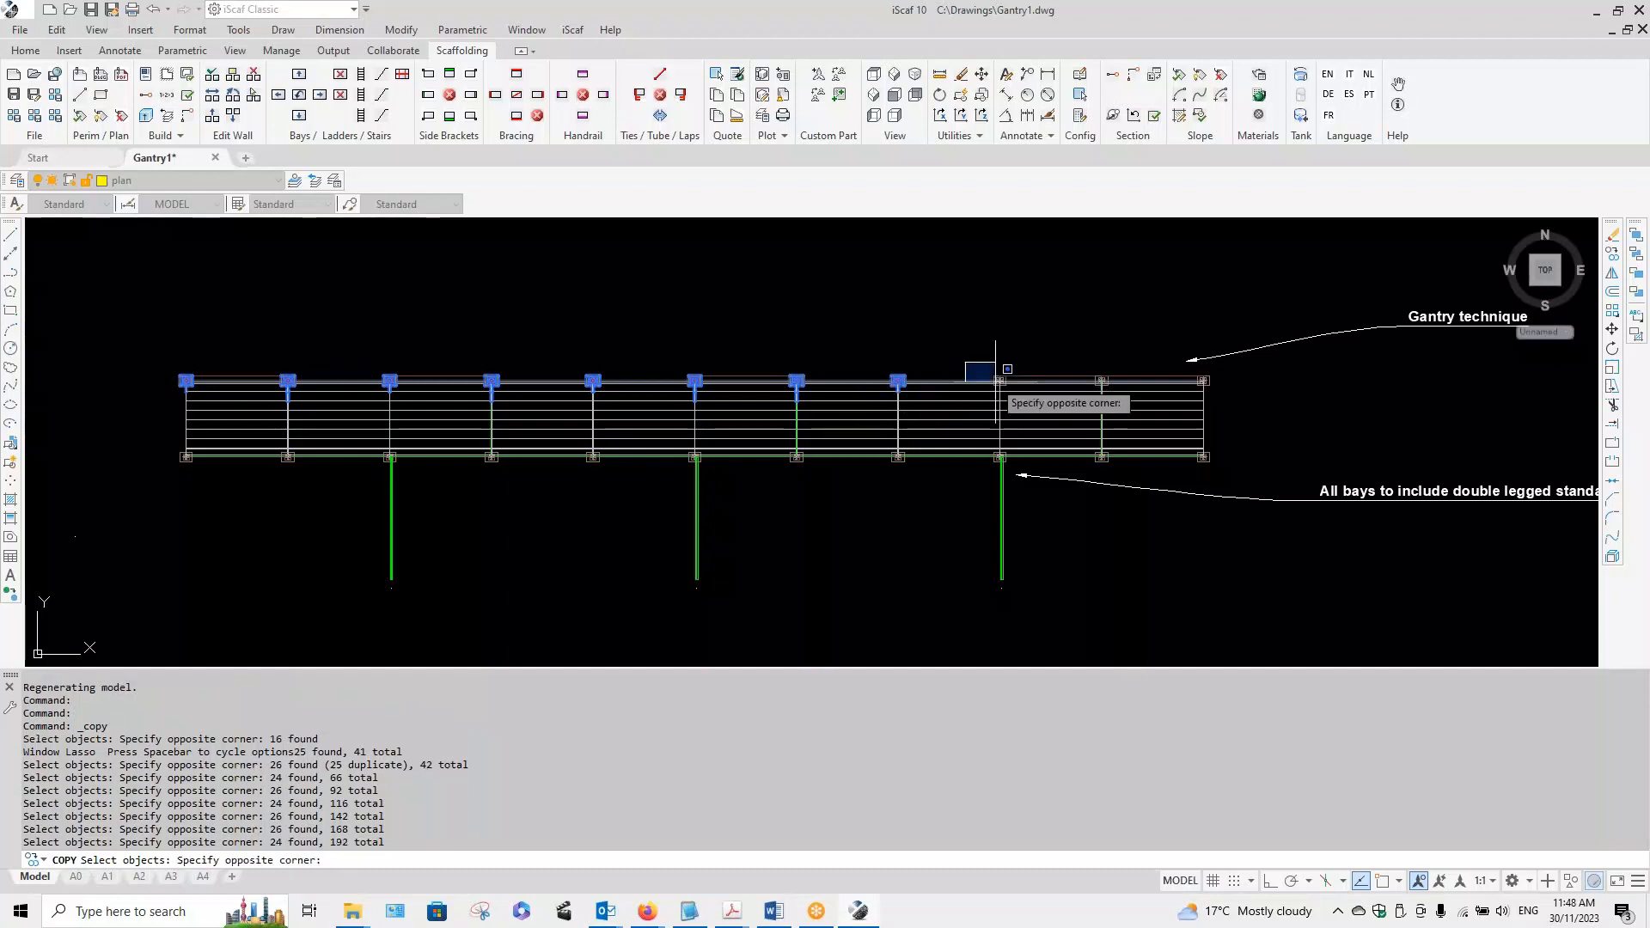
pyautogui.click(1010, 396)
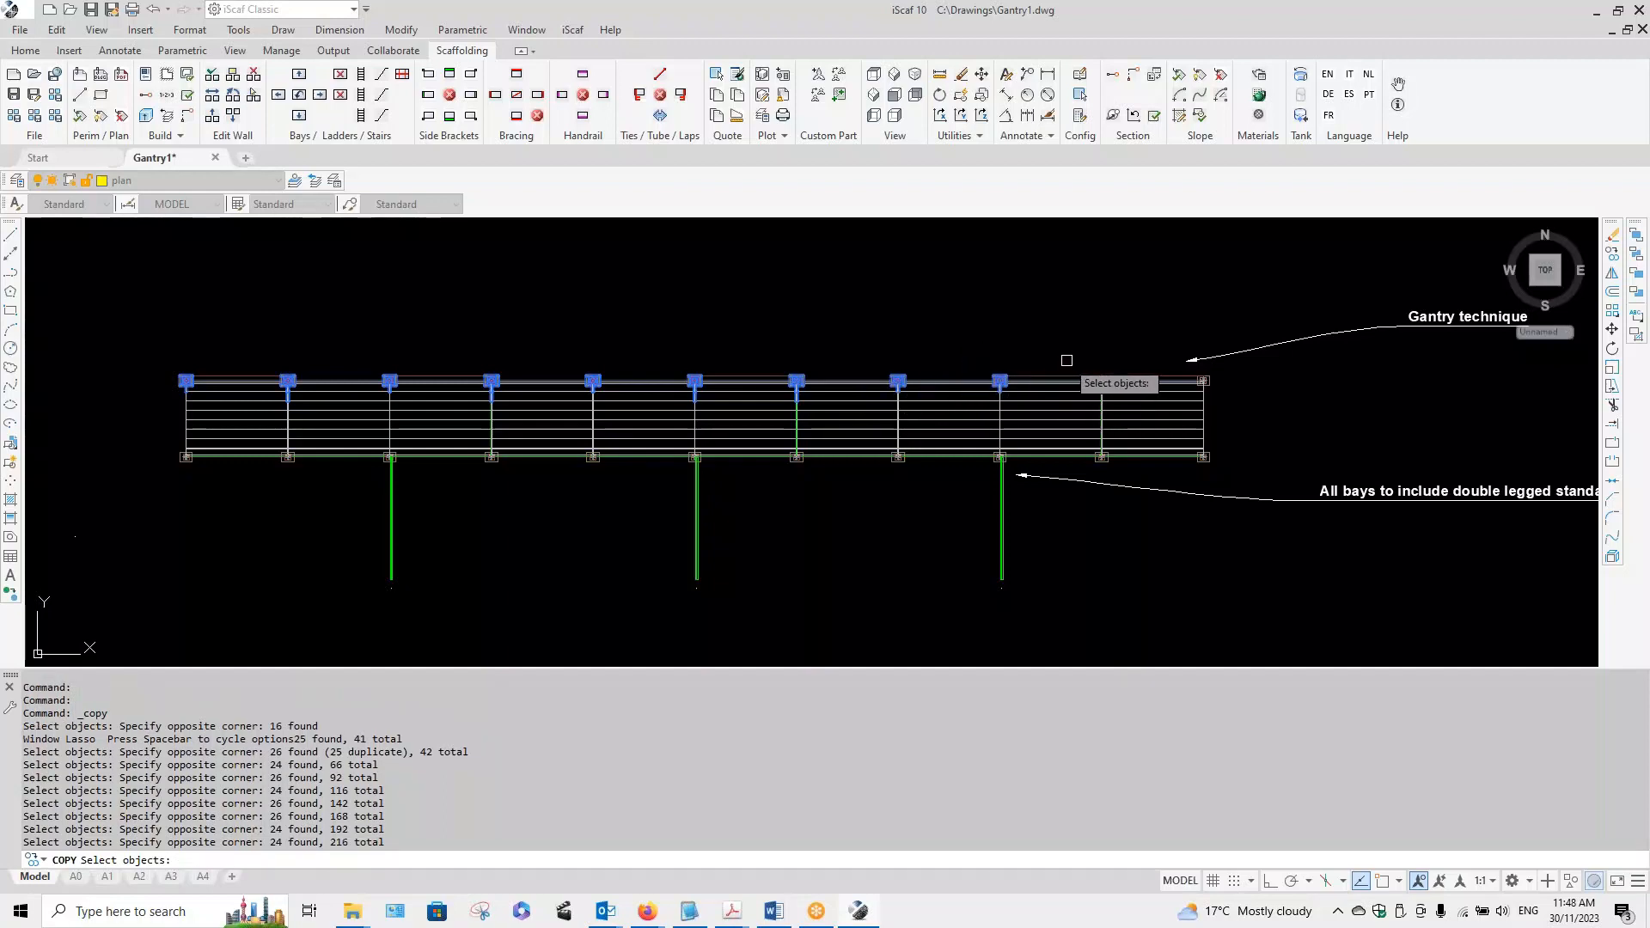
pyautogui.click(1066, 361)
pyautogui.click(1131, 387)
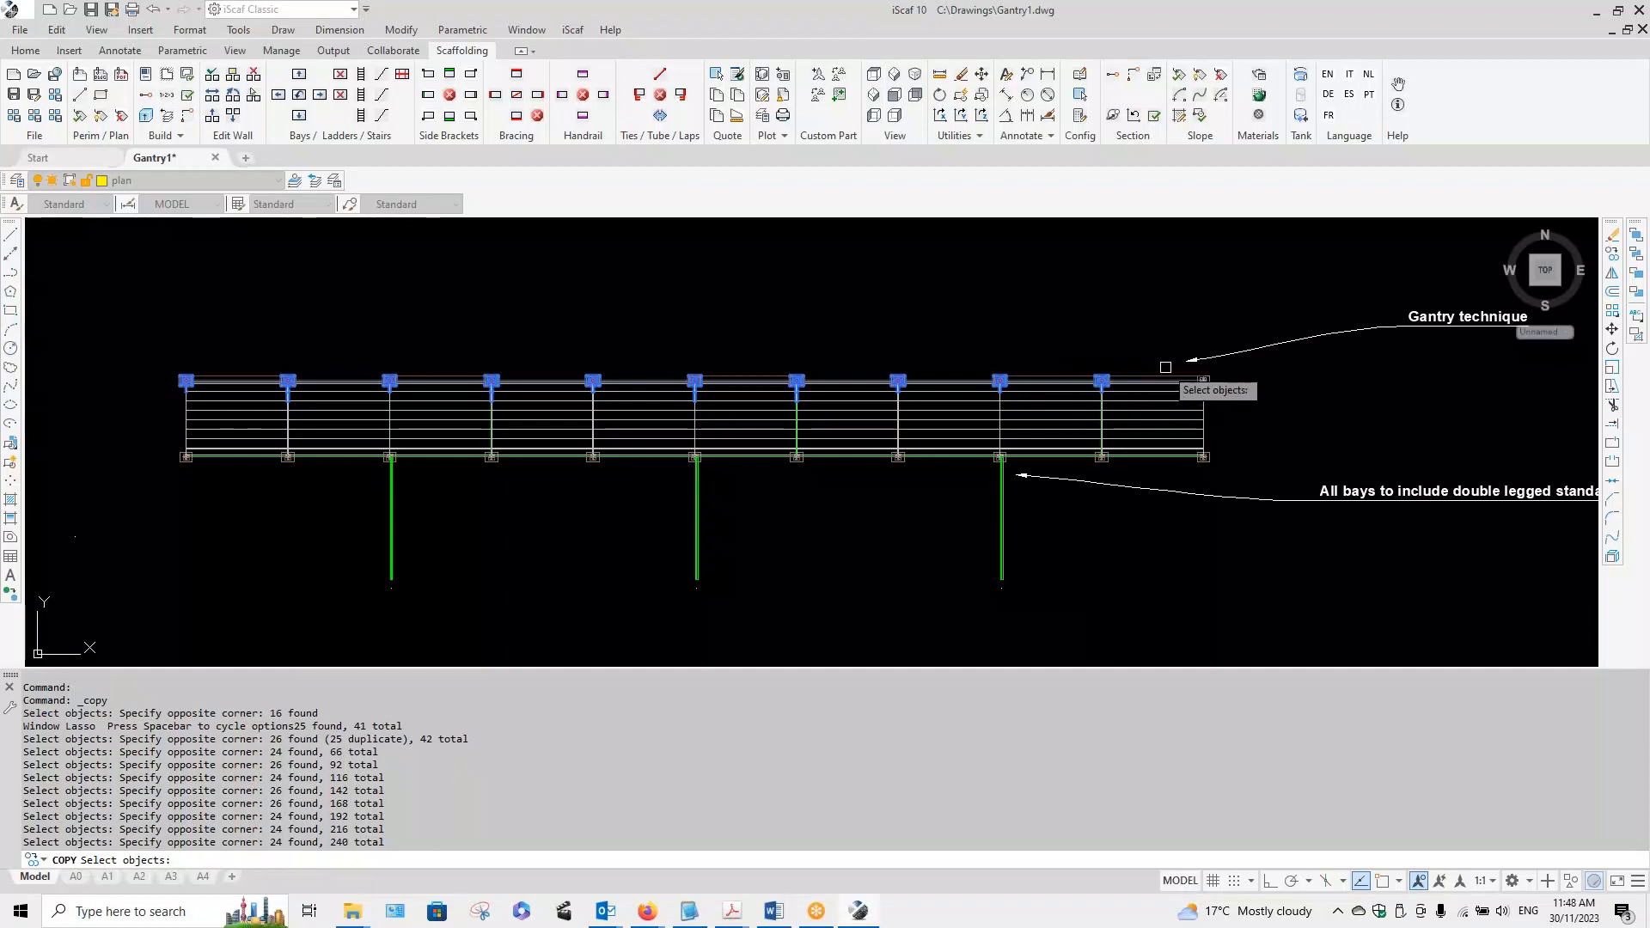
pyautogui.click(1173, 360)
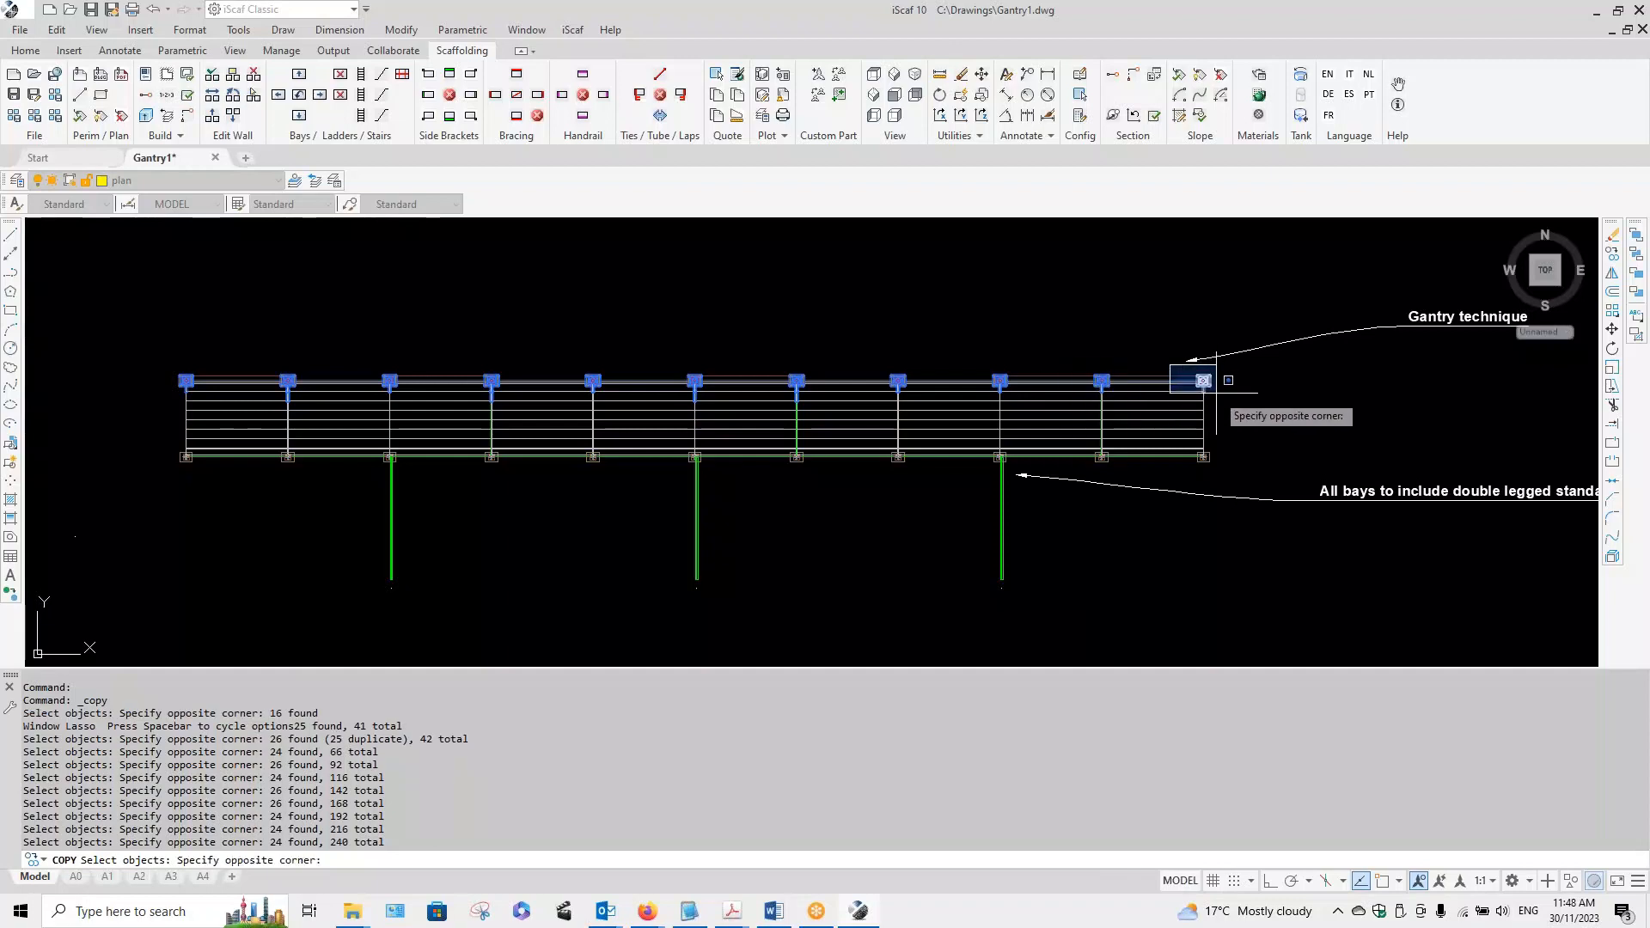
pyautogui.click(1227, 395)
# Step: Add all eleven standards along the wall's lower row in plan to the copy selection, window-selecting each one
pyautogui.click(136, 434)
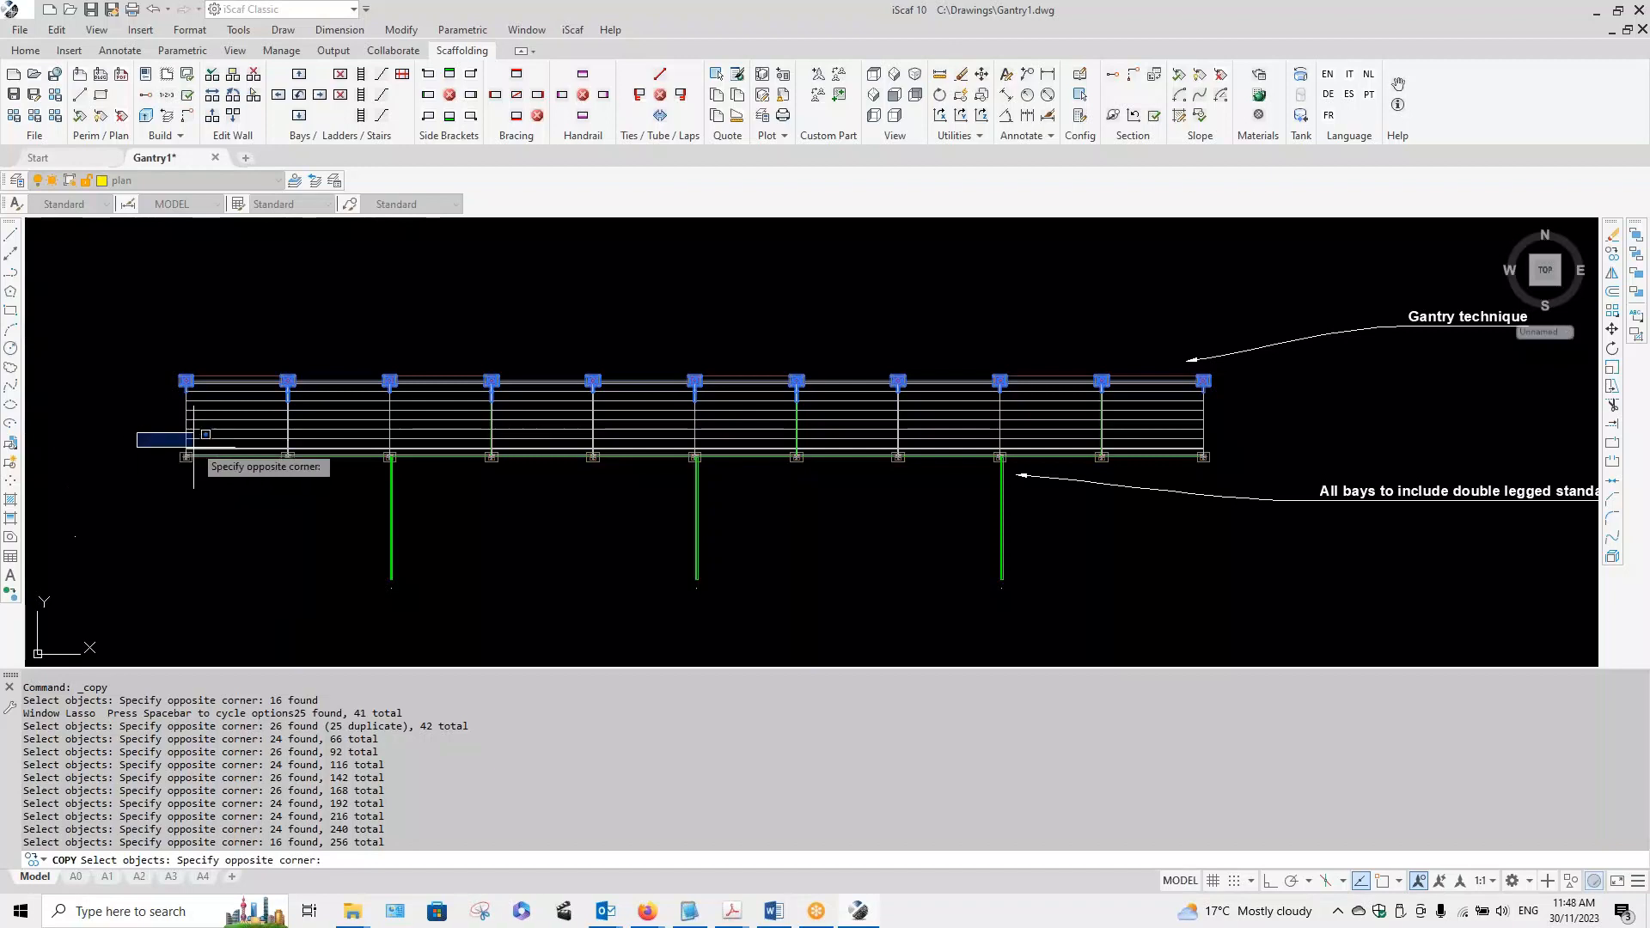
pyautogui.click(196, 472)
pyautogui.scroll(6, 266, 477)
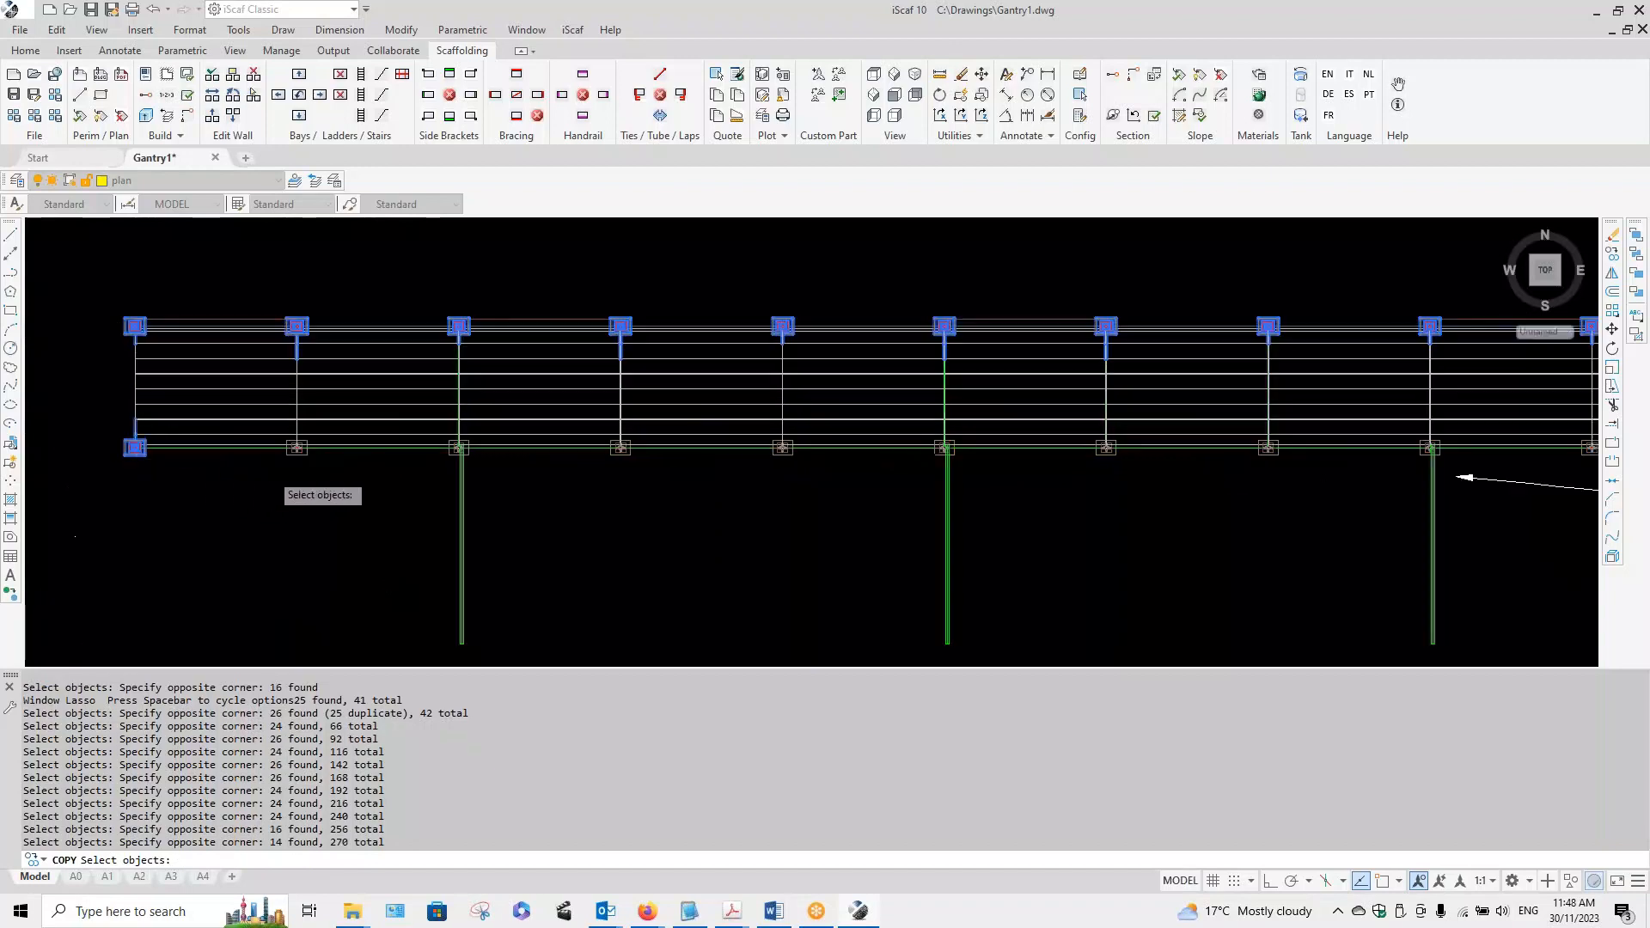
pyautogui.click(294, 353)
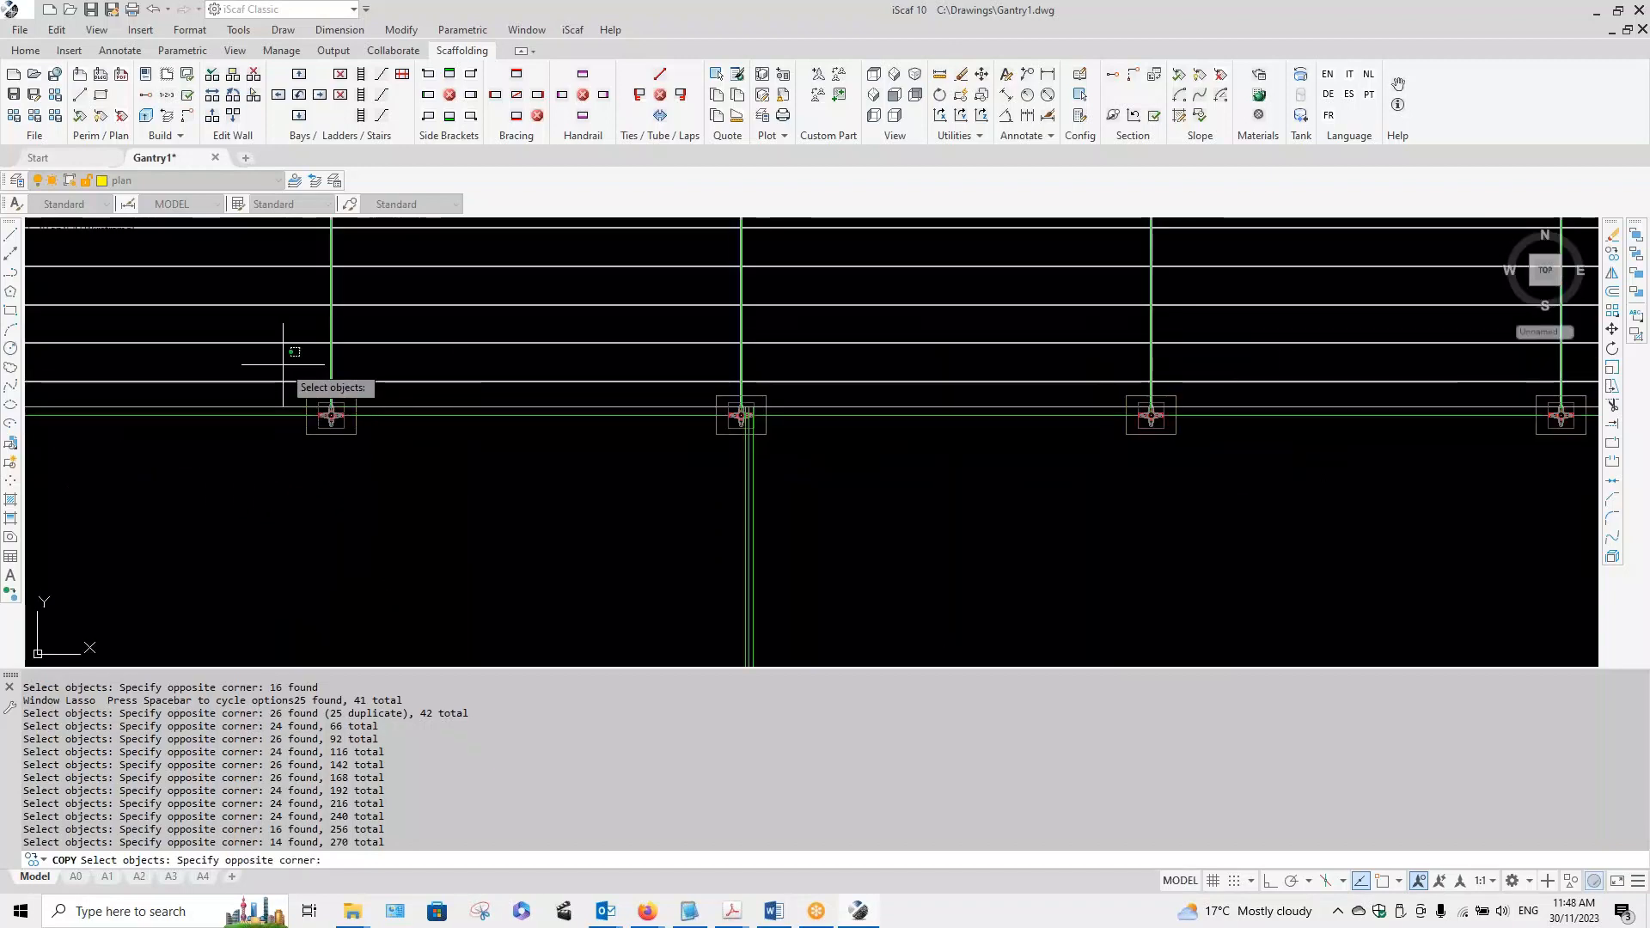
pyautogui.click(367, 445)
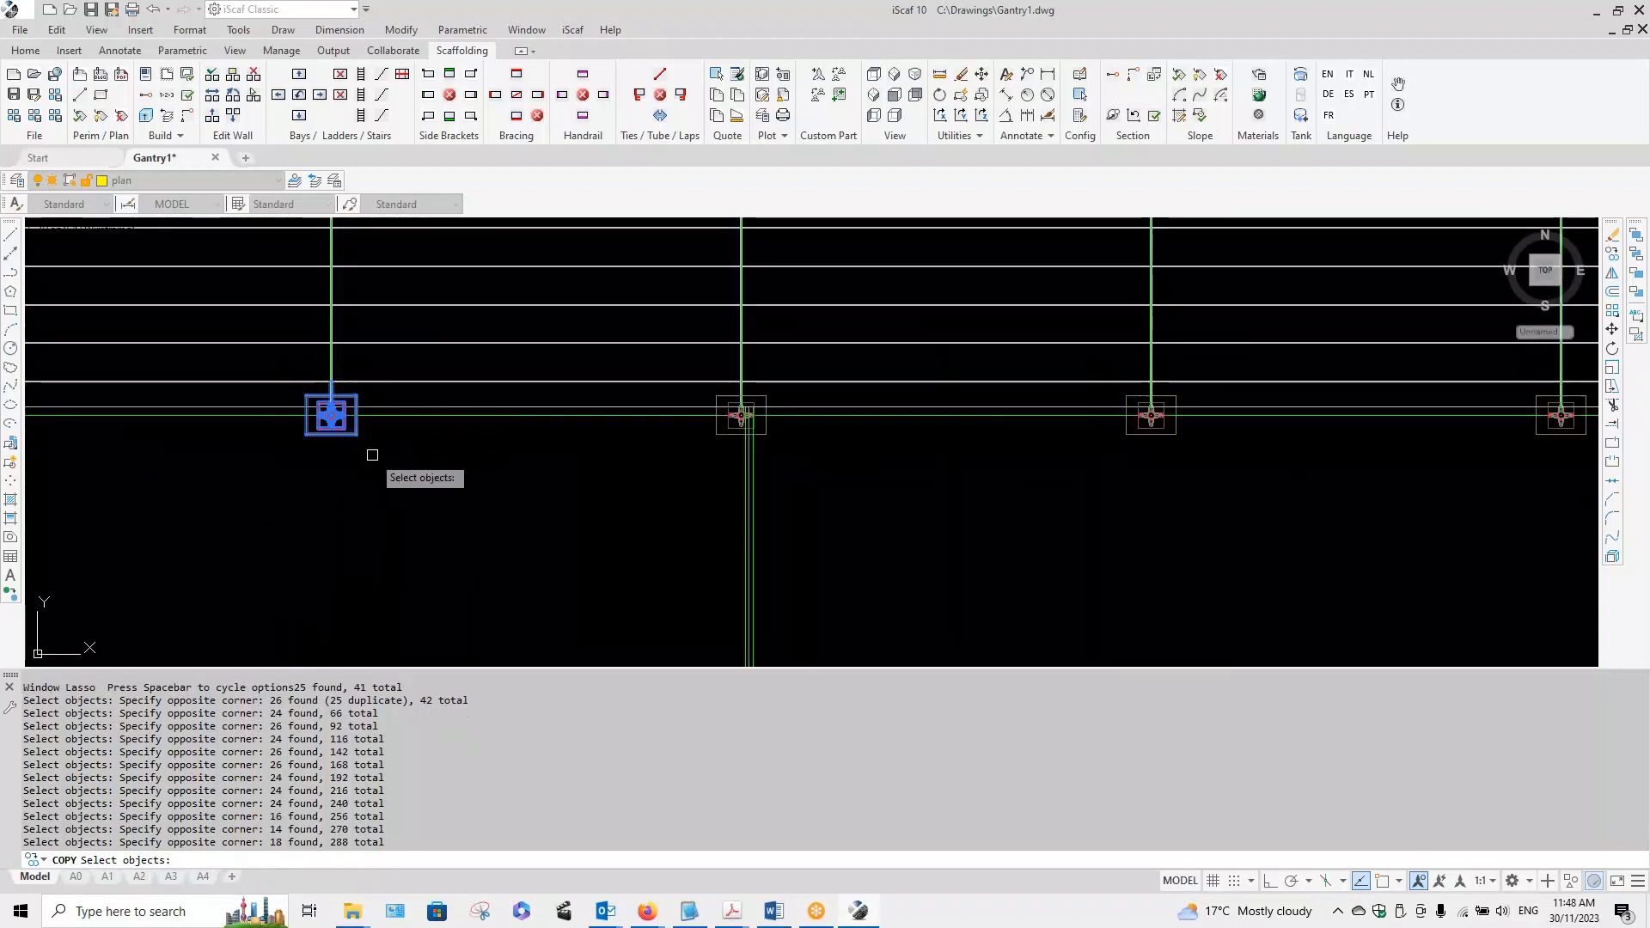
pyautogui.click(813, 455)
pyautogui.click(1055, 367)
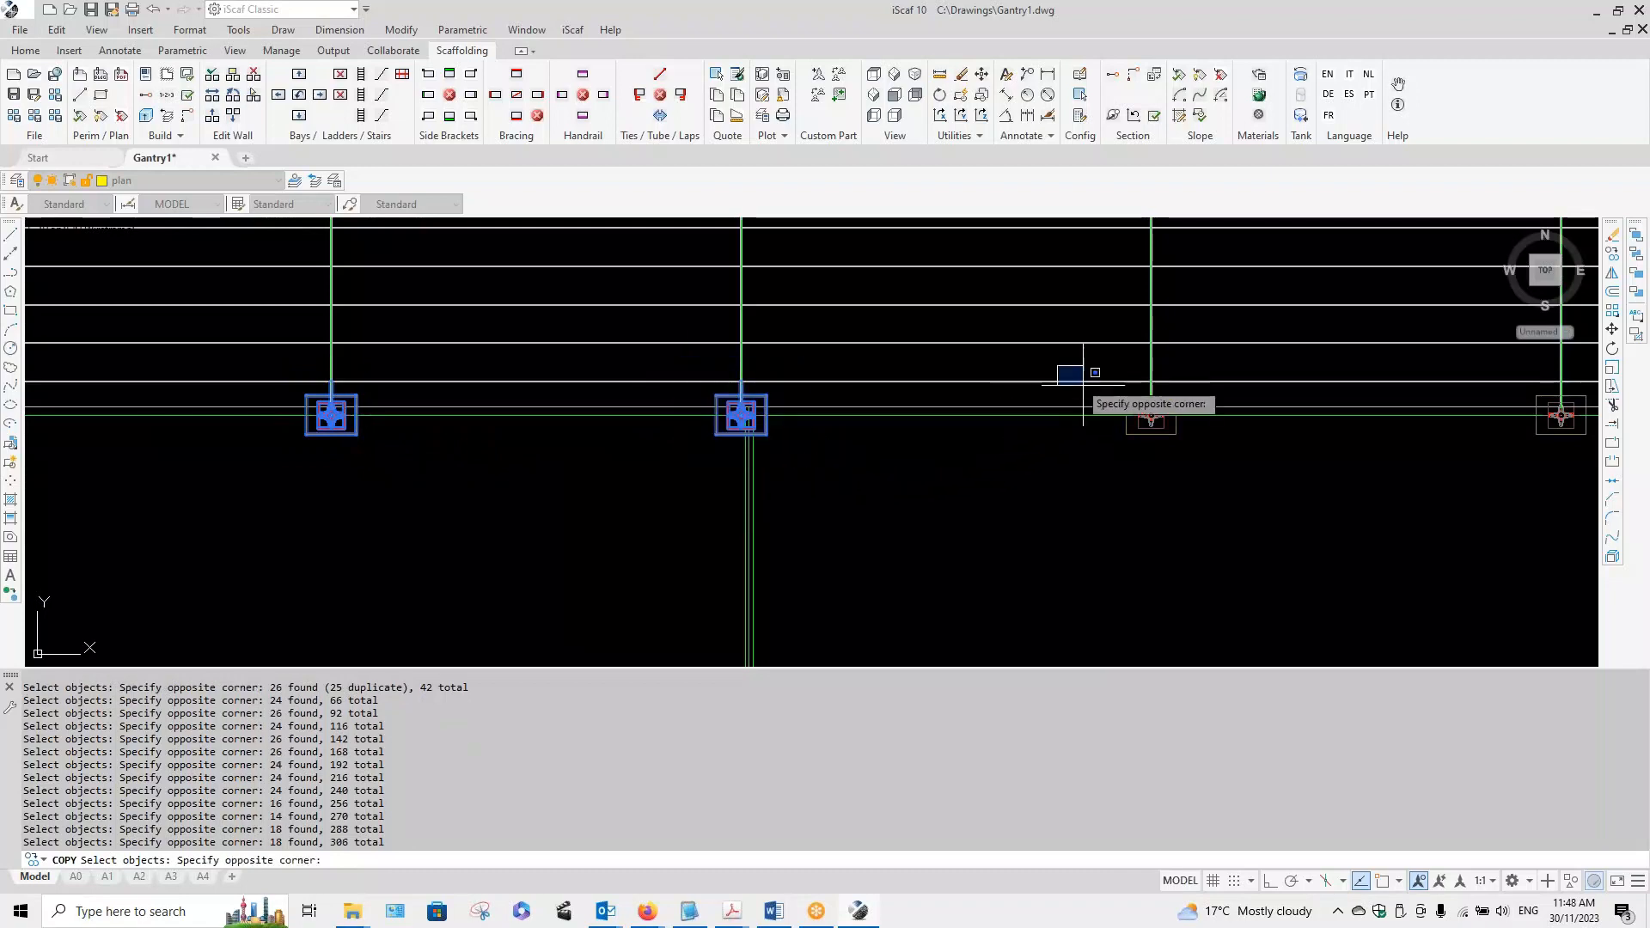
pyautogui.click(1205, 471)
pyautogui.moveTo(1172, 502)
pyautogui.mouseDown(button='middle')
pyautogui.moveTo(1079, 527)
pyautogui.moveTo(184, 500)
pyautogui.mouseUp(button='middle')
pyautogui.click(488, 370)
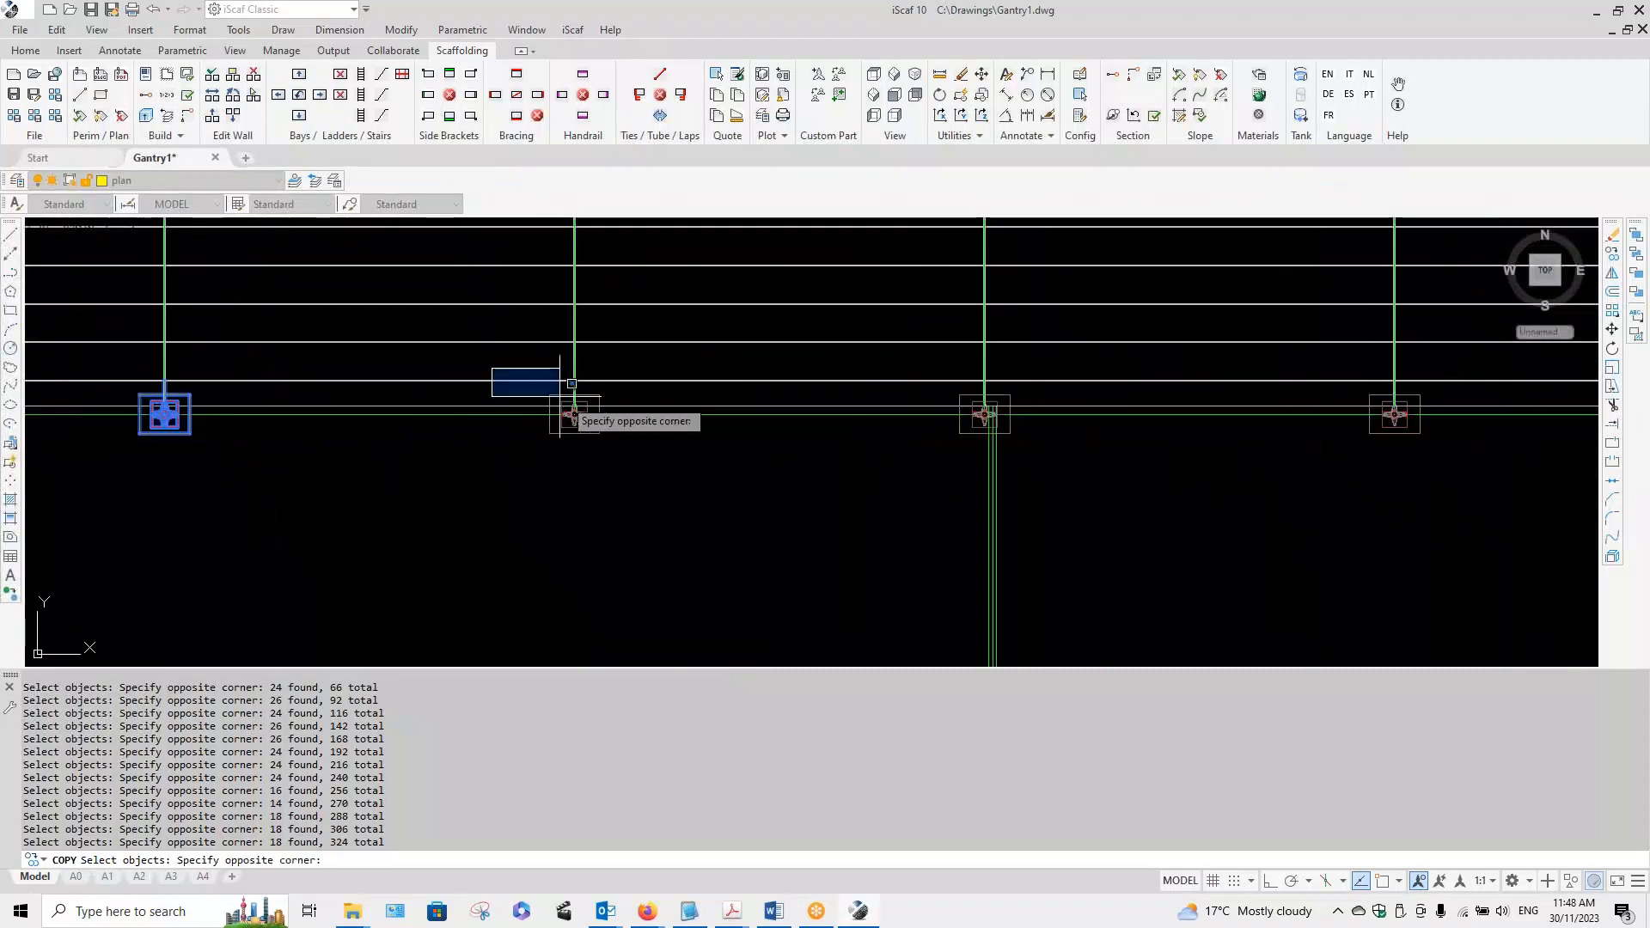
pyautogui.click(647, 471)
pyautogui.click(914, 367)
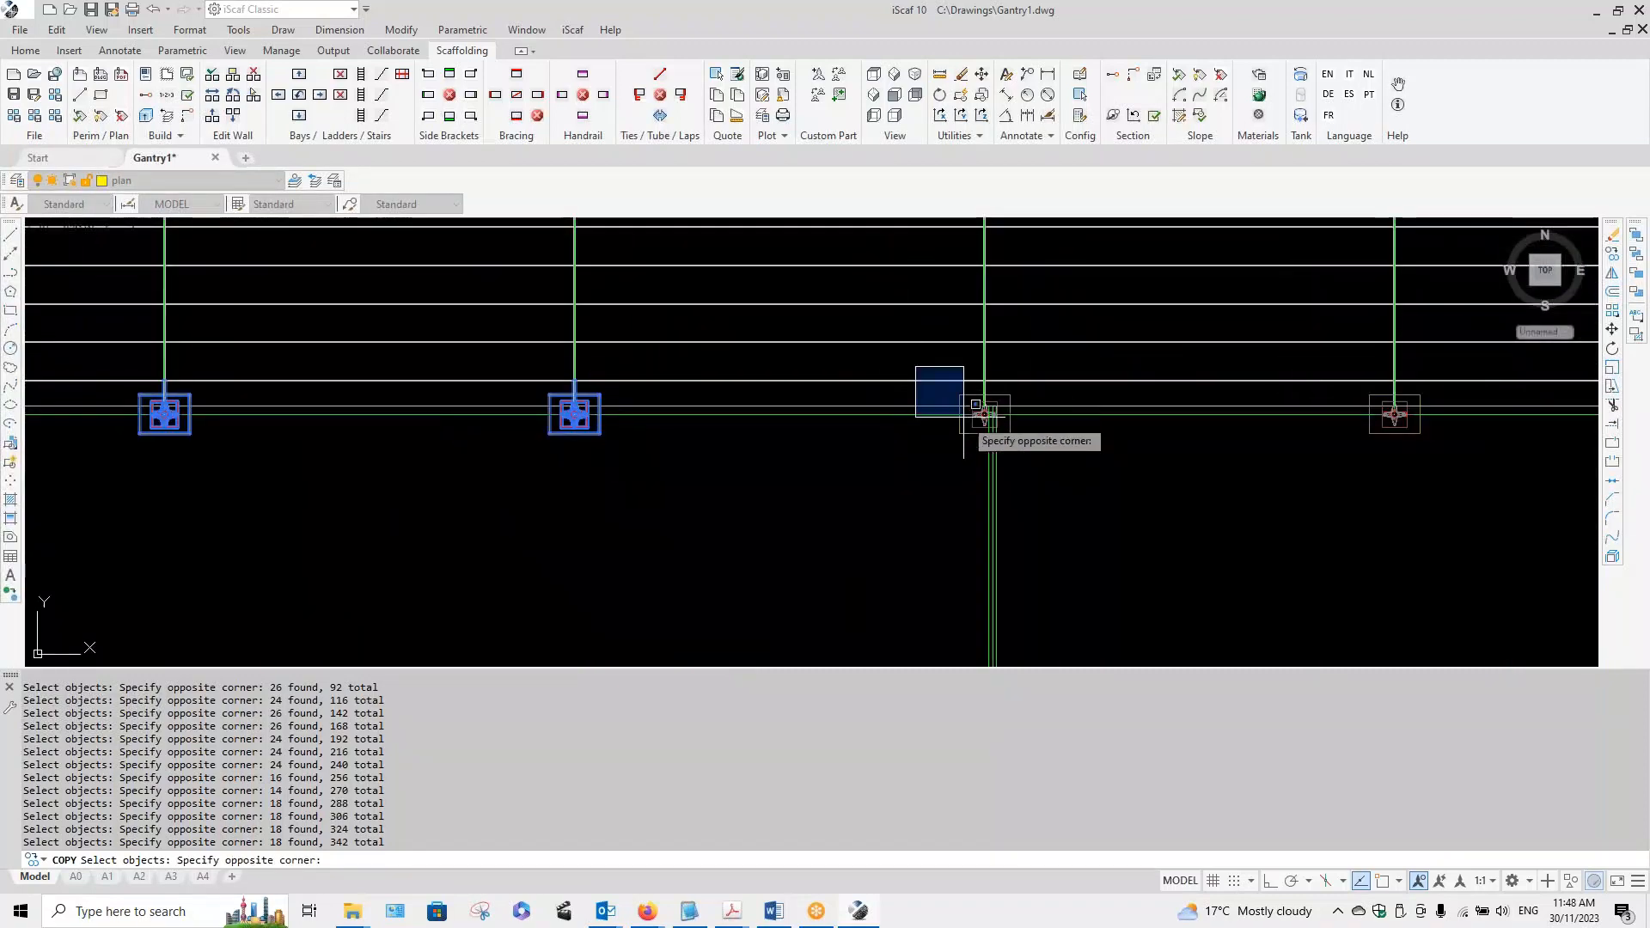
pyautogui.click(1024, 471)
pyautogui.moveTo(864, 507)
pyautogui.mouseDown(button='middle')
pyautogui.moveTo(693, 519)
pyautogui.moveTo(721, 521)
pyautogui.mouseUp(button='middle')
pyautogui.click(797, 382)
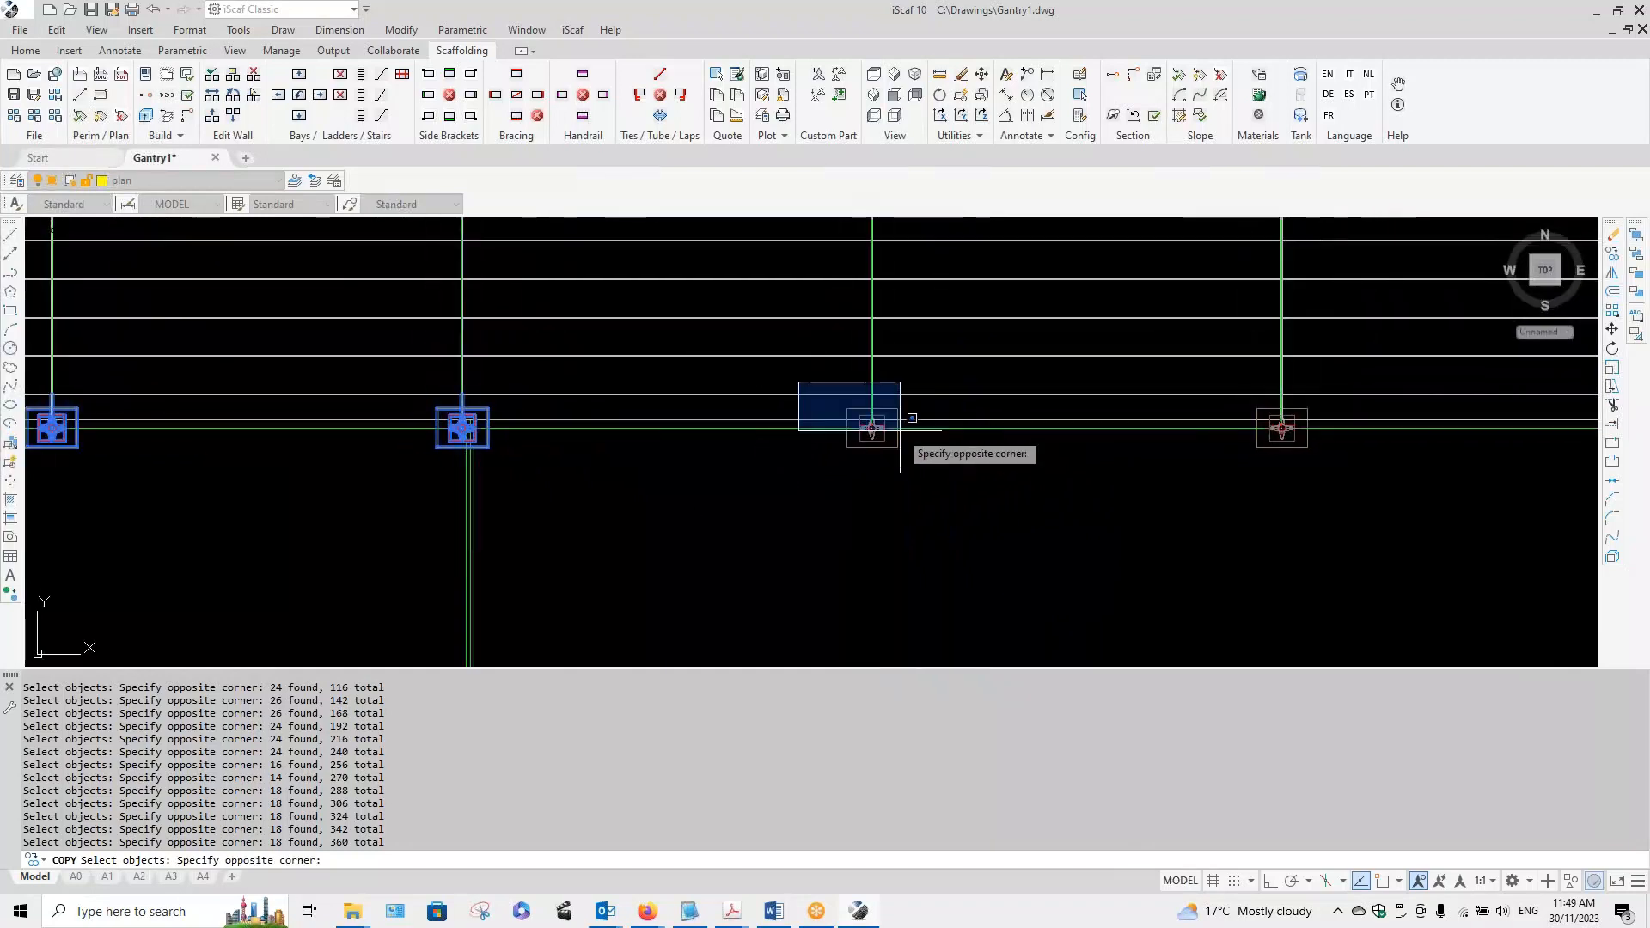
pyautogui.click(935, 475)
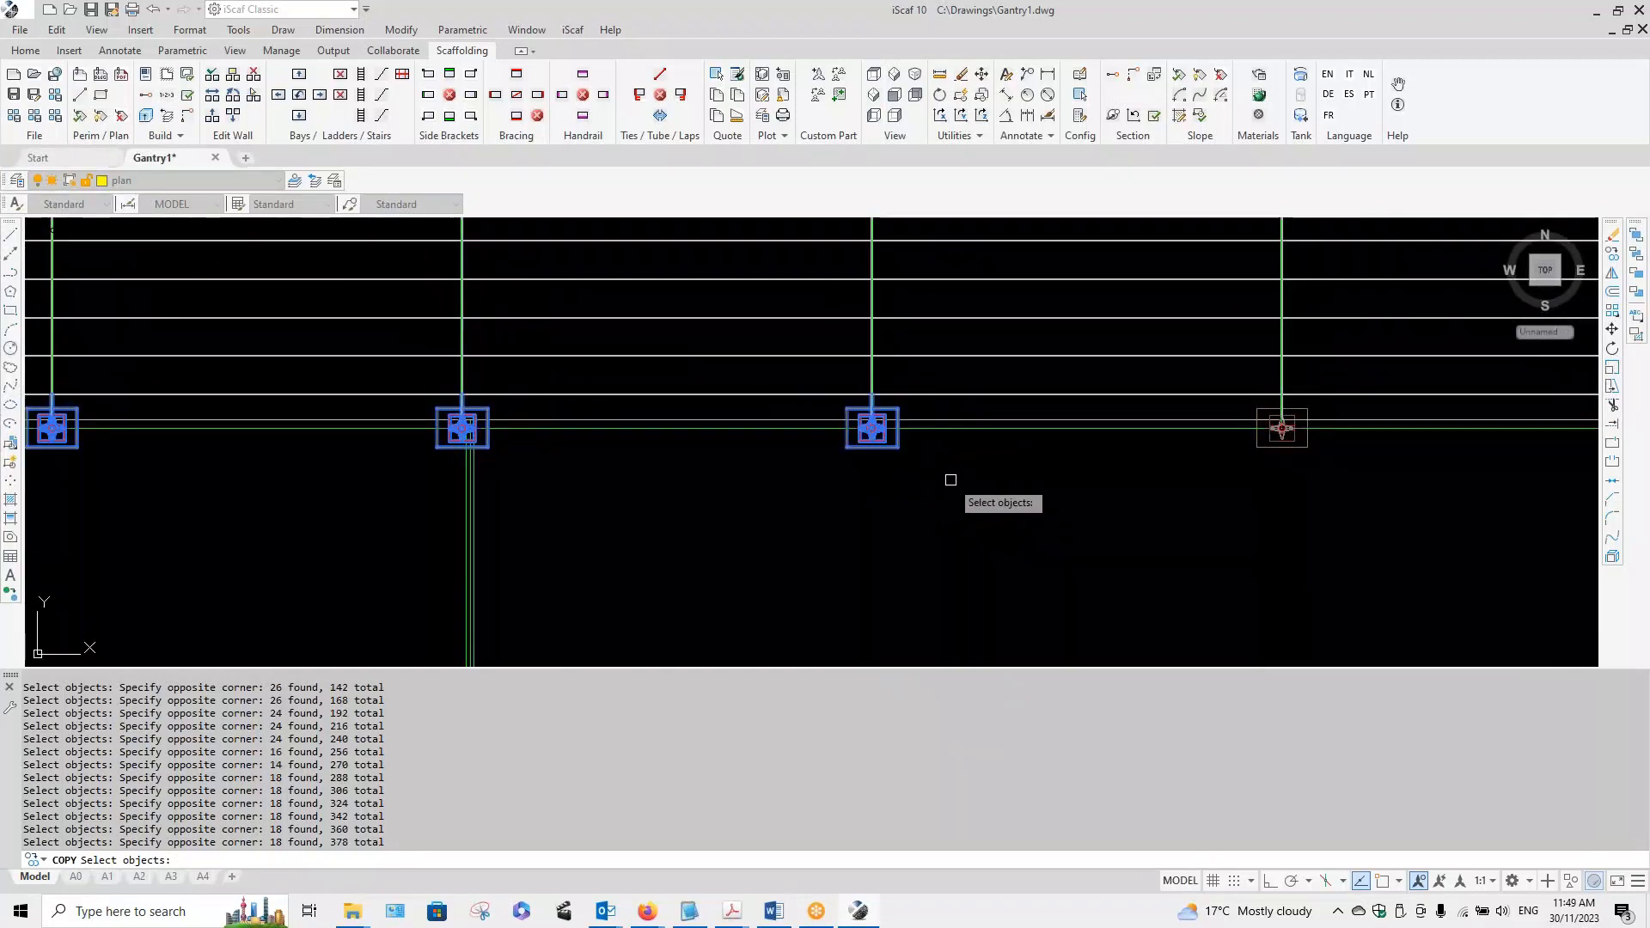
pyautogui.click(1191, 376)
pyautogui.click(1331, 474)
pyautogui.scroll(-4, 1248, 505)
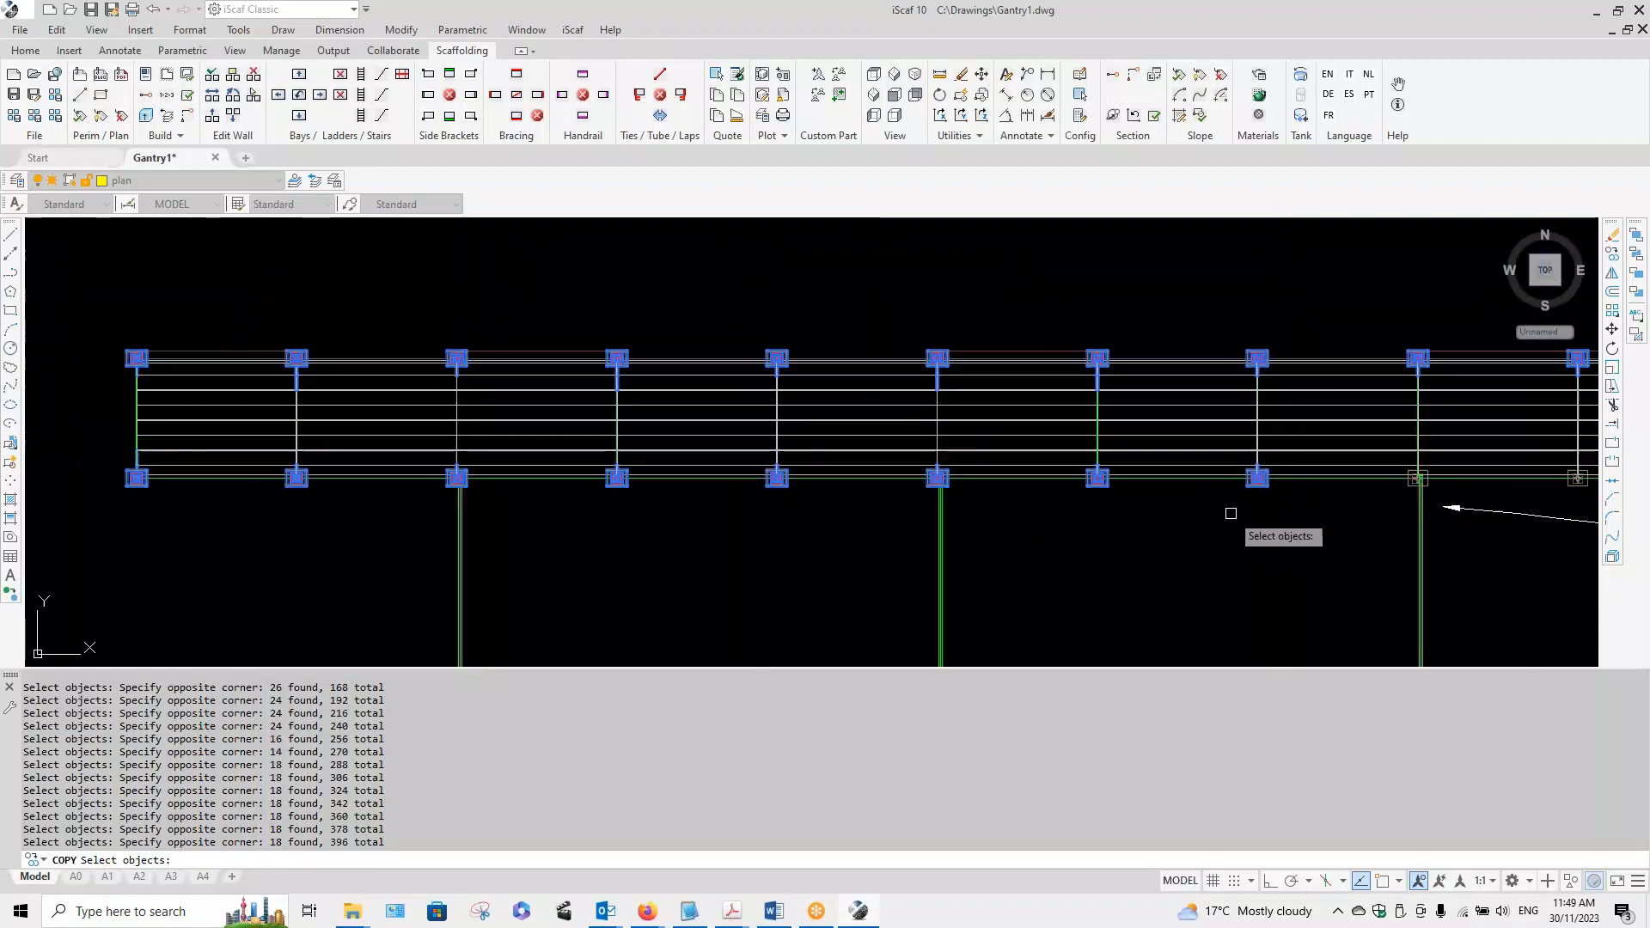
pyautogui.moveTo(1234, 533); pyautogui.dragTo(1116, 534, button='middle')
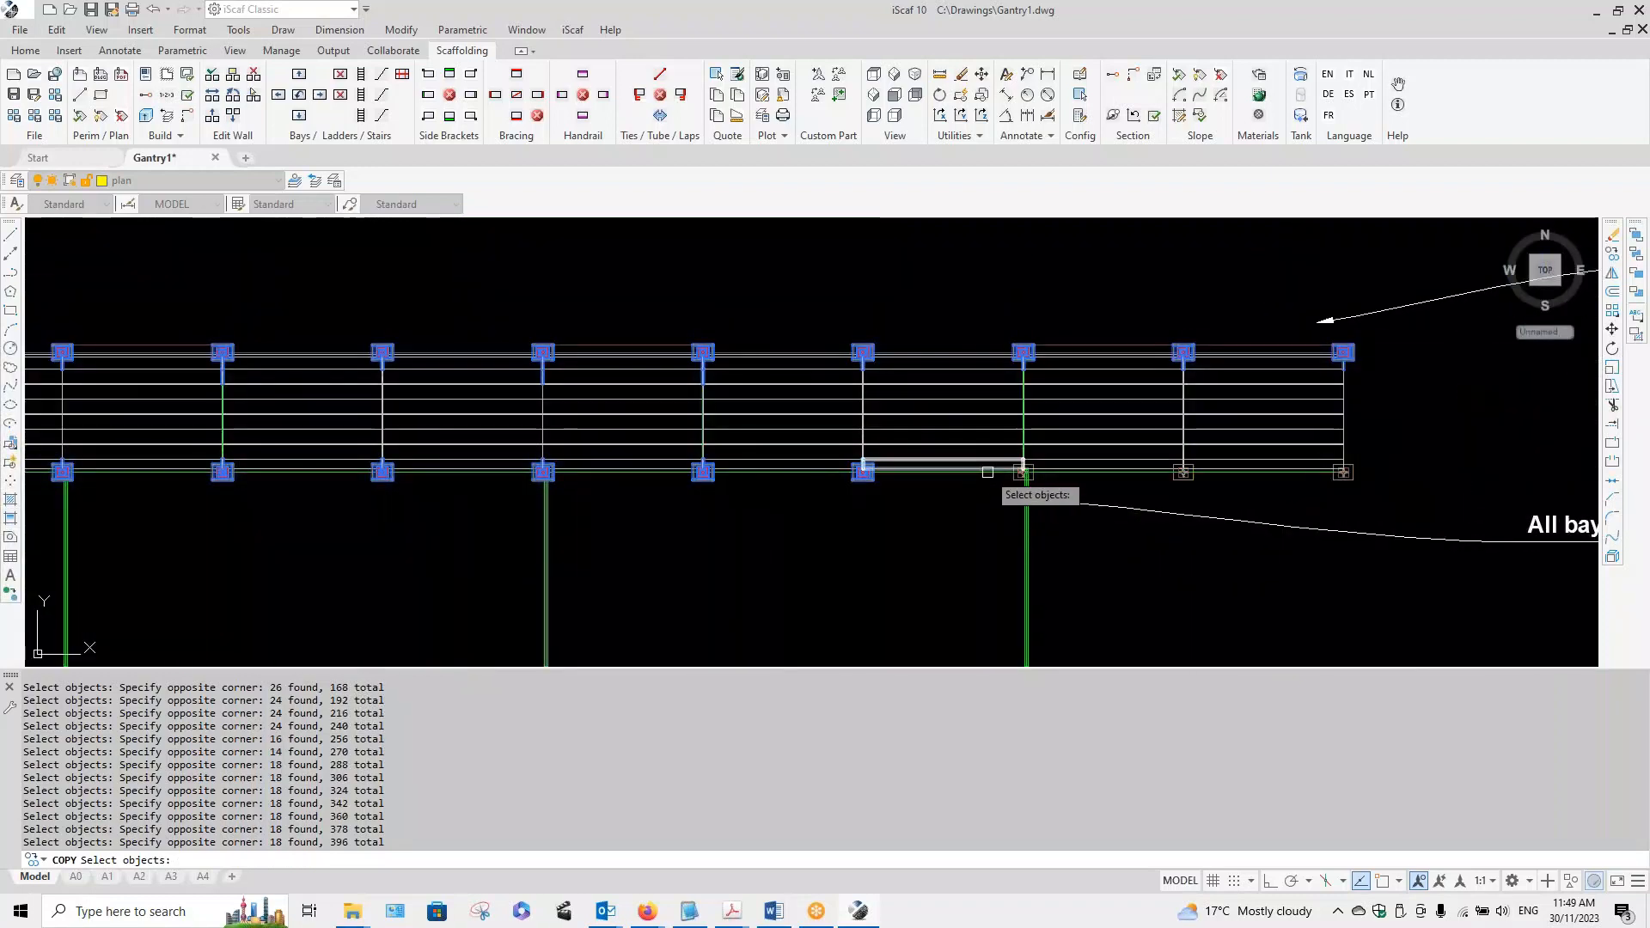
pyautogui.scroll(3, 998, 470)
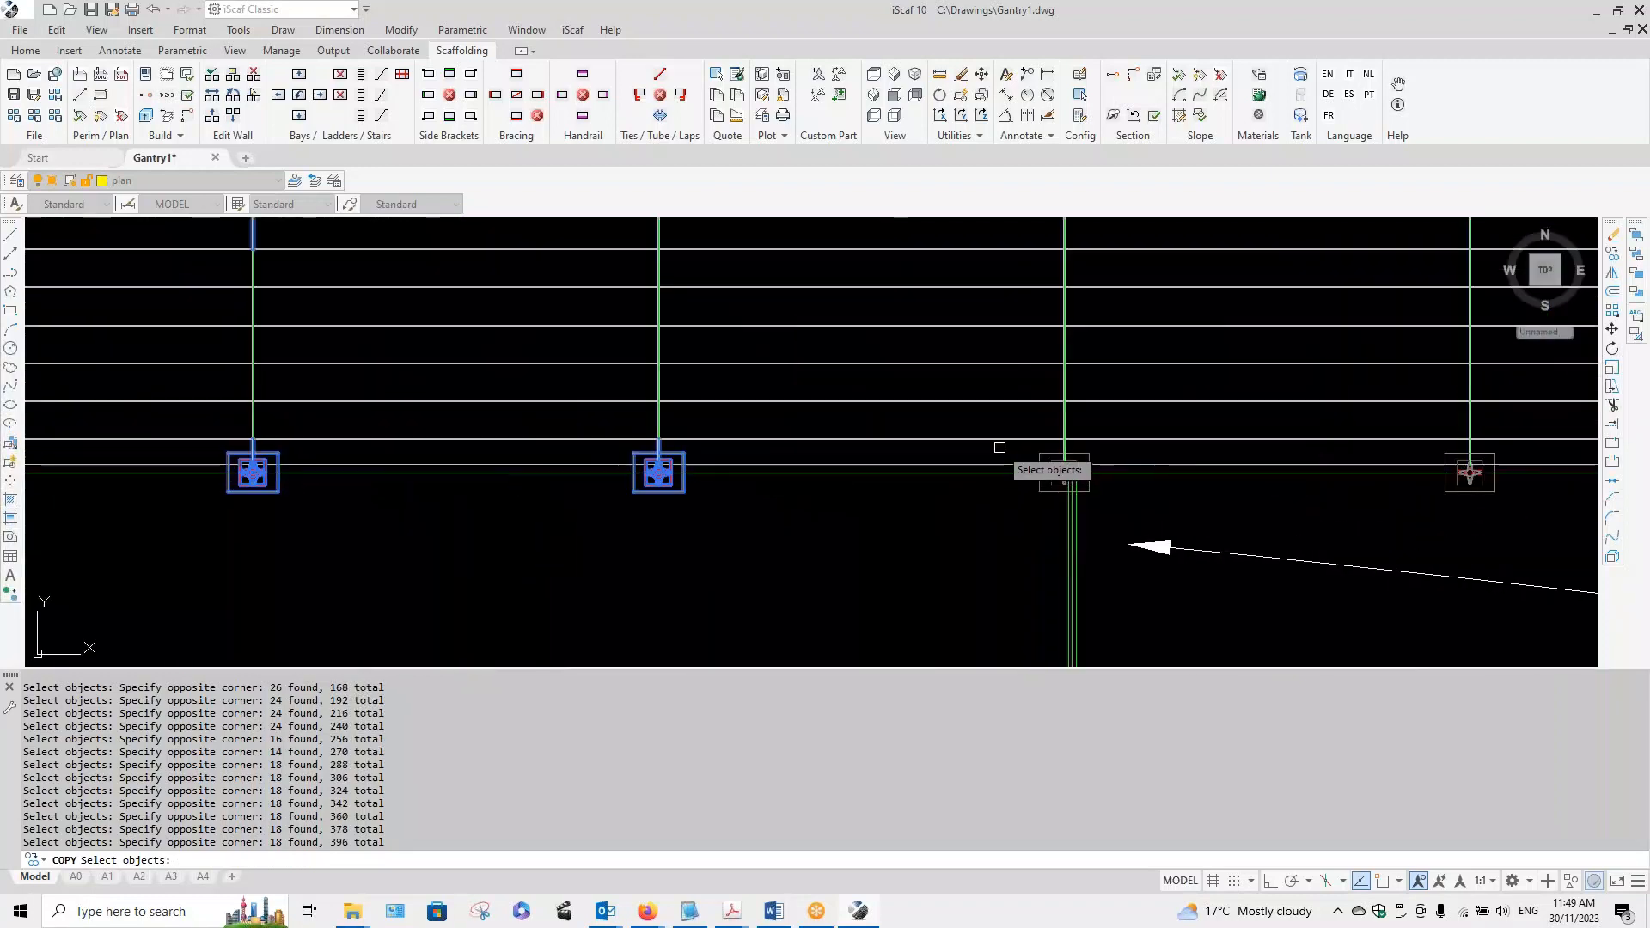
pyautogui.click(1000, 447)
pyautogui.click(1143, 492)
pyautogui.scroll(-3, 1154, 520)
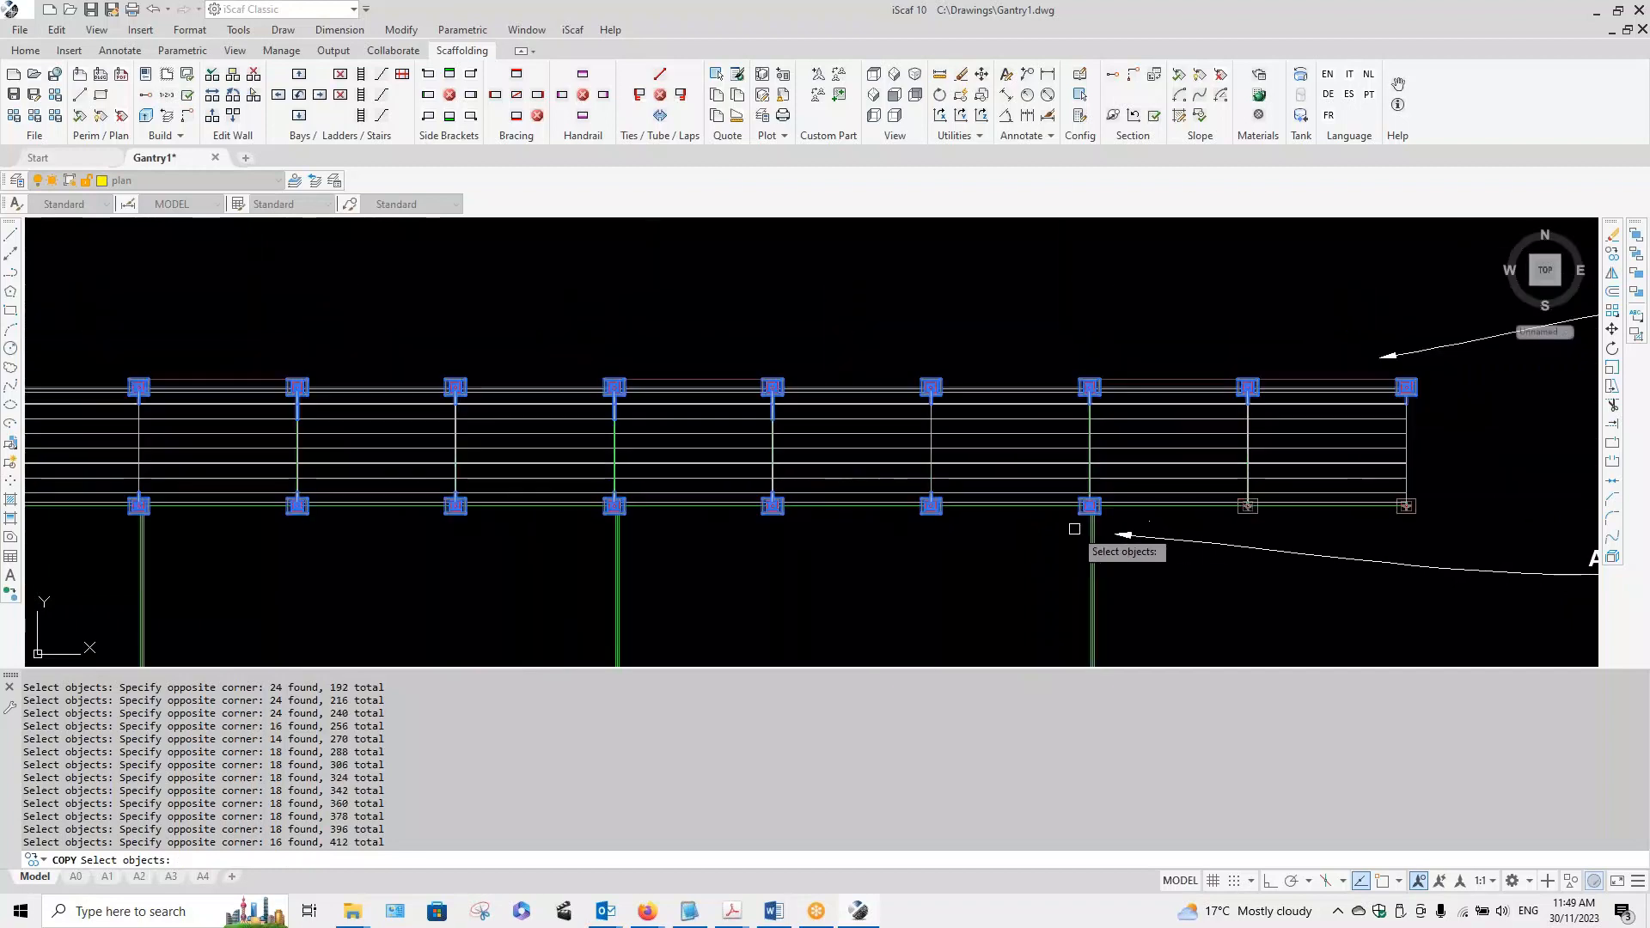
pyautogui.moveTo(1186, 527); pyautogui.dragTo(1001, 477, button='middle')
pyautogui.scroll(3, 1004, 478)
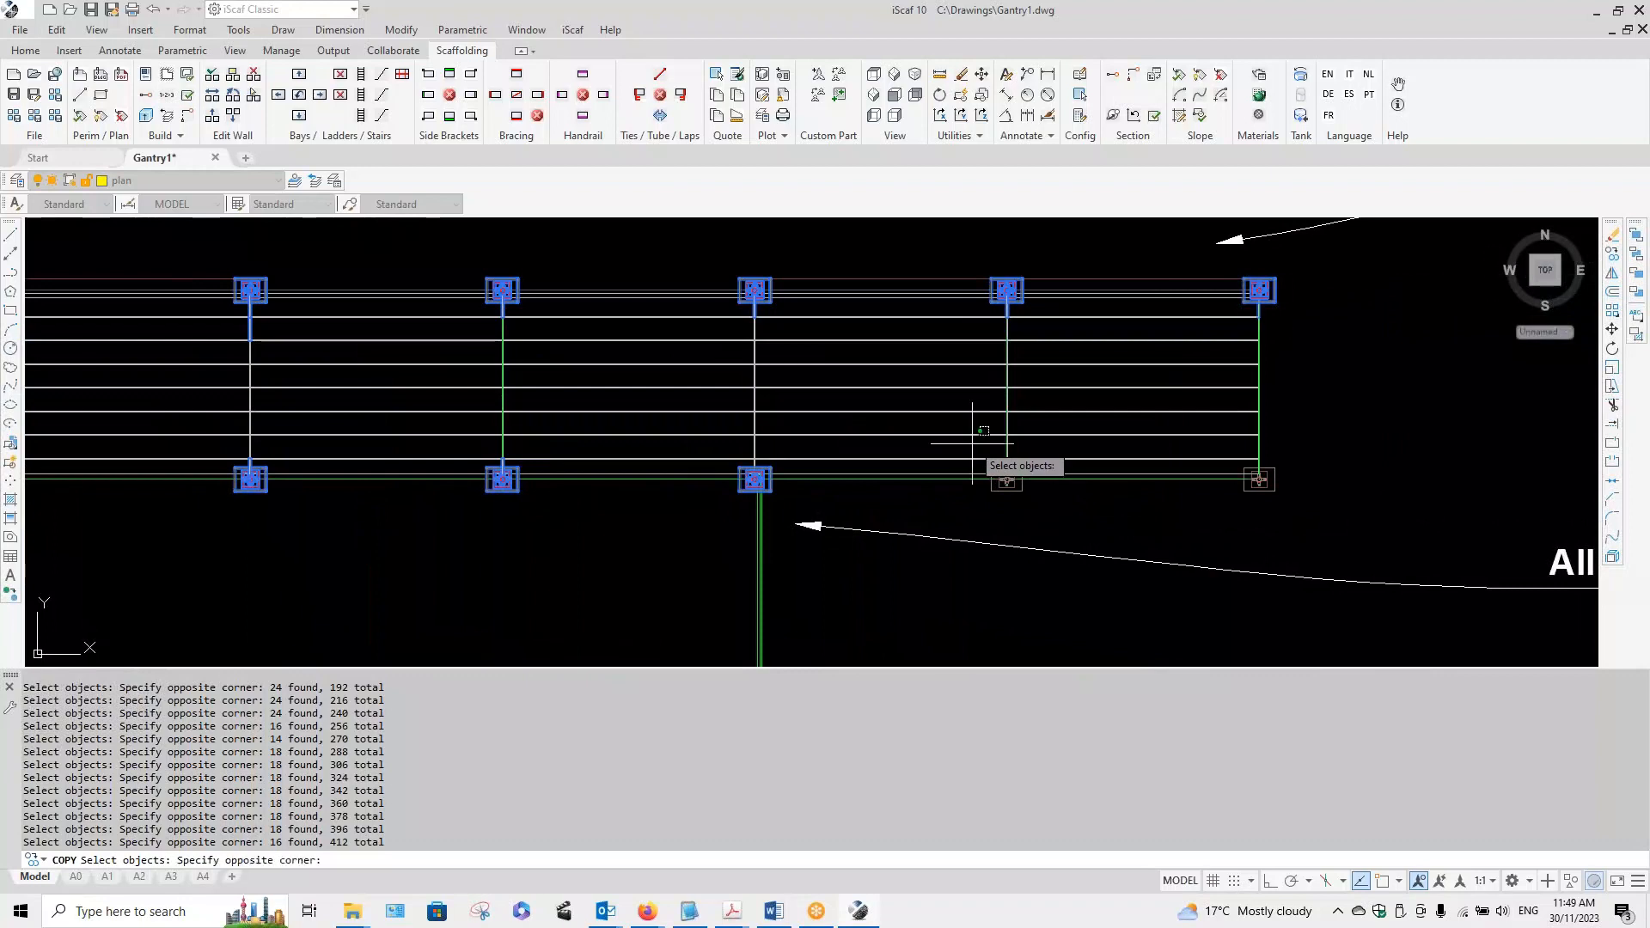
pyautogui.click(1025, 497)
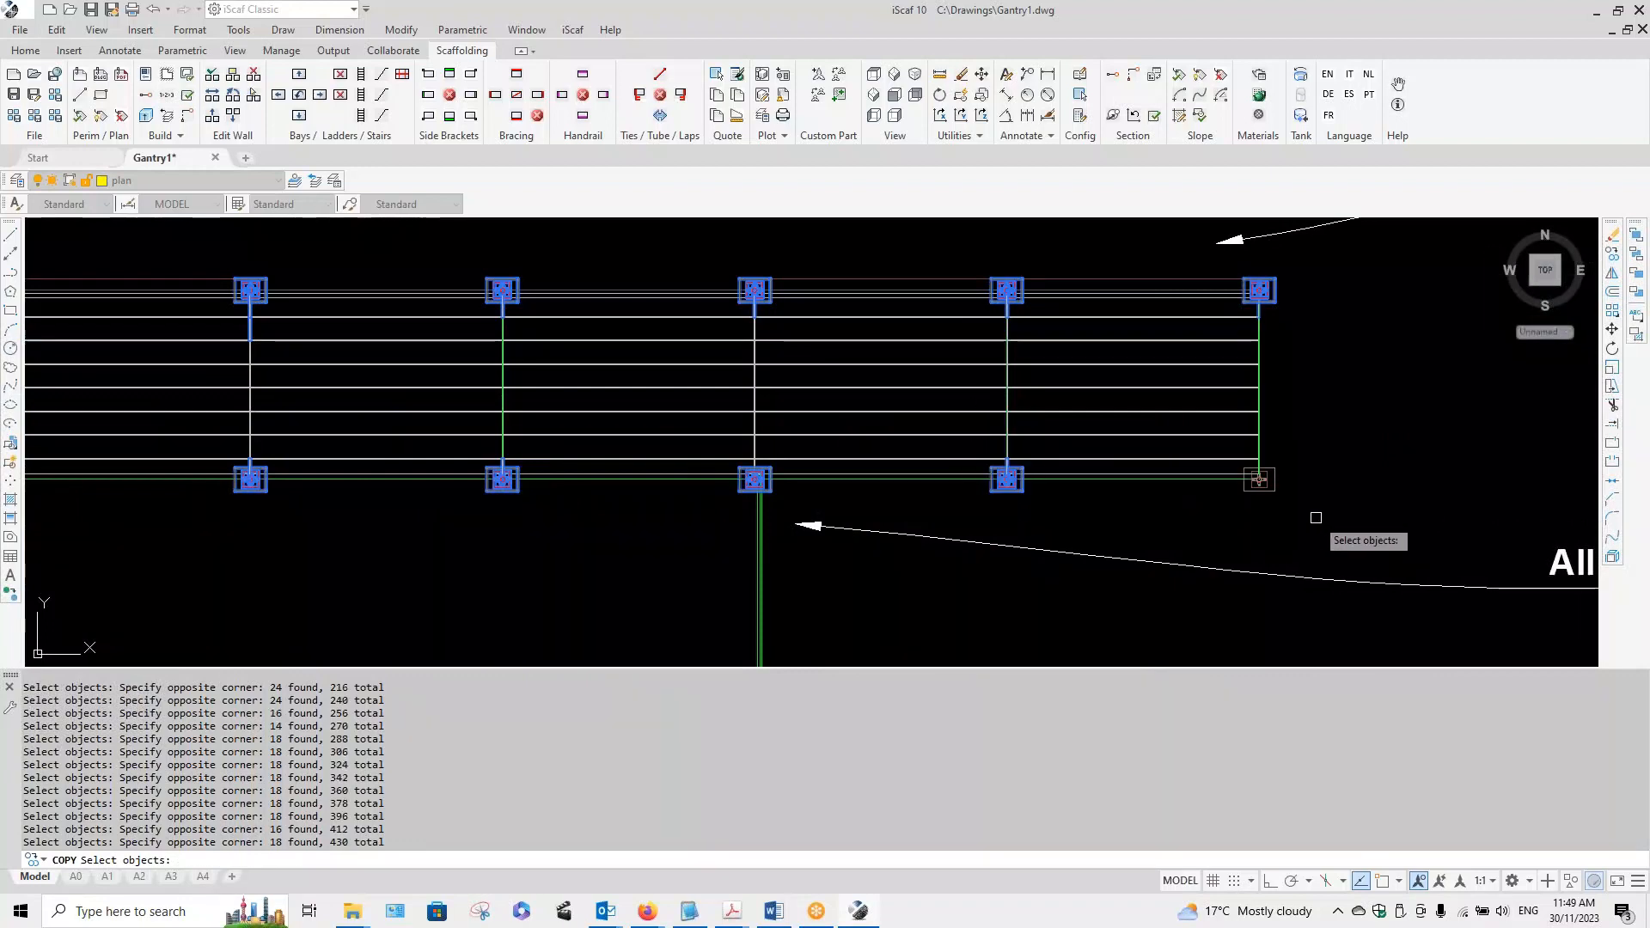
pyautogui.click(1240, 444)
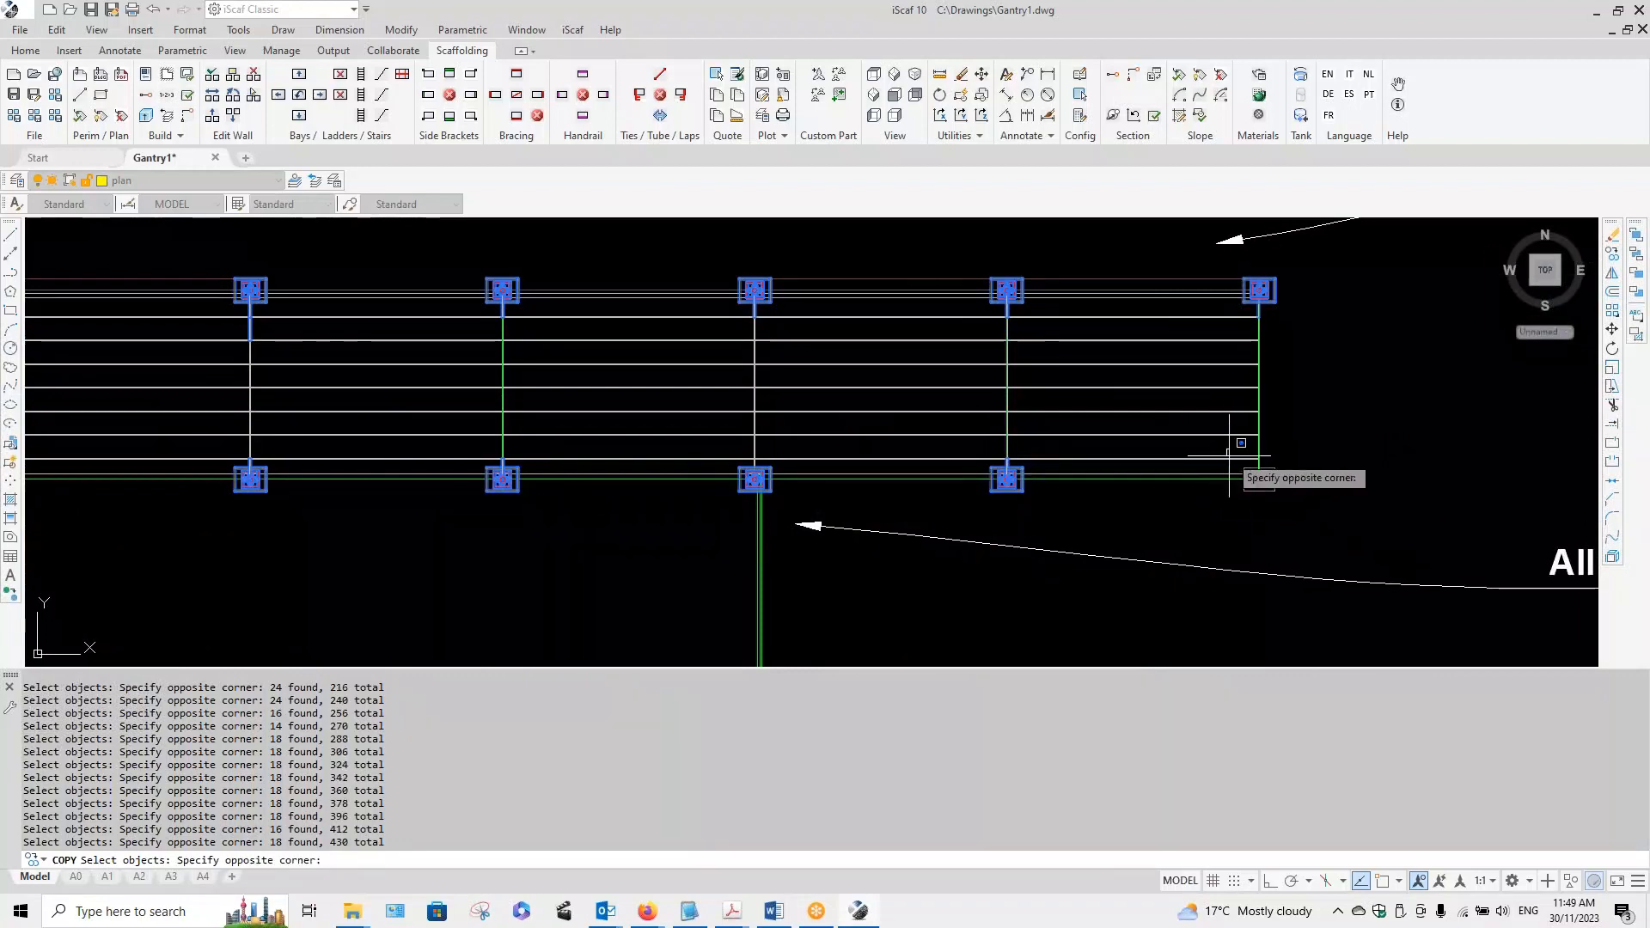
pyautogui.click(1282, 512)
pyautogui.scroll(-4, 1234, 516)
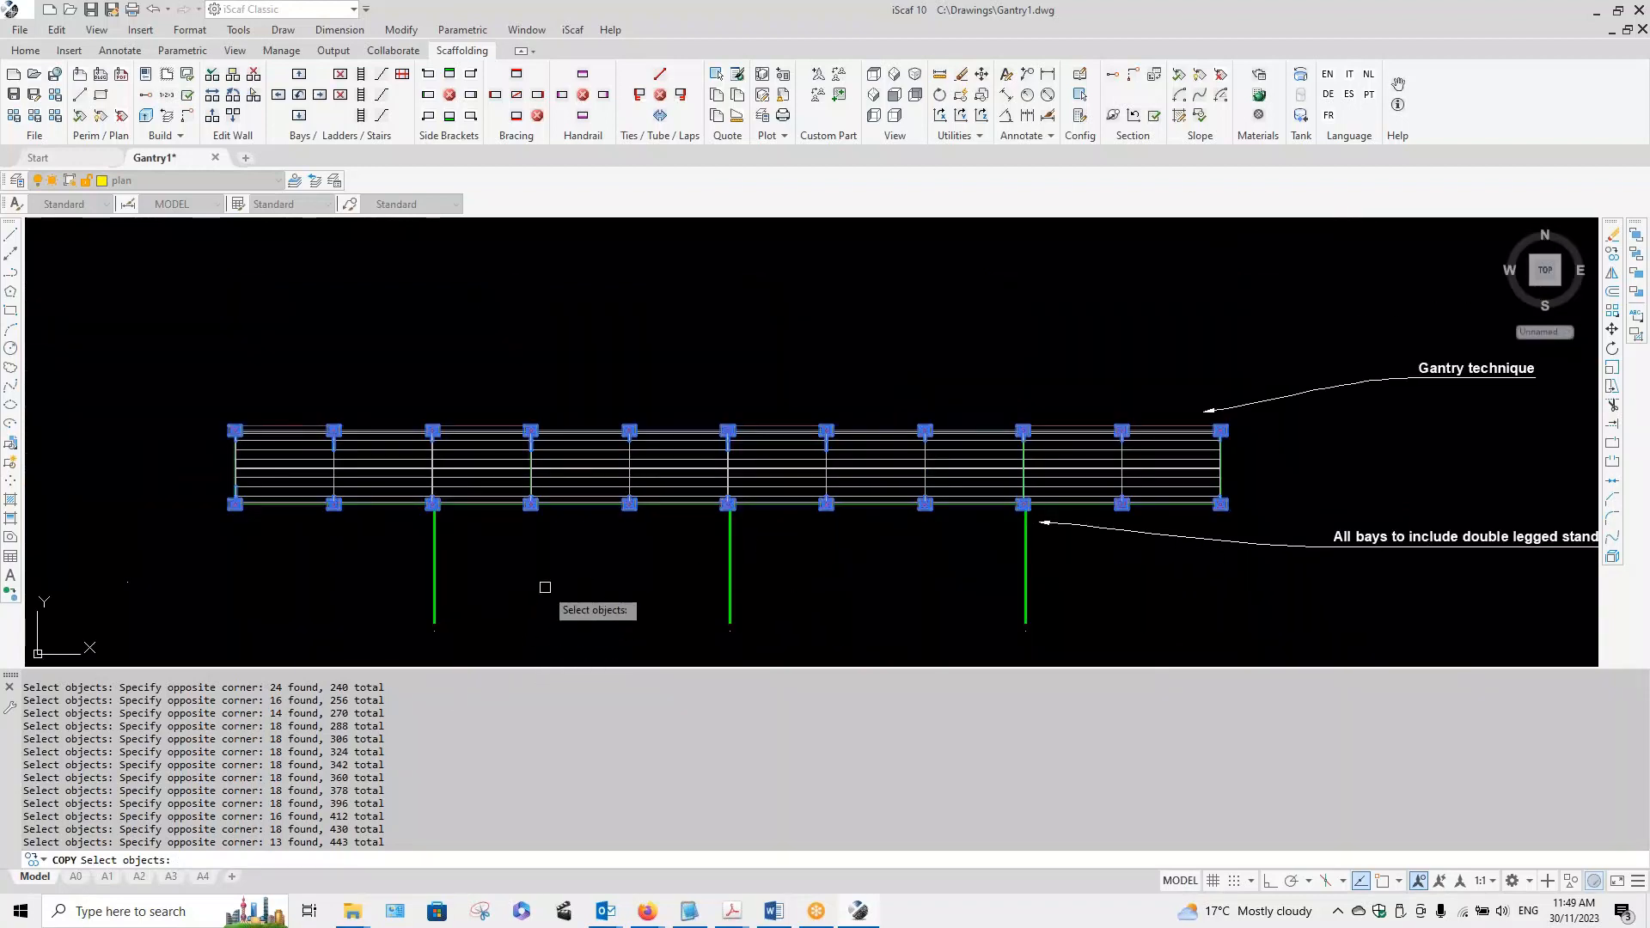
# Step: Place one copy of the selected standards directly below the originals in plan to form double legs, and end the Copy
pyautogui.press('Return')
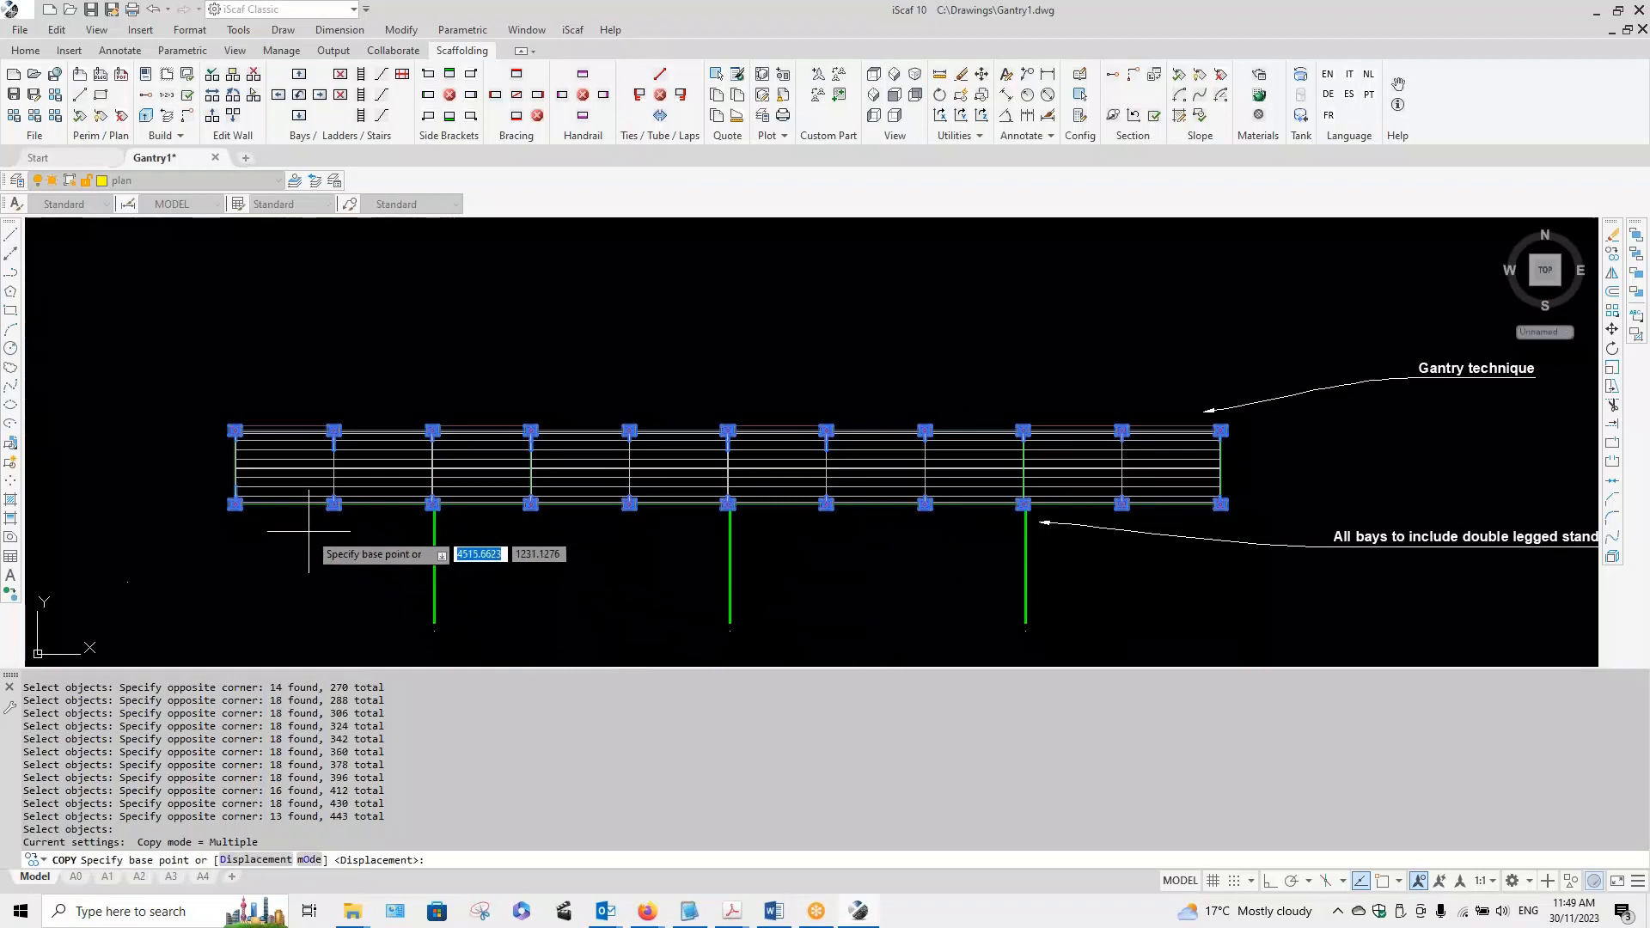
pyautogui.moveTo(197, 464); pyautogui.dragTo(334, 494, button='middle')
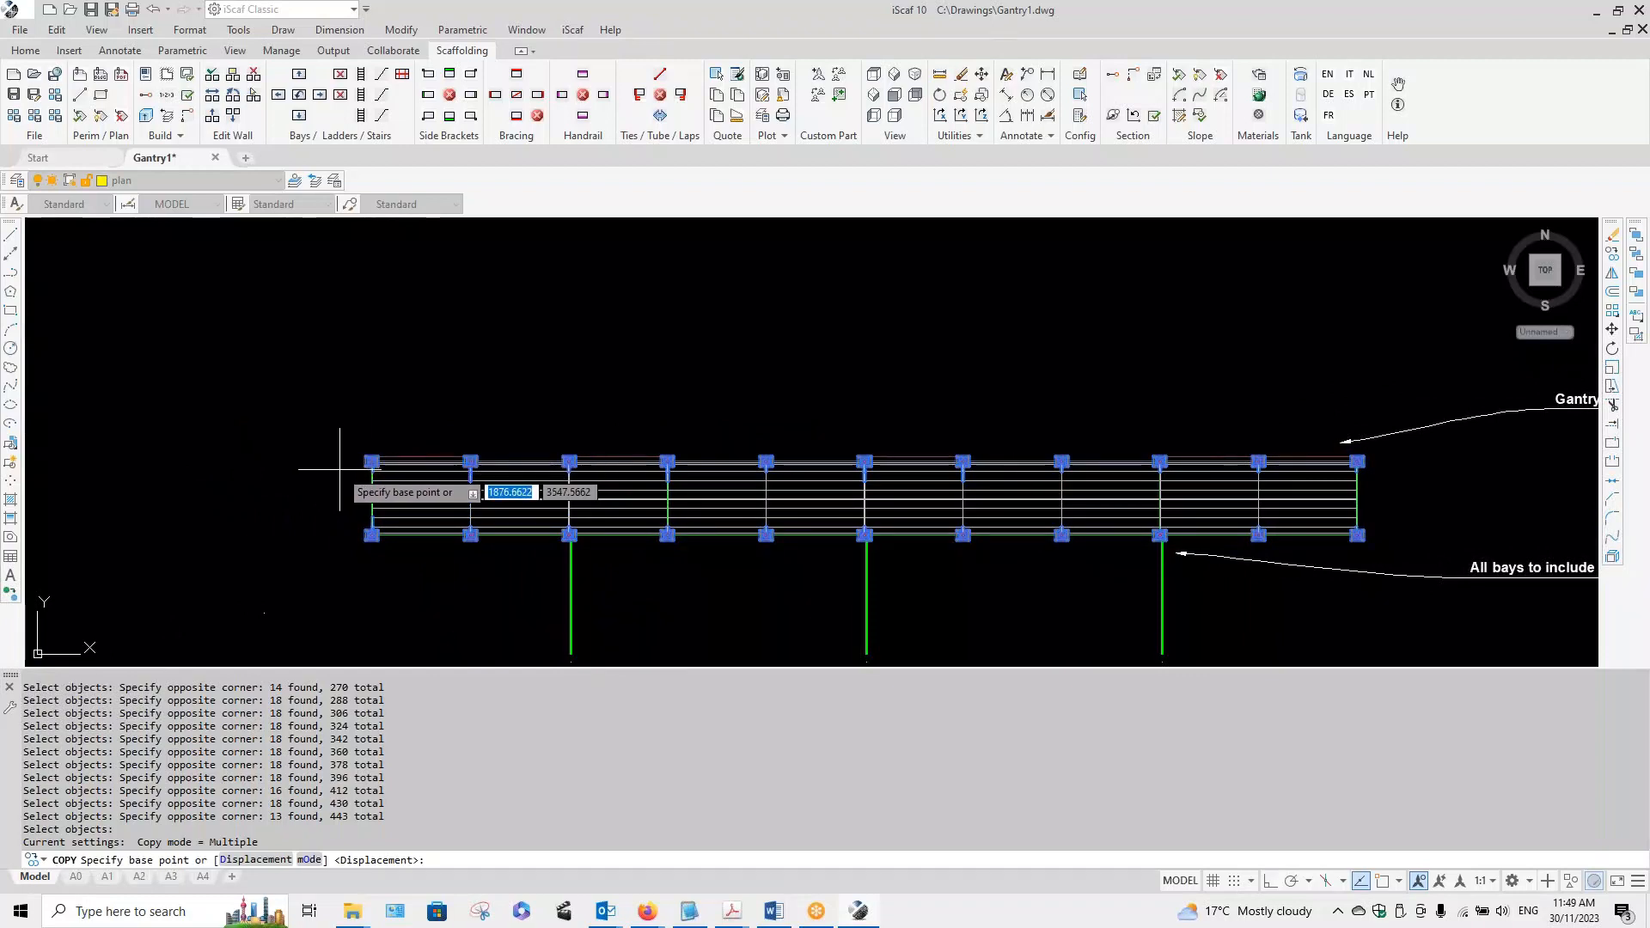
pyautogui.scroll(5, 356, 475)
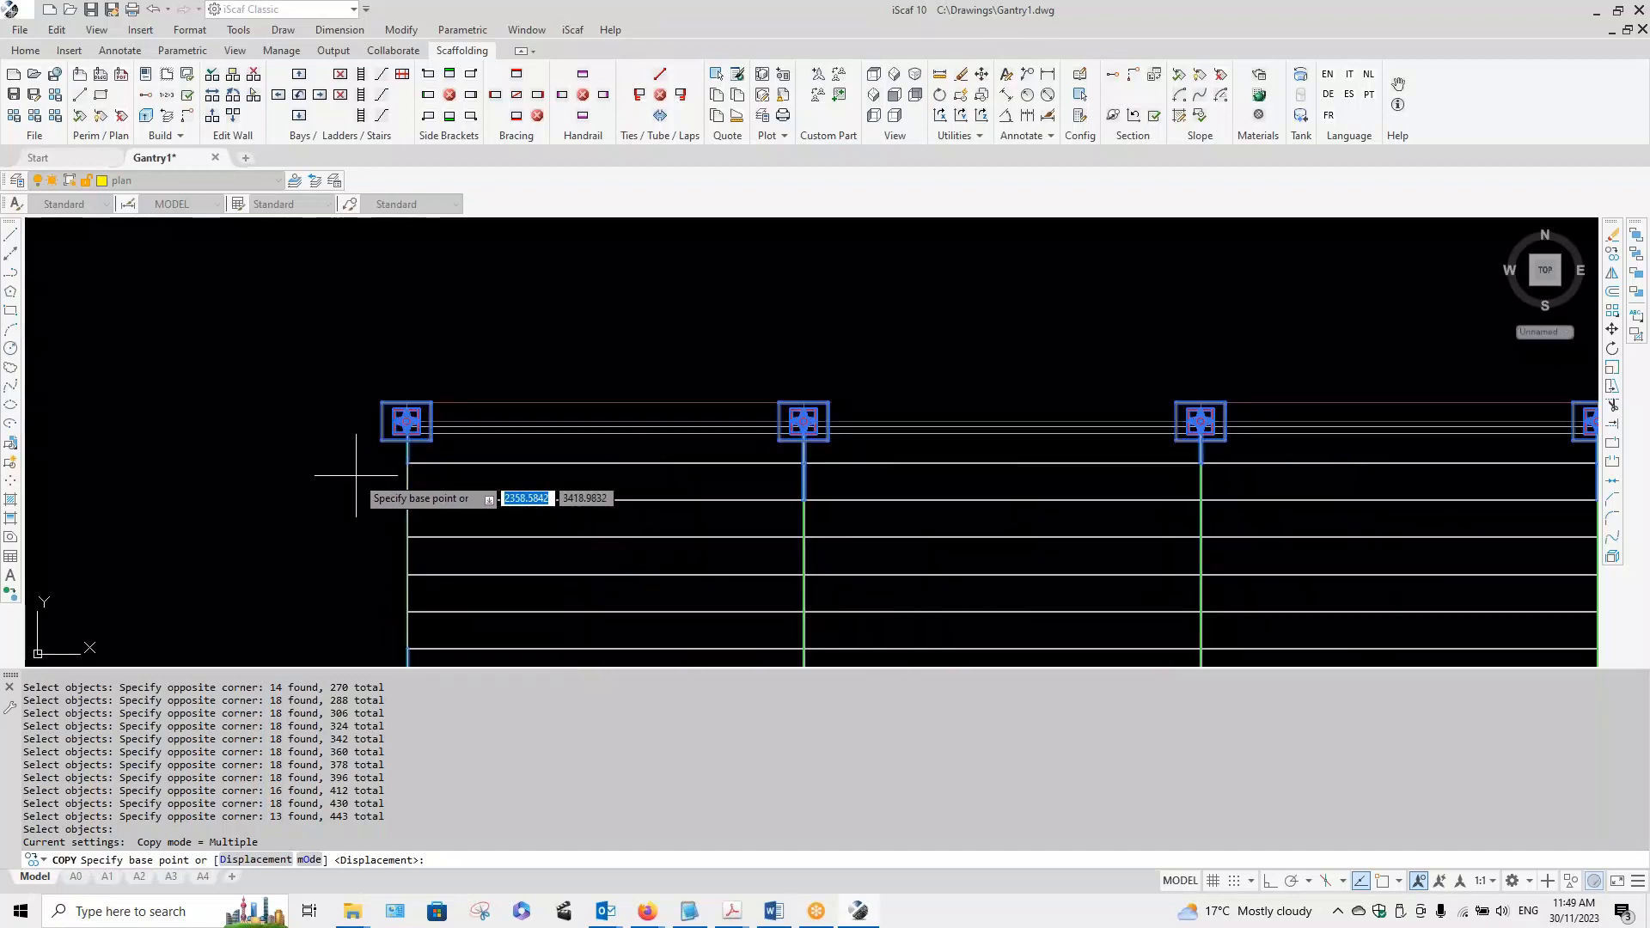
pyautogui.click(370, 458)
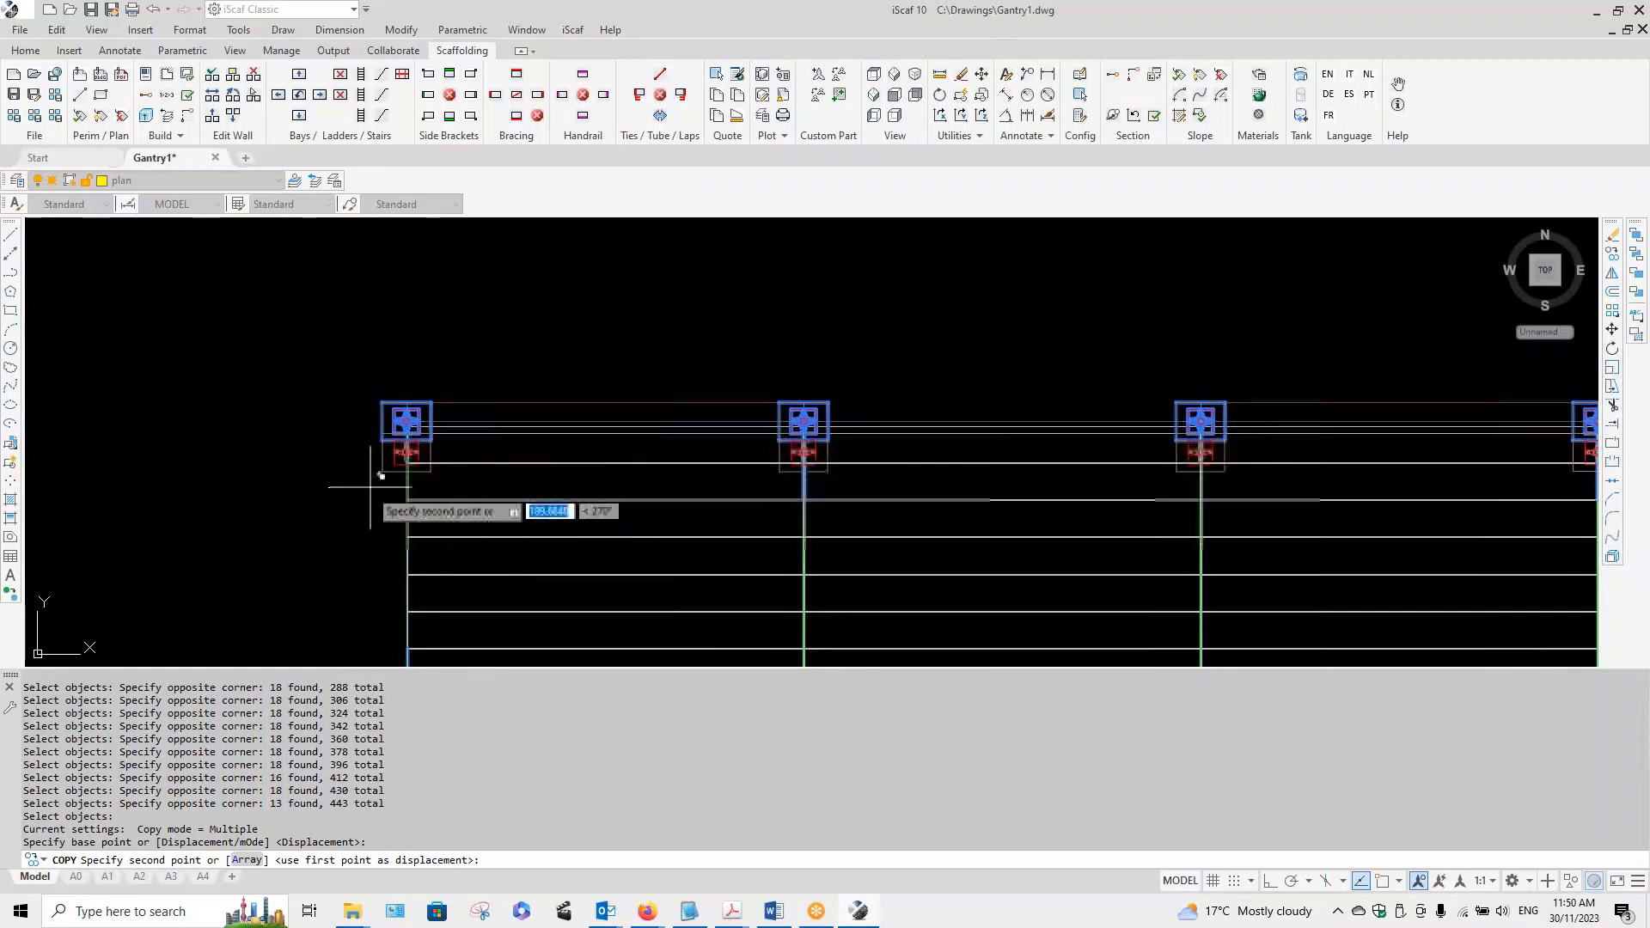
pyautogui.click(380, 476)
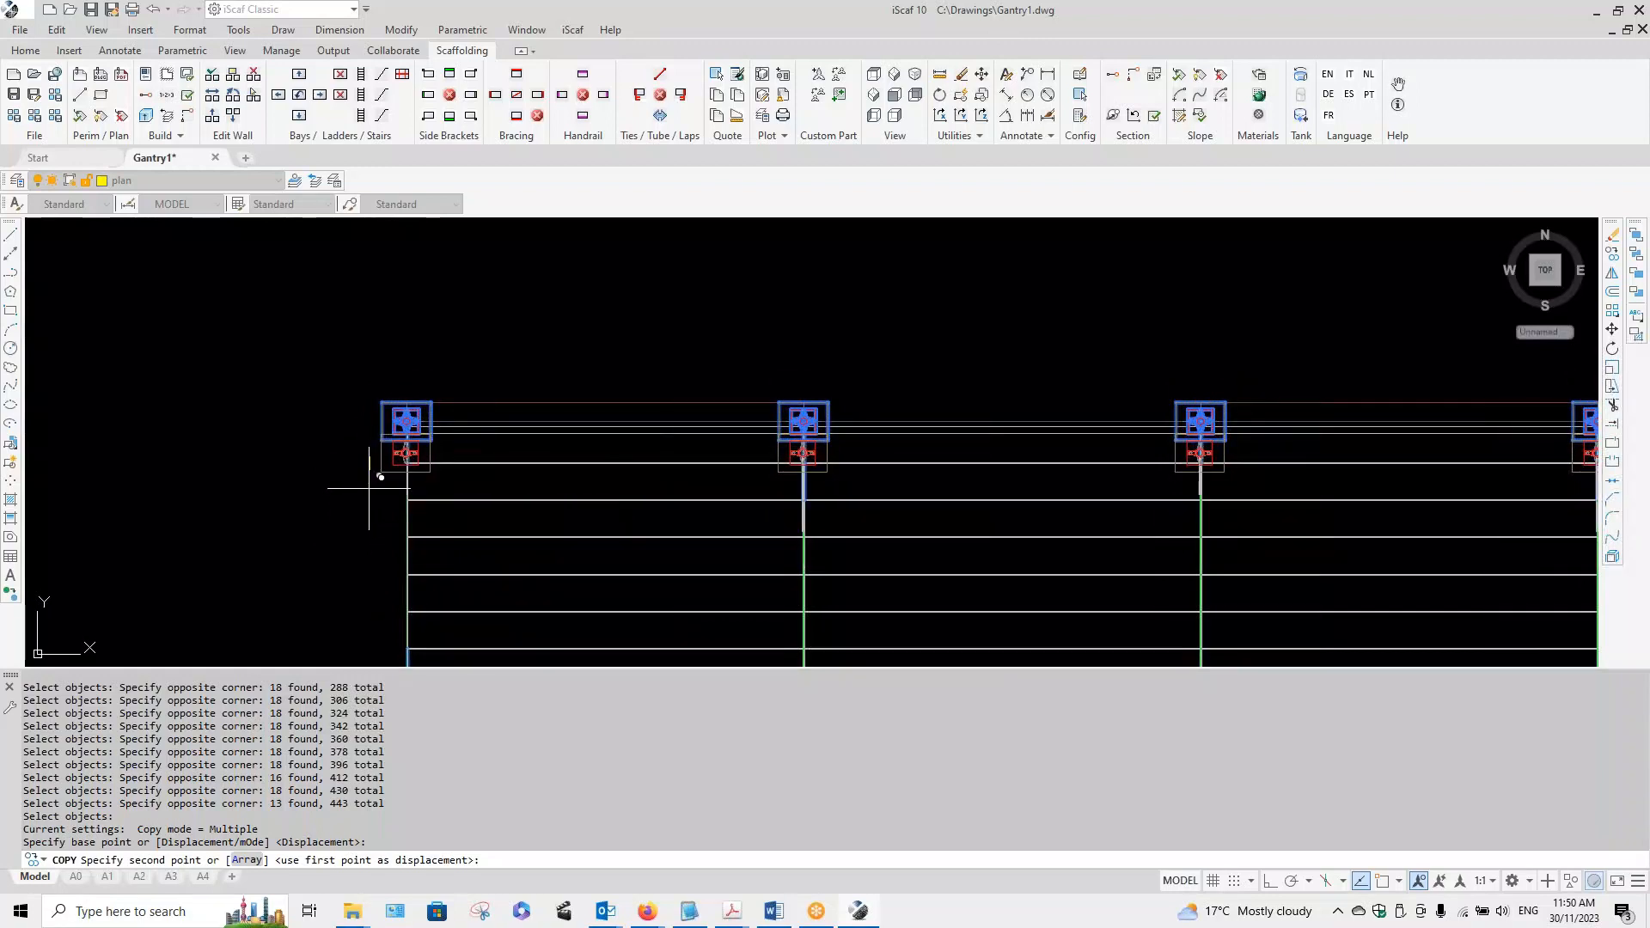
pyautogui.scroll(-2, 374, 486)
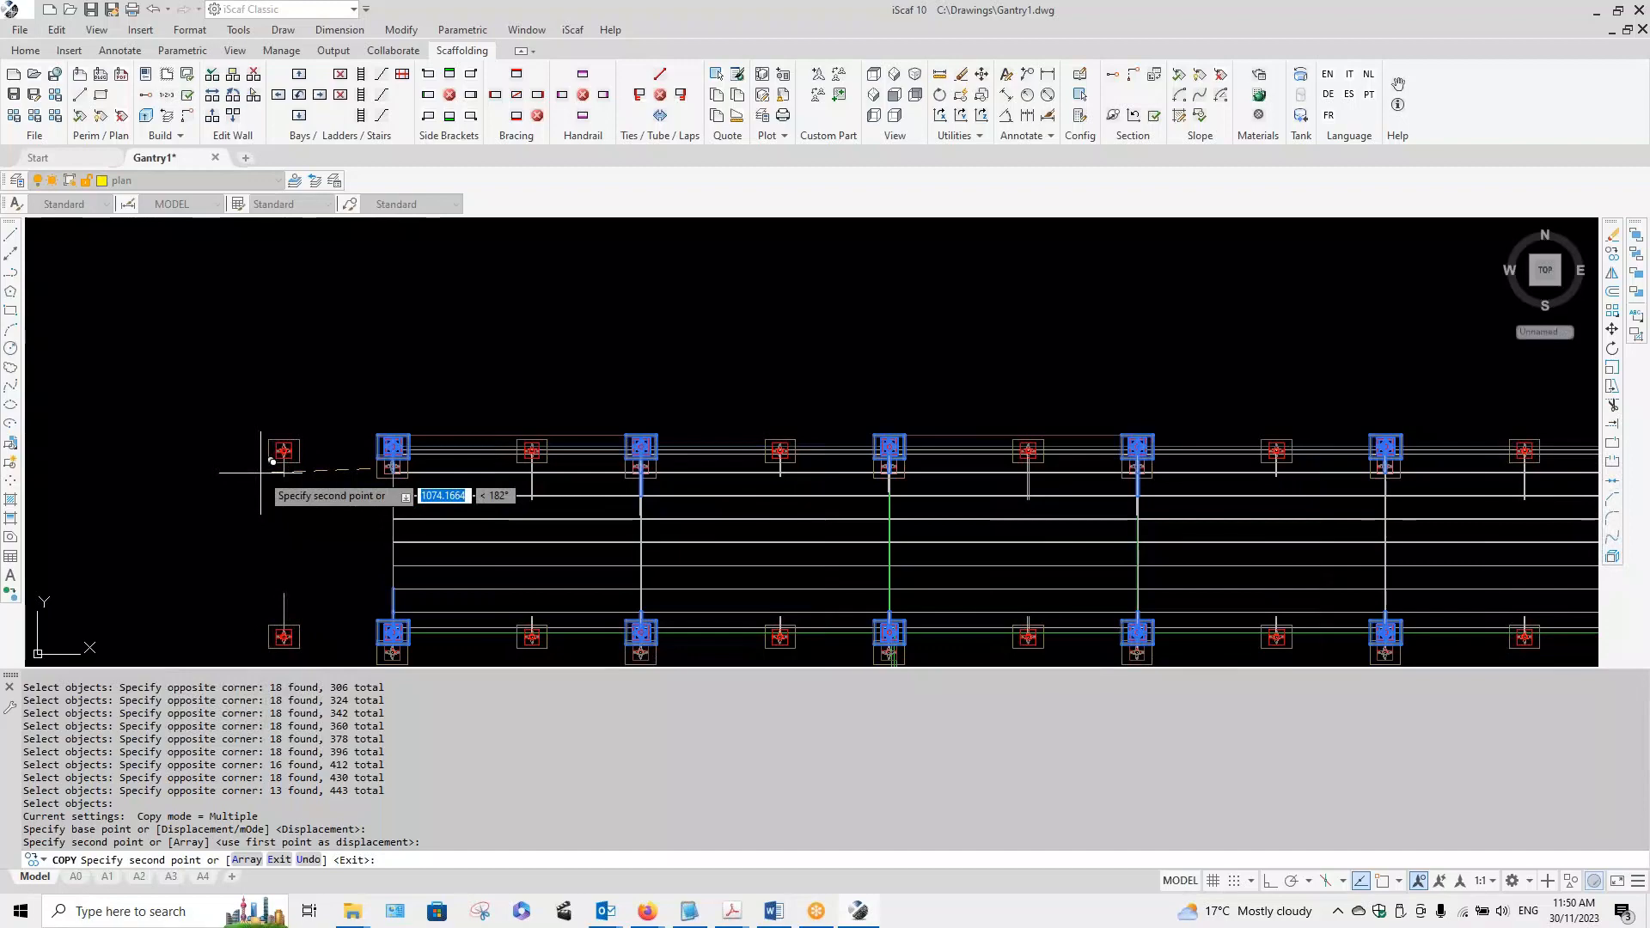
pyautogui.press('Return')
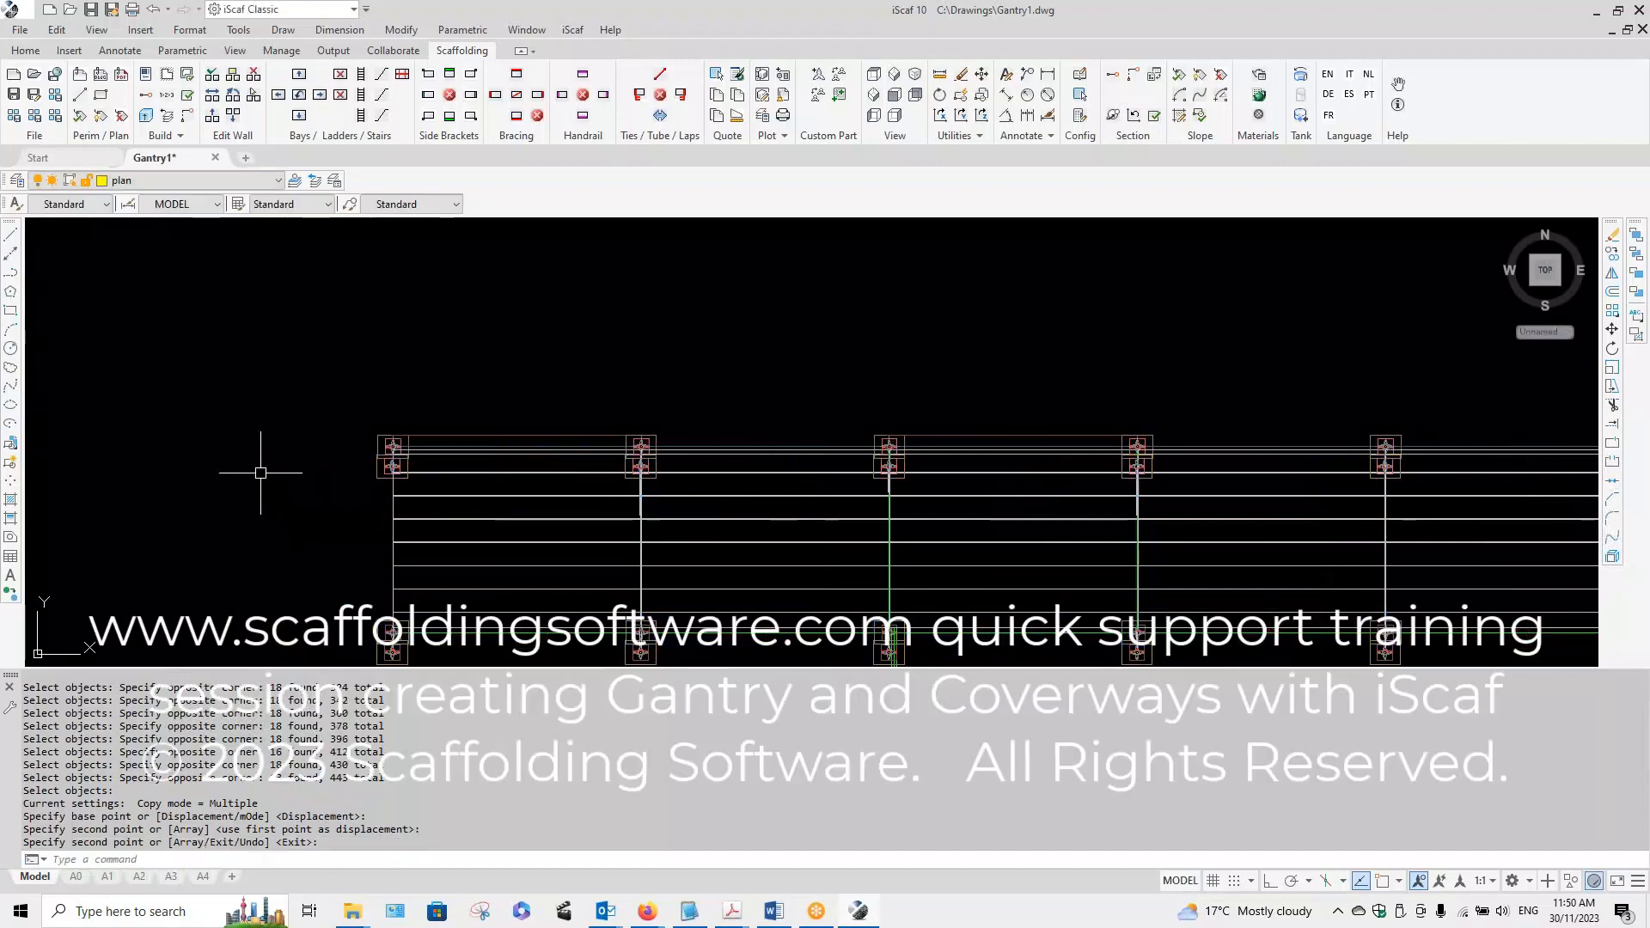
# Step: Examine the doubled standards and their base plates in plan and in a 3D view from the gantry's end
pyautogui.moveTo(260, 473); pyautogui.dragTo(280, 398, button='middle')
pyautogui.scroll(4, 418, 571)
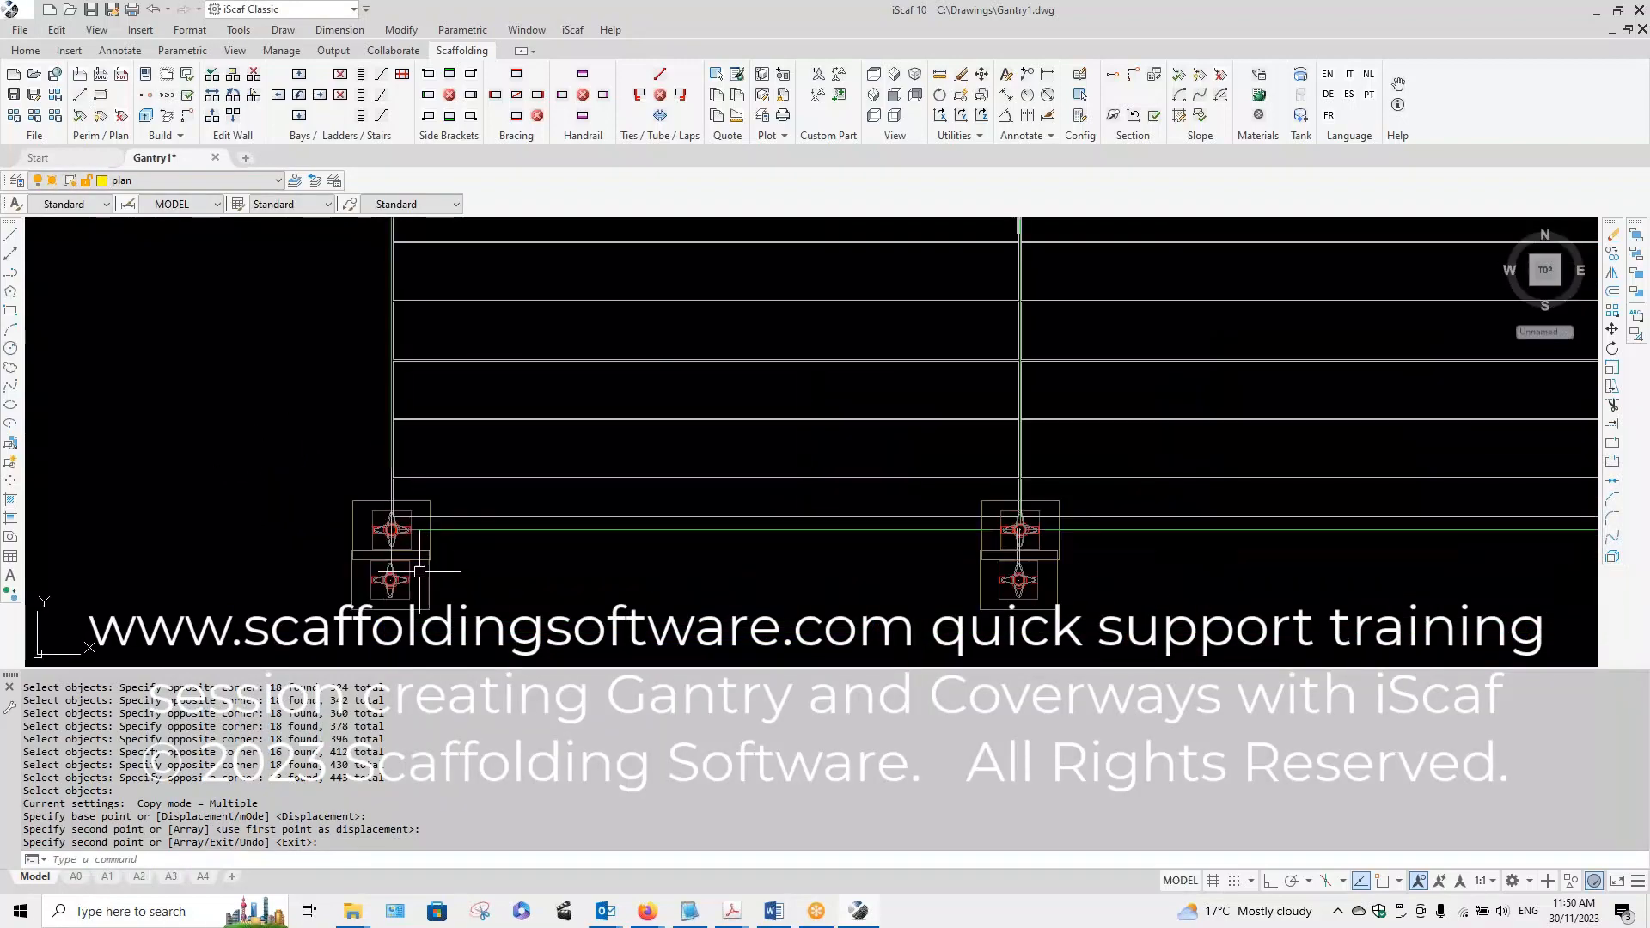
pyautogui.scroll(-4, 420, 572)
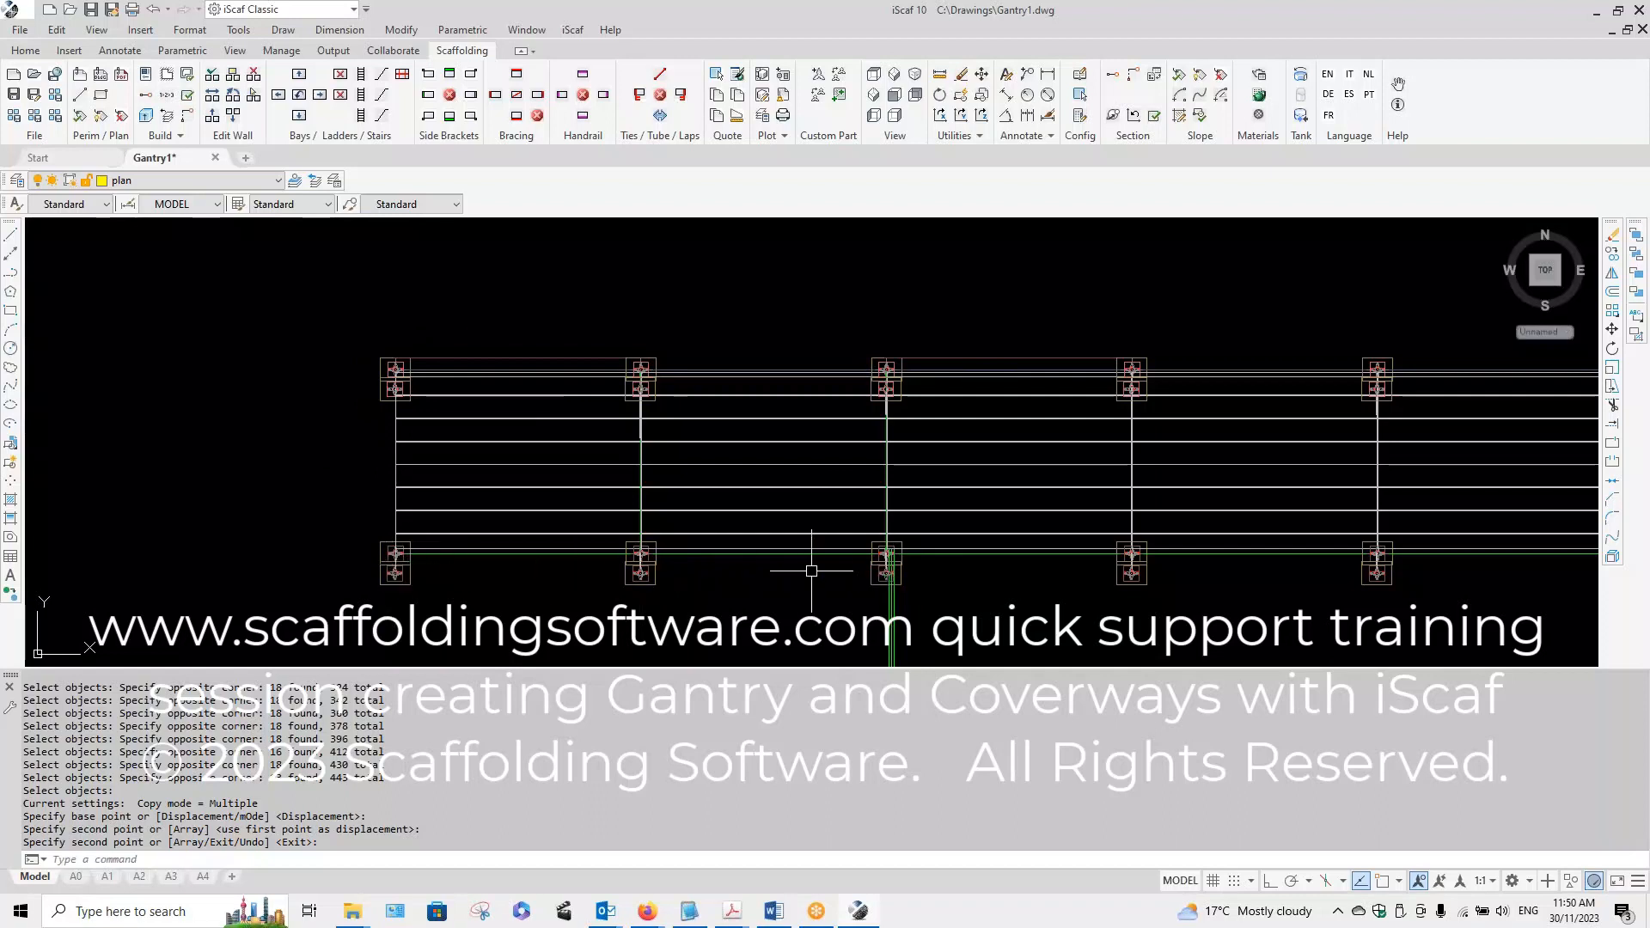
pyautogui.scroll(-2, 764, 552)
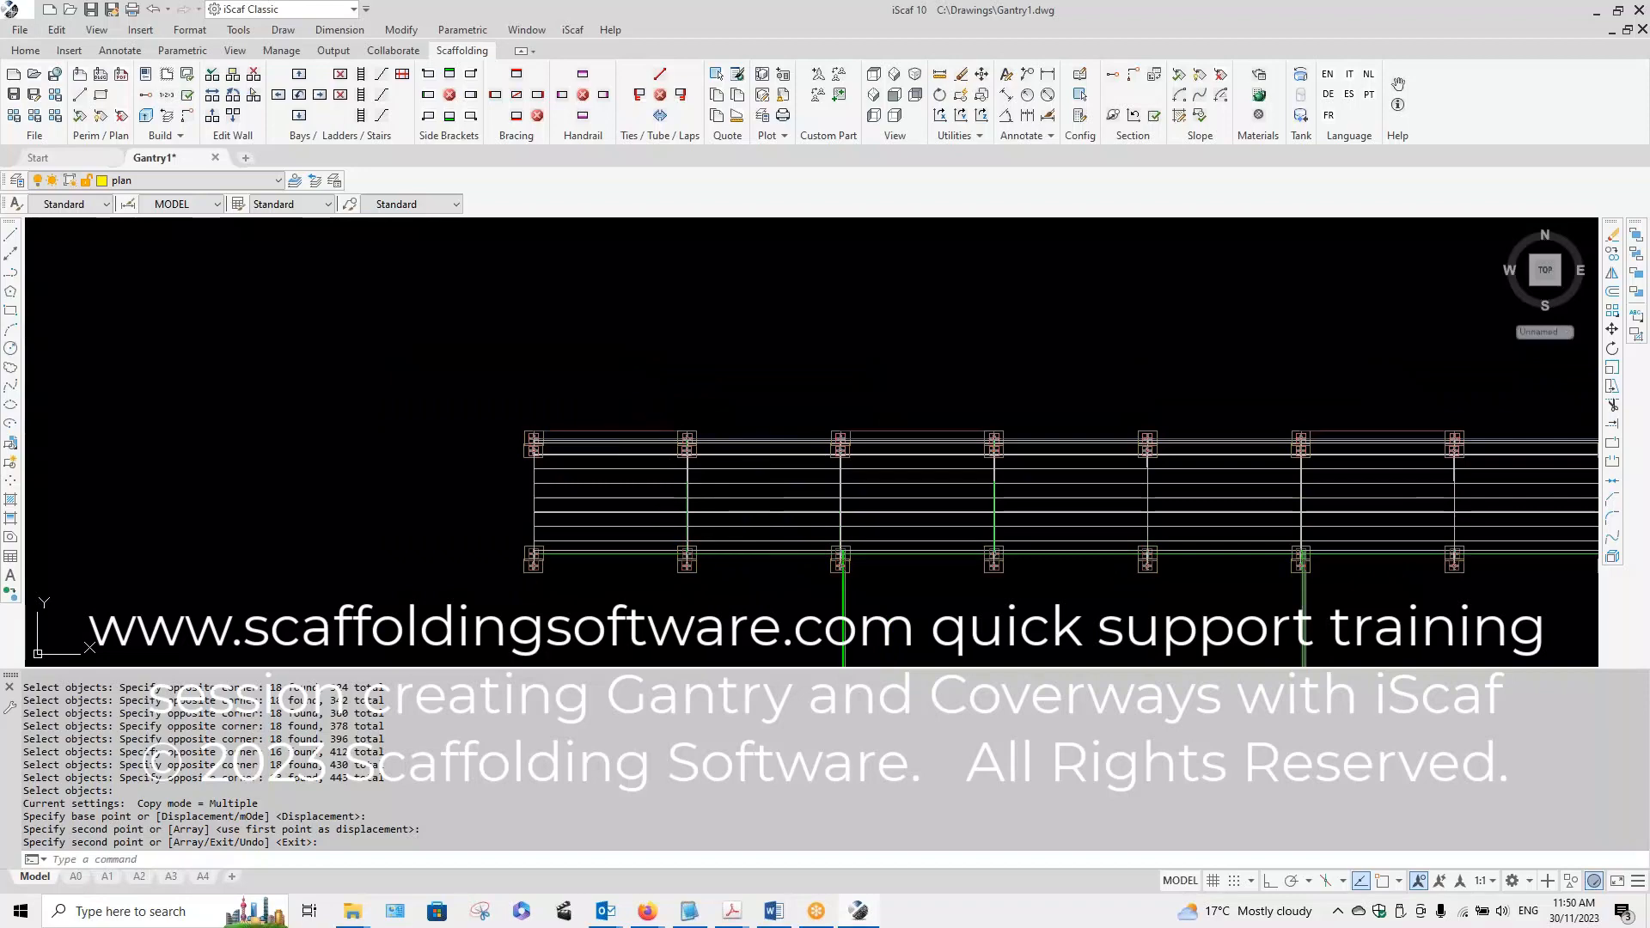
pyautogui.keyDown('shift'); pyautogui.moveTo(627, 301); pyautogui.dragTo(773, 324, button='middle'); pyautogui.keyUp('shift')
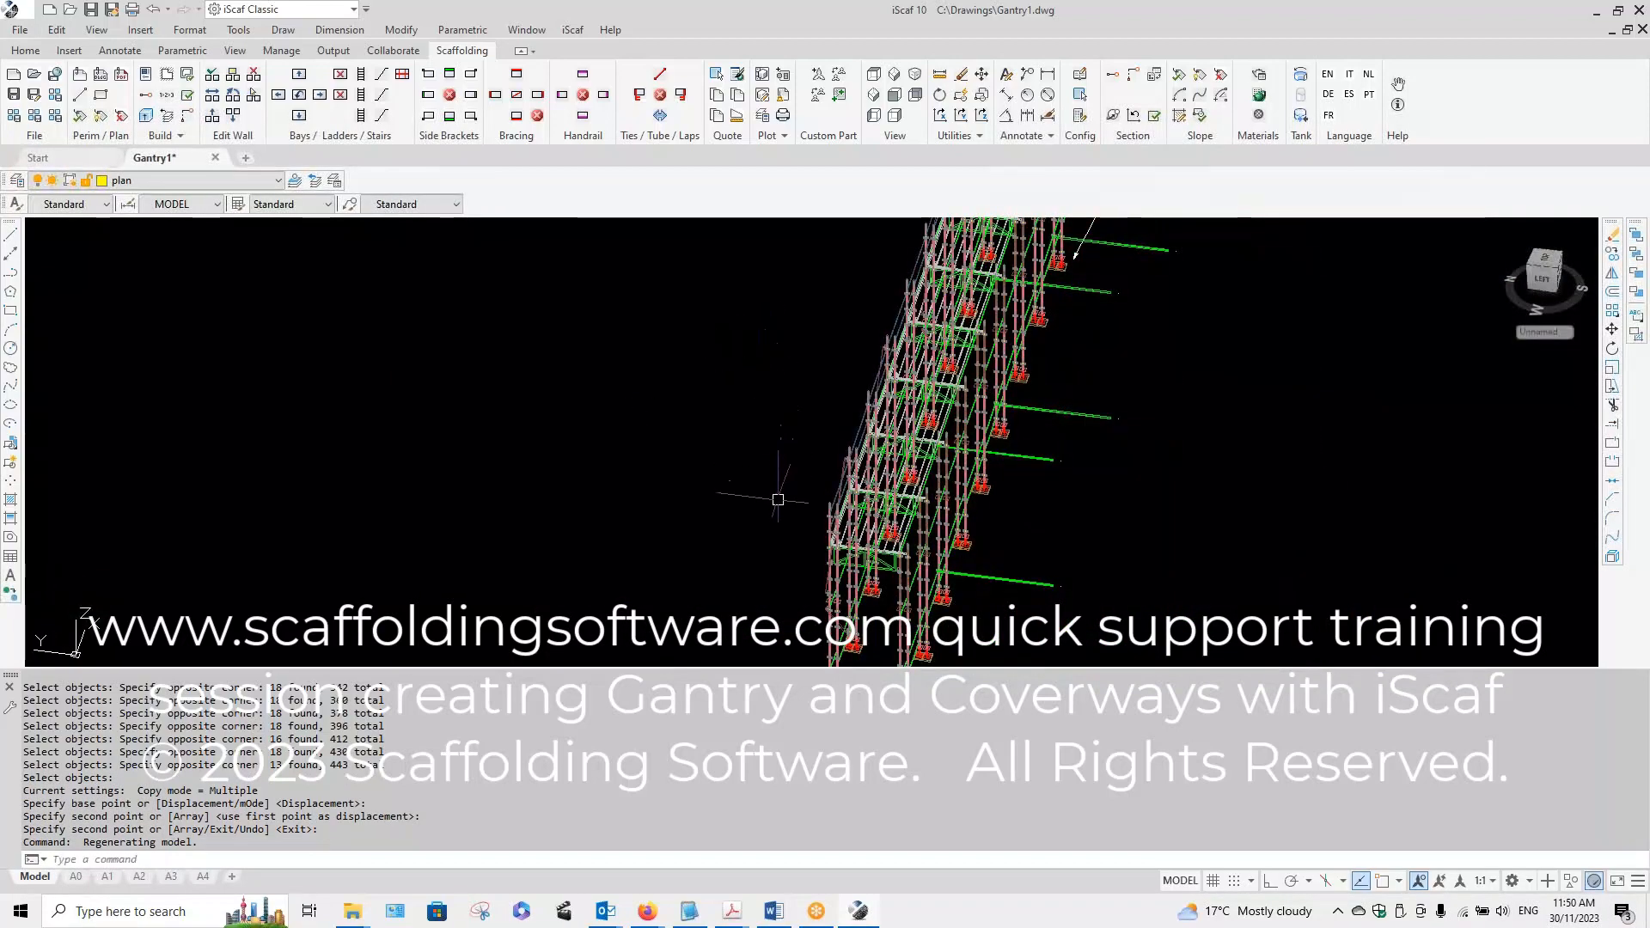
pyautogui.scroll(4, 778, 489)
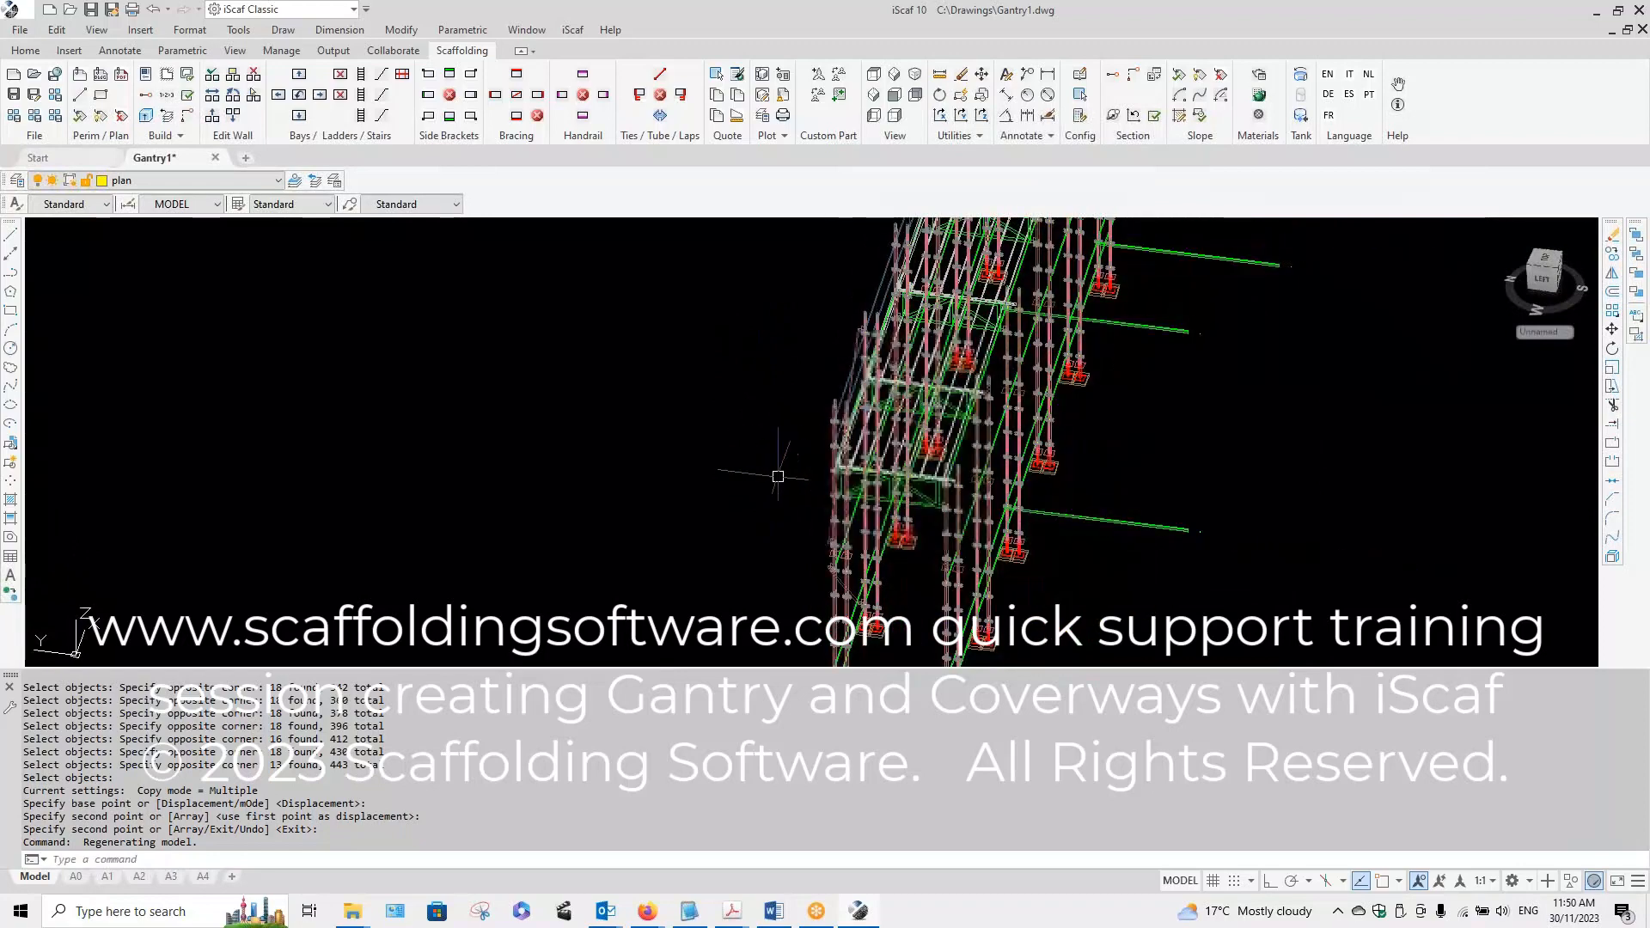
pyautogui.moveTo(778, 477); pyautogui.dragTo(751, 405, button='middle')
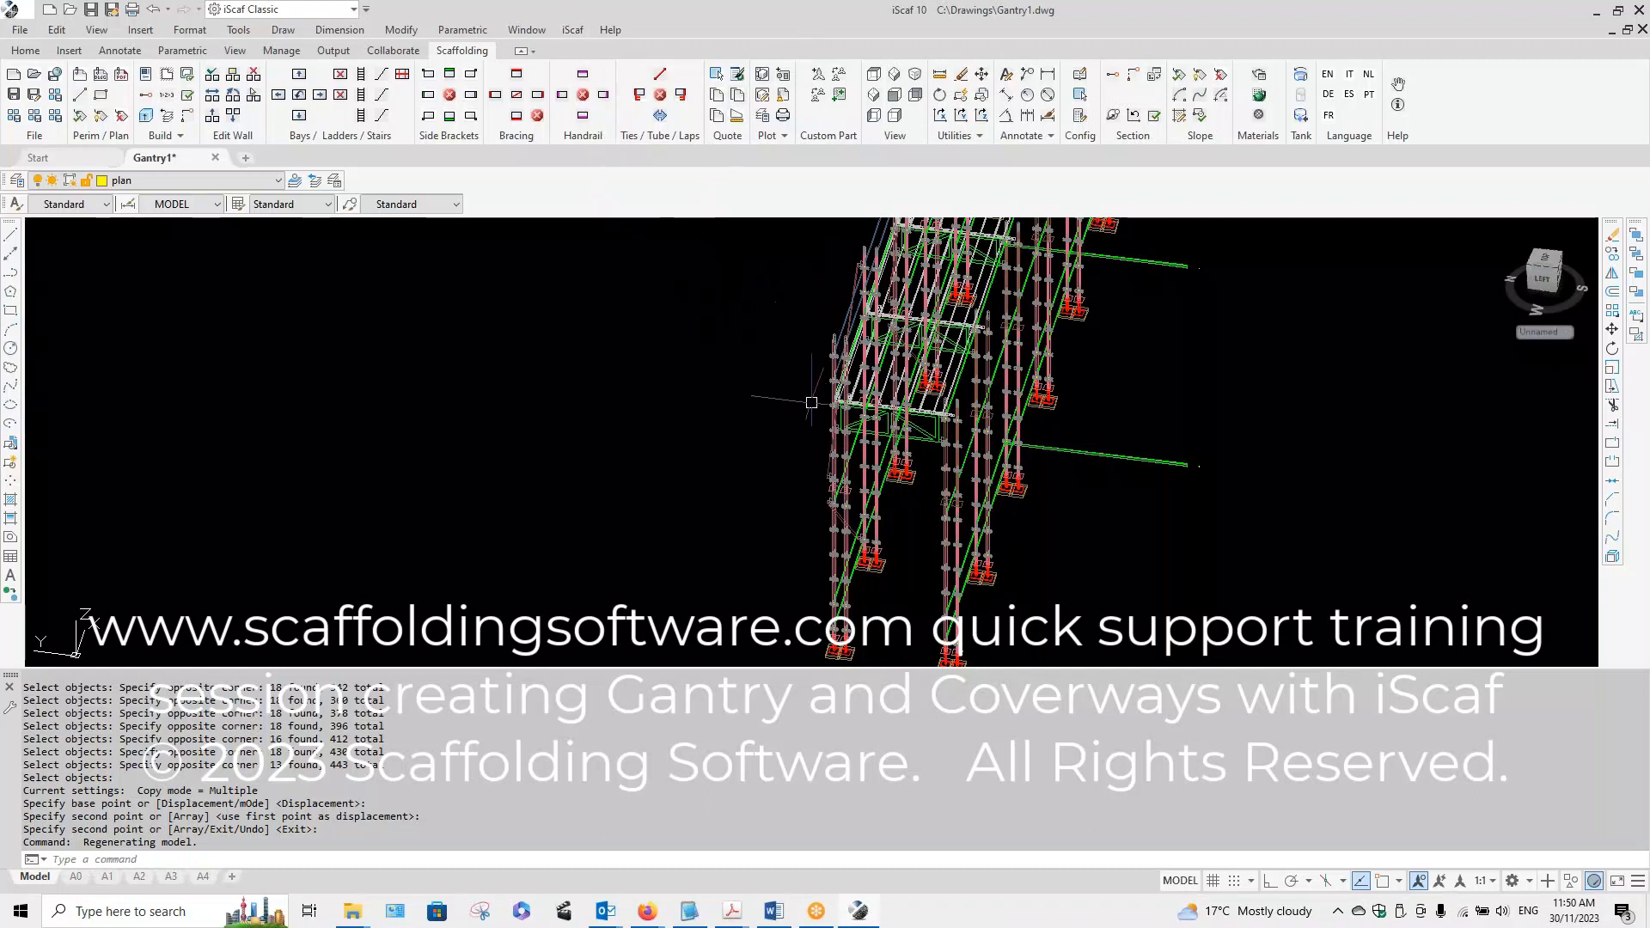
pyautogui.scroll(3, 876, 645)
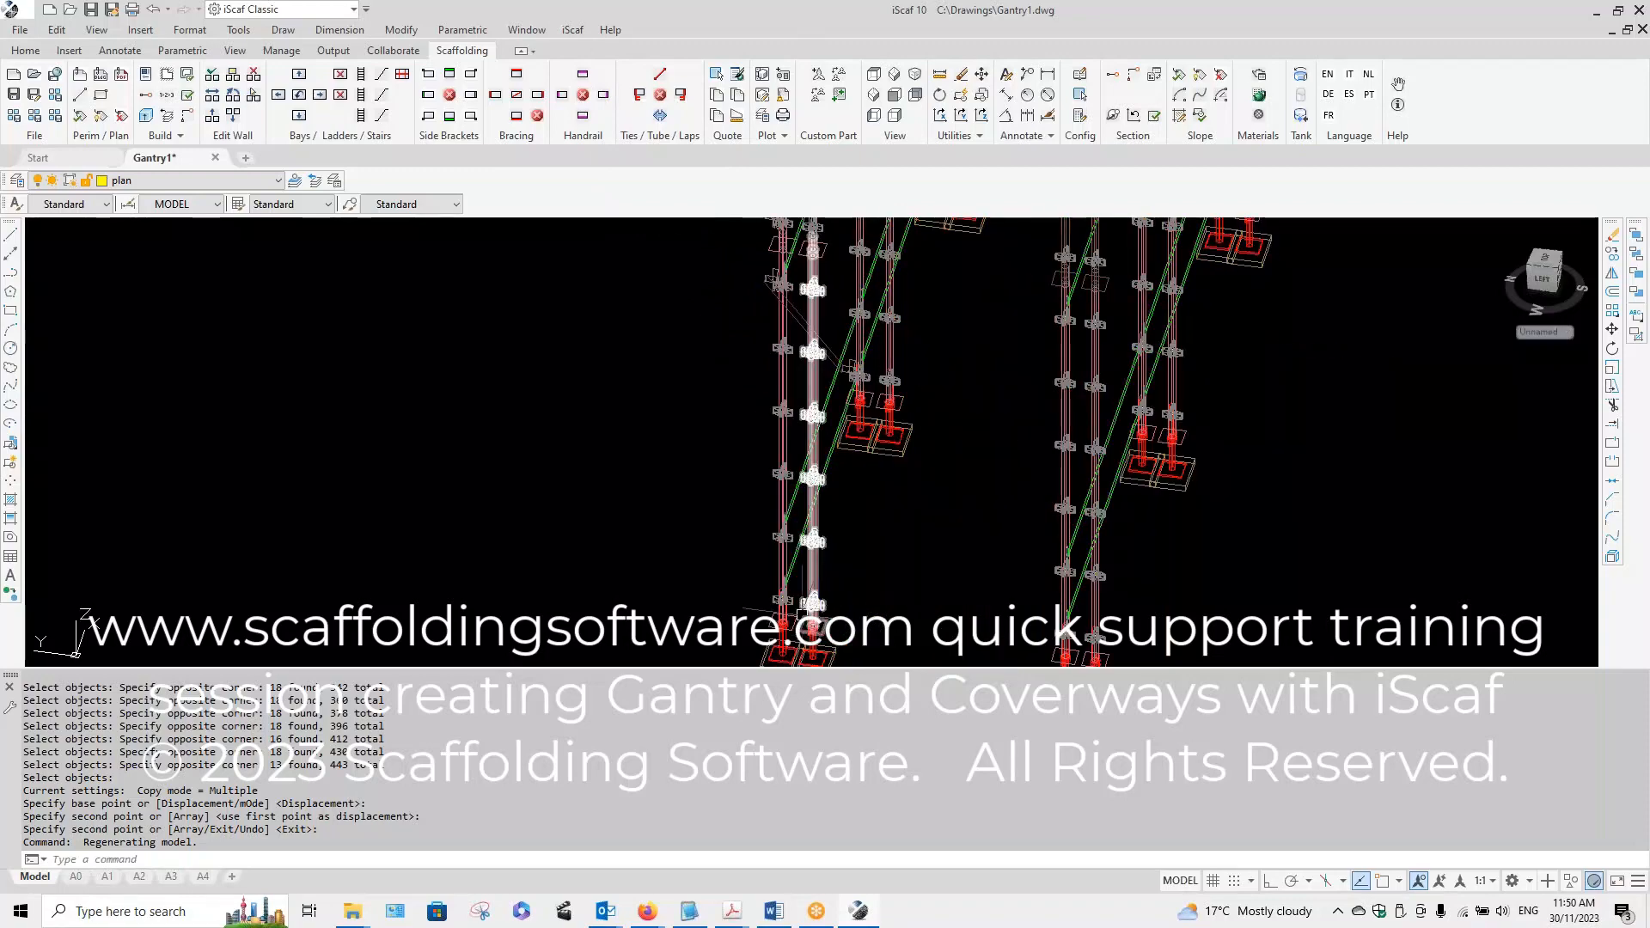
pyautogui.scroll(-3, 692, 349)
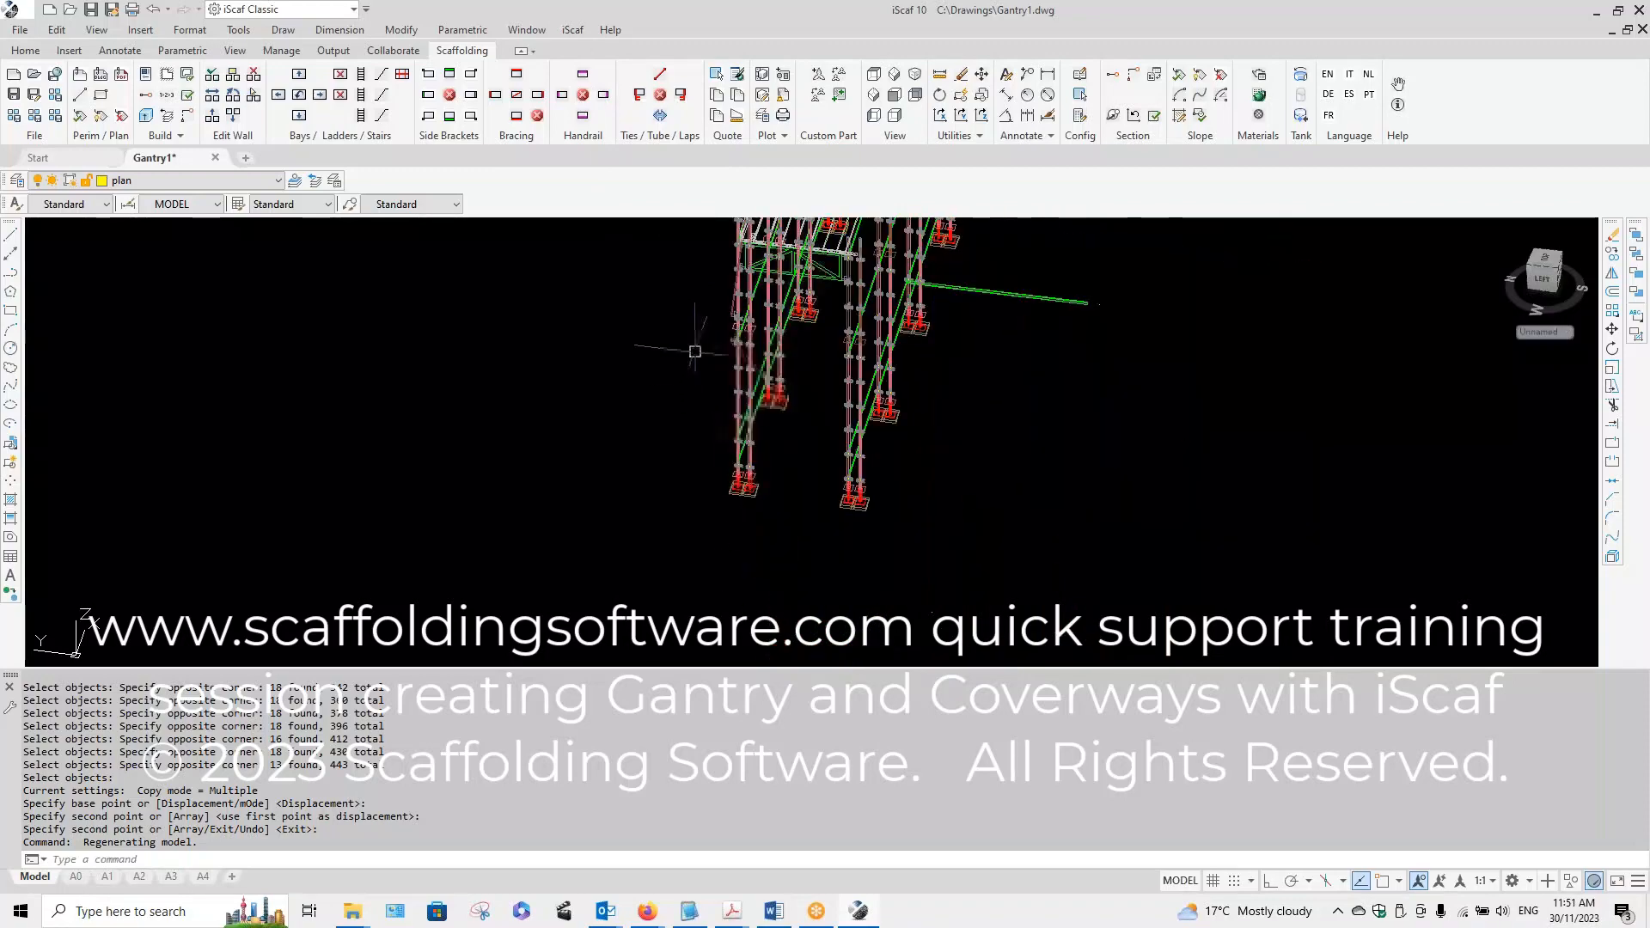
# Step: Review the Bay Fit Type options in the iScaf default setup and cancel the dialog
pyautogui.click(578, 29)
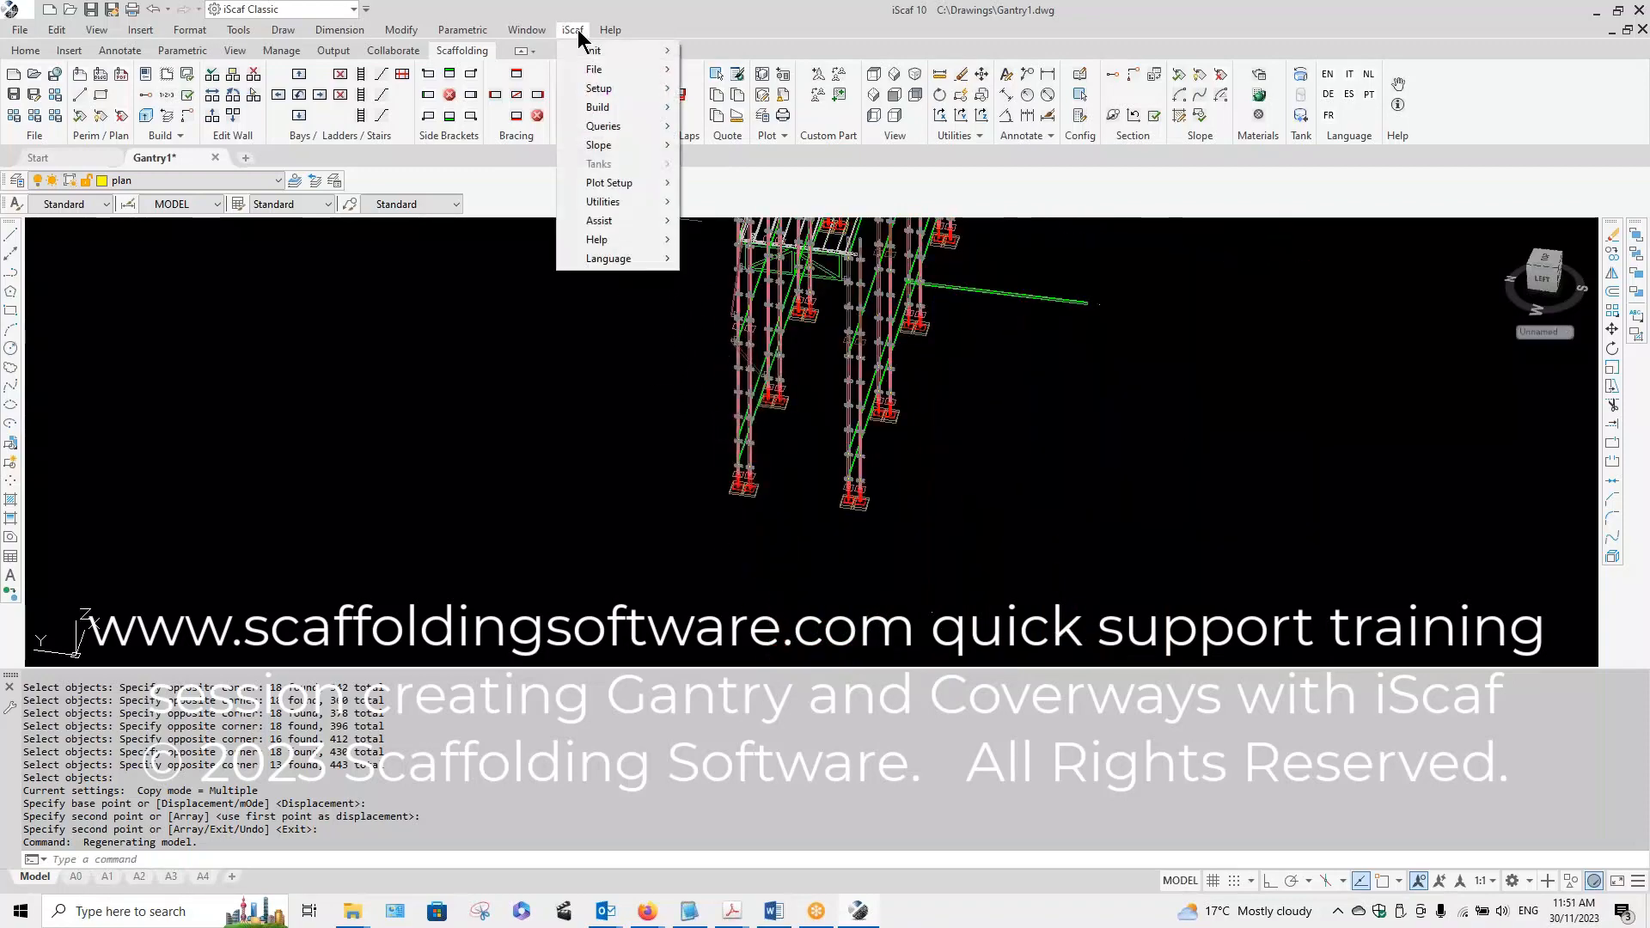
pyautogui.moveTo(616, 91)
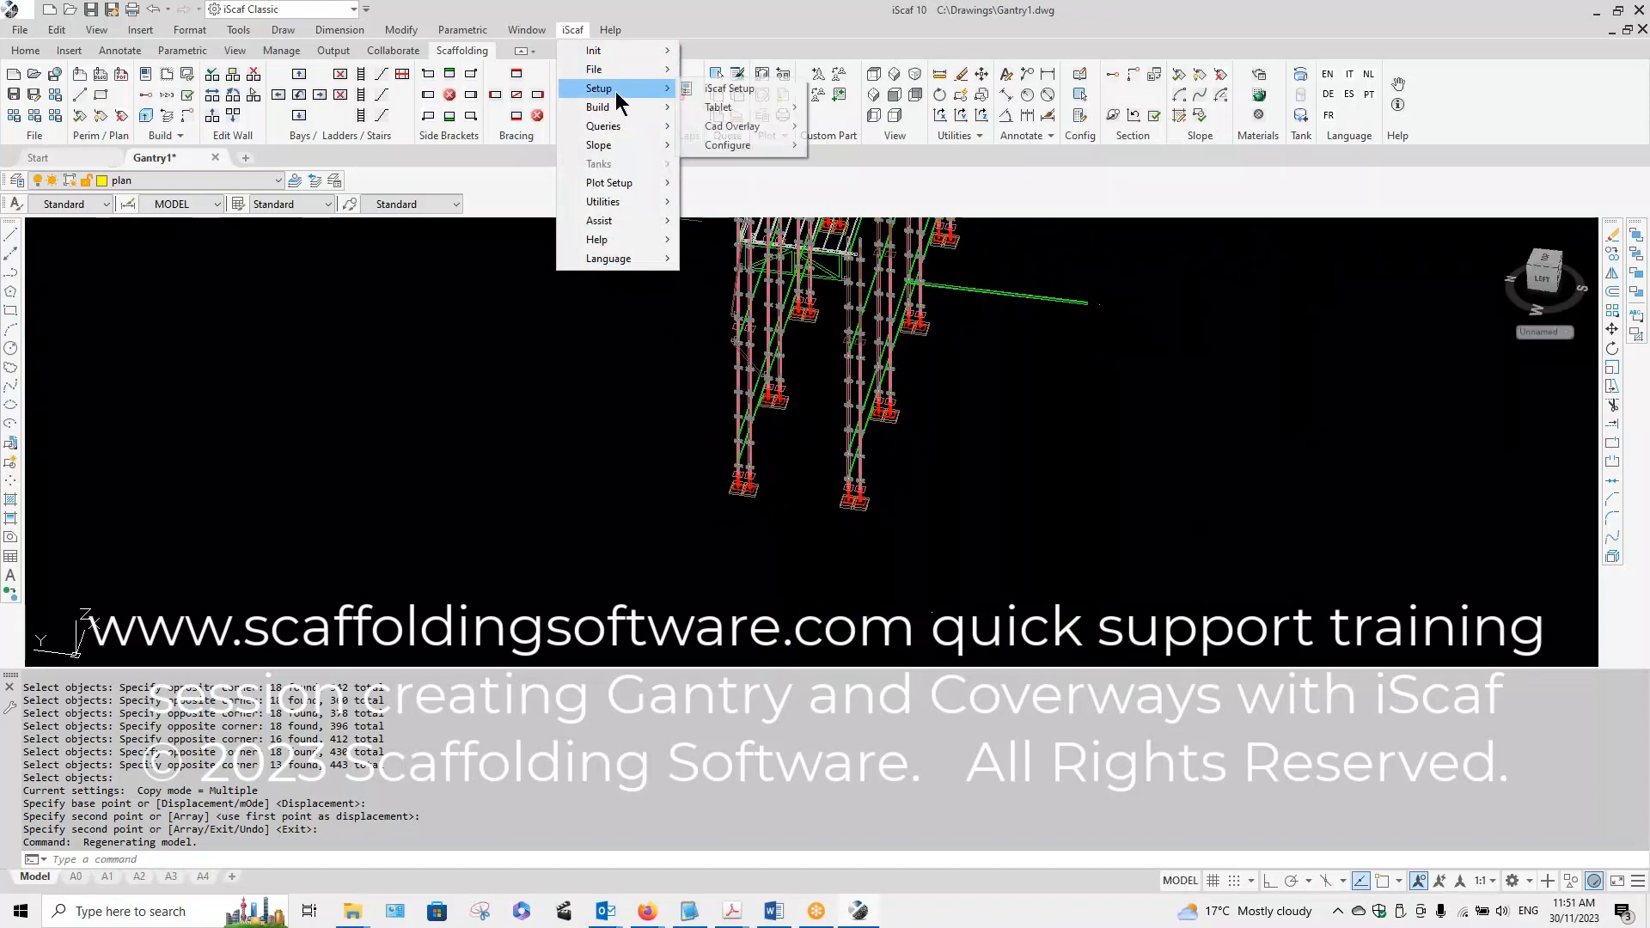
pyautogui.click(687, 95)
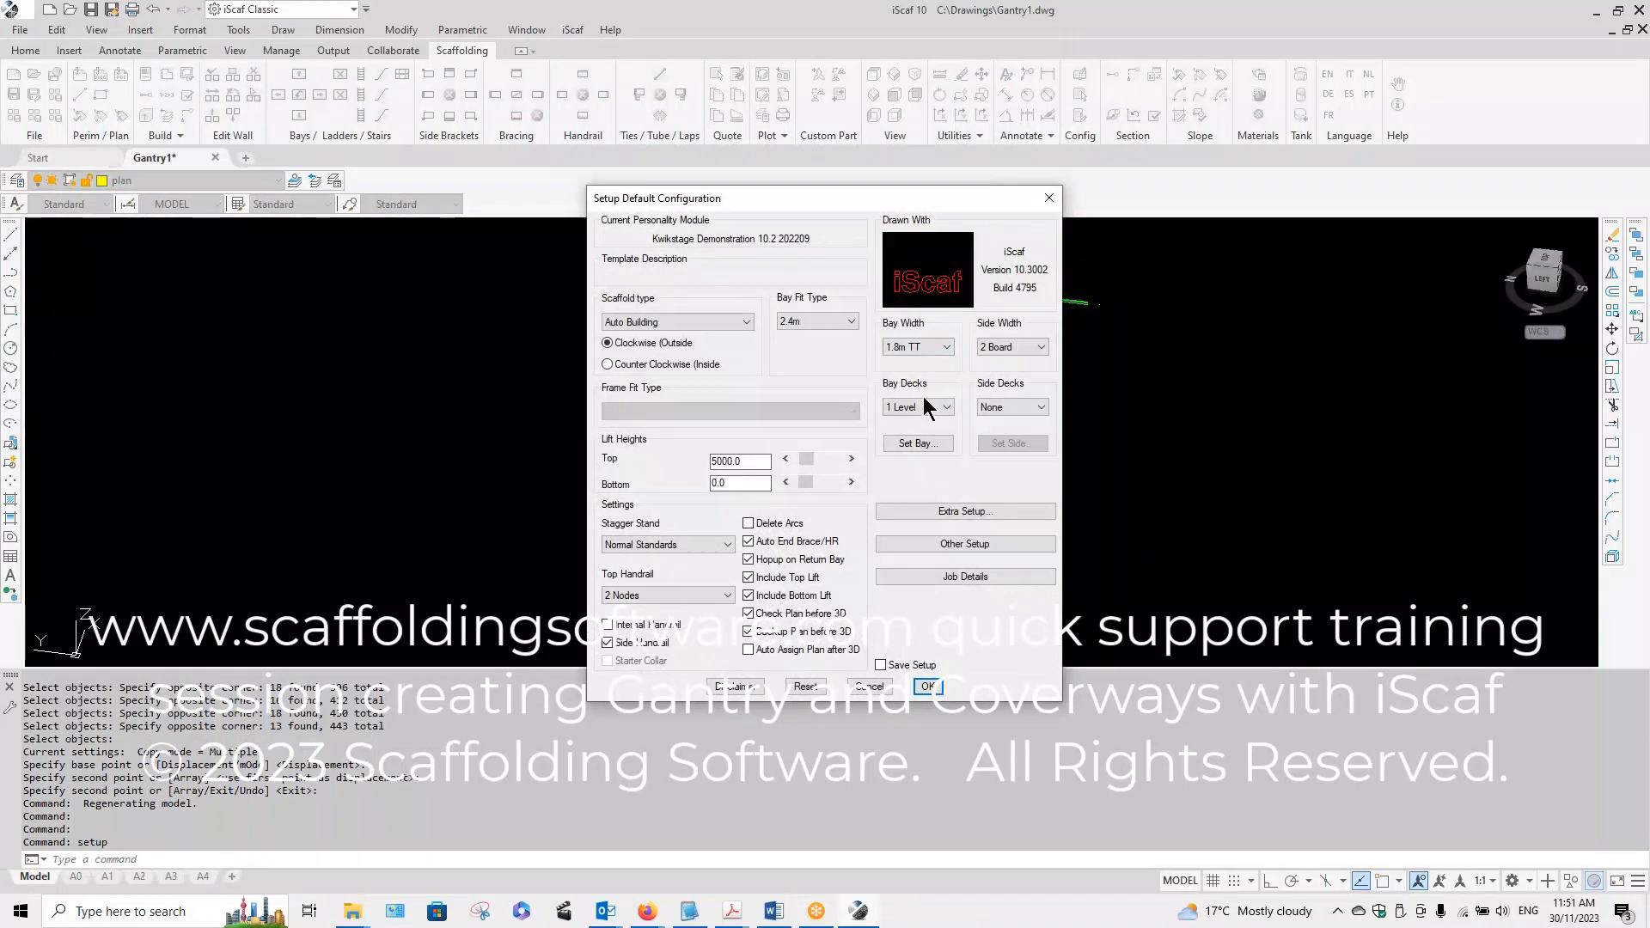
pyautogui.click(854, 321)
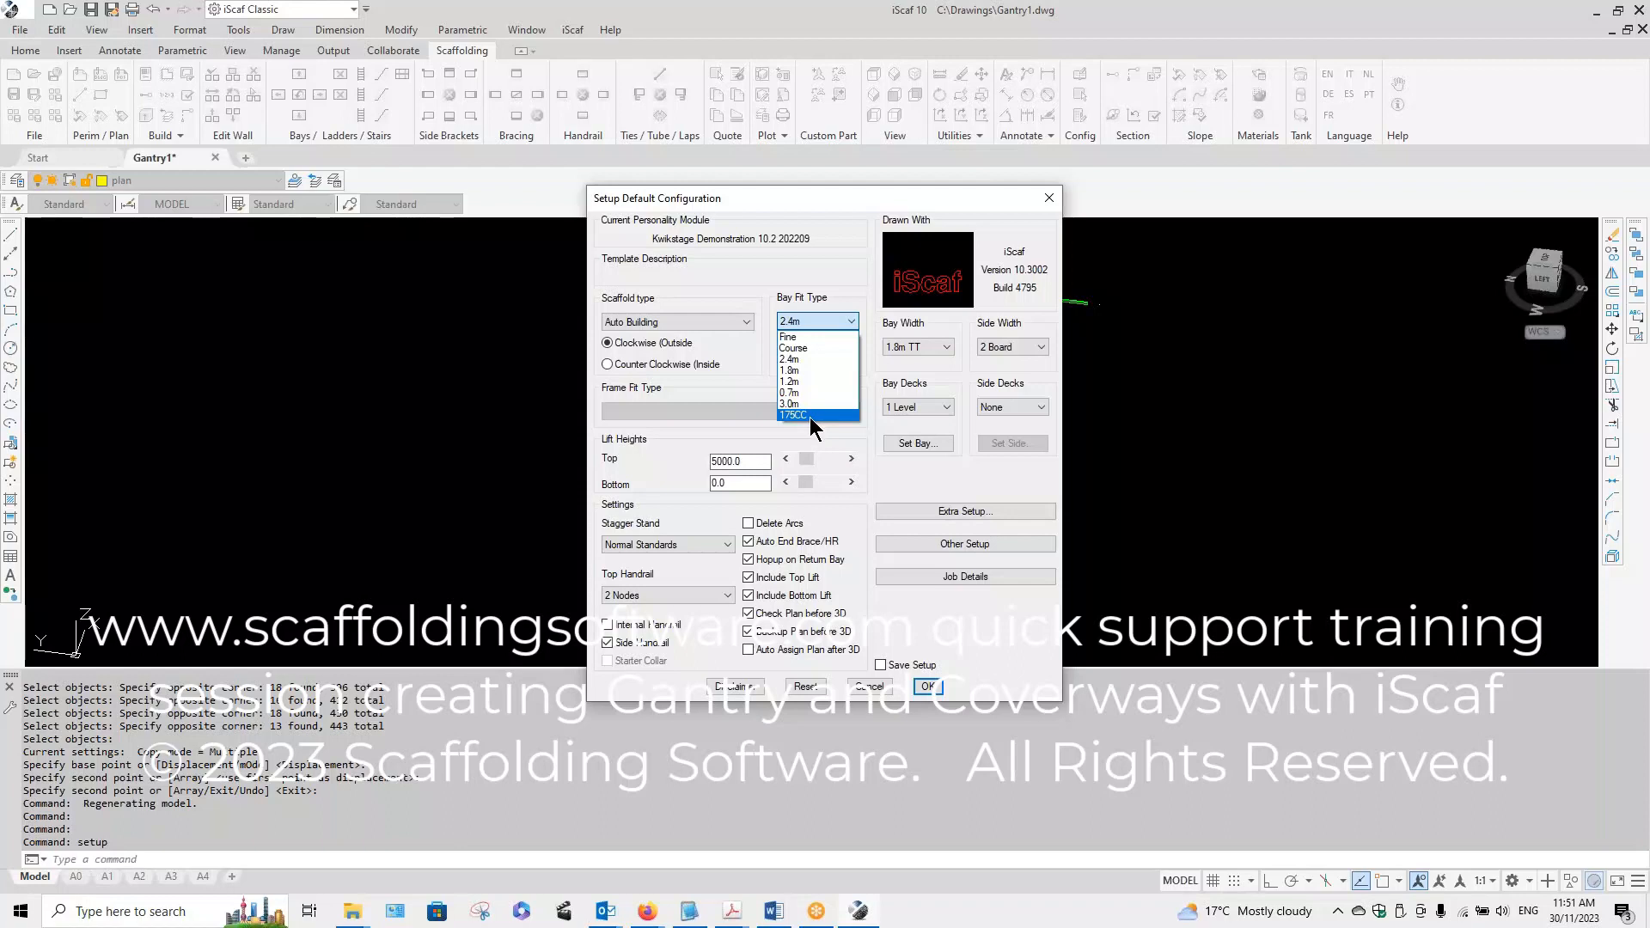
pyautogui.click(843, 324)
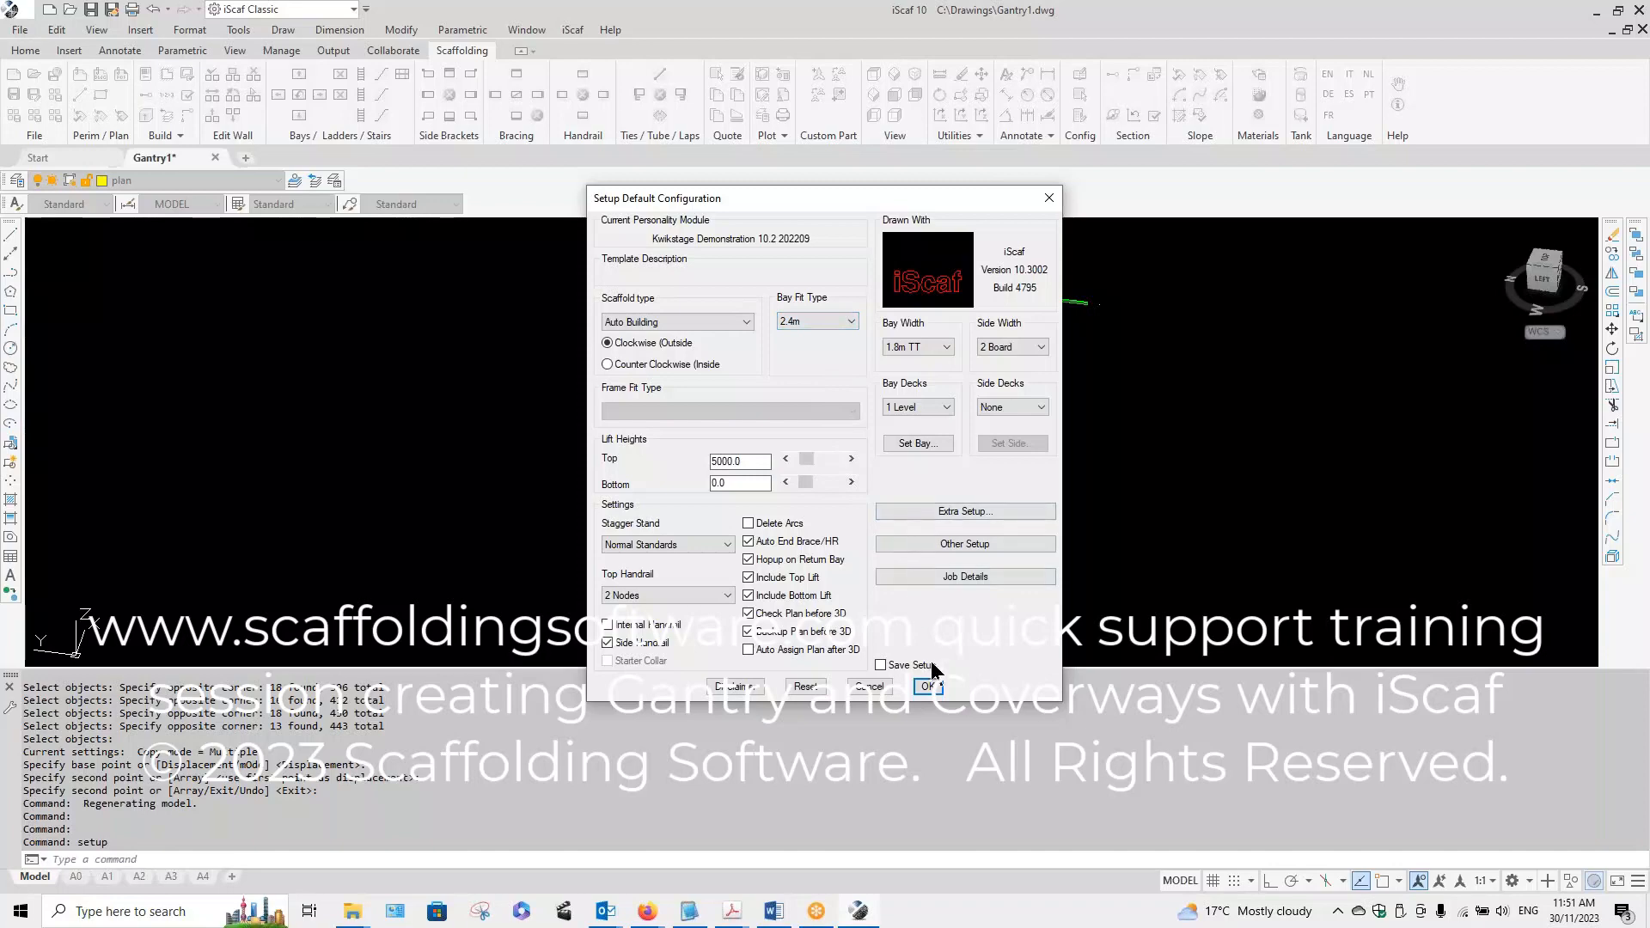
pyautogui.click(871, 687)
# Step: Run a quote on all parts of the gantry to review its parts list, and close it
pyautogui.scroll(-2, 948, 515)
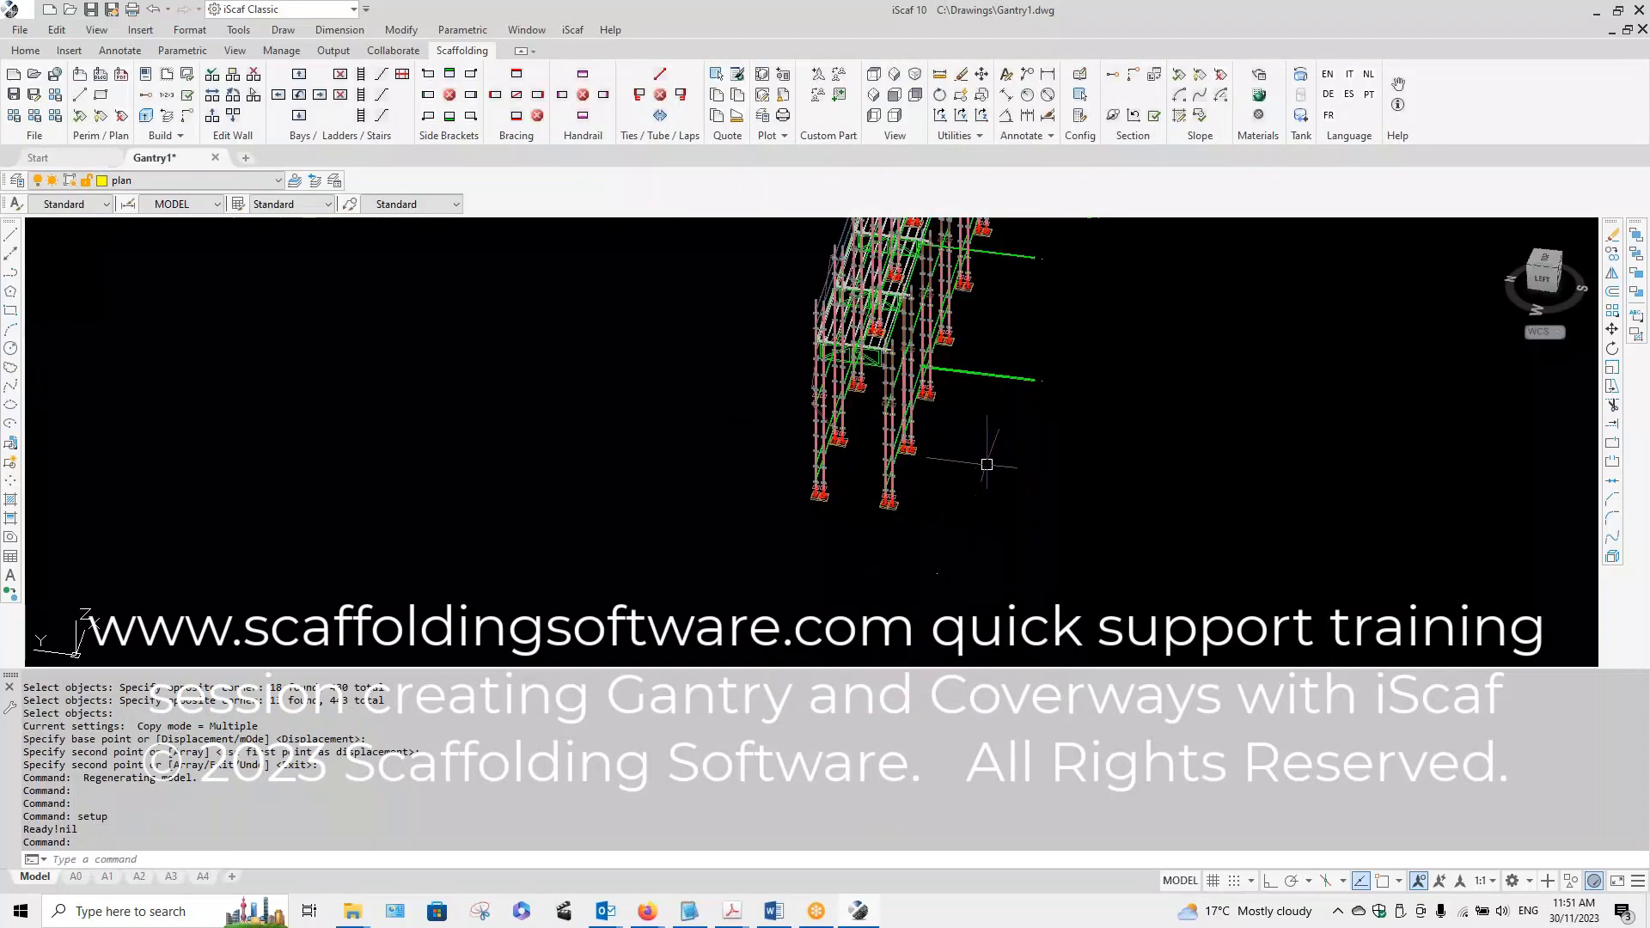
pyautogui.scroll(-2, 989, 460)
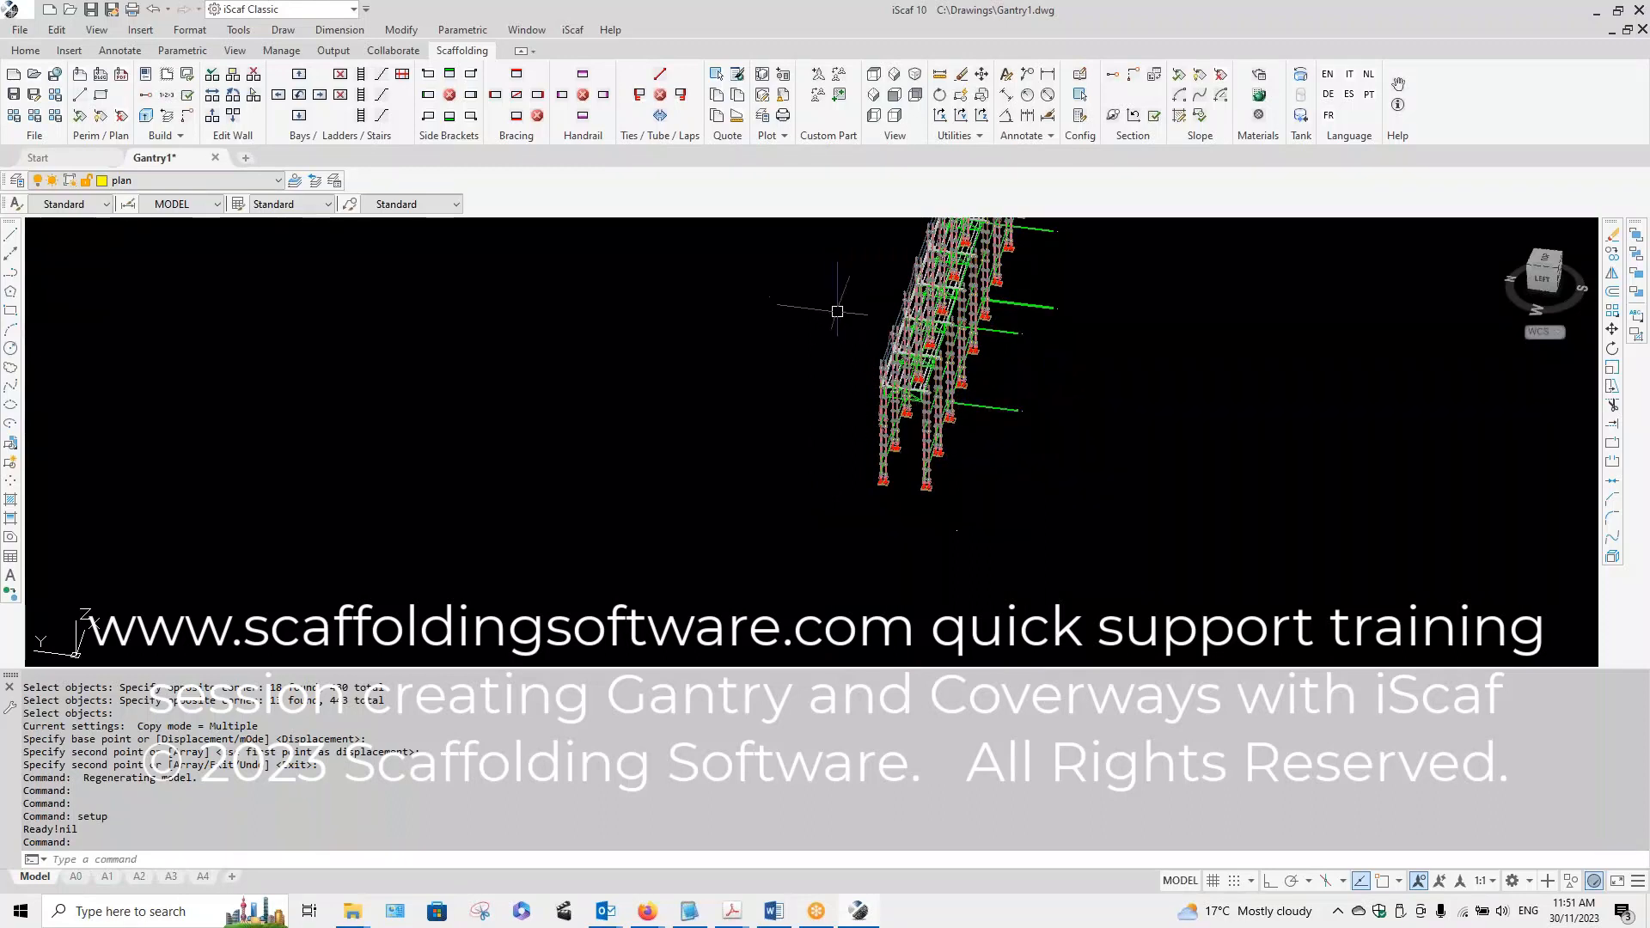
pyautogui.moveTo(839, 310); pyautogui.dragTo(626, 461, button='middle')
pyautogui.scroll(-2, 626, 456)
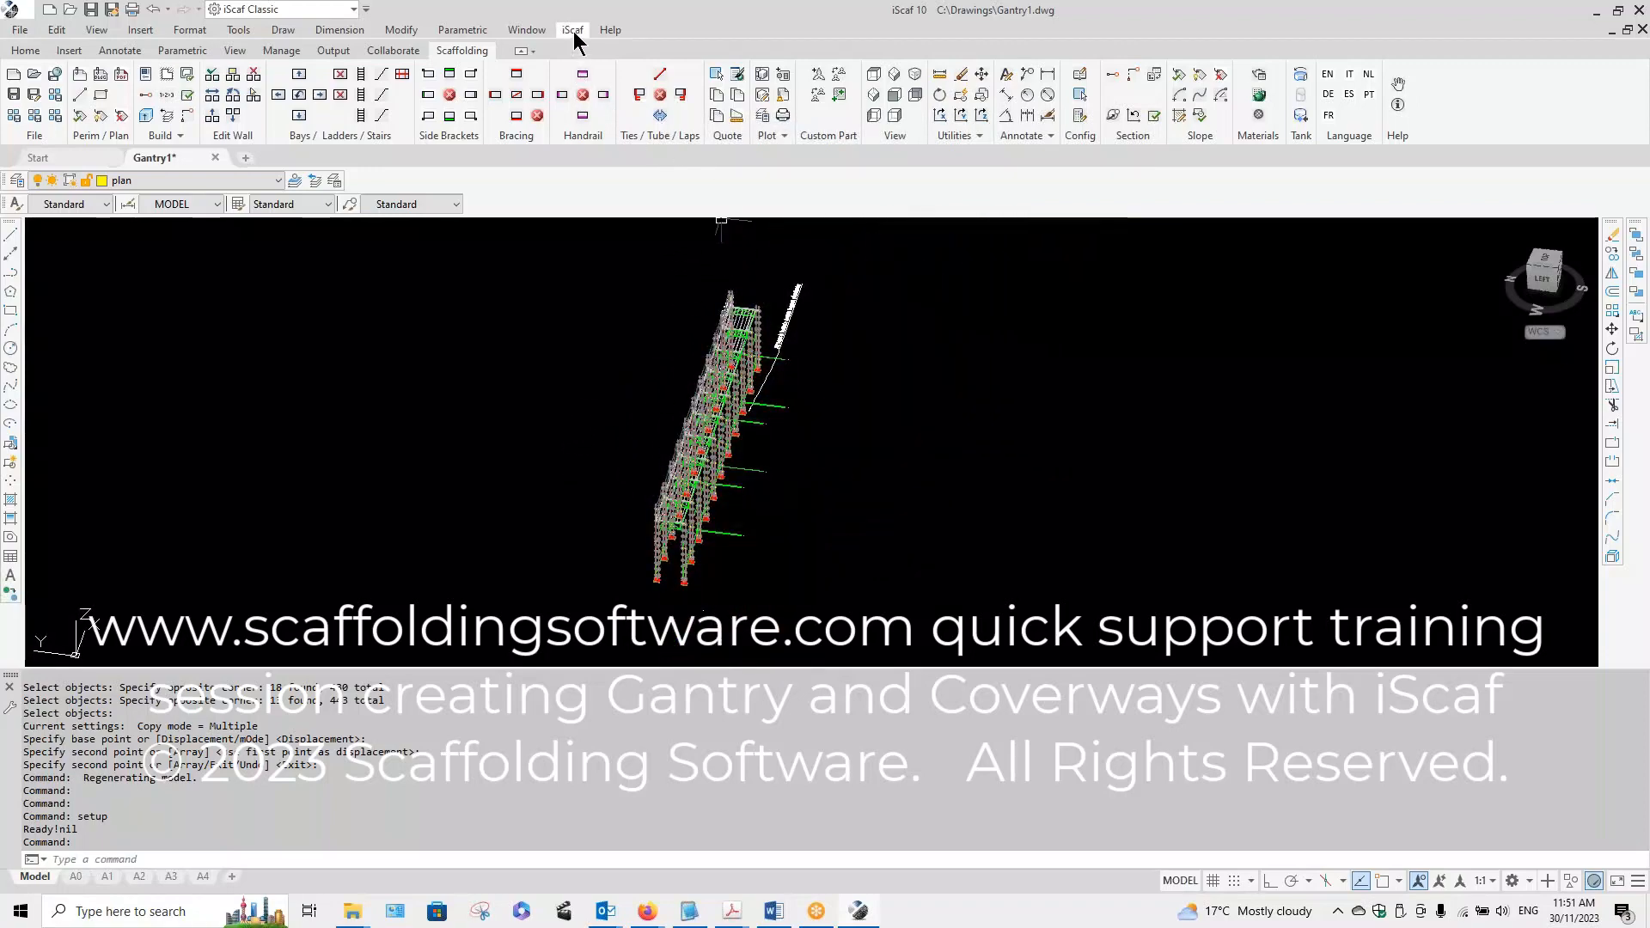
pyautogui.click(739, 74)
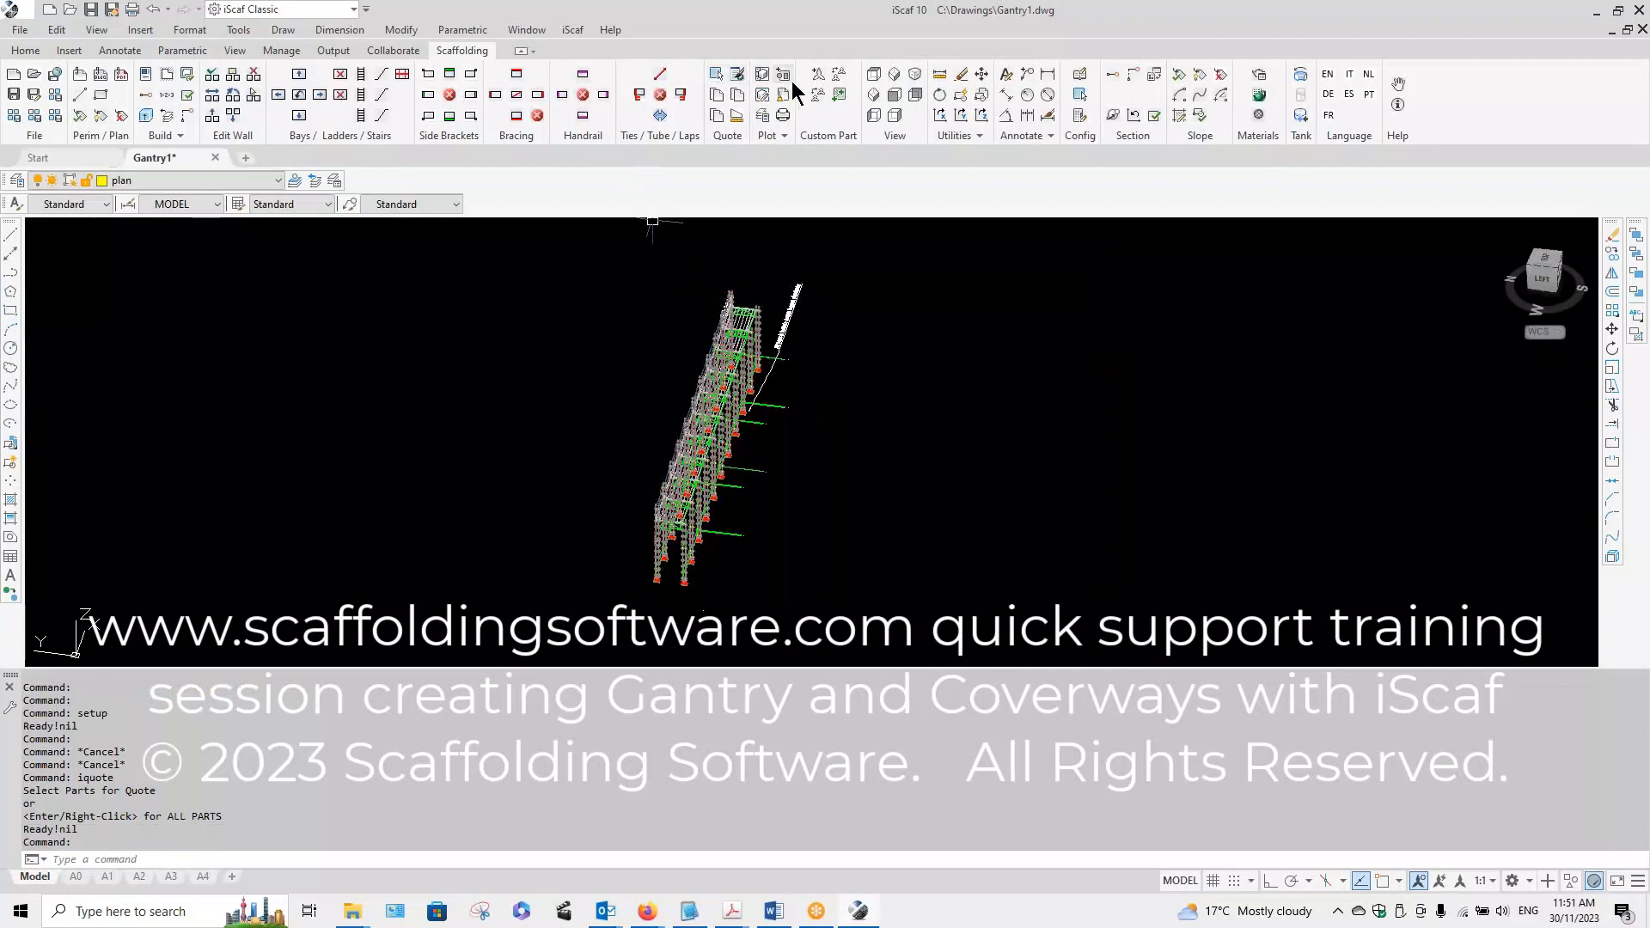
# Step: Find the Double Coupler by description with "double" and add 42 of them to the drawing as extra parts
pyautogui.click(716, 79)
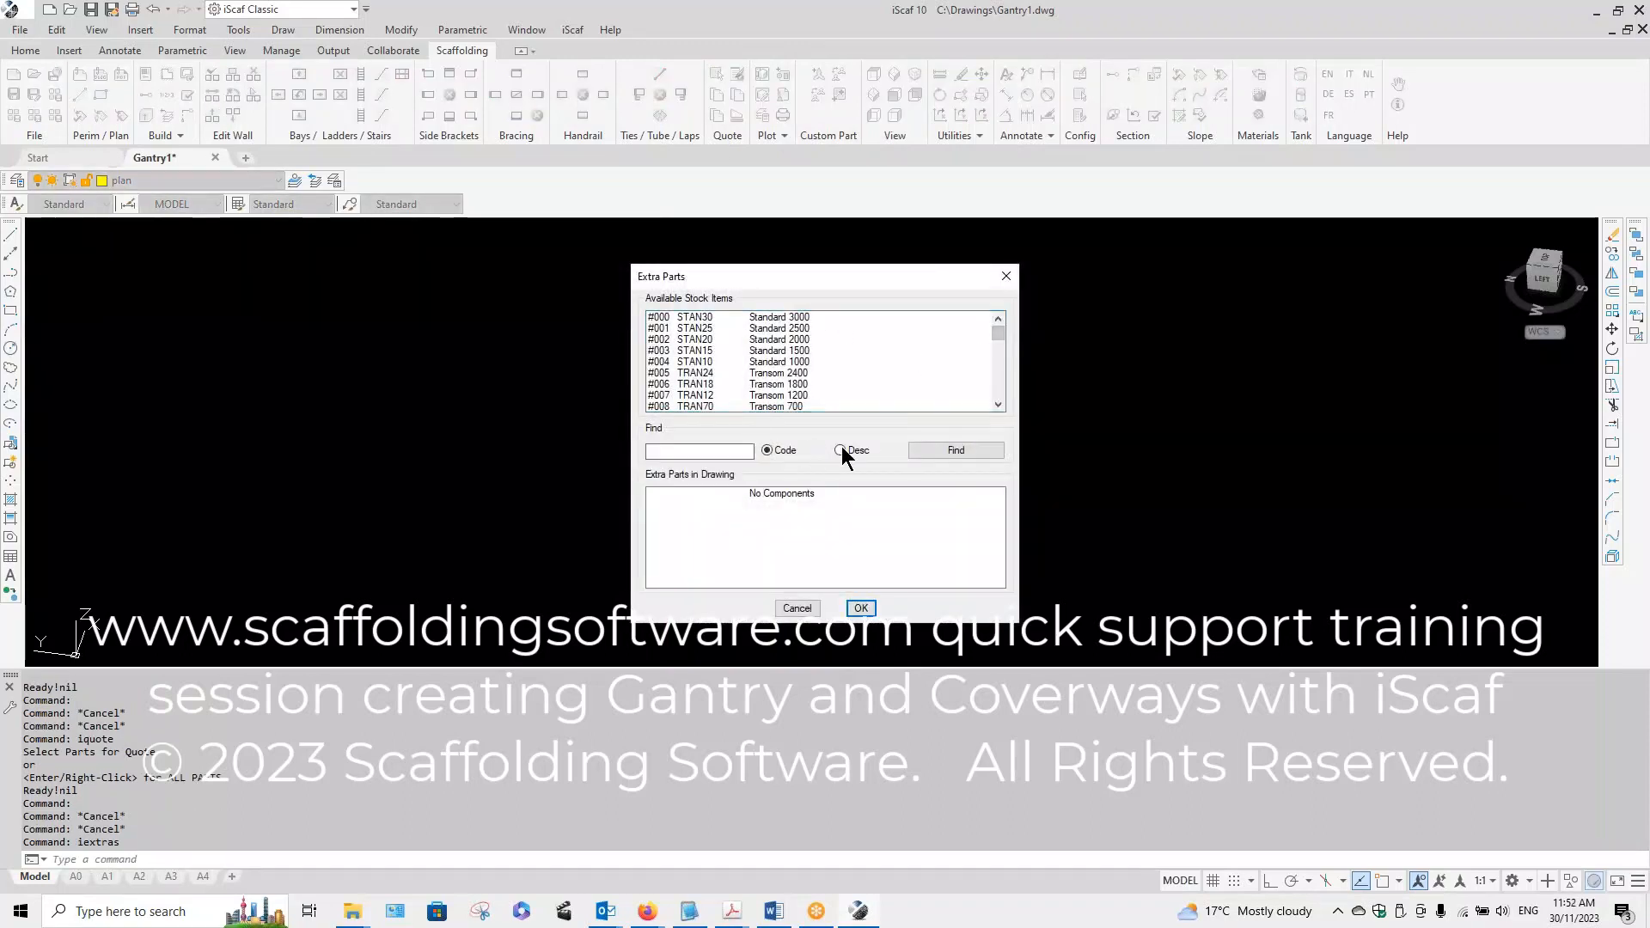
pyautogui.click(718, 455)
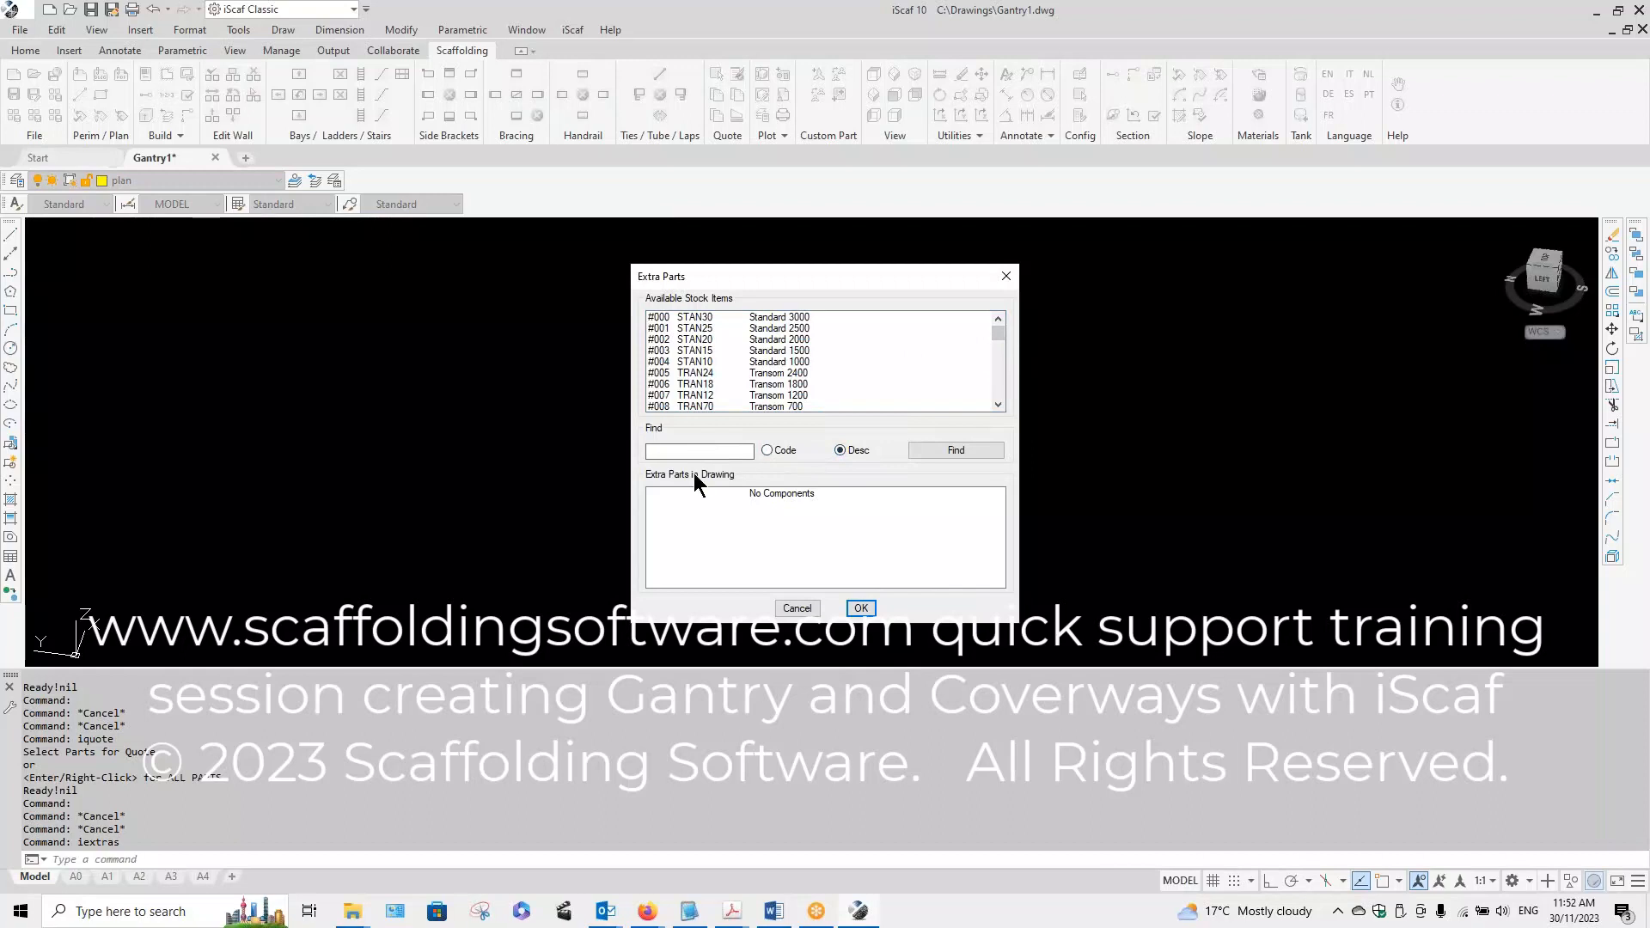
pyautogui.write('soub')
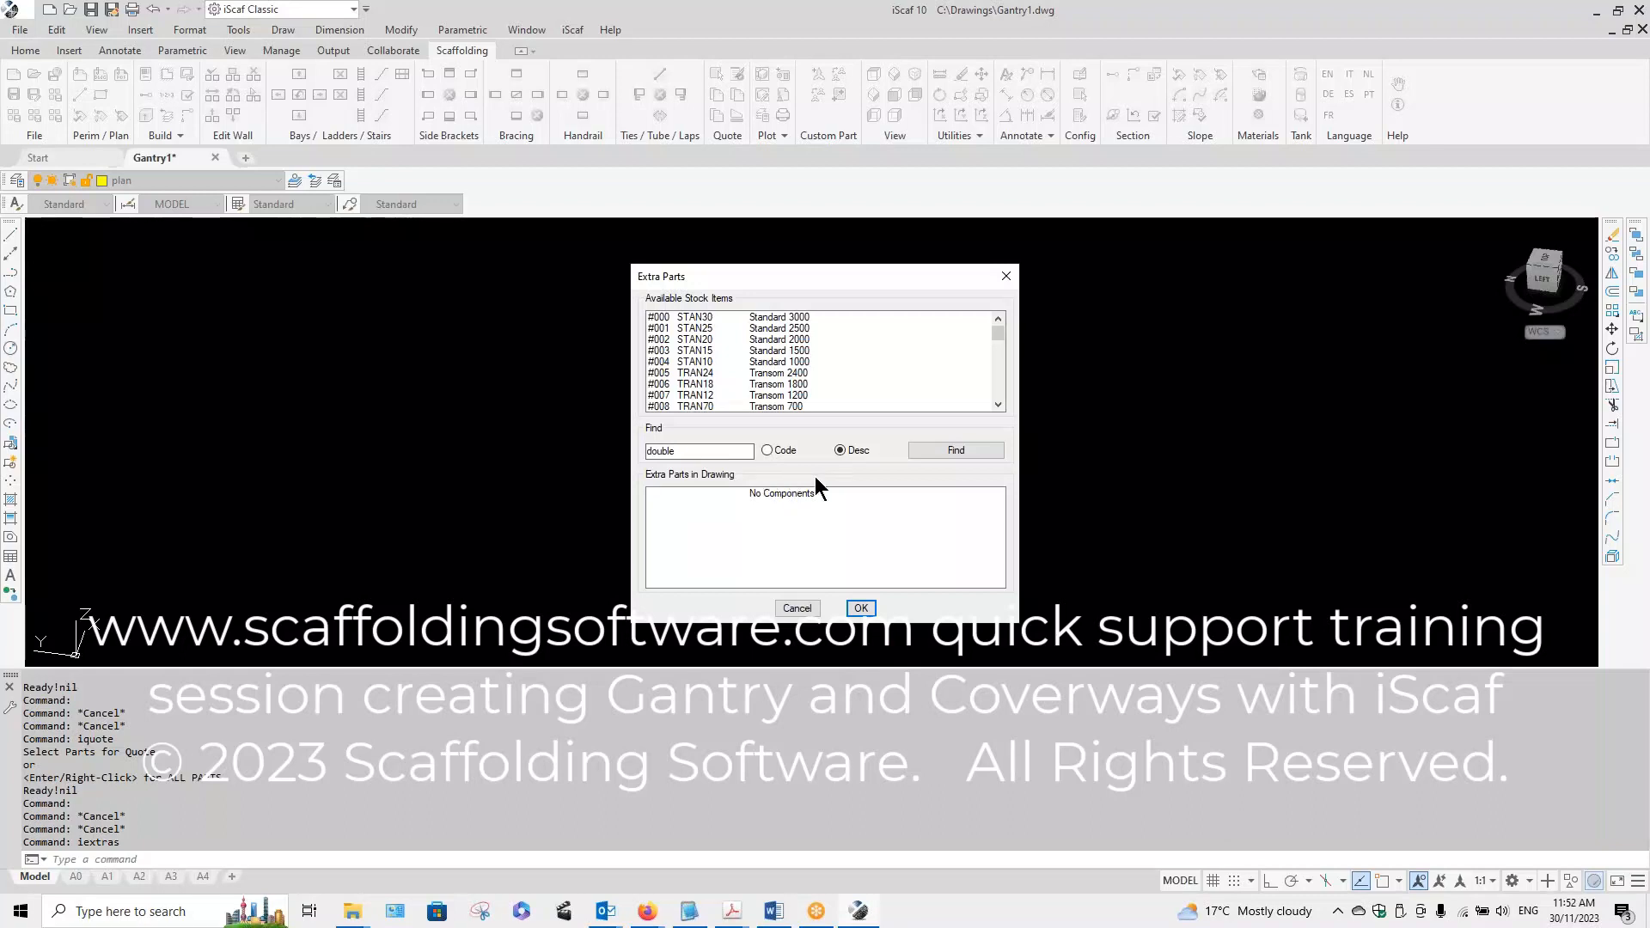
pyautogui.click(919, 448)
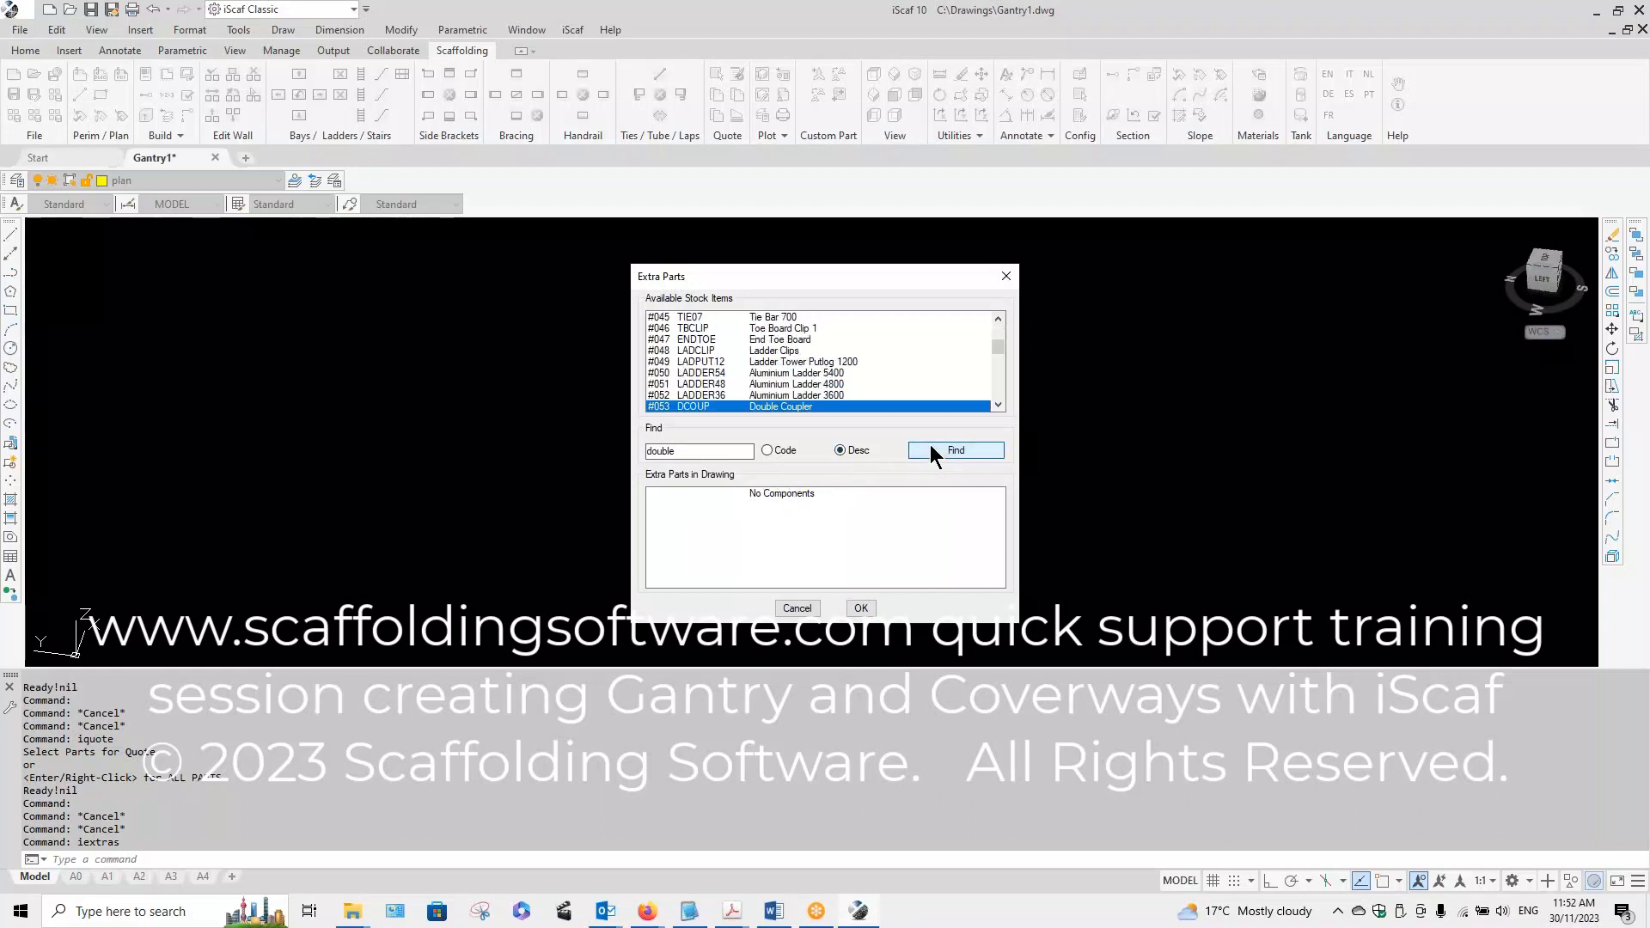
pyautogui.doubleClick(801, 407)
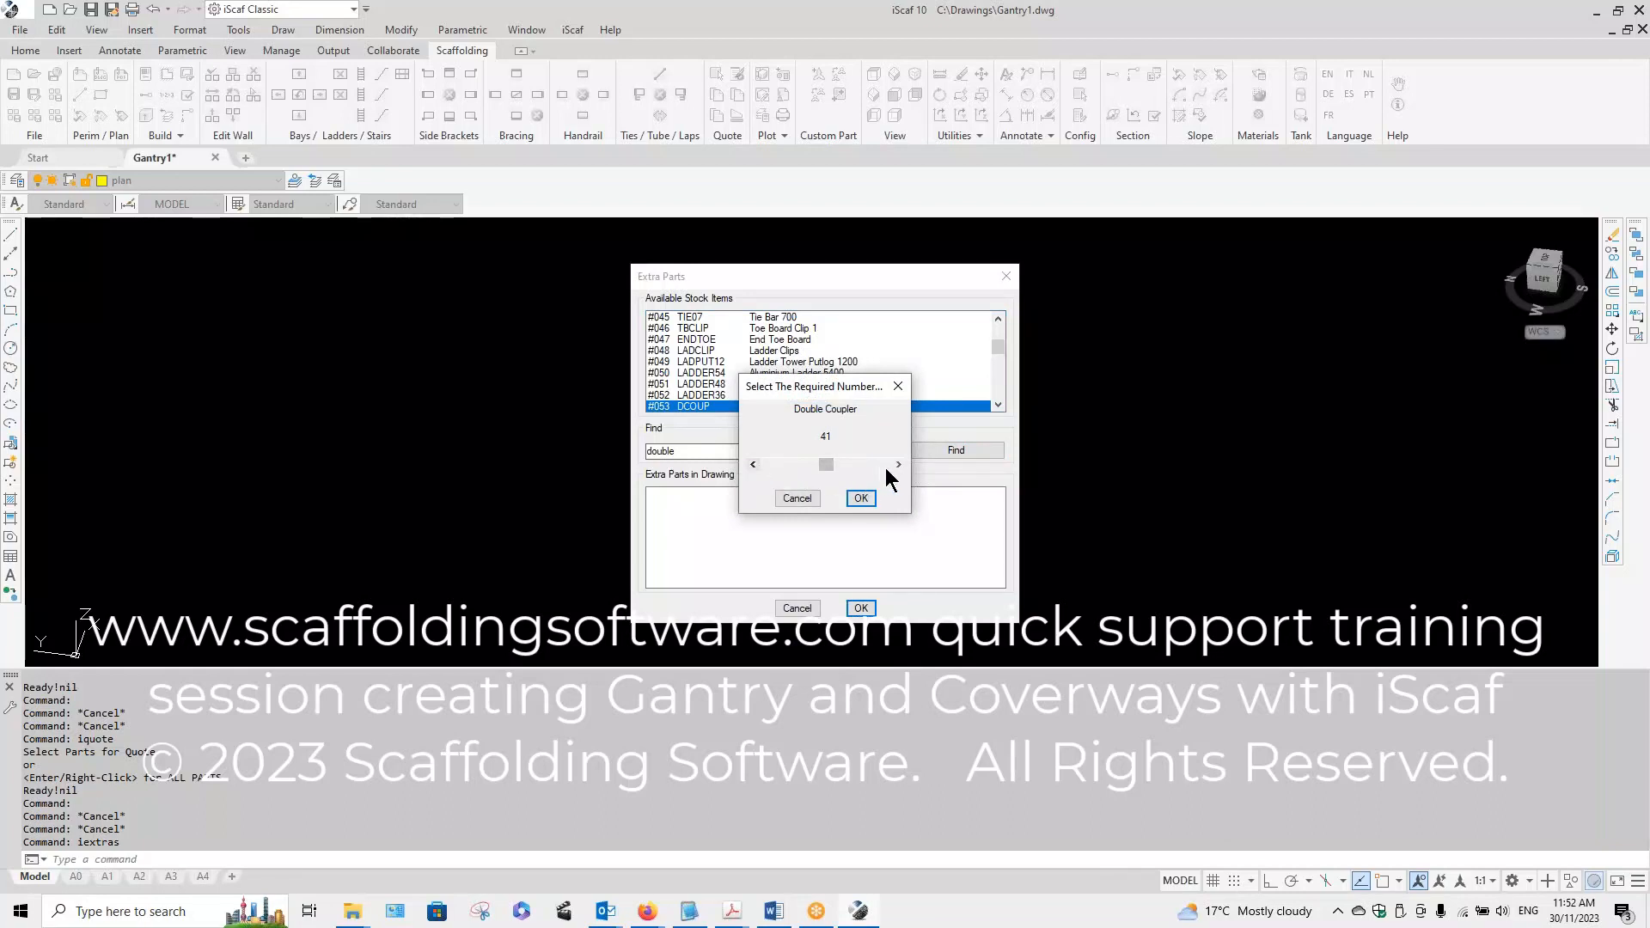
pyautogui.click(862, 498)
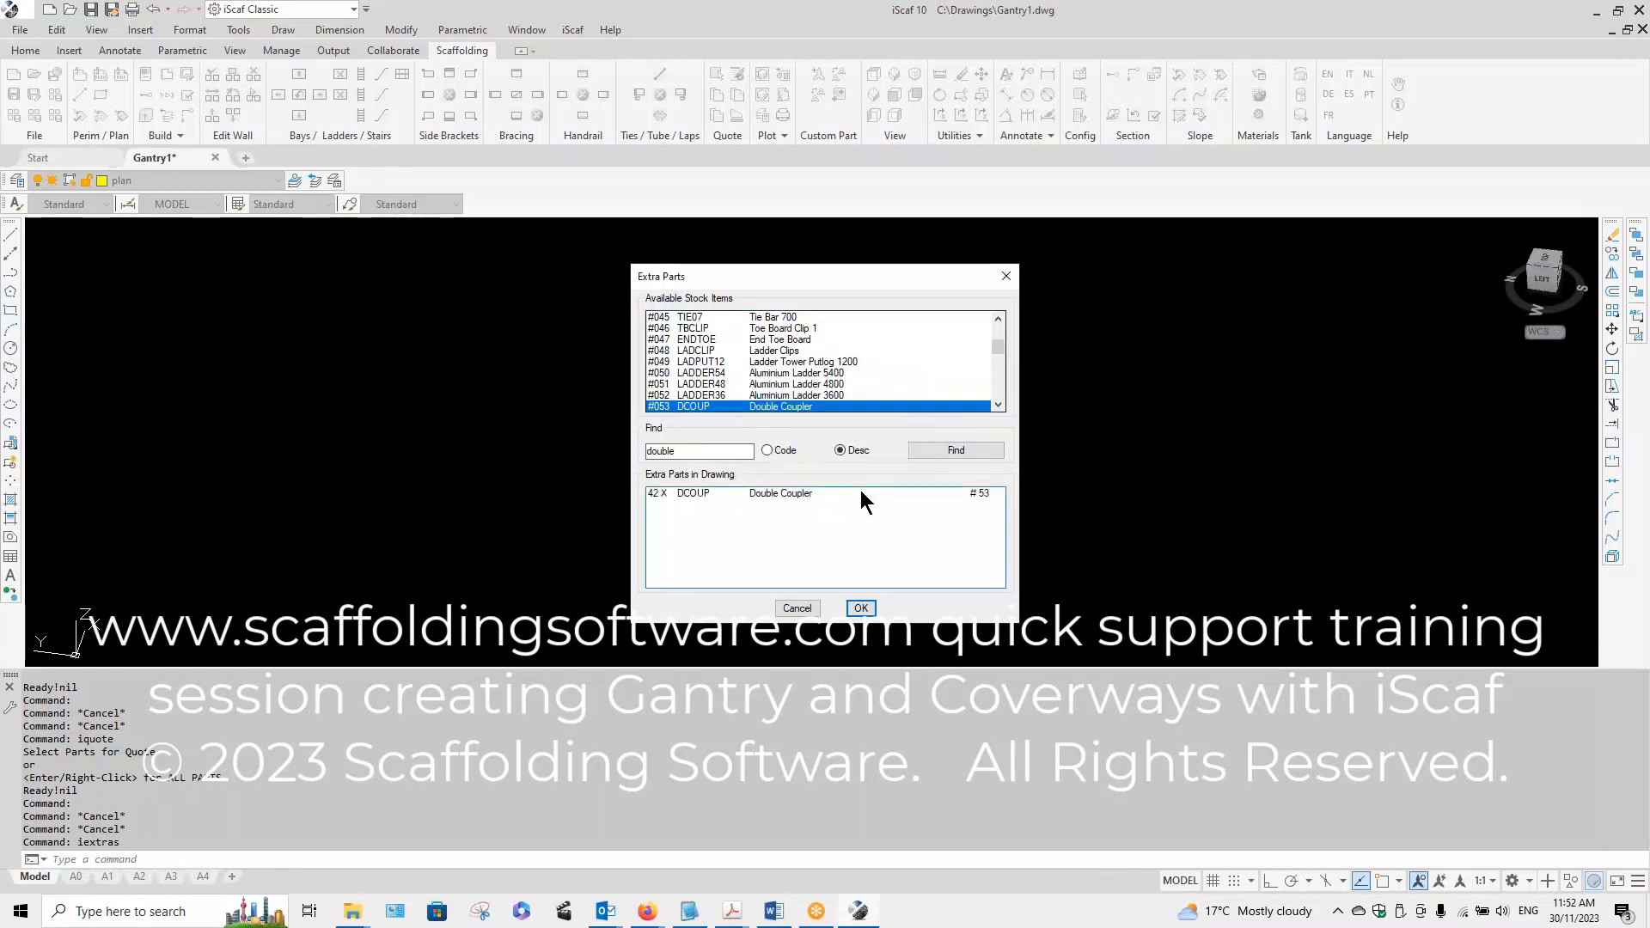
pyautogui.click(860, 607)
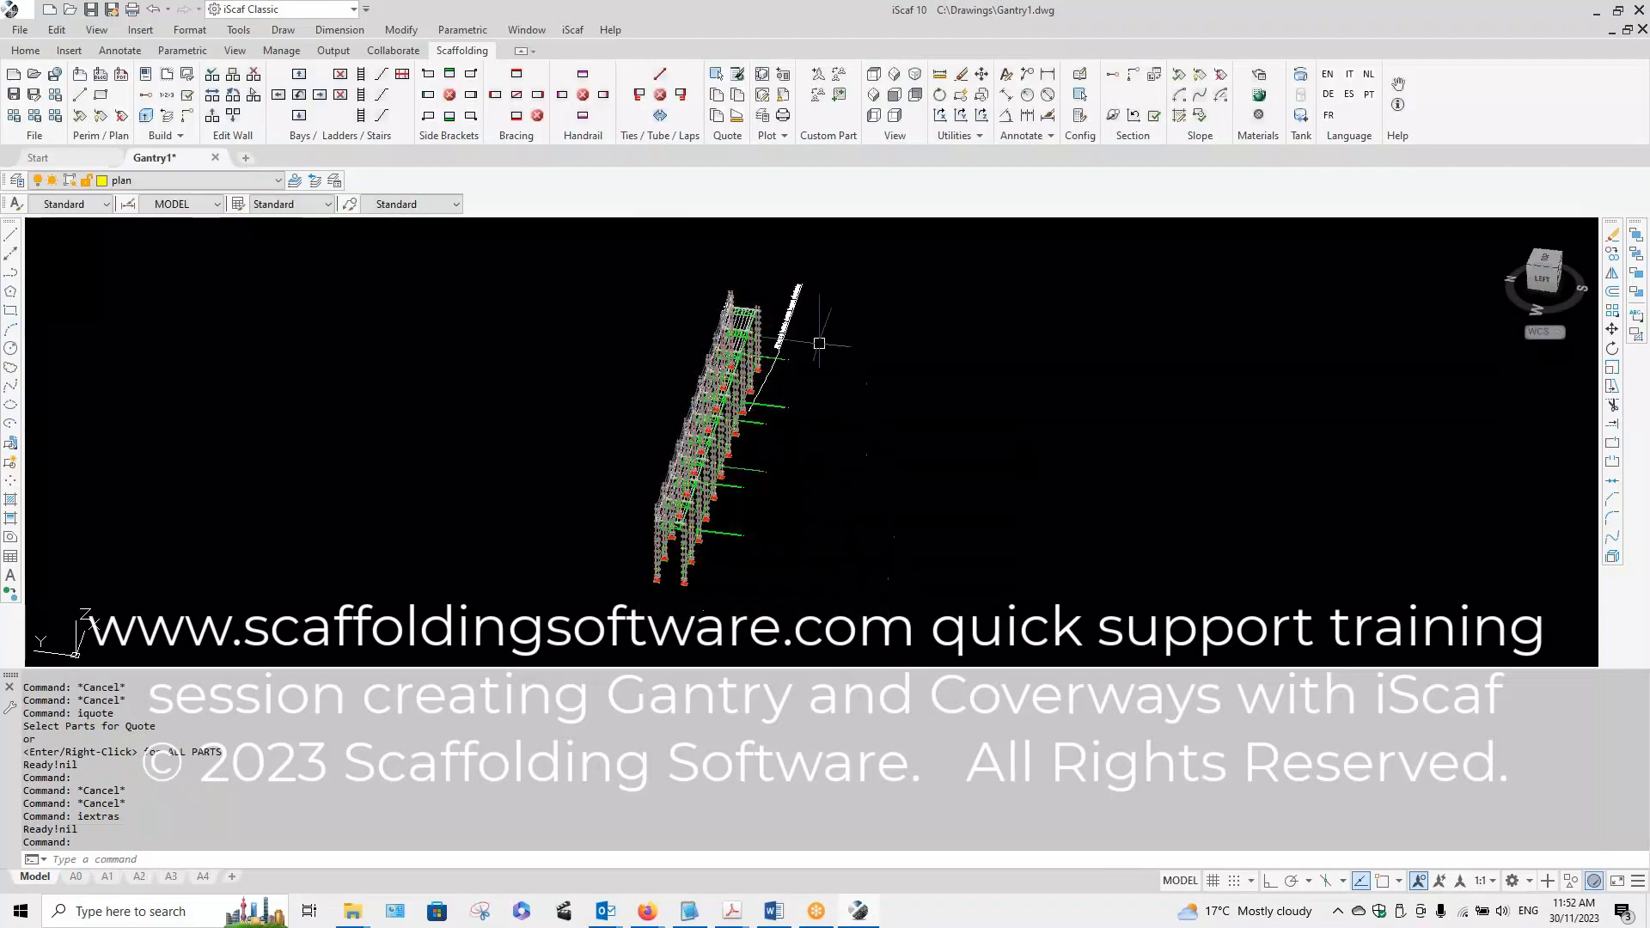
# Step: Quote all parts again, check the Double Coupler entry in the parts list, and cancel the quote
pyautogui.click(738, 76)
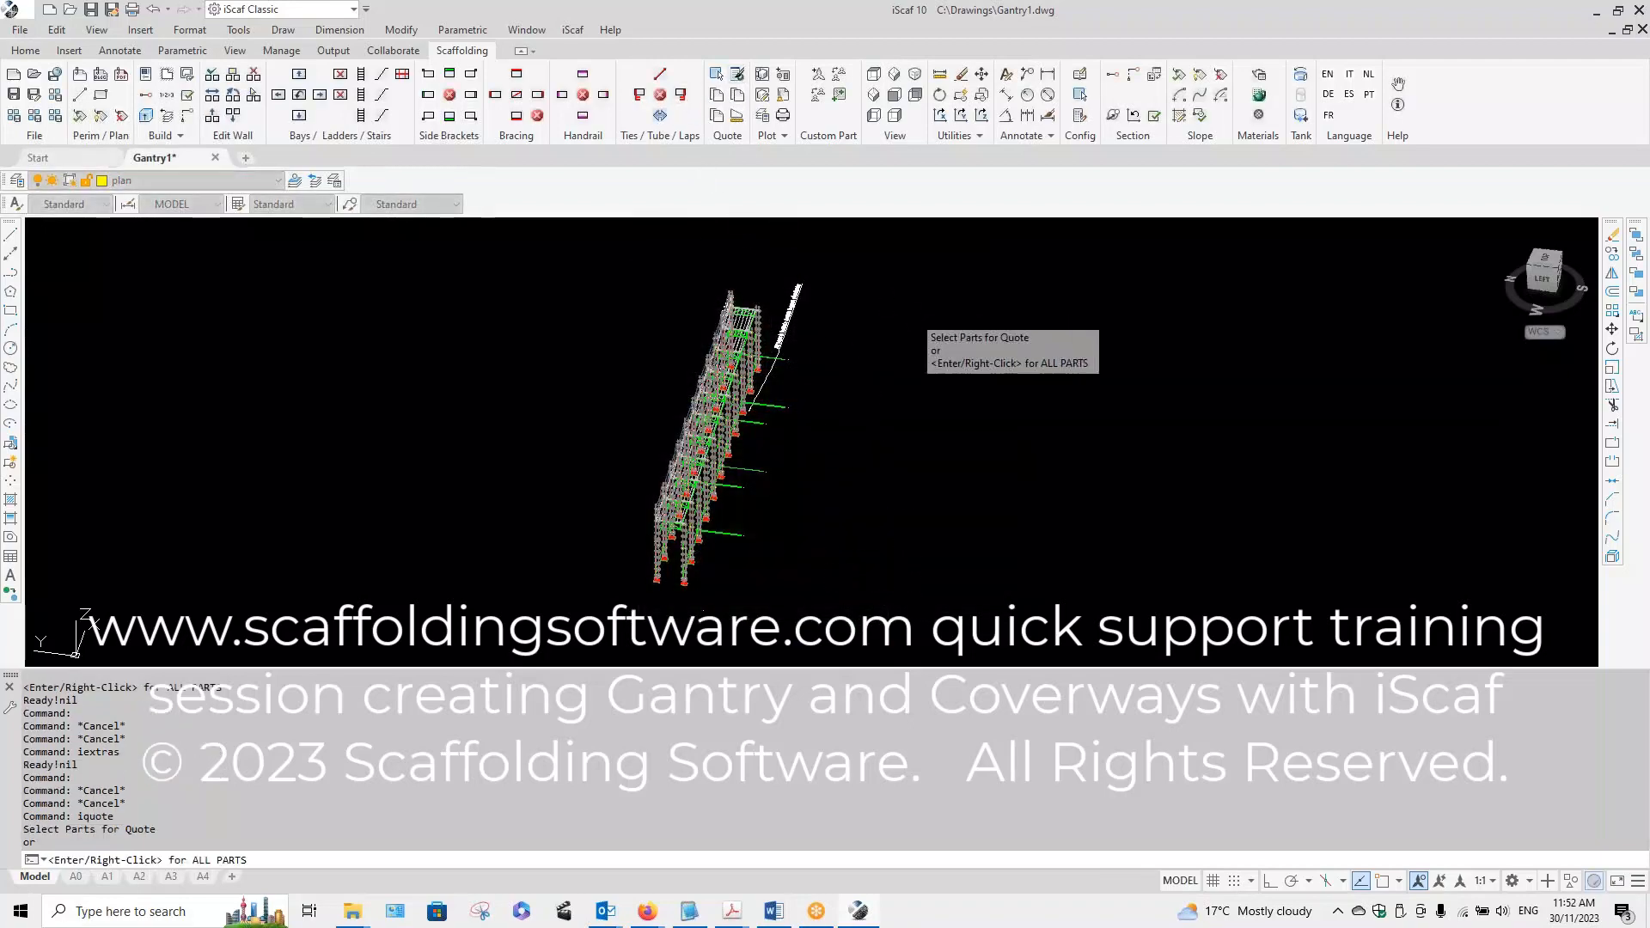
pyautogui.rightClick(909, 314)
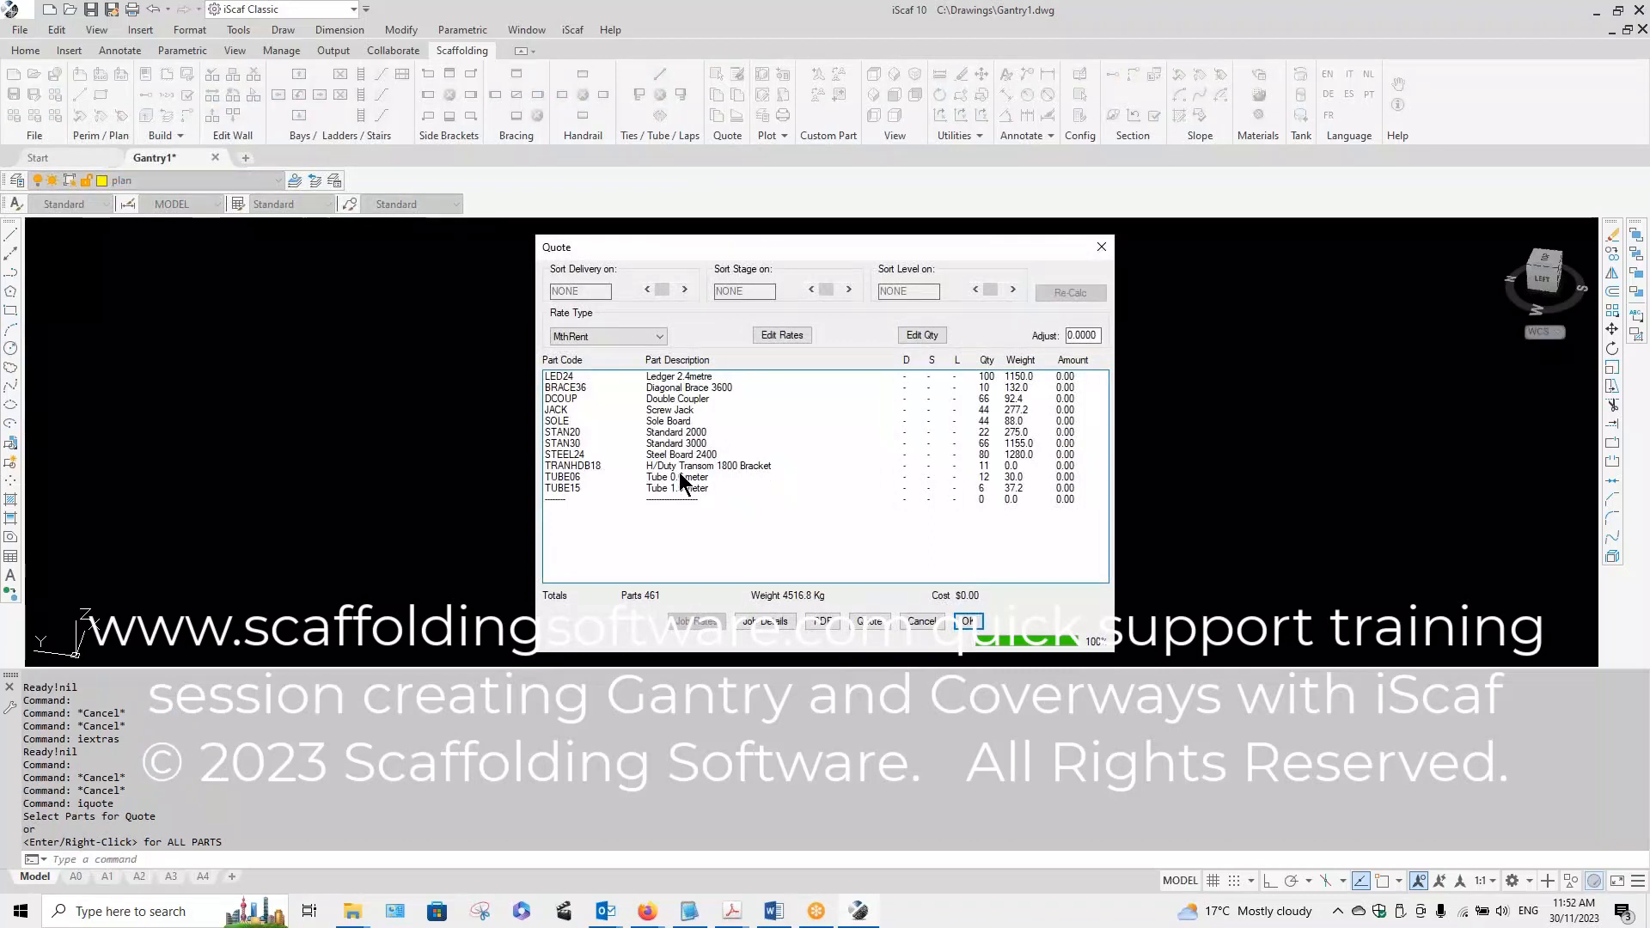
pyautogui.click(686, 399)
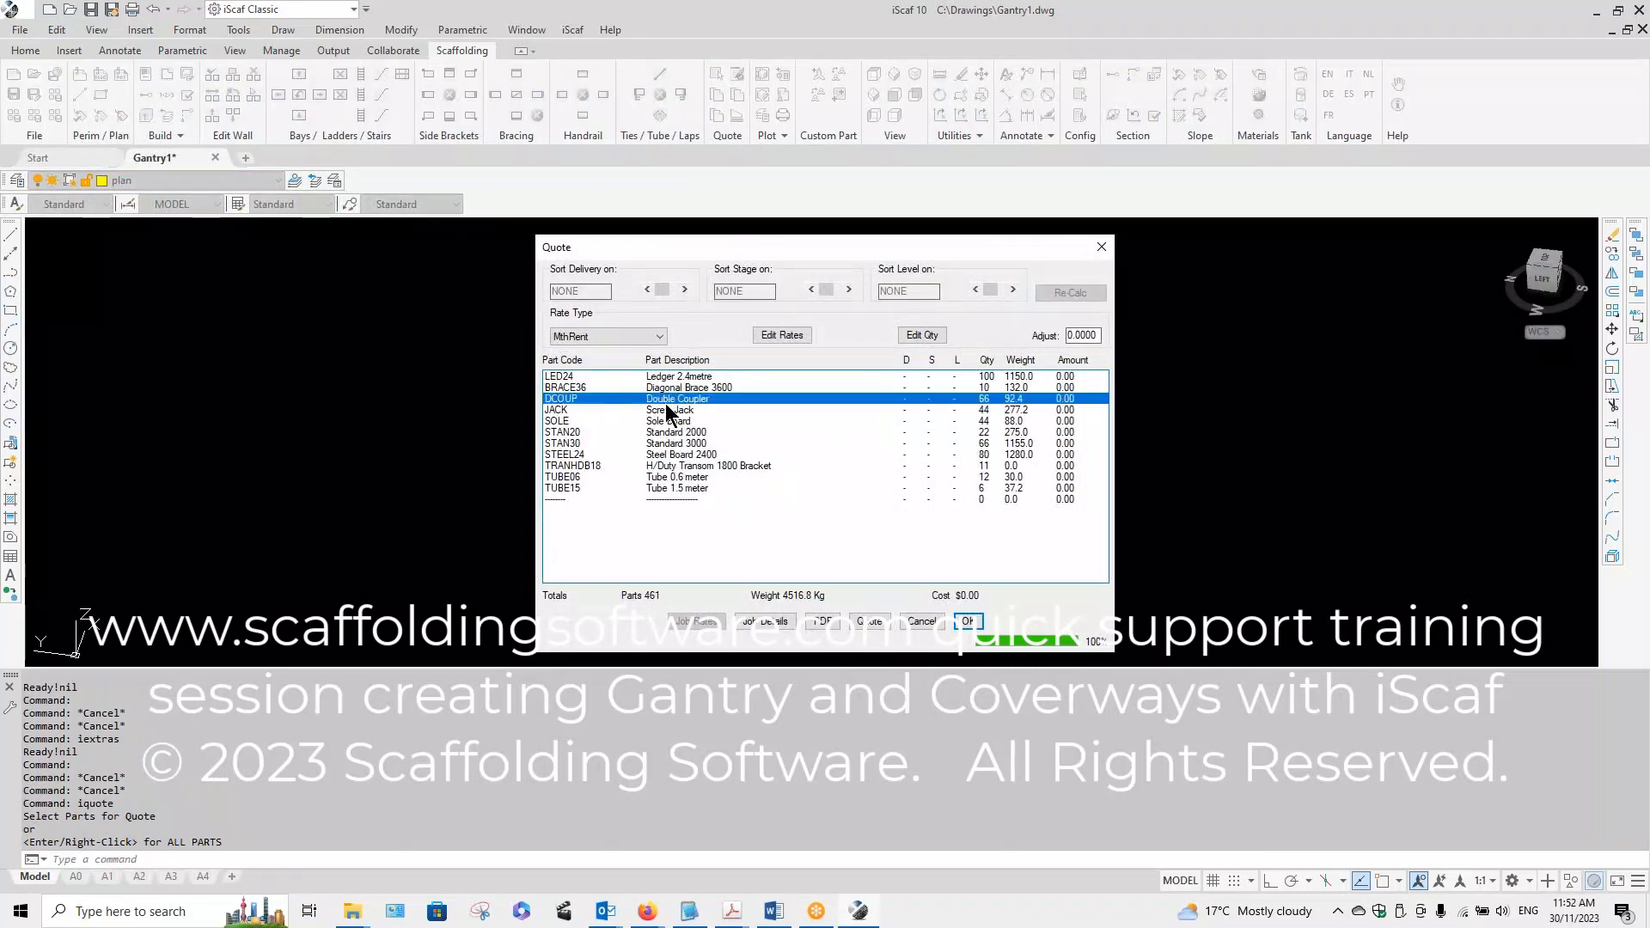
pyautogui.click(921, 621)
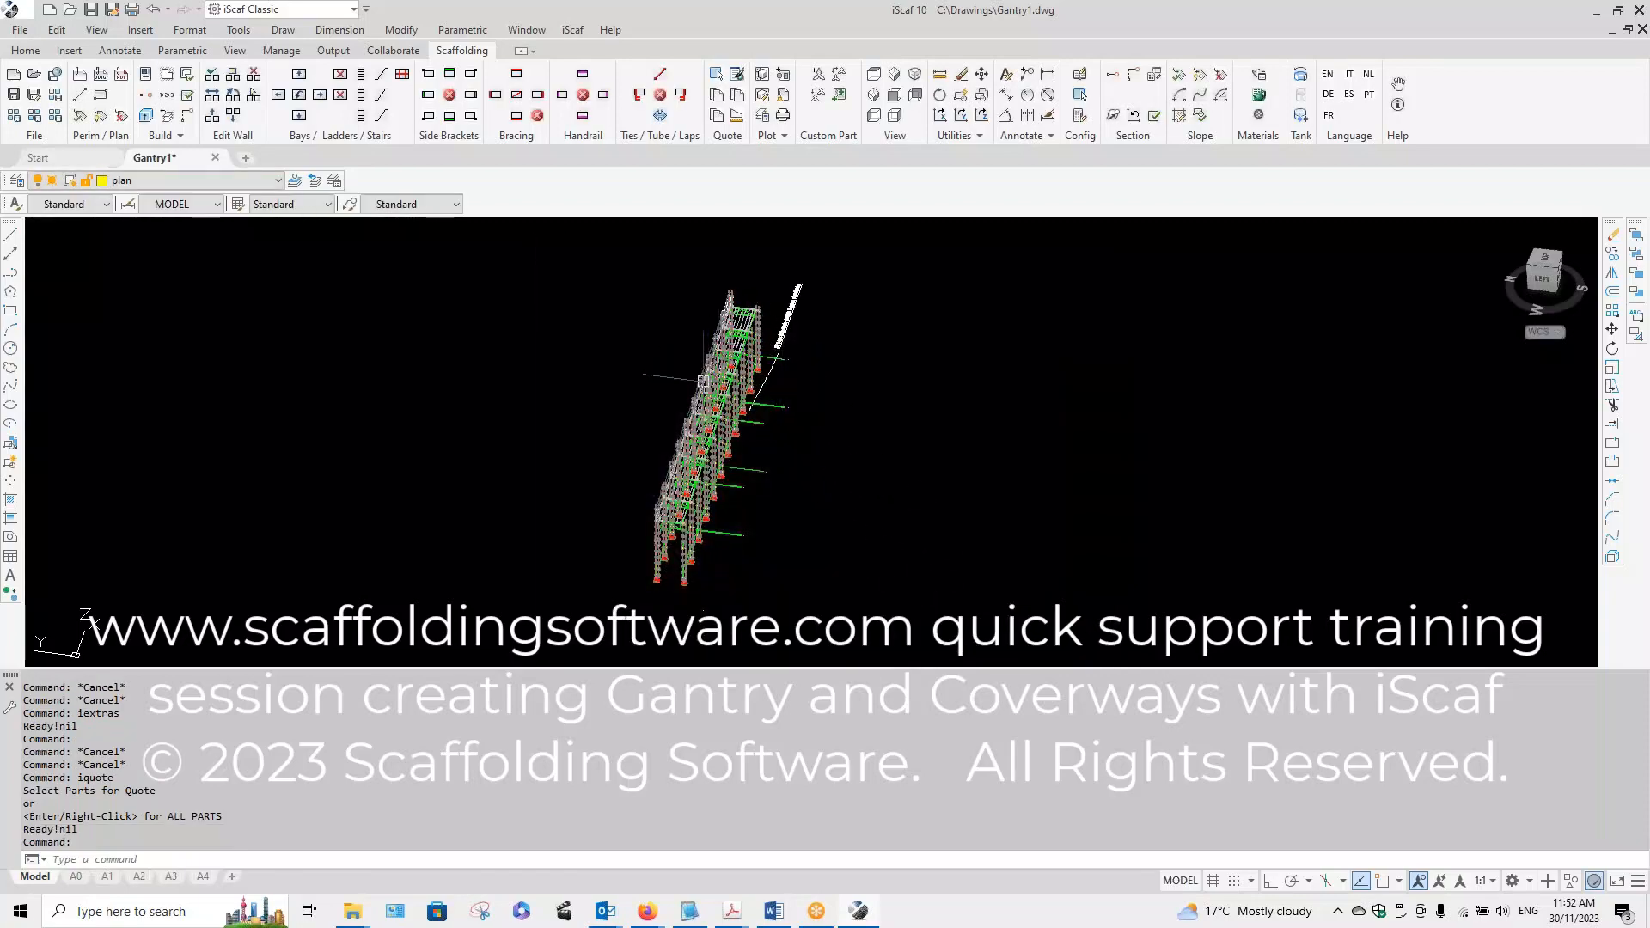
# Step: Switch the gantry model to the Conceptual visual style and examine its double-legged standards up close
pyautogui.scroll(3, 713, 478)
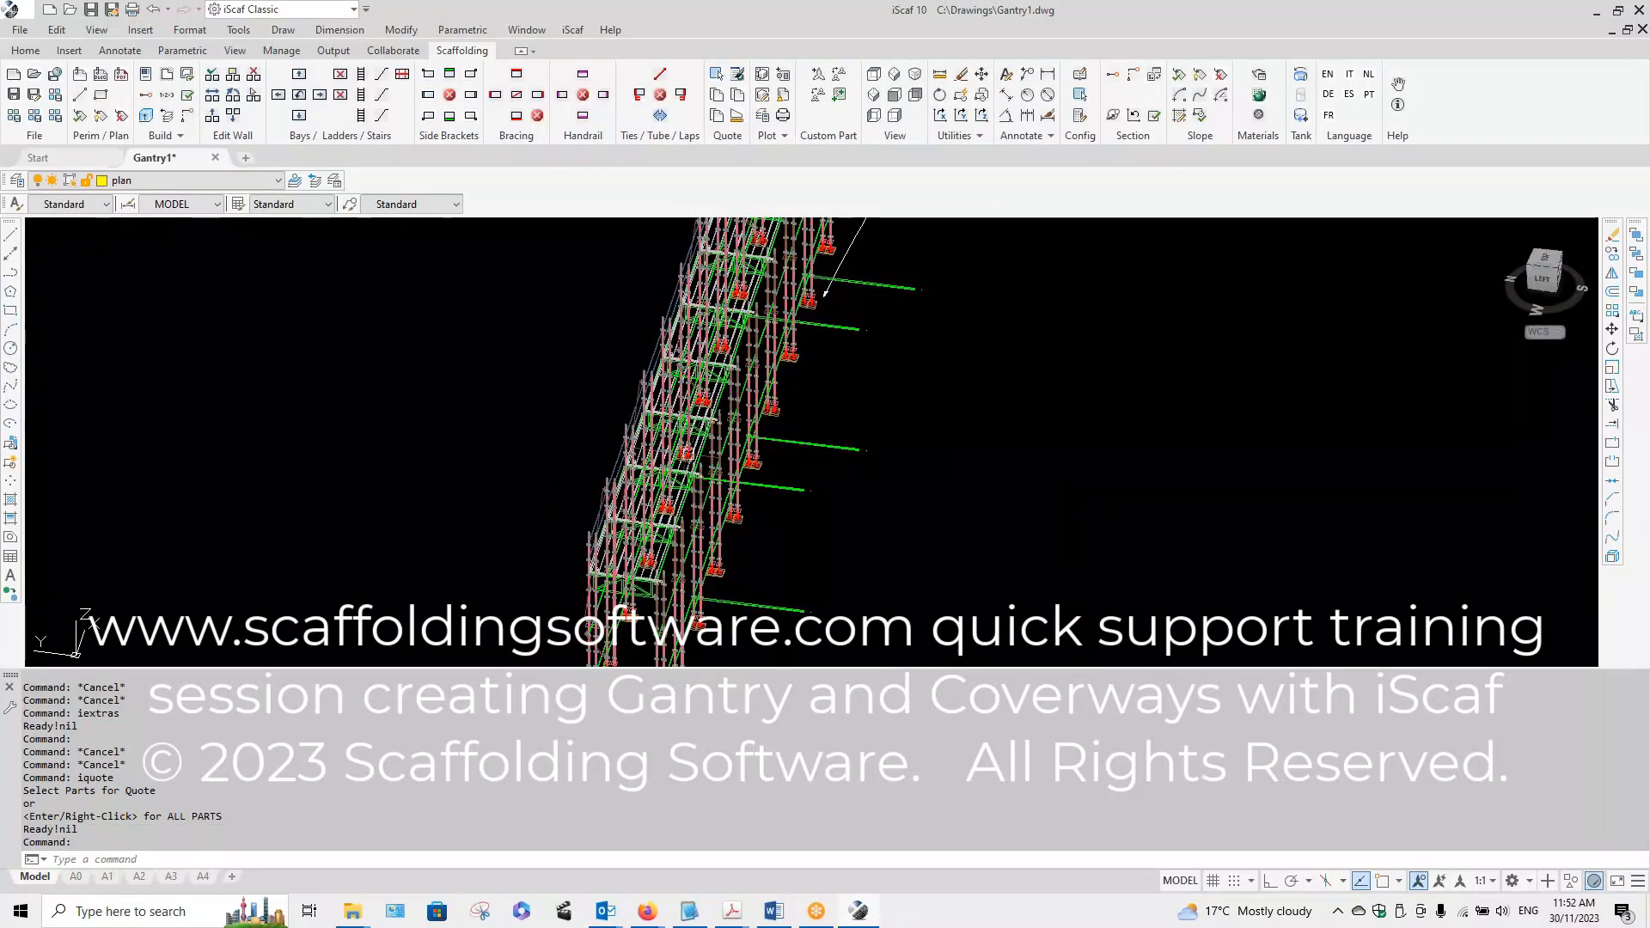
pyautogui.keyDown('shift'); pyautogui.moveTo(738, 400); pyautogui.dragTo(691, 383, button='middle'); pyautogui.keyUp('shift')
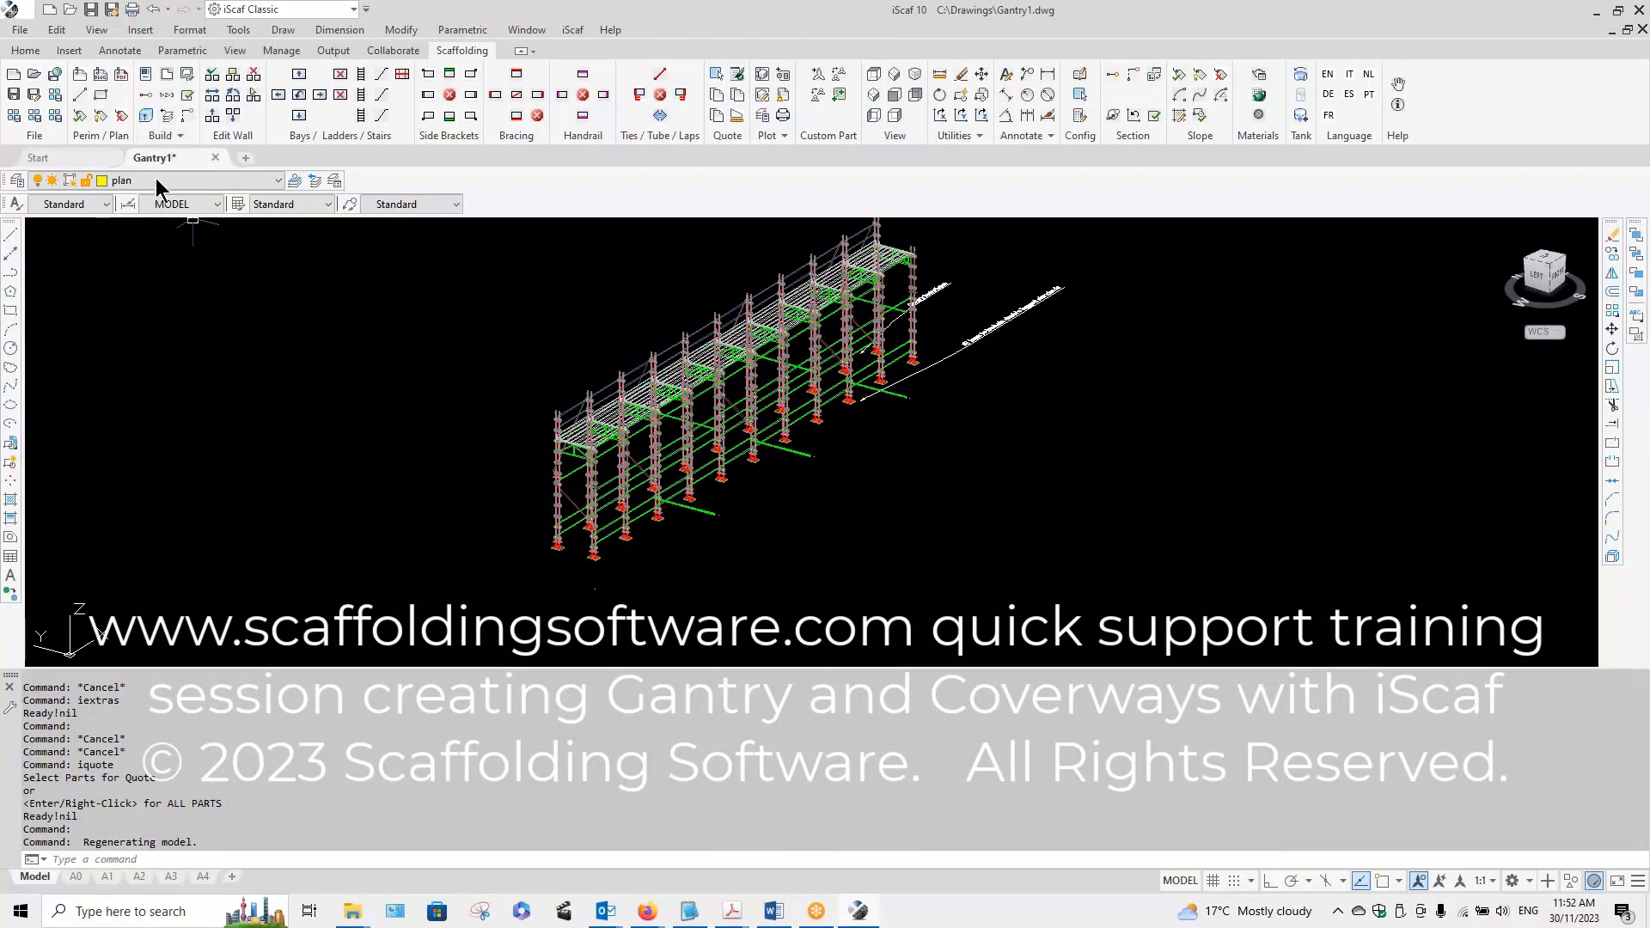
pyautogui.click(165, 230)
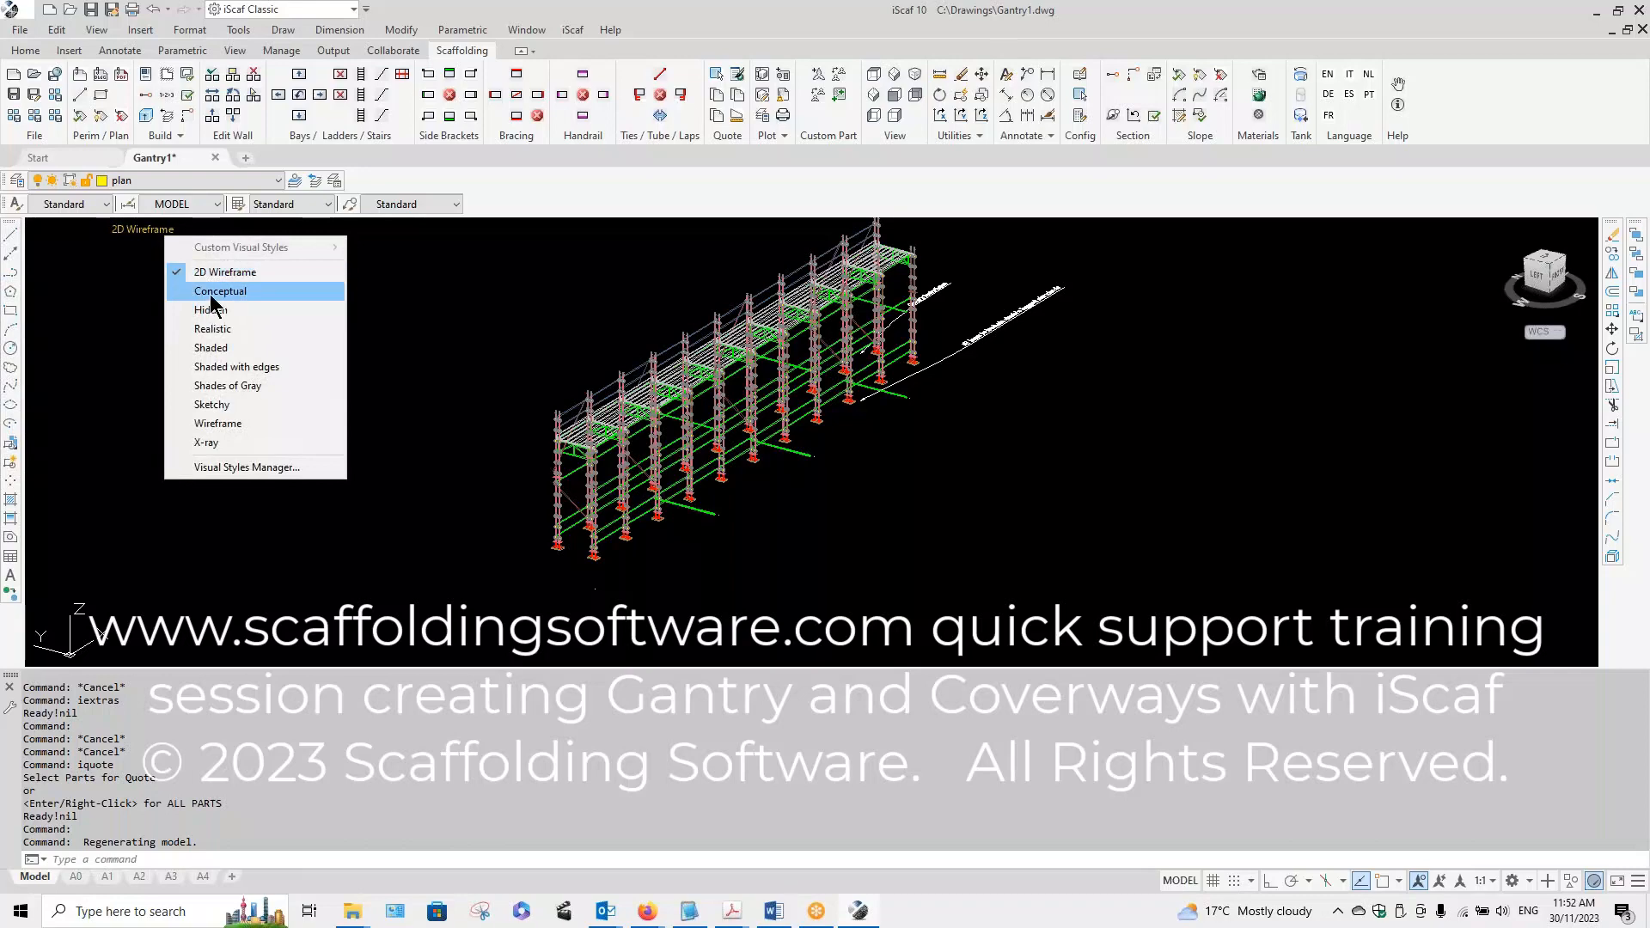
pyautogui.click(220, 291)
pyautogui.scroll(3, 563, 456)
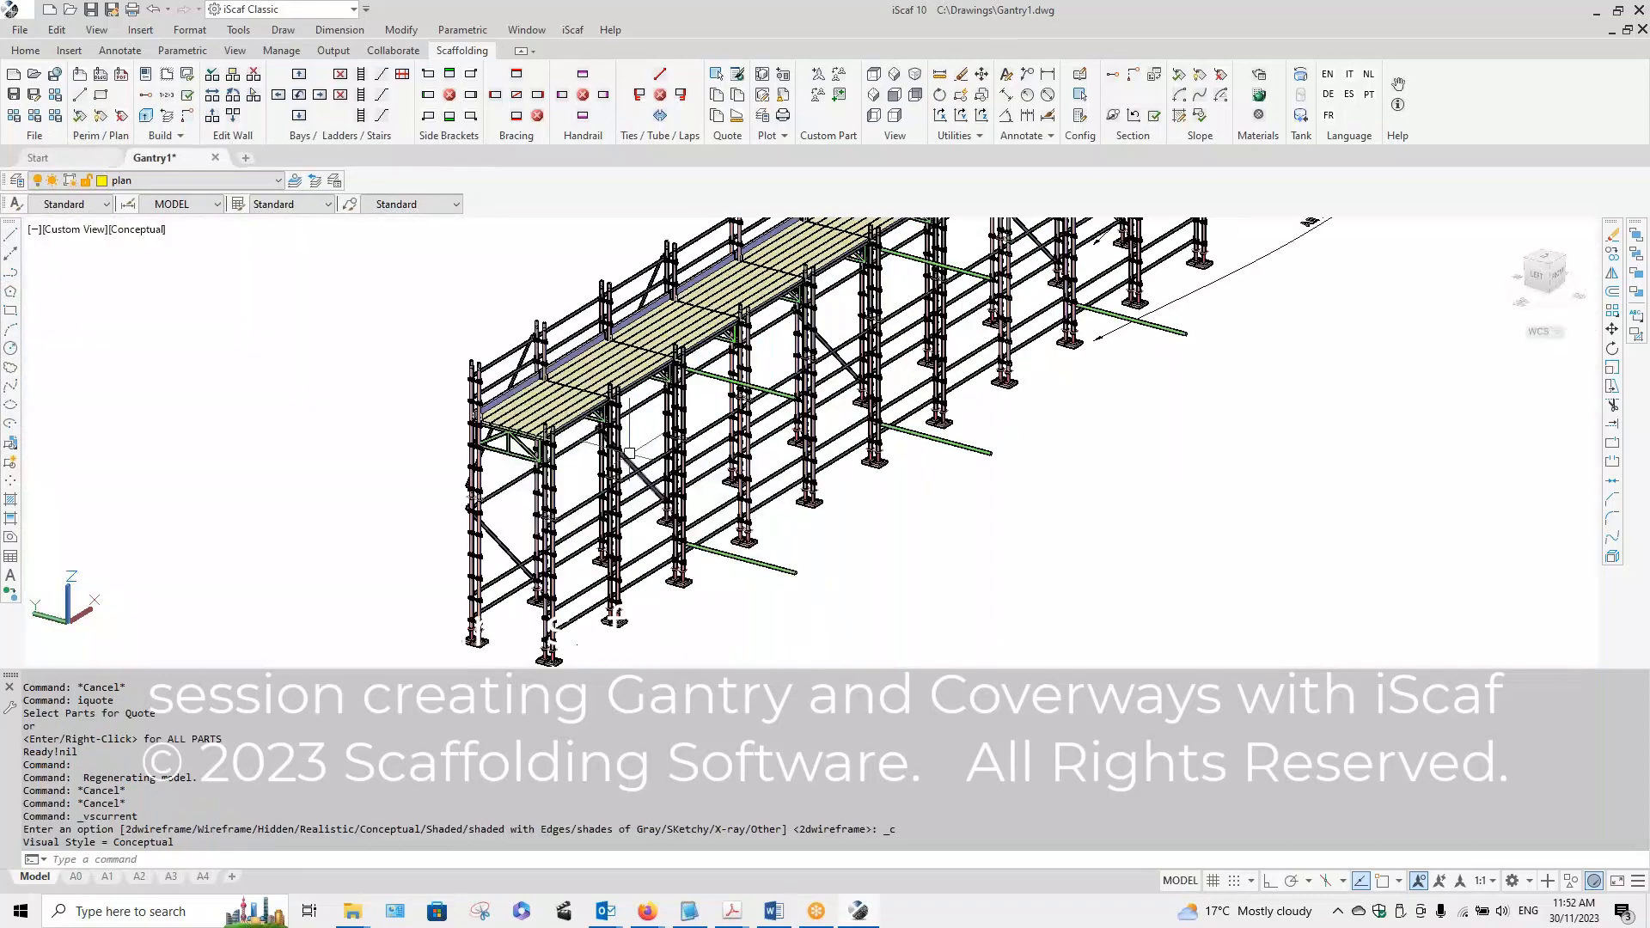
pyautogui.scroll(3, 562, 455)
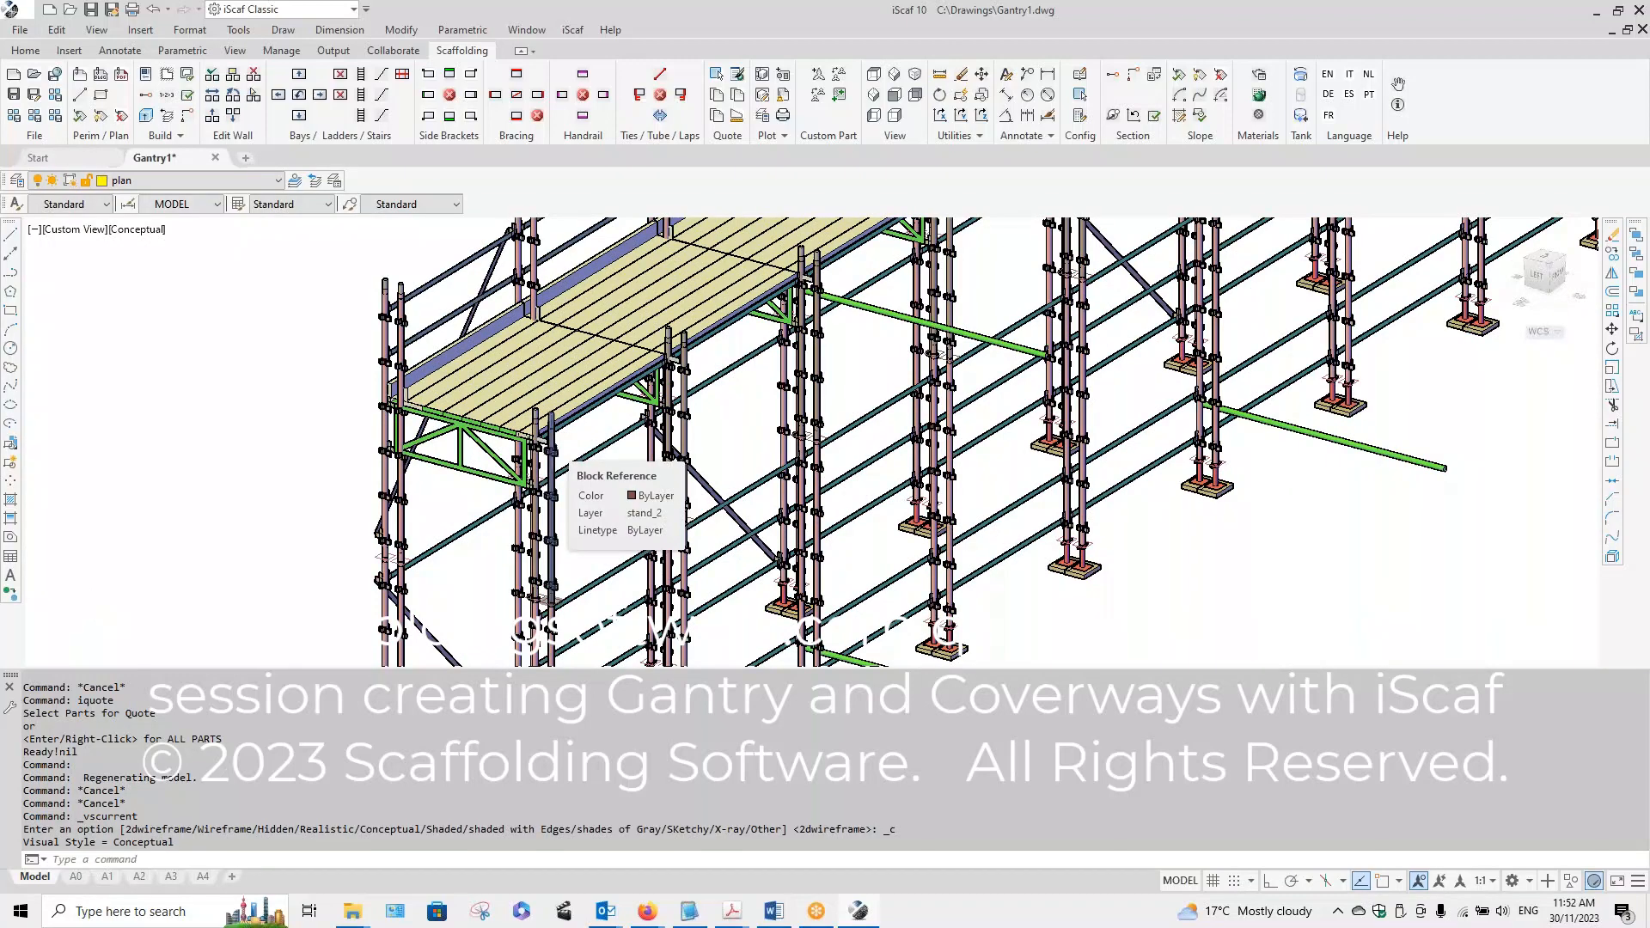
pyautogui.scroll(-3, 557, 440)
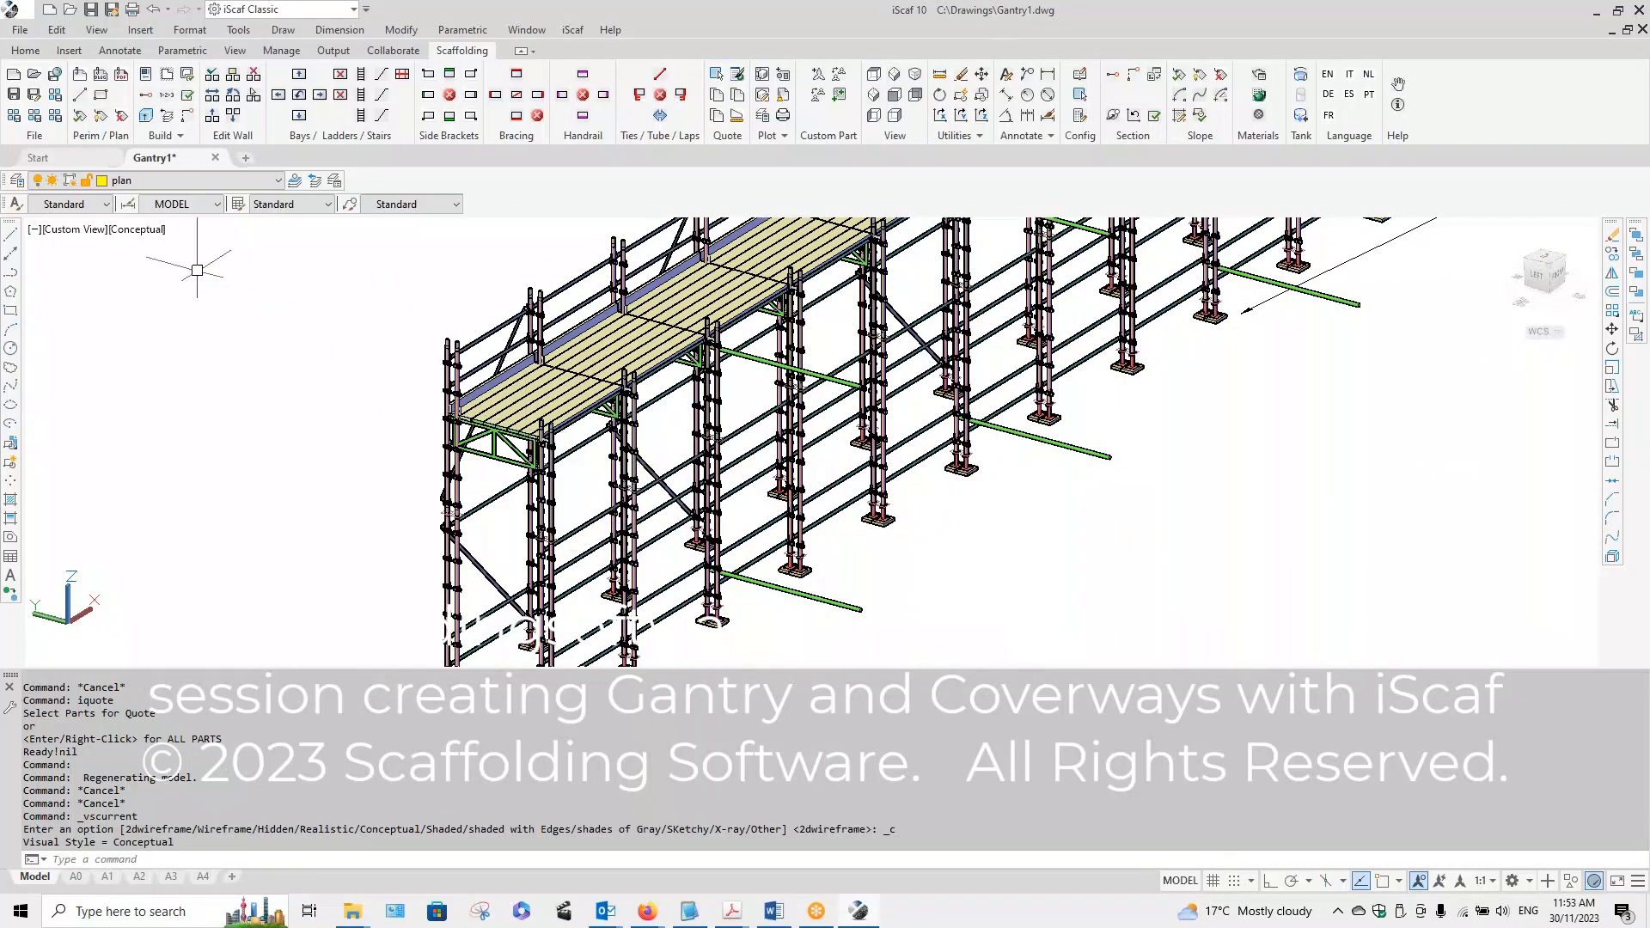
pyautogui.click(135, 231)
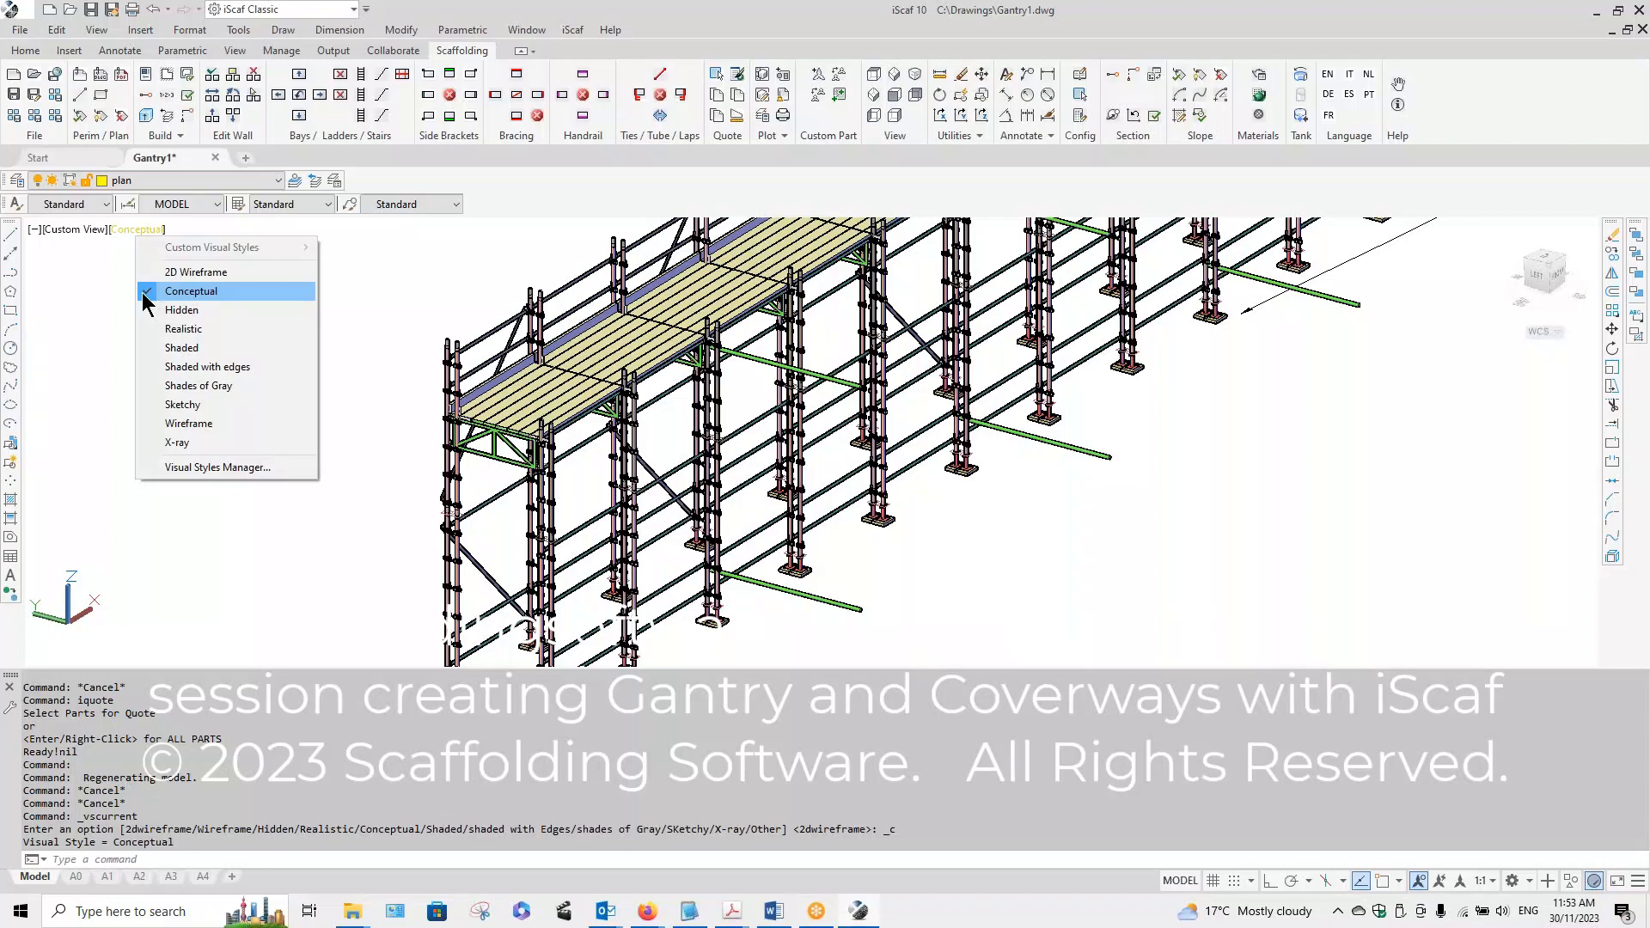
pyautogui.click(397, 256)
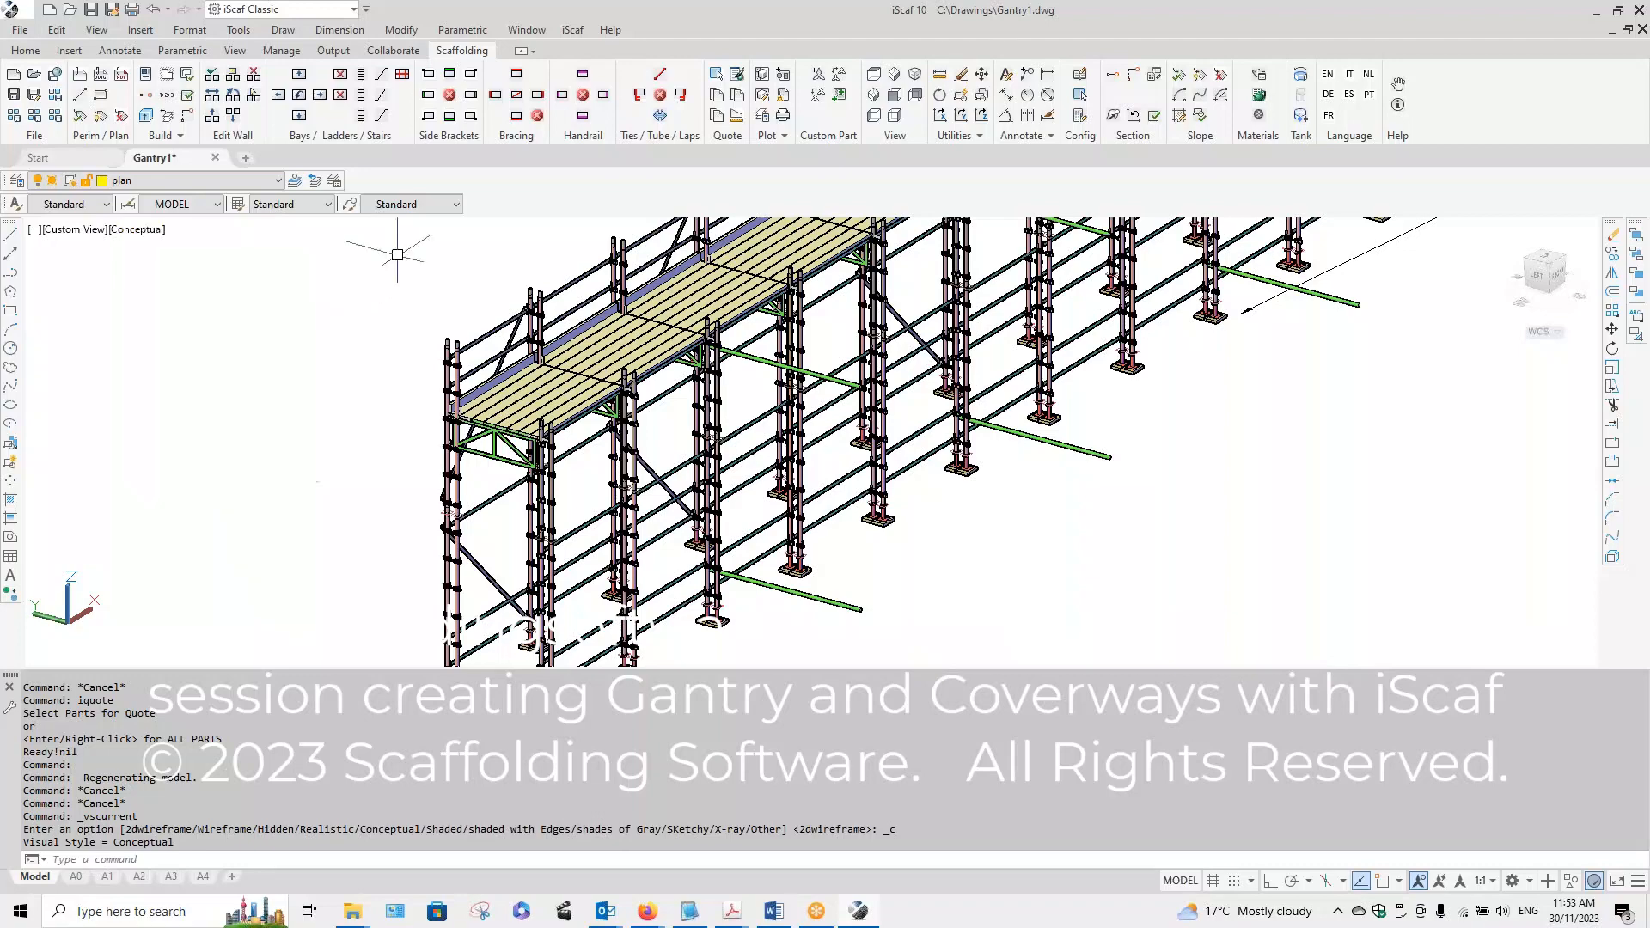
pyautogui.click(397, 255)
pyautogui.click(363, 273)
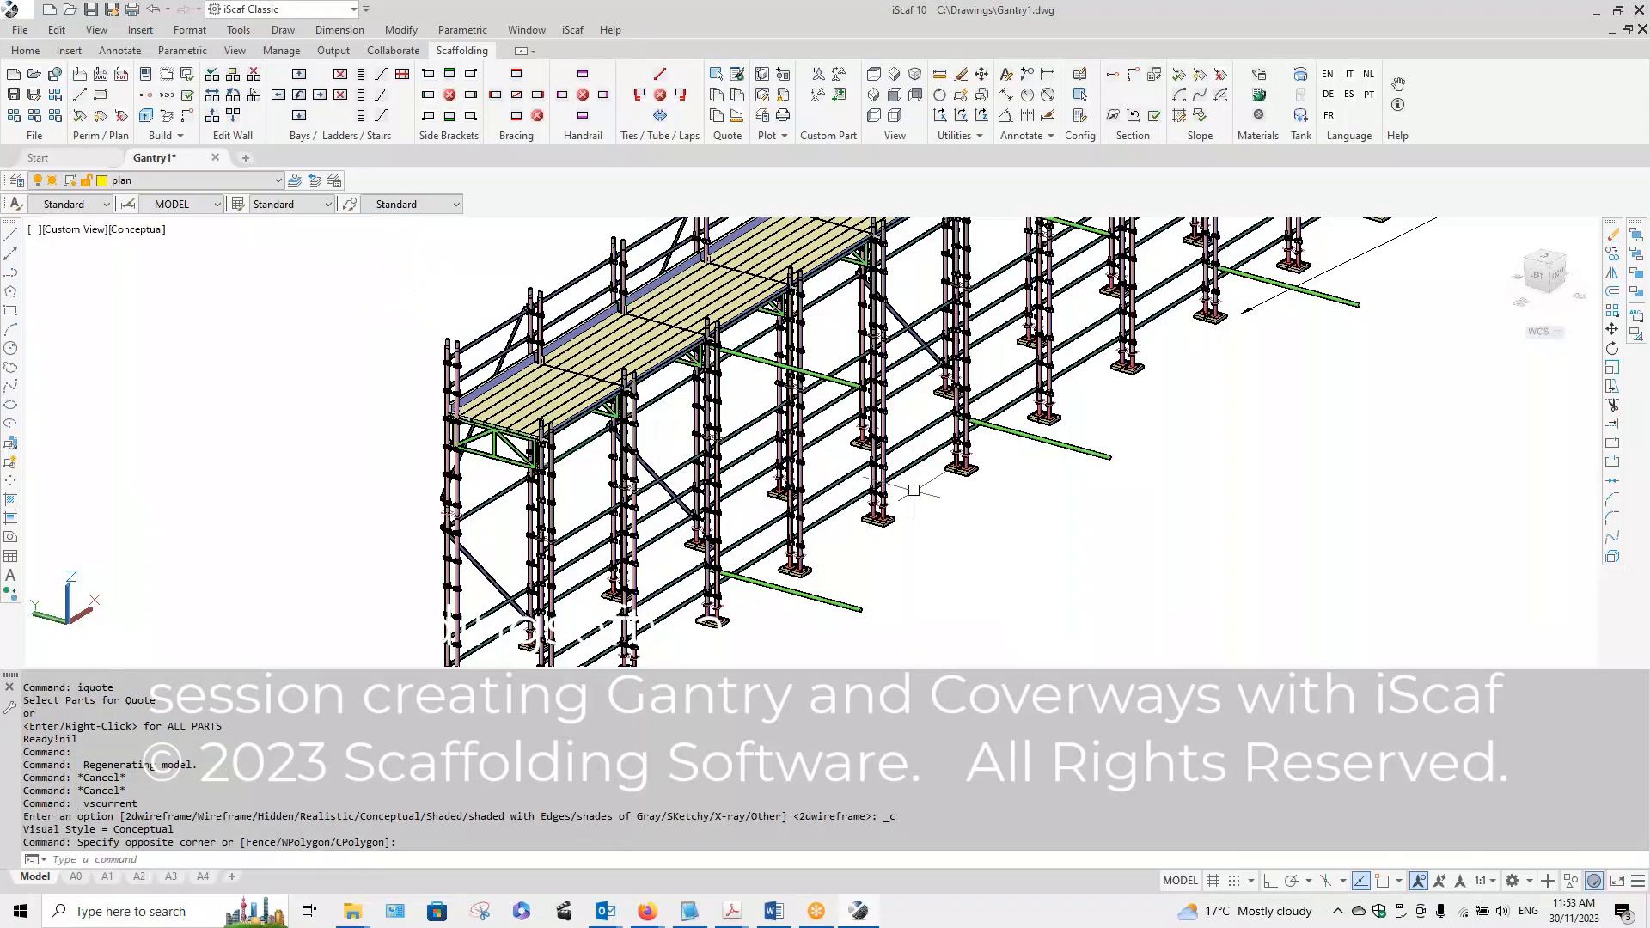
pyautogui.scroll(-2, 859, 497)
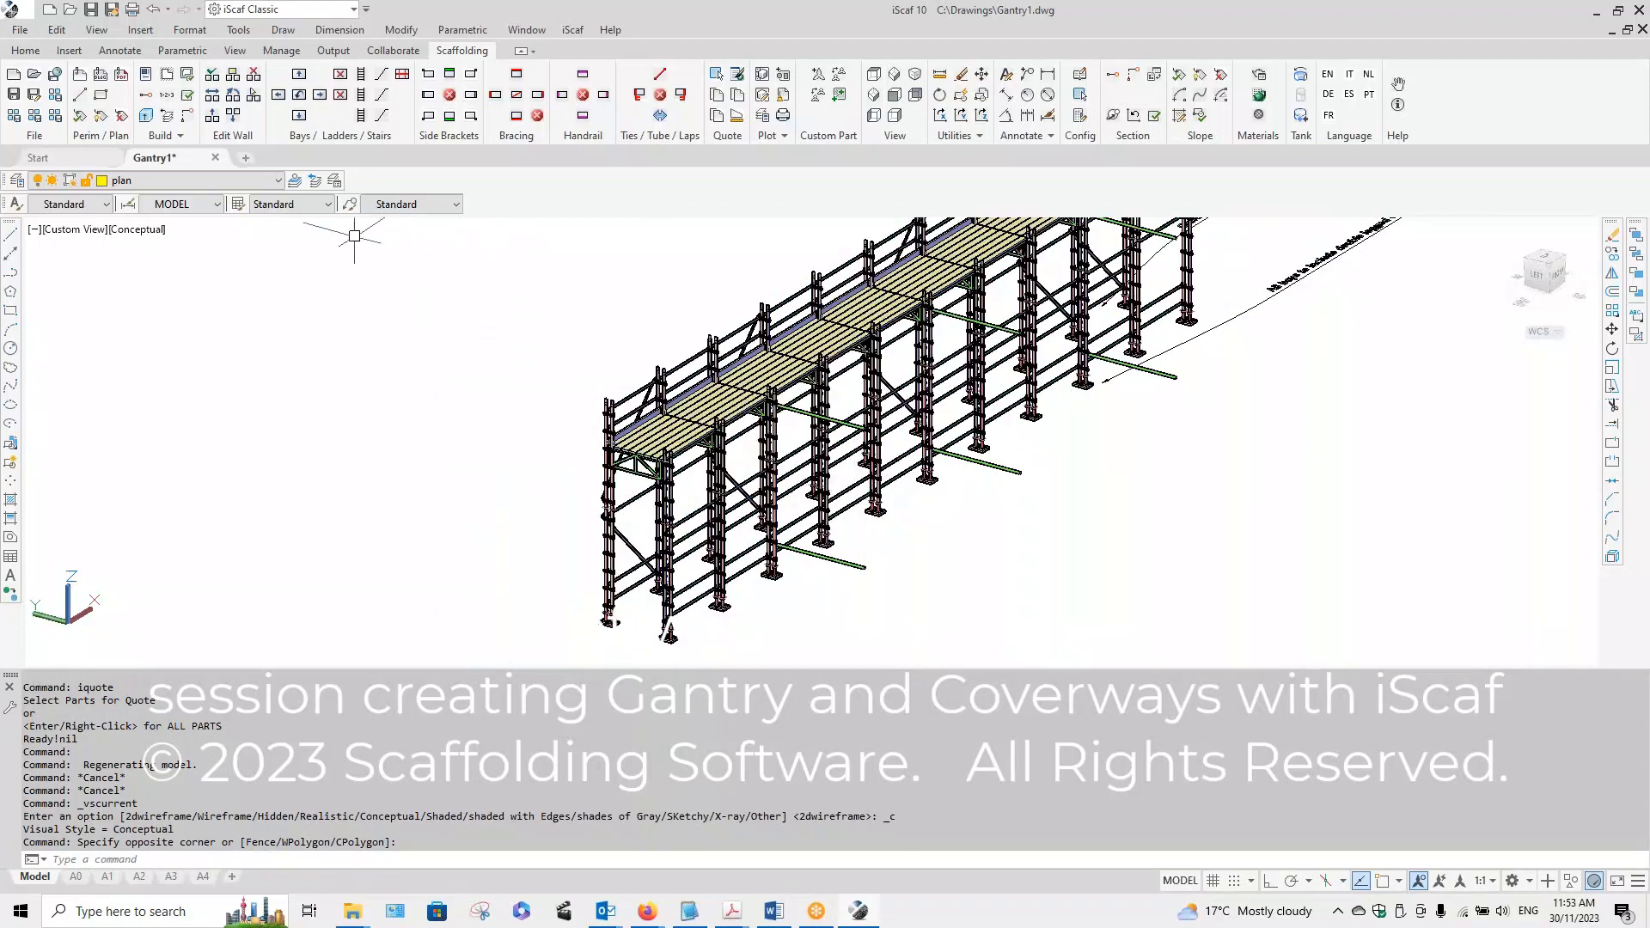
# Step: Change the visual style to 2D Wireframe and back to Conceptual to compare how the gantry displays
pyautogui.click(137, 229)
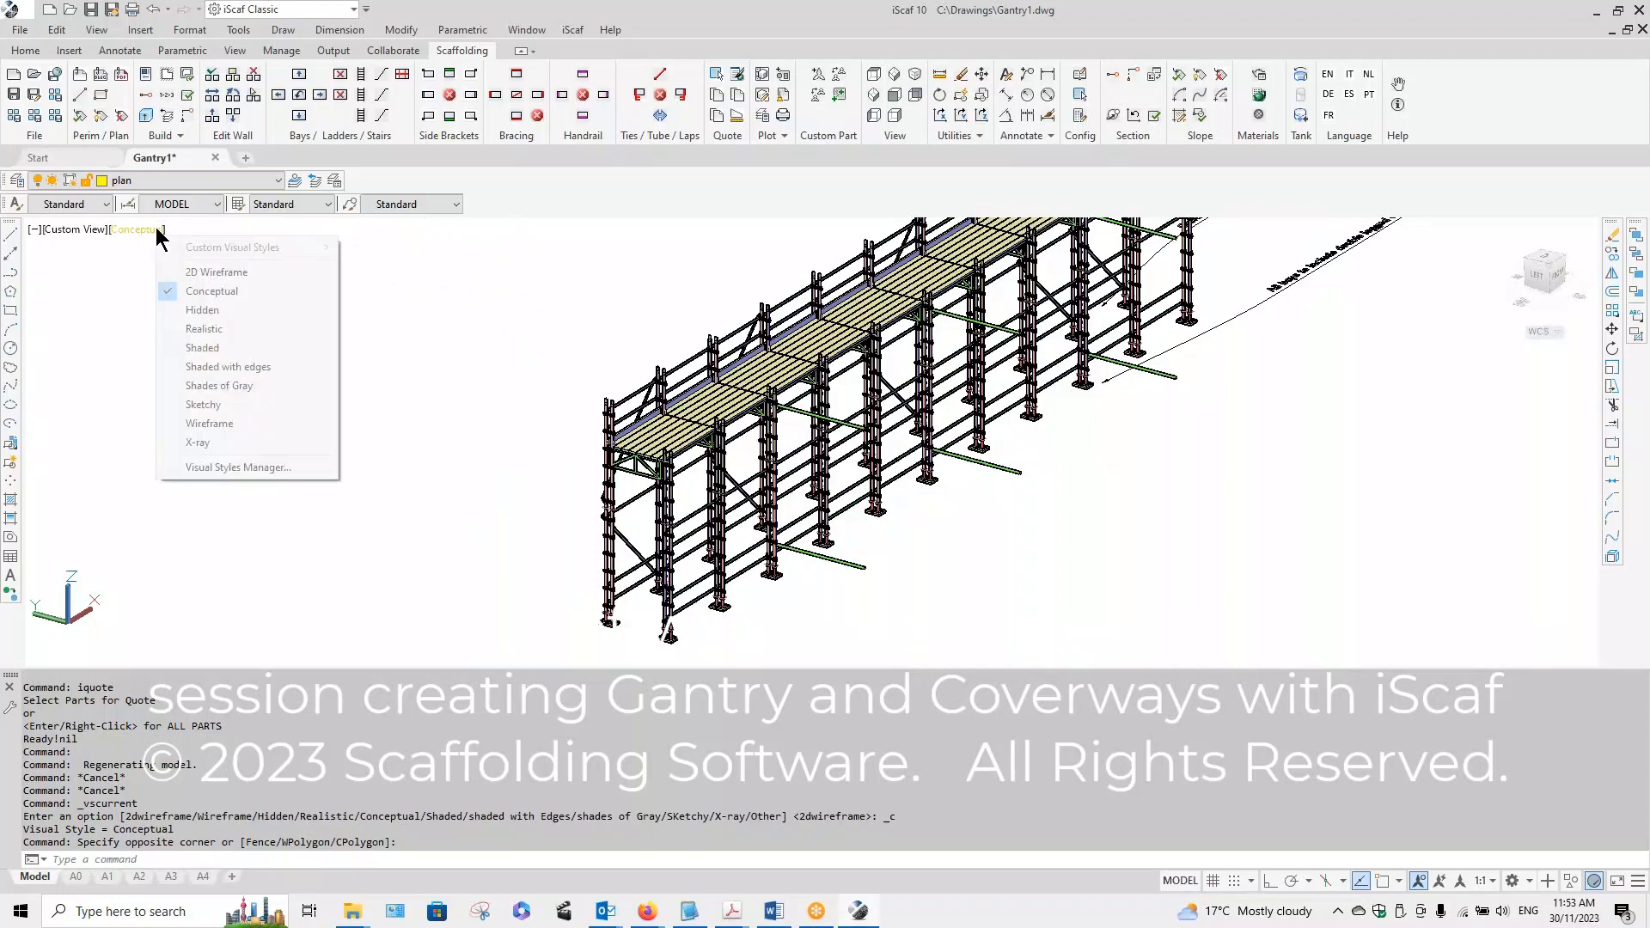
pyautogui.click(184, 268)
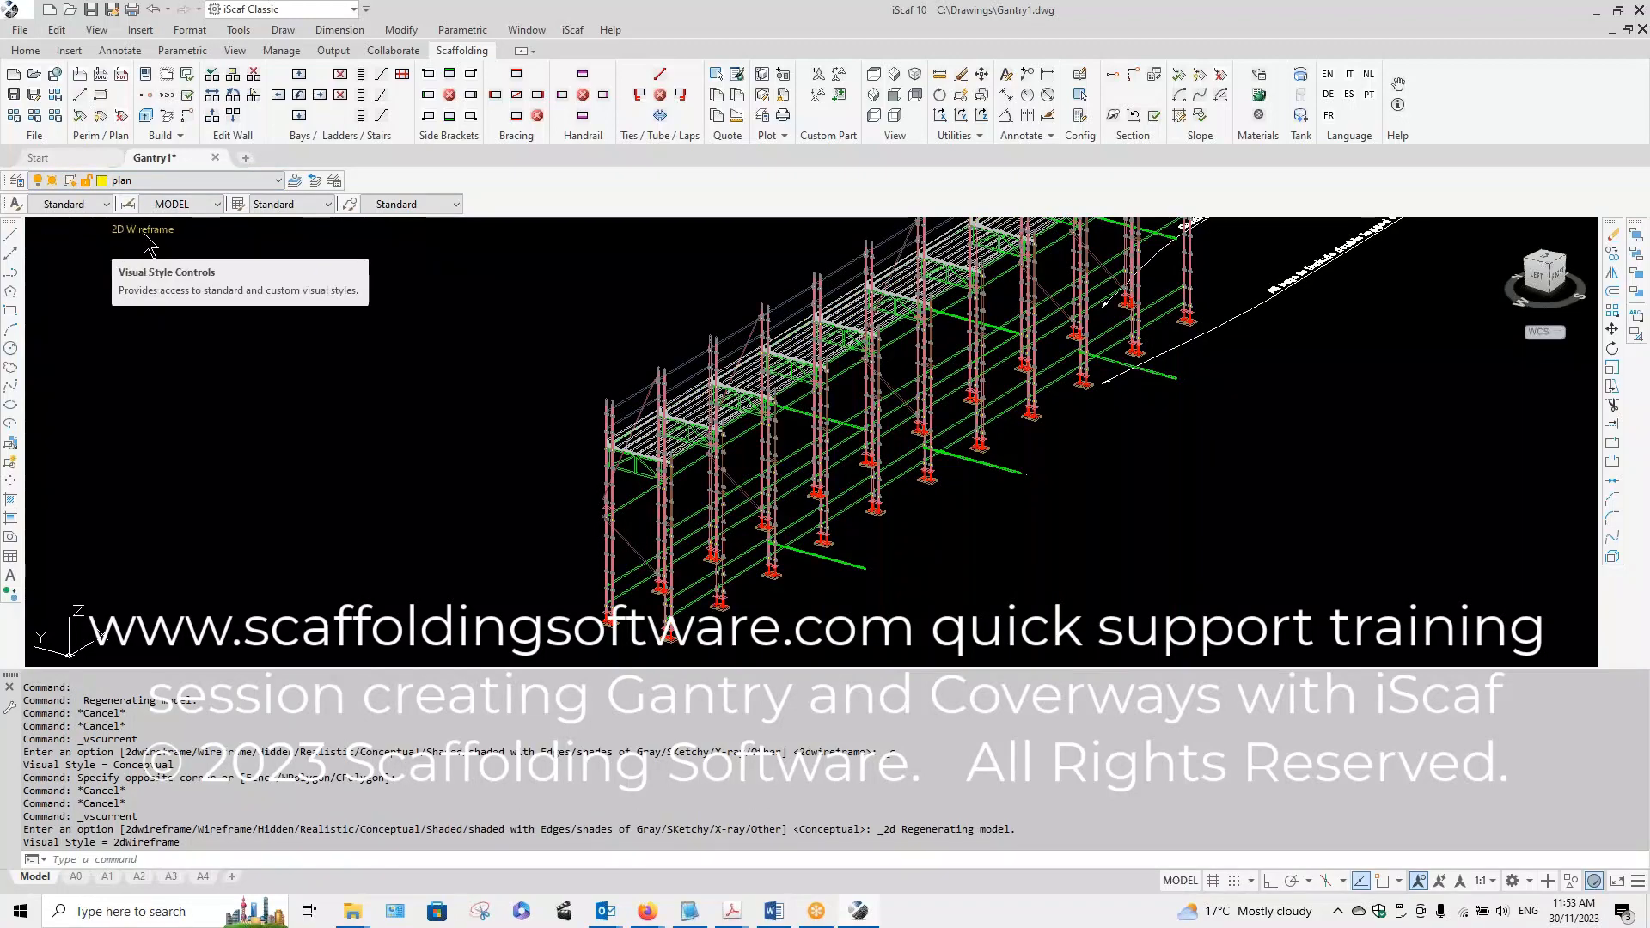
pyautogui.click(144, 234)
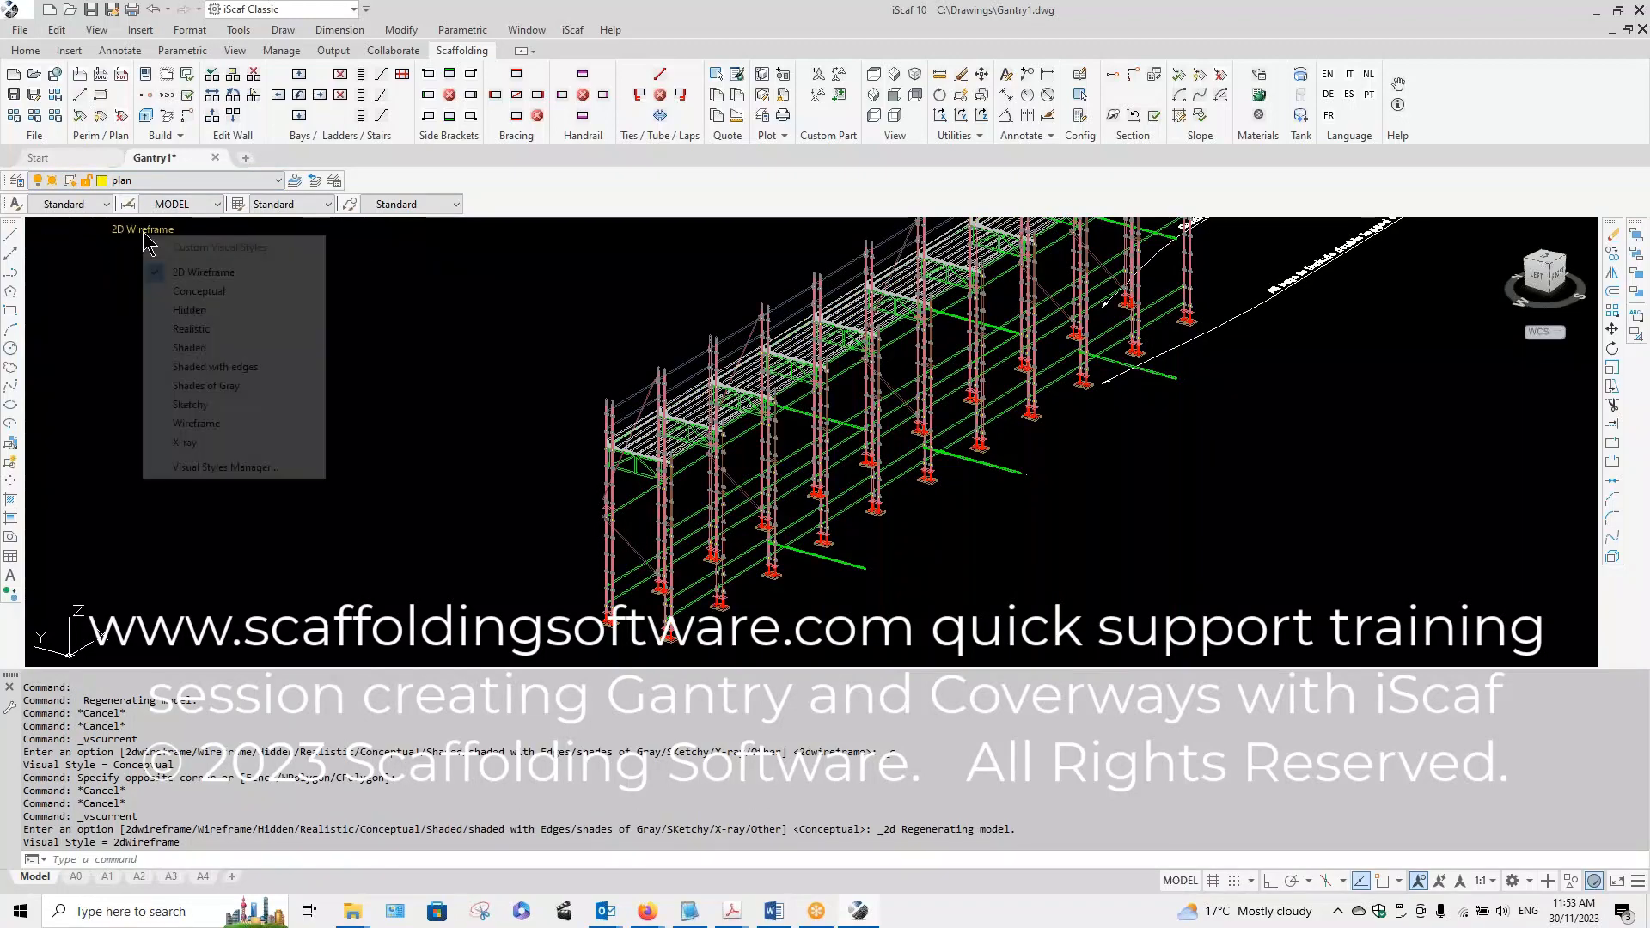
pyautogui.click(164, 292)
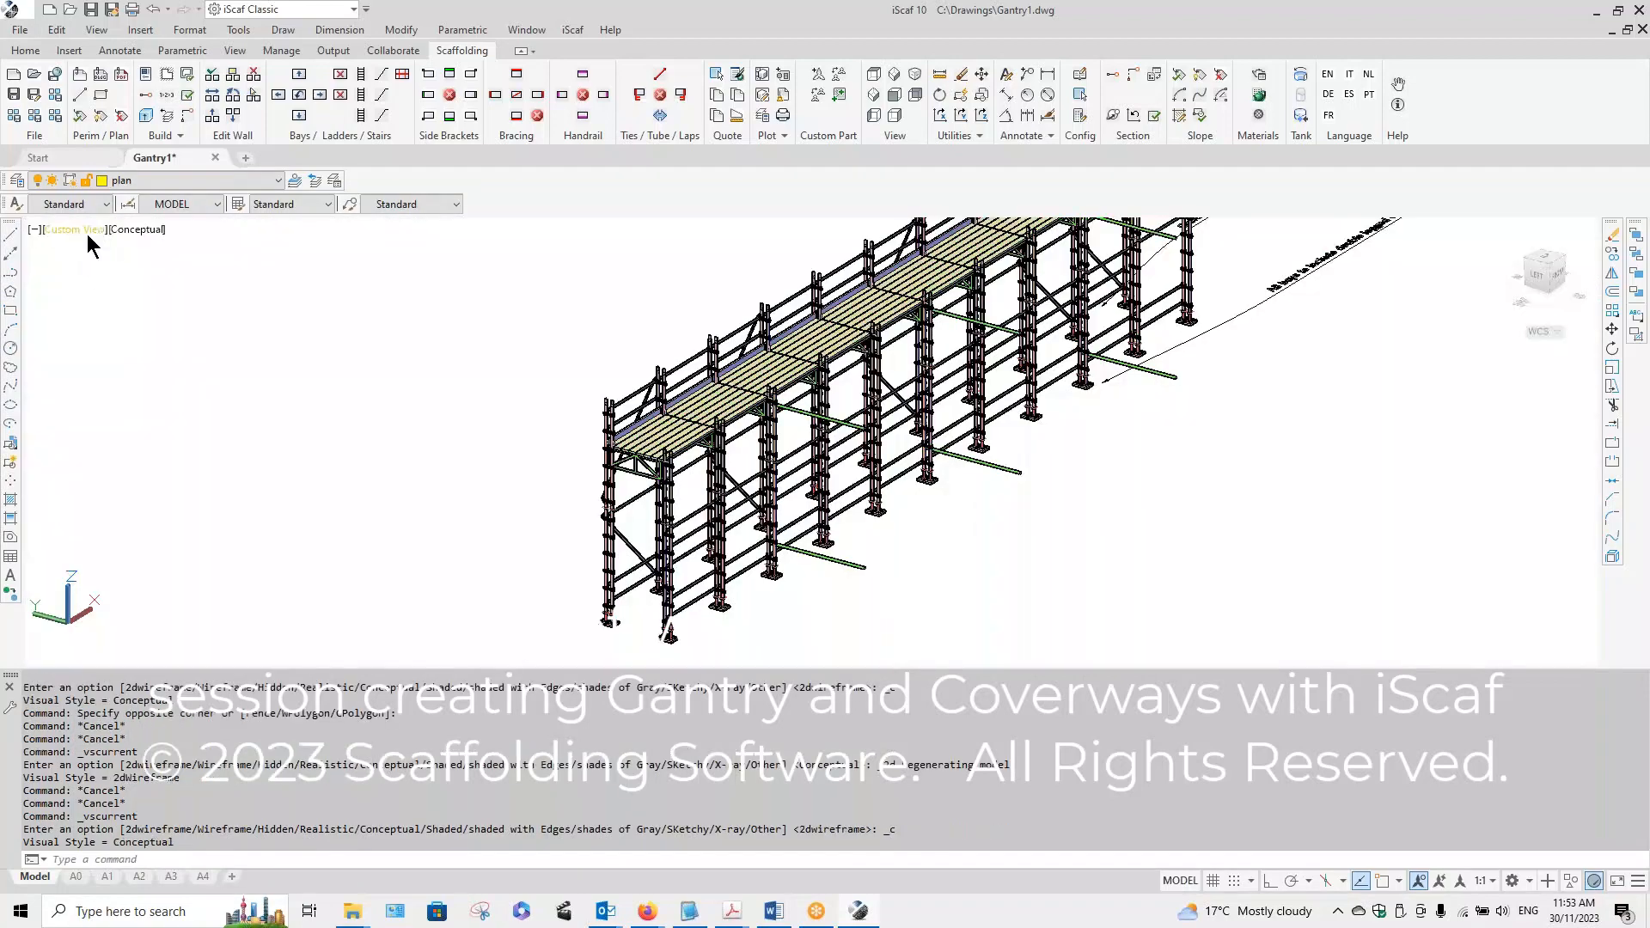
# Step: Turn on Perspective projection for the Conceptual view and look over the whole gantry
pyautogui.click(90, 230)
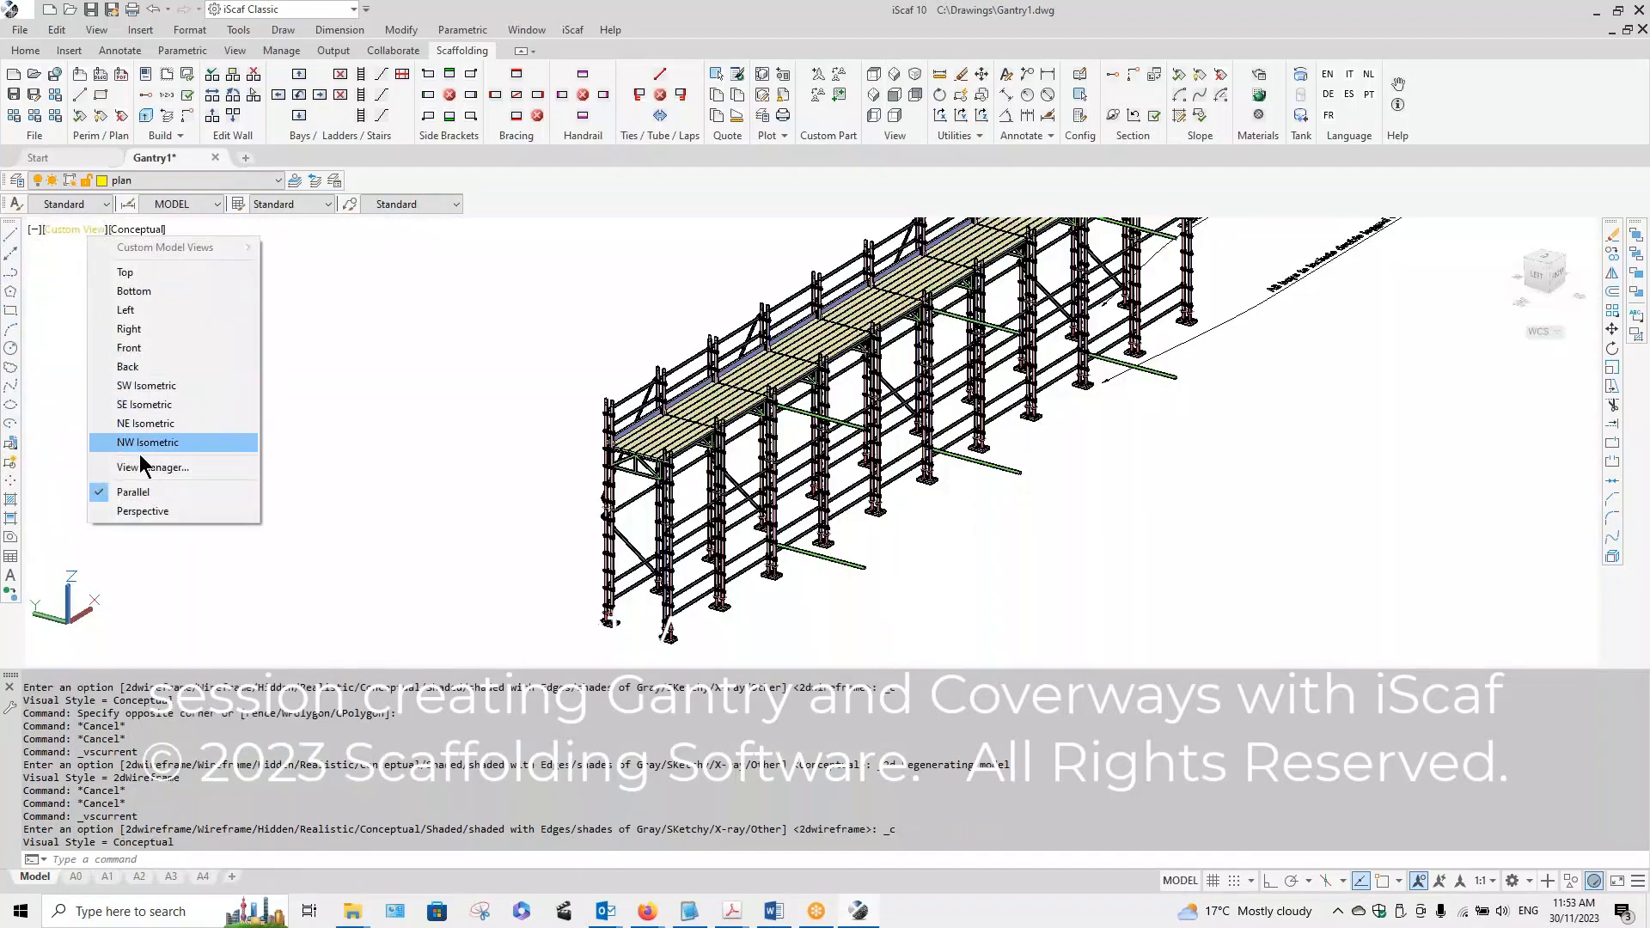
pyautogui.click(146, 511)
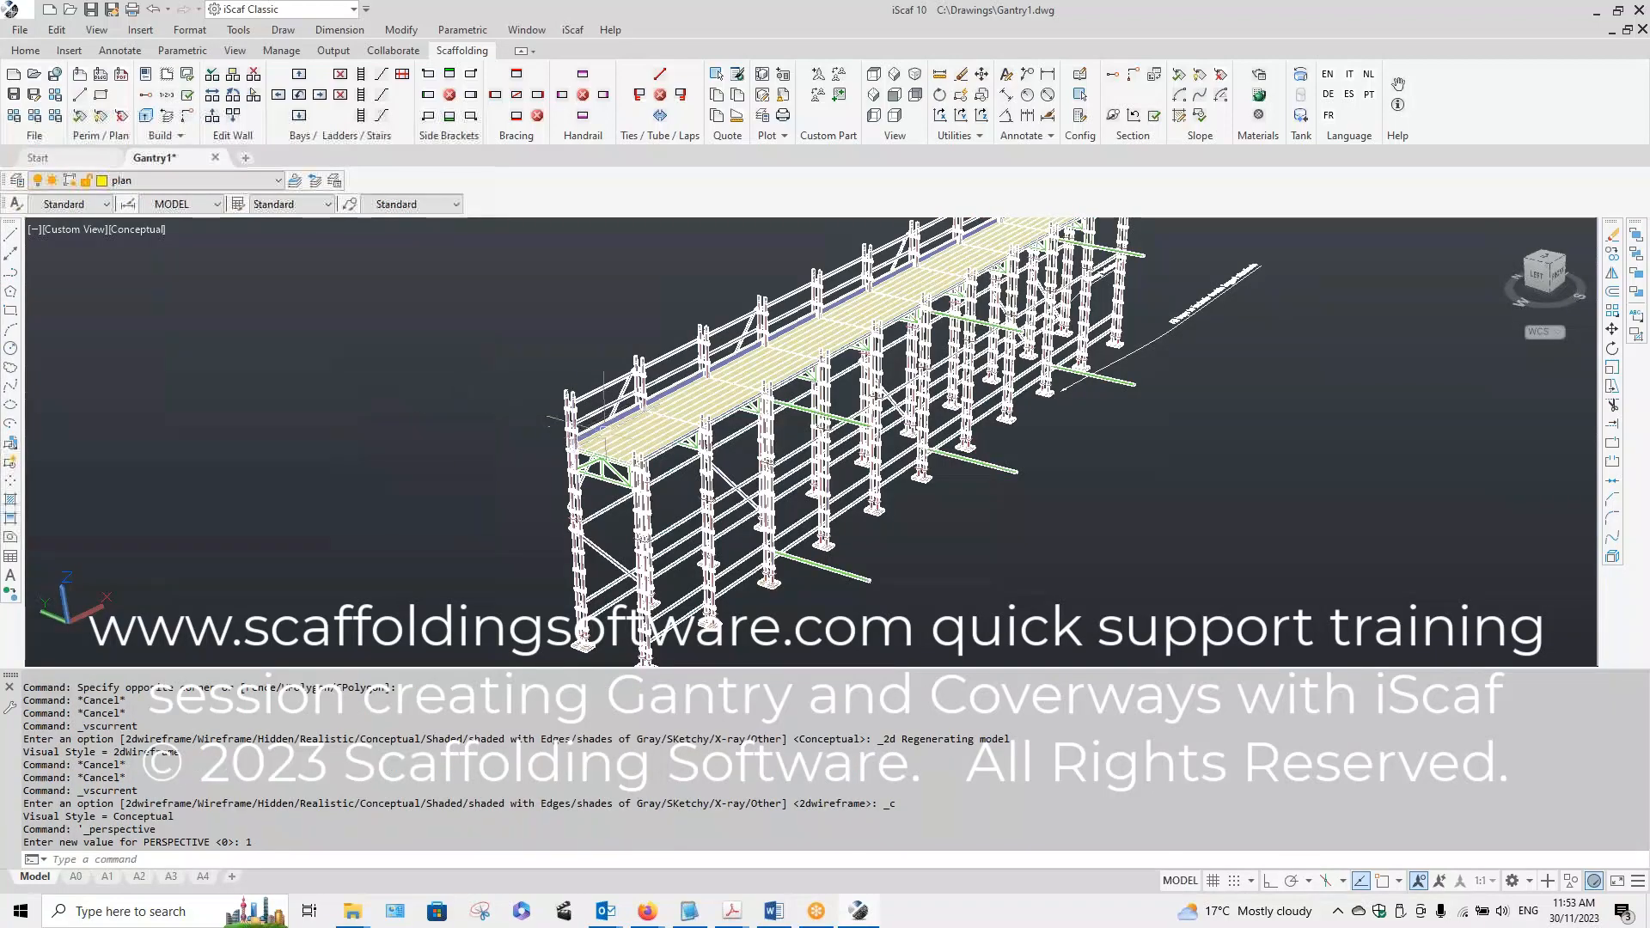
pyautogui.moveTo(1095, 436); pyautogui.dragTo(1053, 532, button='middle')
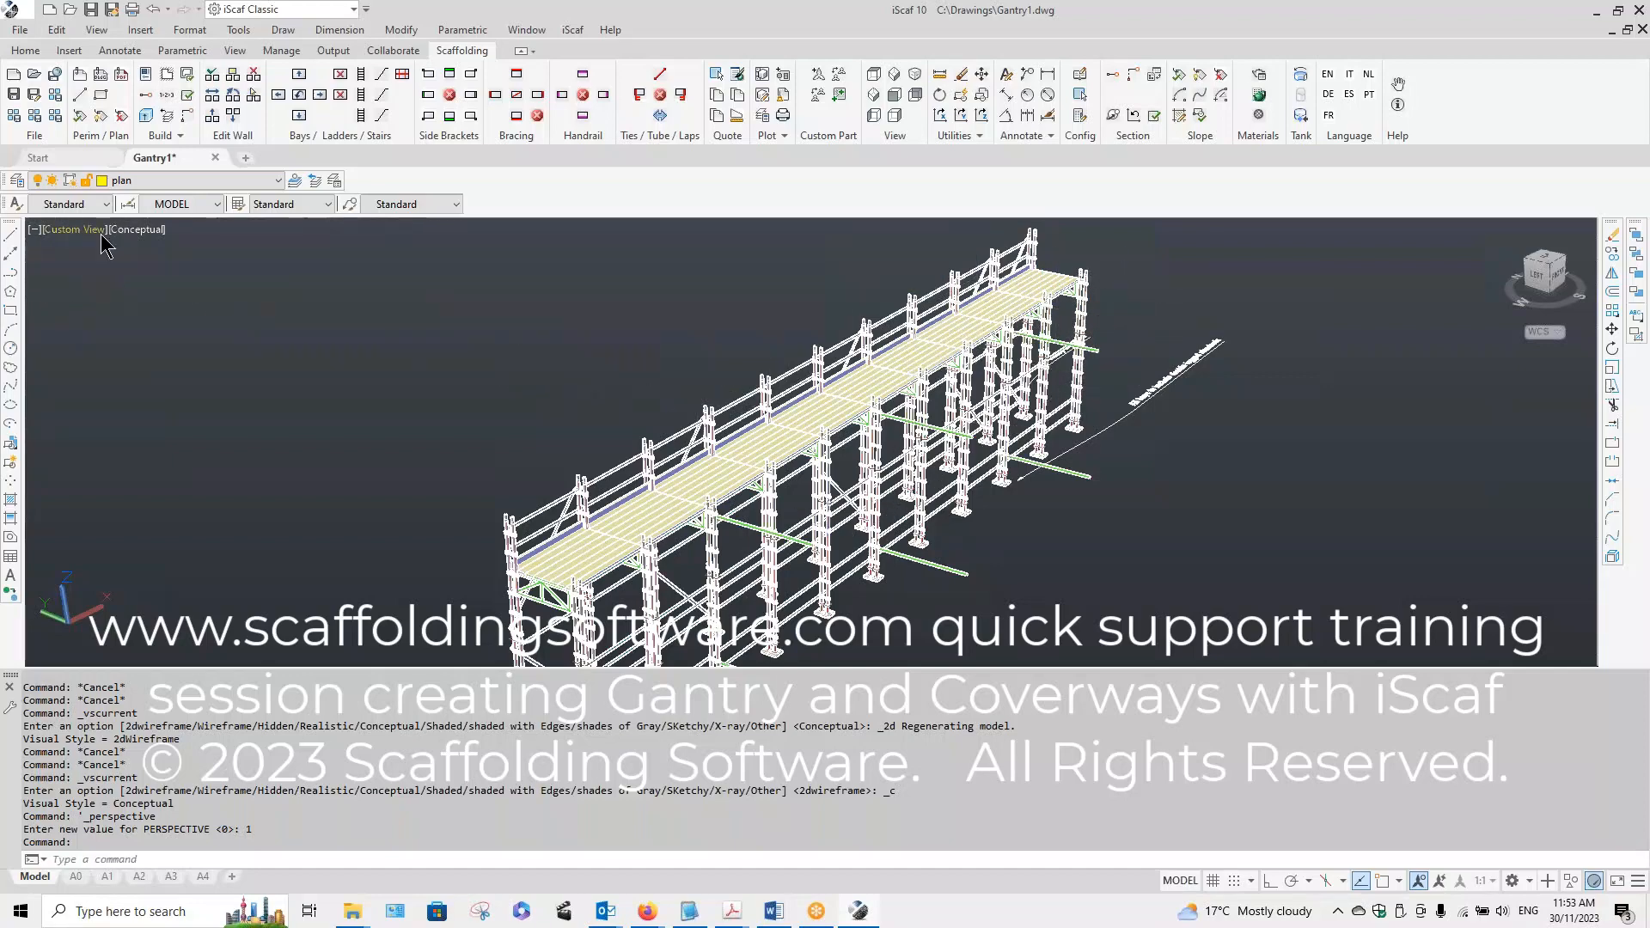
# Step: Set the visual style back to 2D Wireframe and show the gantry in the top view with space below it
pyautogui.click(135, 231)
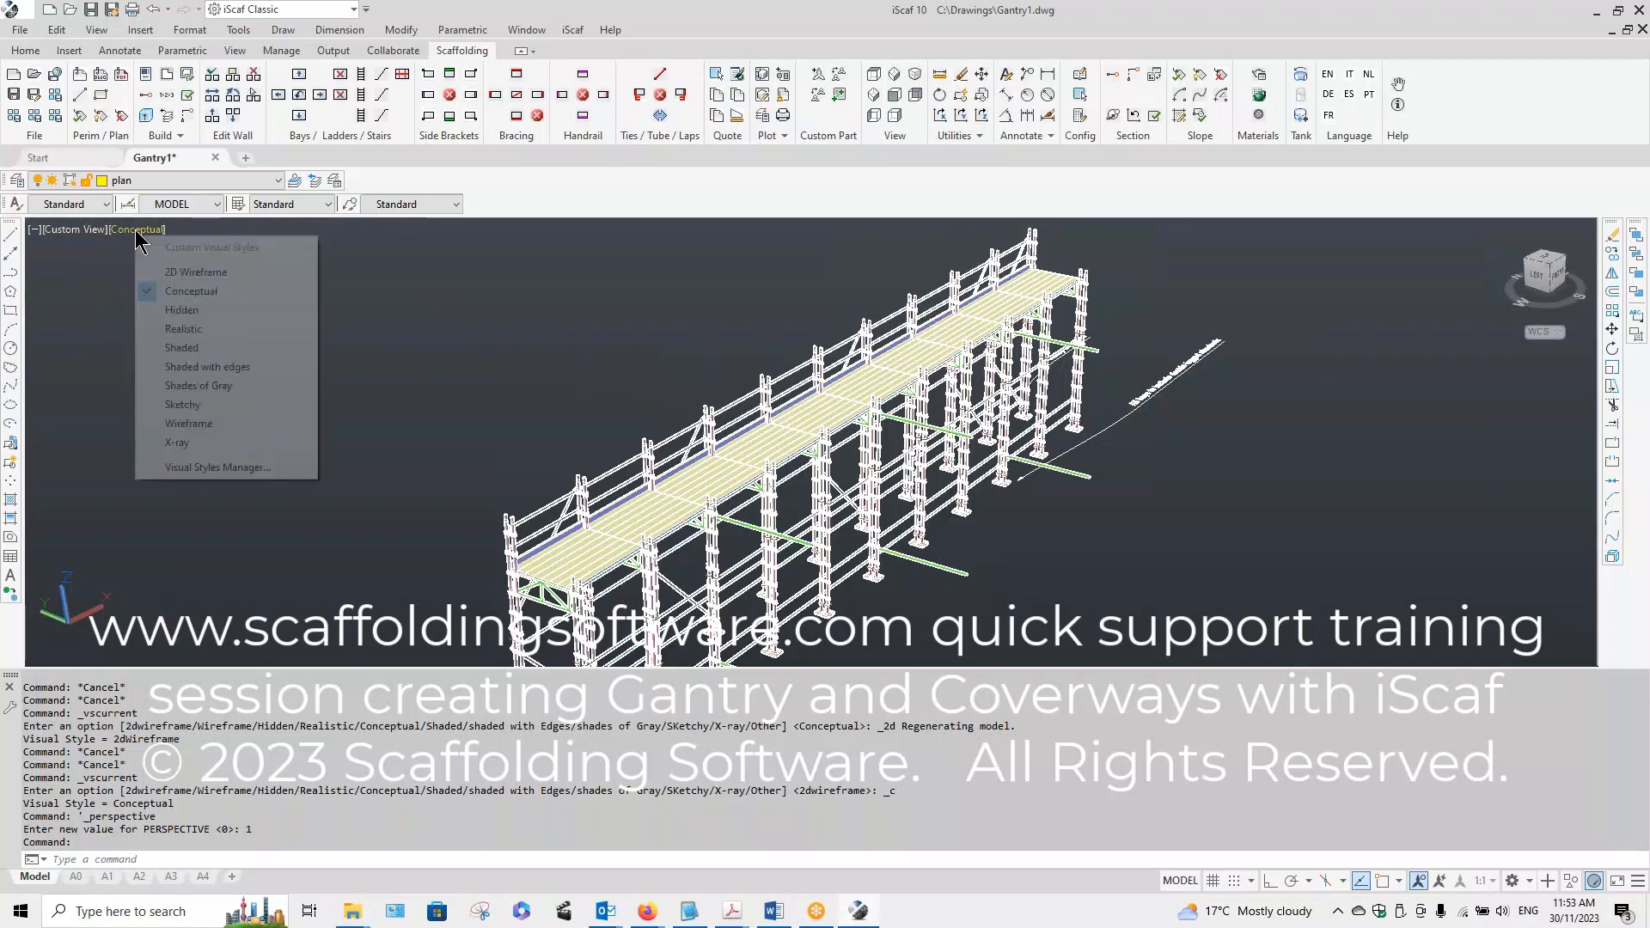
pyautogui.click(159, 272)
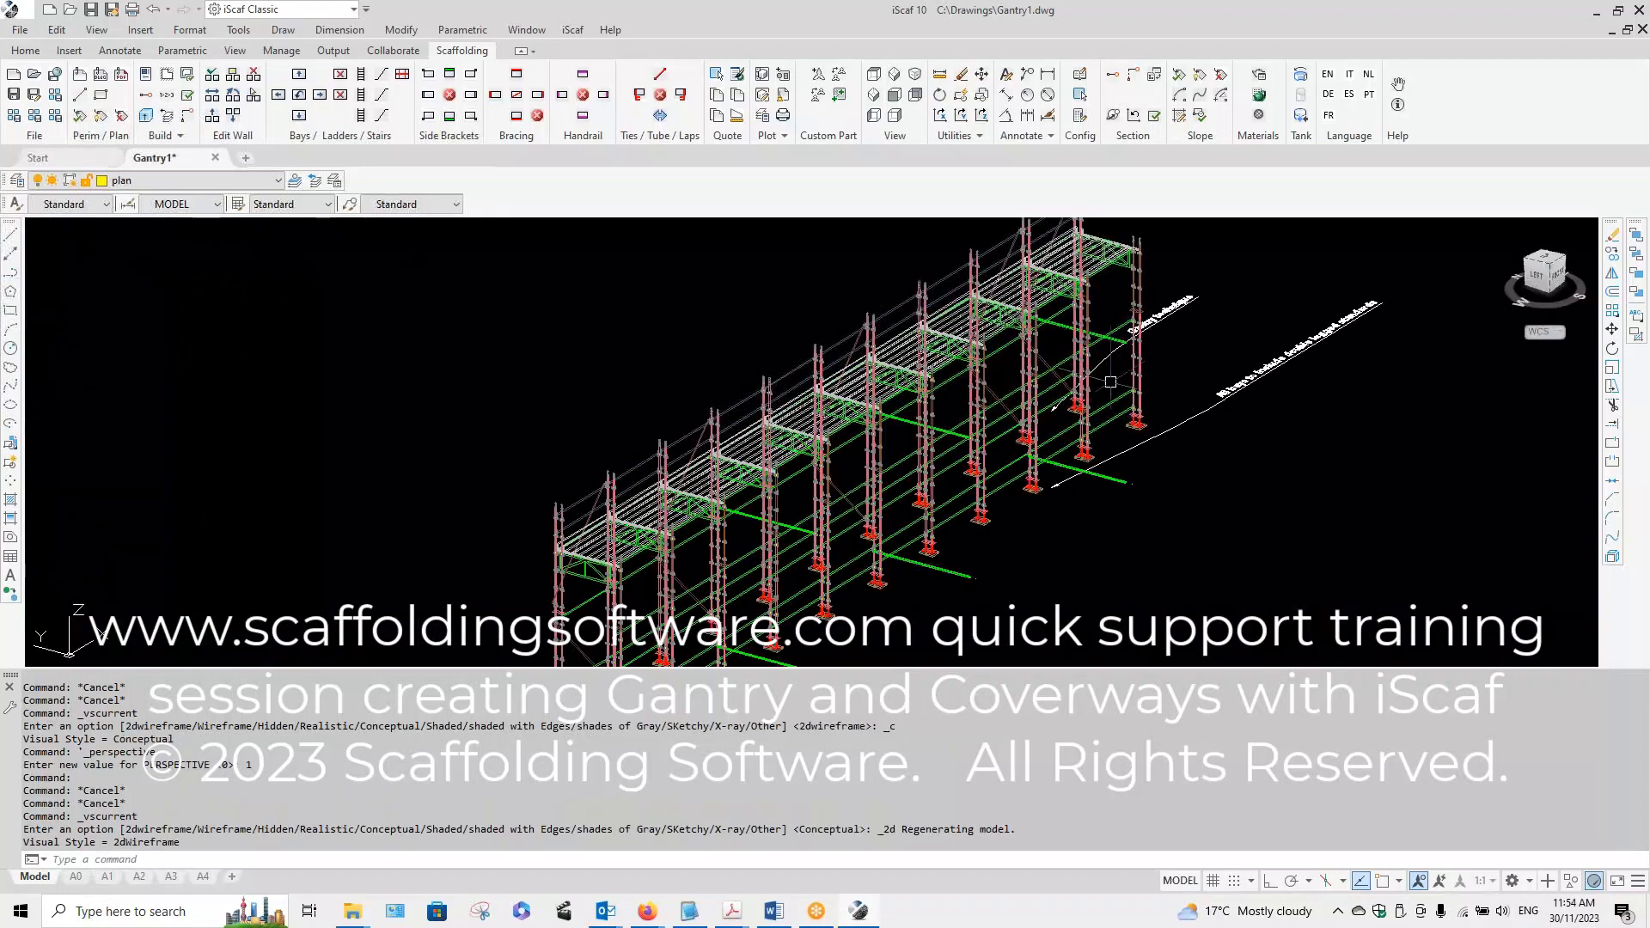
pyautogui.scroll(-2, 1128, 400)
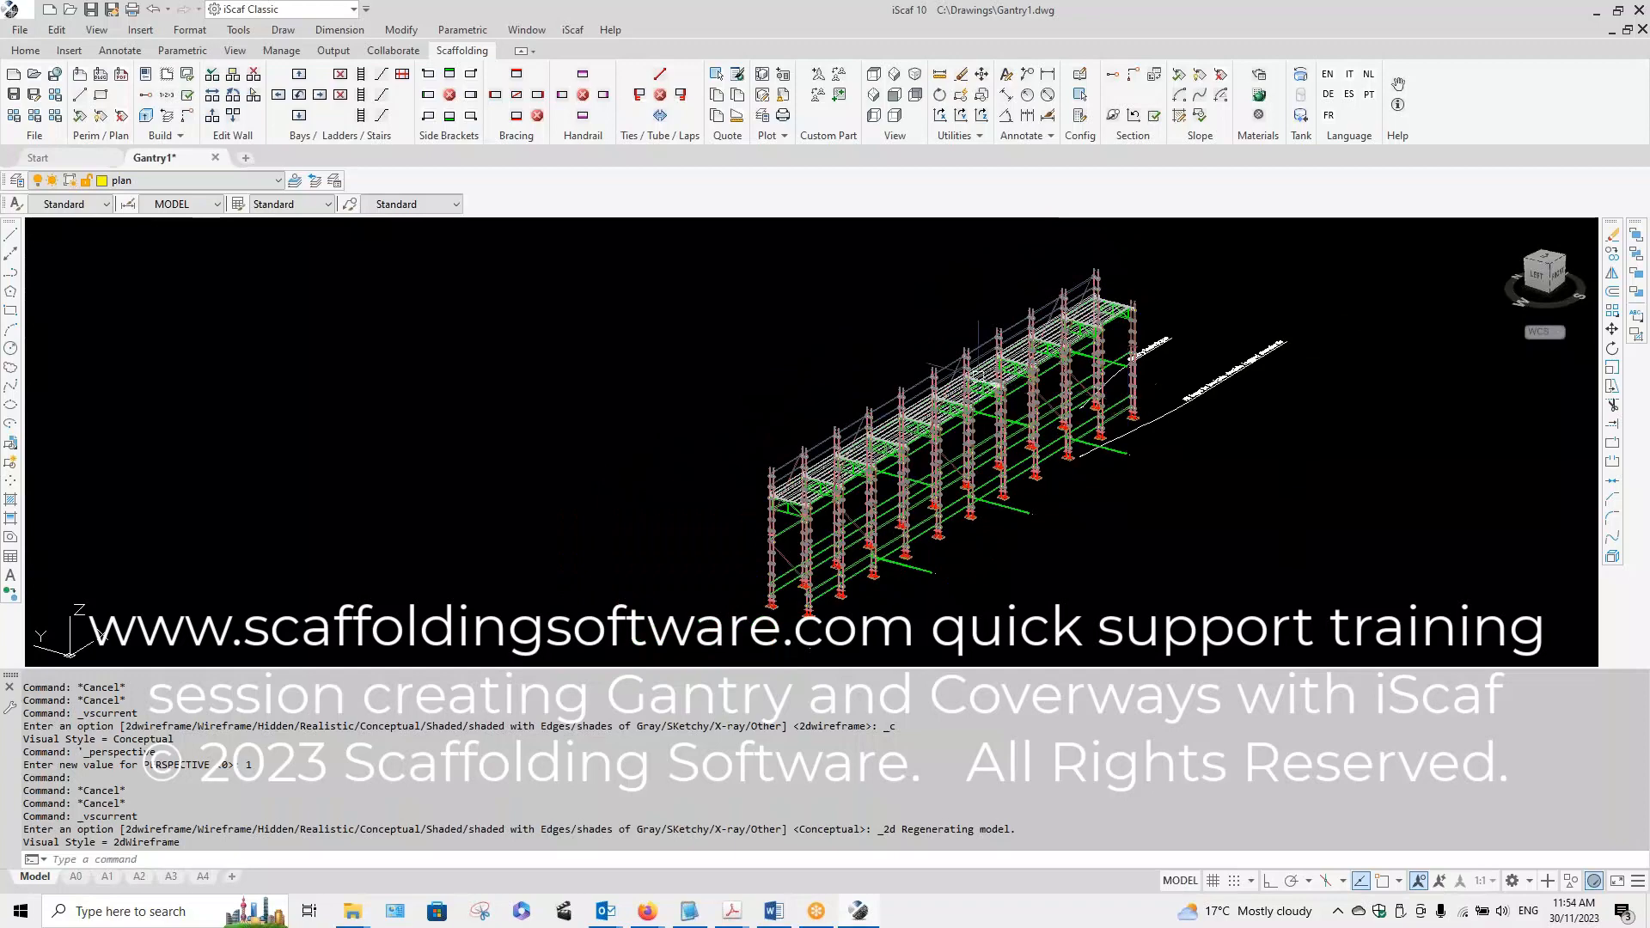
pyautogui.click(876, 86)
pyautogui.scroll(-2, 851, 276)
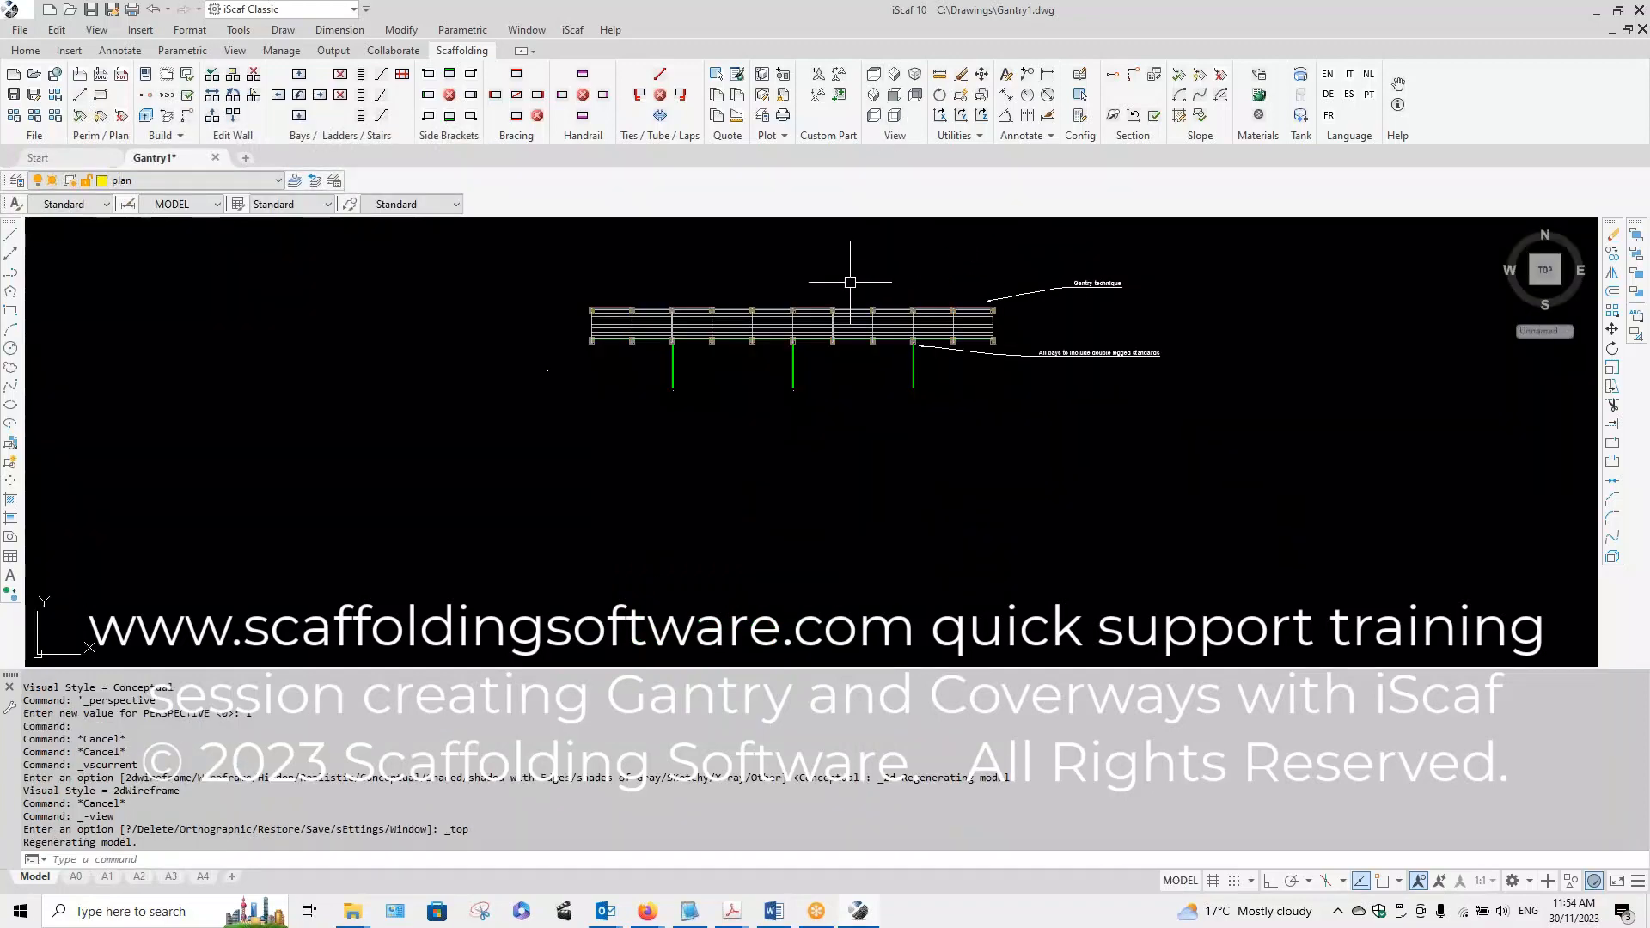
pyautogui.moveTo(811, 412); pyautogui.dragTo(810, 464, button='middle')
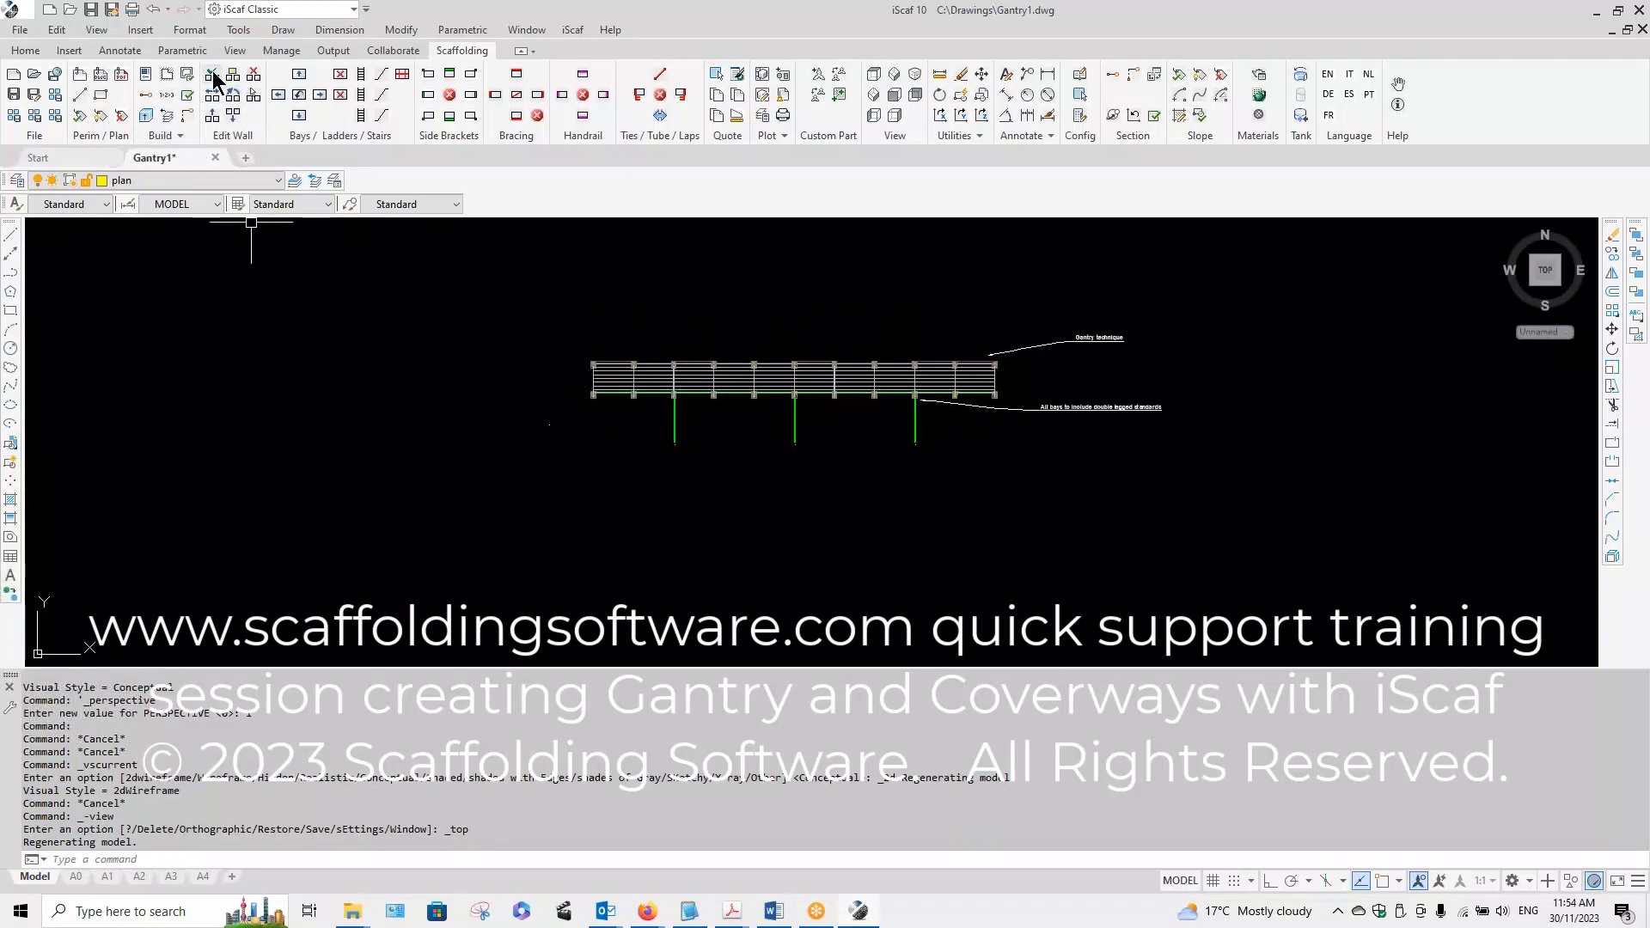
# Step: Make a new horizontal wall from endpoints below the gantry plan, with 8 custom bays 2.4 m long and 1.8m TT wide
pyautogui.click(213, 75)
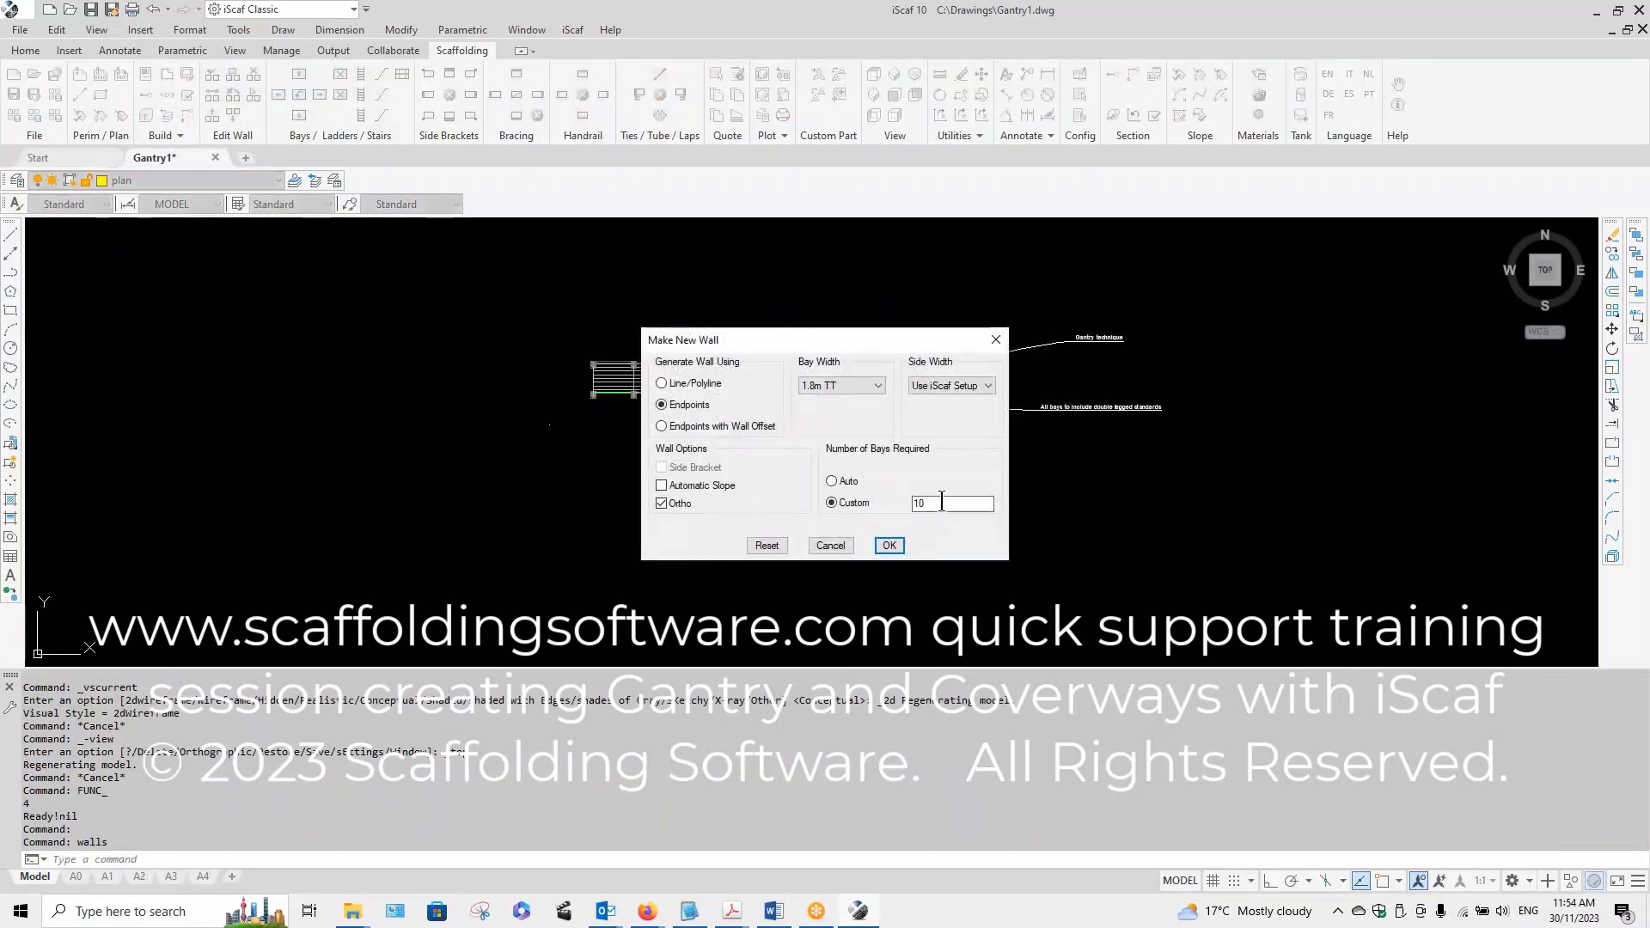
pyautogui.write('8')
pyautogui.click(884, 549)
pyautogui.click(600, 566)
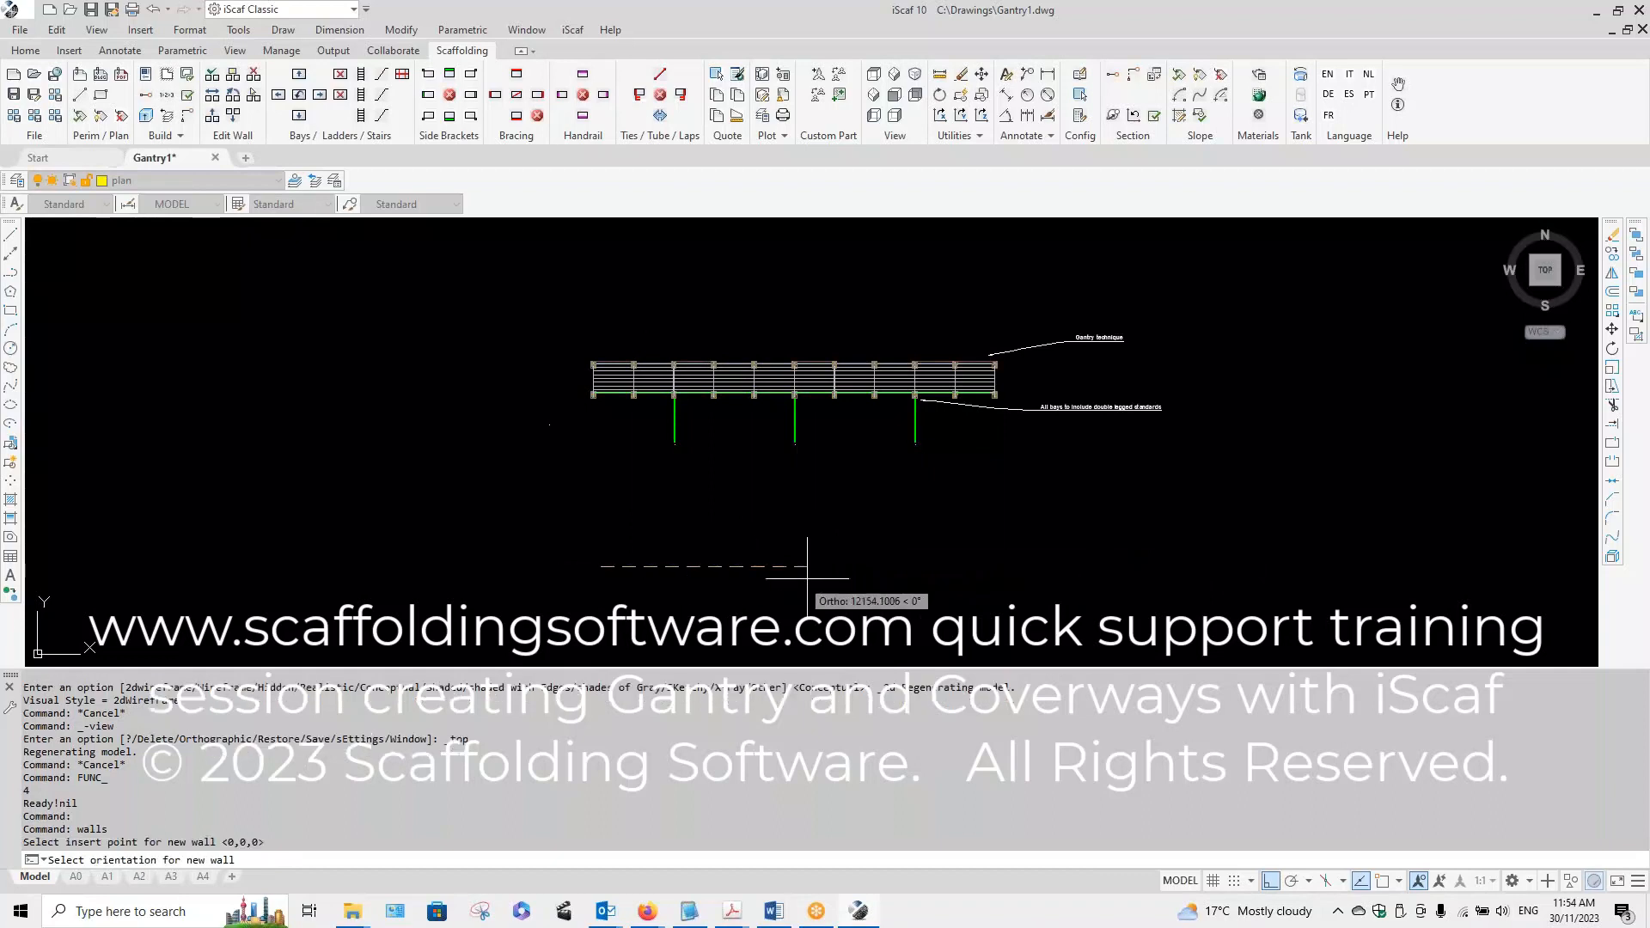
pyautogui.click(807, 566)
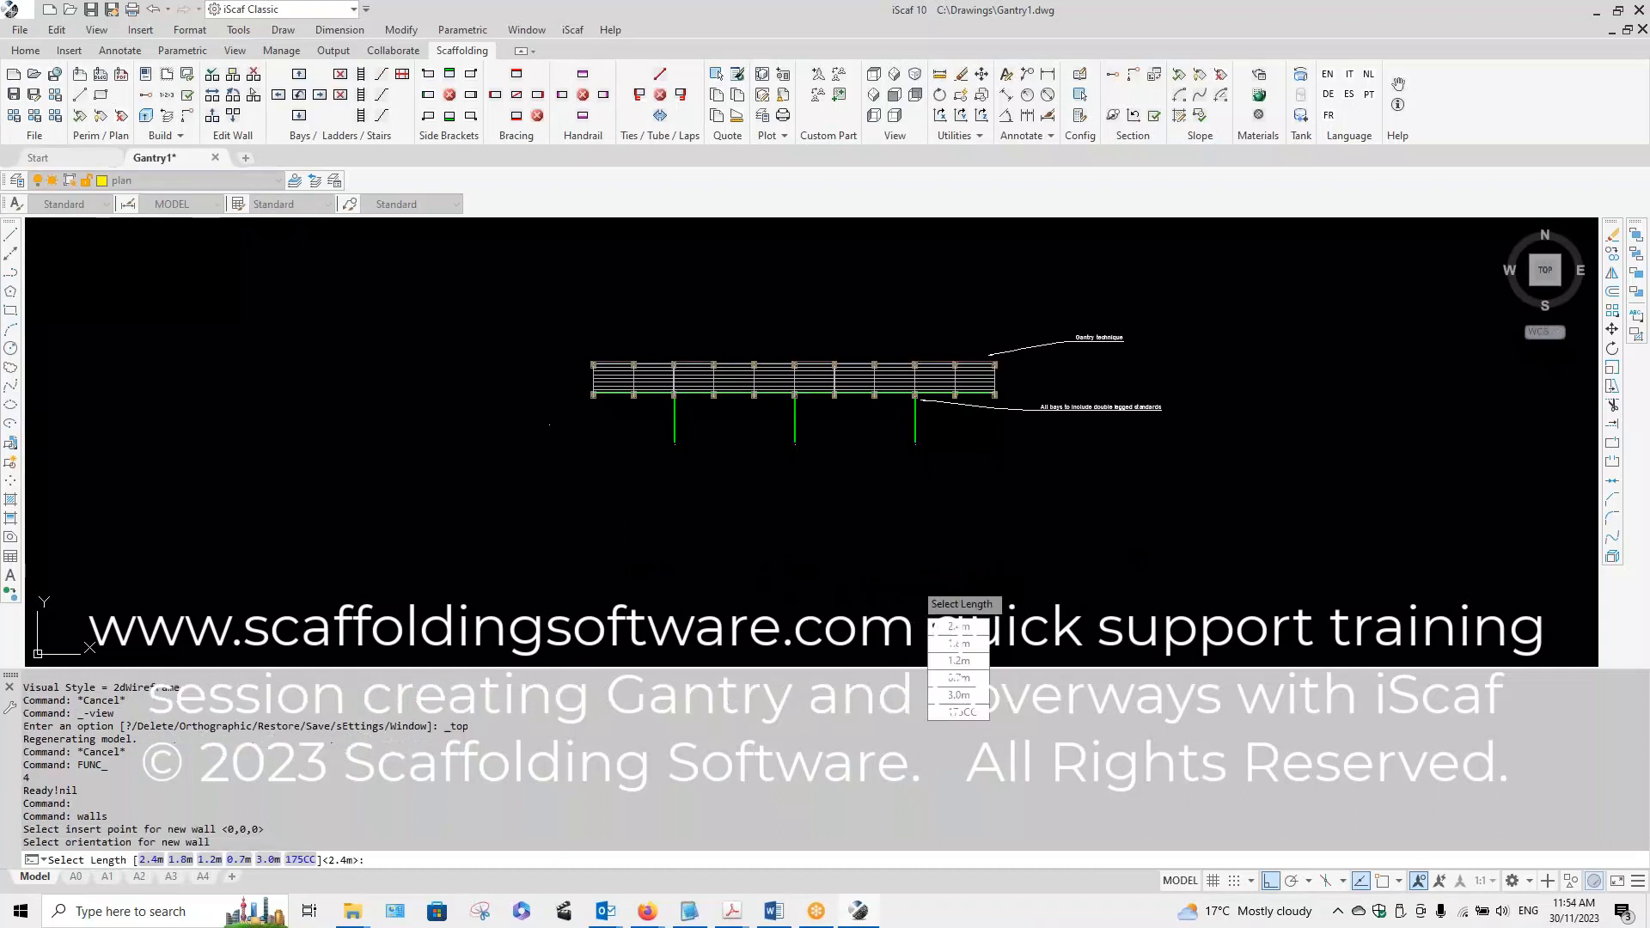
pyautogui.click(946, 626)
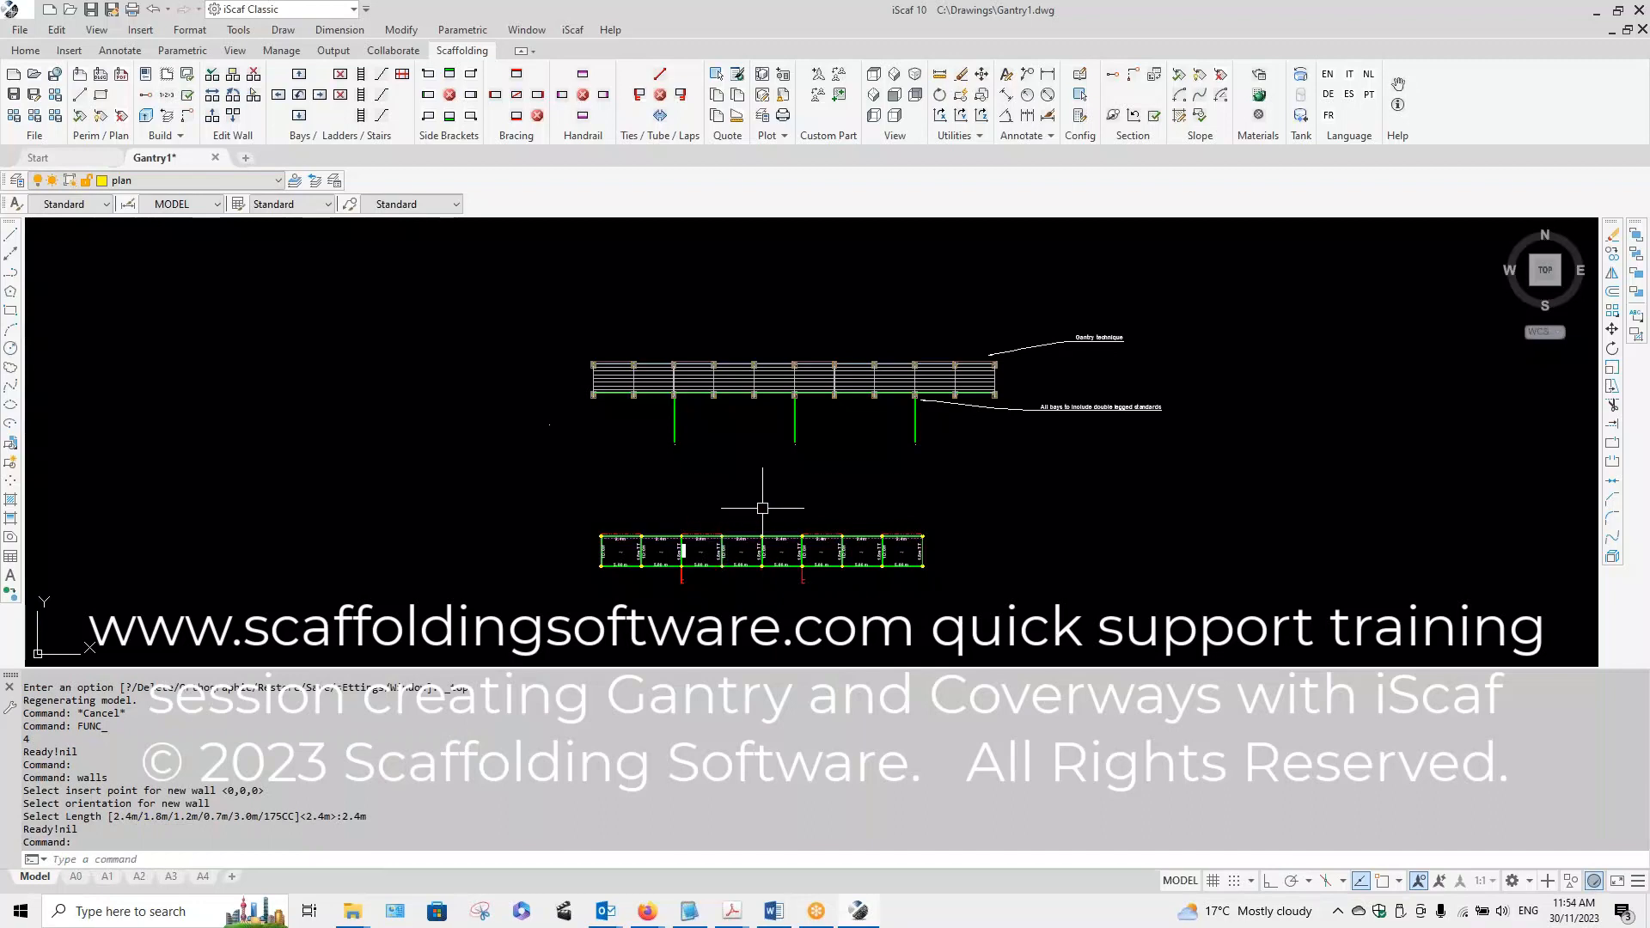
# Step: Offset the new eight-bay wall upward in plan, using a width of 175CC
pyautogui.scroll(2, 792, 557)
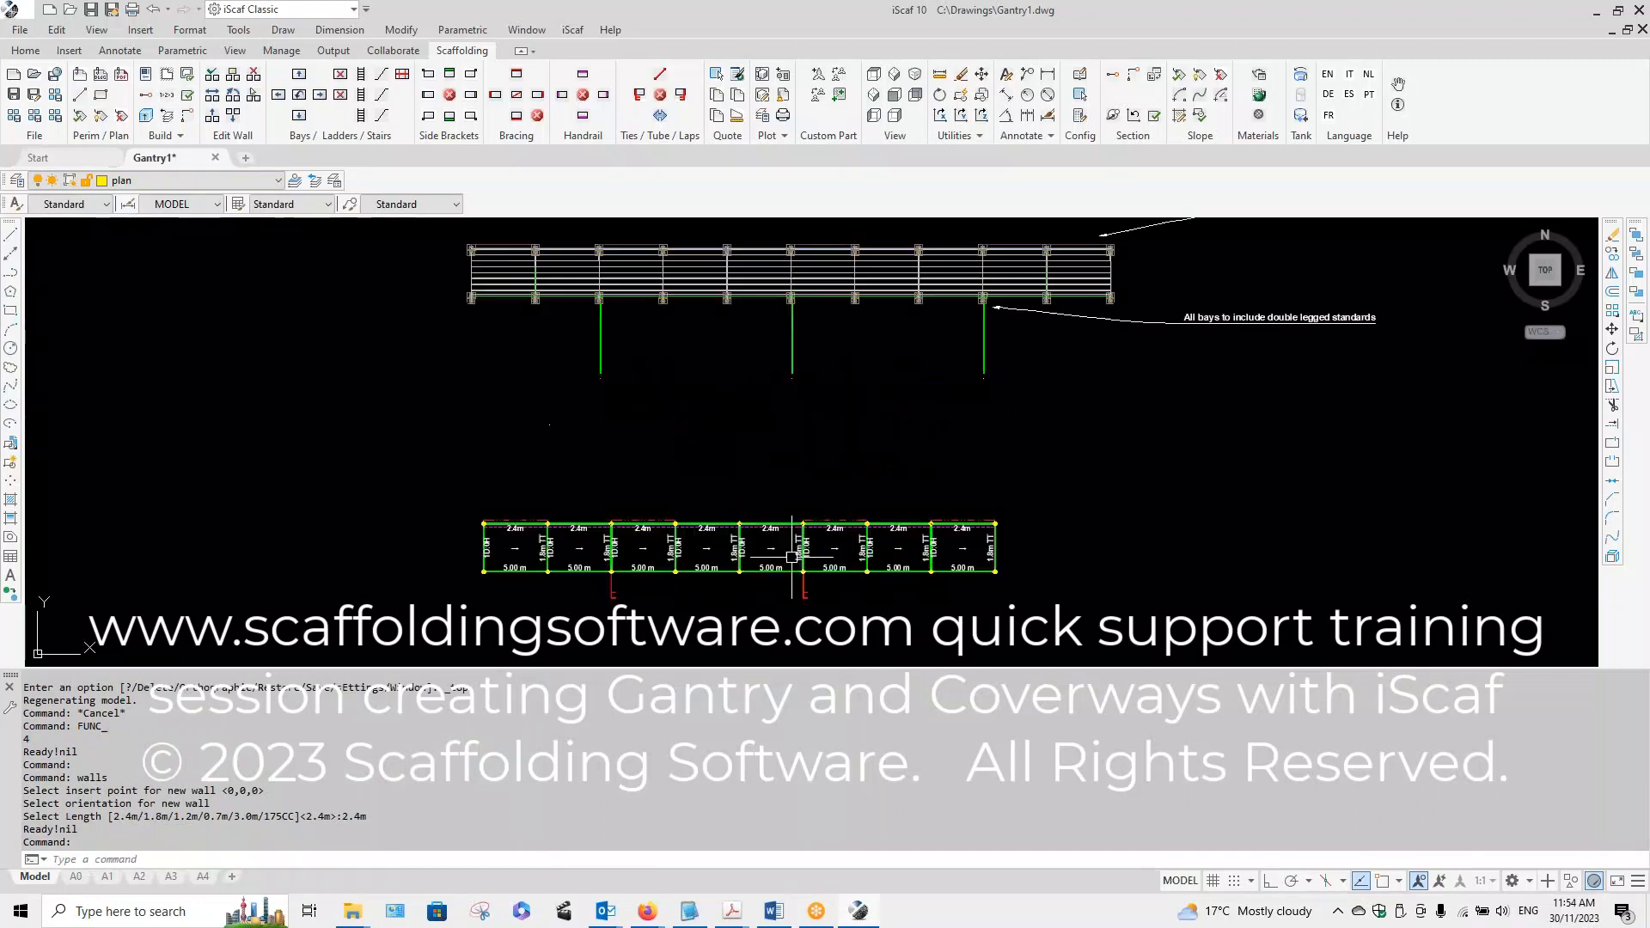
pyautogui.scroll(2, 783, 558)
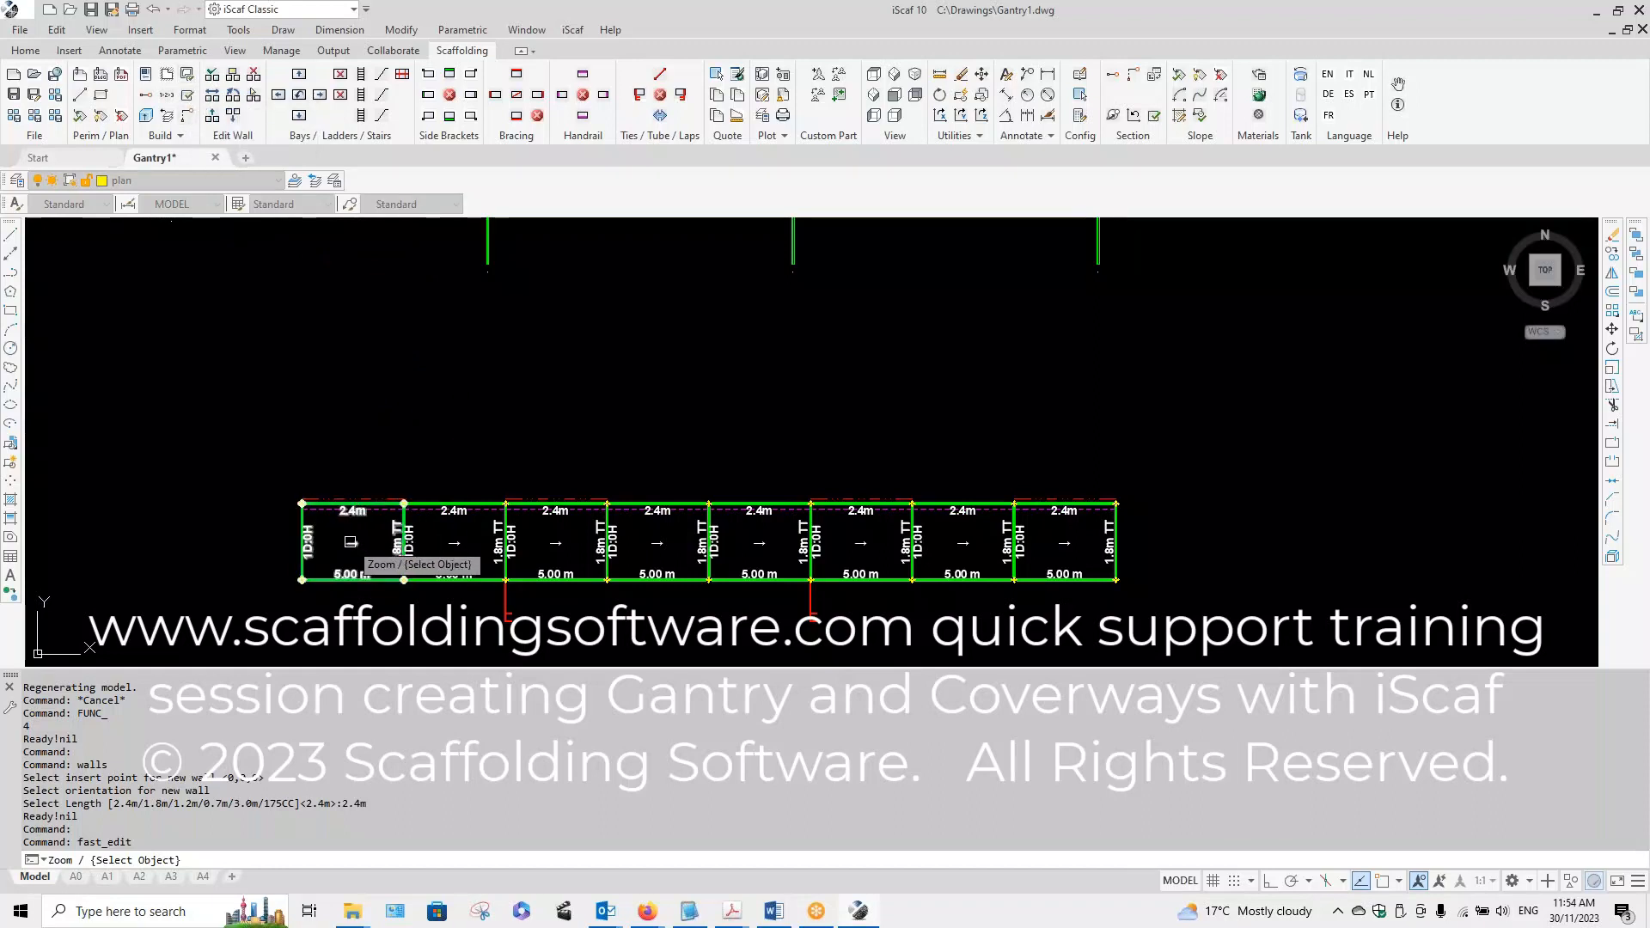
pyautogui.rightClick(351, 542)
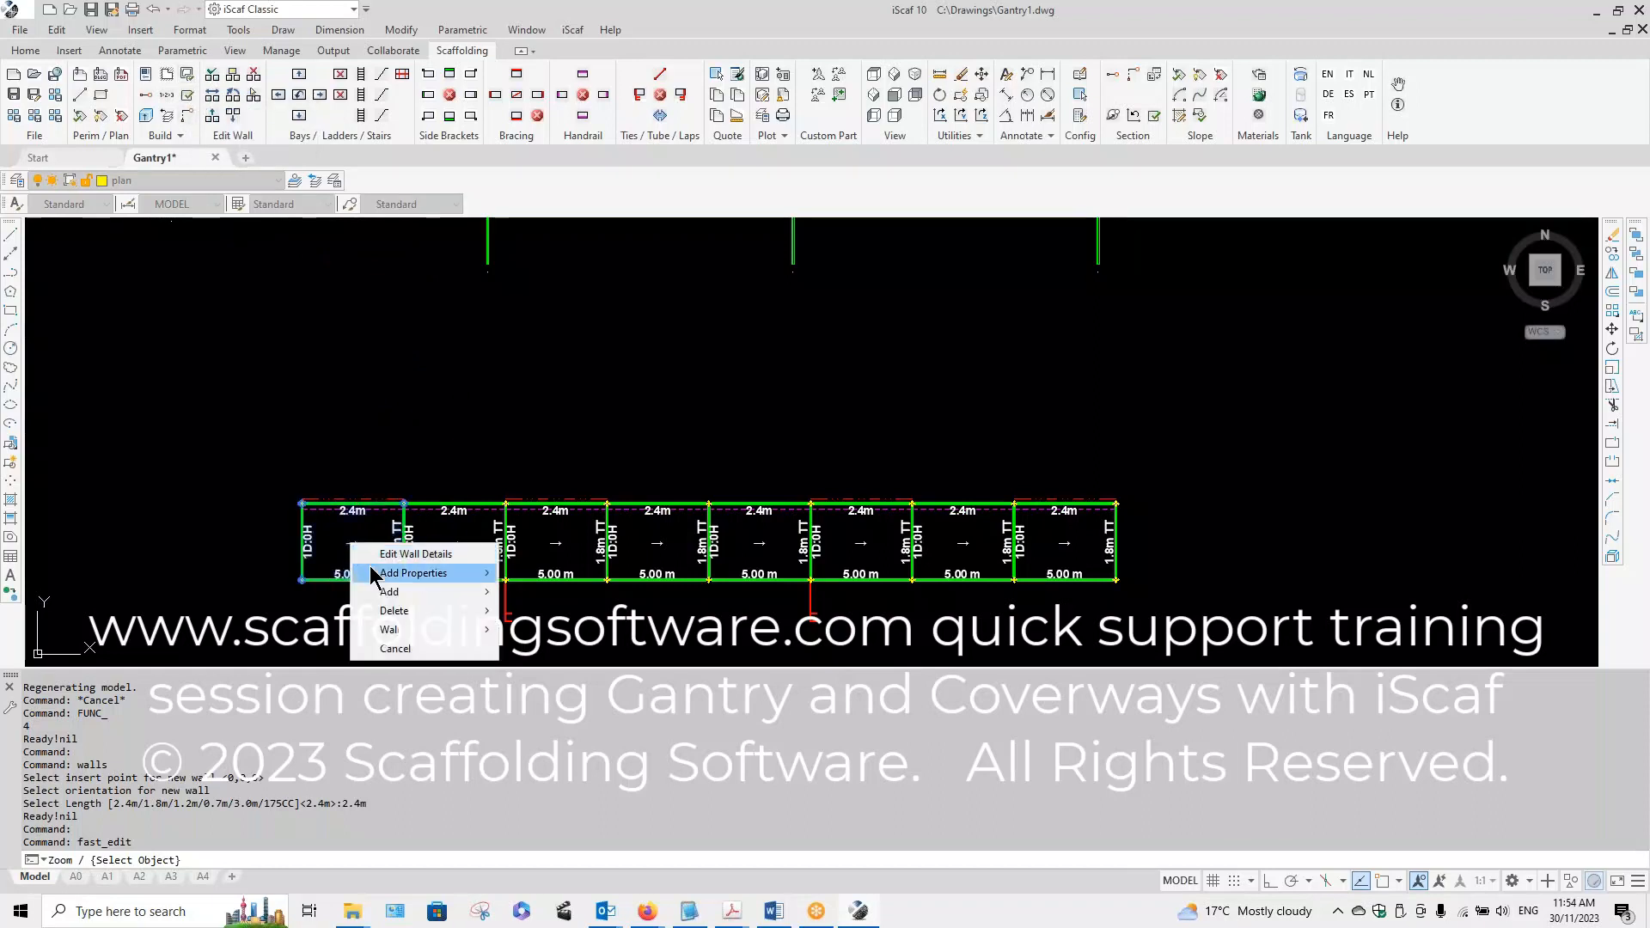
pyautogui.moveTo(425, 636)
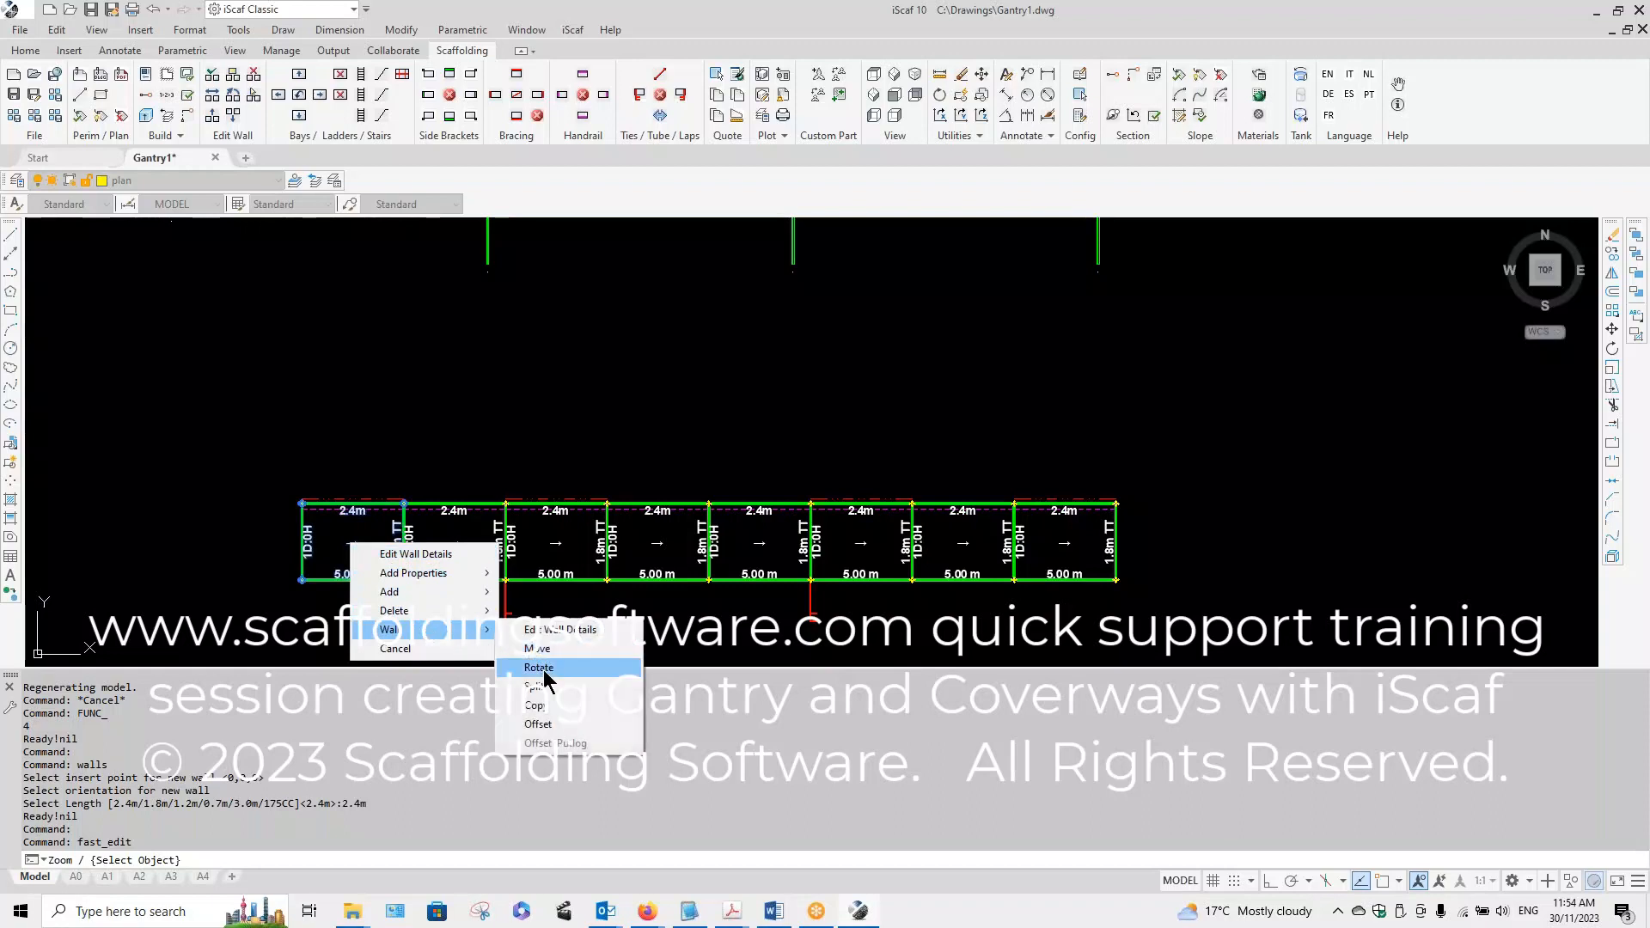
pyautogui.click(559, 725)
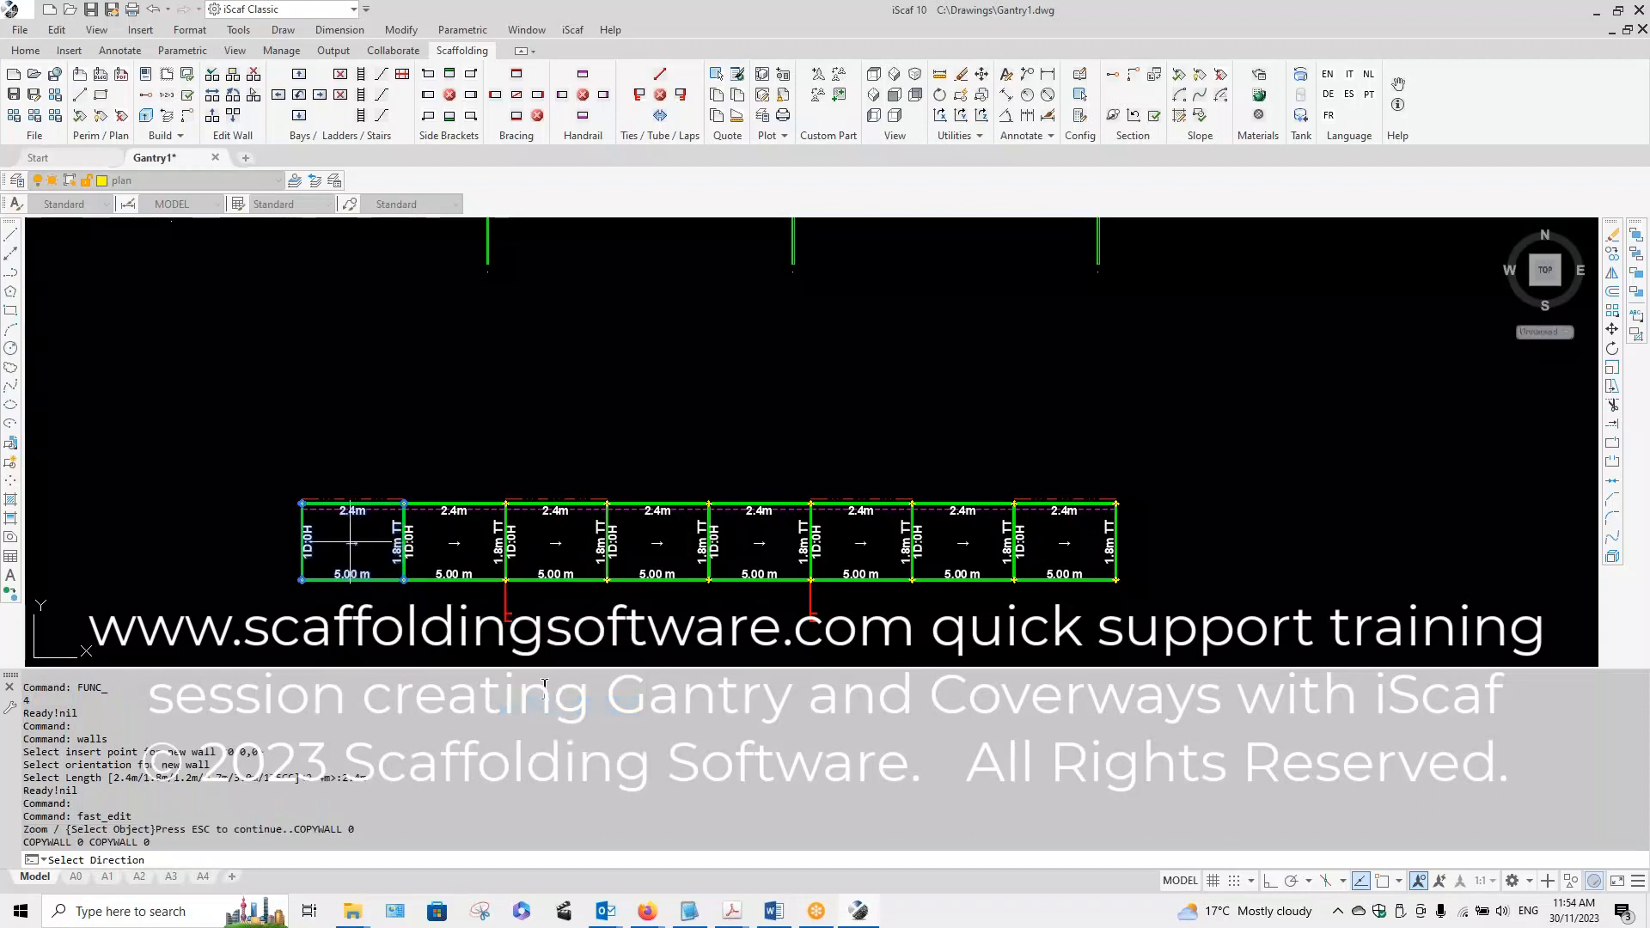
pyautogui.click(370, 456)
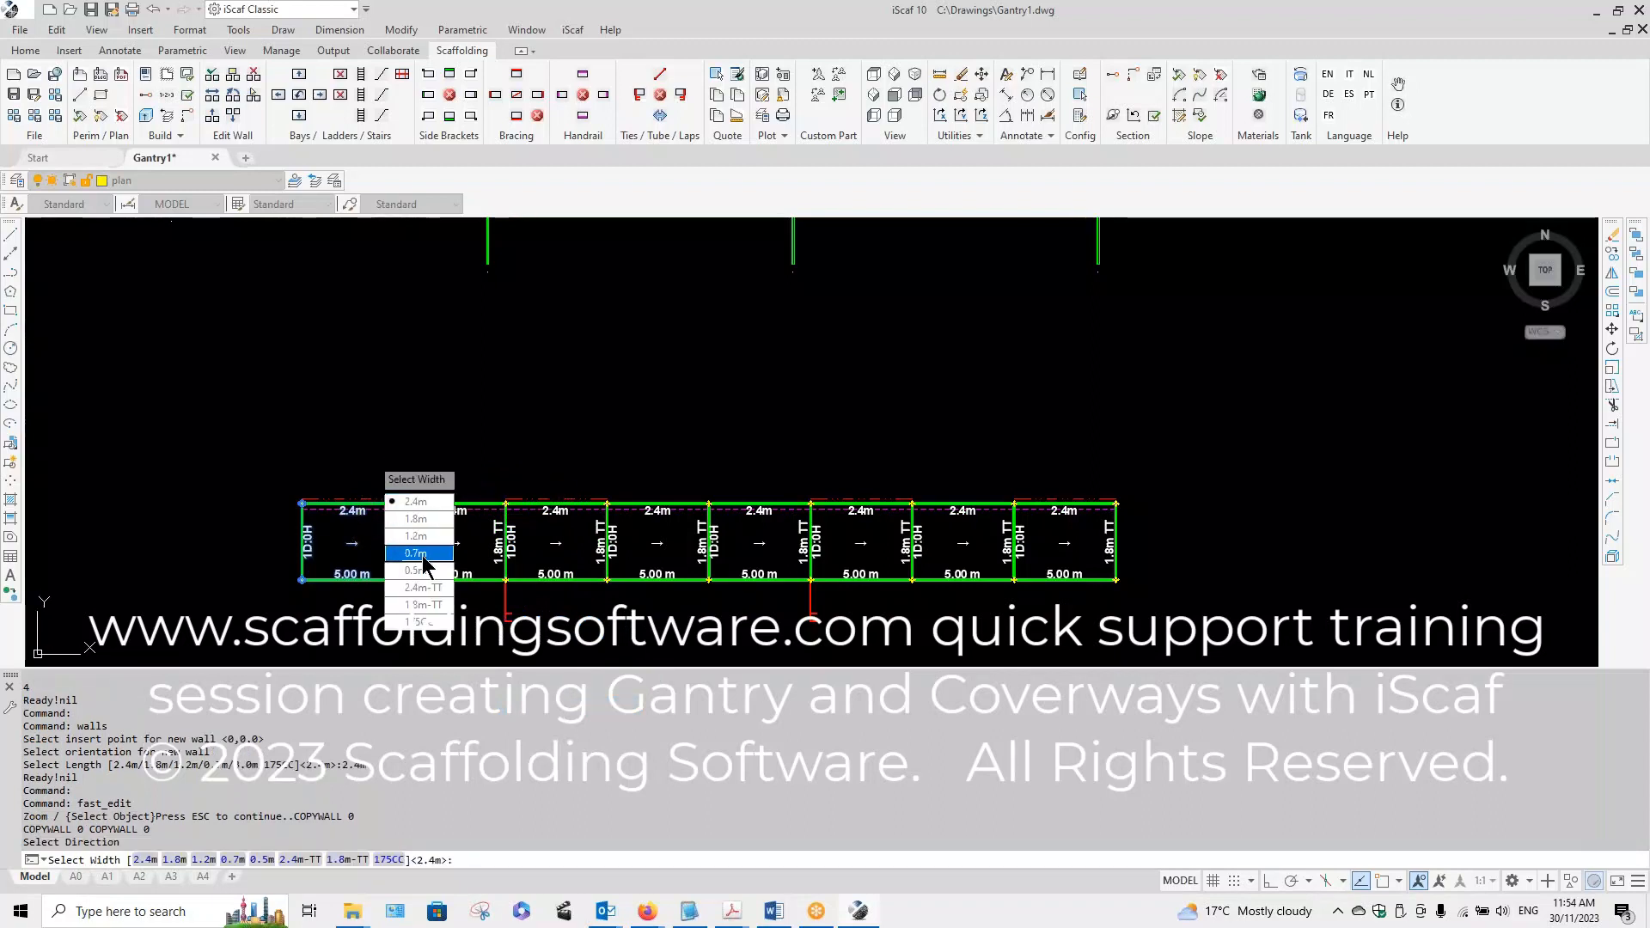
pyautogui.click(436, 623)
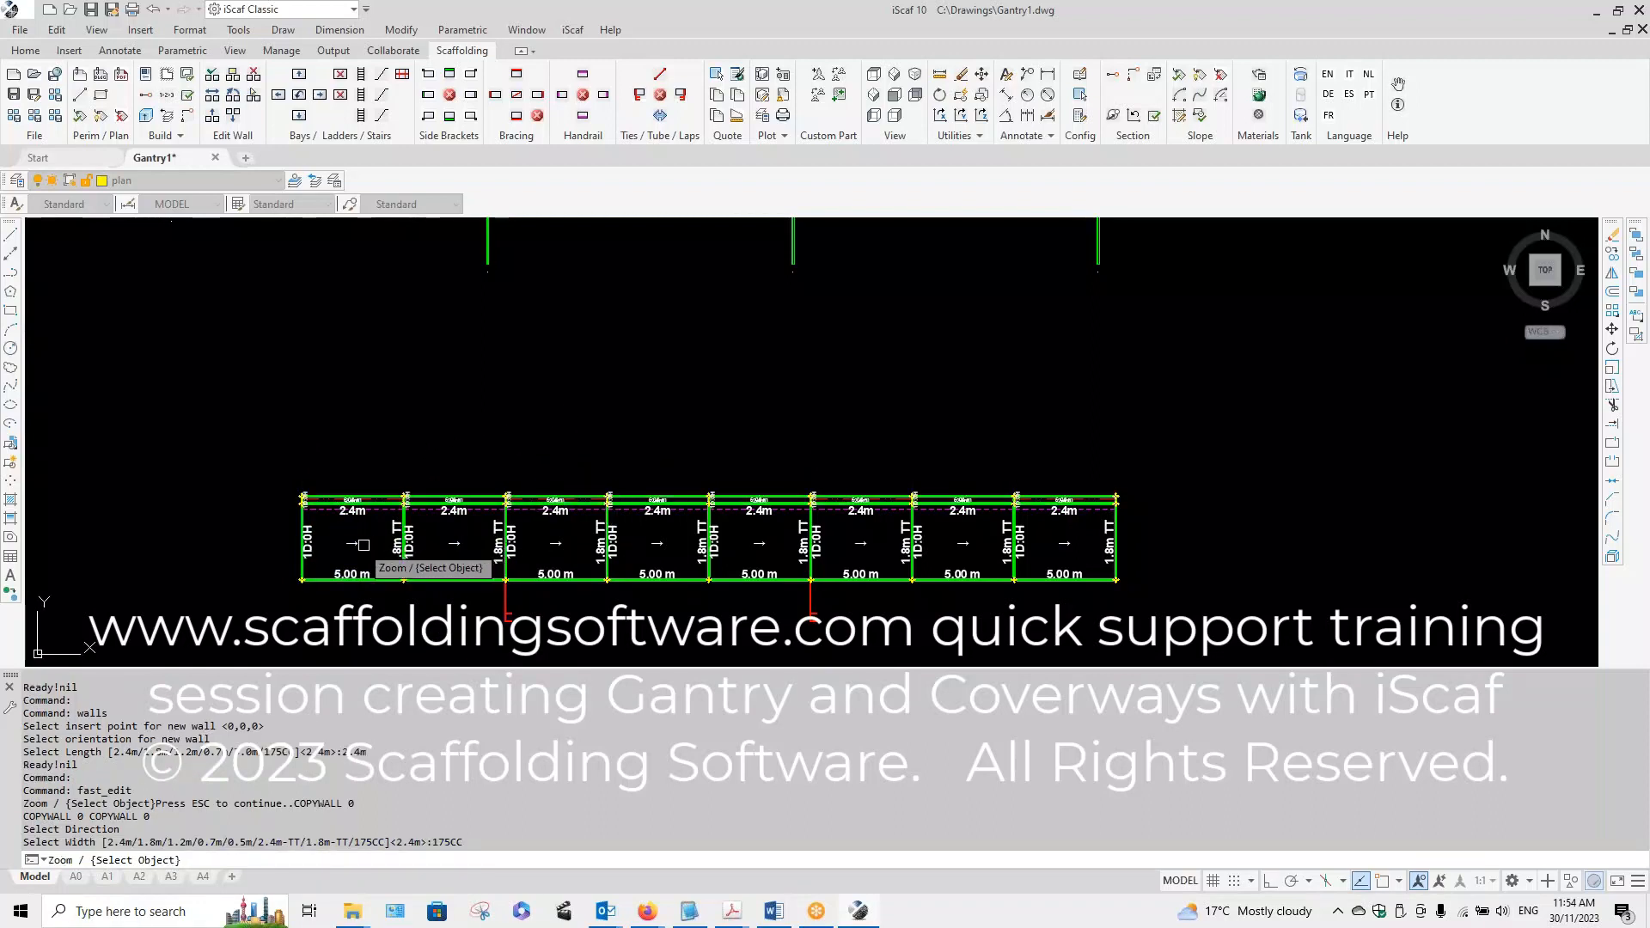
# Step: Copy the eight-bay wall to its lower side in plan, using a width of 175CC
pyautogui.click(353, 545)
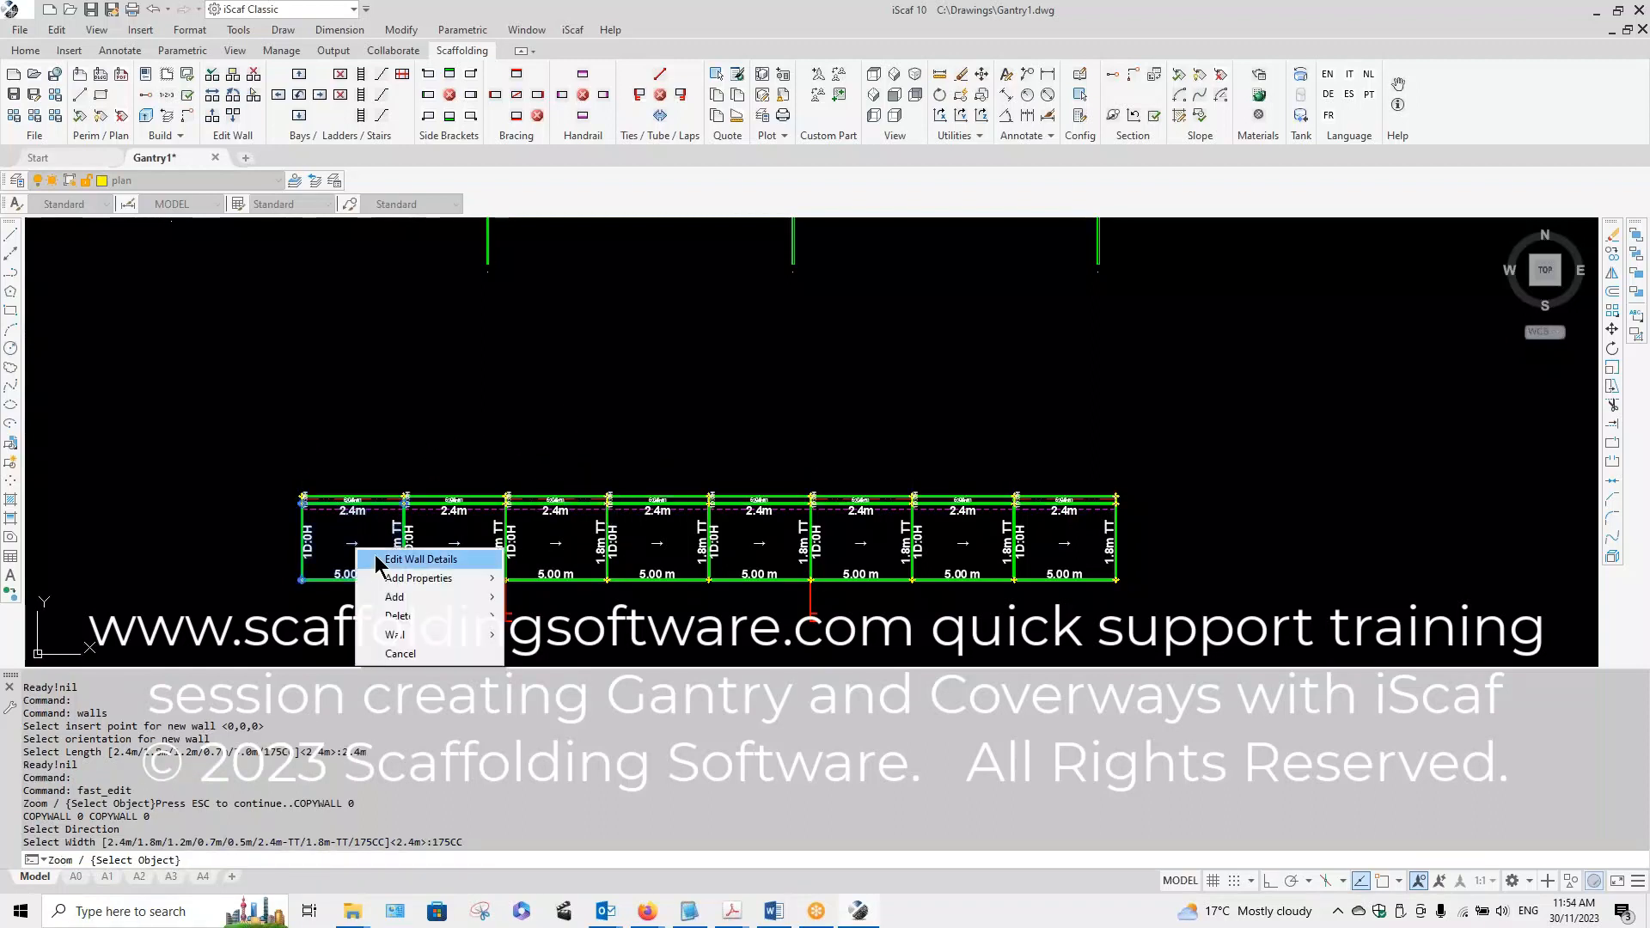
pyautogui.moveTo(439, 618)
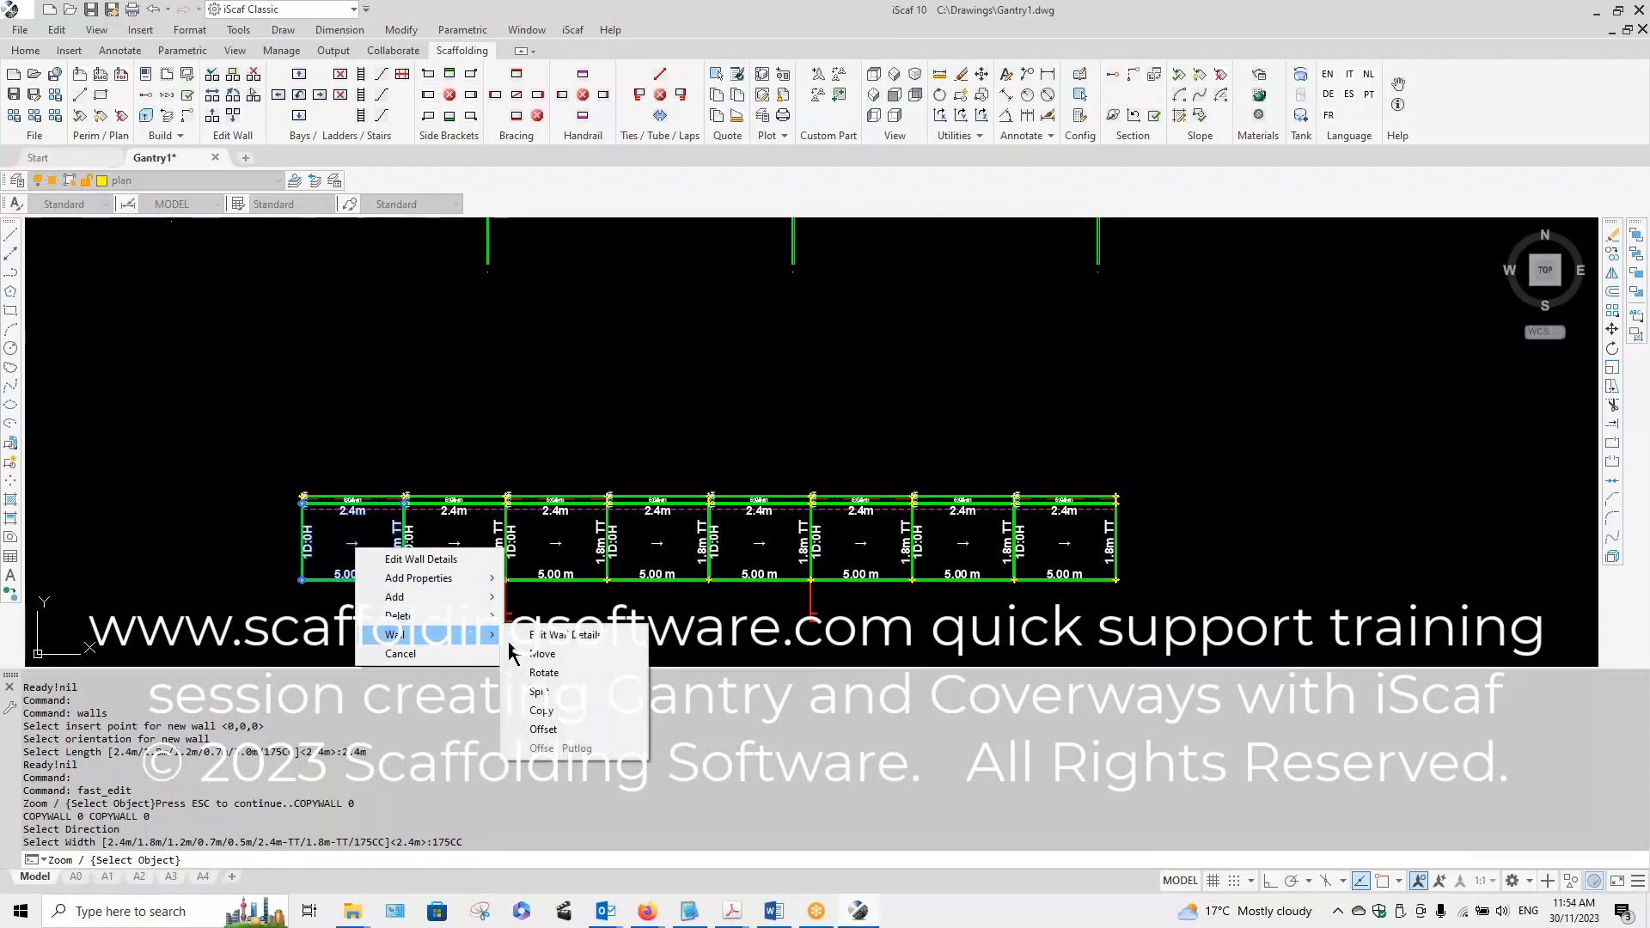
pyautogui.click(551, 712)
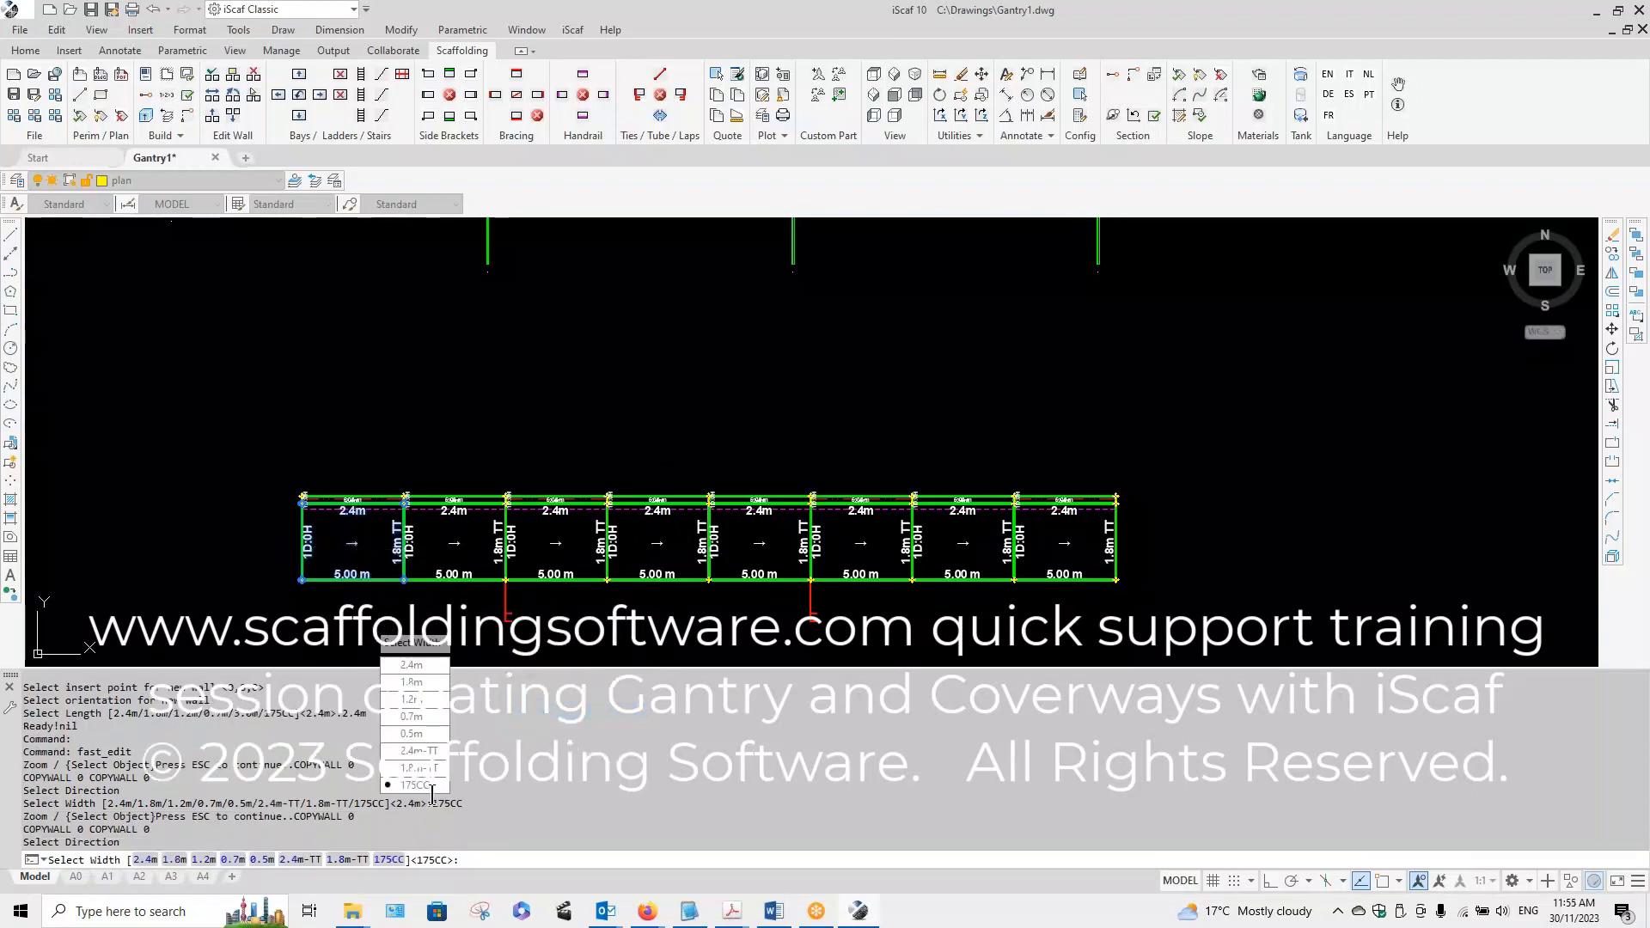
pyautogui.click(429, 787)
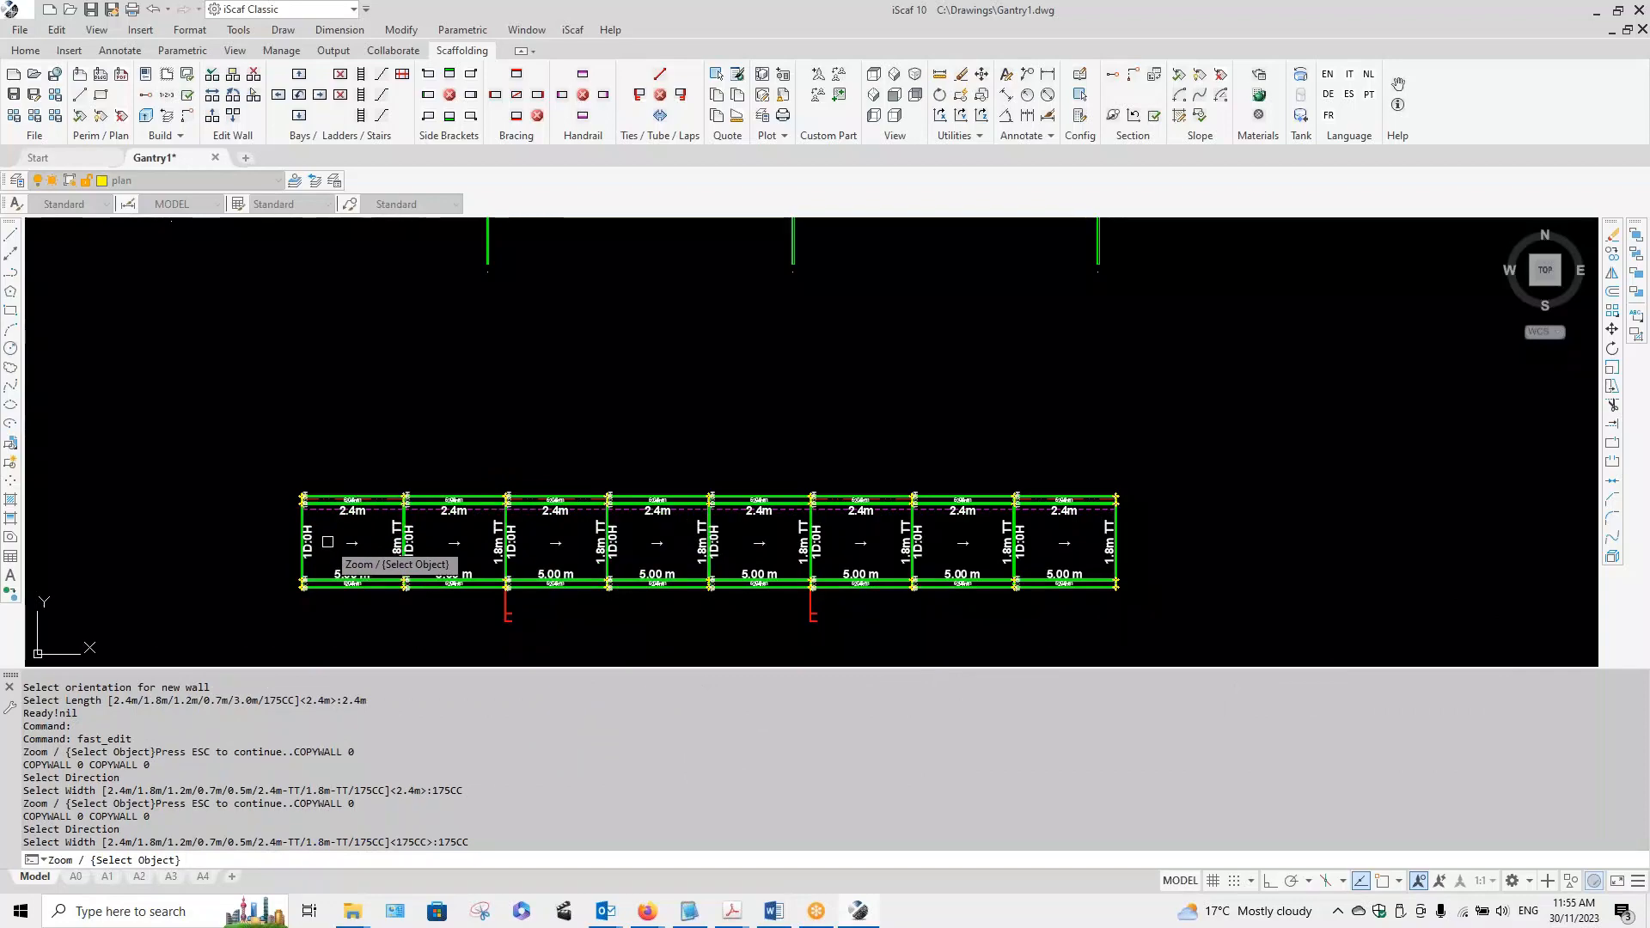
# Step: Add handrails to both short ends of the eight-bay wall and finish editing the plan
pyautogui.scroll(3, 327, 541)
pyautogui.rightClick(287, 534)
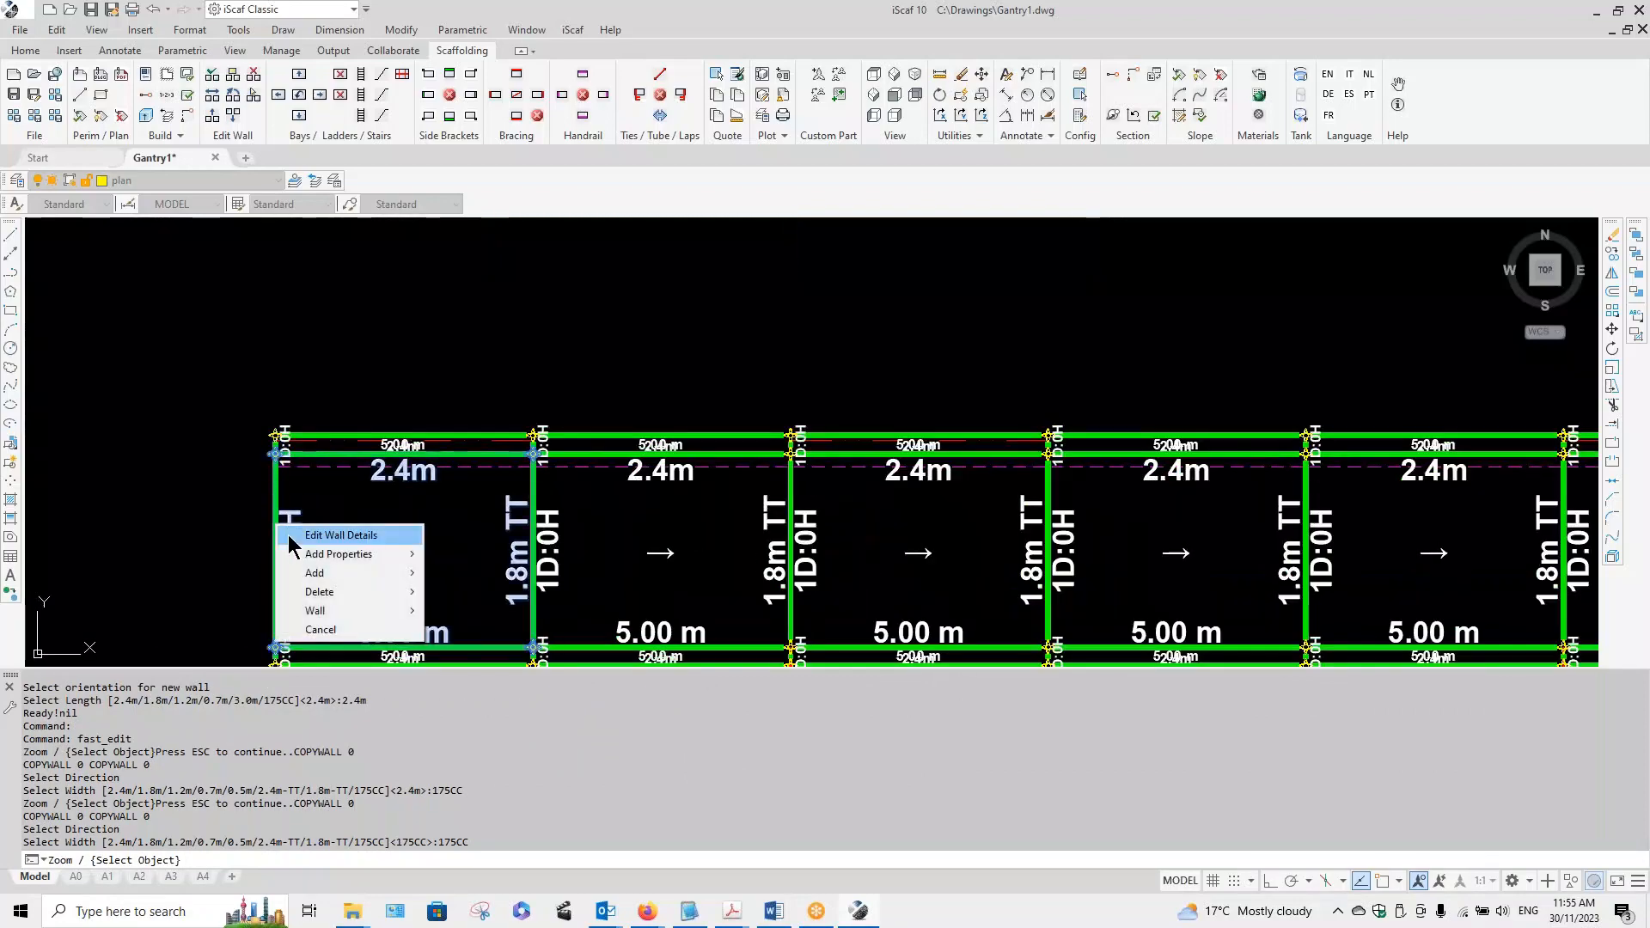
pyautogui.moveTo(376, 559)
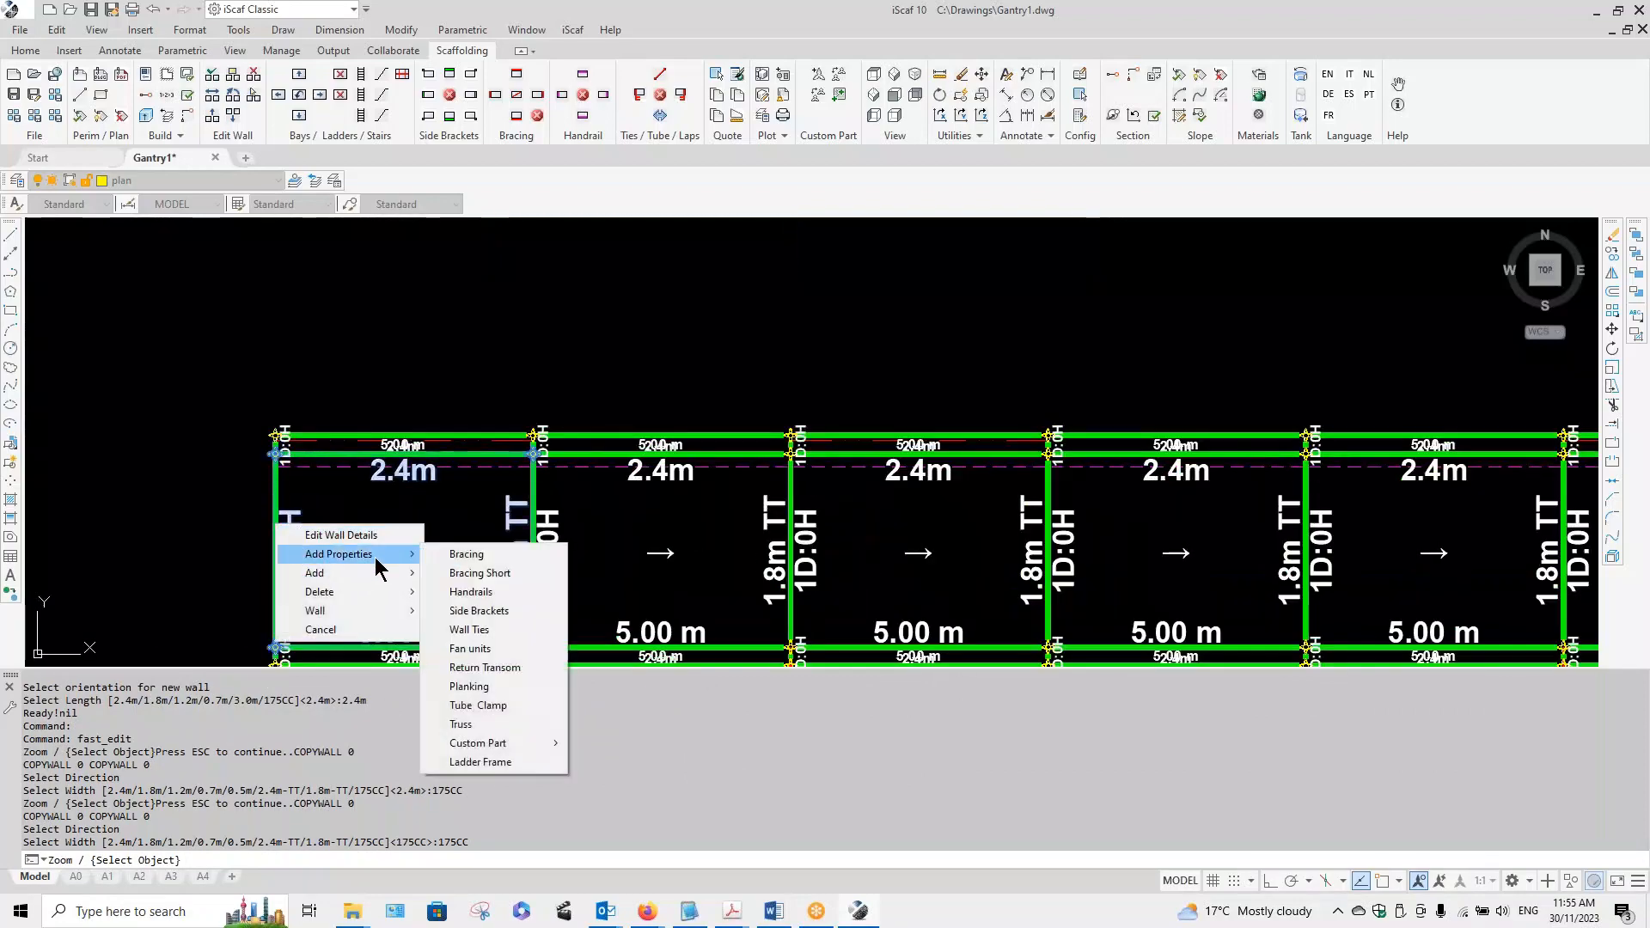
pyautogui.click(471, 592)
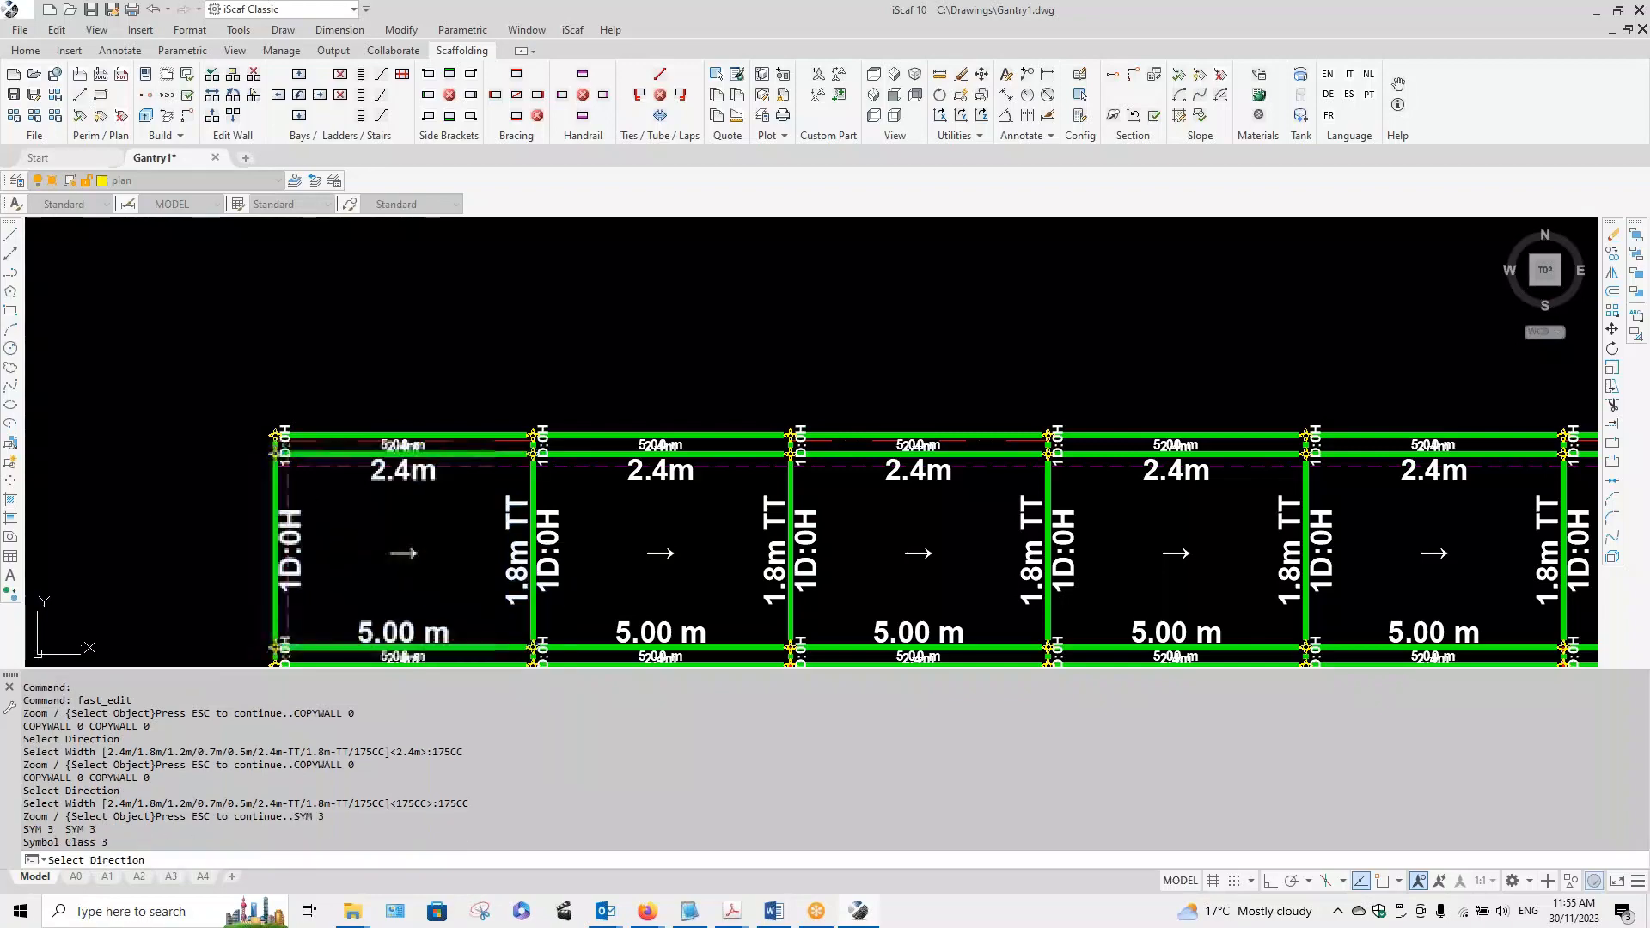
pyautogui.scroll(-3, 544, 550)
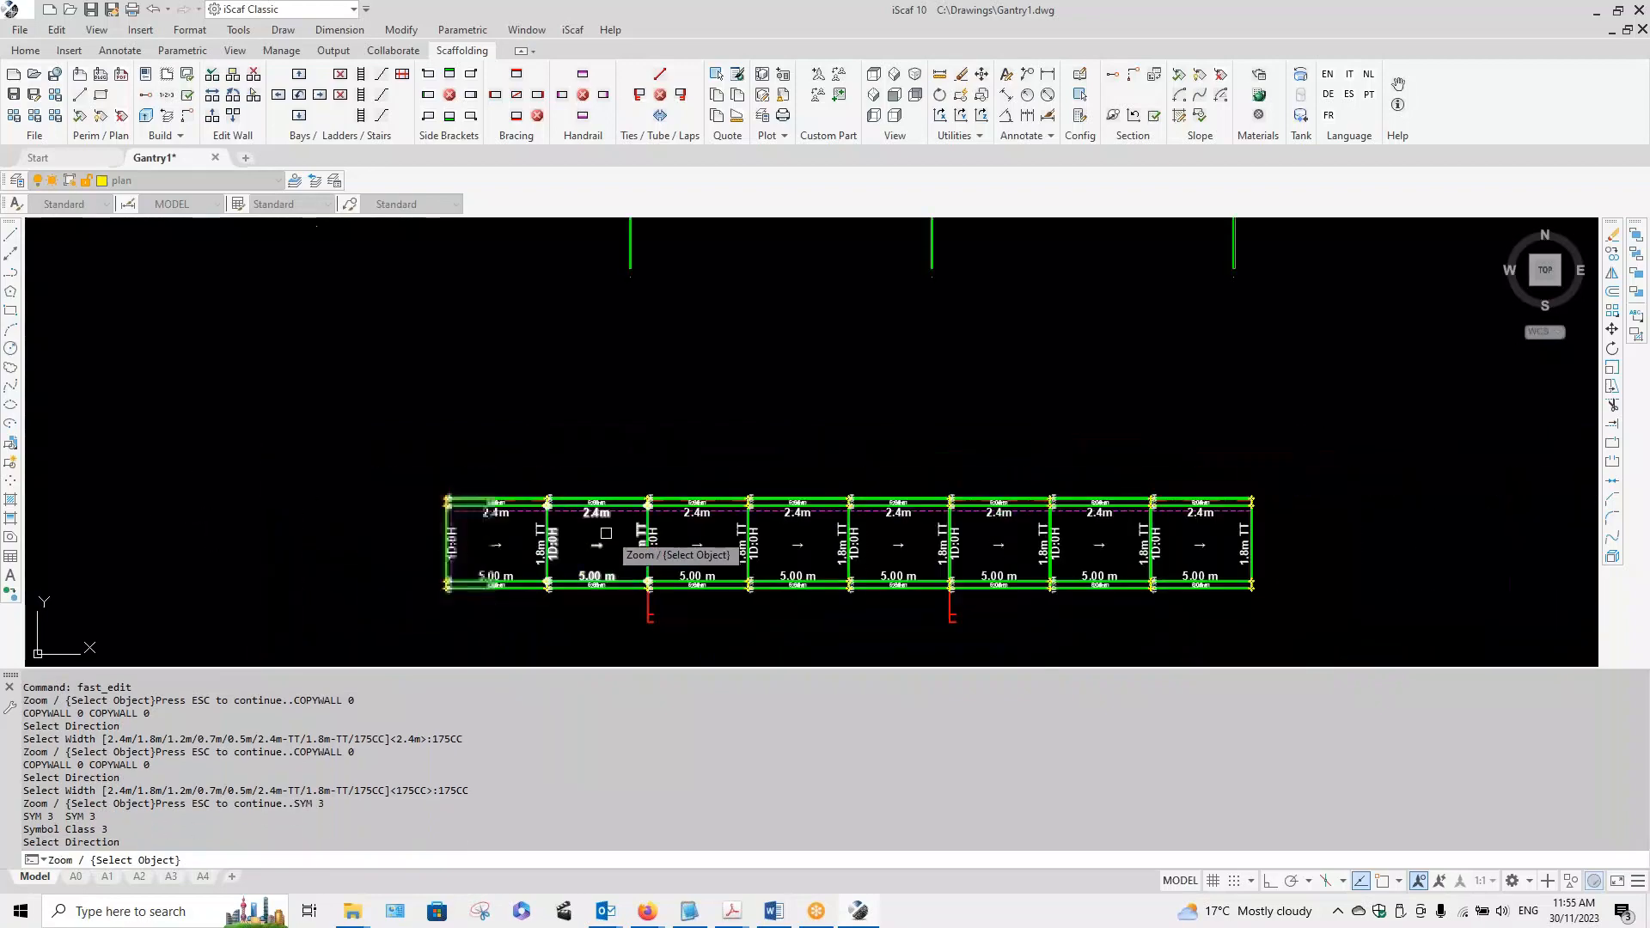
pyautogui.rightClick(1190, 554)
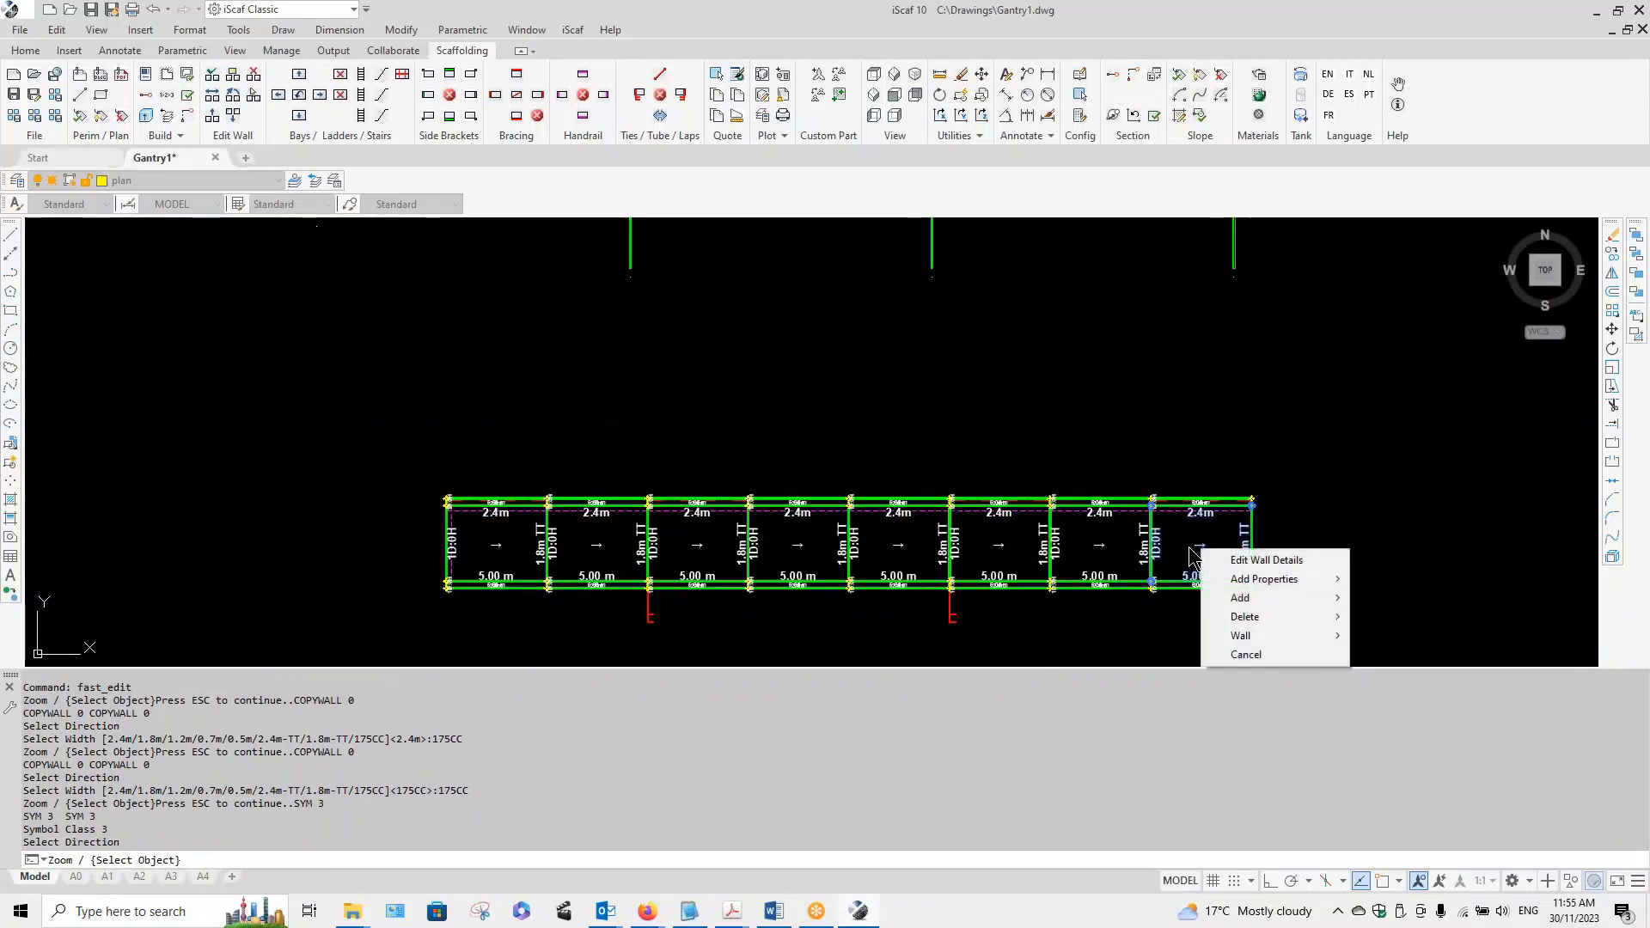
pyautogui.moveTo(1295, 599)
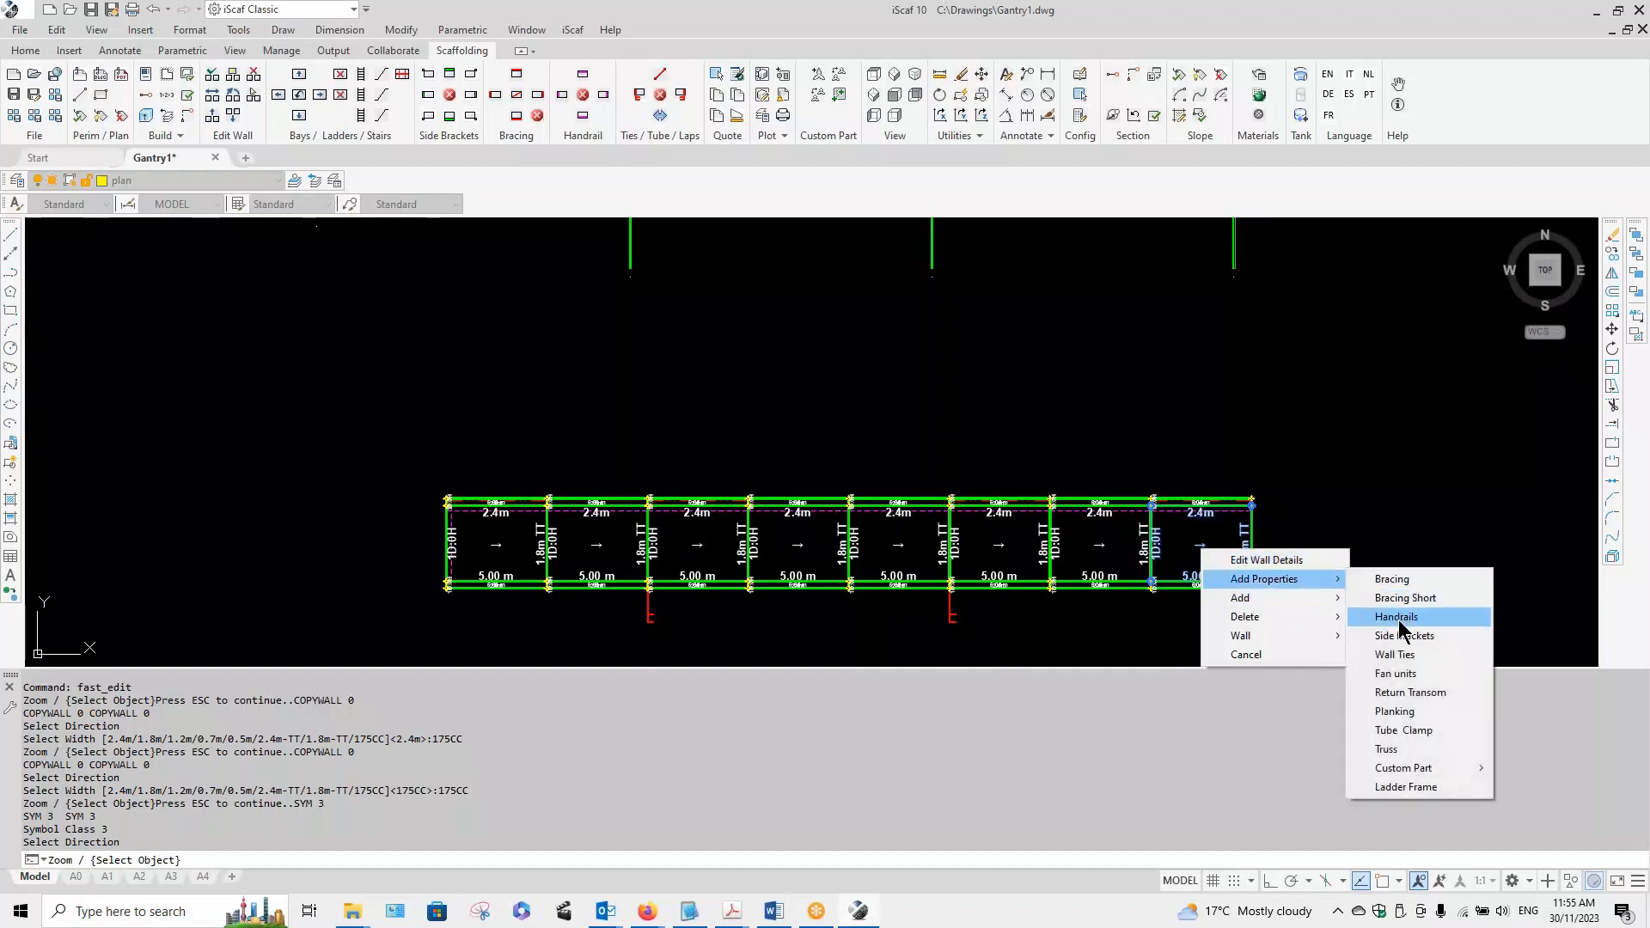
pyautogui.click(1397, 617)
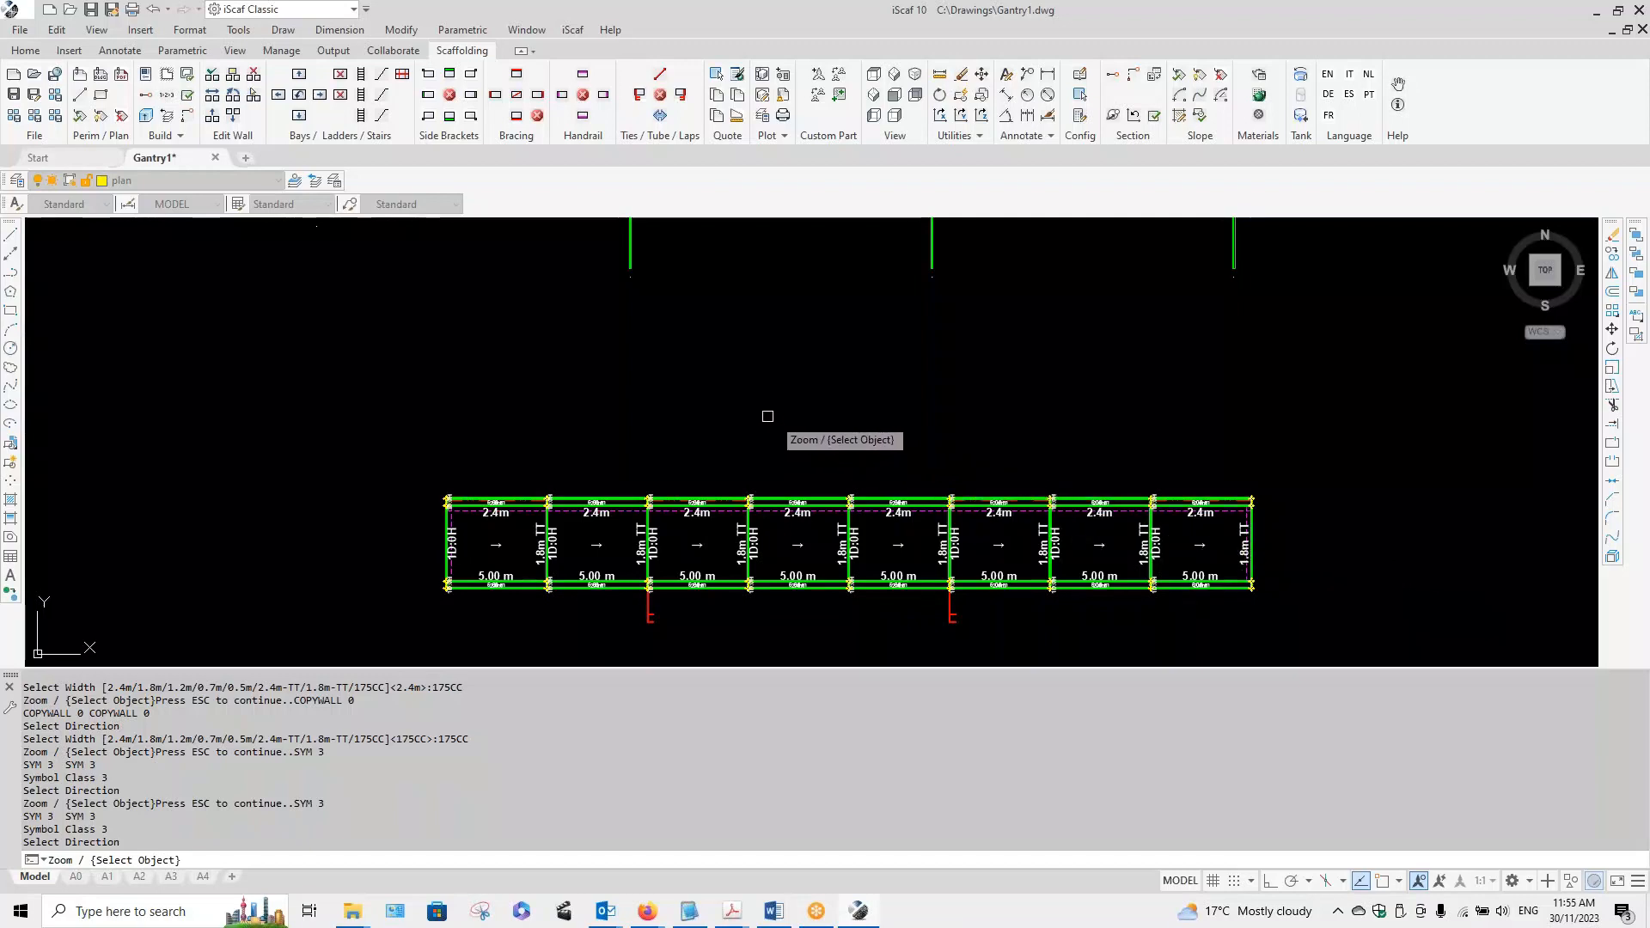
pyautogui.press('Escape')
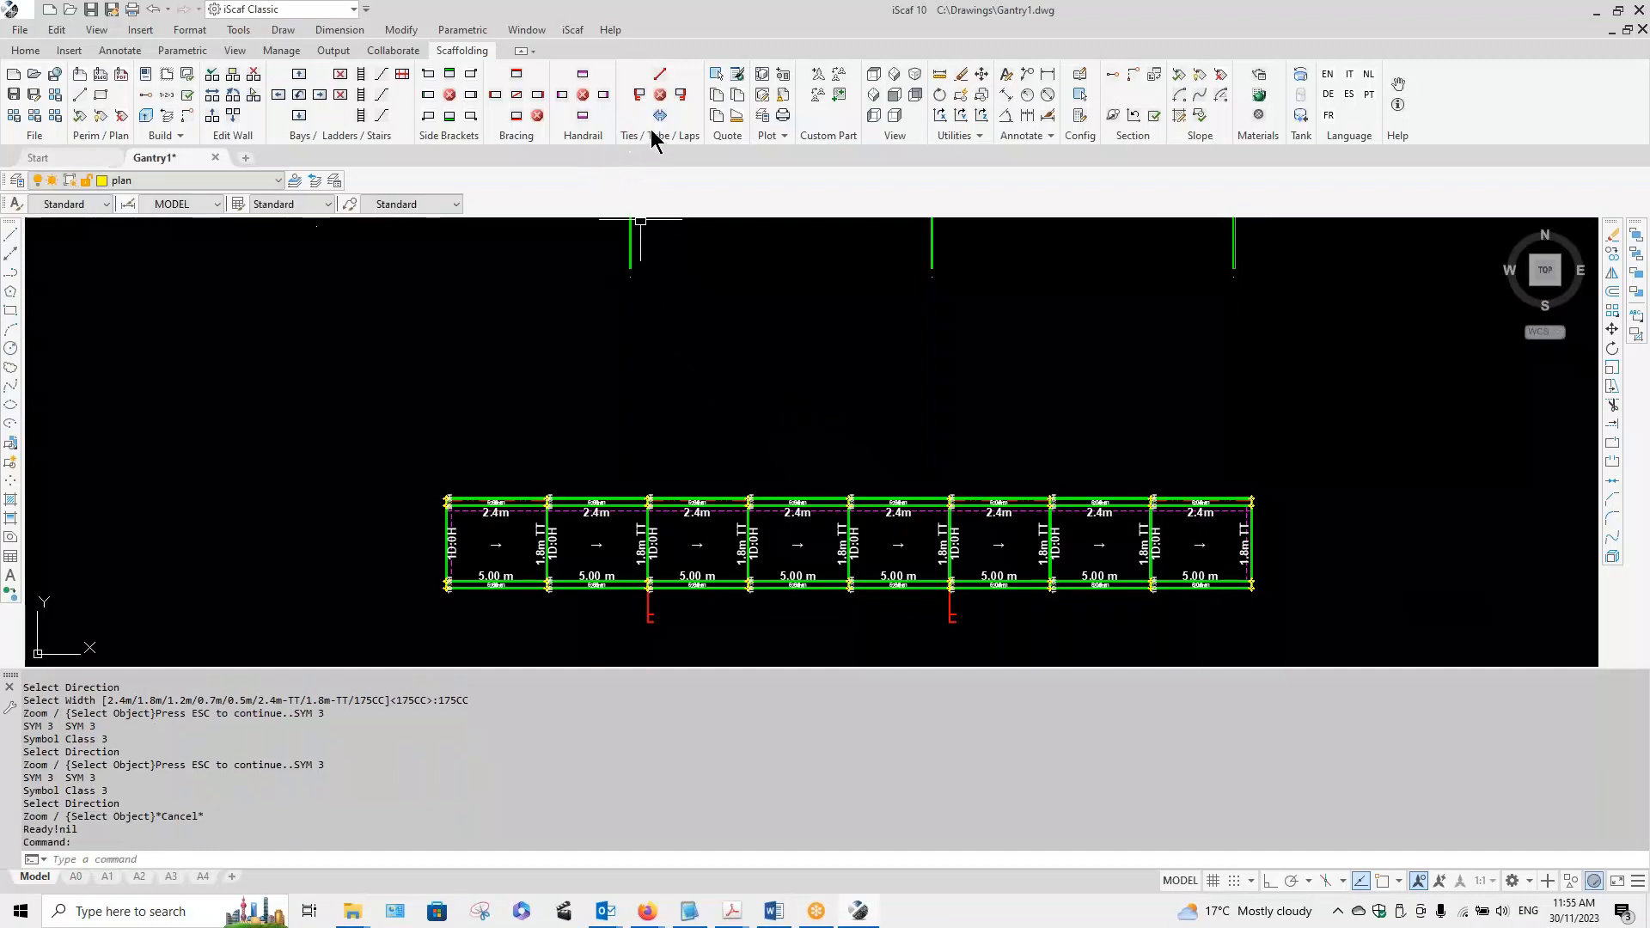
# Step: Build the eight-bay wall in 3D, making a plan drawing backup and saving the plan as a block for the drawing sheet
pyautogui.click(147, 125)
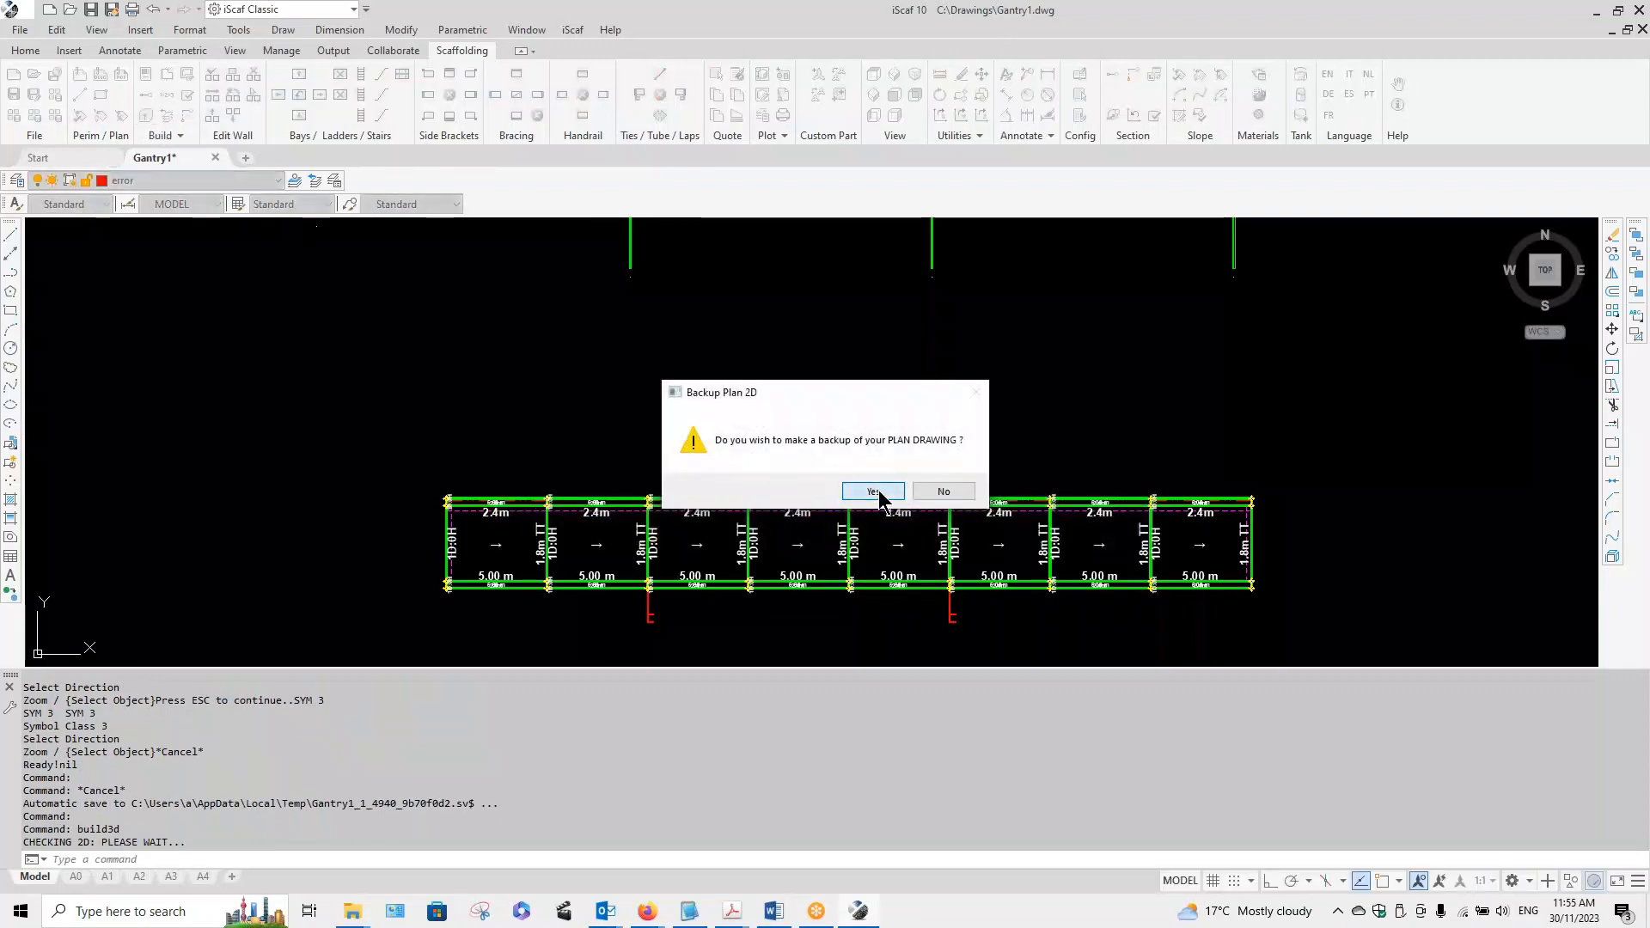
pyautogui.click(878, 495)
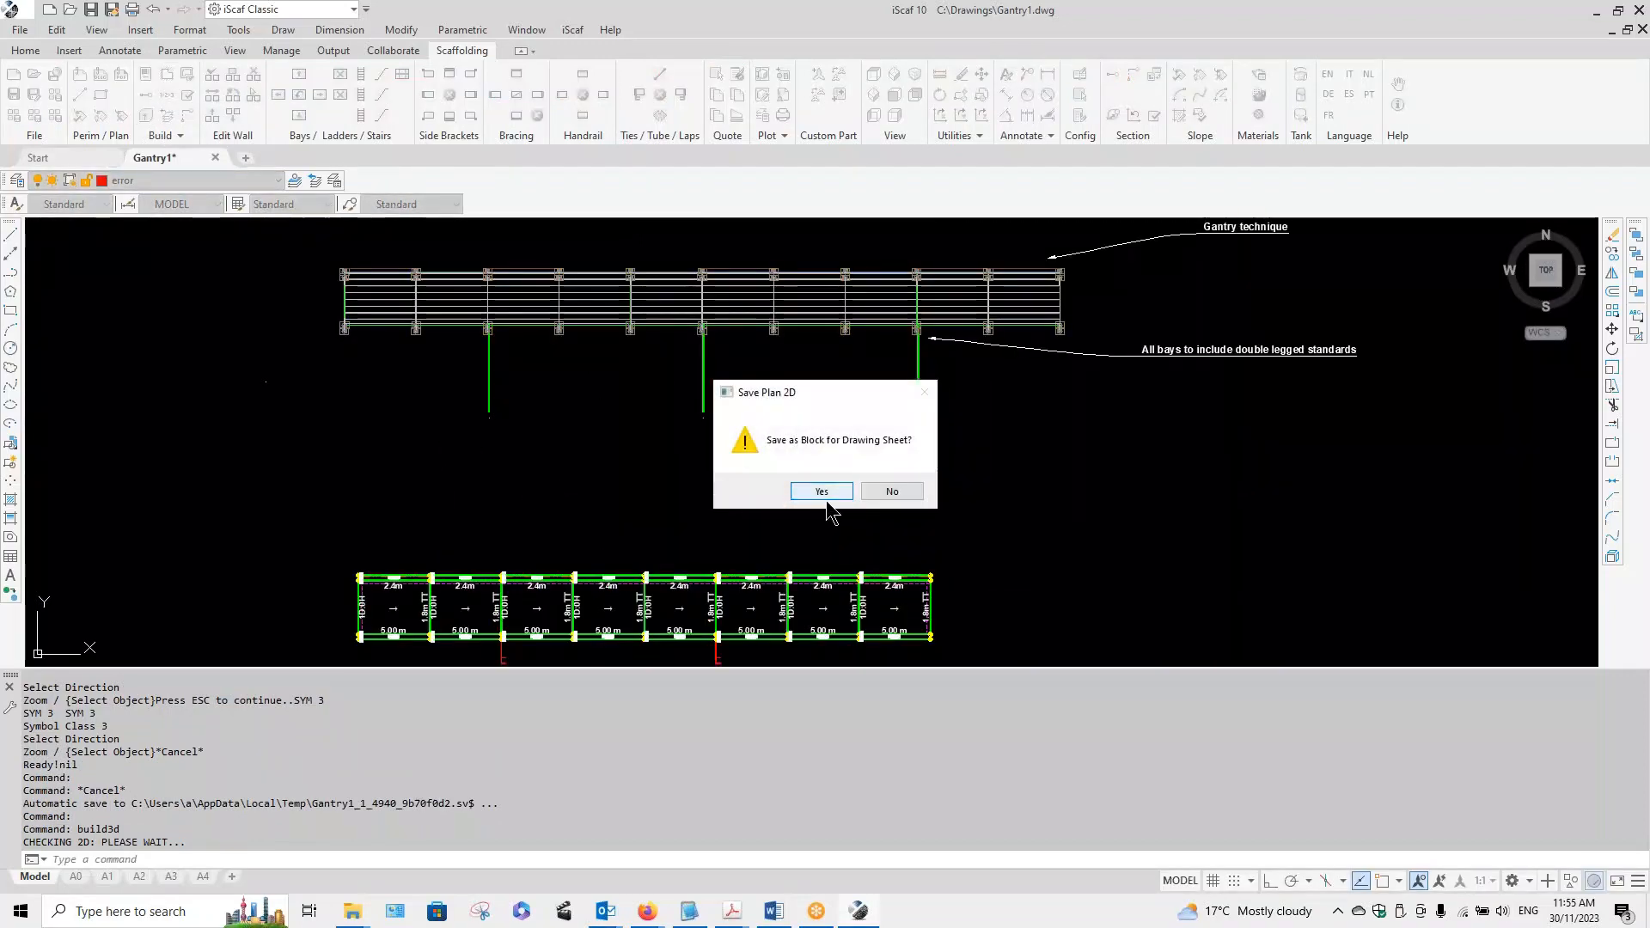
pyautogui.click(830, 490)
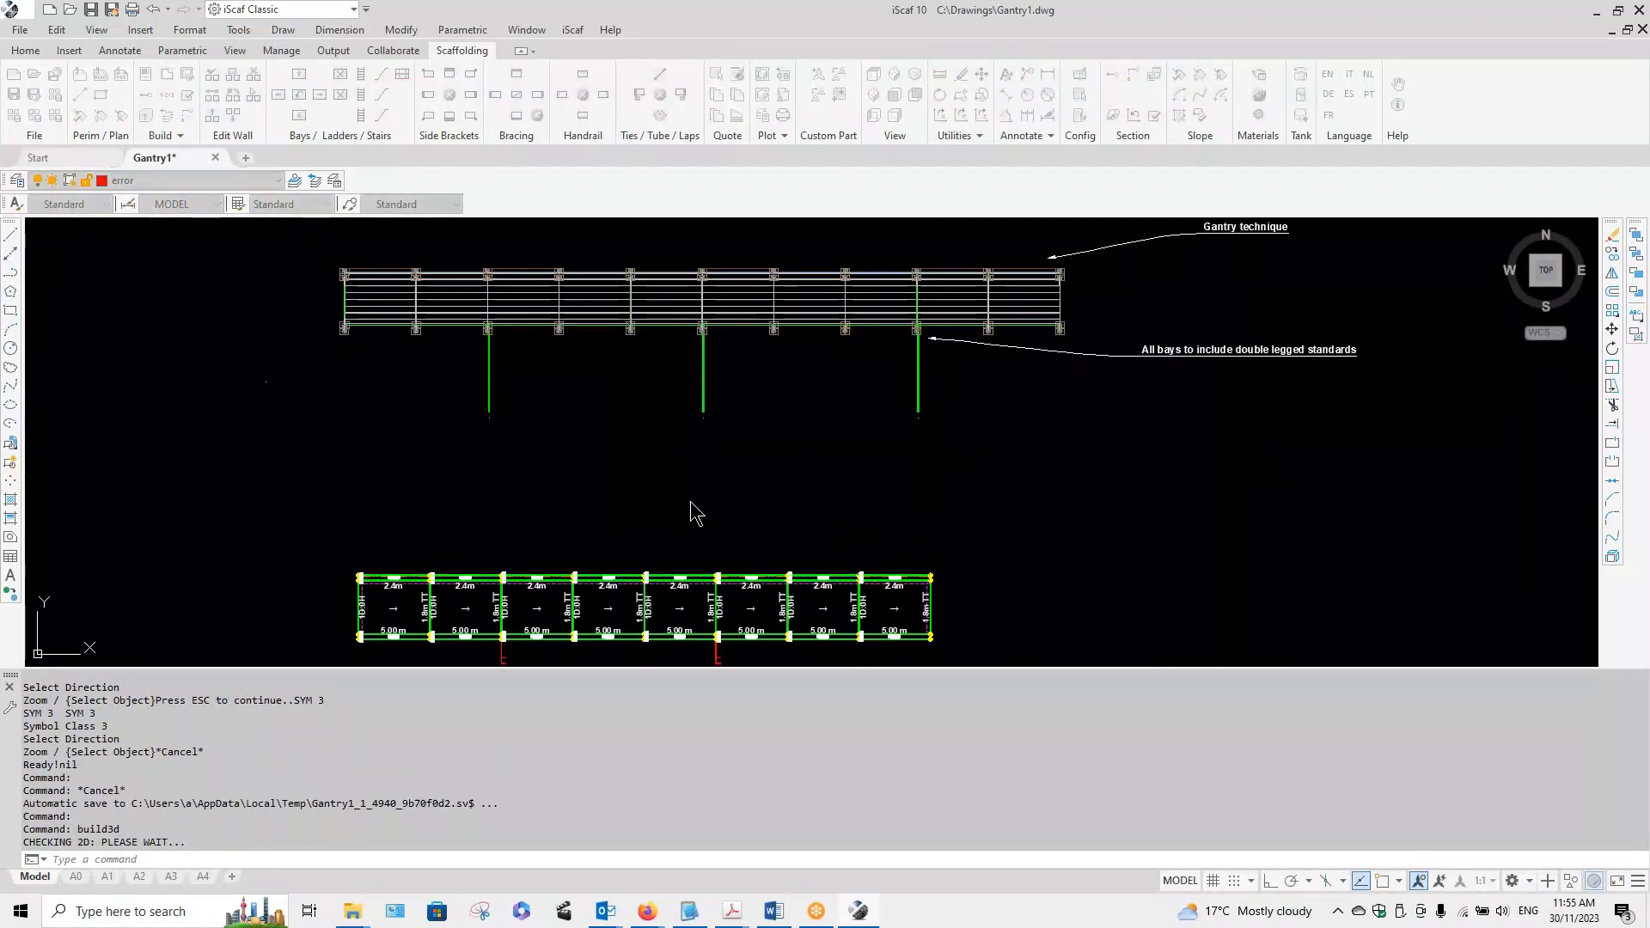
pyautogui.click(399, 468)
pyautogui.click(1369, 650)
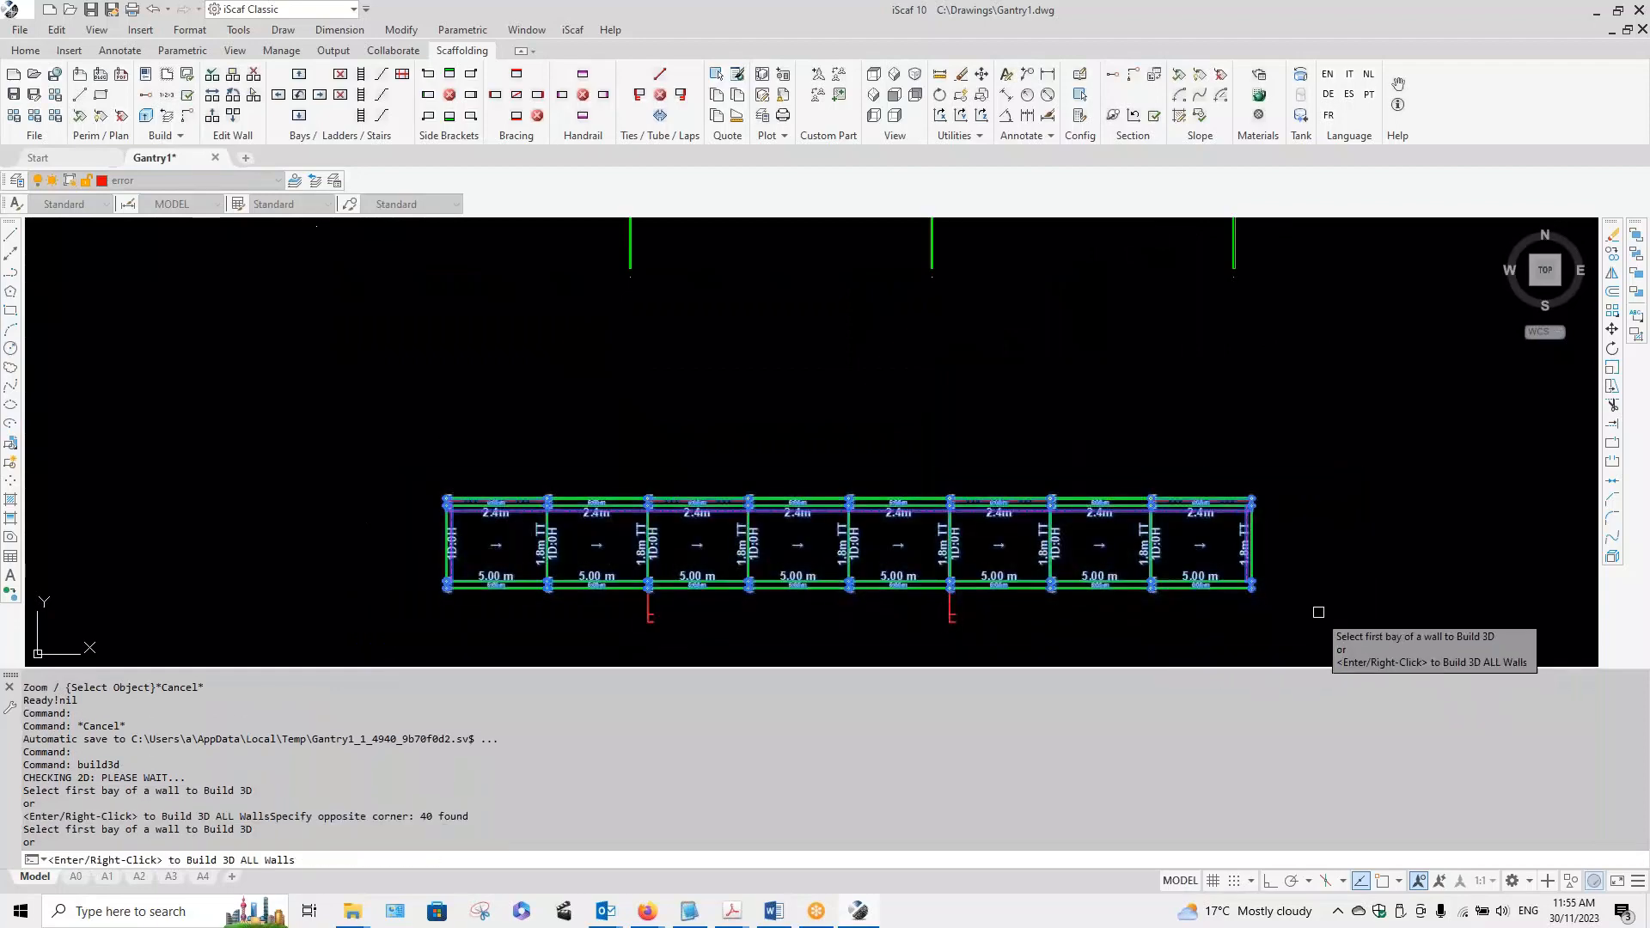
pyautogui.rightClick(1350, 547)
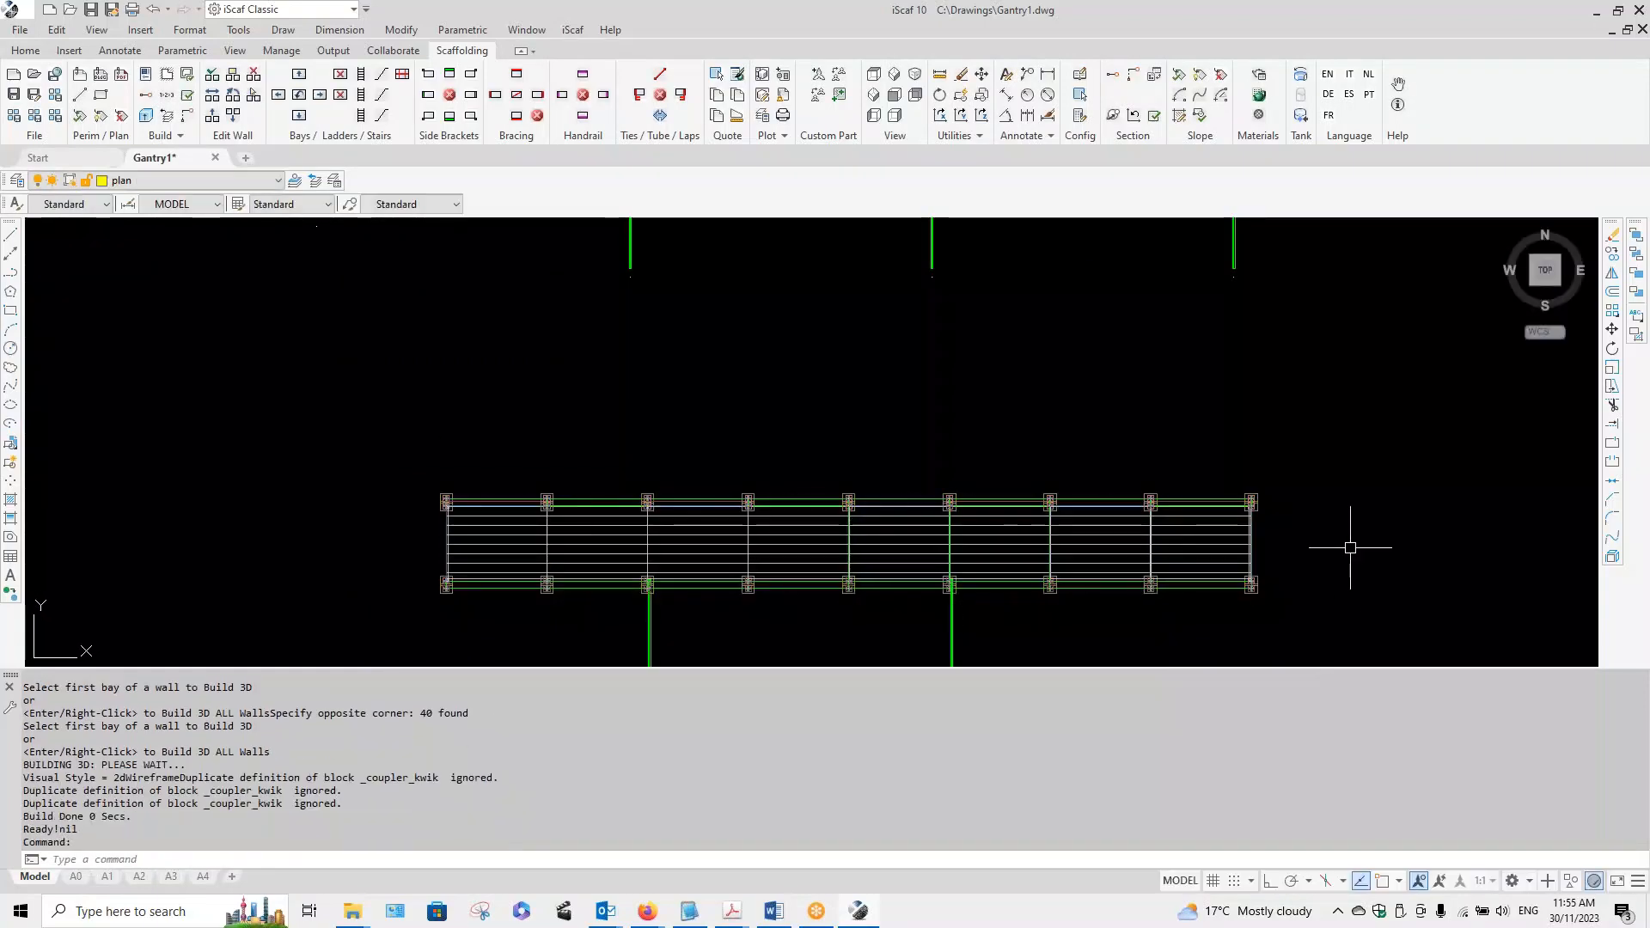
# Step: Erase the transoms crossing between the legs below the deck of the new eight-bay gantry from a side view
pyautogui.keyDown('shift'); pyautogui.moveTo(1086, 516); pyautogui.dragTo(1332, 404, button='middle'); pyautogui.keyUp('shift')
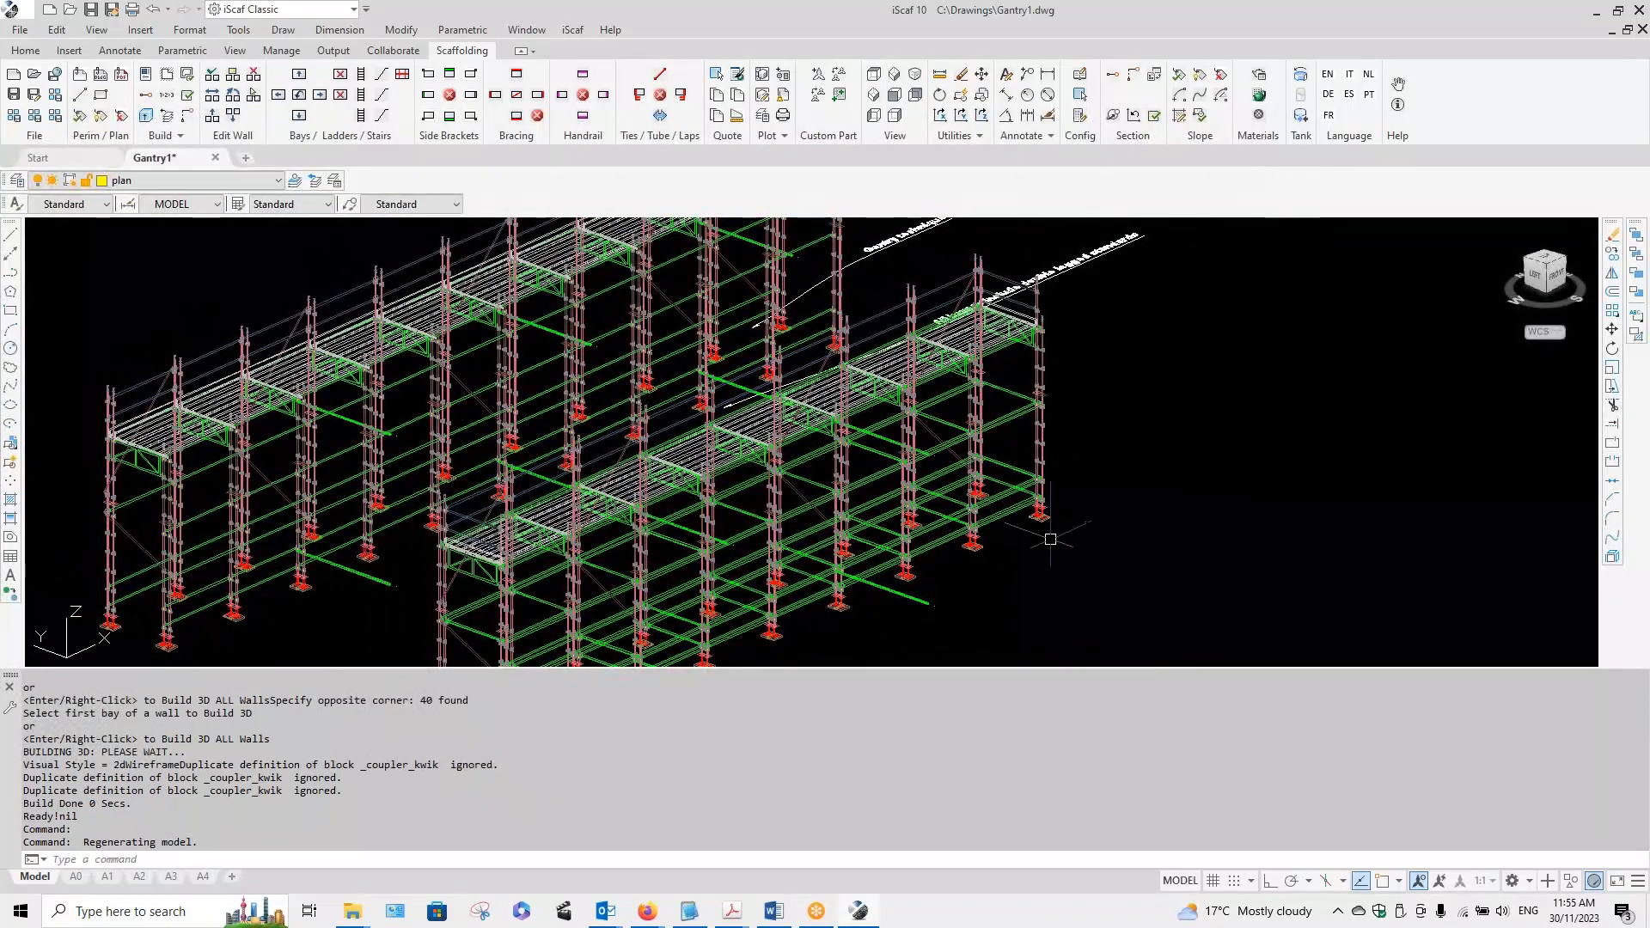
pyautogui.keyDown('shift'); pyautogui.moveTo(1049, 550); pyautogui.dragTo(1002, 477, button='middle'); pyautogui.keyUp('shift')
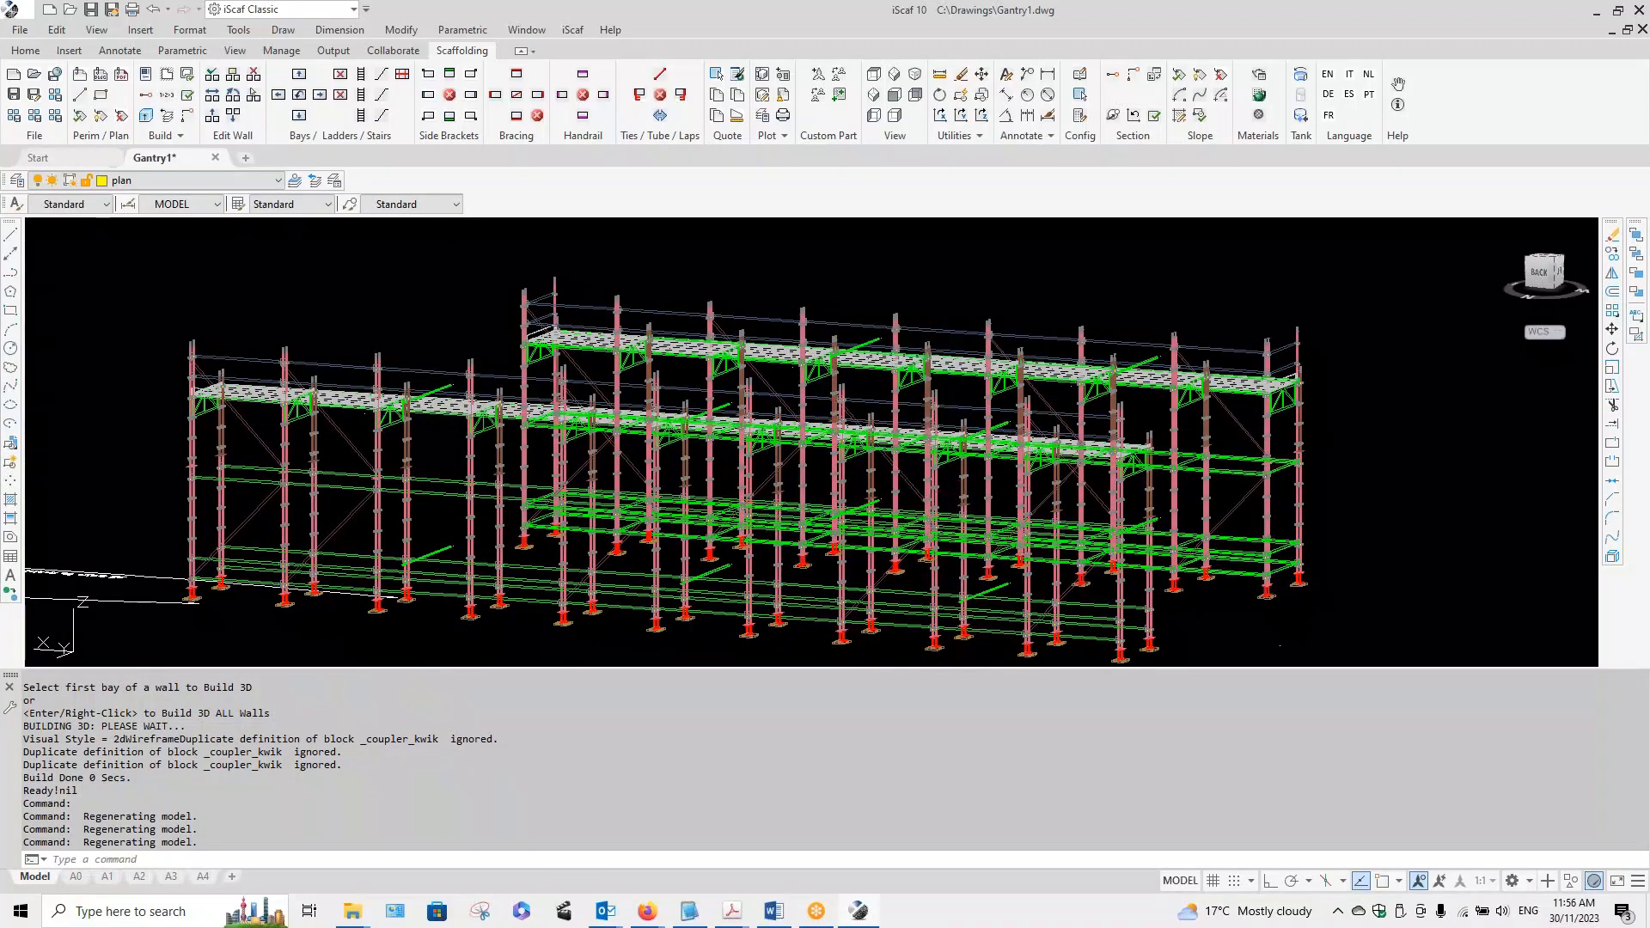
pyautogui.keyDown('shift'); pyautogui.moveTo(1280, 645); pyautogui.dragTo(1331, 565, button='middle'); pyautogui.keyUp('shift')
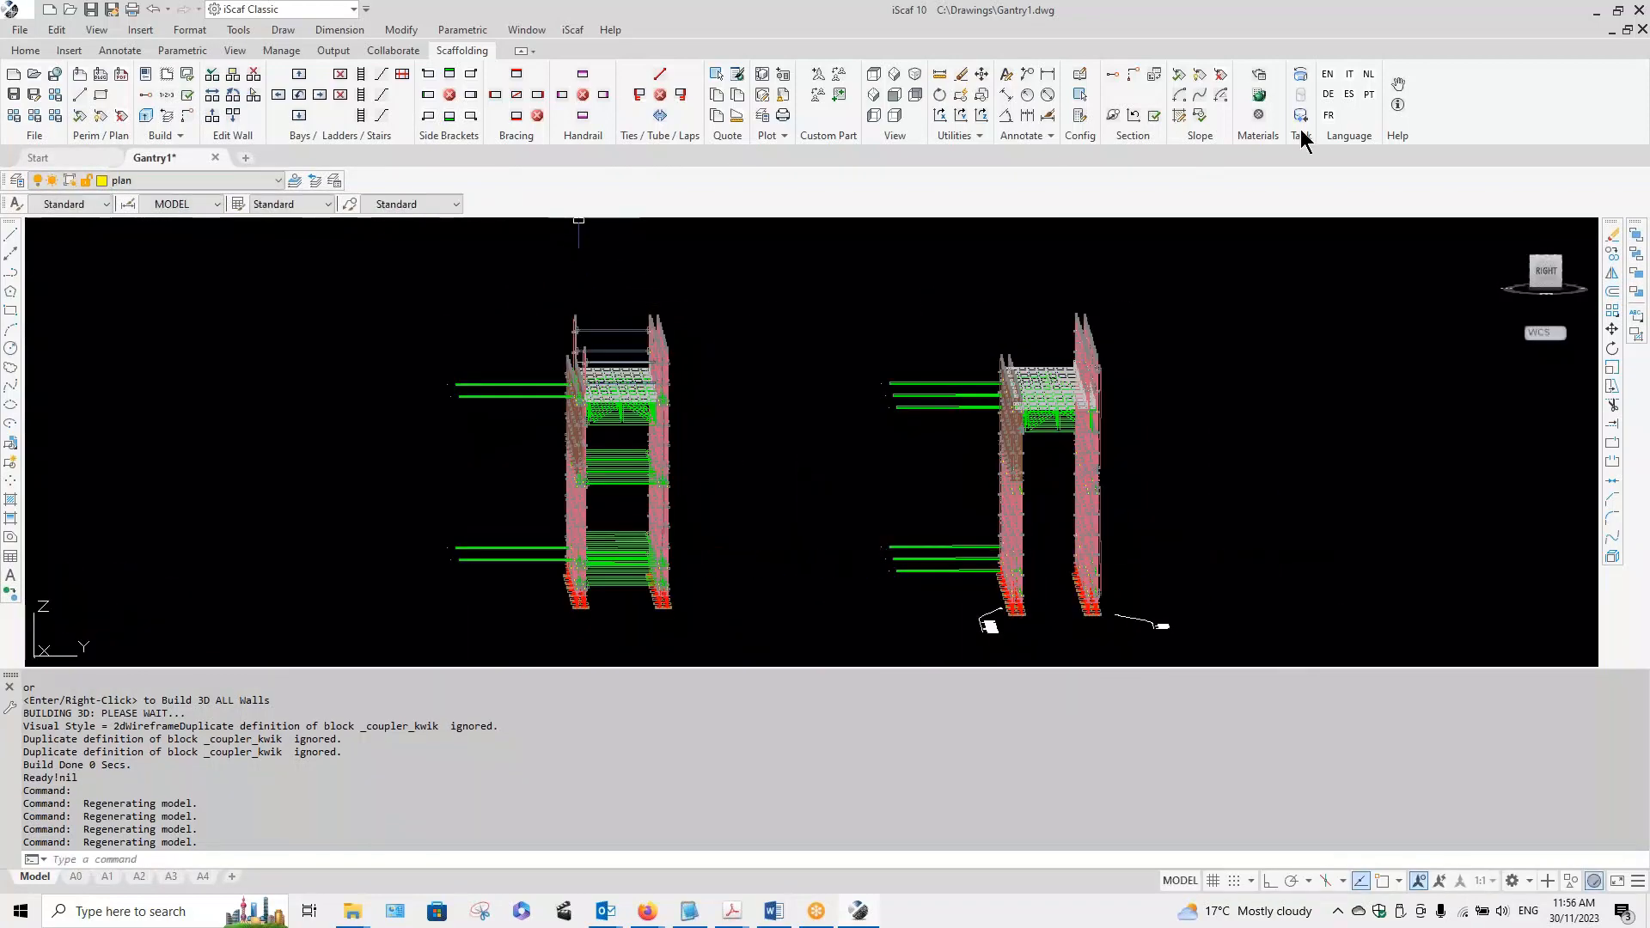
pyautogui.click(964, 76)
pyautogui.click(621, 615)
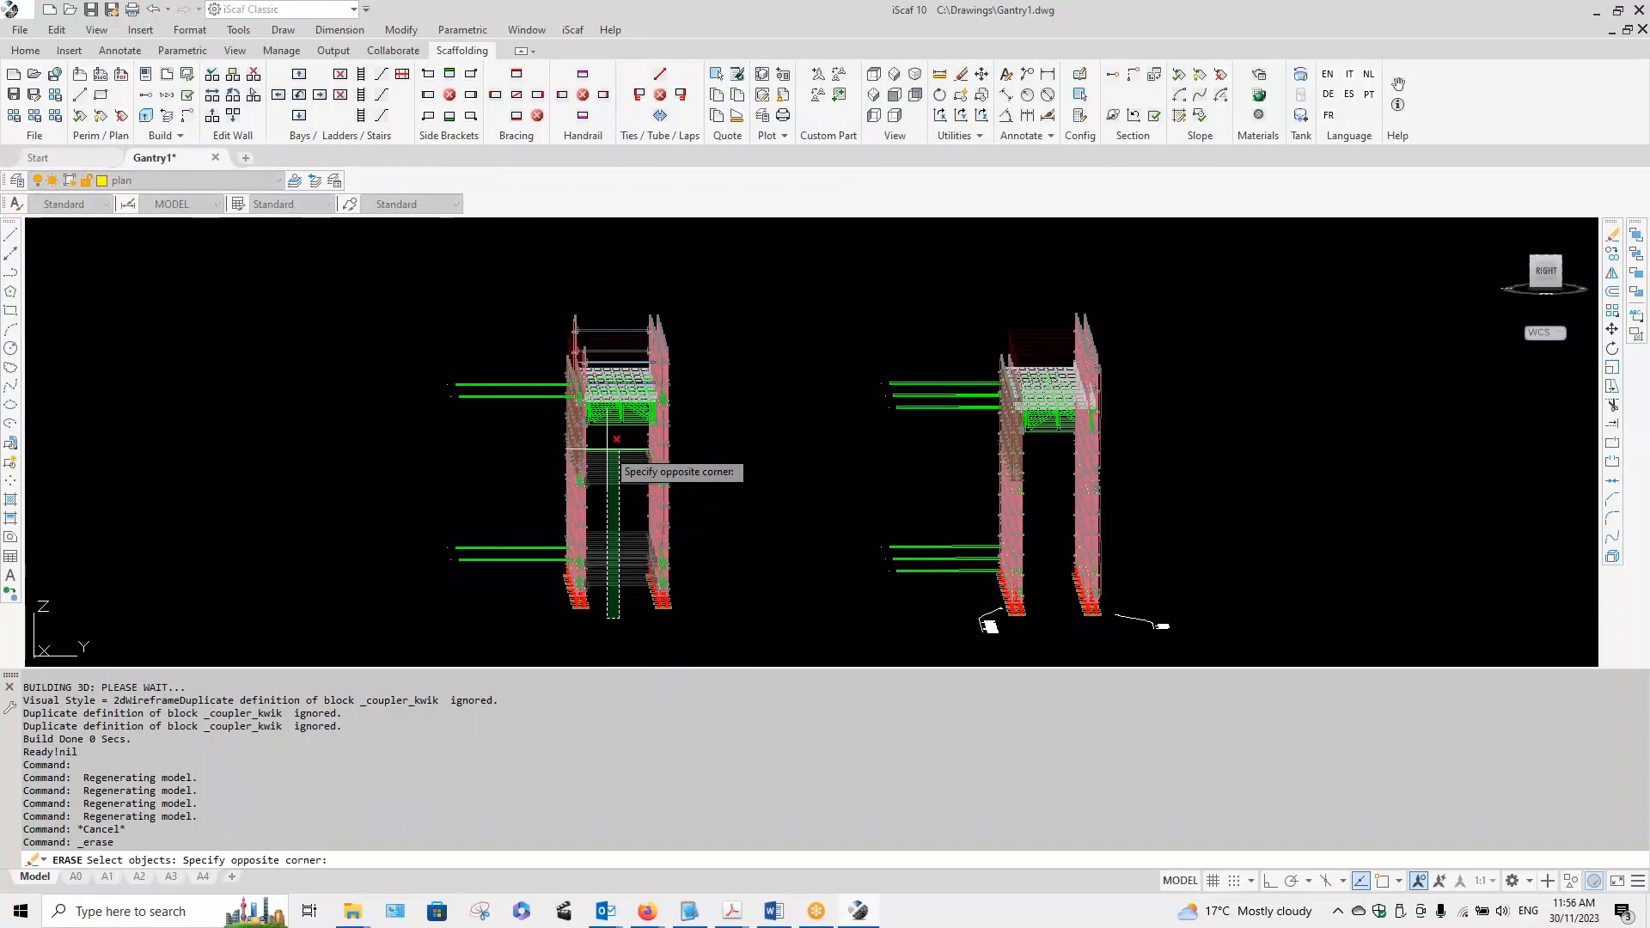
pyautogui.click(609, 447)
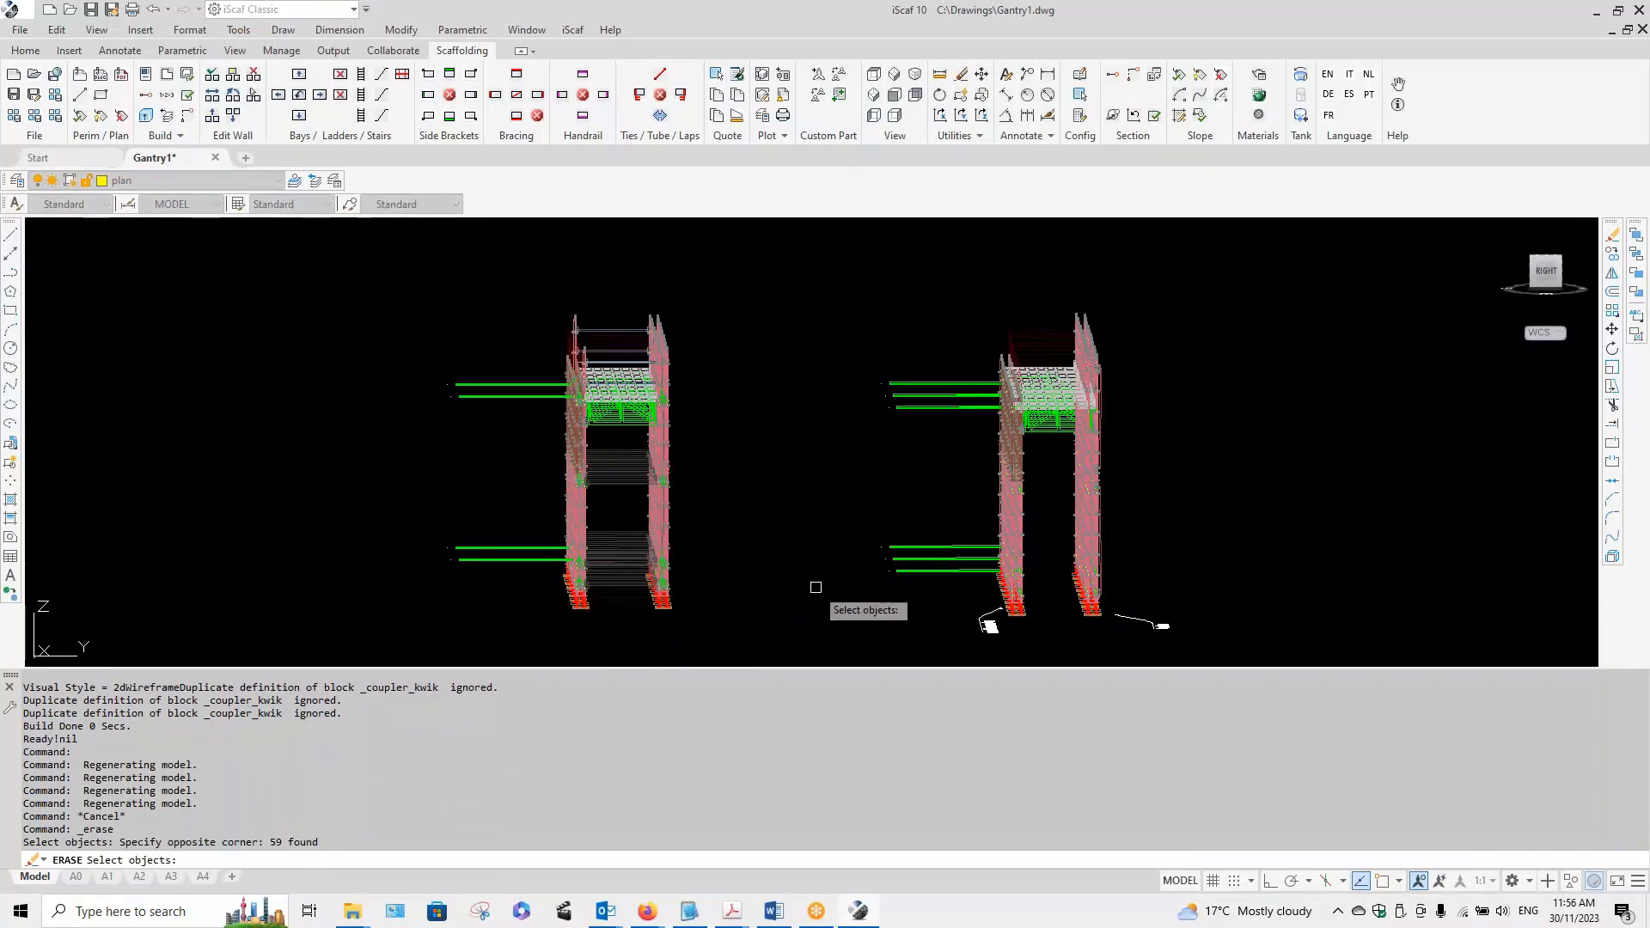
pyautogui.press('Return')
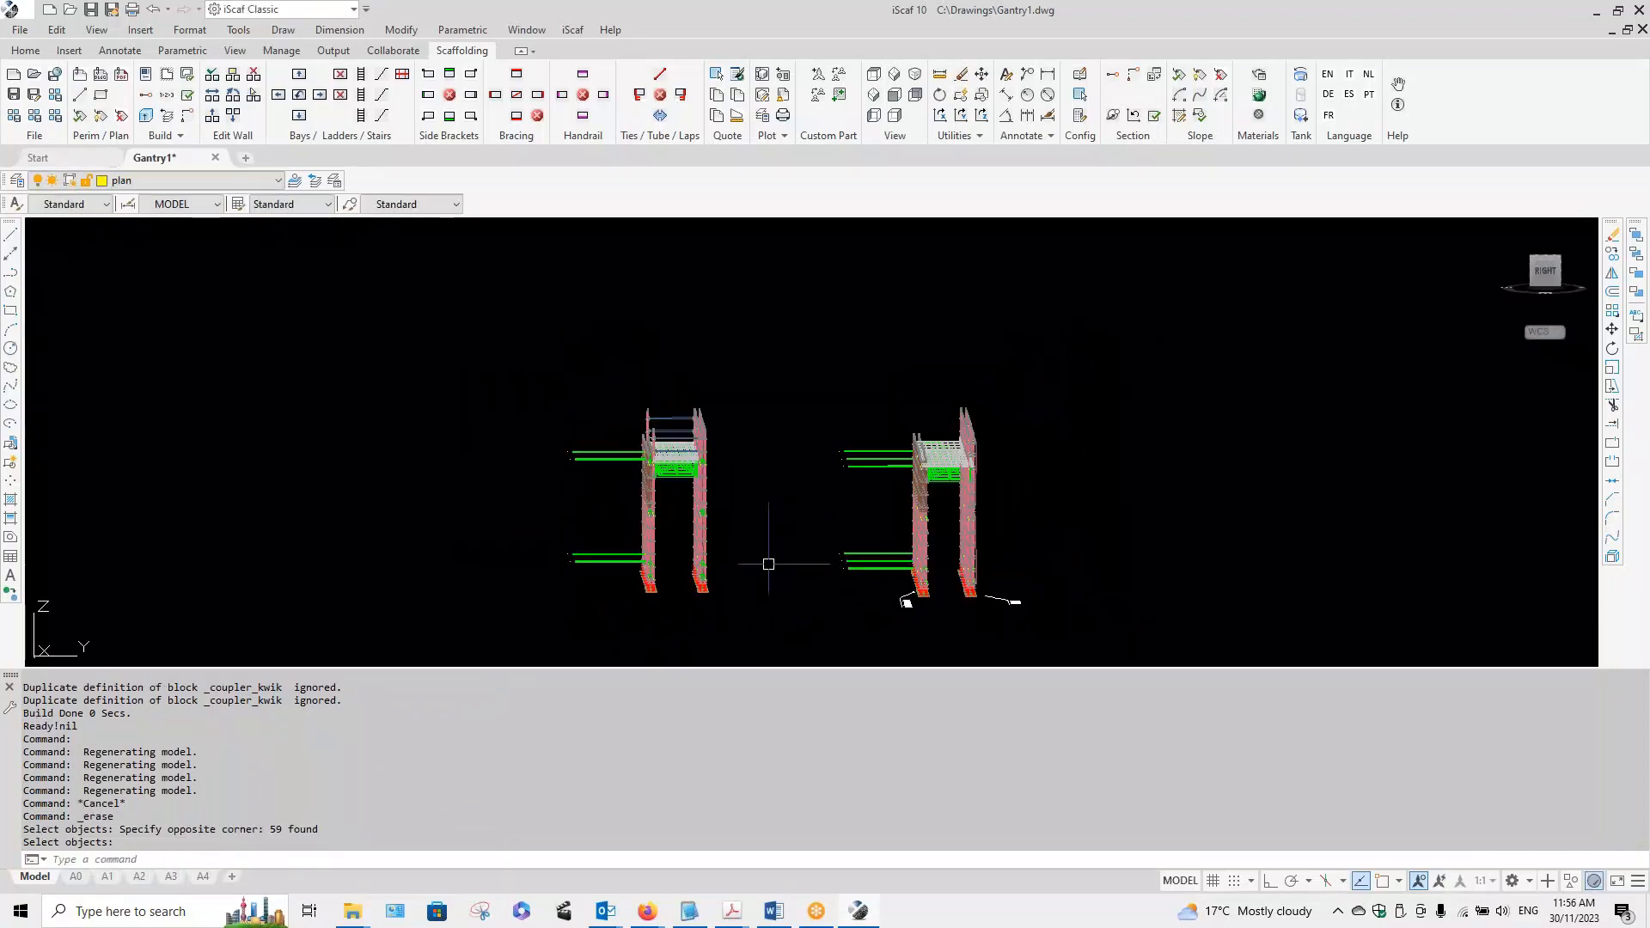
# Step: Examine both gantries from an angled 3D view in the Conceptual visual style
pyautogui.scroll(2, 768, 564)
pyautogui.scroll(-2, 768, 564)
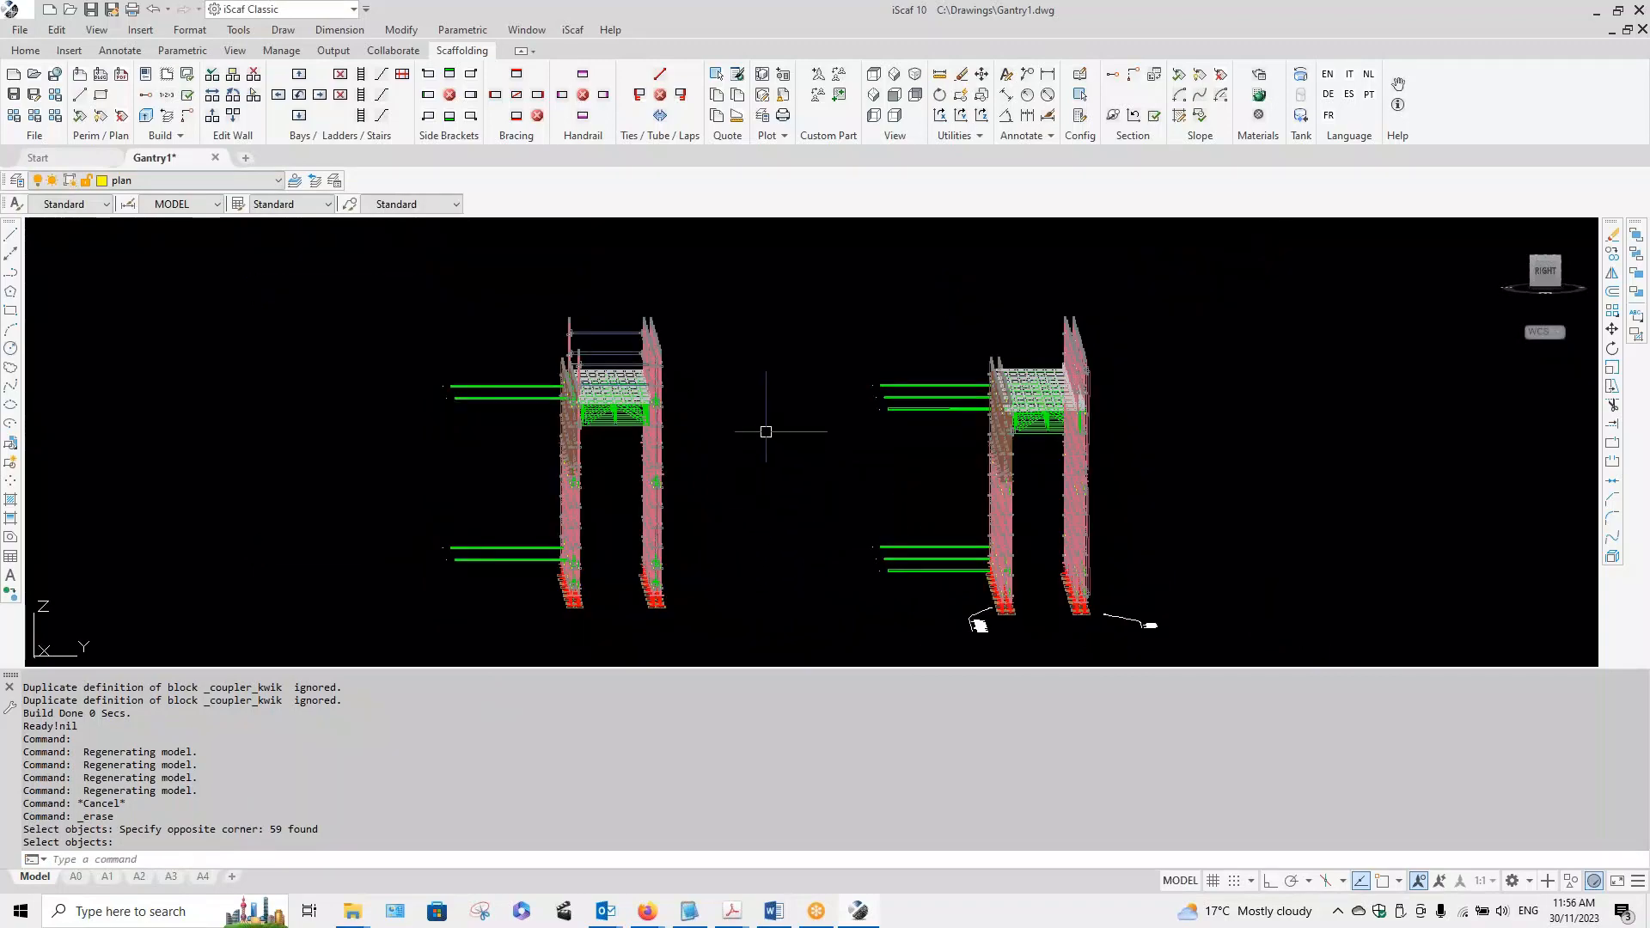
pyautogui.moveTo(835, 466); pyautogui.dragTo(939, 502, button='middle')
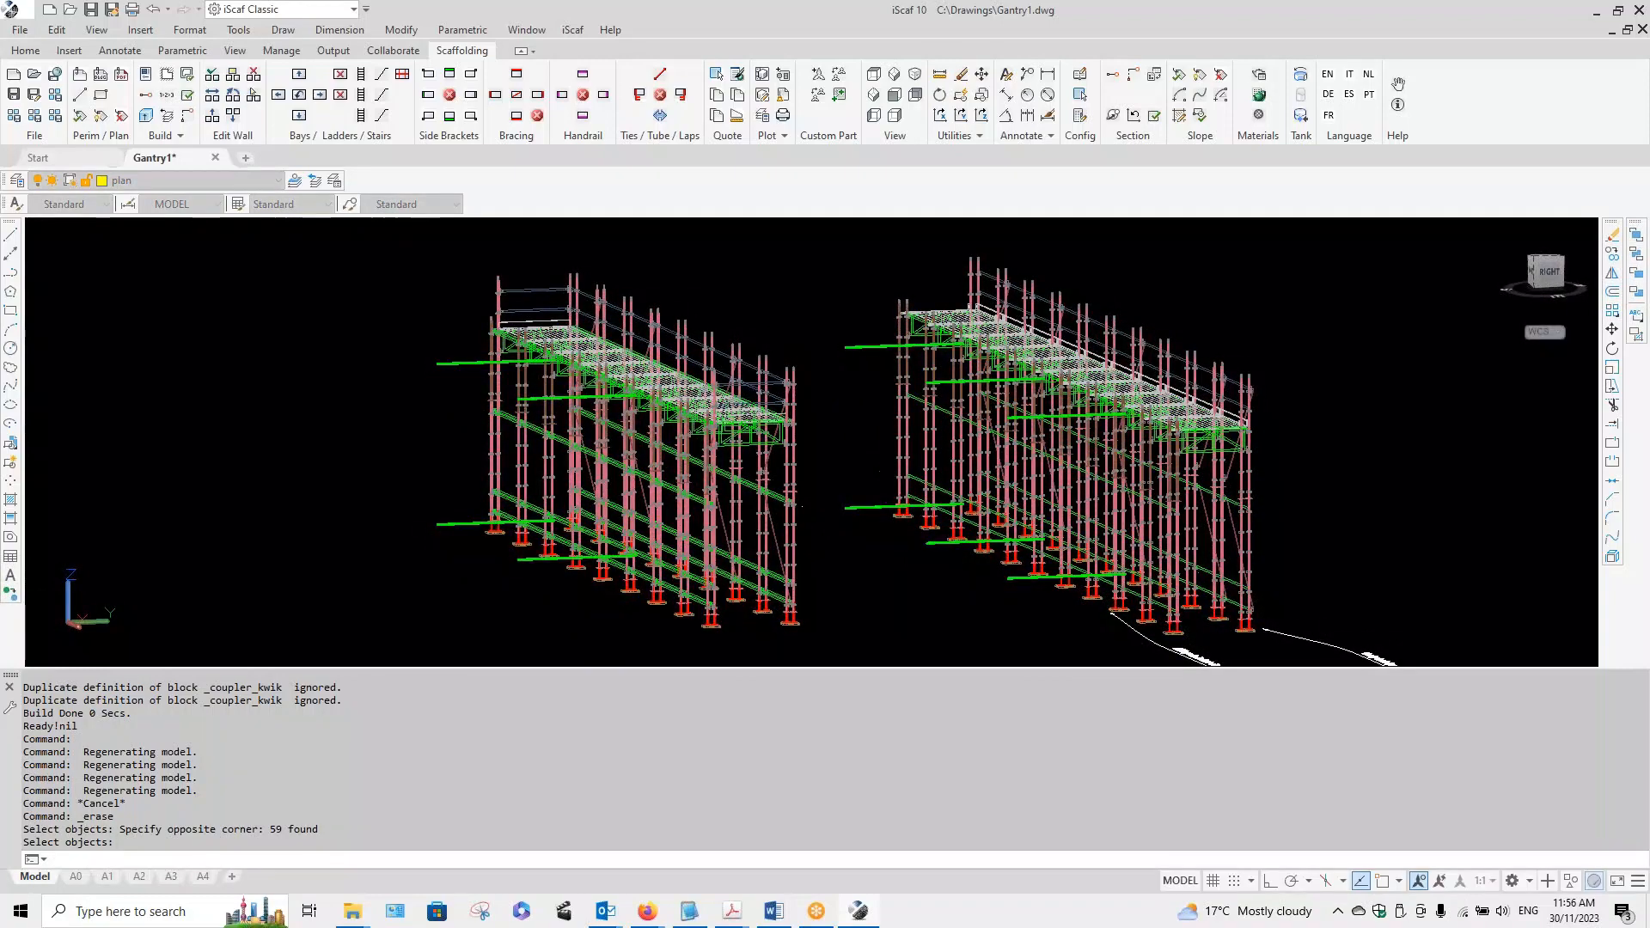
pyautogui.click(164, 230)
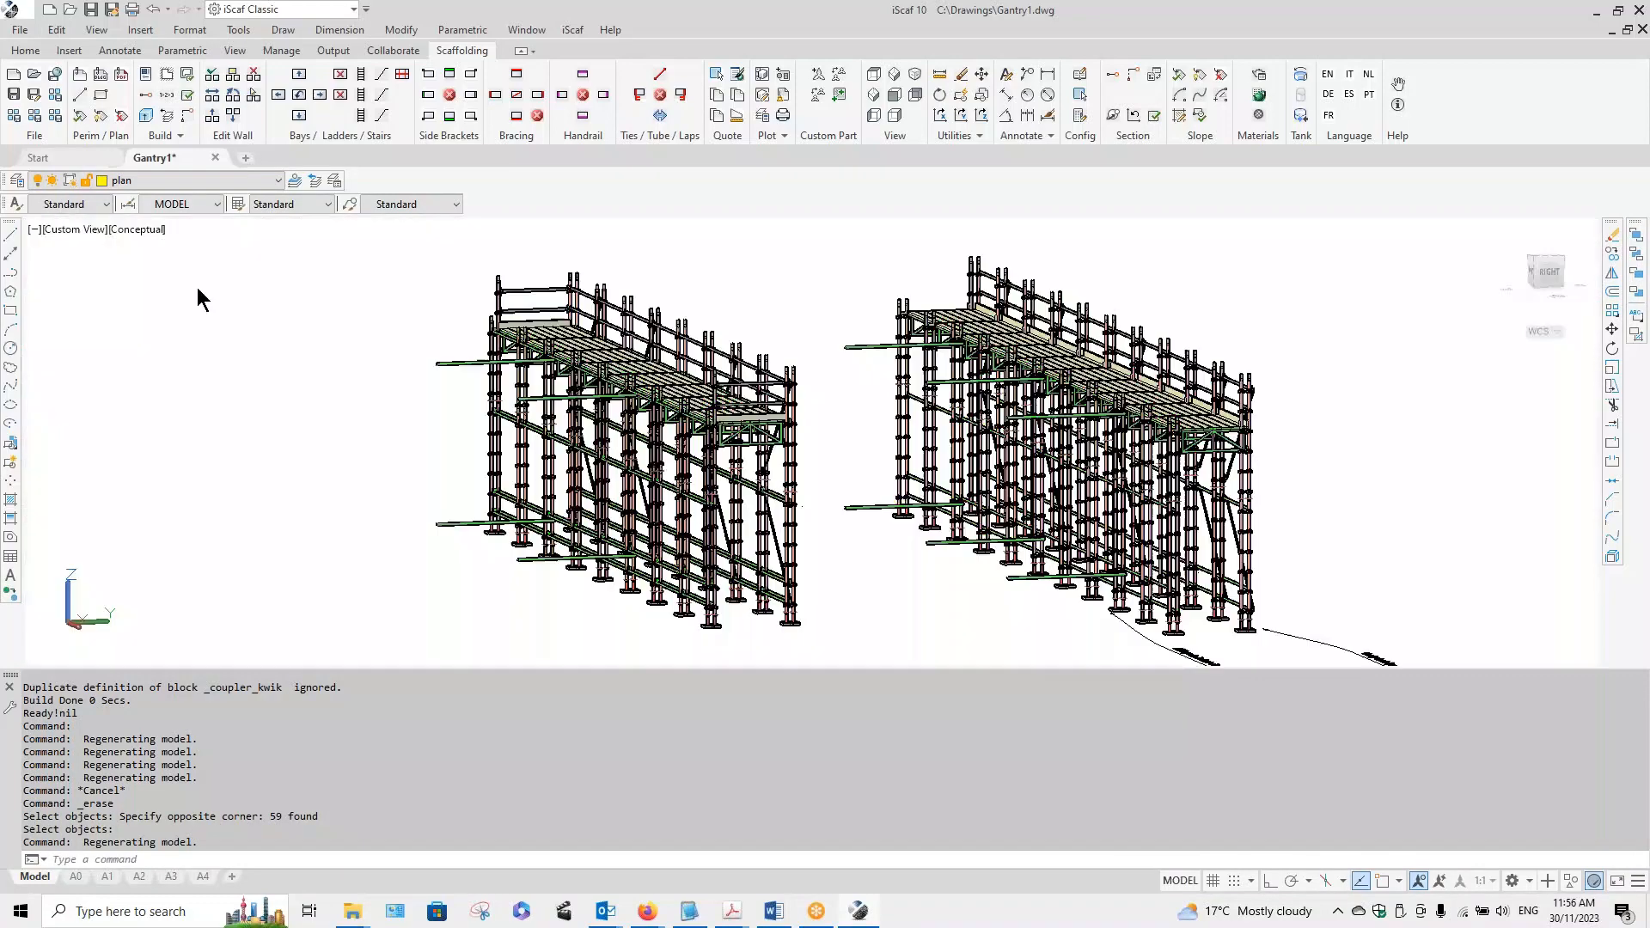
# Step: Set the visual style back to 2D Wireframe and display the plan with DP, leaving free space beside the gantries
pyautogui.click(142, 229)
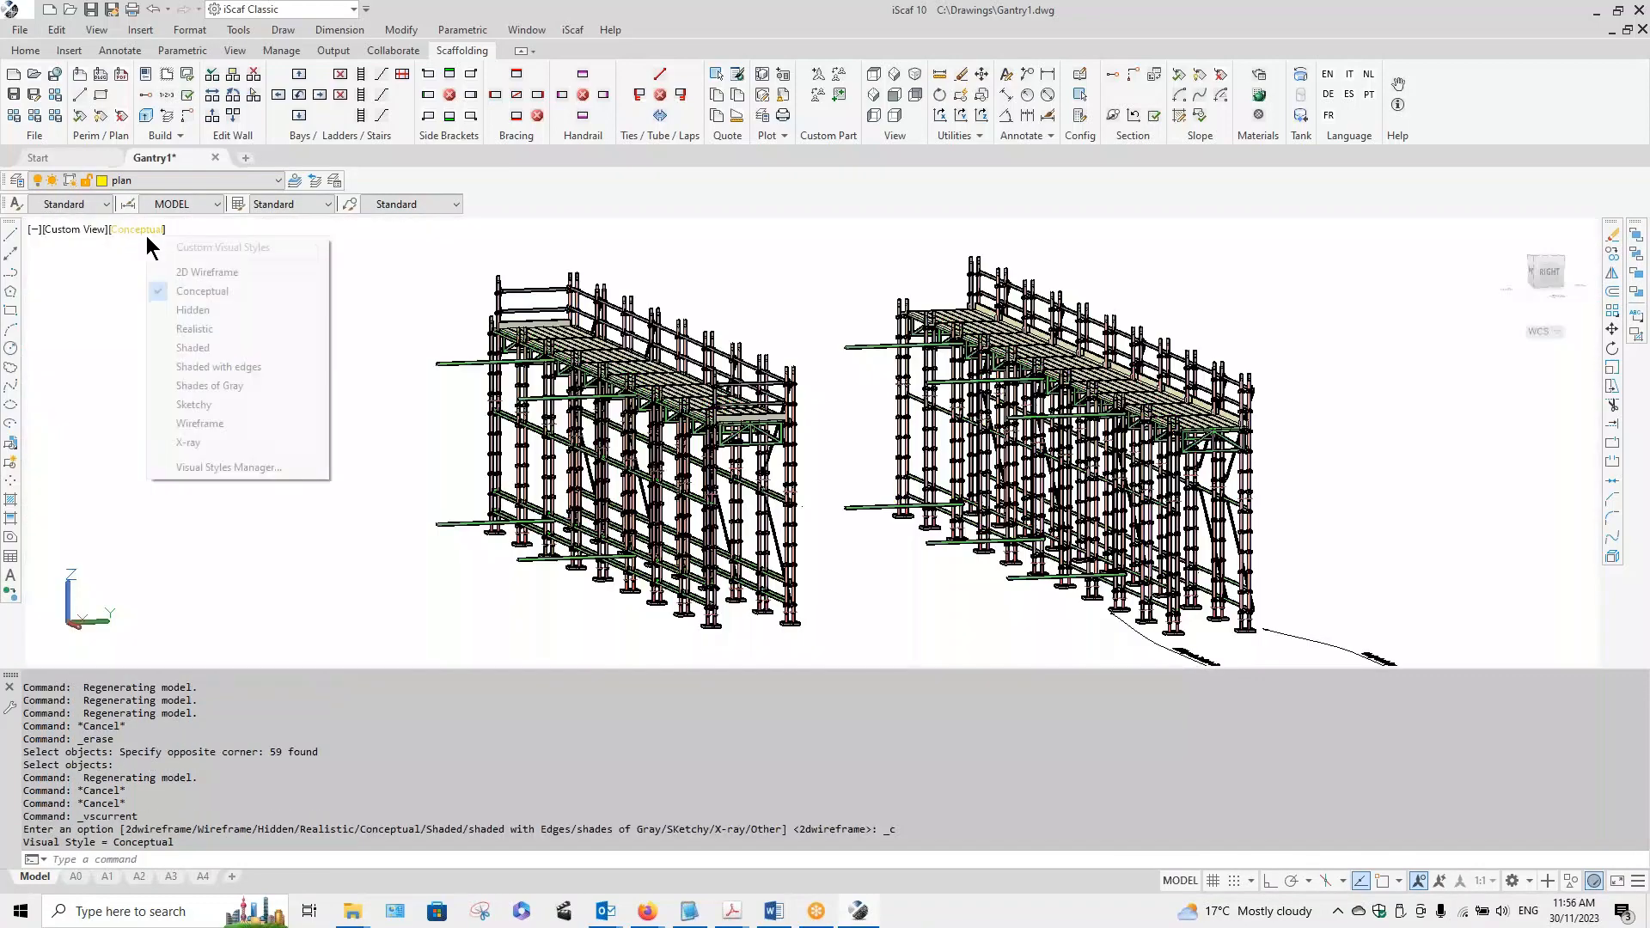
pyautogui.click(183, 274)
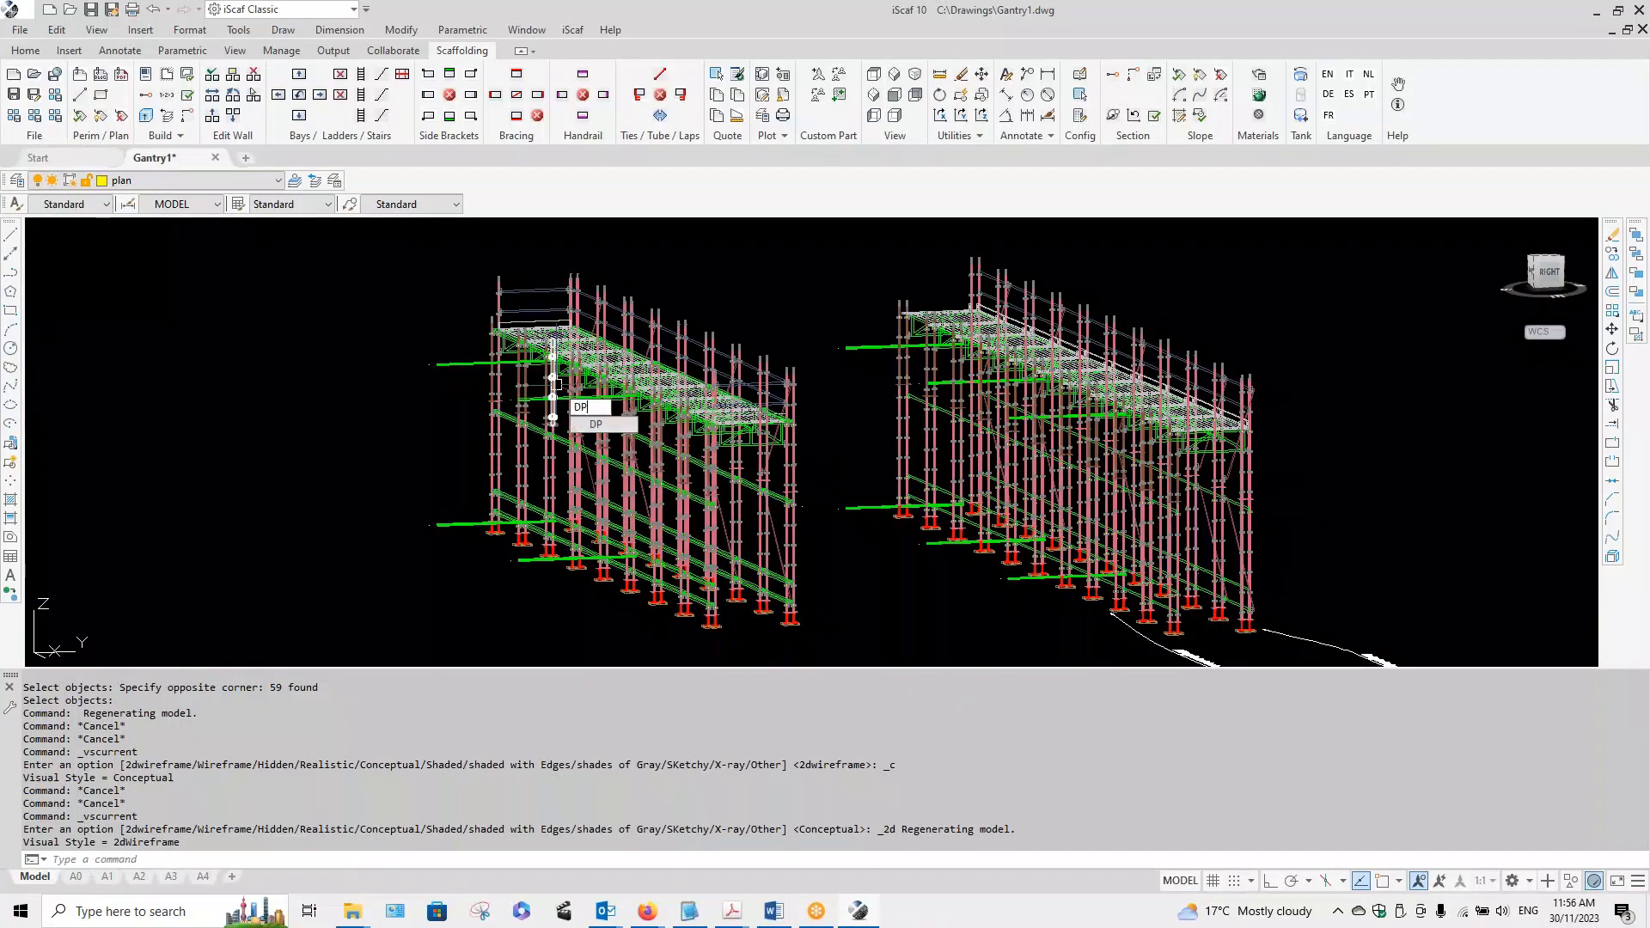
pyautogui.write('DP')
pyautogui.press('Return')
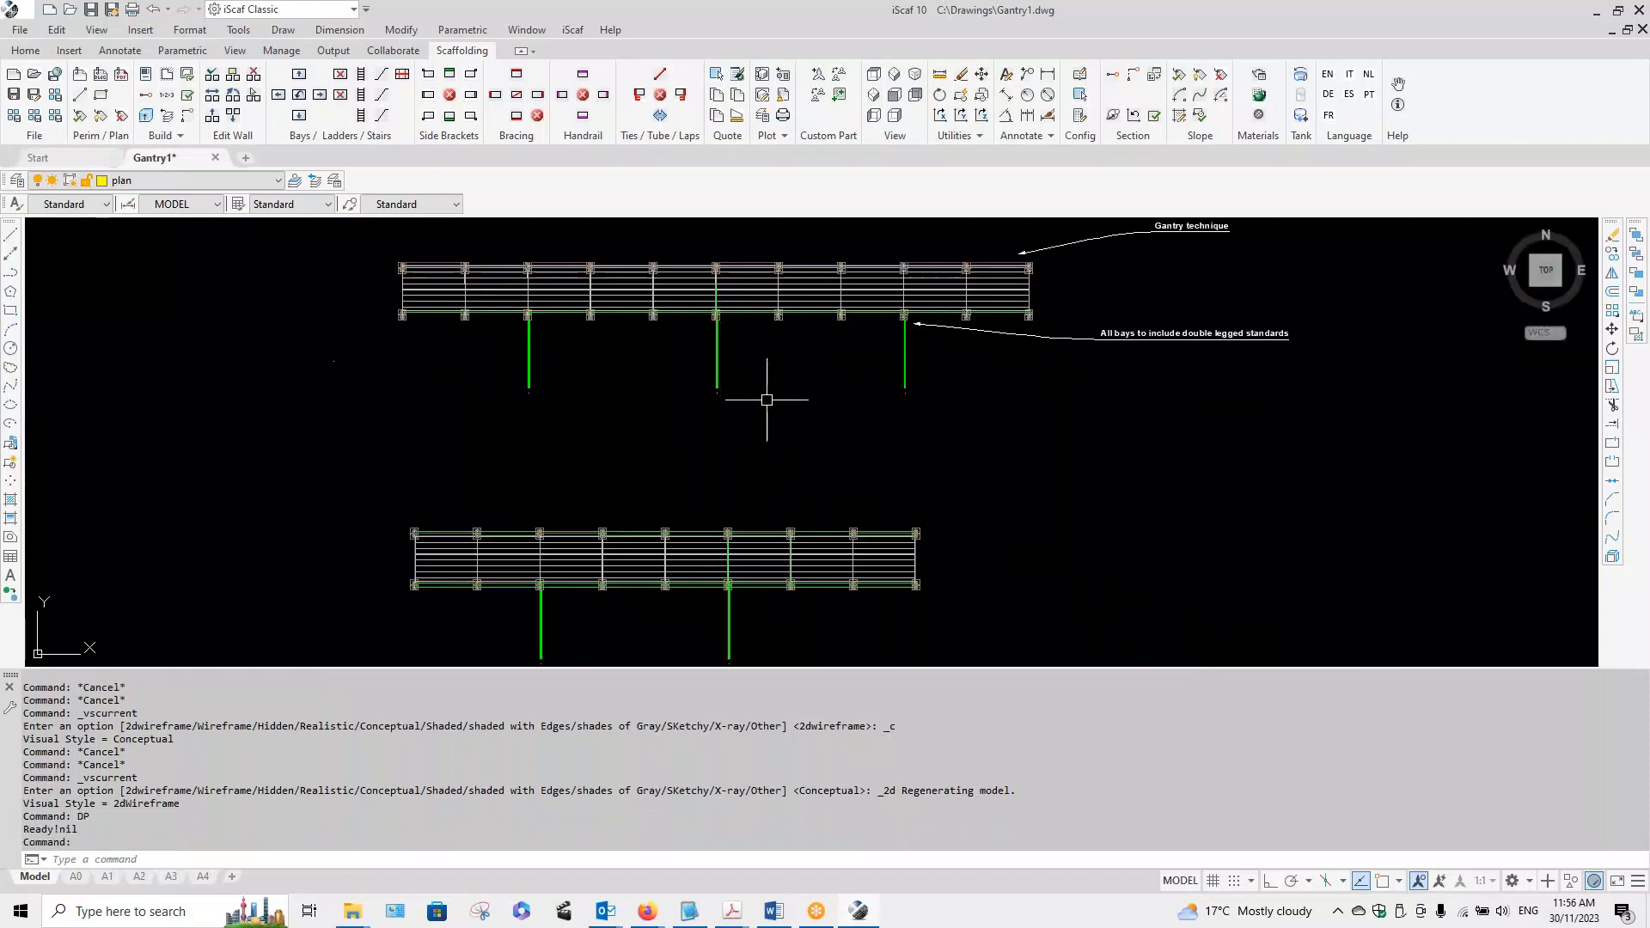
pyautogui.moveTo(894, 426); pyautogui.dragTo(663, 381, button='middle')
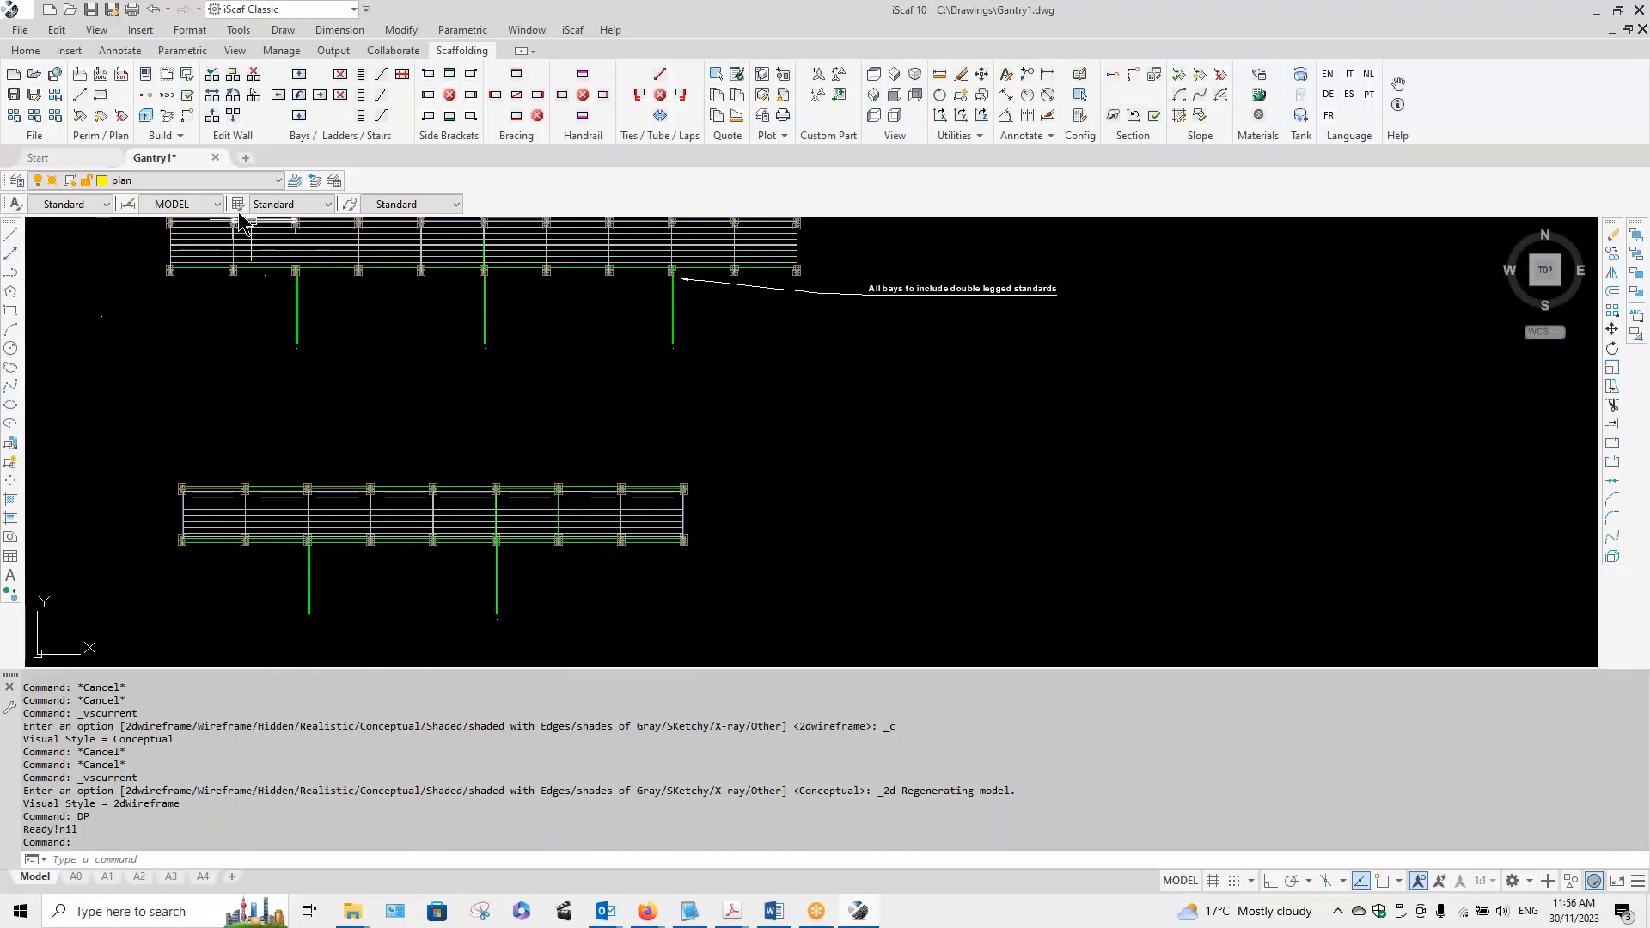
# Step: Make a new horizontal wall from endpoints east of the gantries, with 6 custom bays 2.4m long and 1.8m TT wide
pyautogui.click(212, 76)
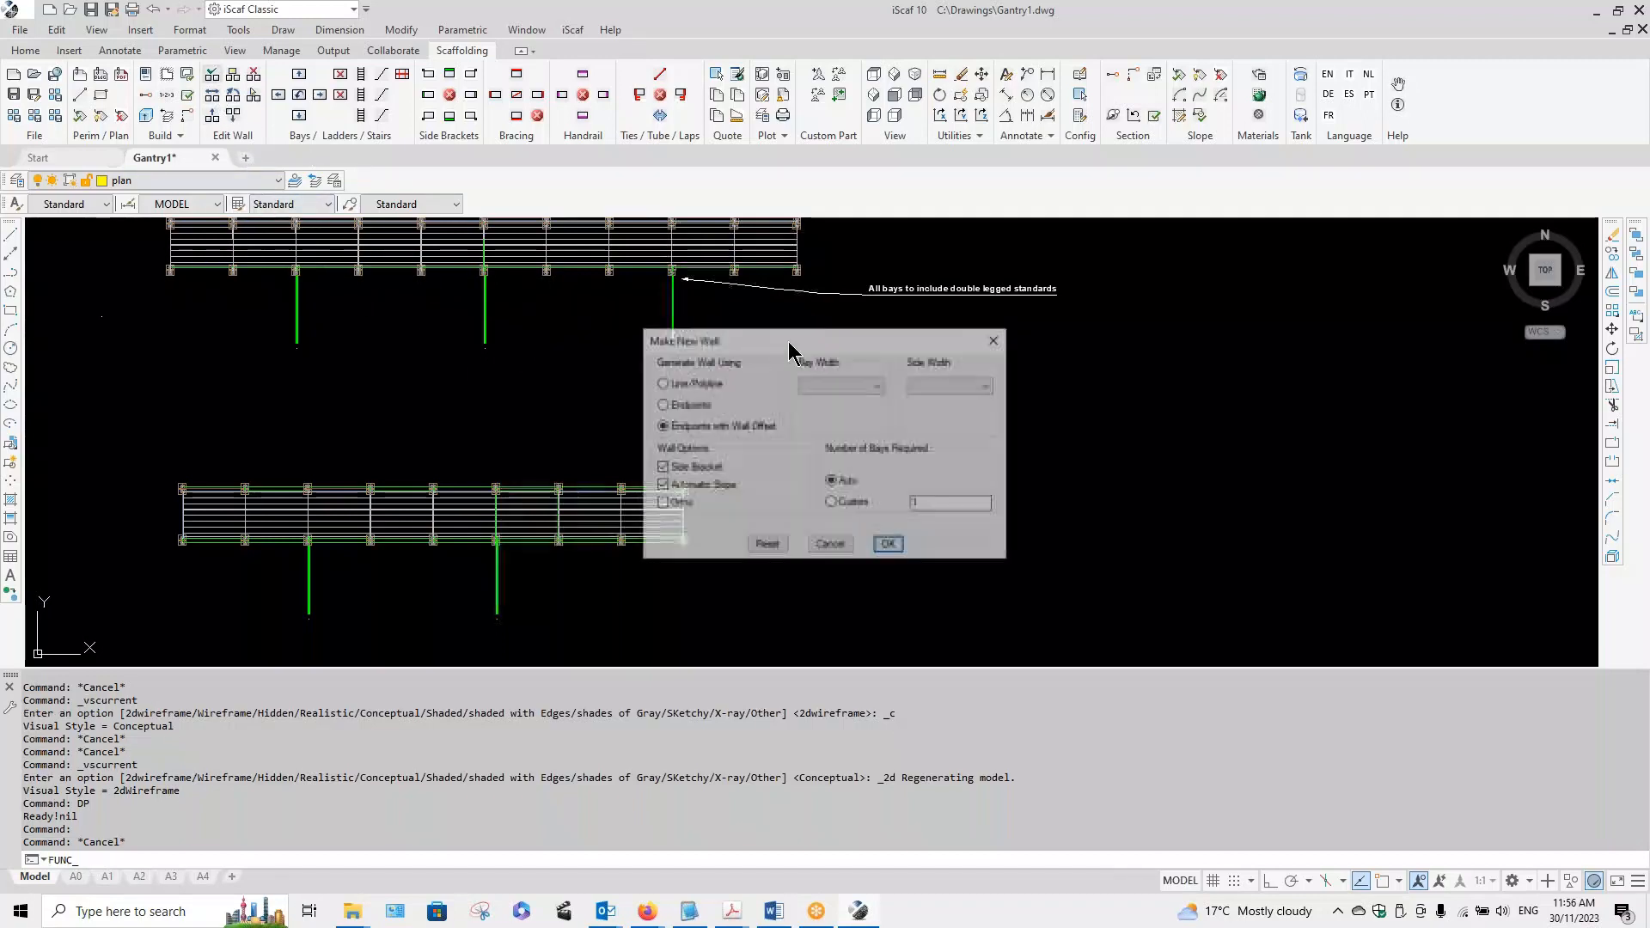
pyautogui.click(889, 547)
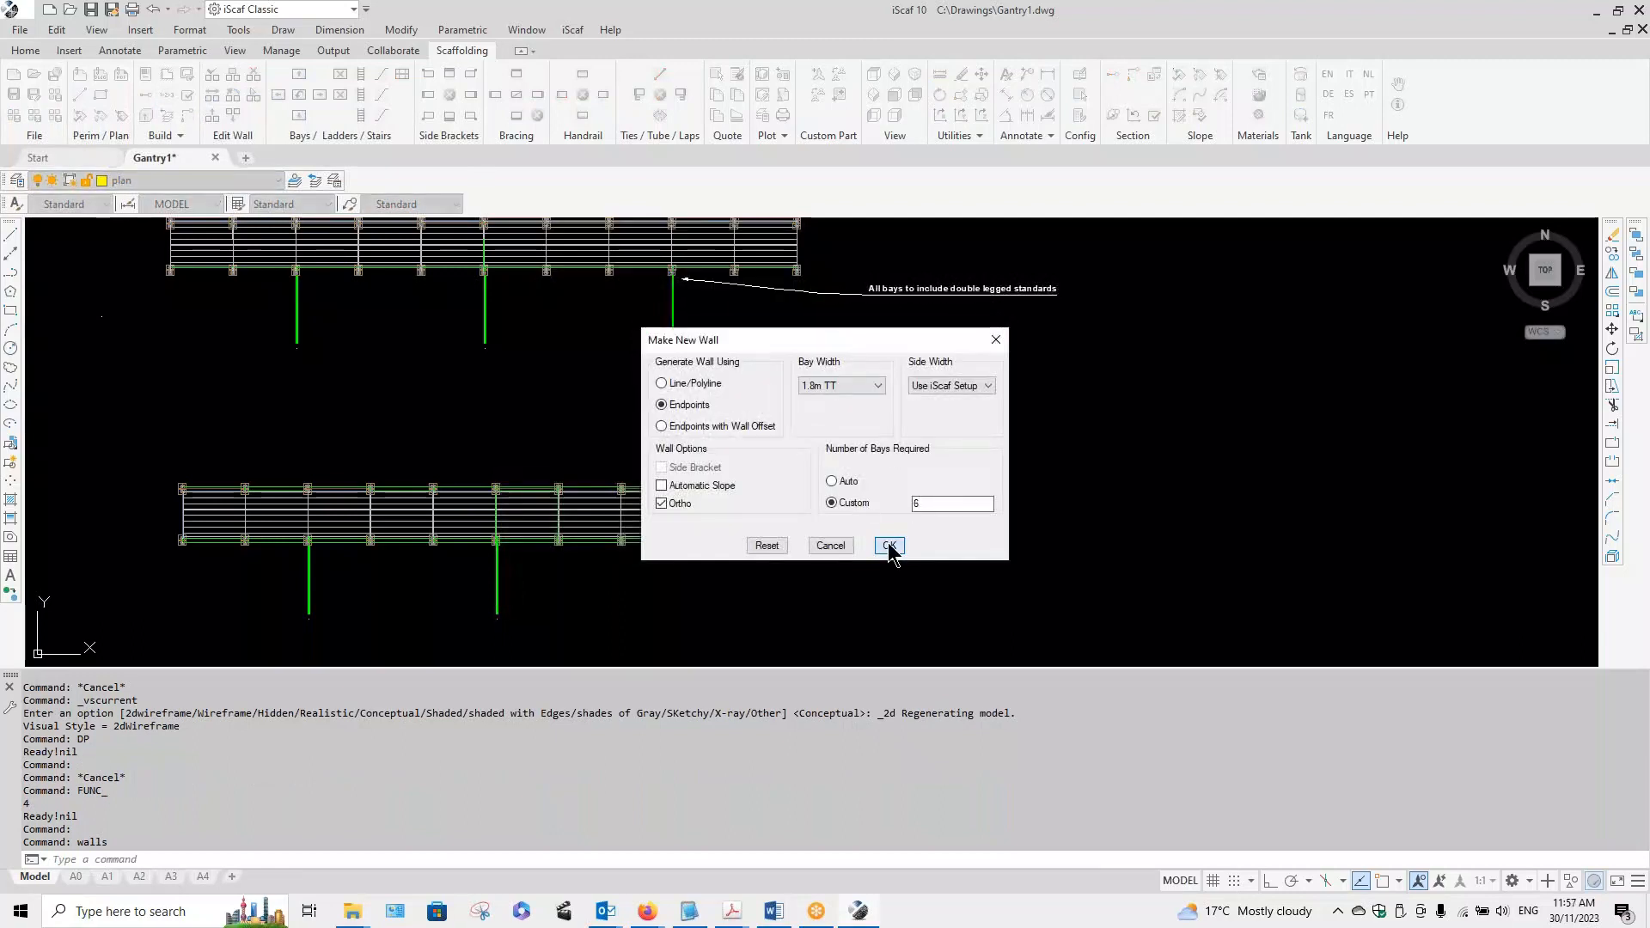
pyautogui.click(1110, 450)
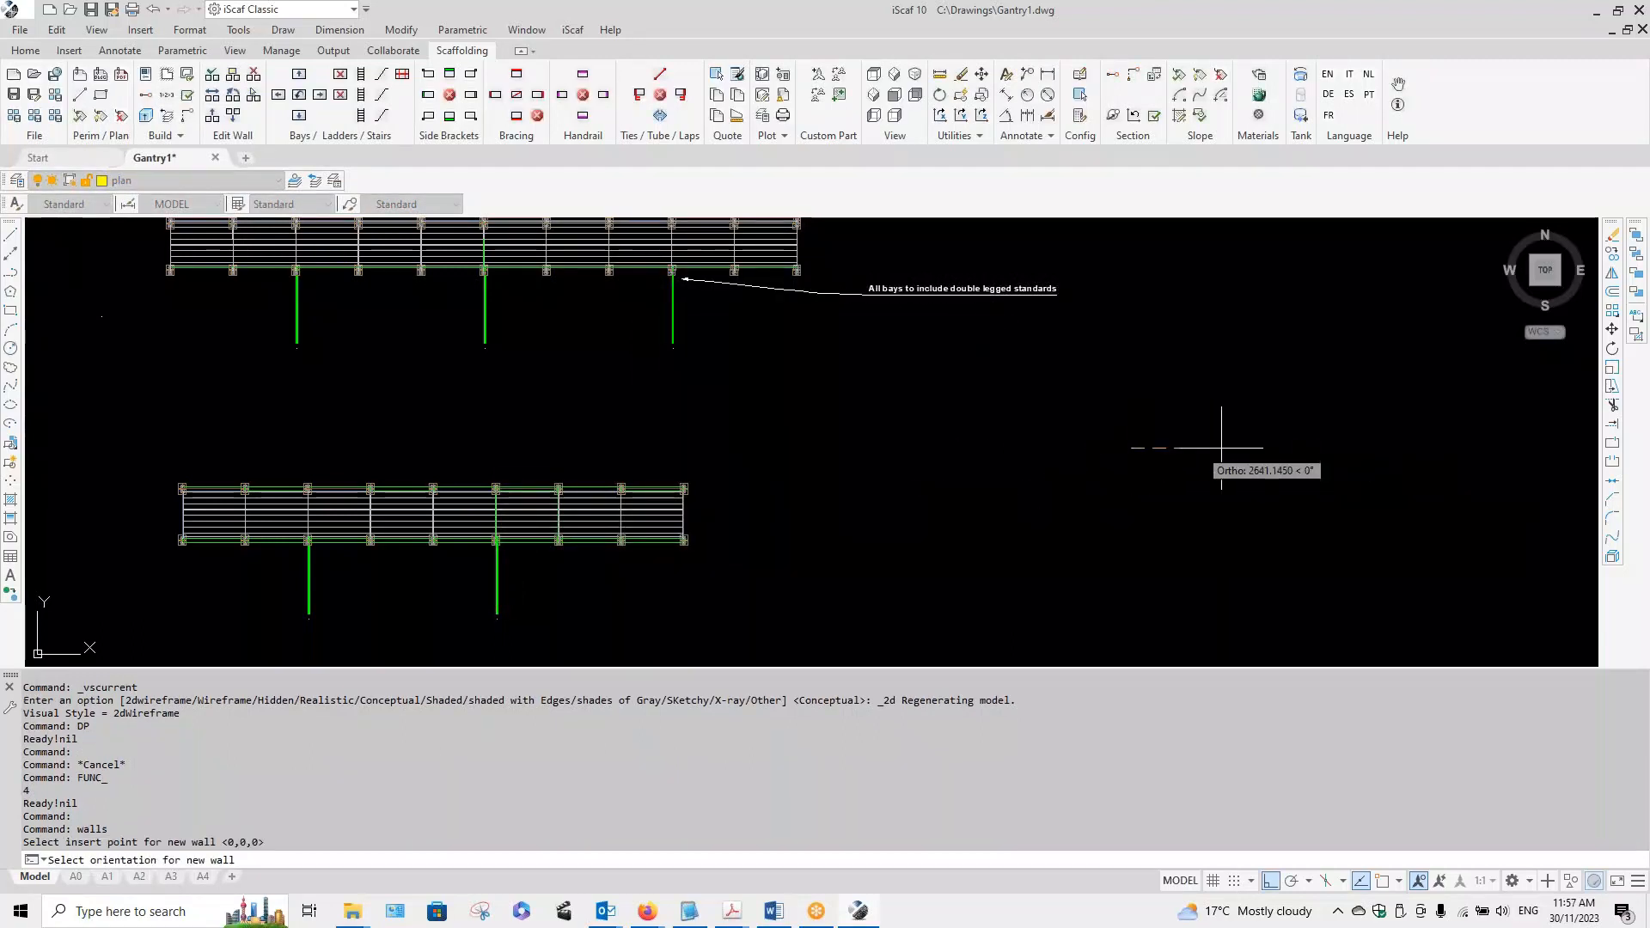
pyautogui.click(1357, 455)
pyautogui.click(1362, 490)
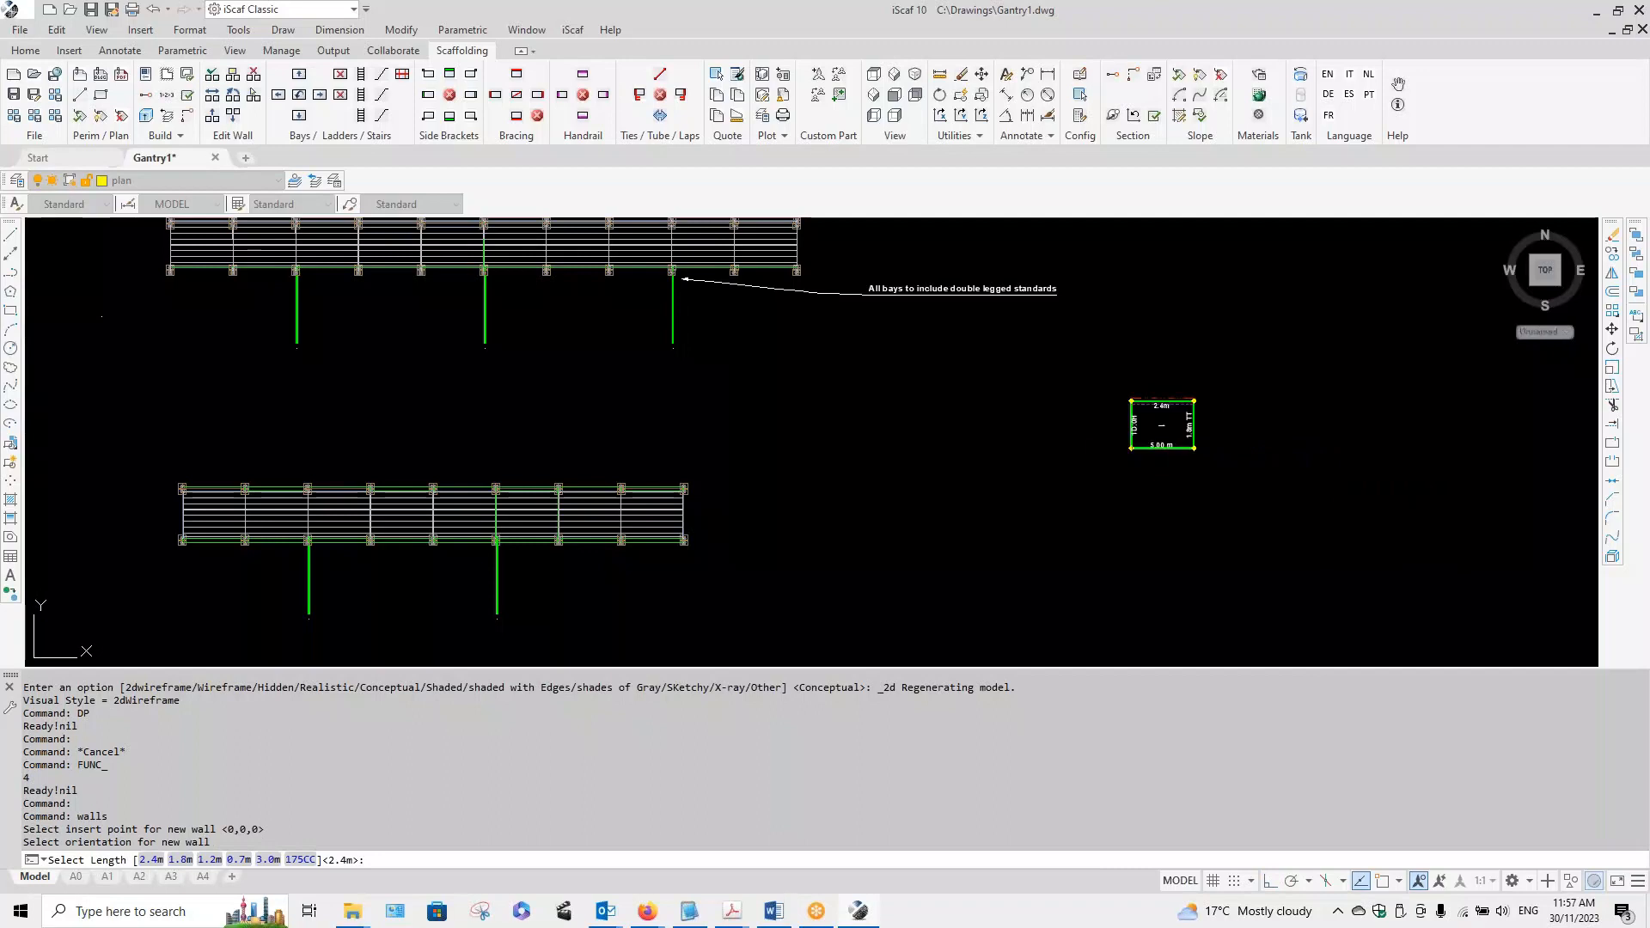
pyautogui.moveTo(1232, 456); pyautogui.dragTo(906, 477, button='middle')
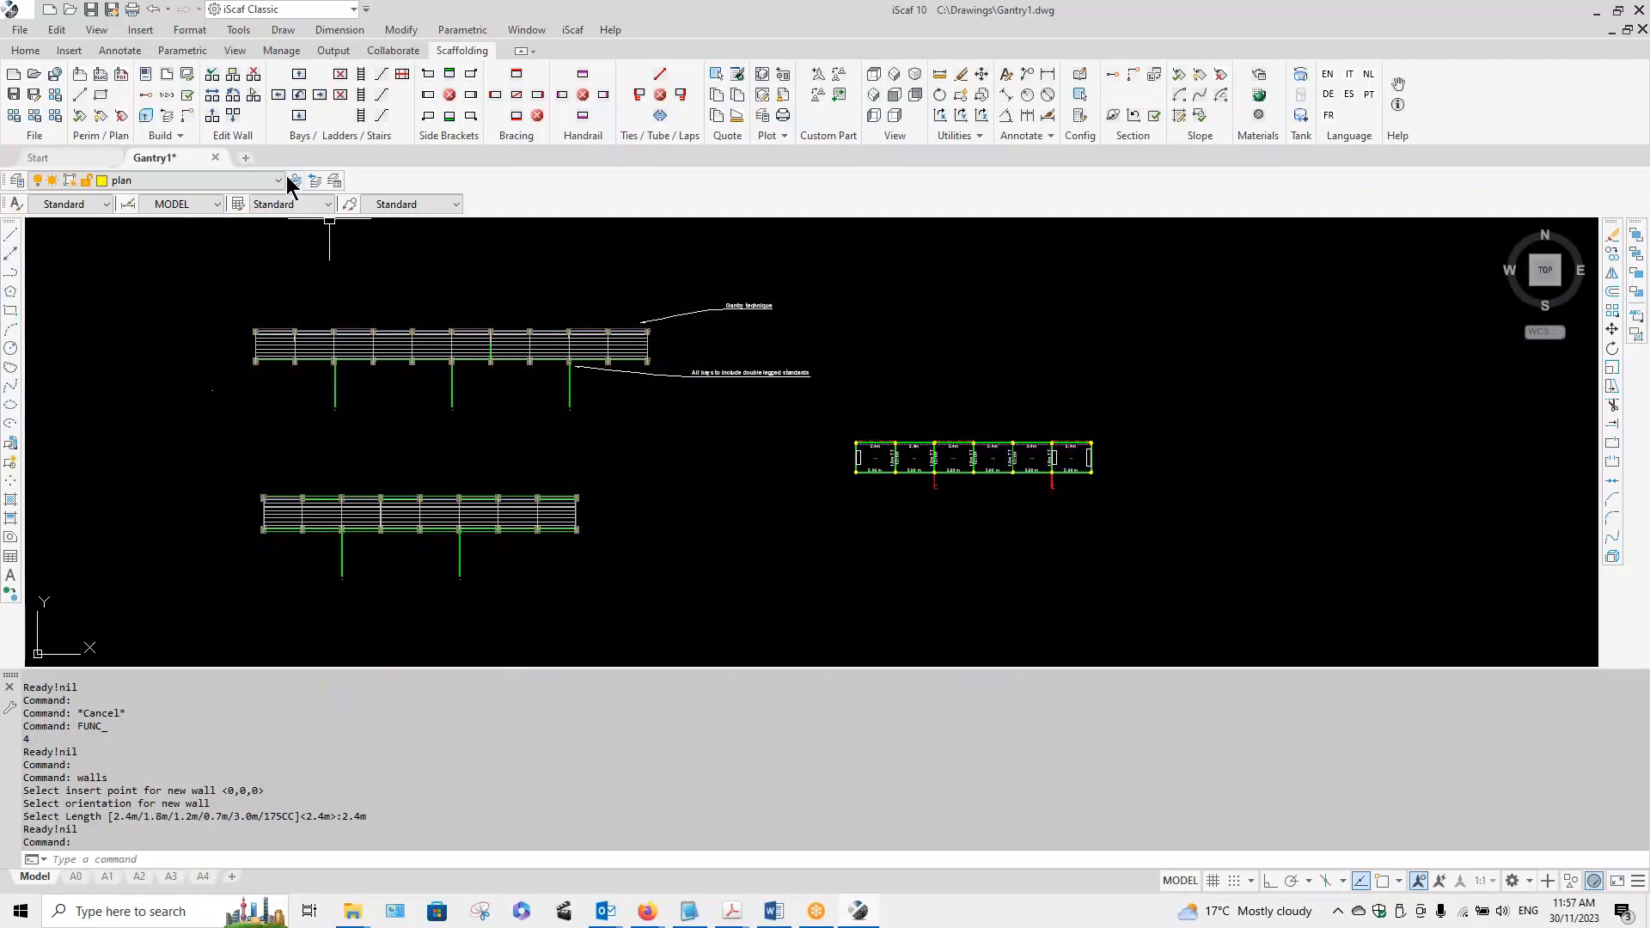
# Step: Add a new lift definition in Lift Control with the custom description Gantry 1
pyautogui.click(181, 137)
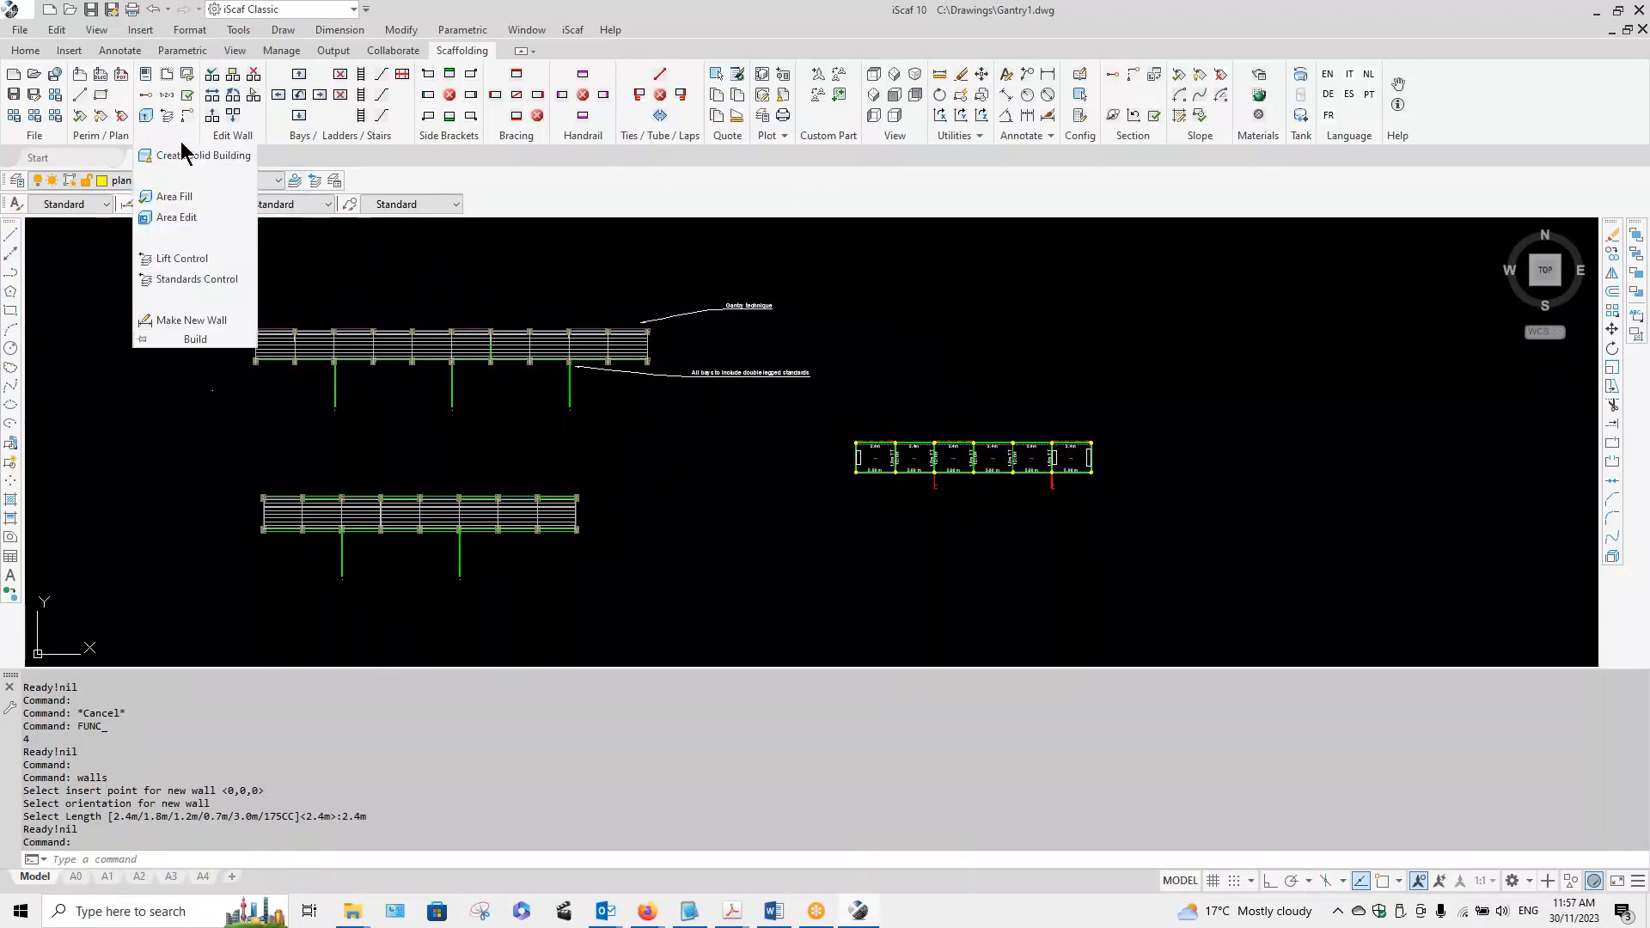
pyautogui.click(173, 260)
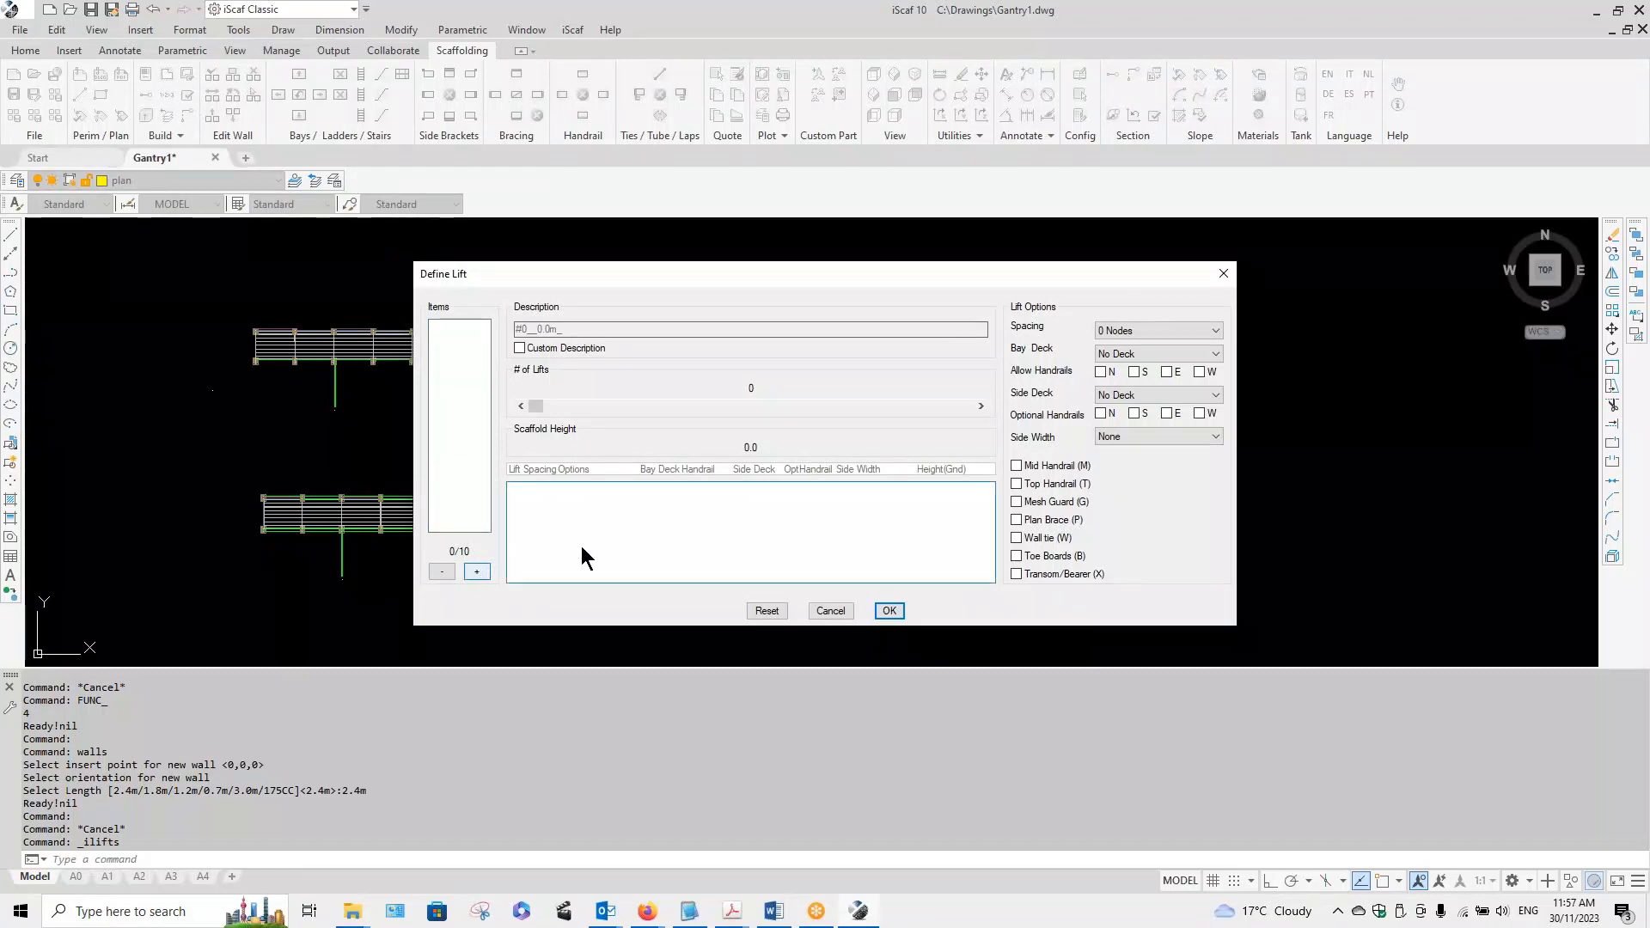
pyautogui.click(485, 573)
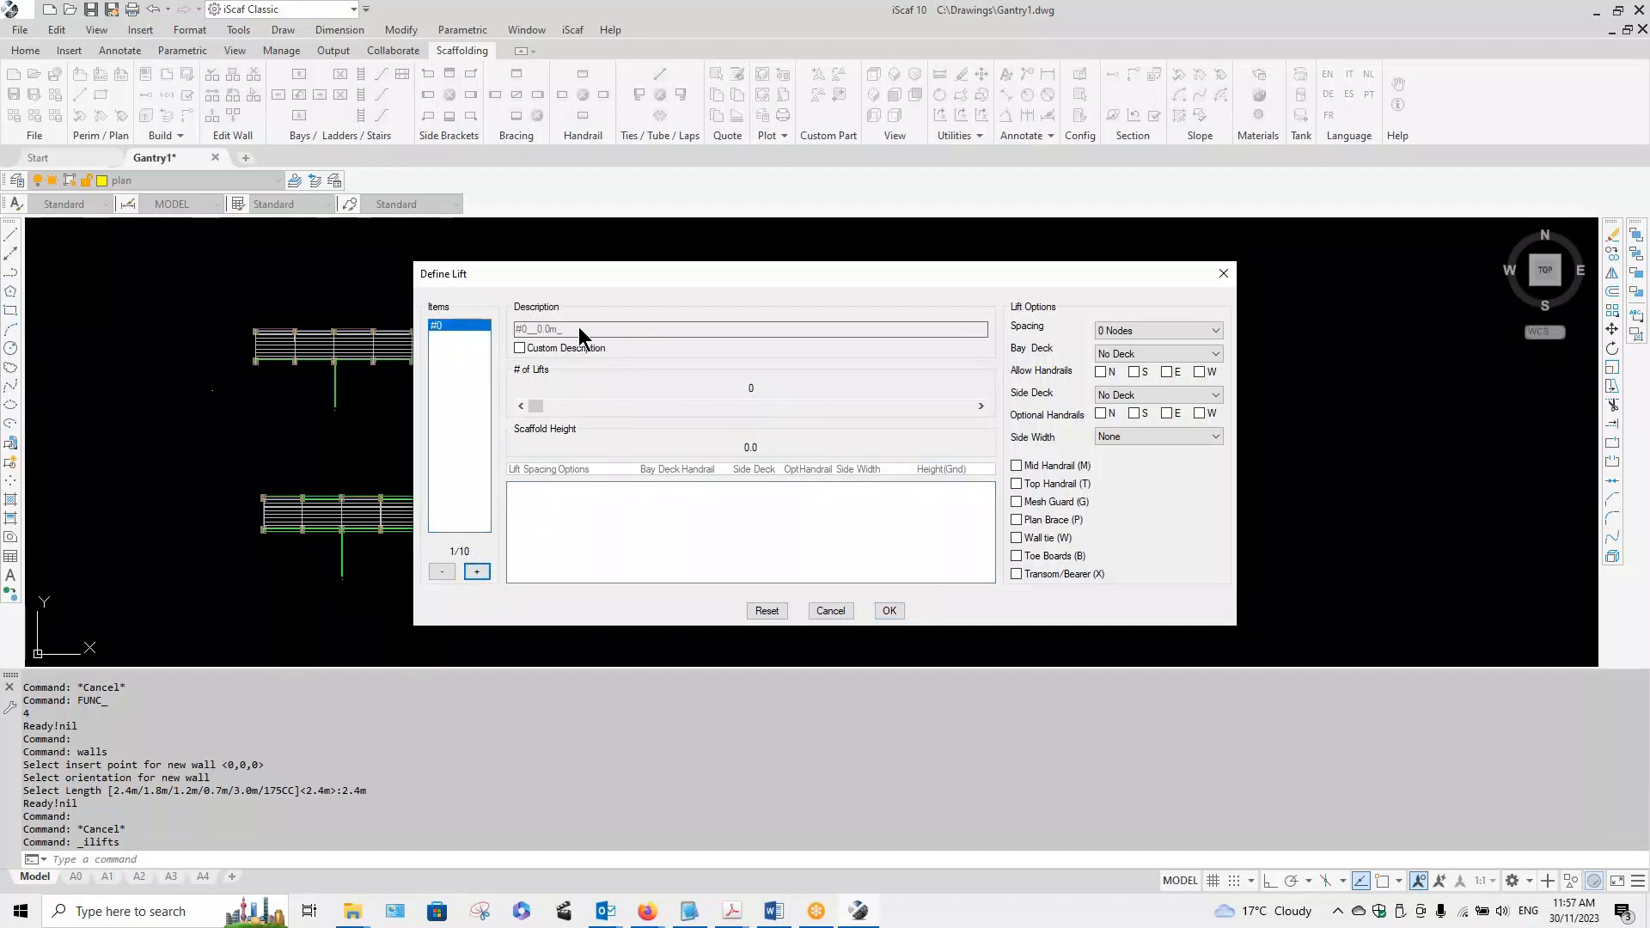
pyautogui.click(520, 348)
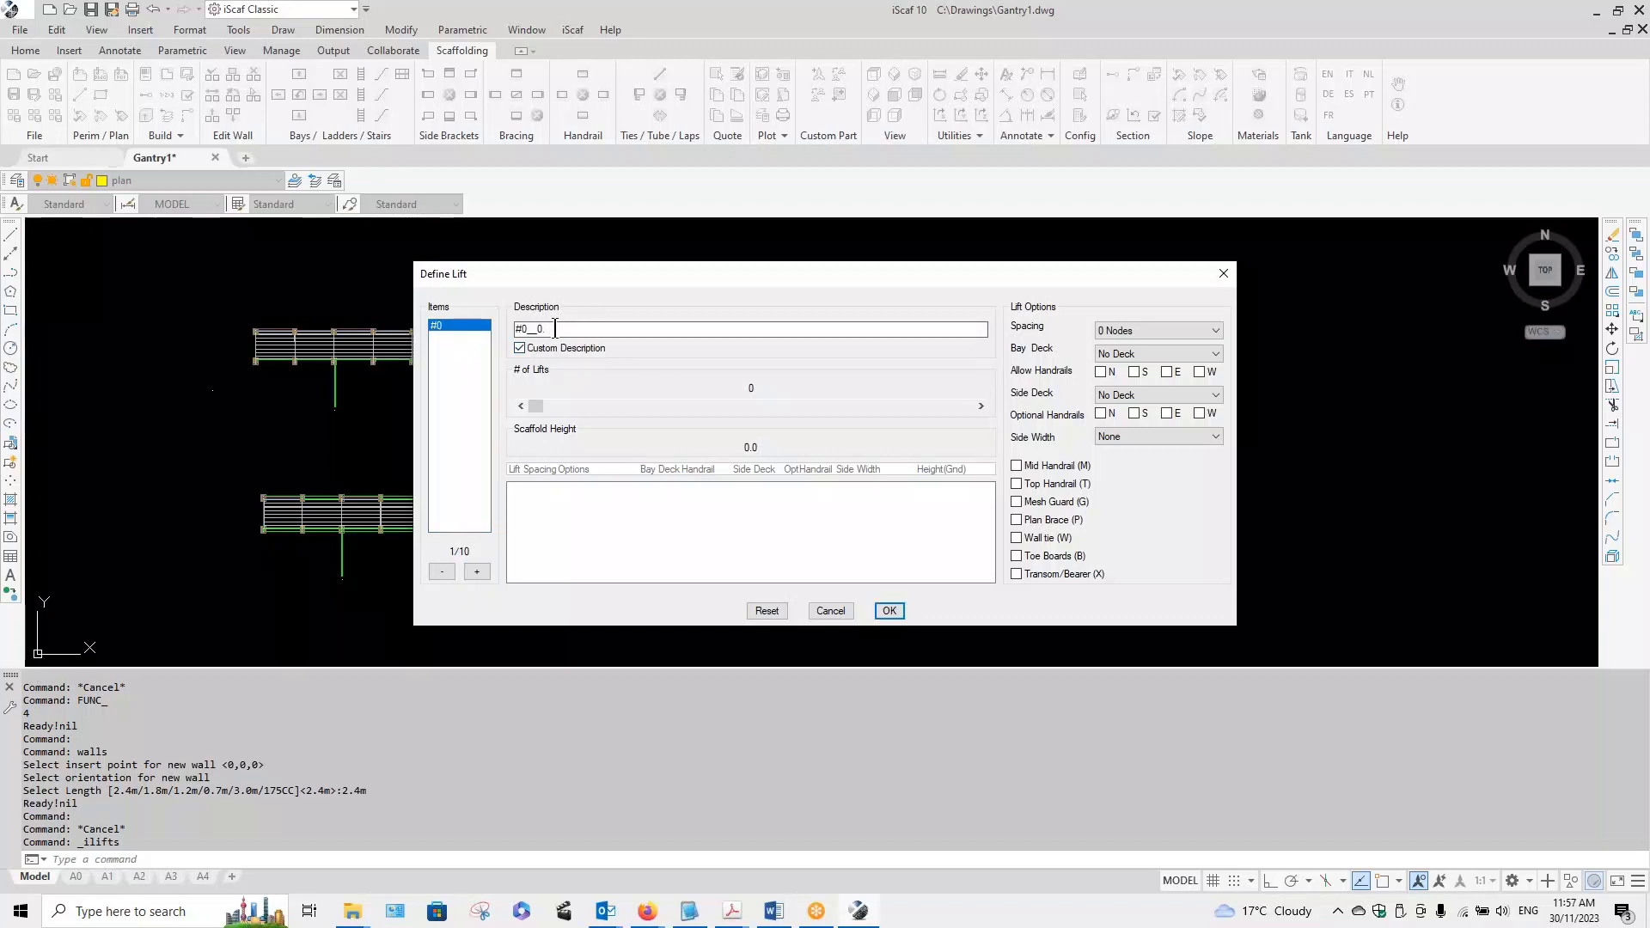
pyautogui.press('BackSpace')
pyautogui.press('BackSpace')
pyautogui.press('BackSpace')
pyautogui.press('BackSpace')
pyautogui.press('BackSpace')
pyautogui.write('Gantry 1')
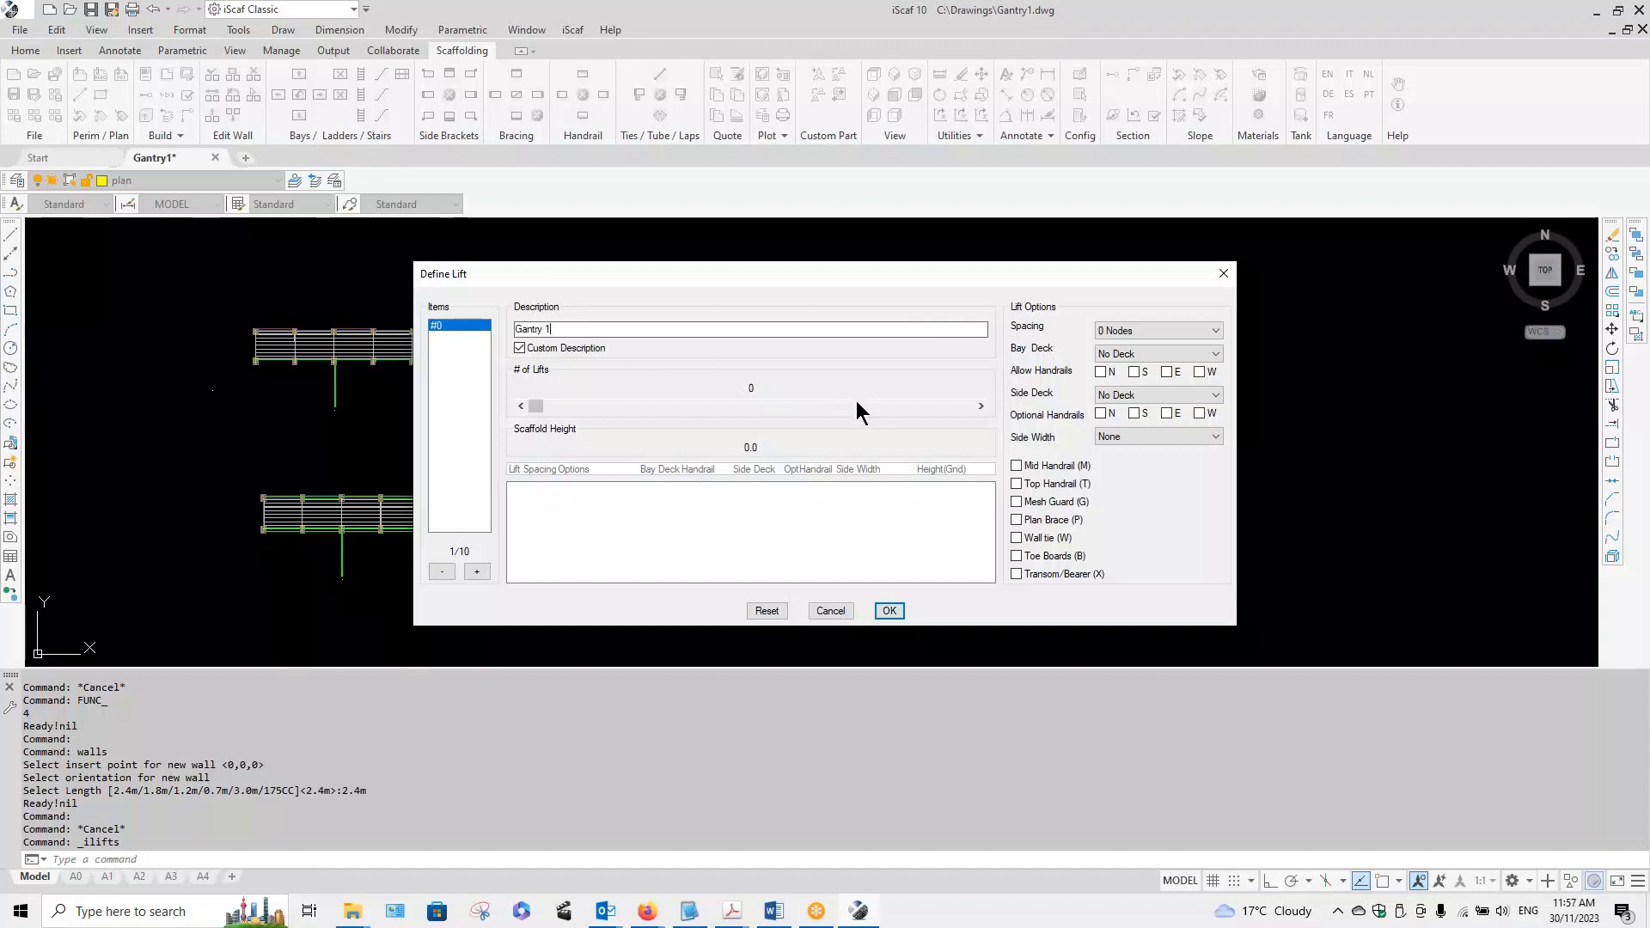
# Step: Give the Gantry 1 definition one lift with a spacing of 12 nodes
pyautogui.click(980, 405)
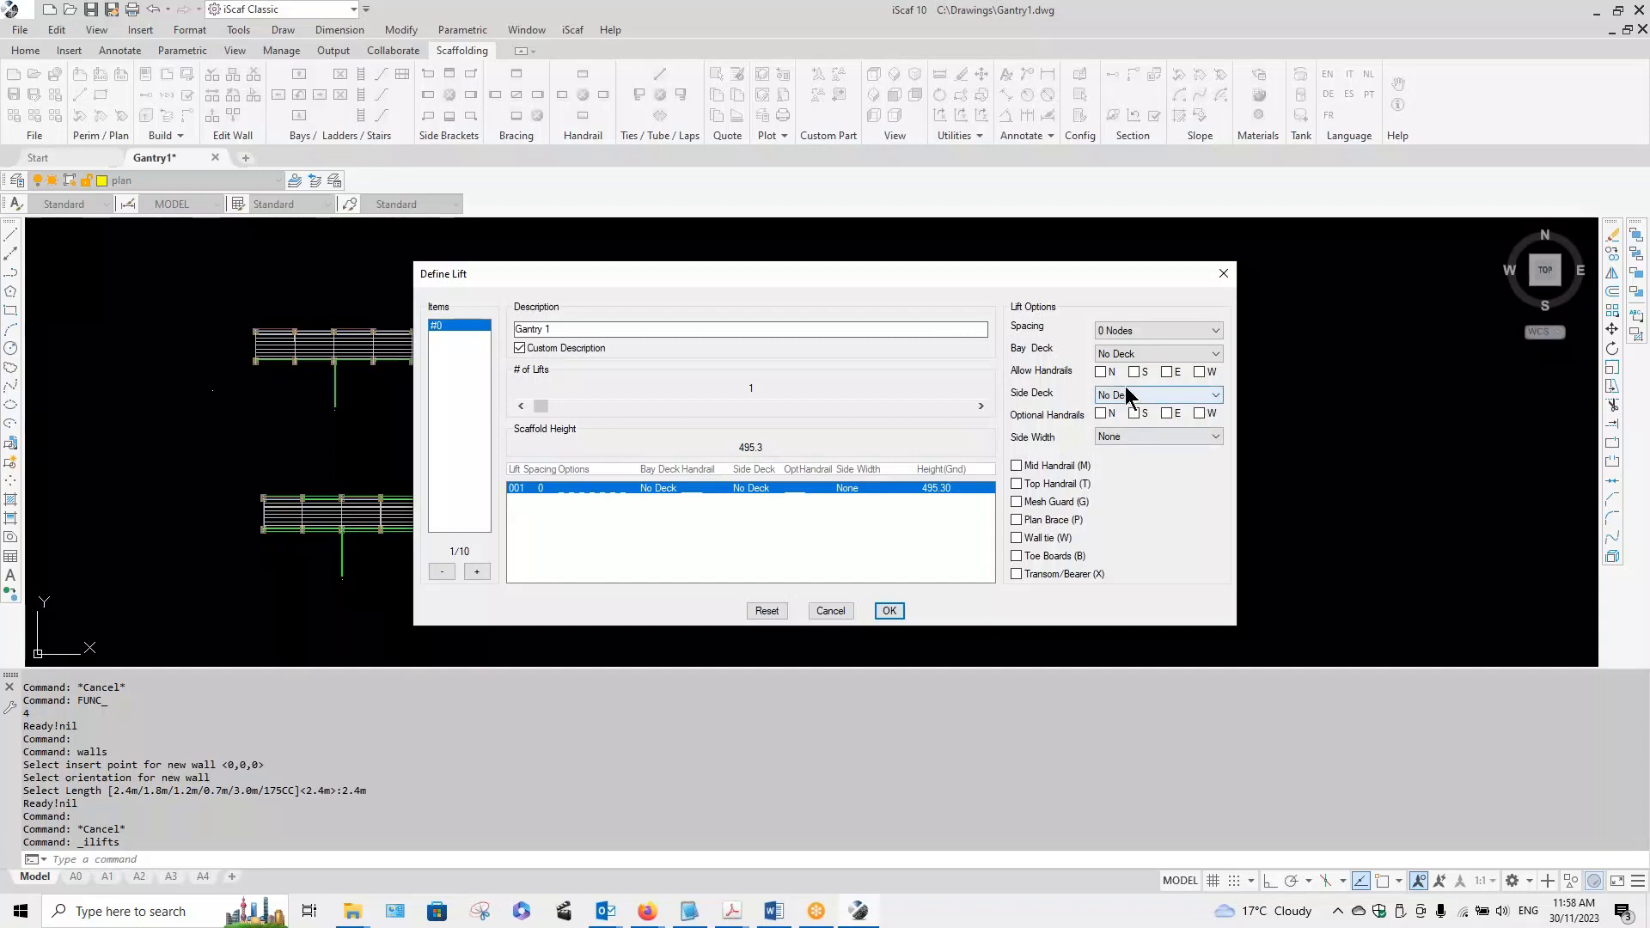
pyautogui.click(1135, 329)
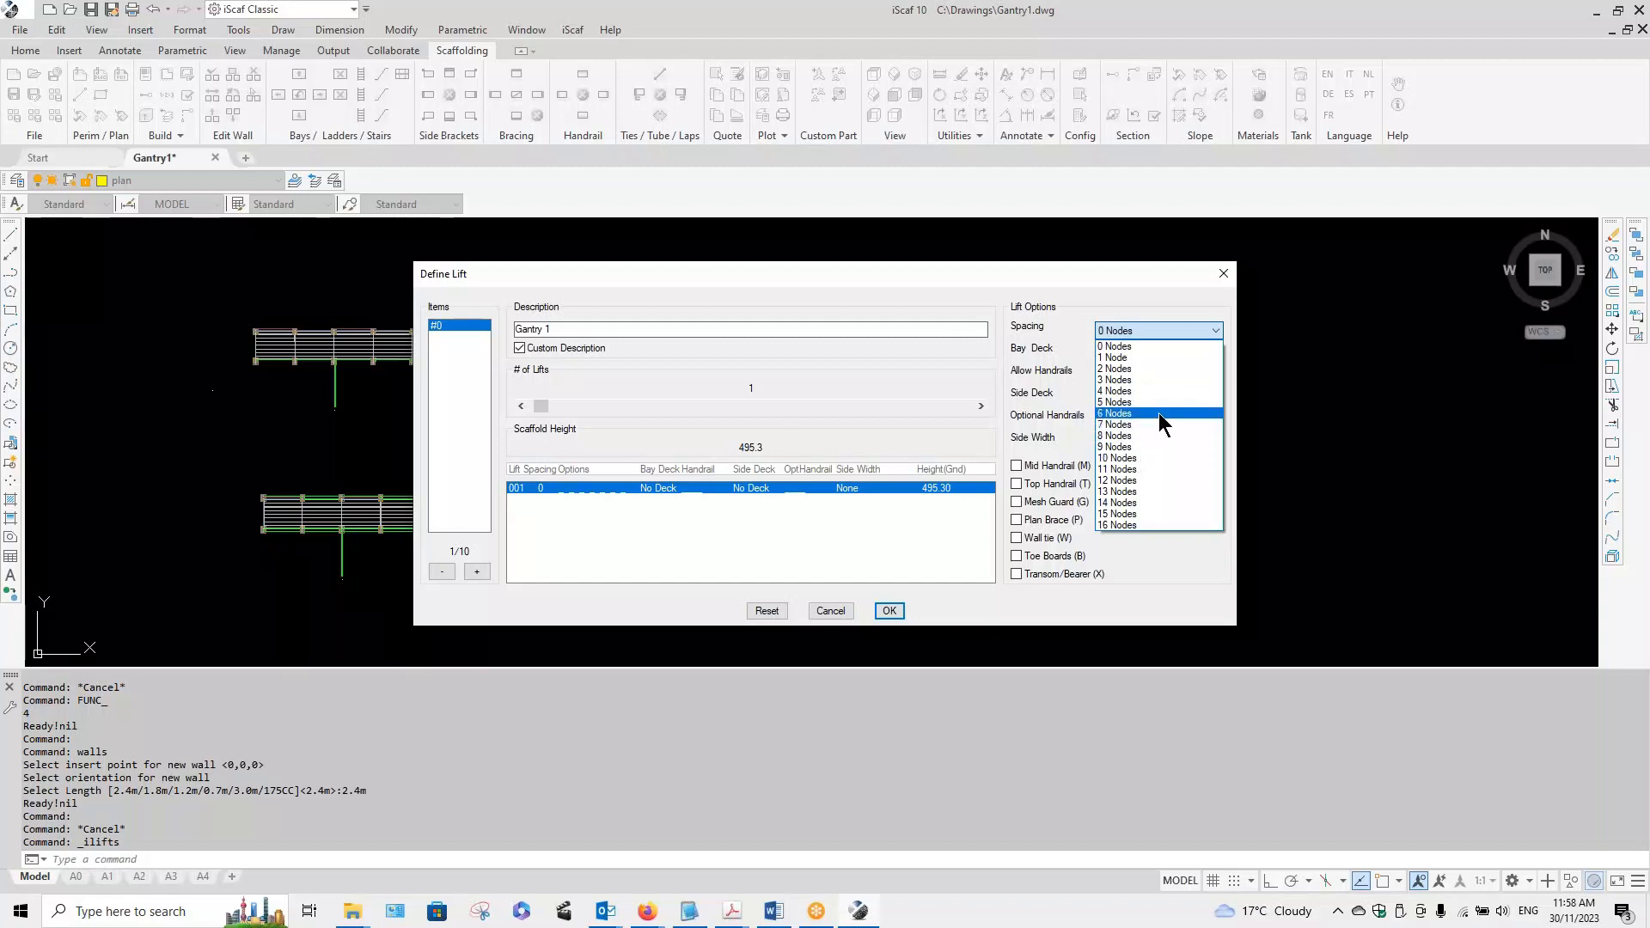
pyautogui.click(1143, 458)
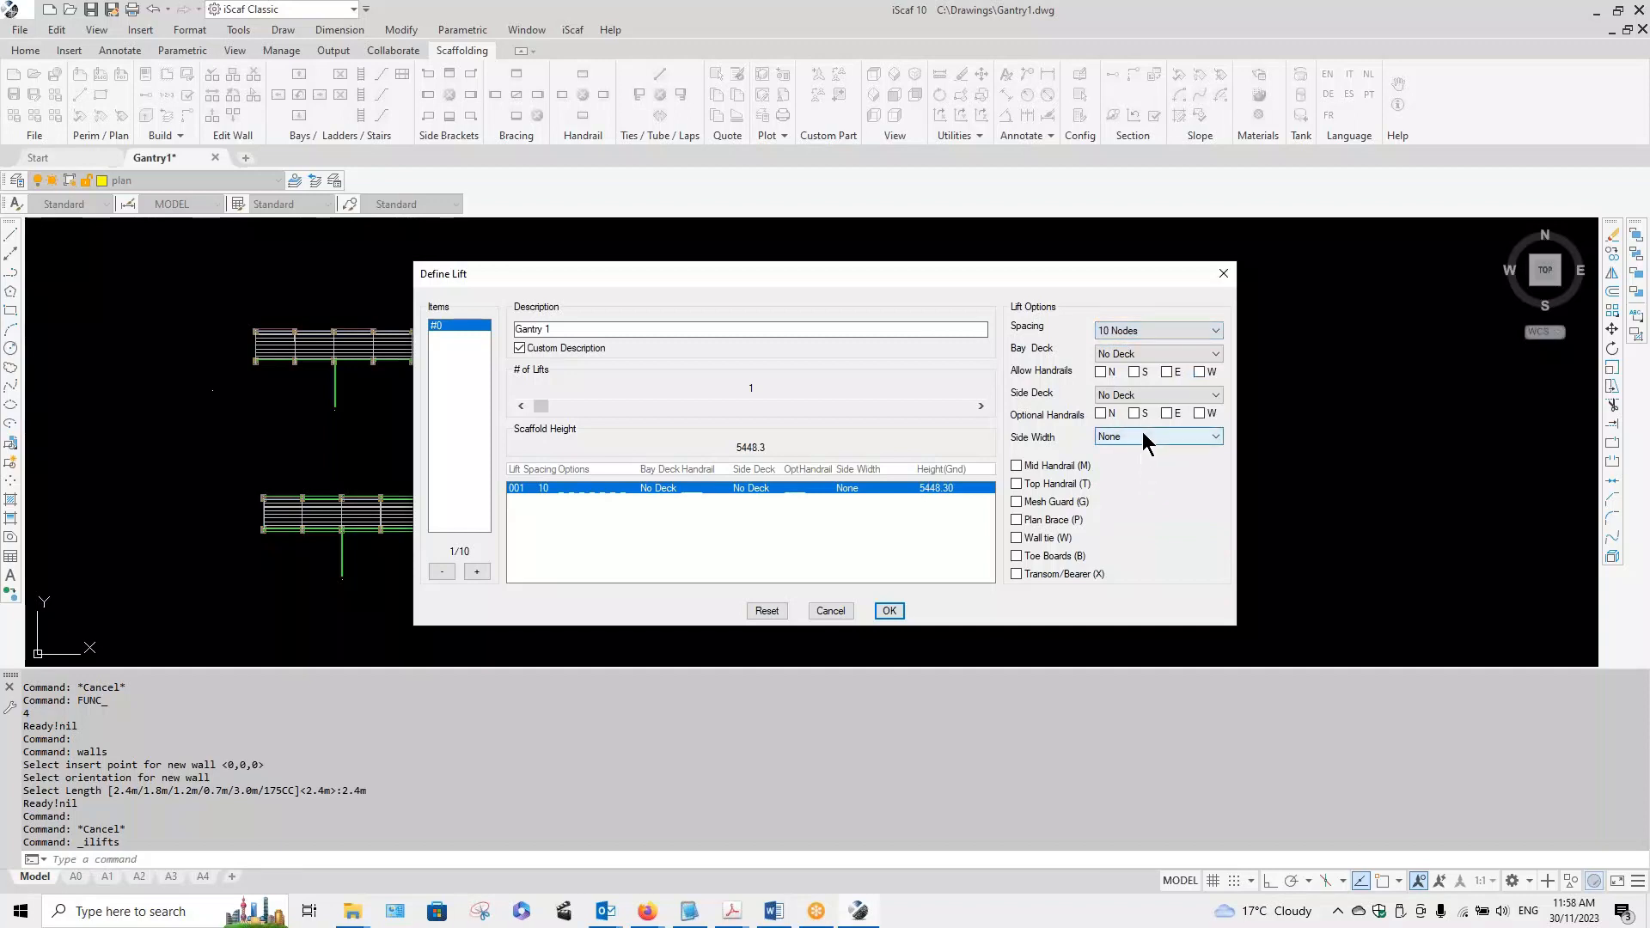
pyautogui.click(1168, 332)
pyautogui.click(1163, 481)
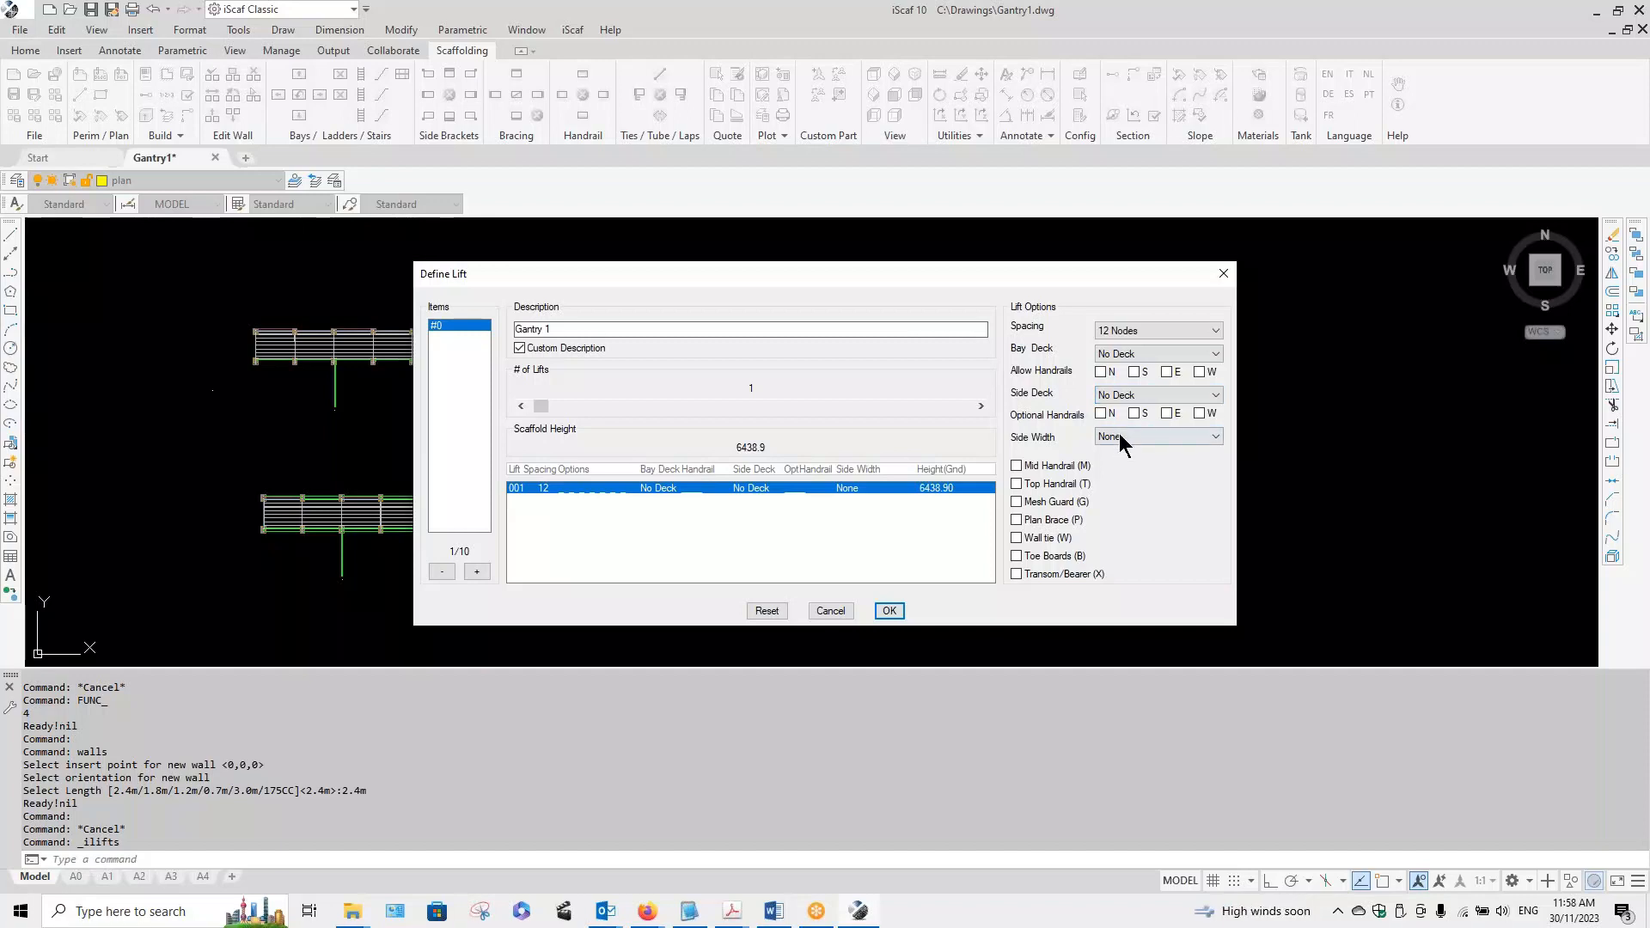
# Step: Give the lift a steel bay deck, north-side handrails, mid and top handrails and transom/bearer, and accept the definition
pyautogui.click(1123, 357)
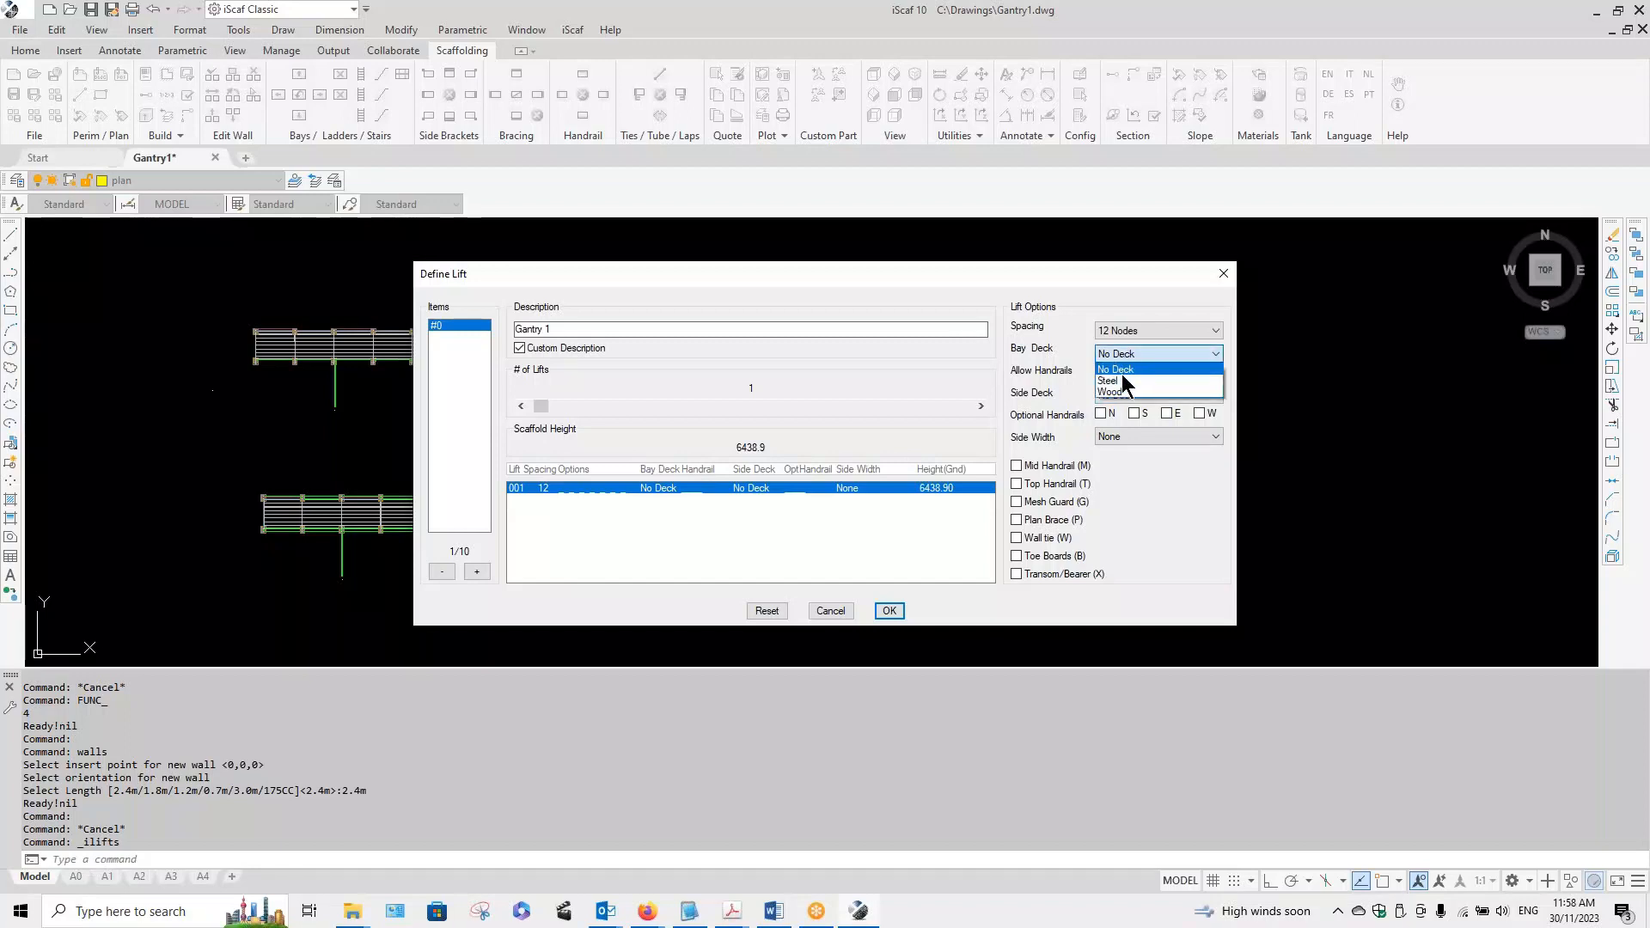
pyautogui.click(1122, 380)
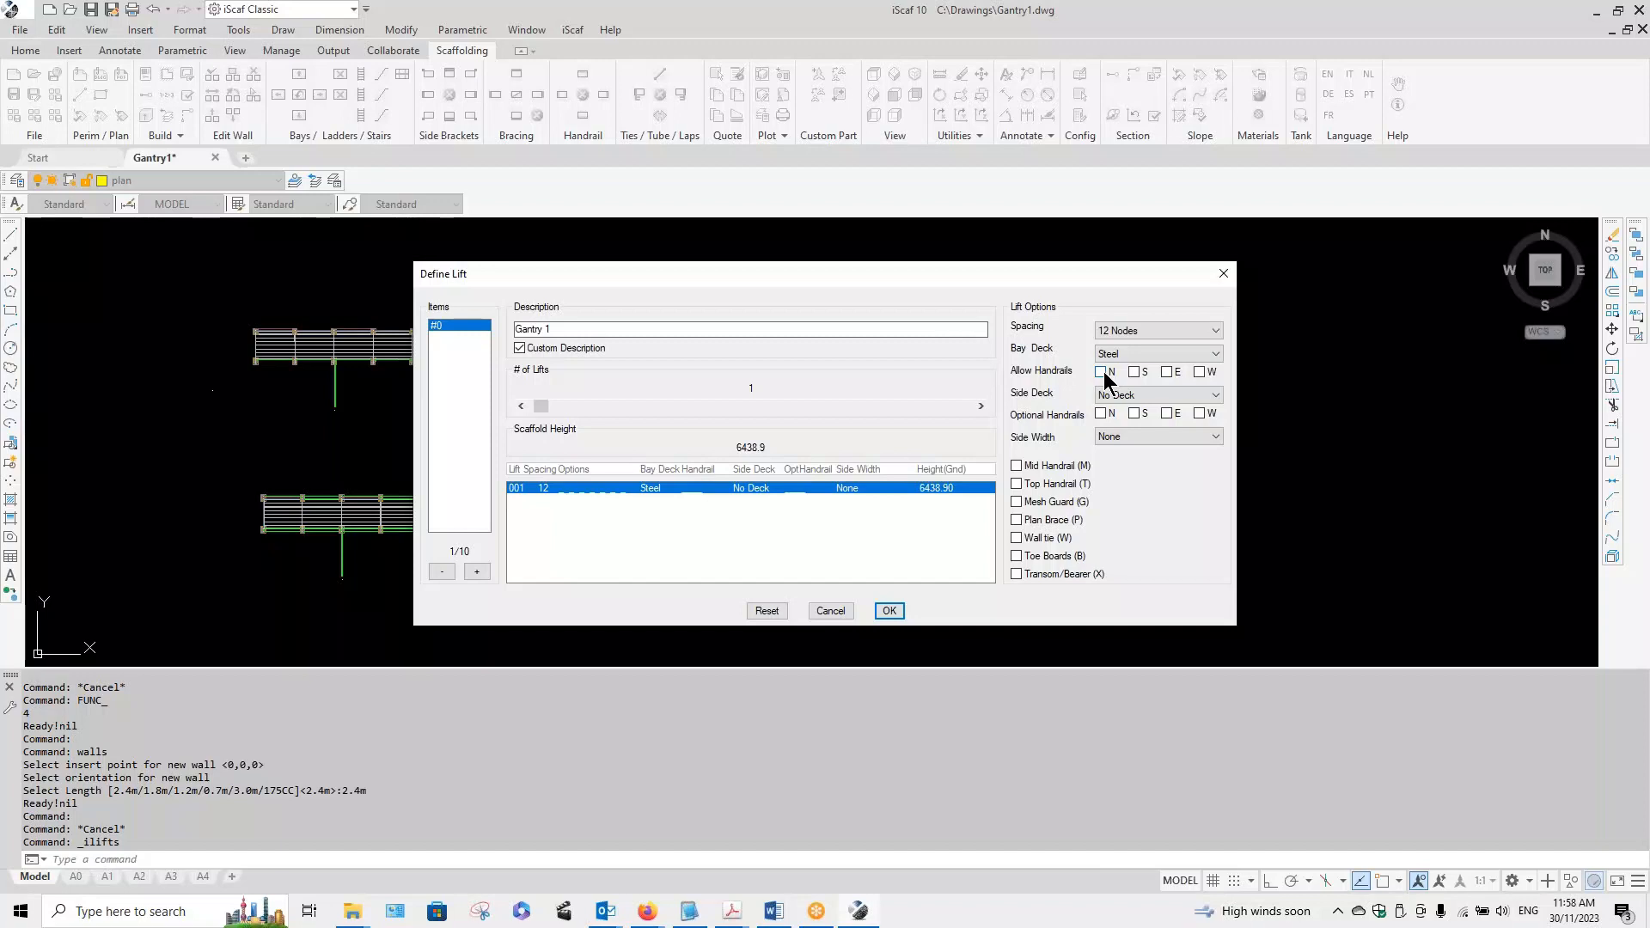
pyautogui.click(1103, 372)
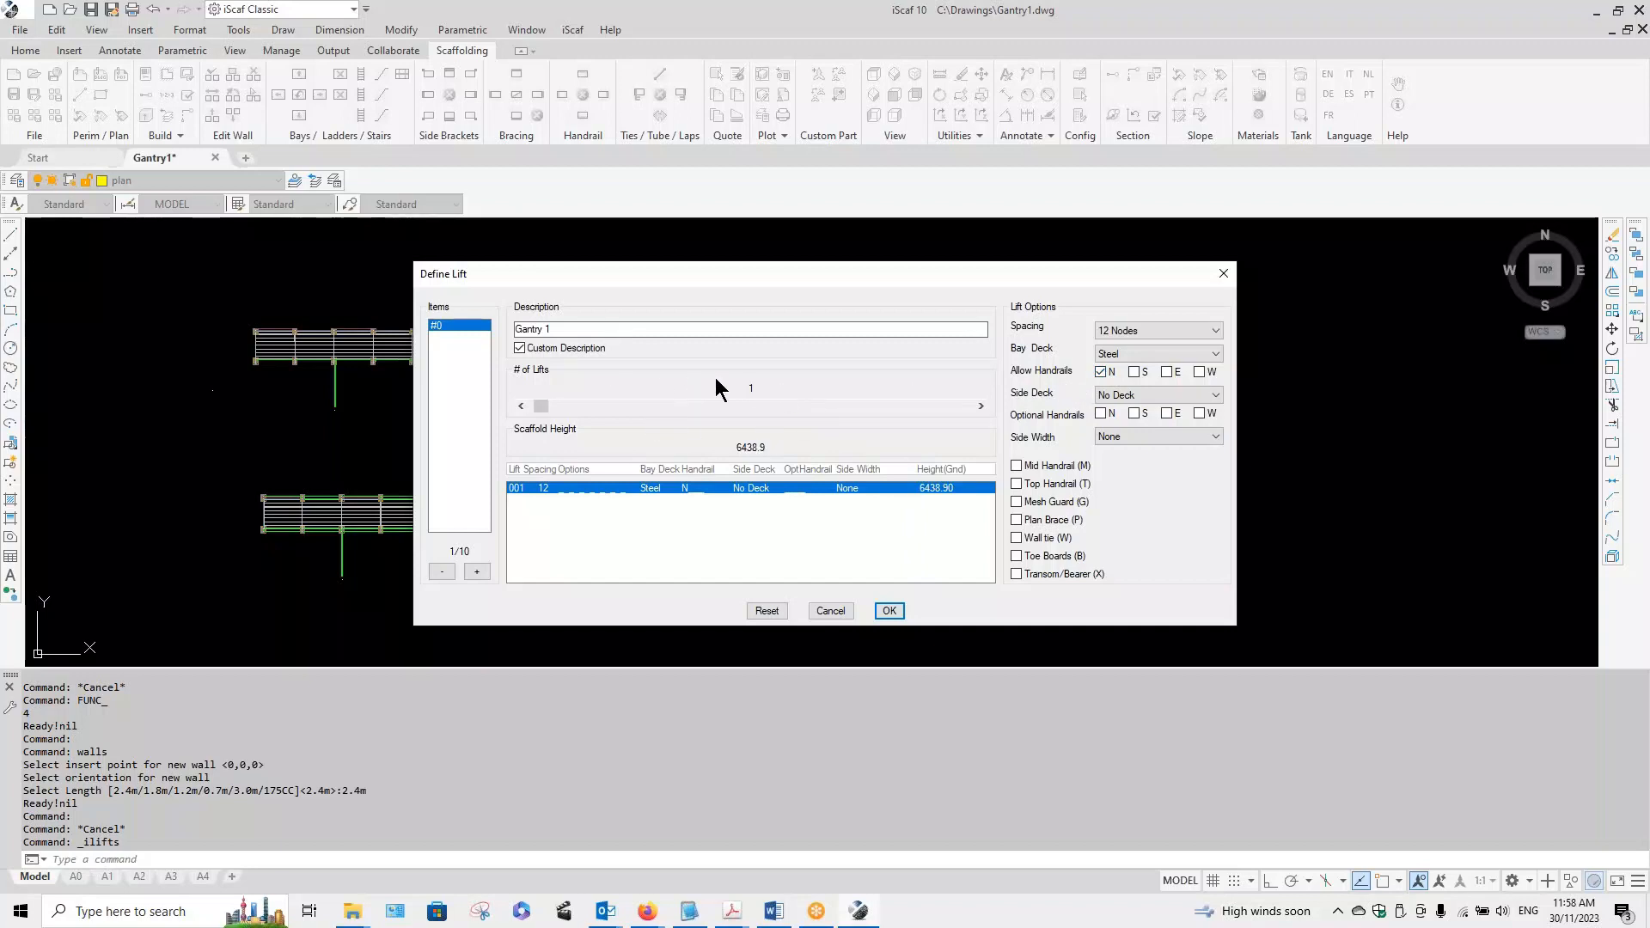
pyautogui.click(1018, 484)
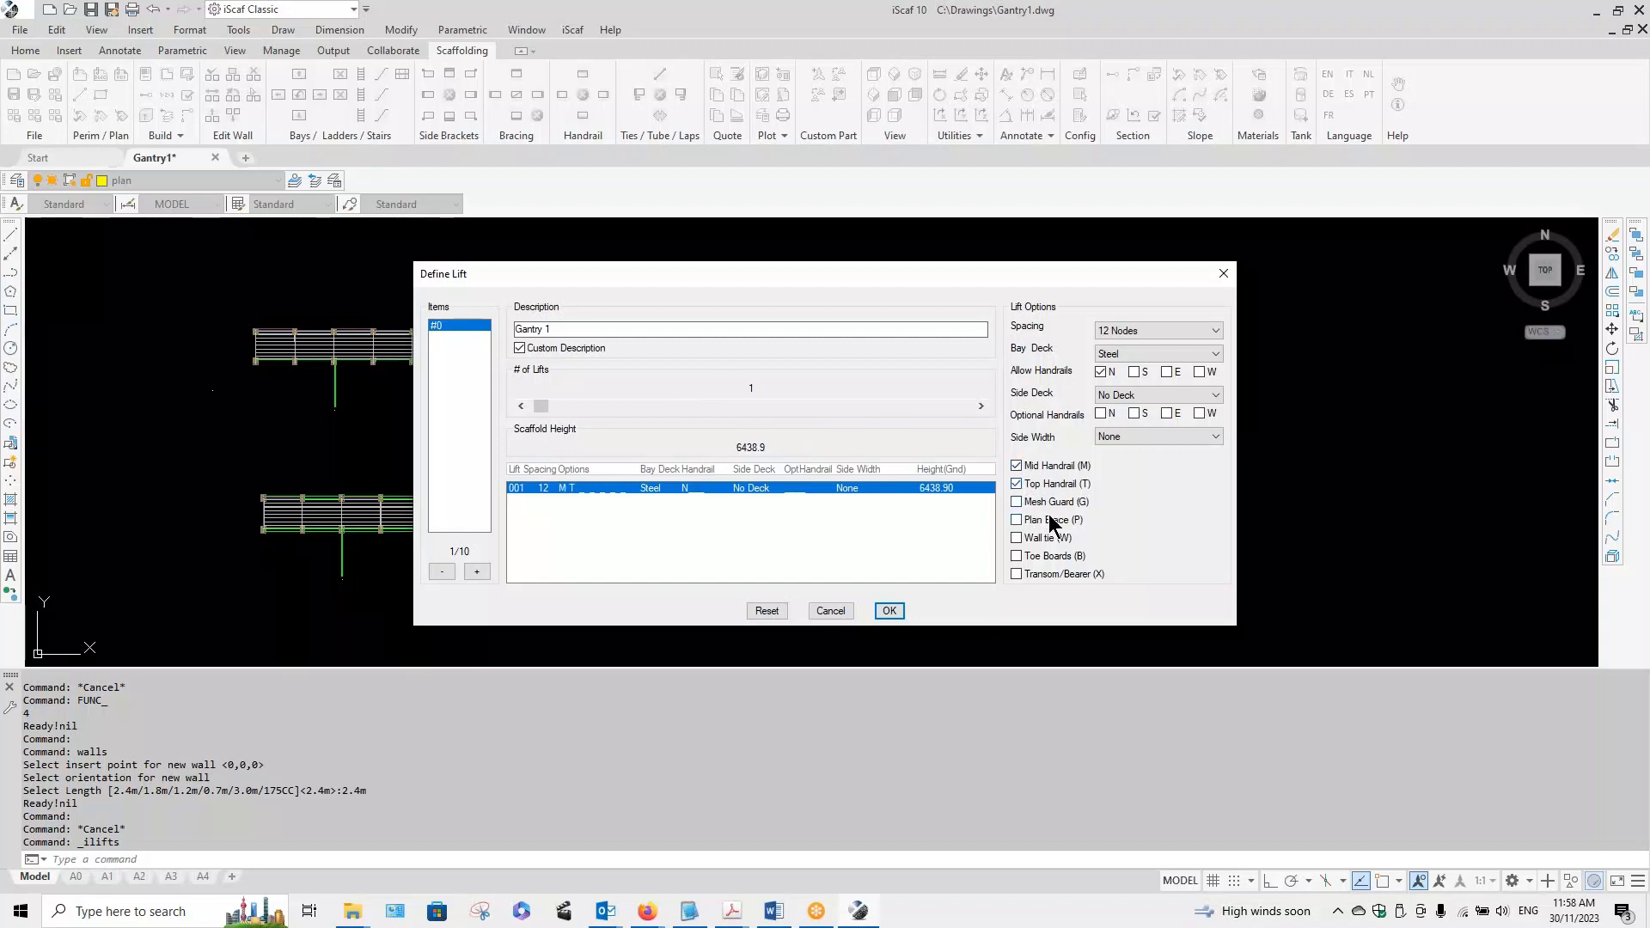
pyautogui.click(1022, 574)
pyautogui.click(889, 611)
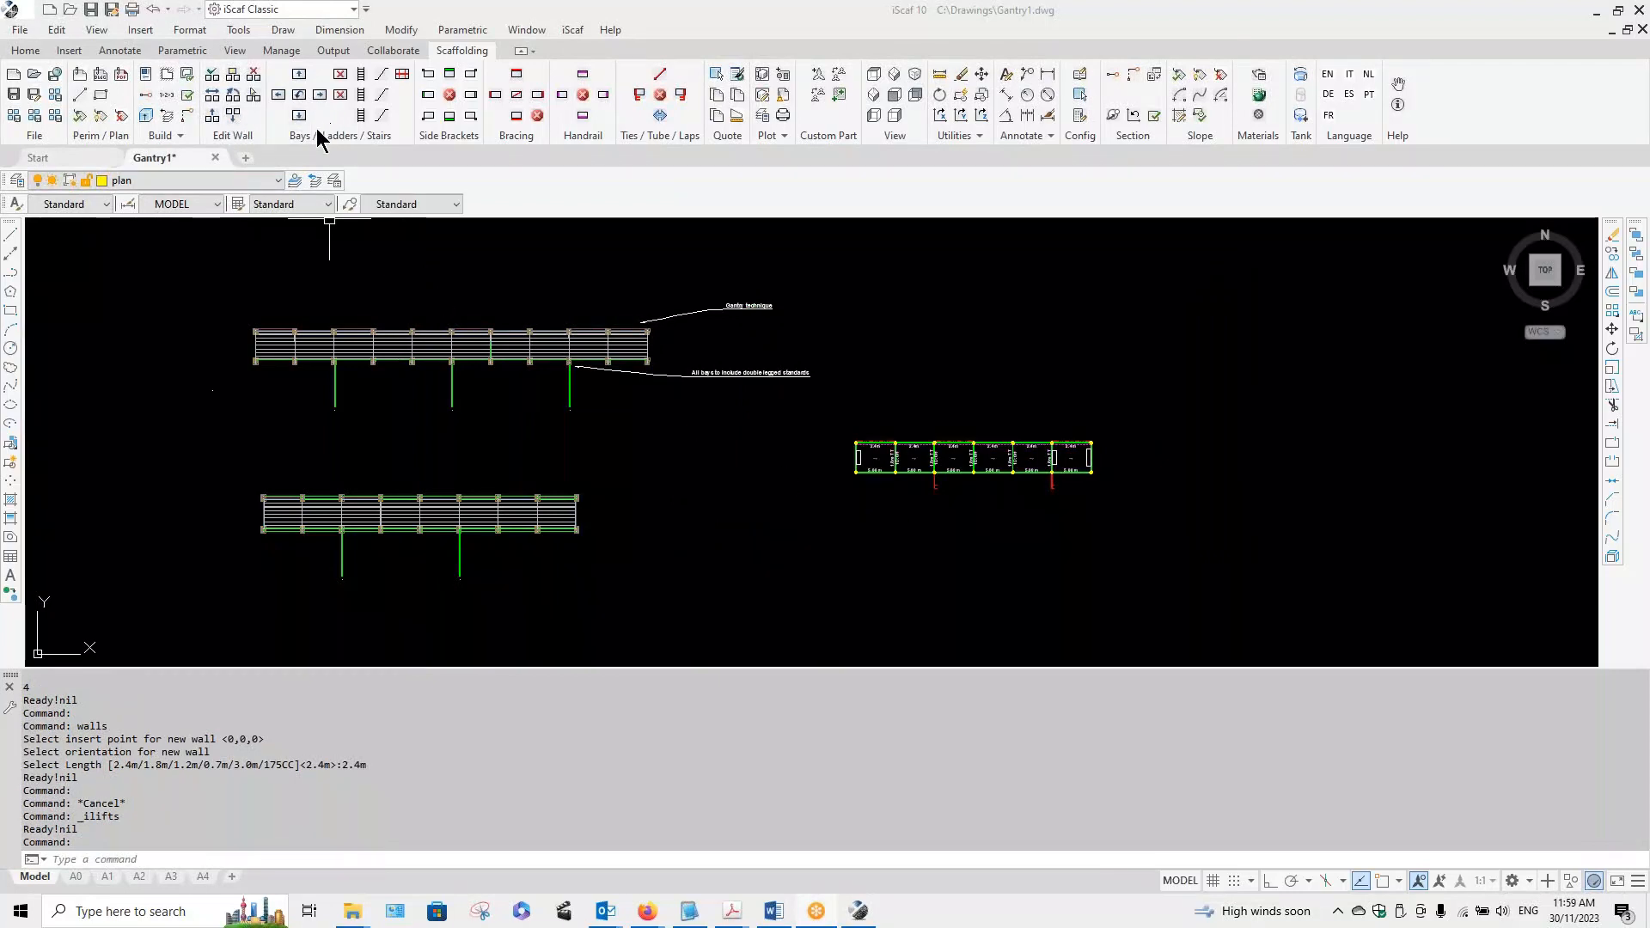
# Step: Apply the Gantry 1 lift control to the entire new six-bay wall through its wall details
pyautogui.click(187, 83)
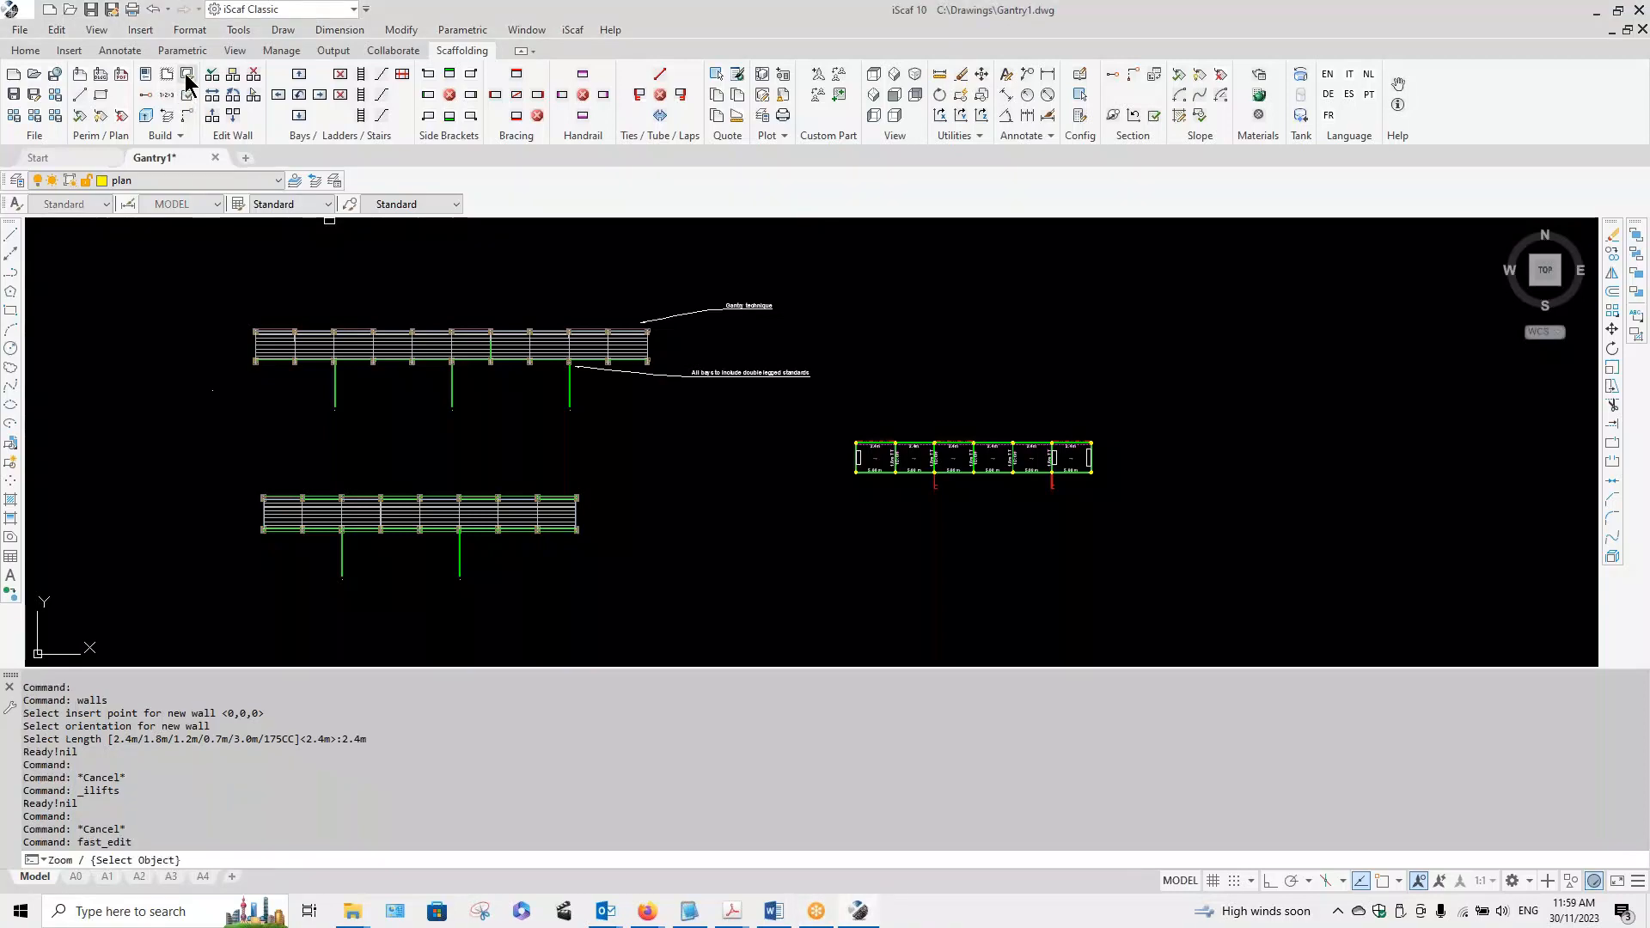
pyautogui.rightClick(916, 444)
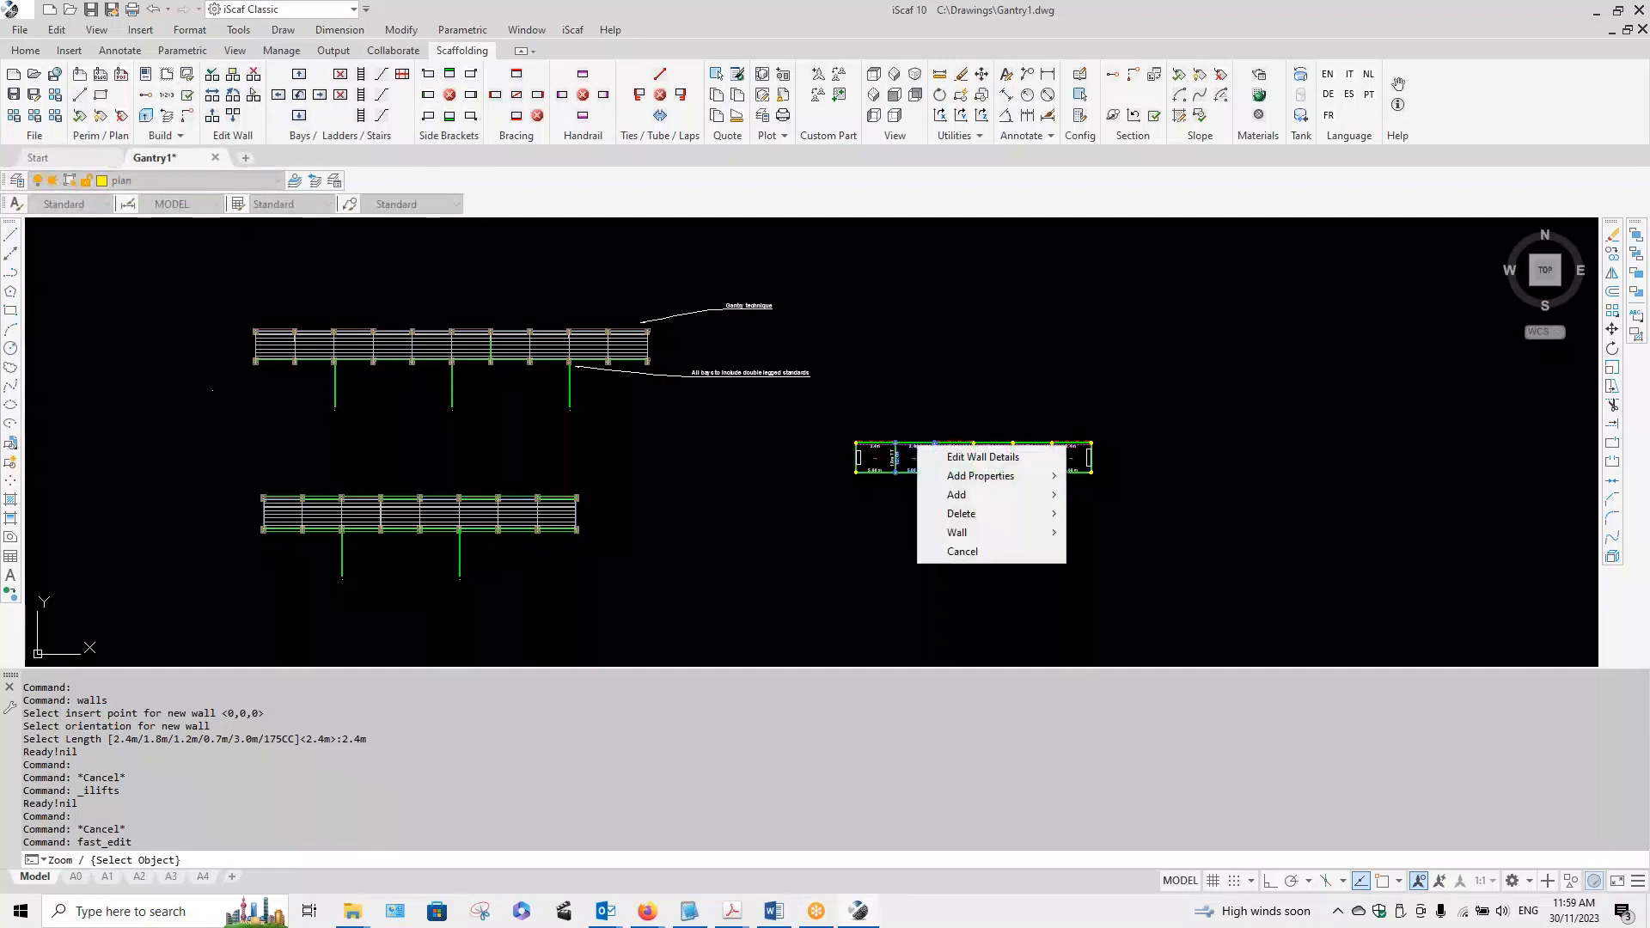
pyautogui.click(934, 454)
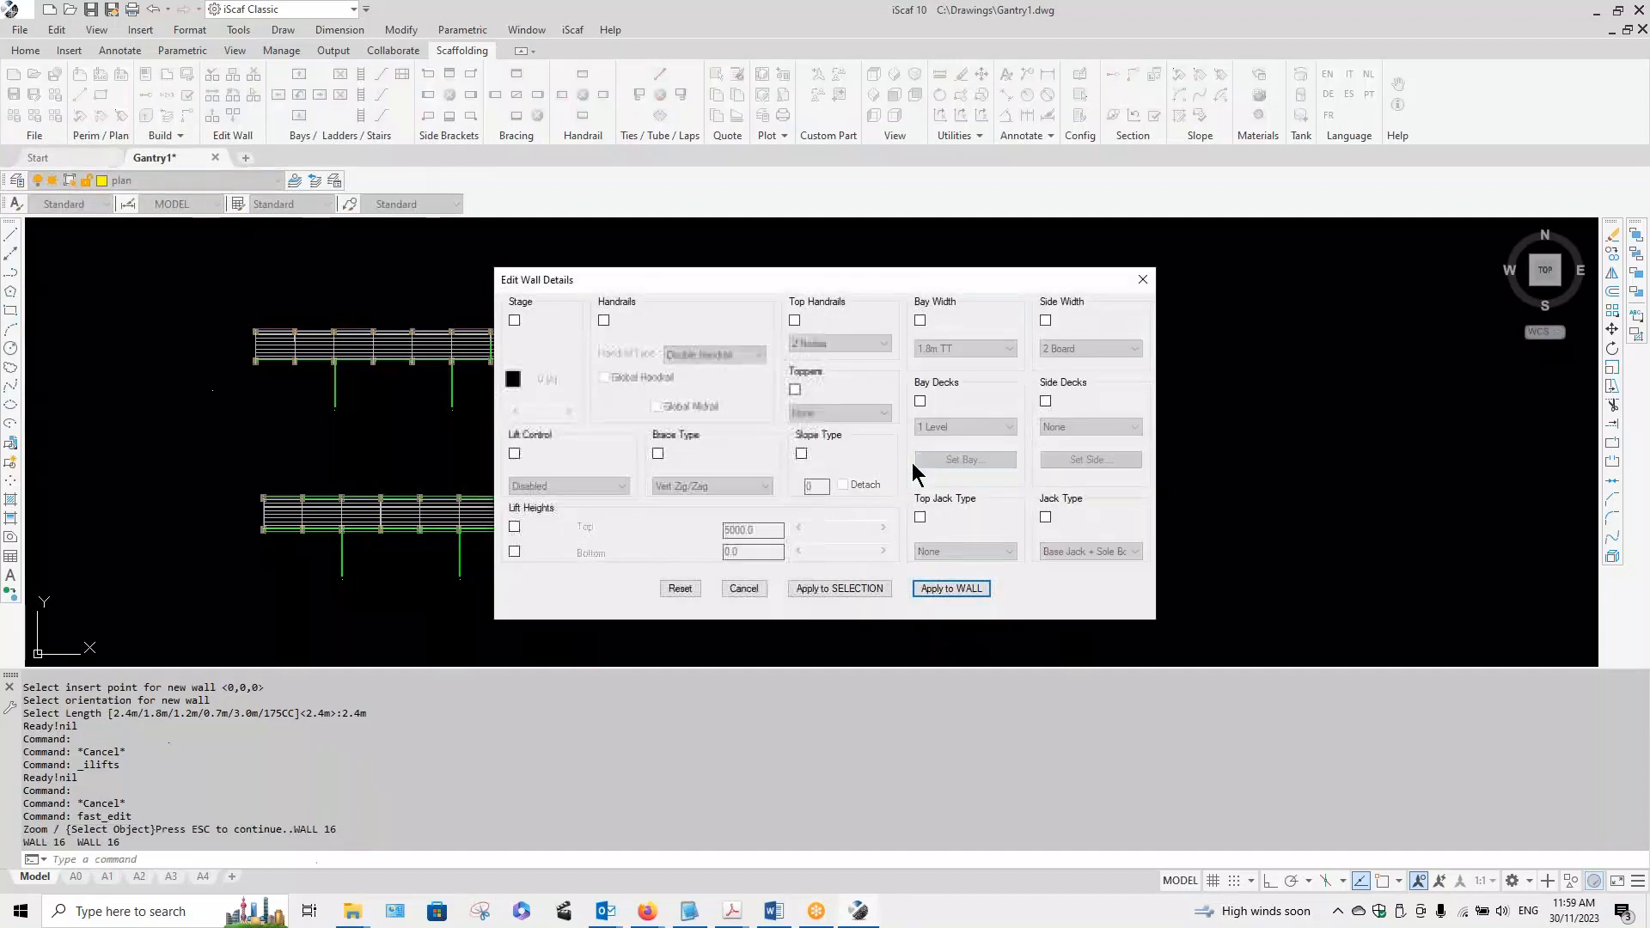
pyautogui.click(515, 454)
pyautogui.click(533, 486)
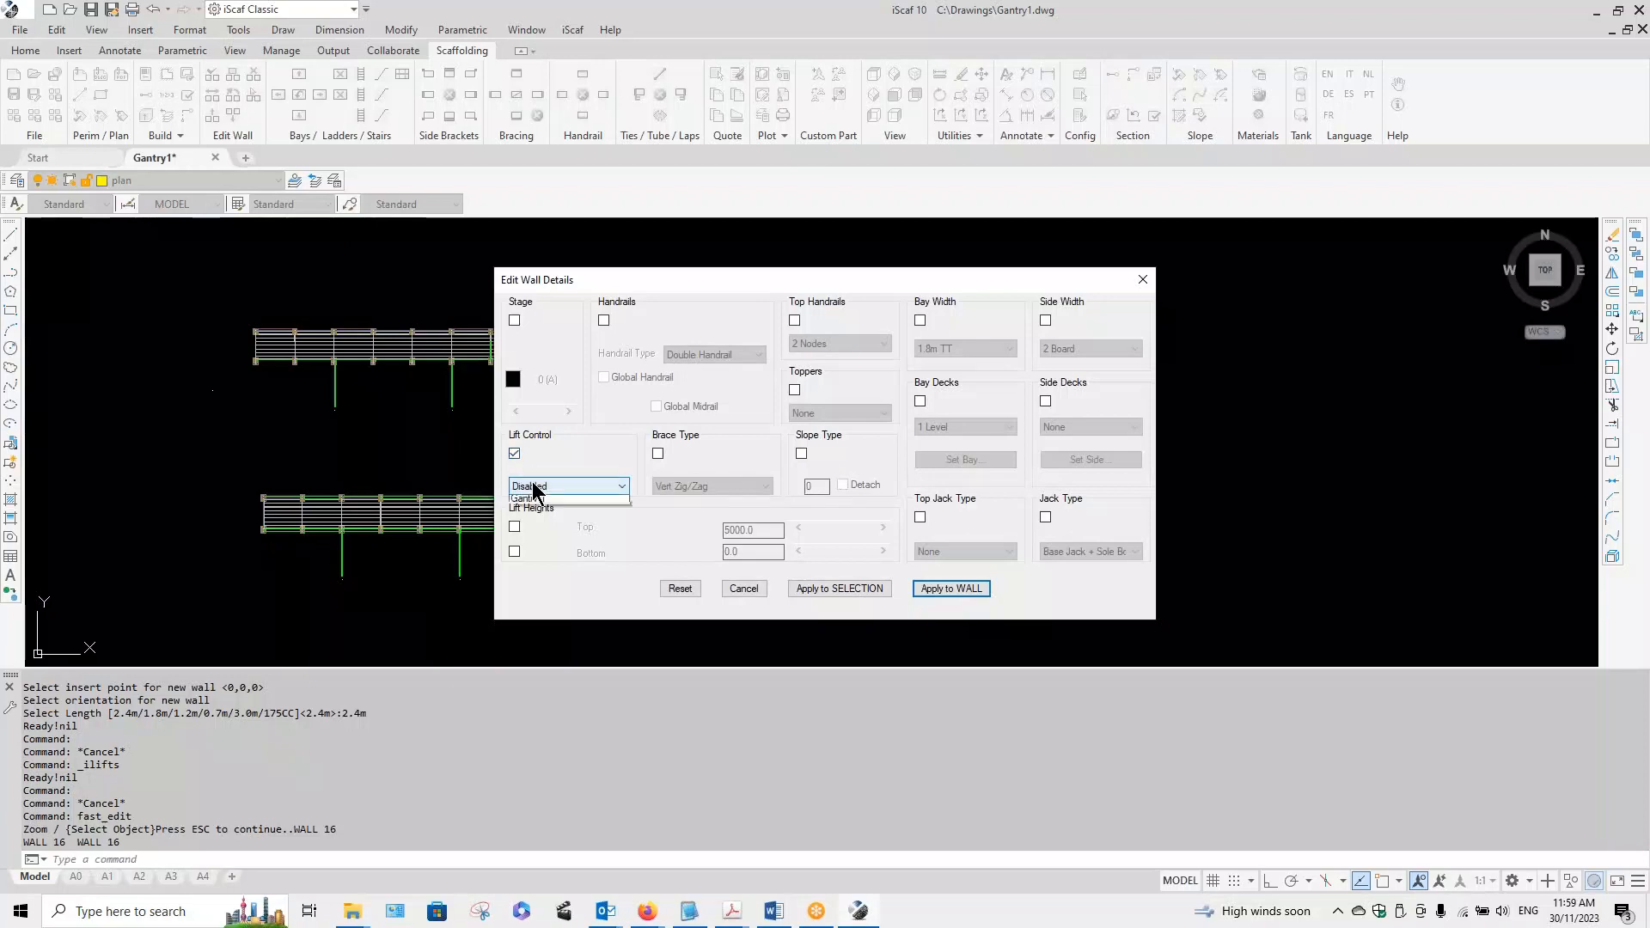
pyautogui.click(541, 514)
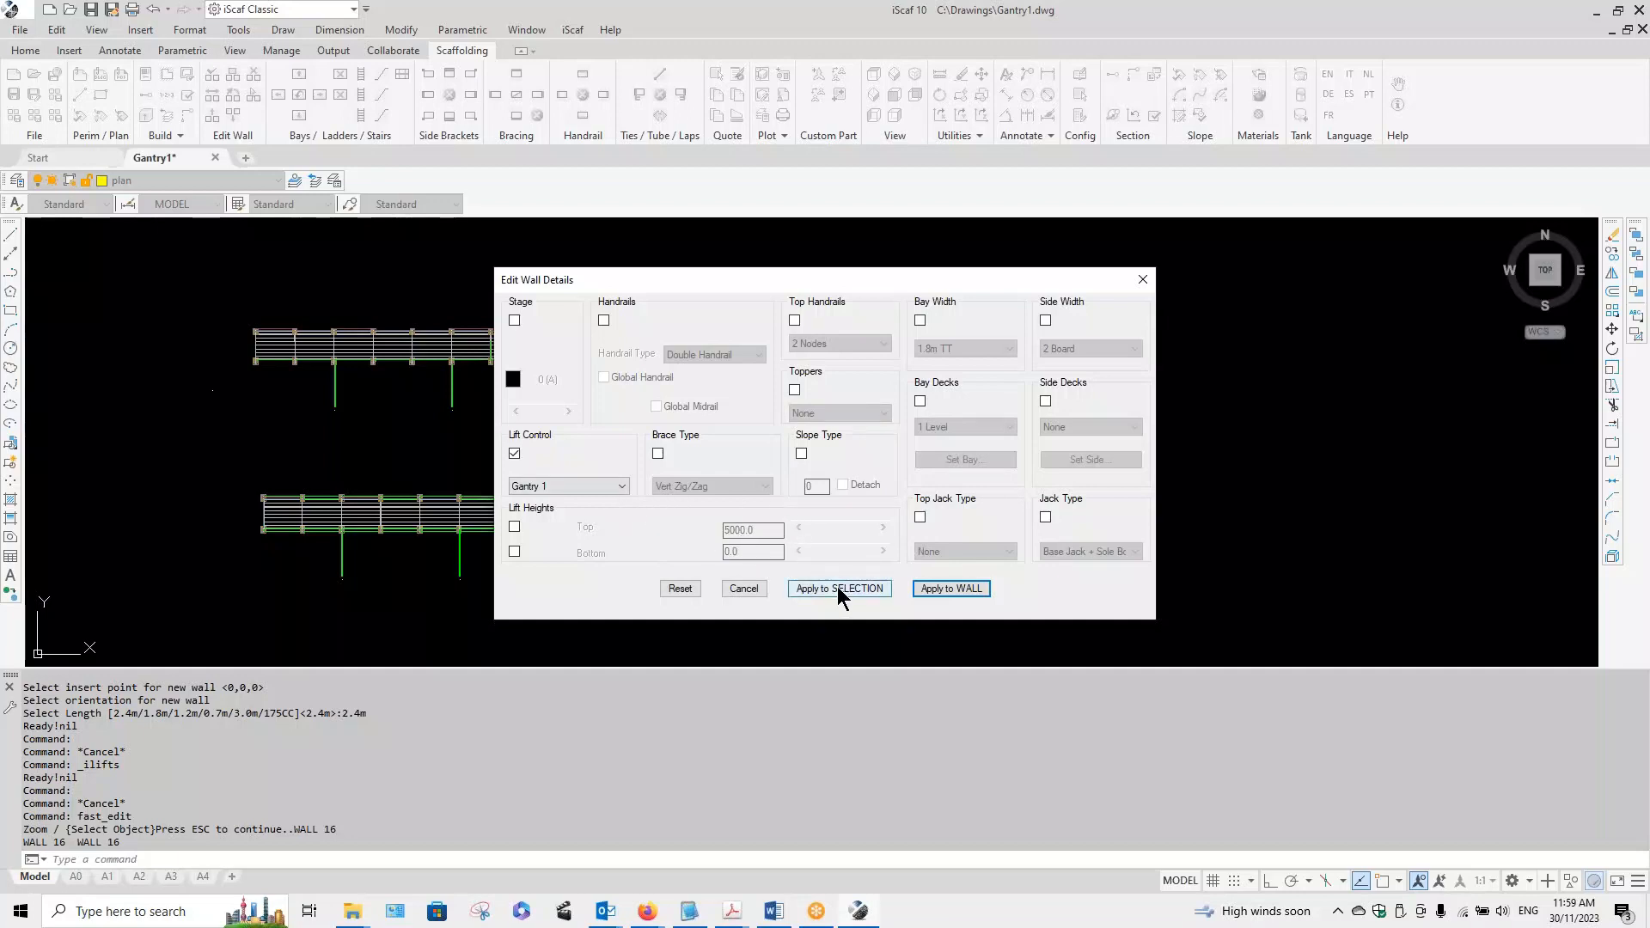
pyautogui.click(932, 590)
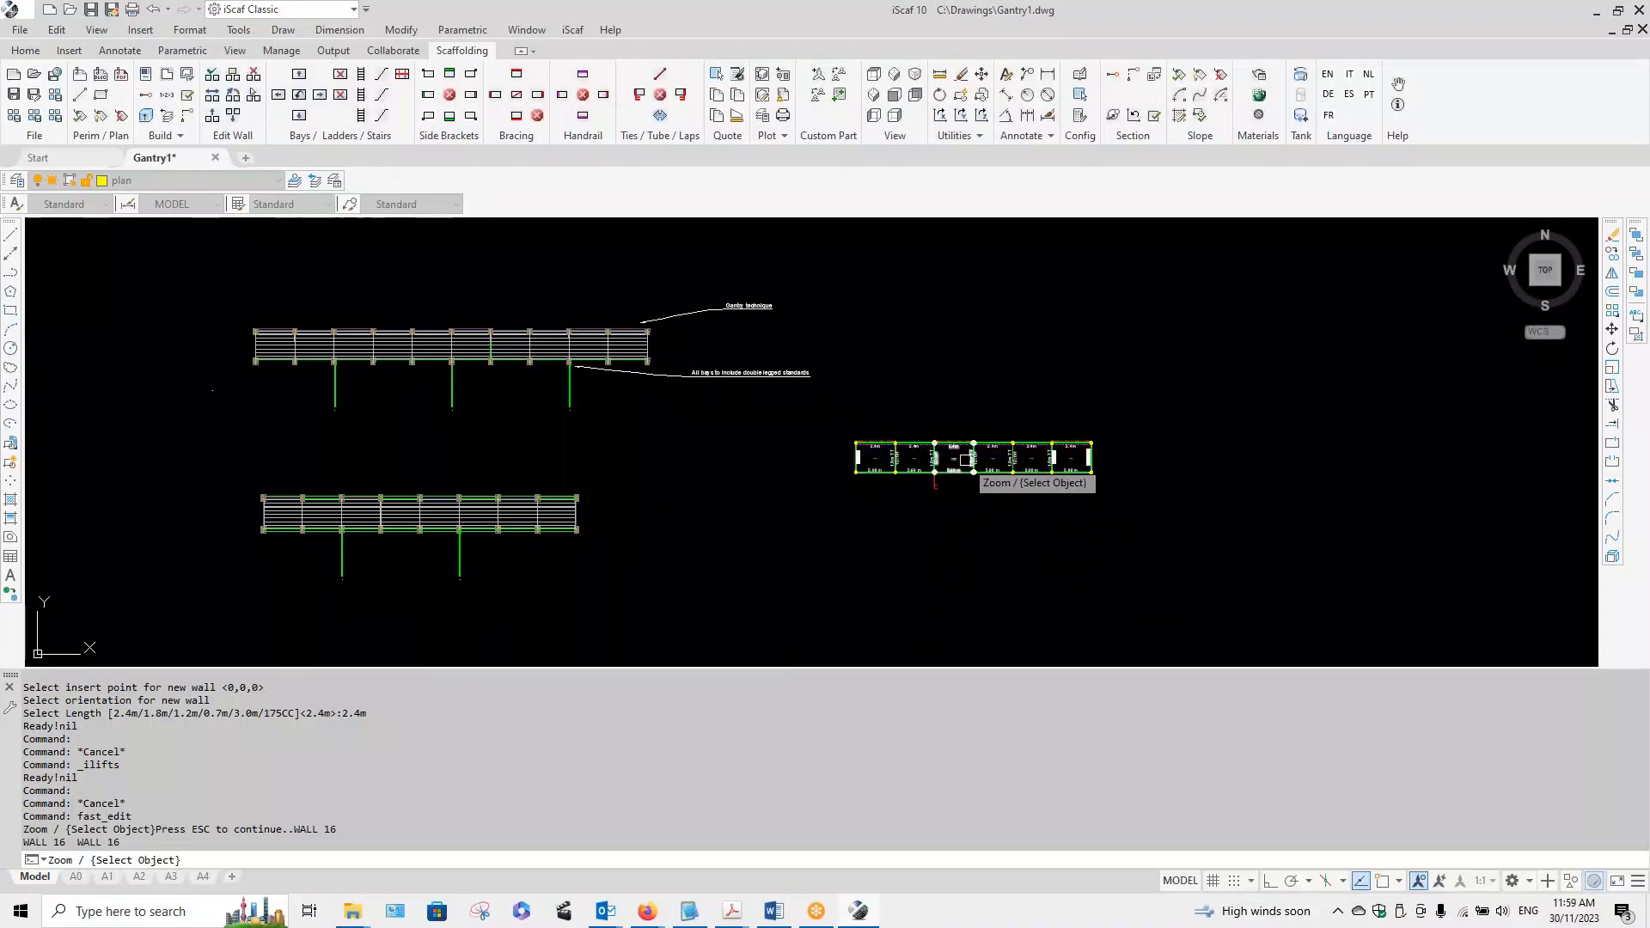
# Step: Set bay height labels on all bays with Bay Labeling and check them on the six-bay wall
pyautogui.click(913, 466)
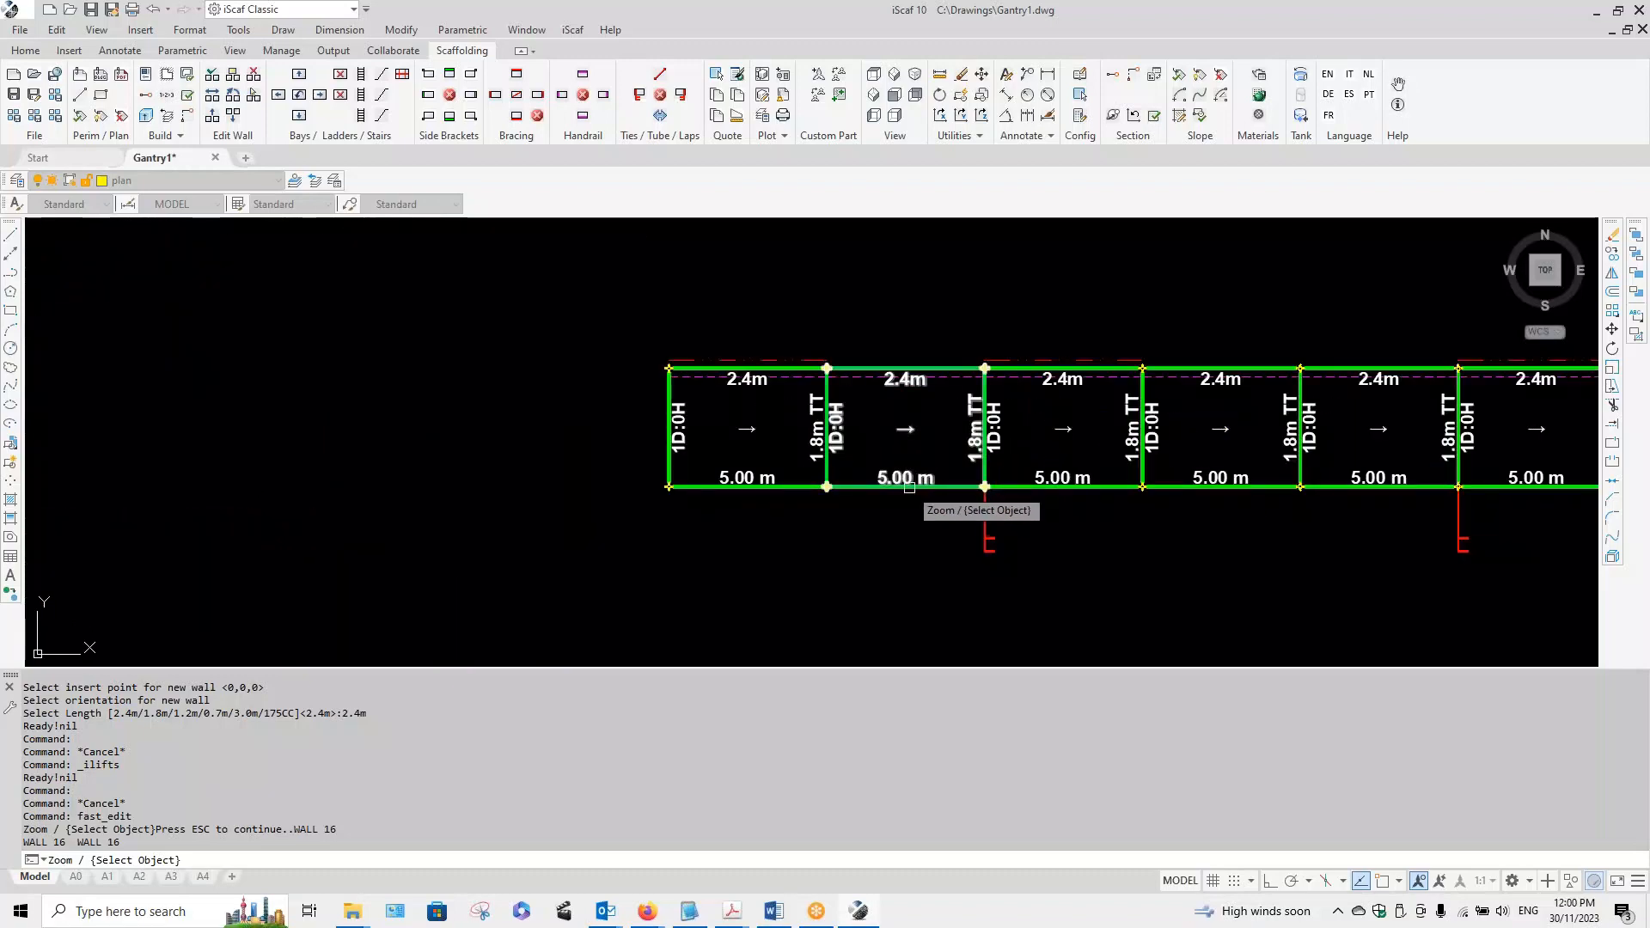
pyautogui.scroll(-2, 909, 488)
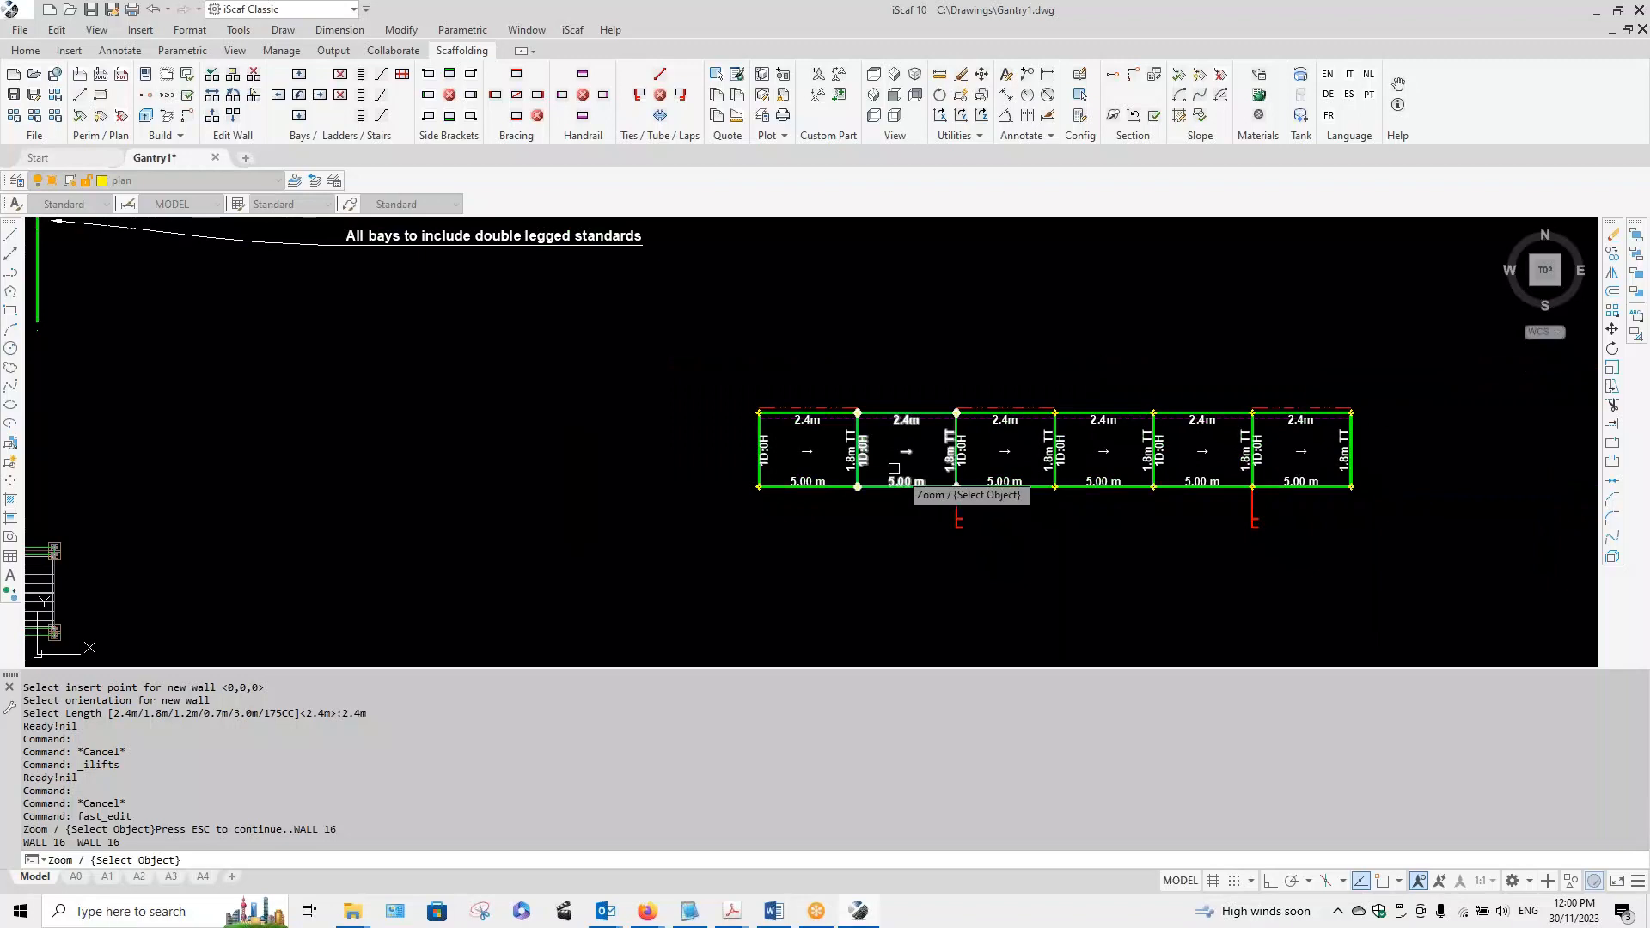
pyautogui.click(169, 105)
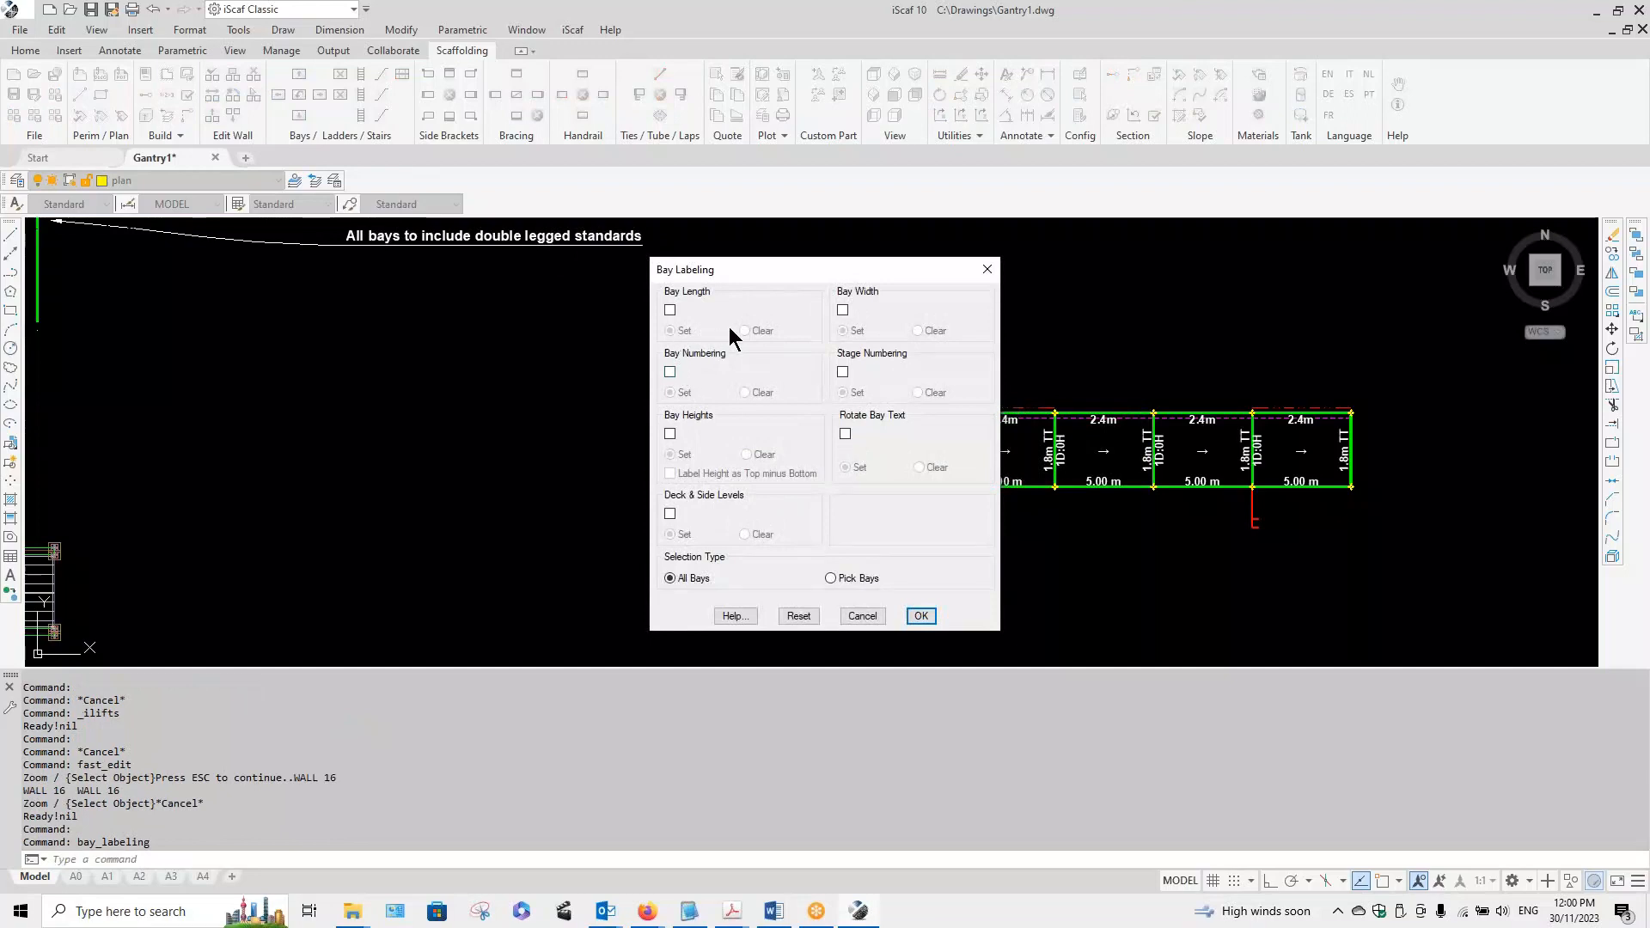
pyautogui.click(670, 435)
pyautogui.click(920, 615)
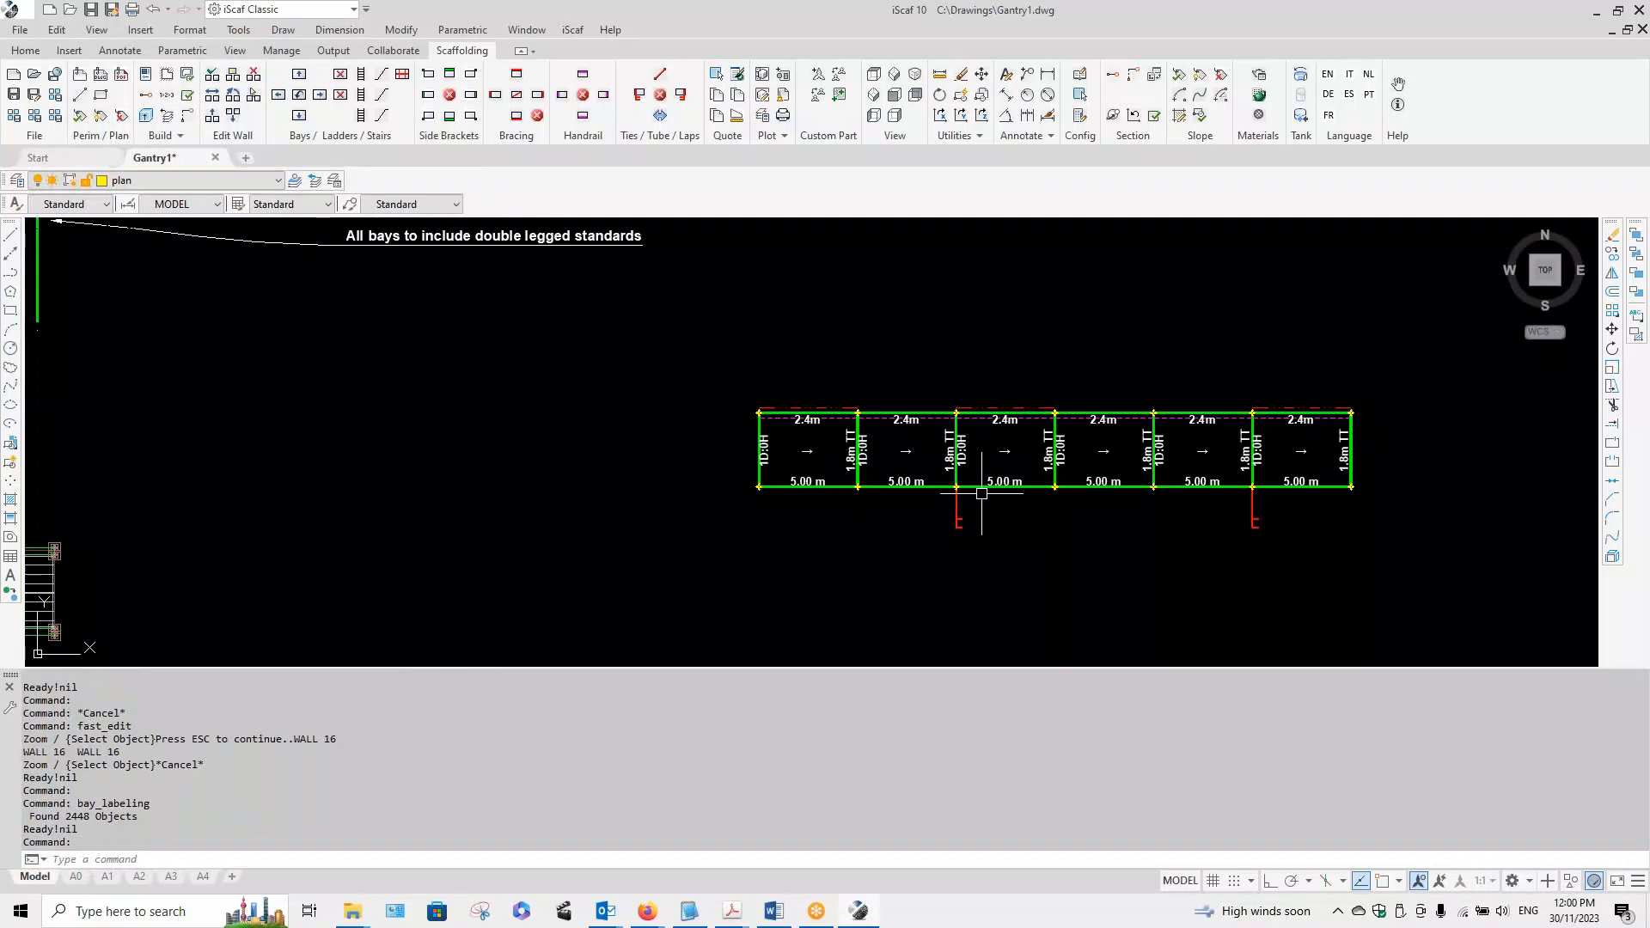
pyautogui.click(832, 486)
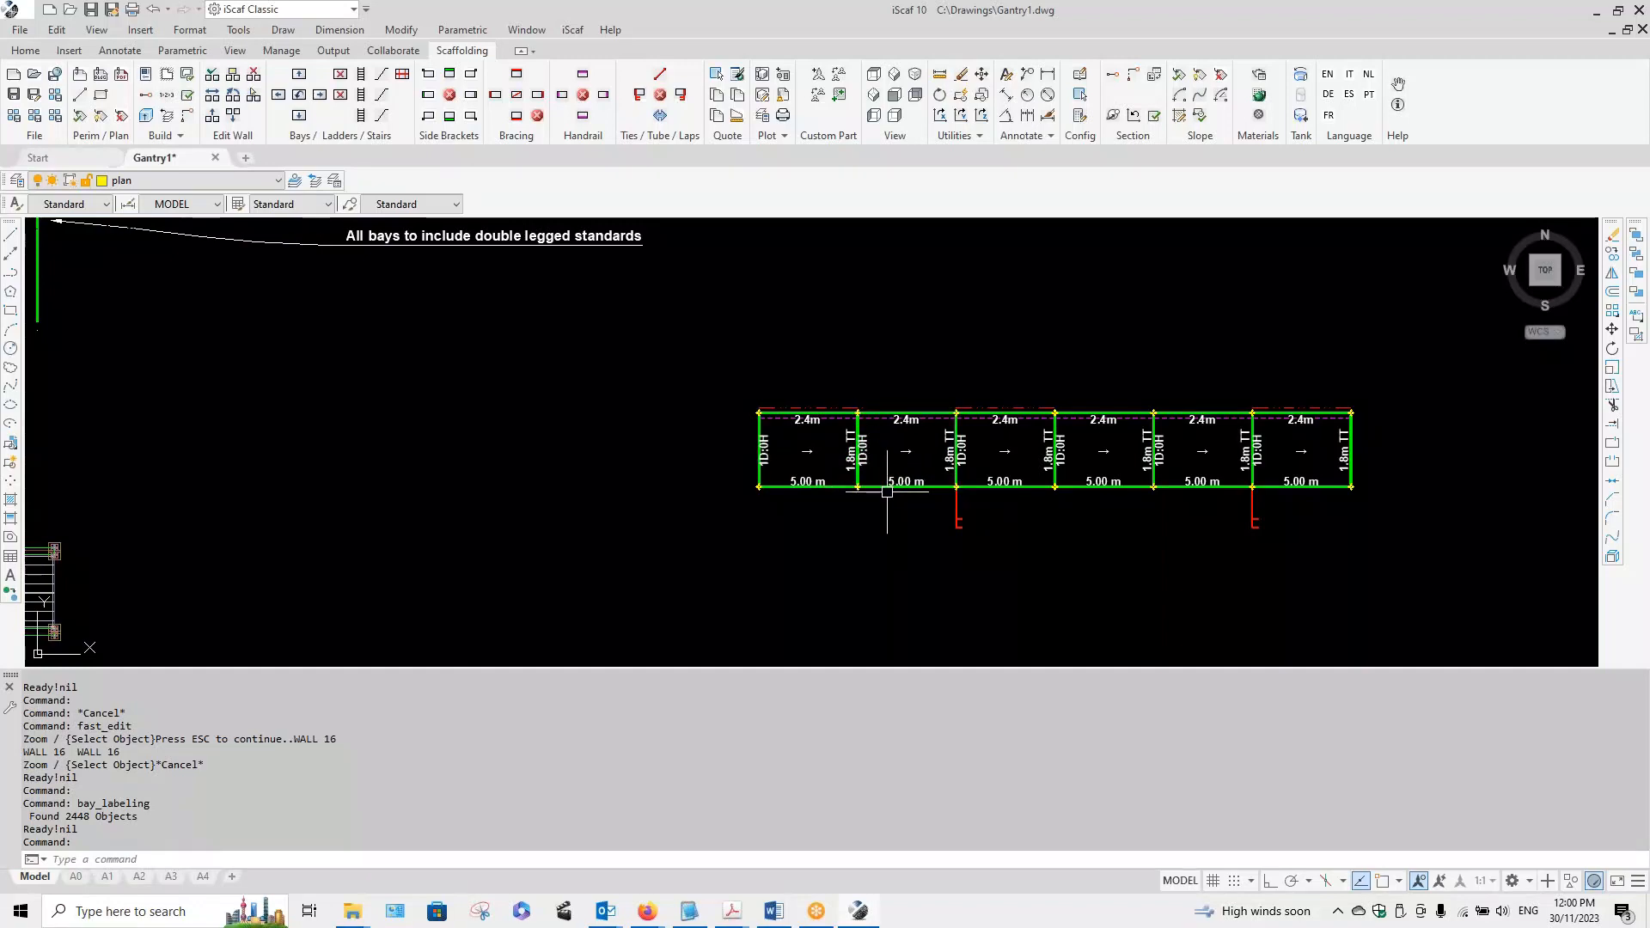
pyautogui.scroll(-2, 887, 491)
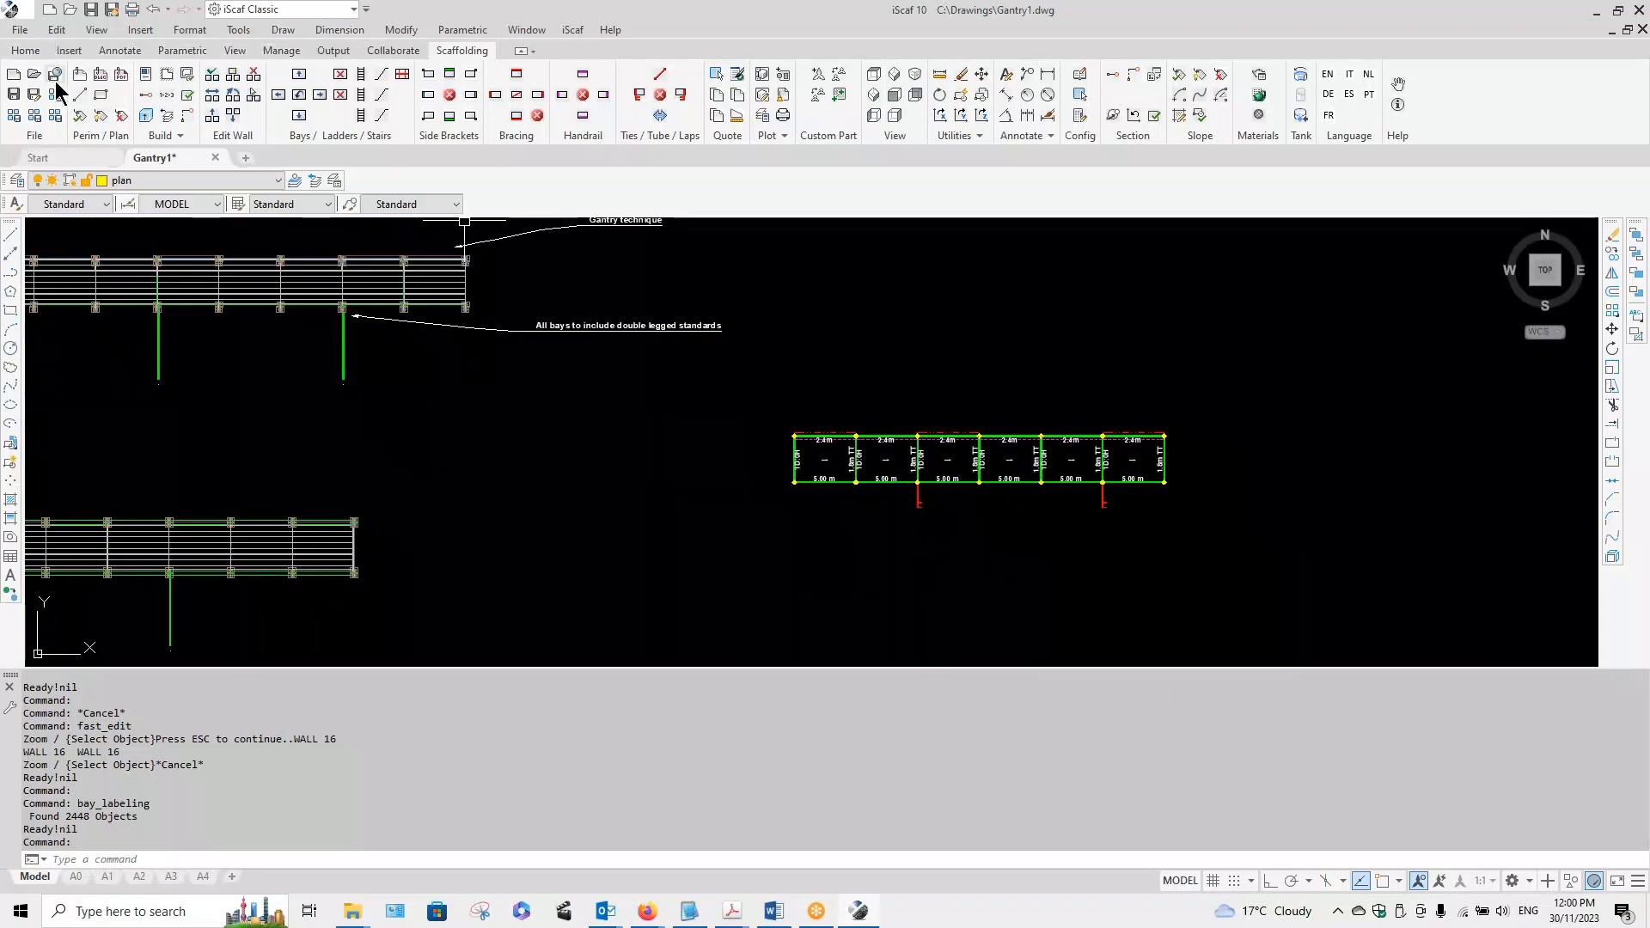
# Step: Save the drawing as its 3D version and build only the six-bay wall in 3D, without a plan backup or sheet block
pyautogui.click(36, 122)
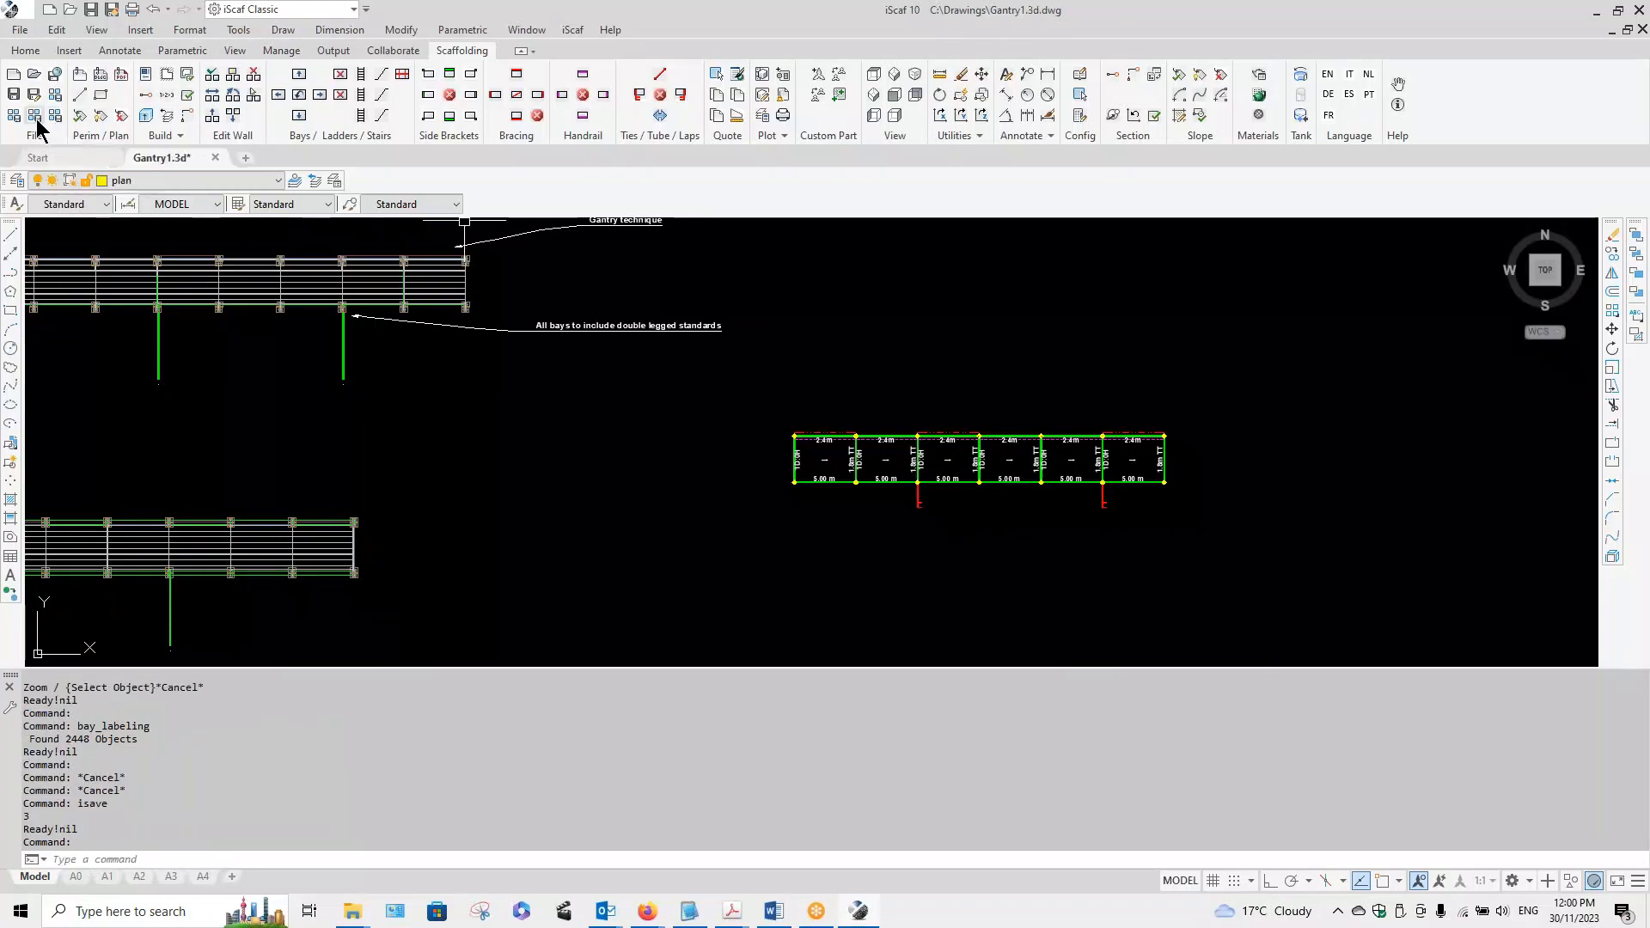
pyautogui.click(146, 115)
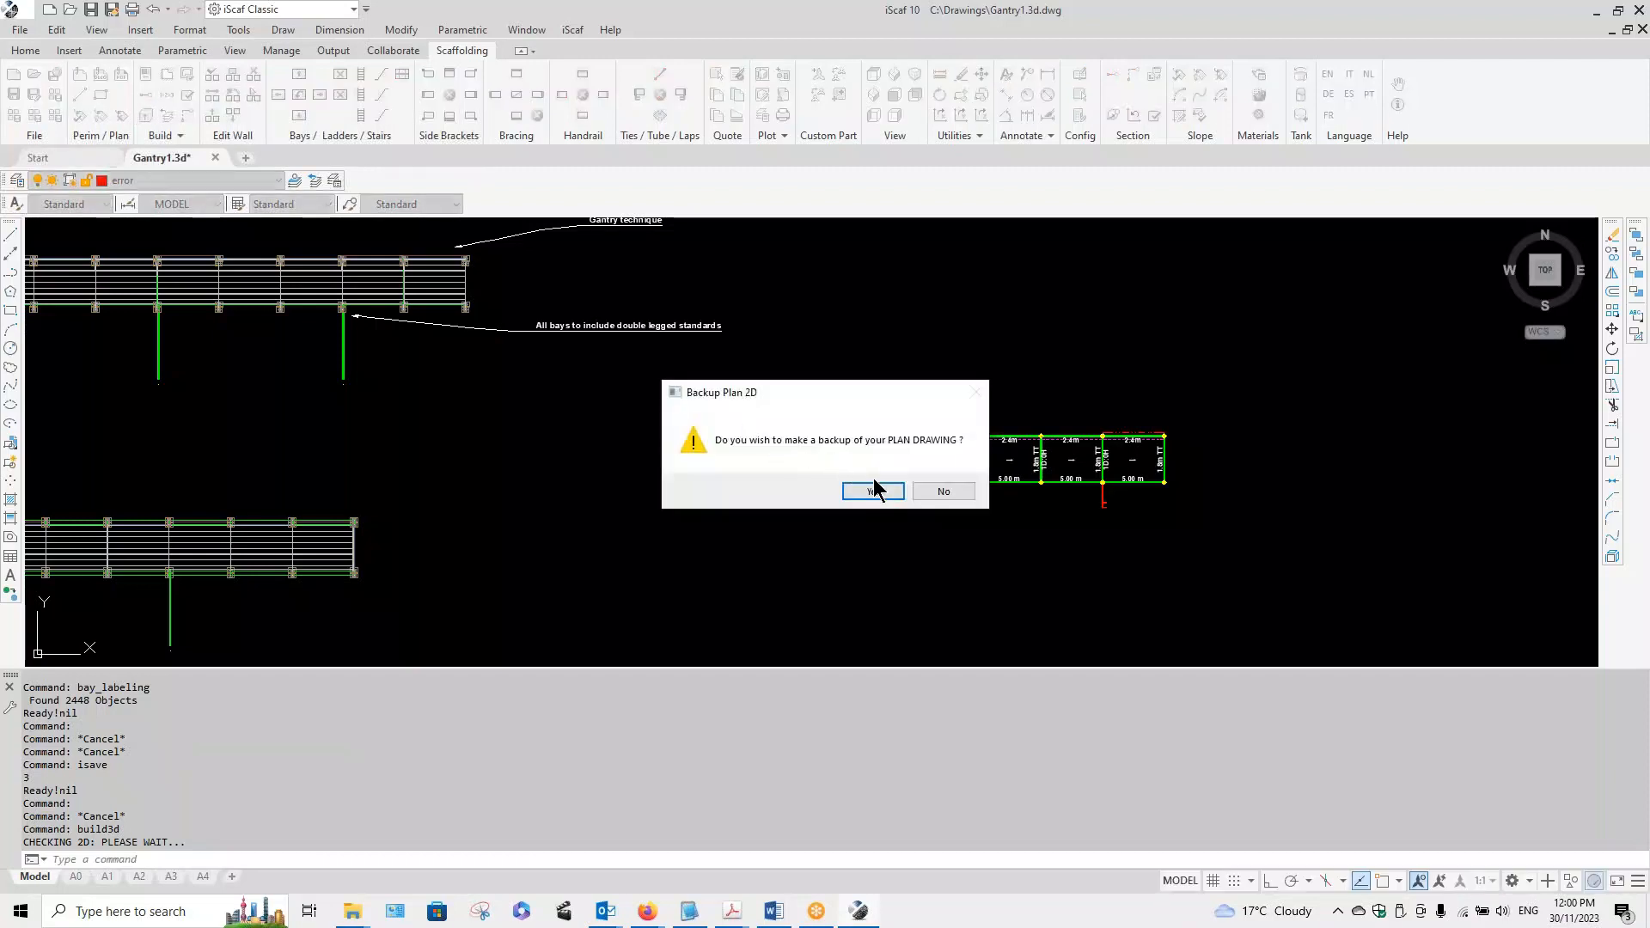
pyautogui.click(925, 487)
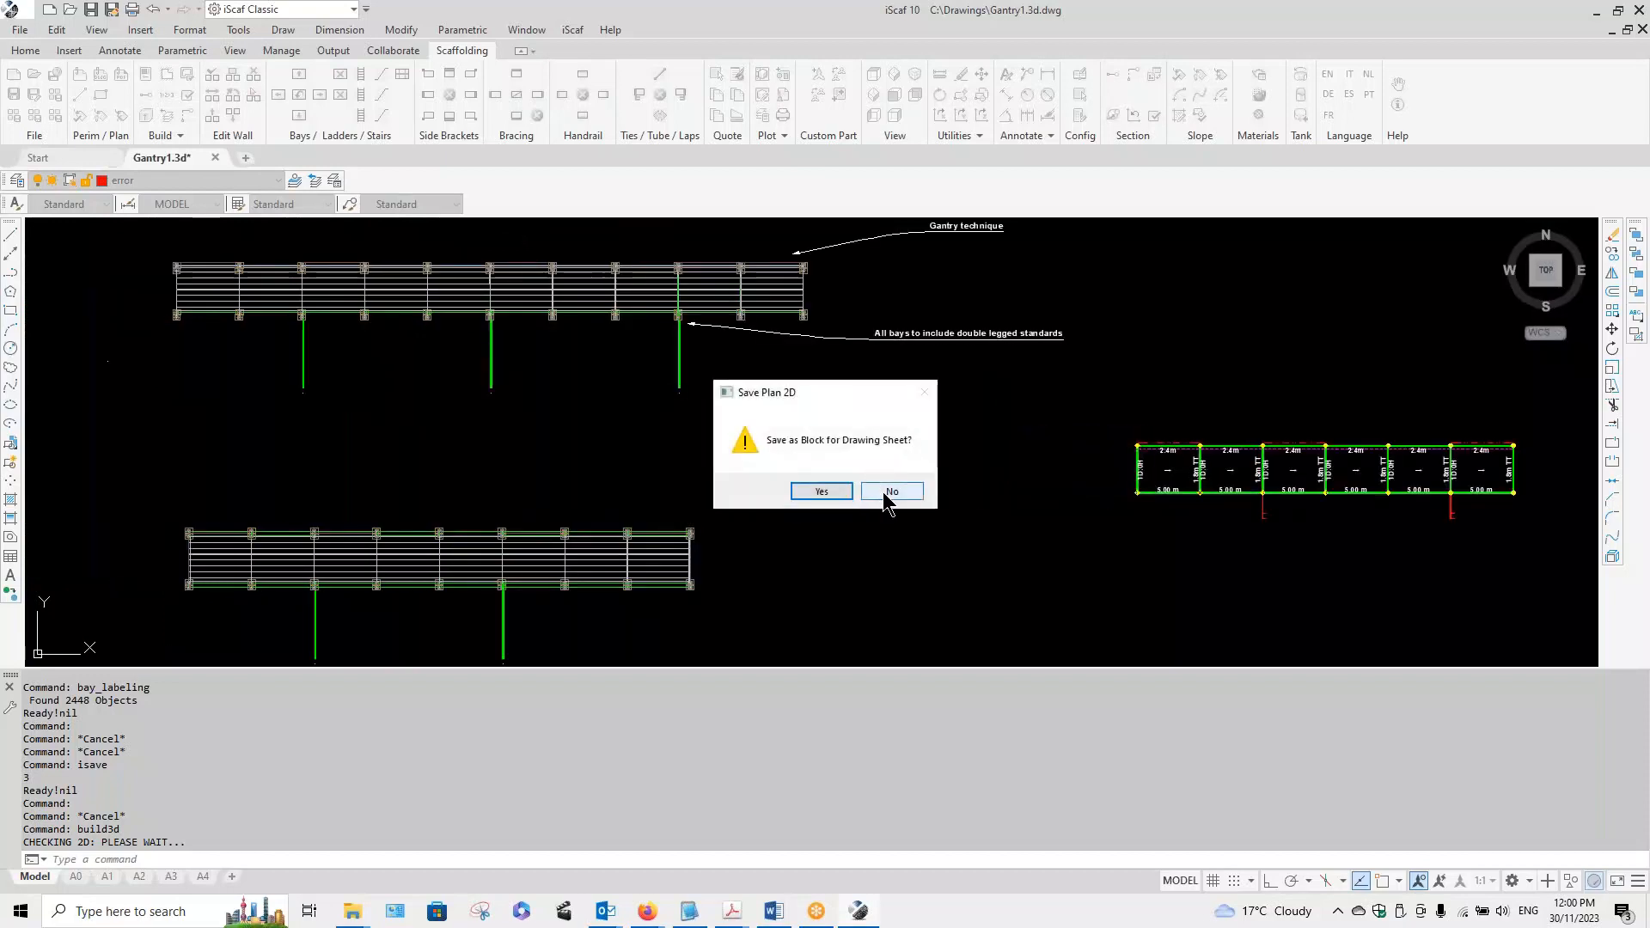
pyautogui.click(884, 490)
pyautogui.click(737, 397)
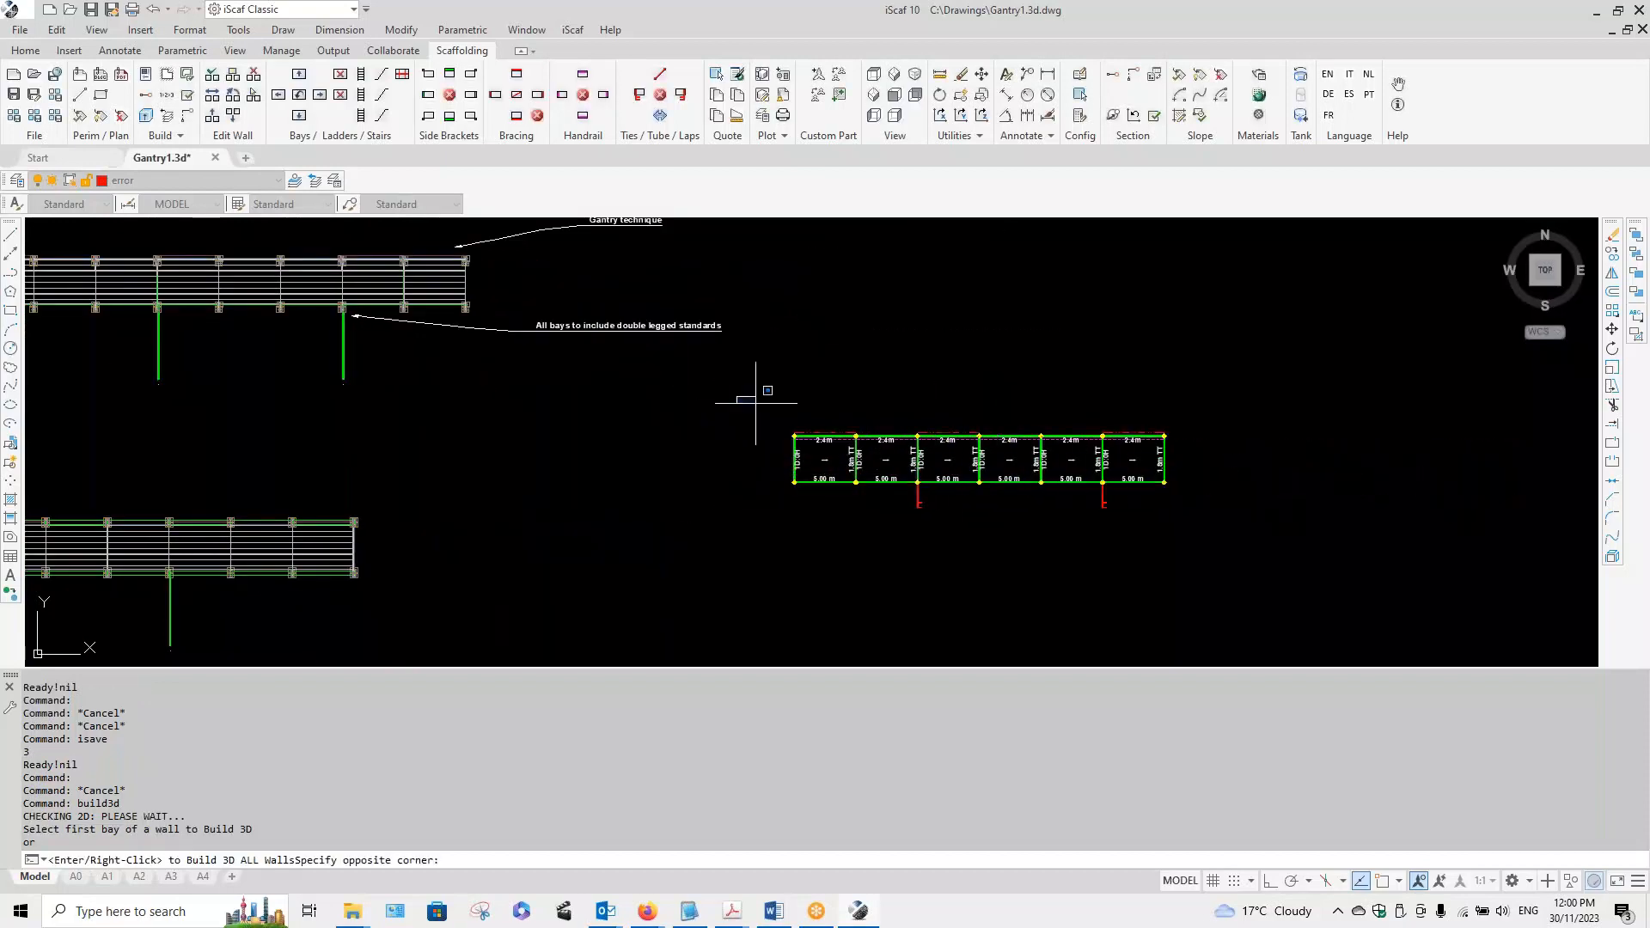
pyautogui.click(1229, 555)
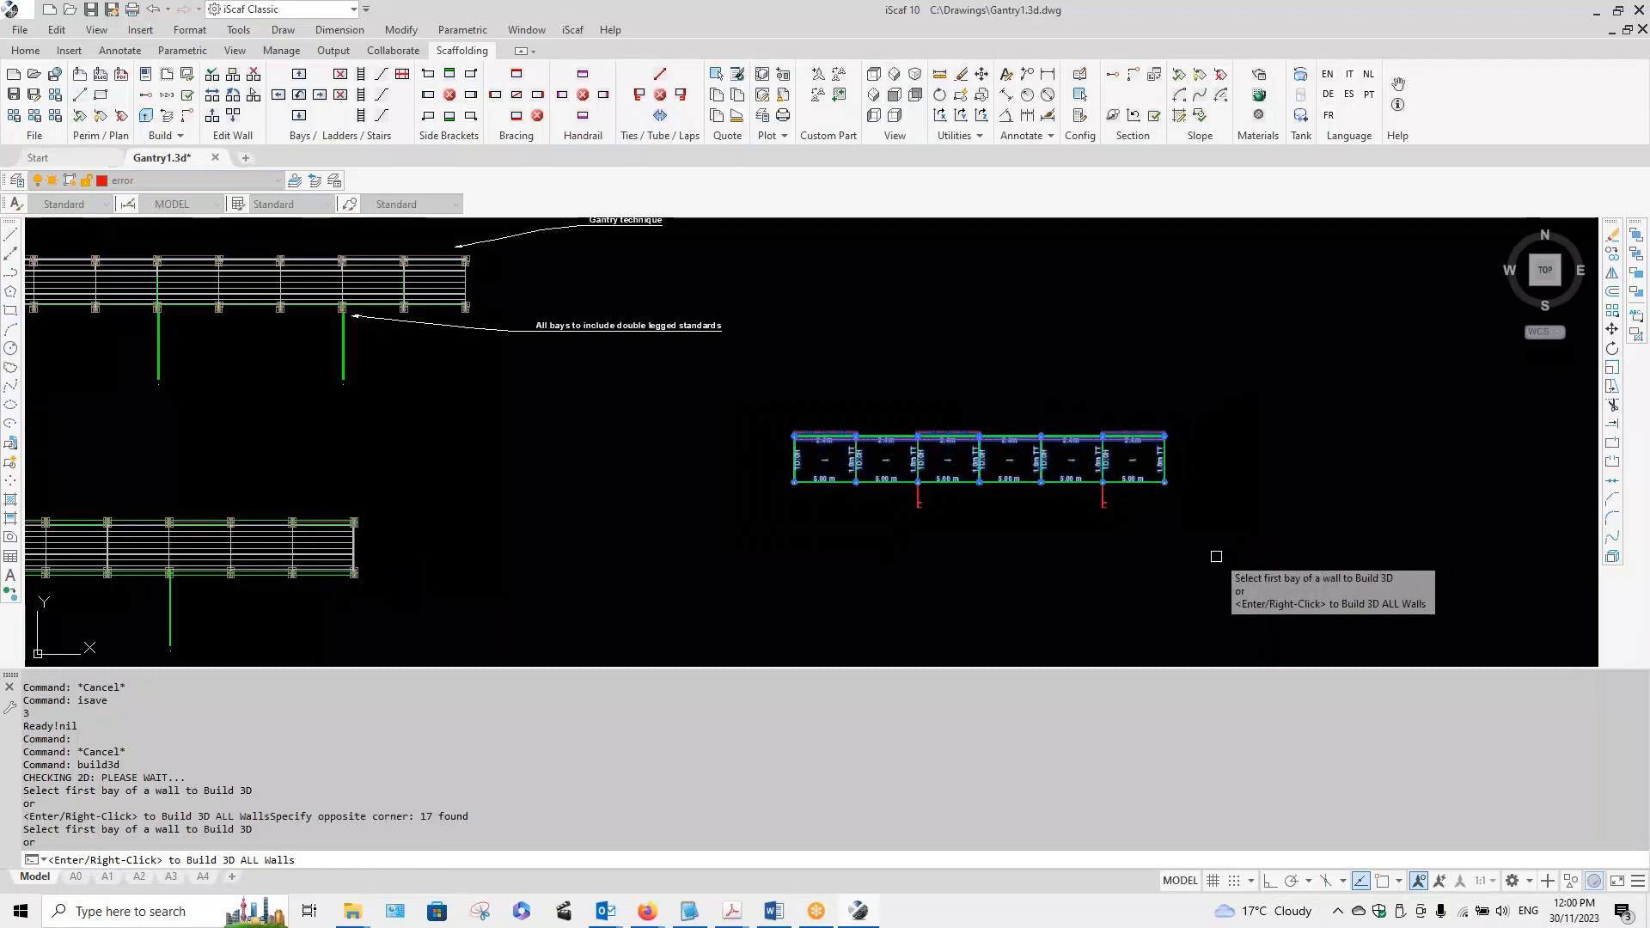
pyautogui.rightClick(1213, 557)
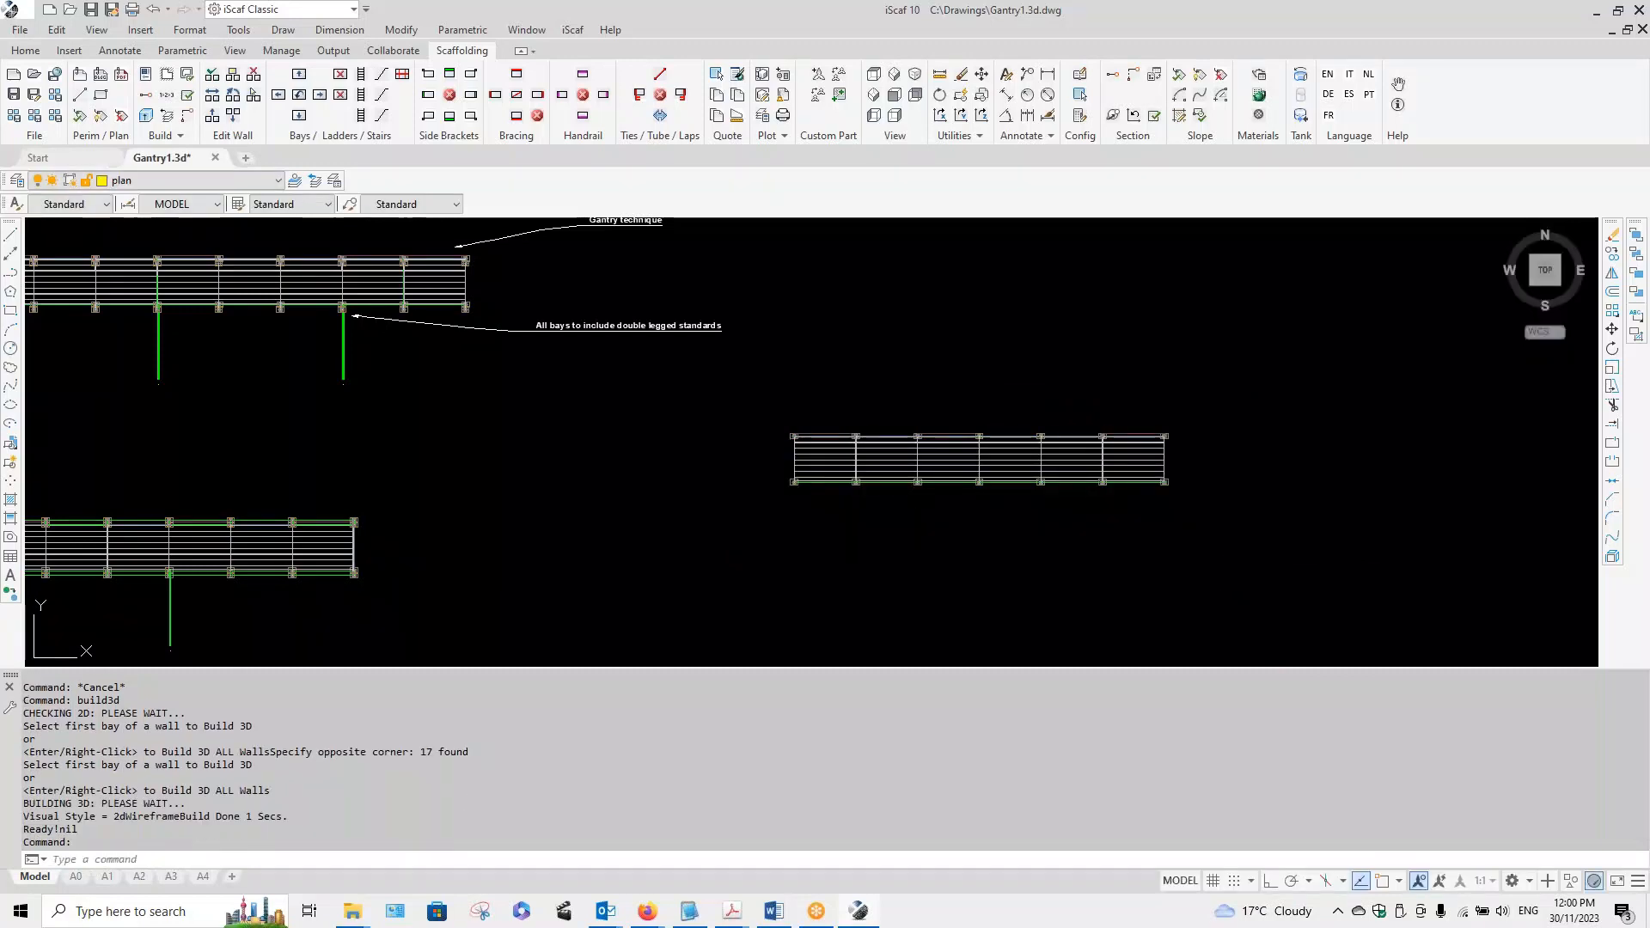
# Step: Inspect the built six-bay gantry in a 3D view and return to the plan view with DP
pyautogui.keyDown('shift'); pyautogui.moveTo(1276, 619); pyautogui.dragTo(1274, 449, button='middle'); pyautogui.keyUp('shift')
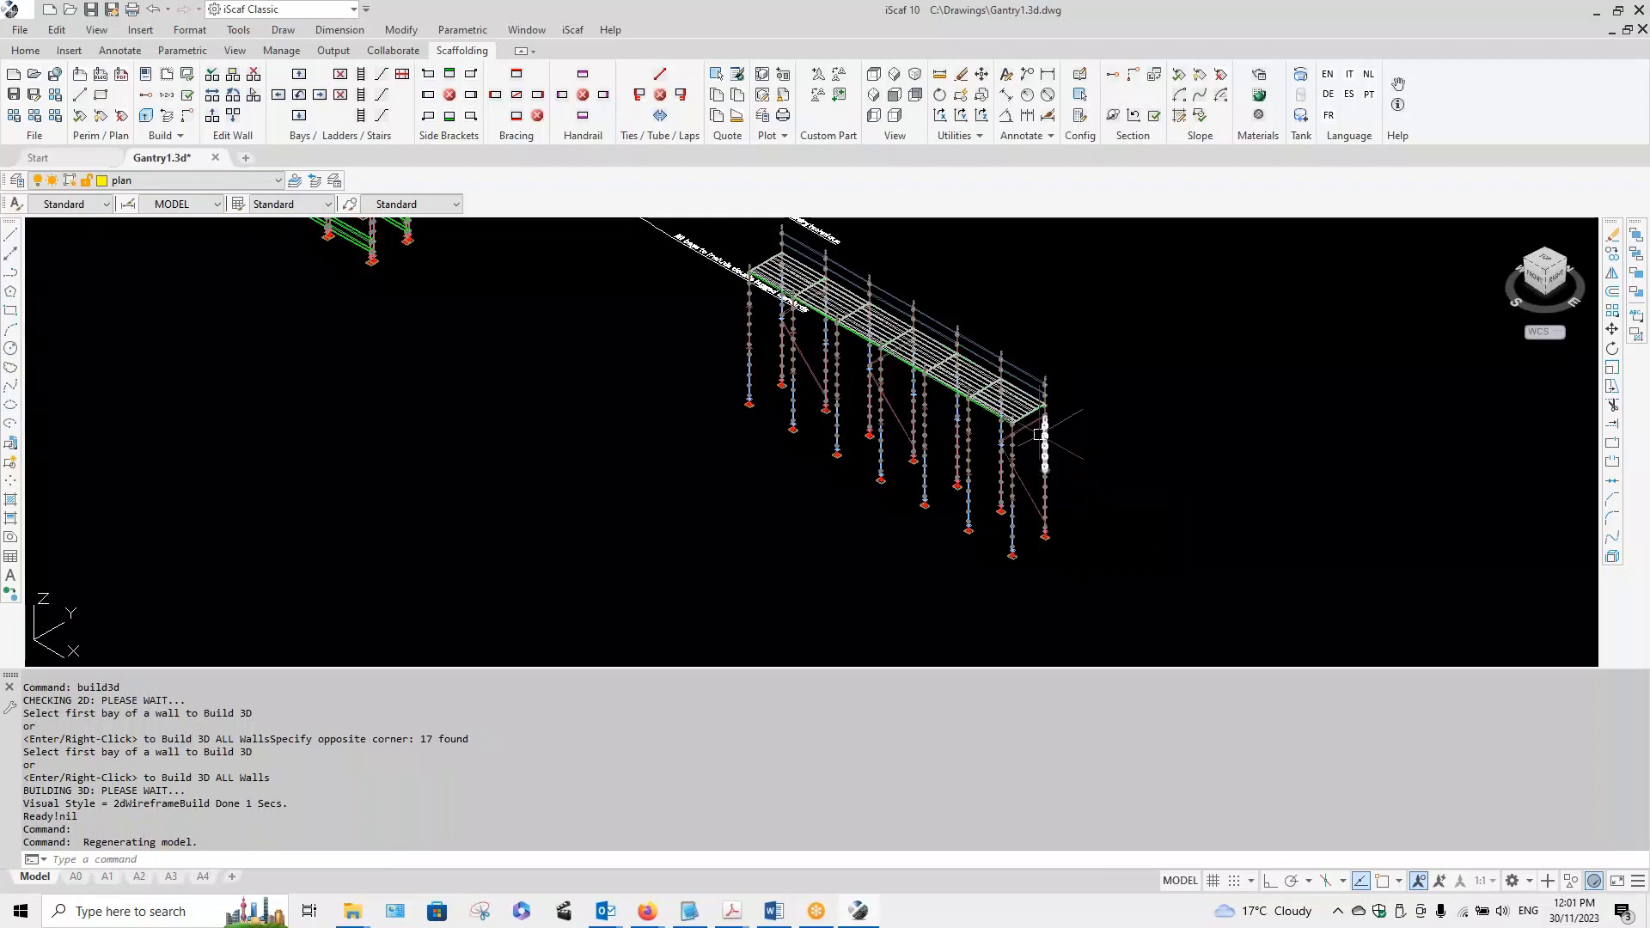
pyautogui.moveTo(1038, 434)
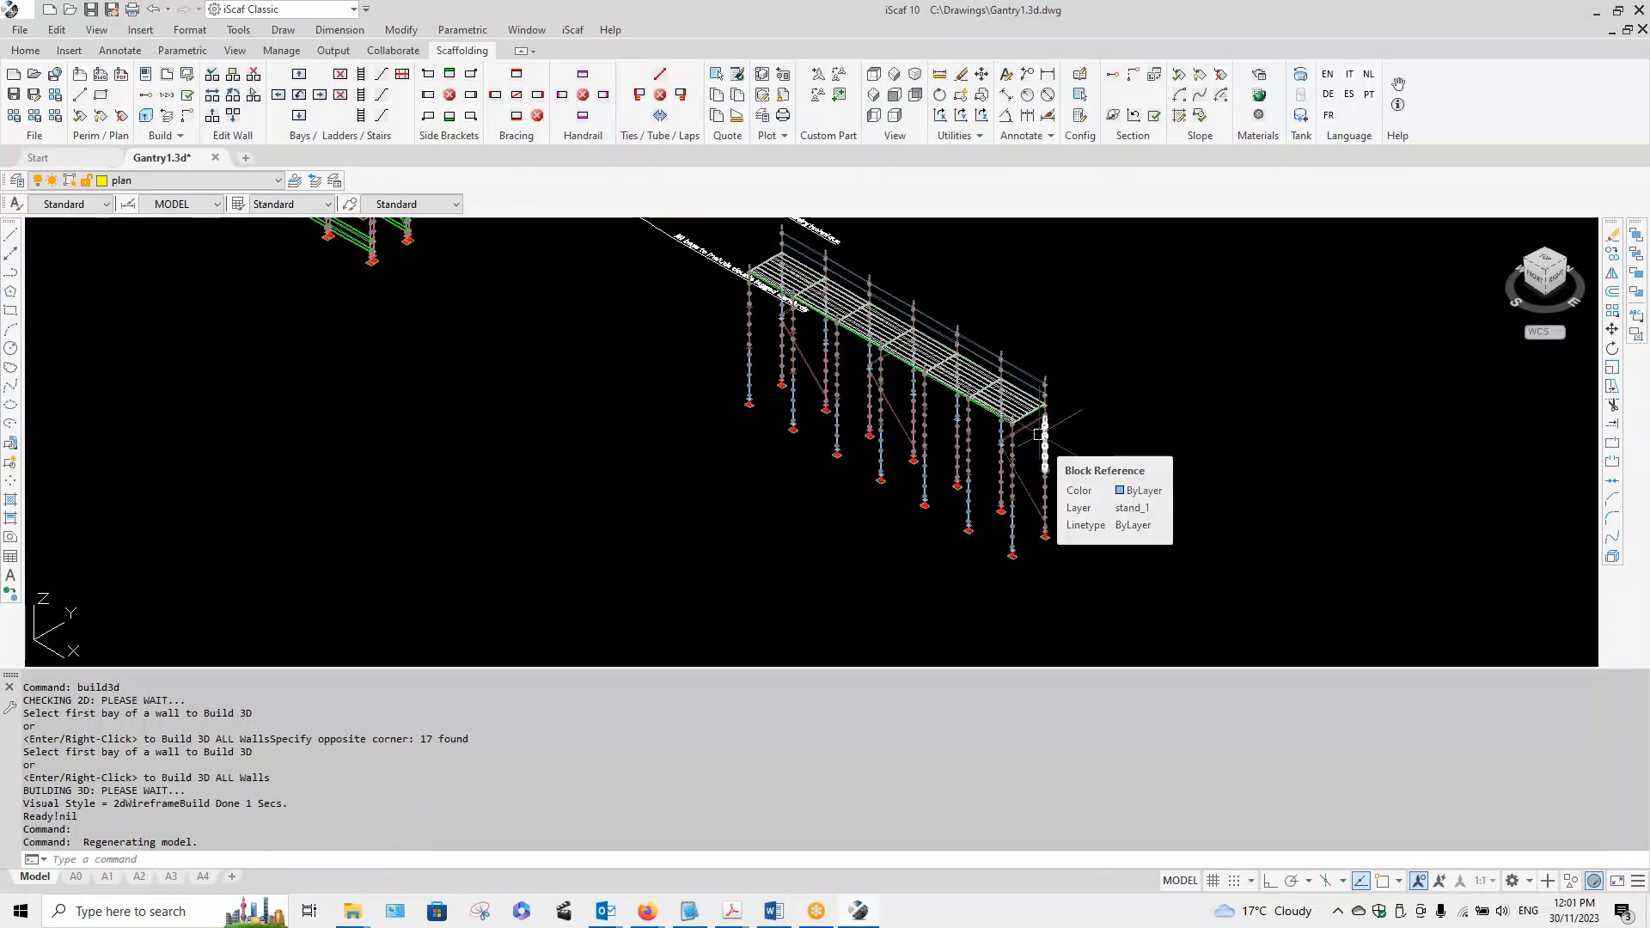
pyautogui.scroll(3, 1039, 429)
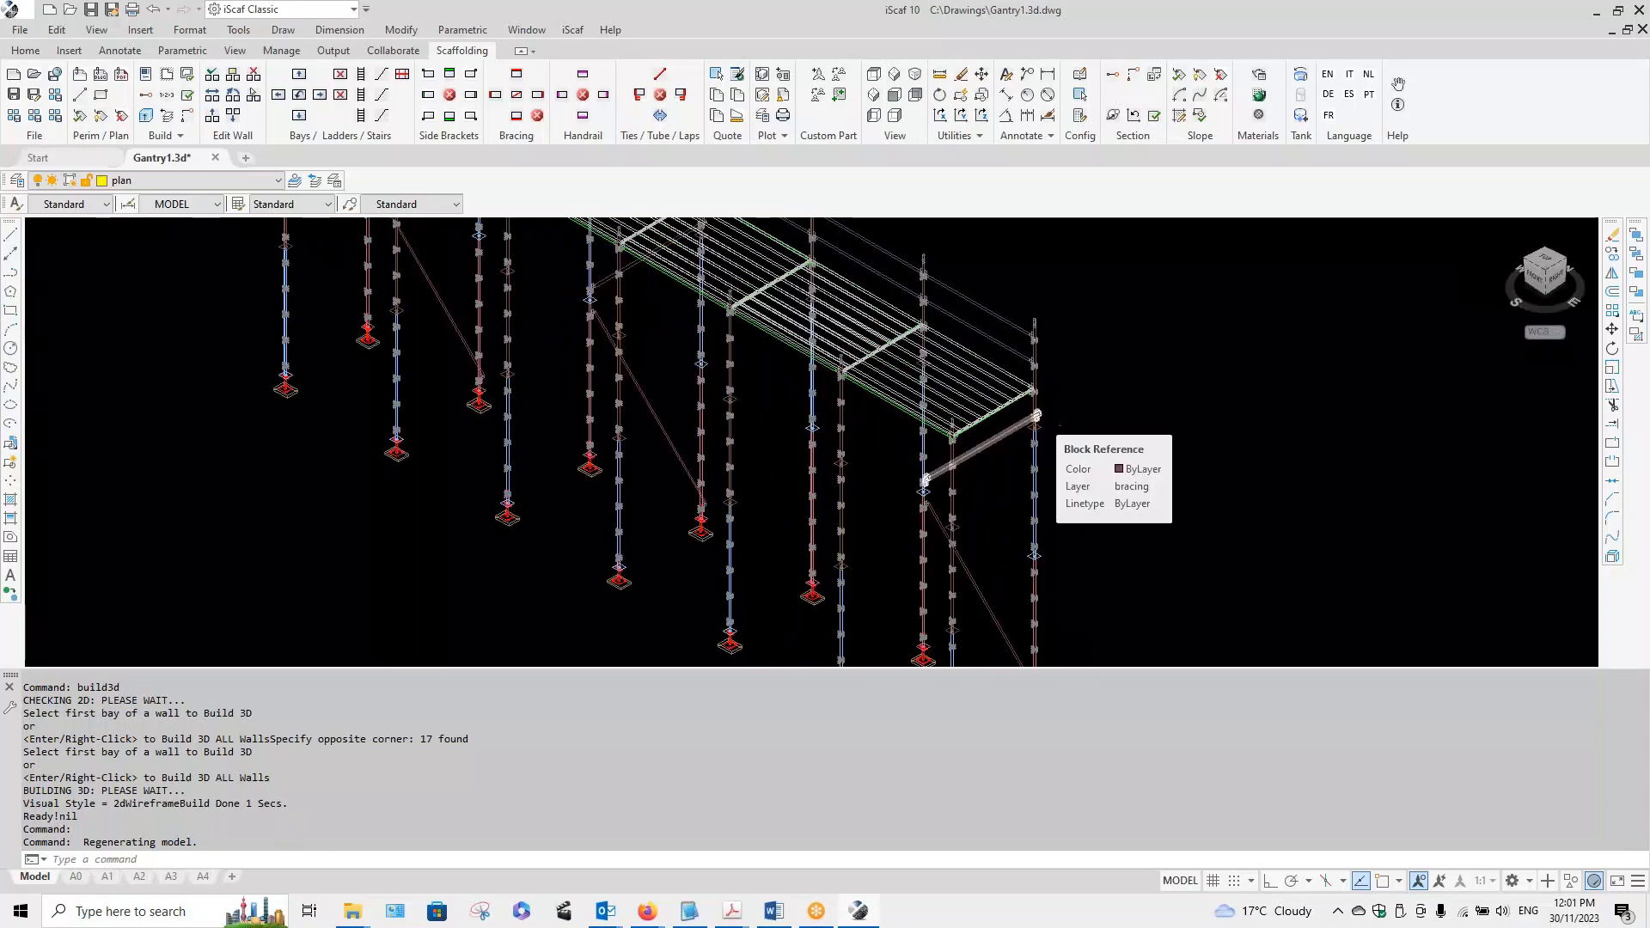
pyautogui.scroll(-4, 1037, 414)
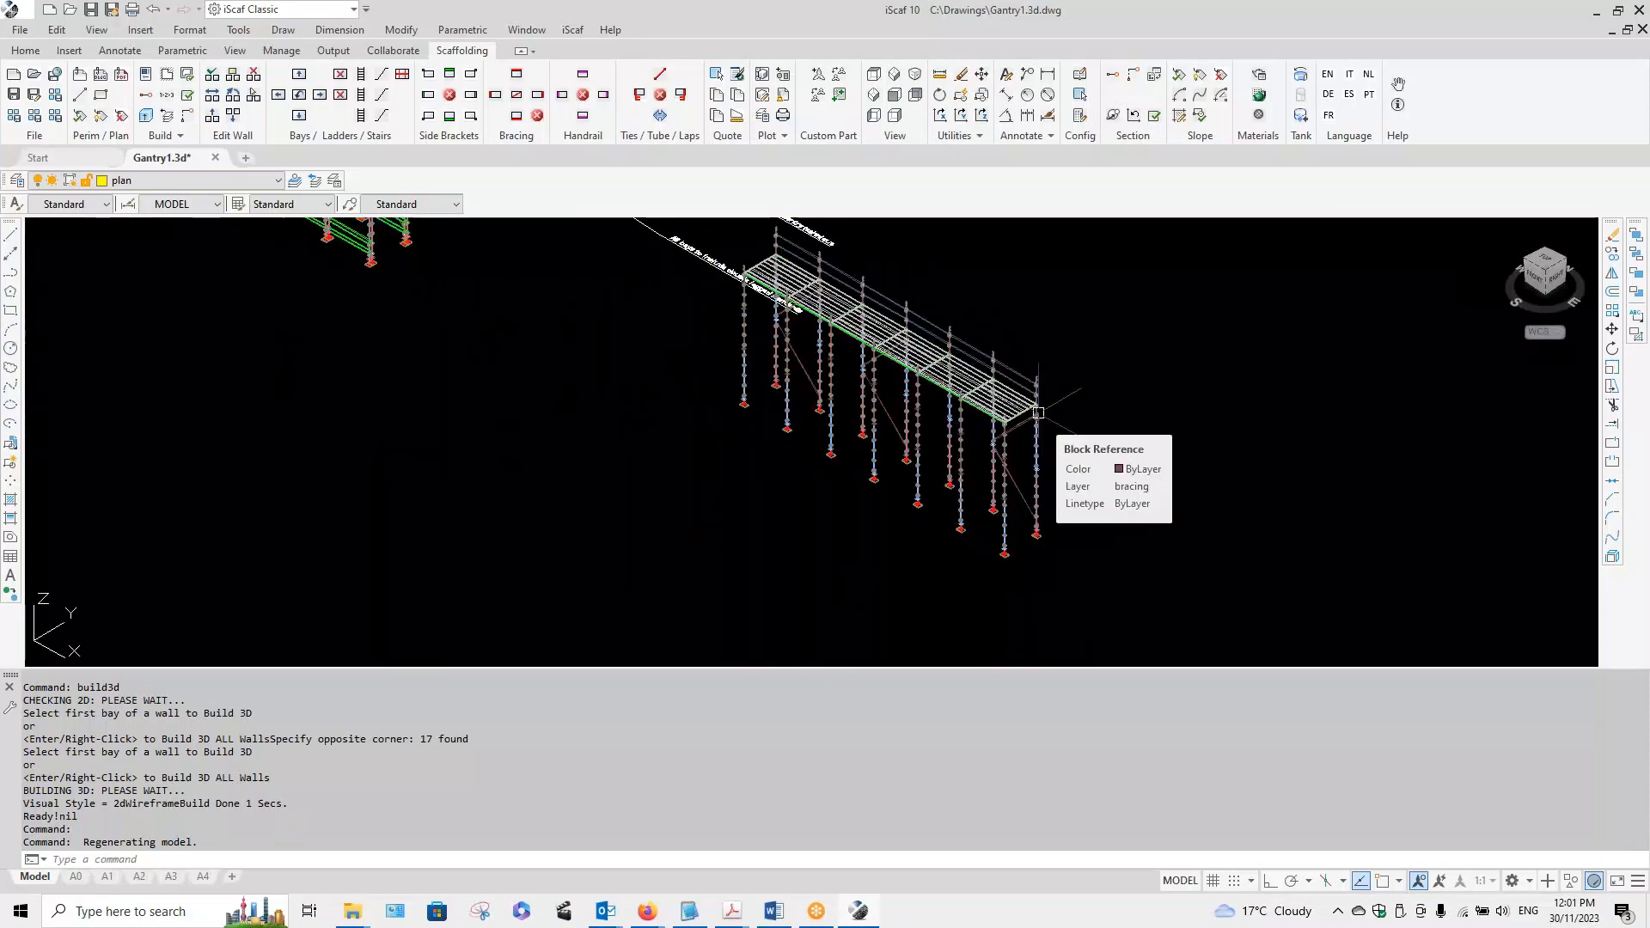
pyautogui.write('dp')
pyautogui.press('Return')
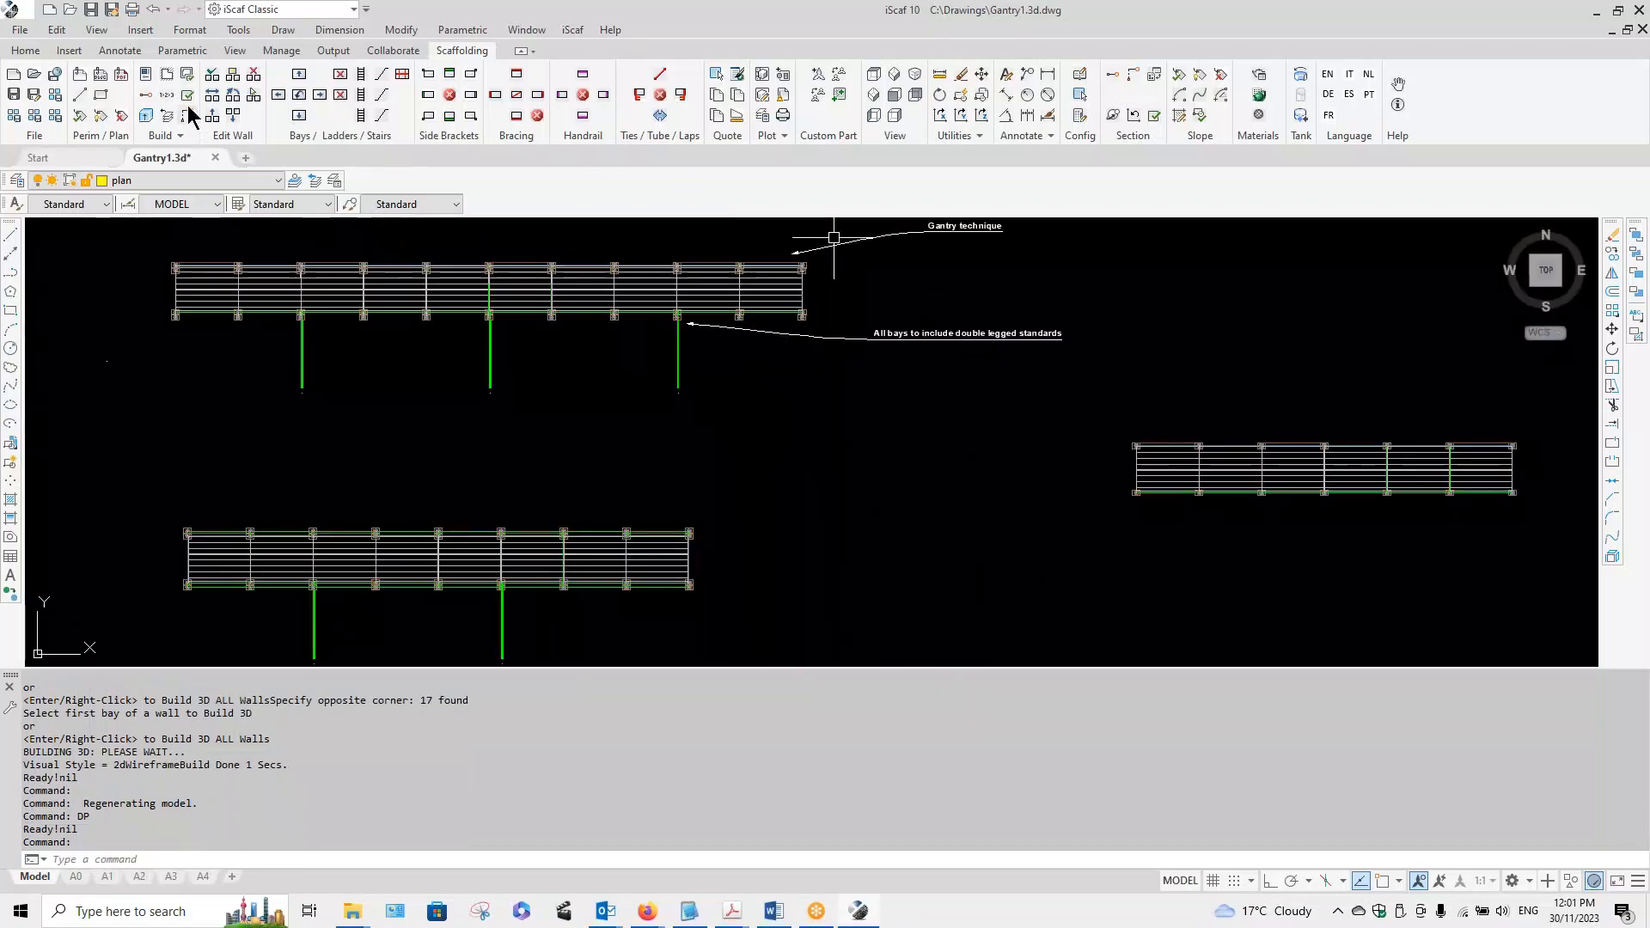
# Step: Undo the view changes and the 3D build of the six-bay wall
pyautogui.click(155, 17)
pyautogui.click(156, 17)
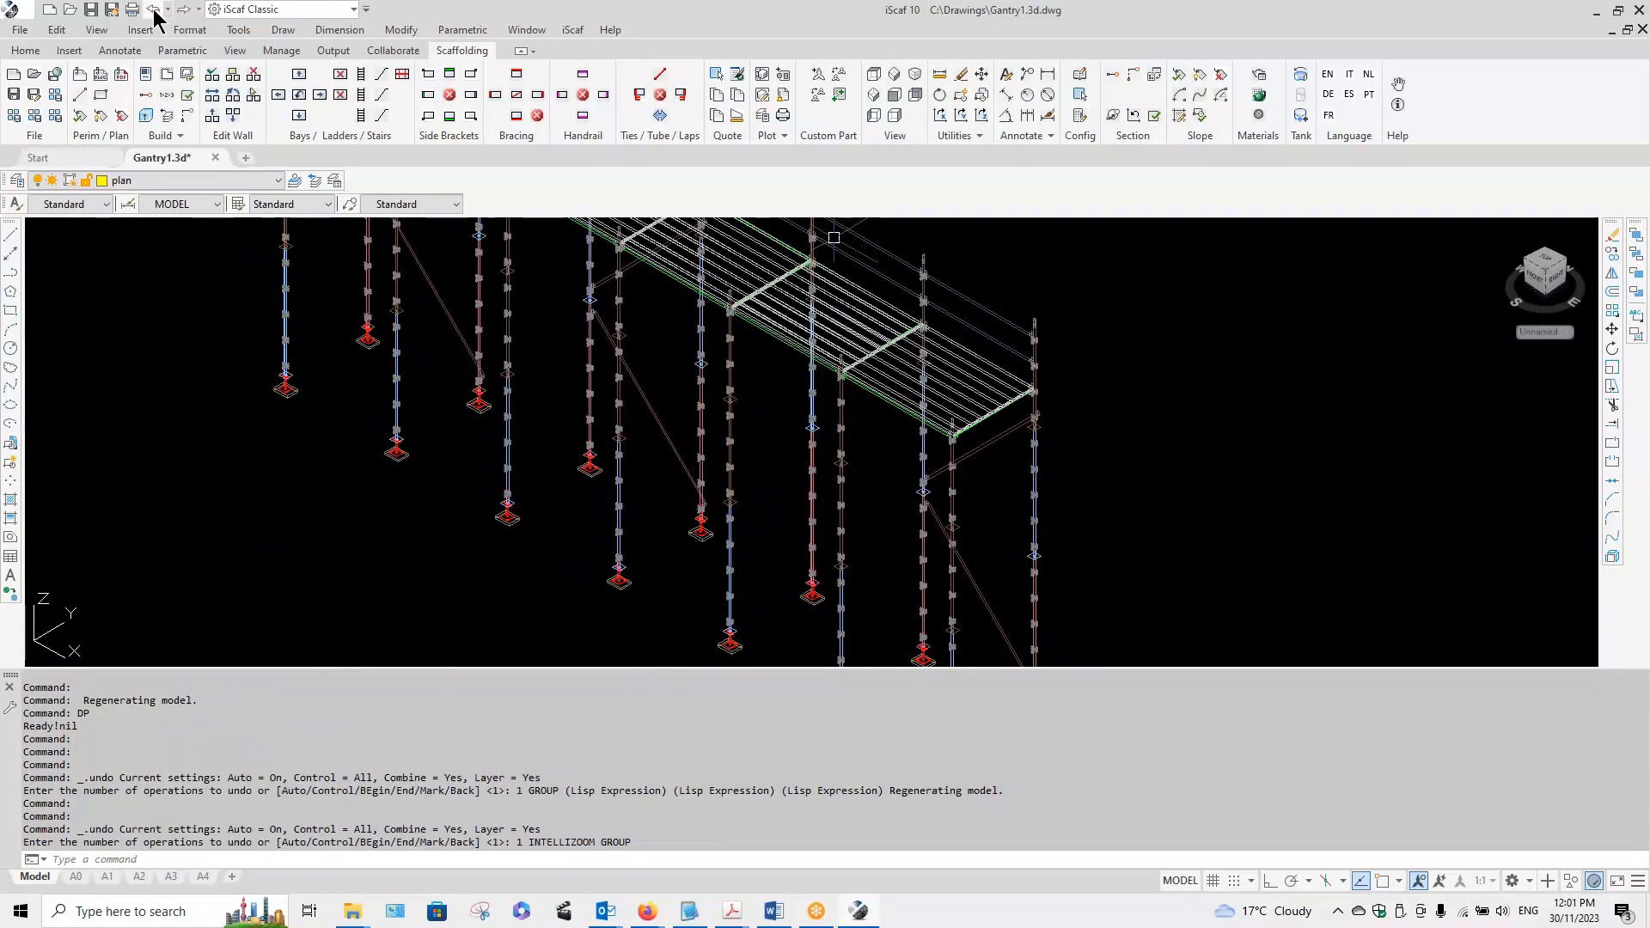
pyautogui.click(156, 17)
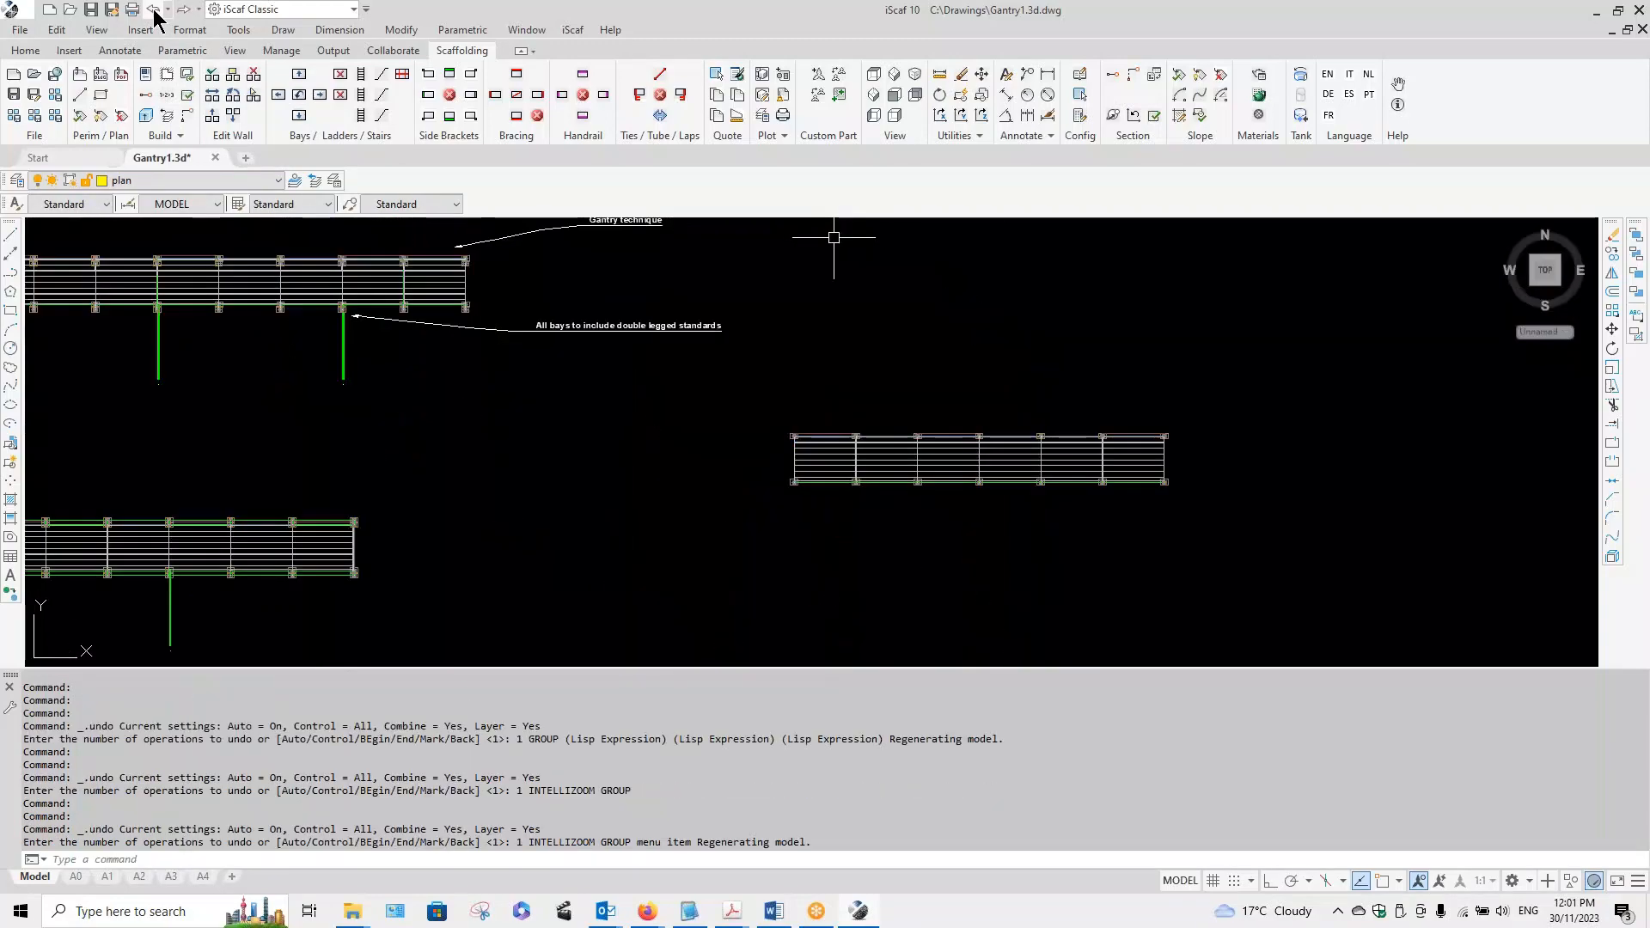
pyautogui.click(156, 17)
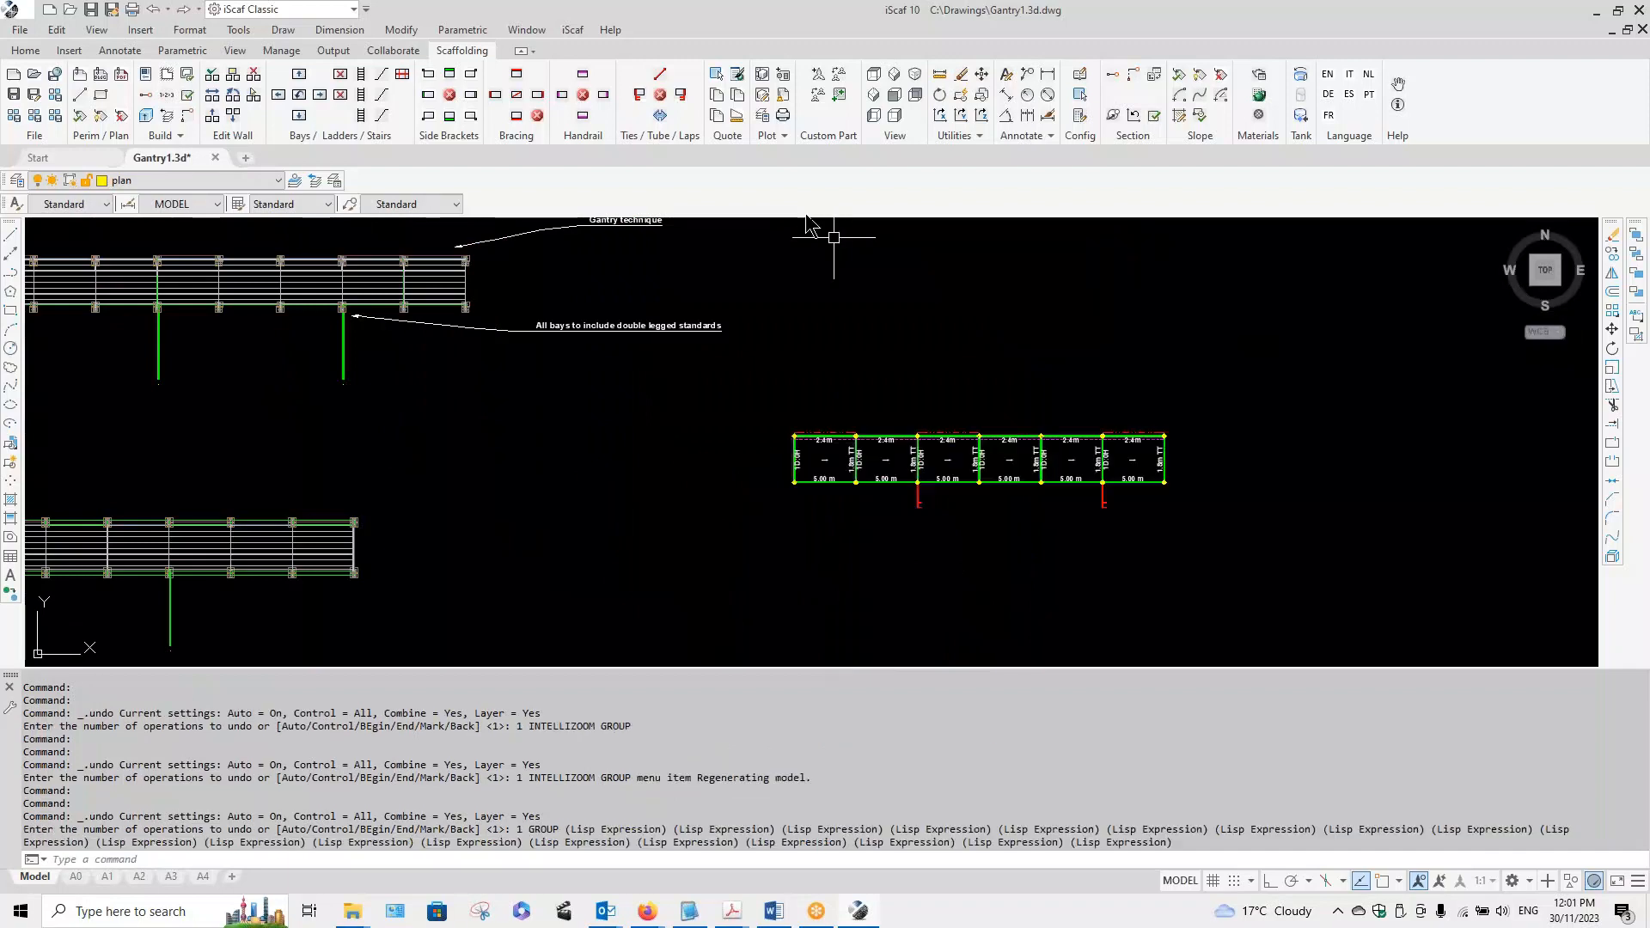
# Step: Review the six-bay wall's details and the Gantry 1 lift definition, cancelling both dialogs
pyautogui.rightClick(1186, 487)
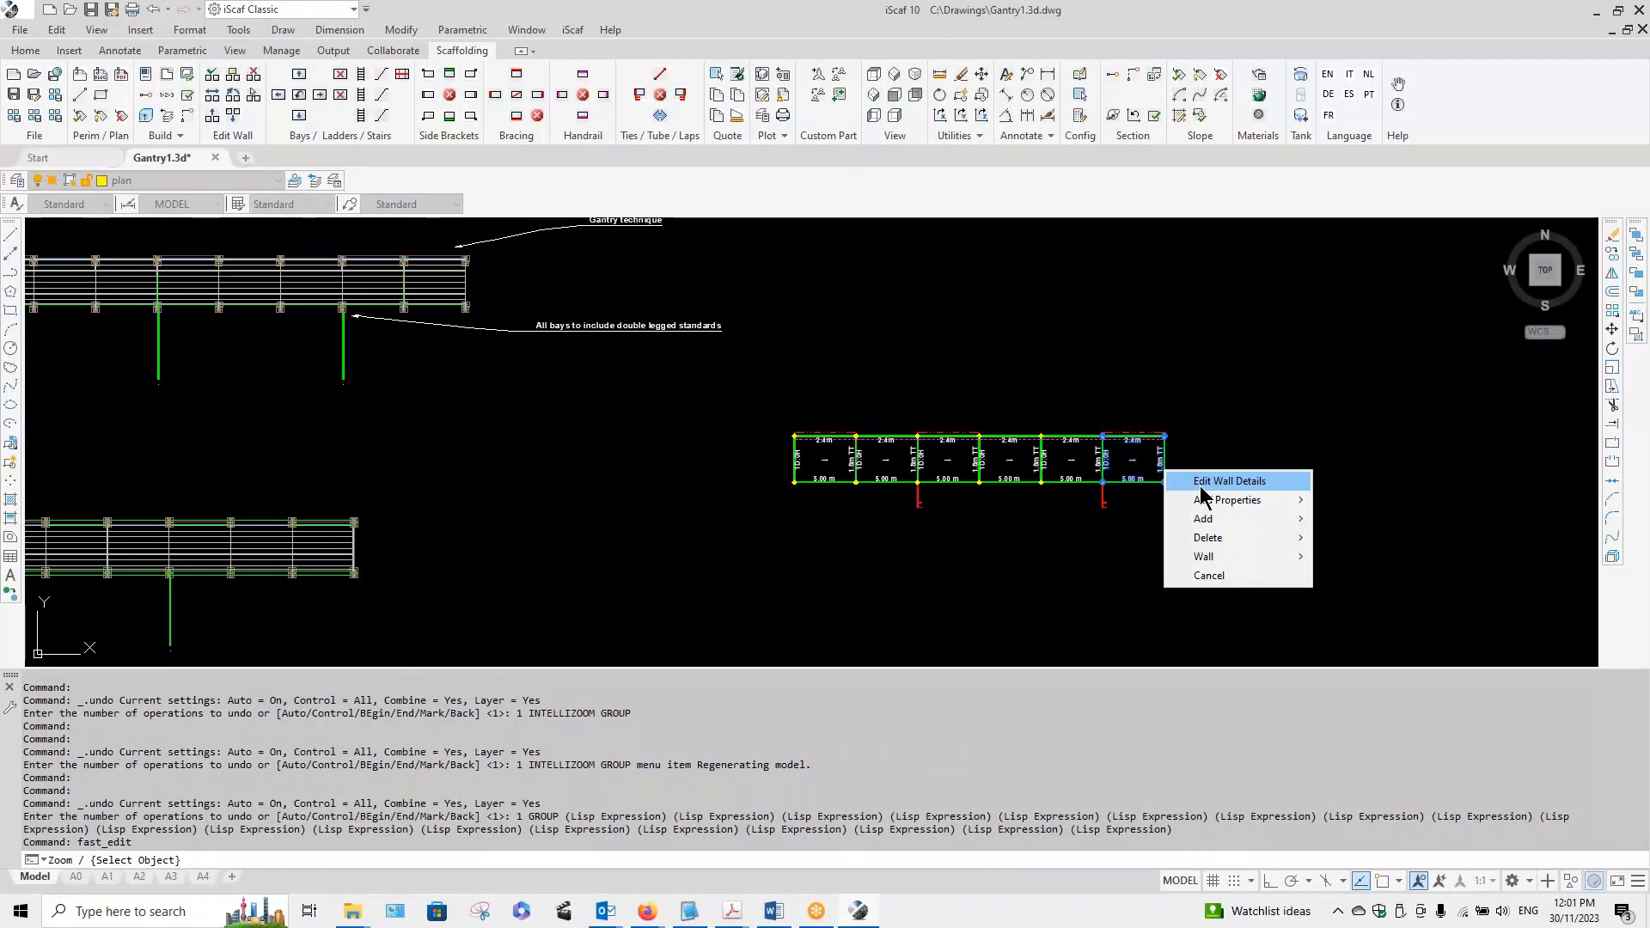
pyautogui.click(1201, 485)
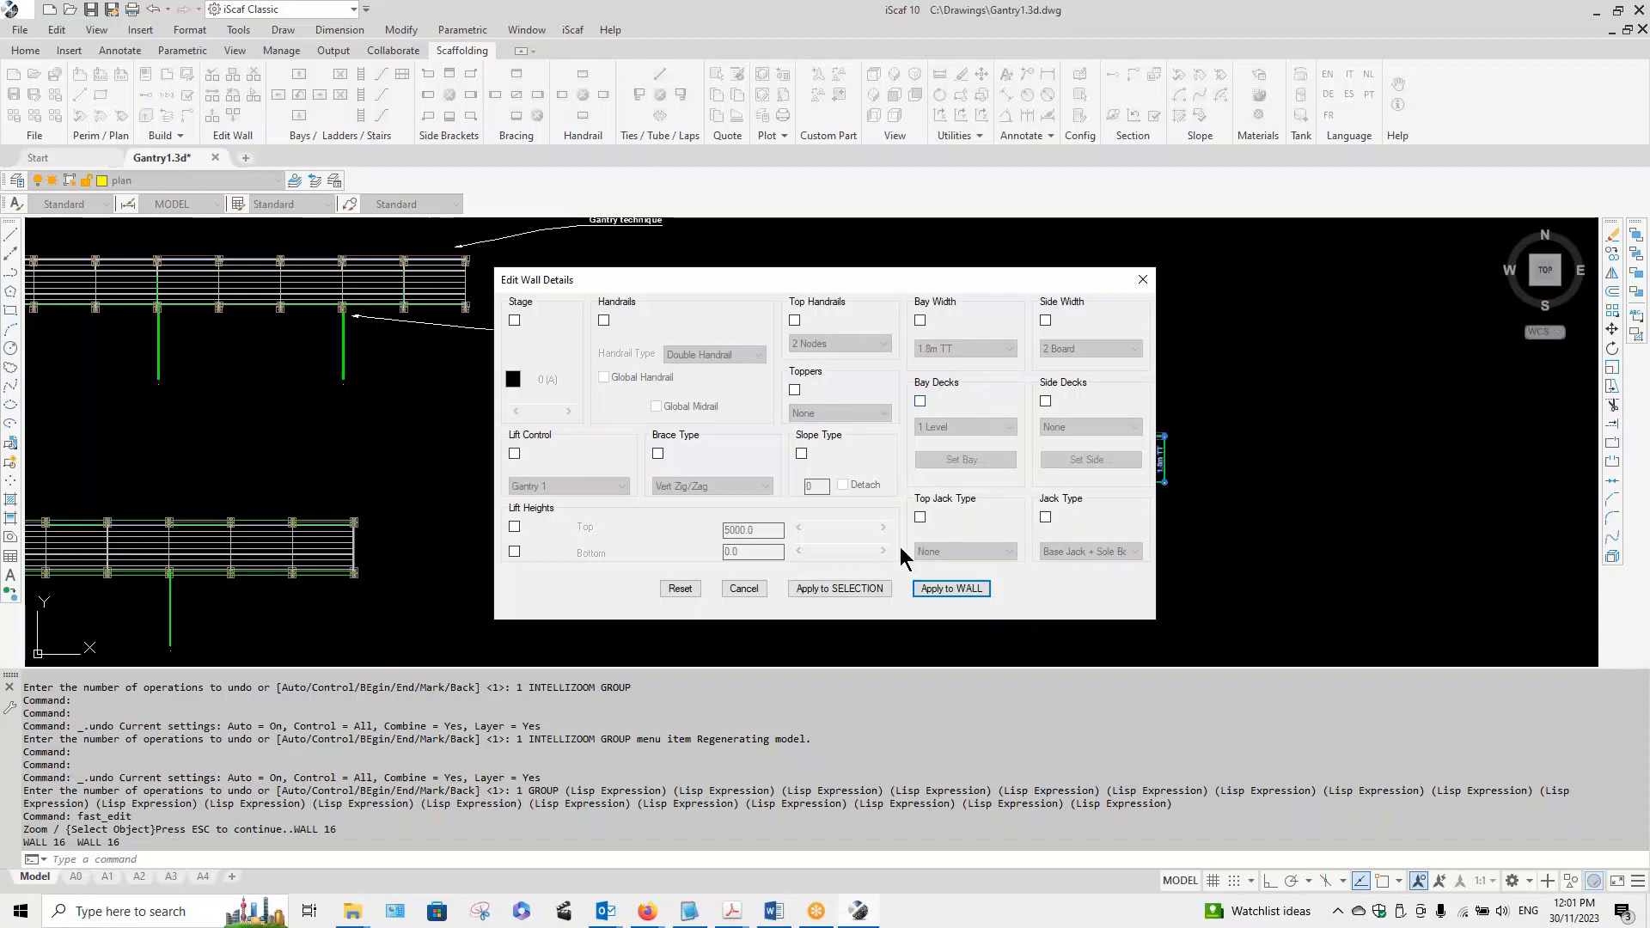
pyautogui.click(734, 588)
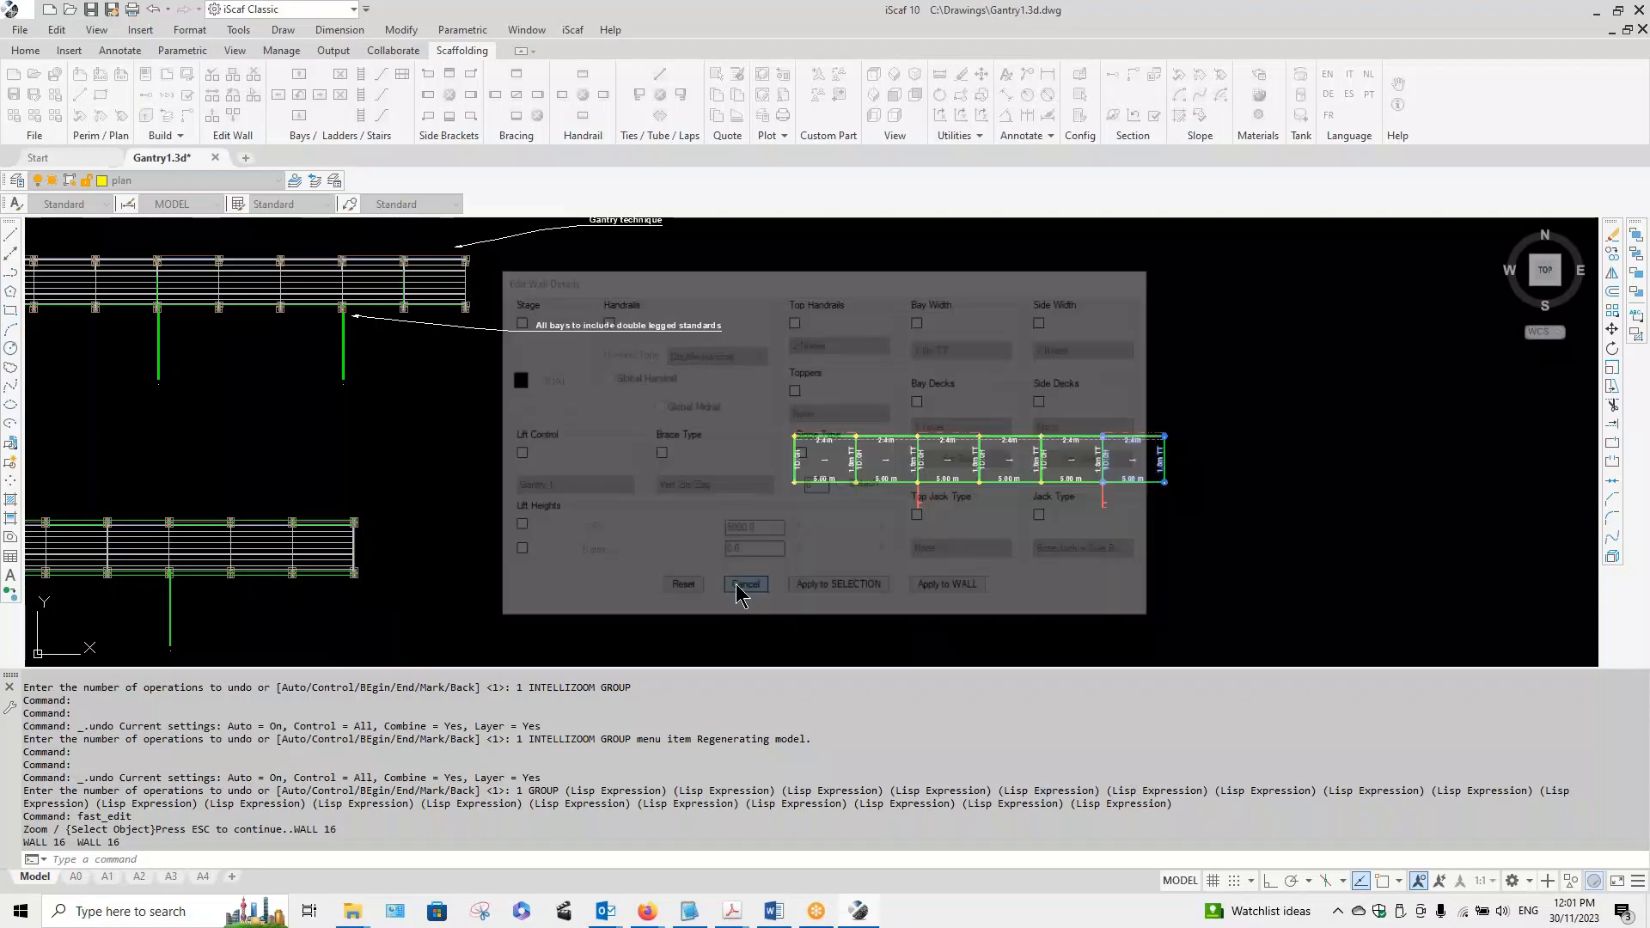
pyautogui.click(173, 137)
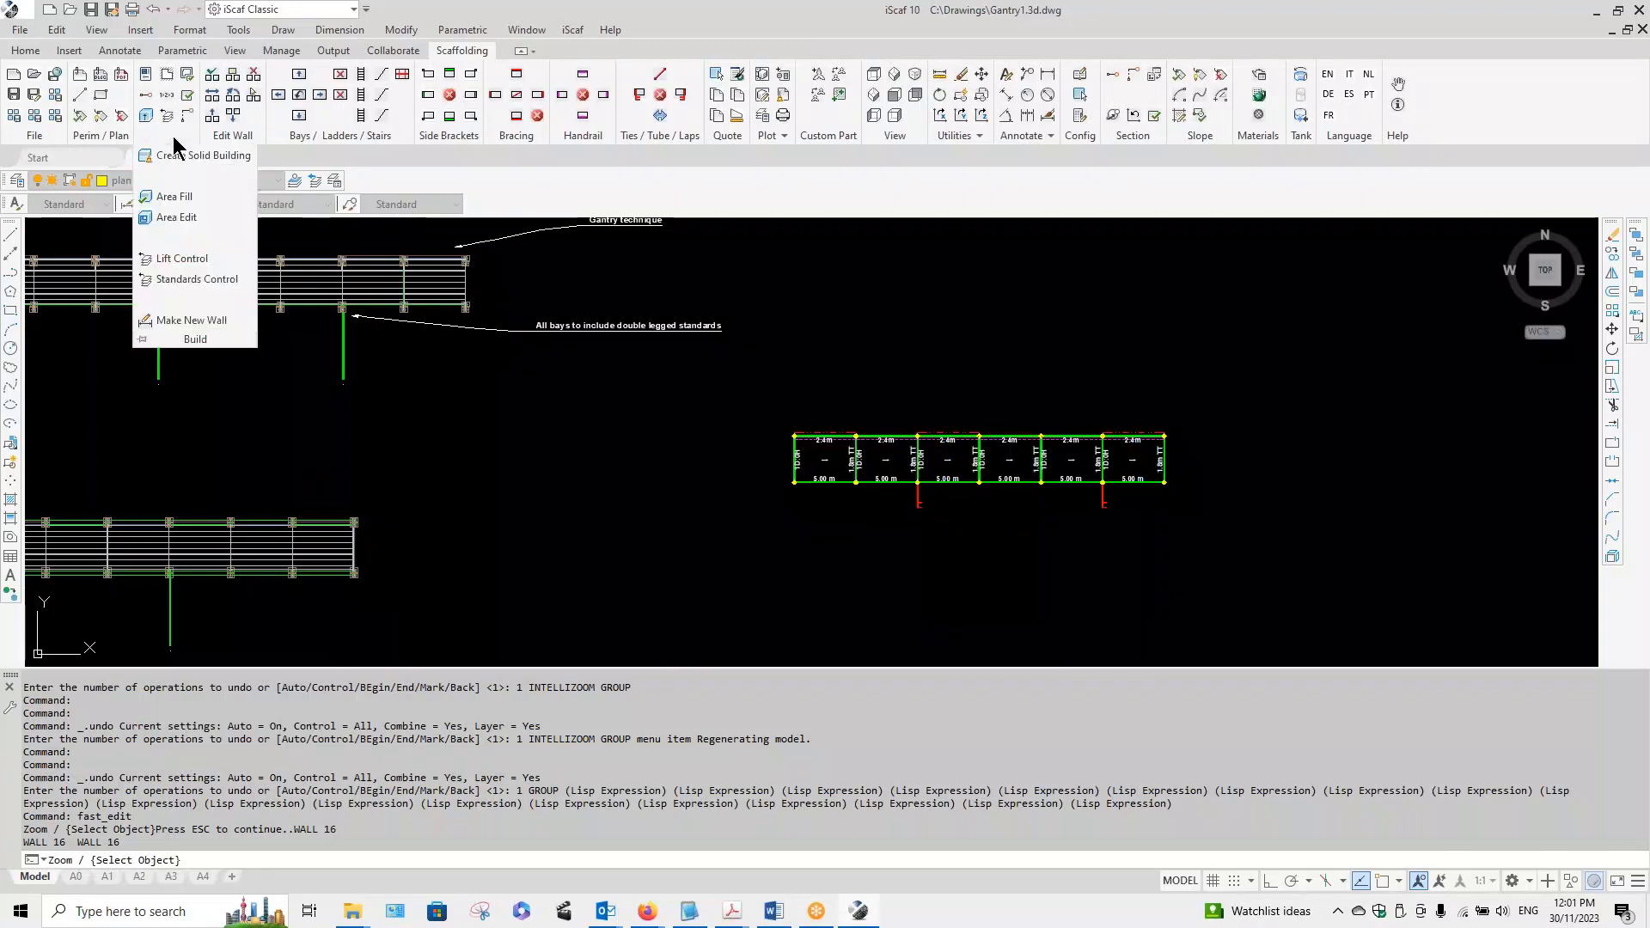
pyautogui.click(177, 258)
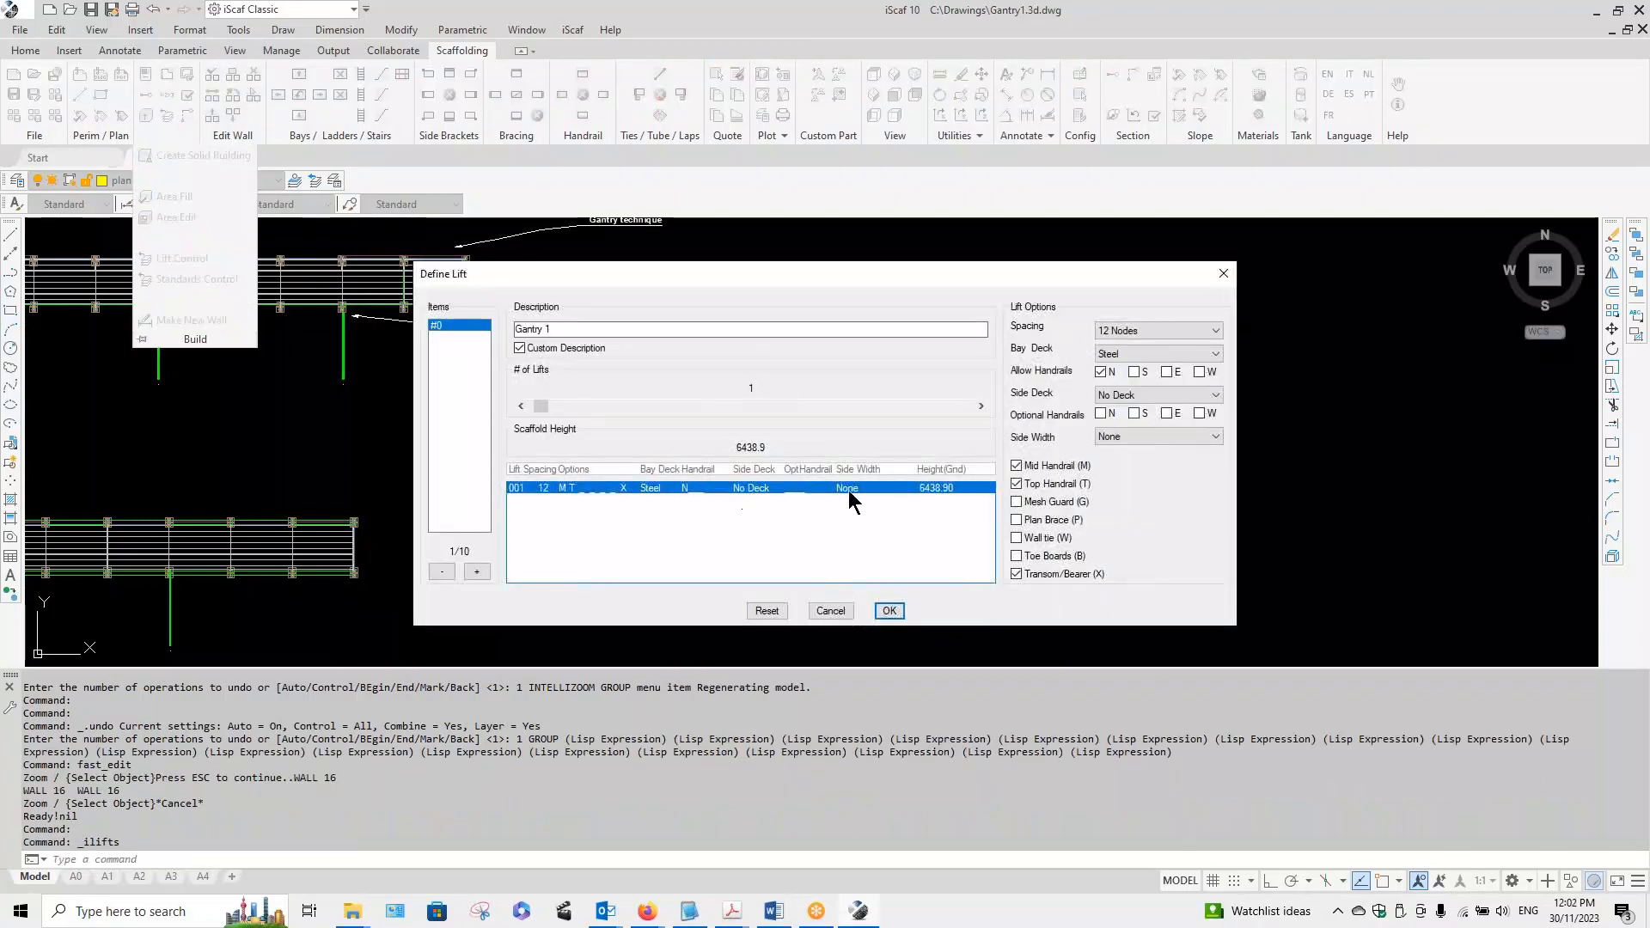
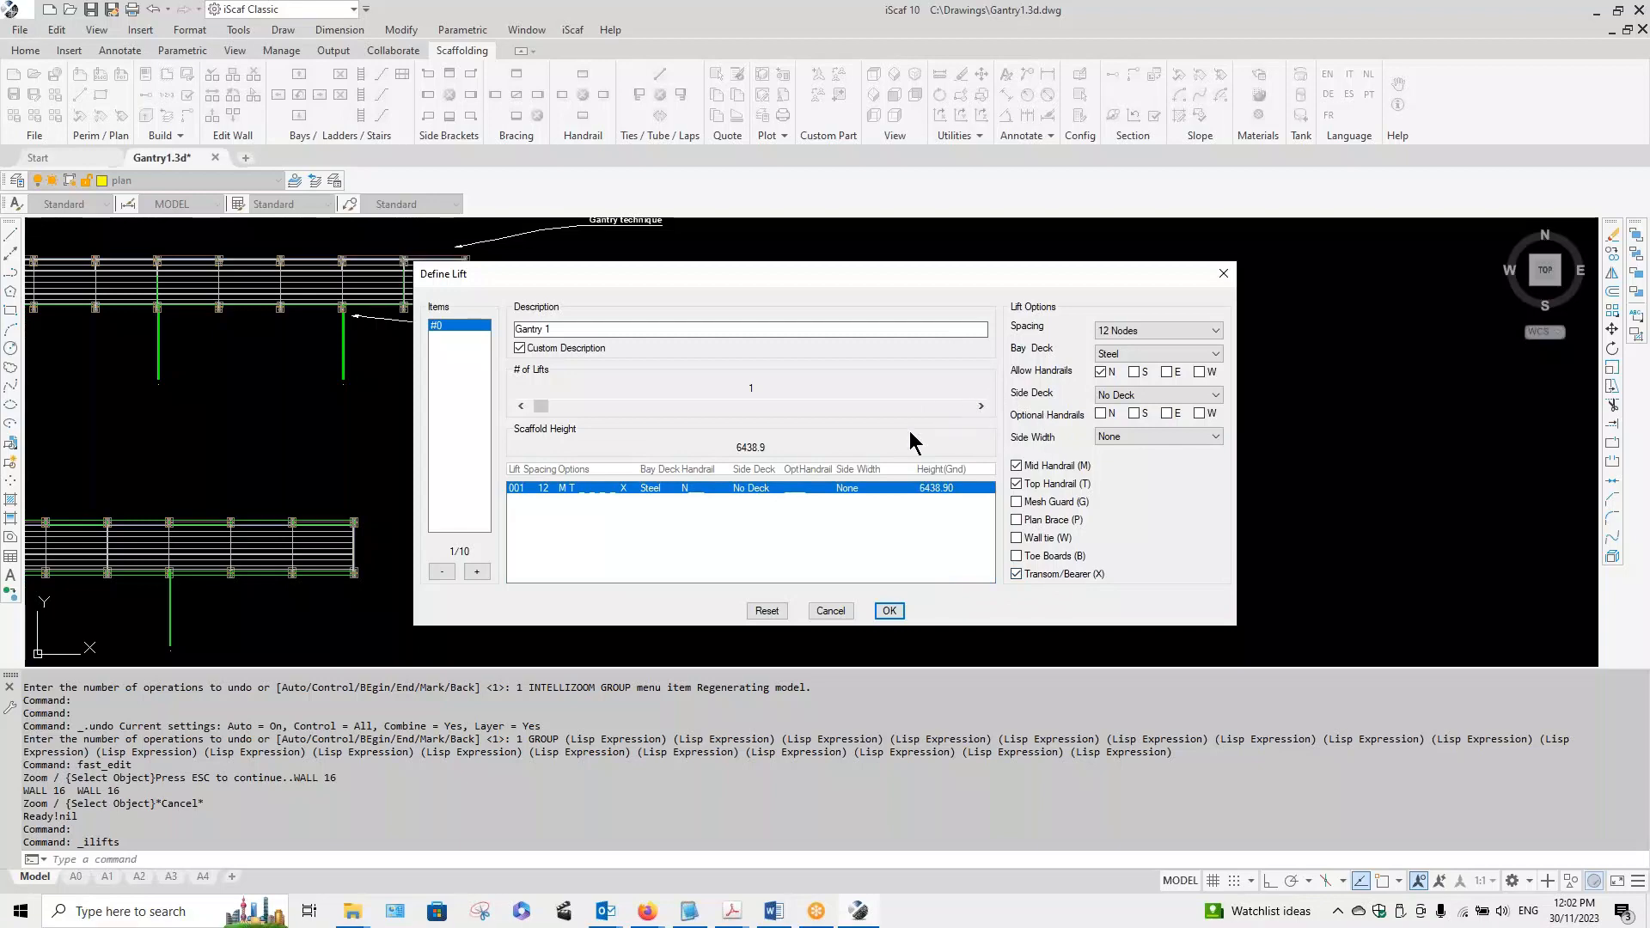
pyautogui.click(830, 611)
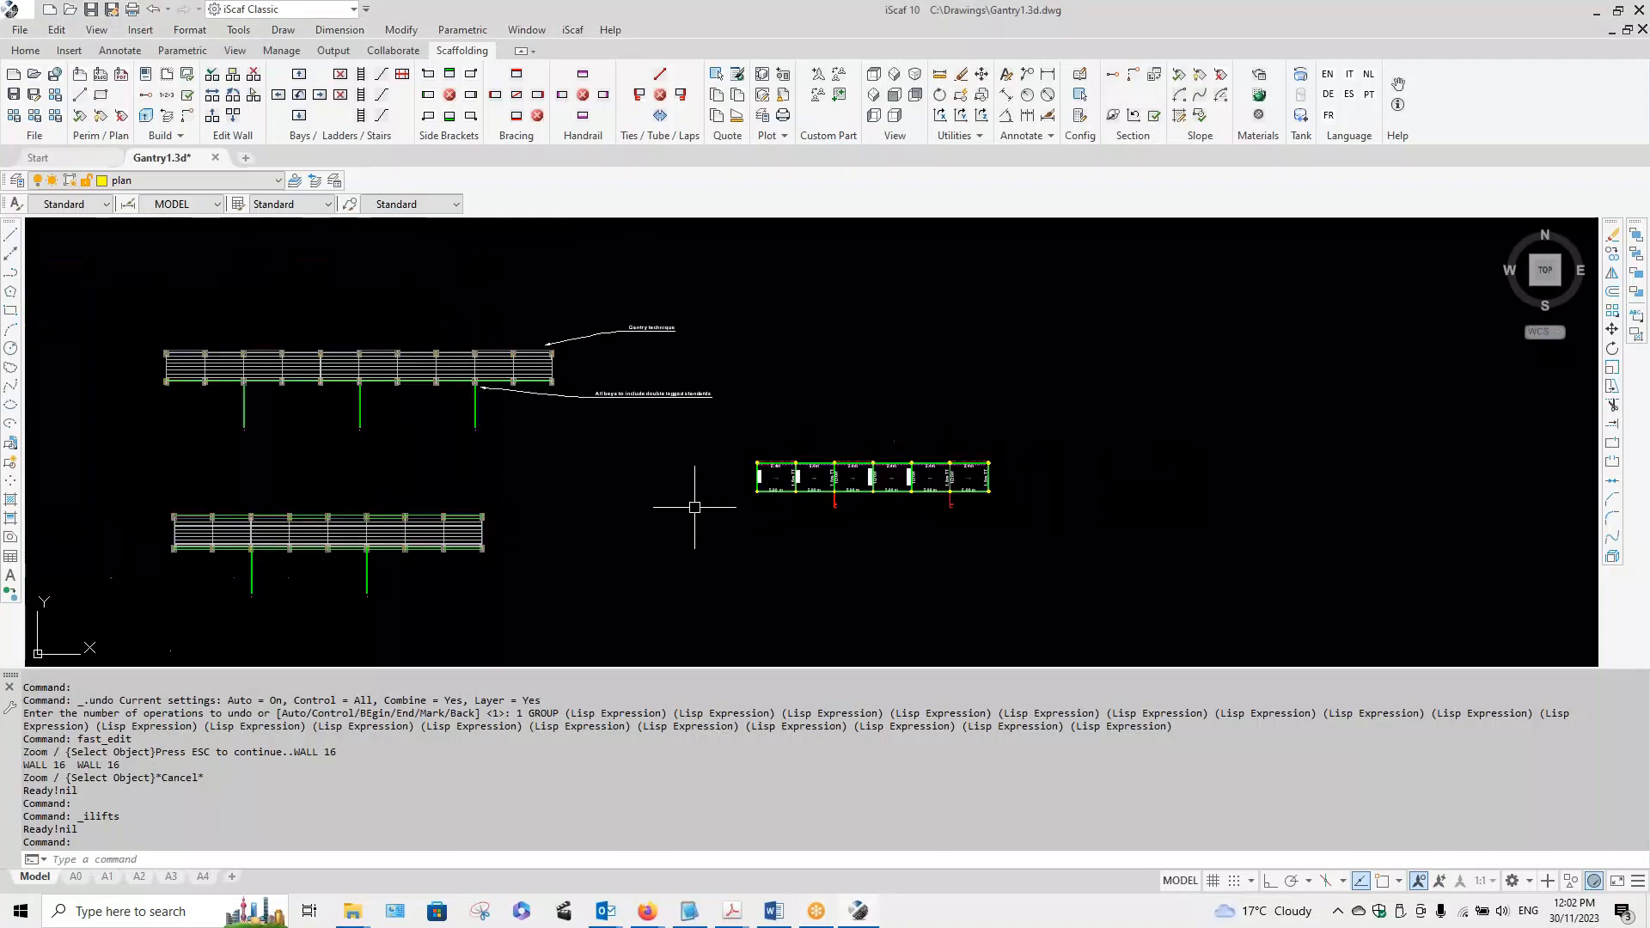
pyautogui.scroll(-2, 694, 509)
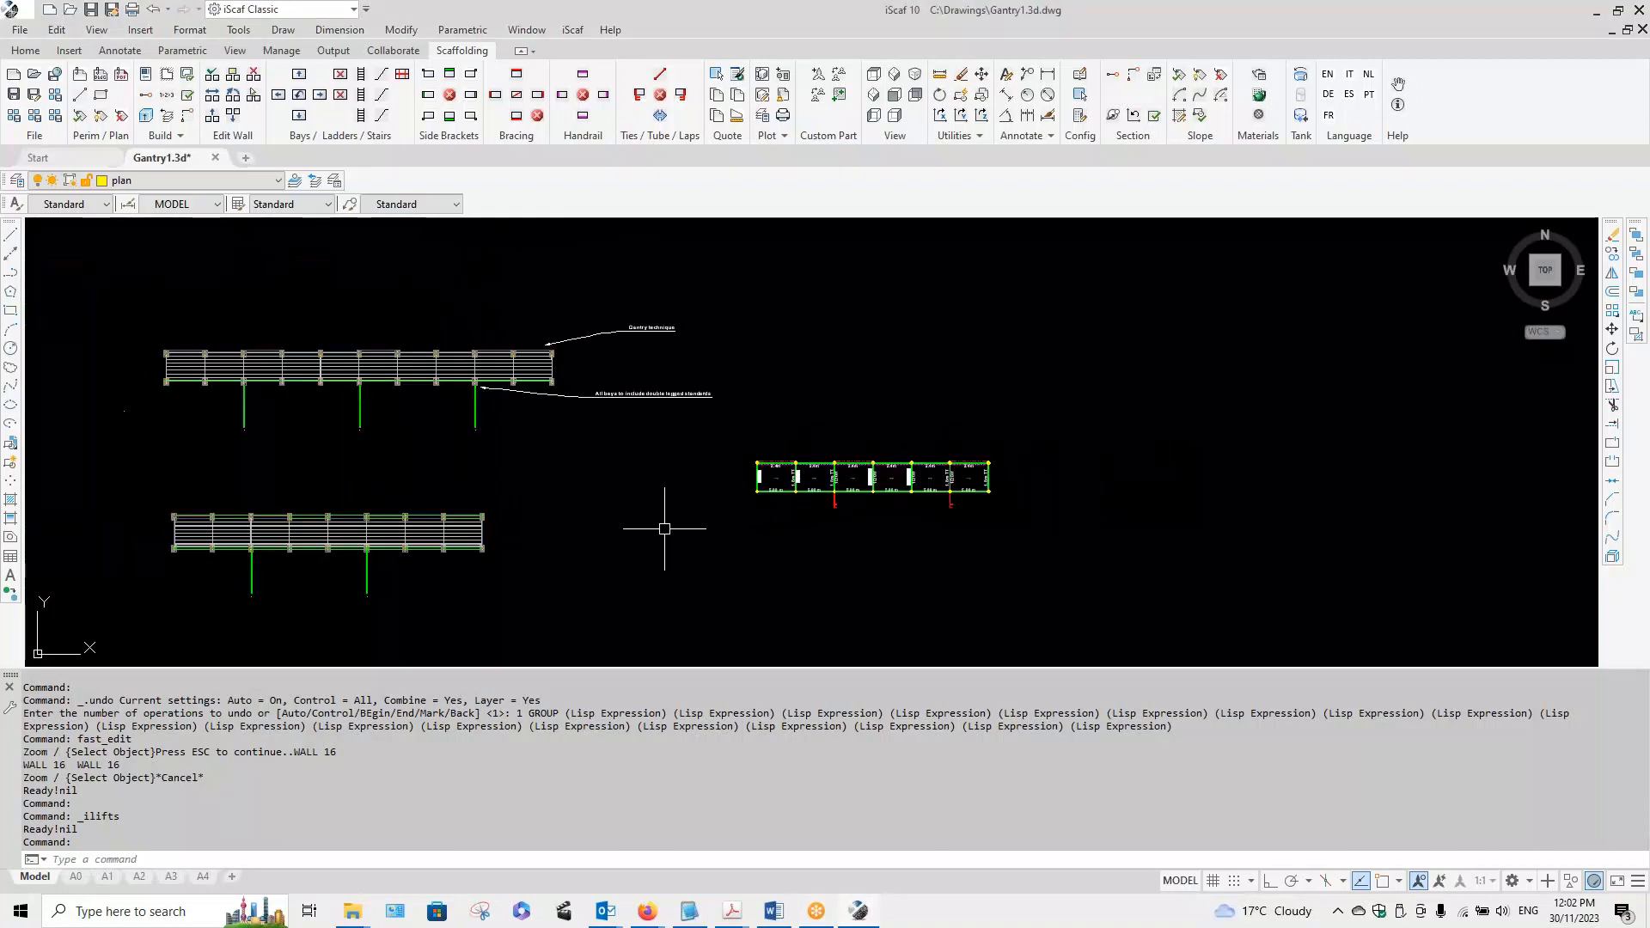
pyautogui.click(204, 875)
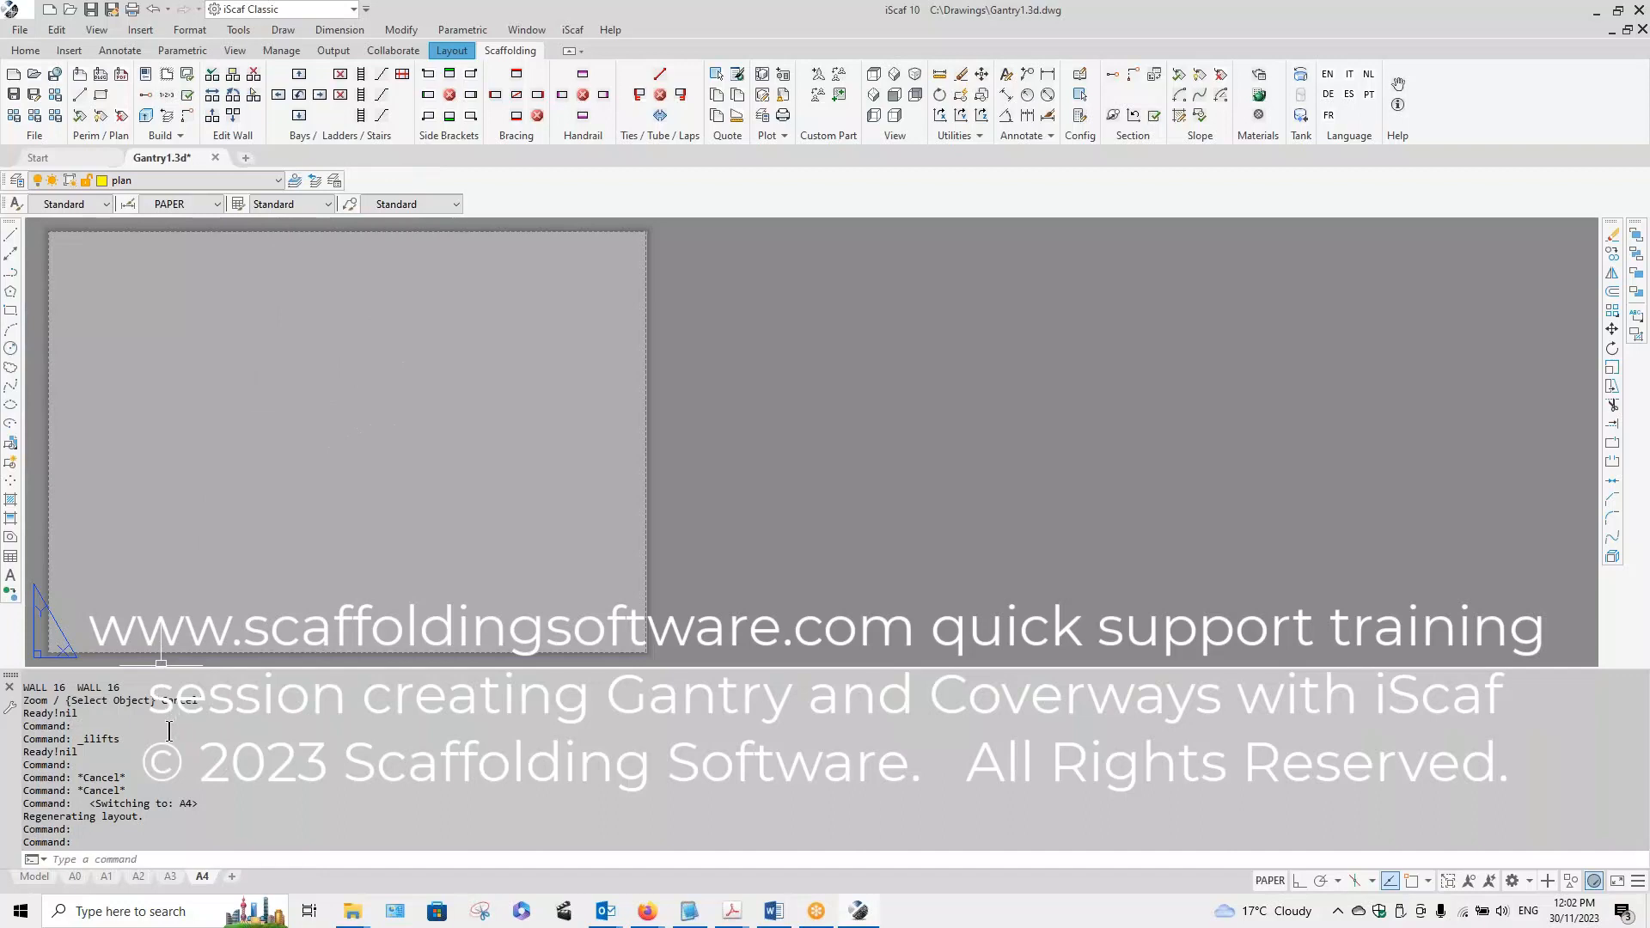
pyautogui.click(34, 876)
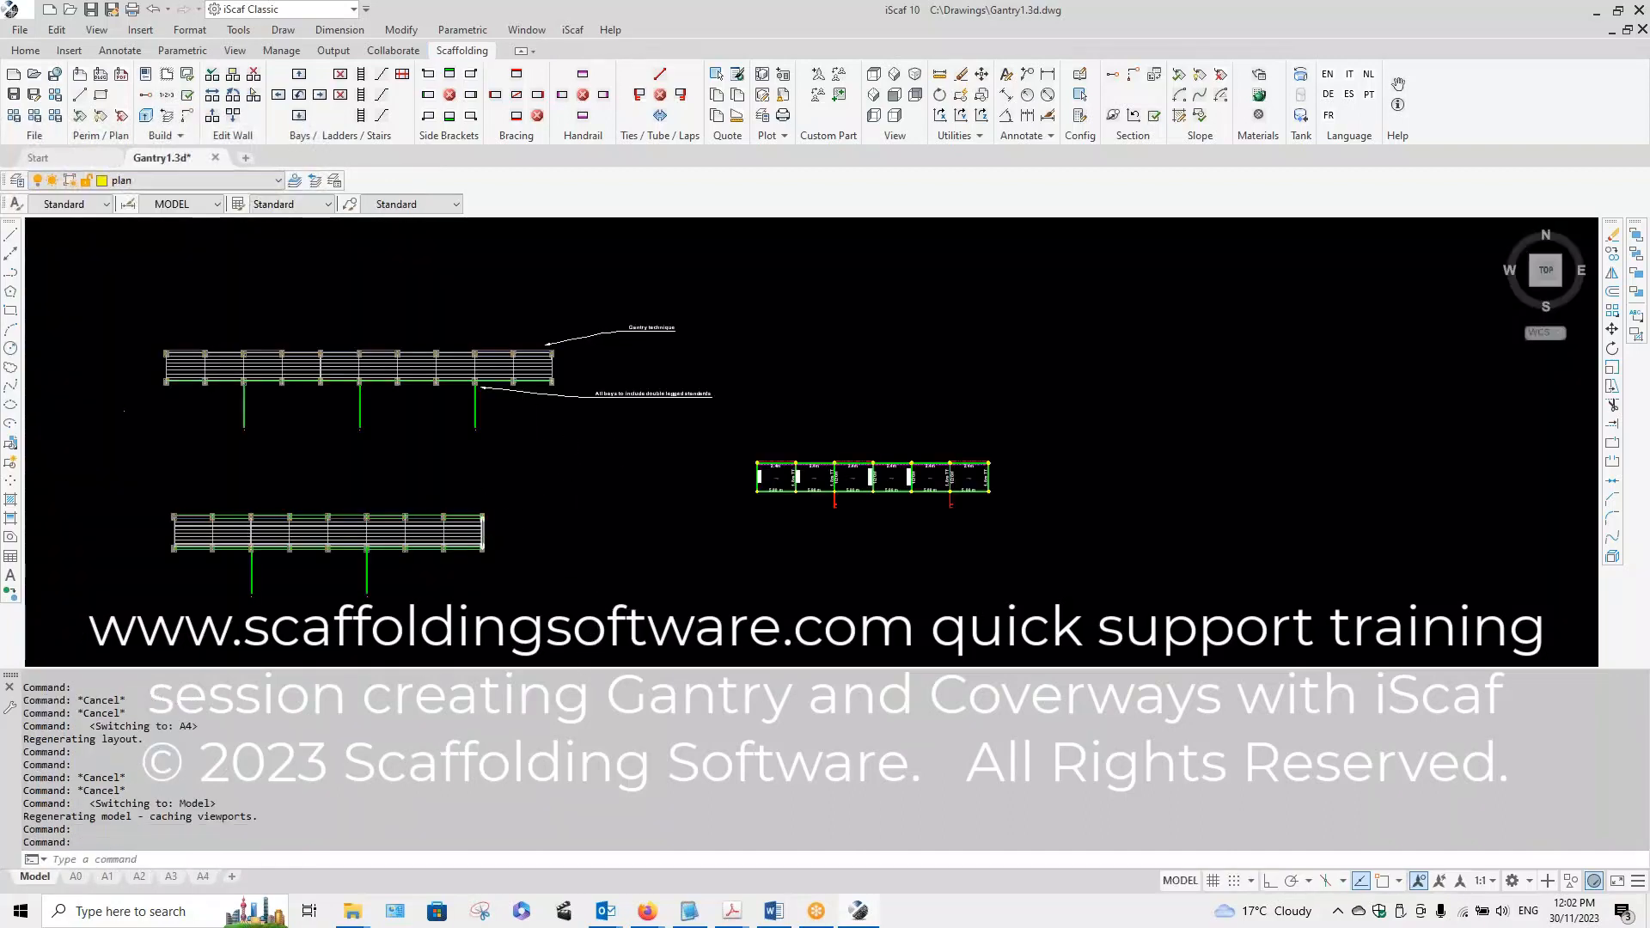
# Step: Define section AA as an end view with the default display options and no description
pyautogui.scroll(2, 479, 531)
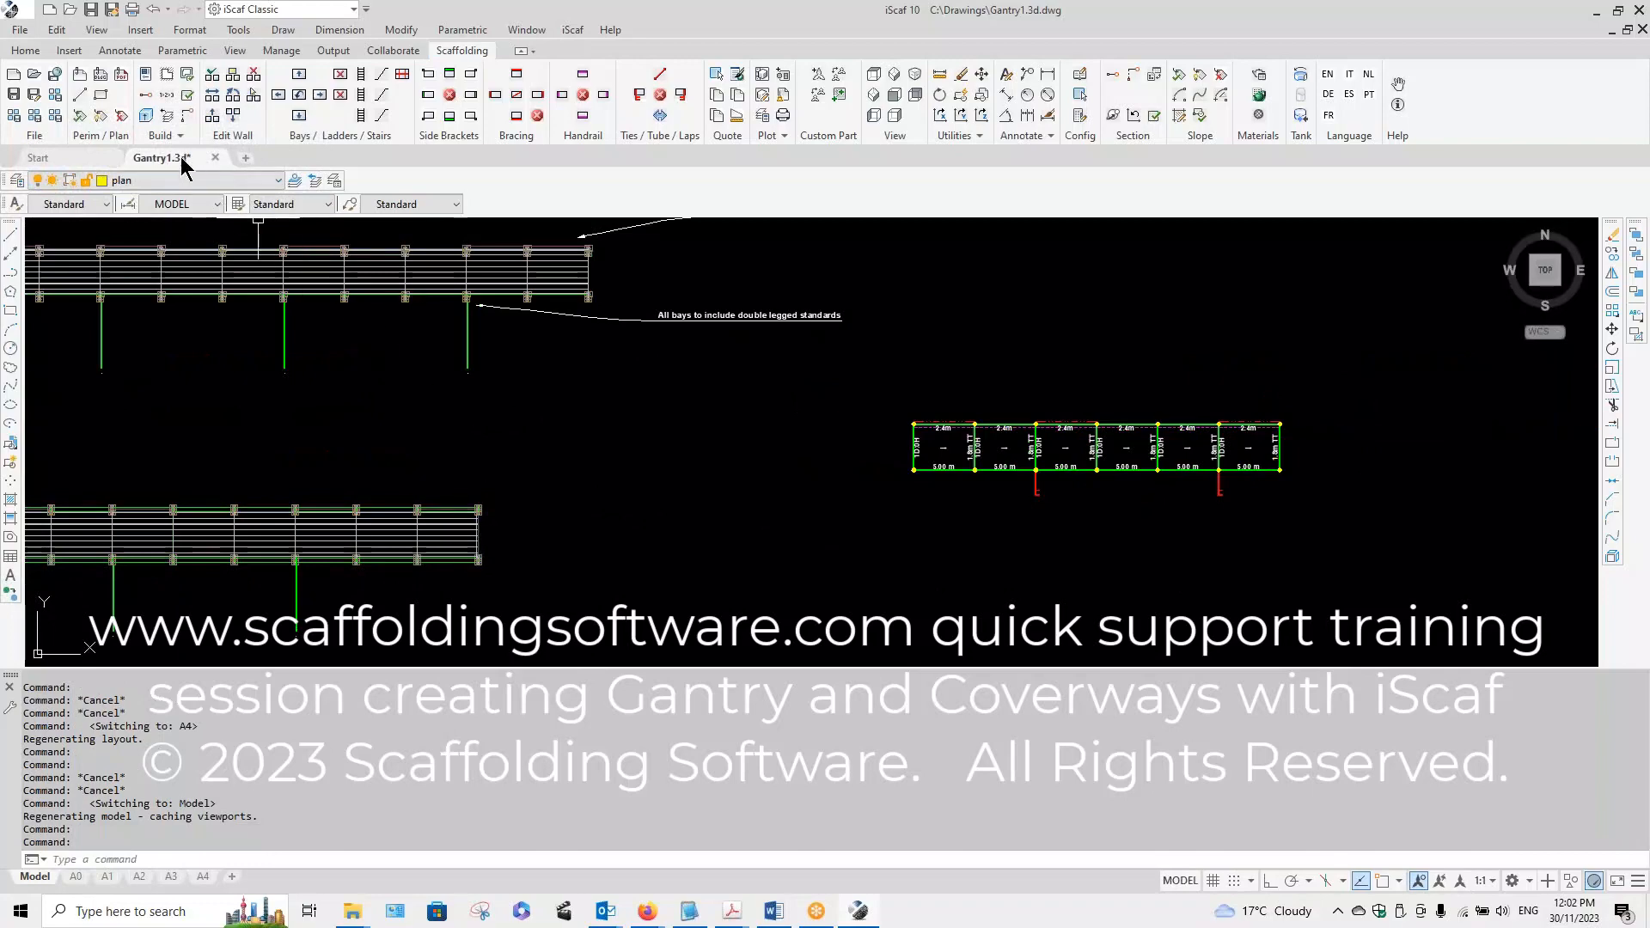
pyautogui.click(185, 118)
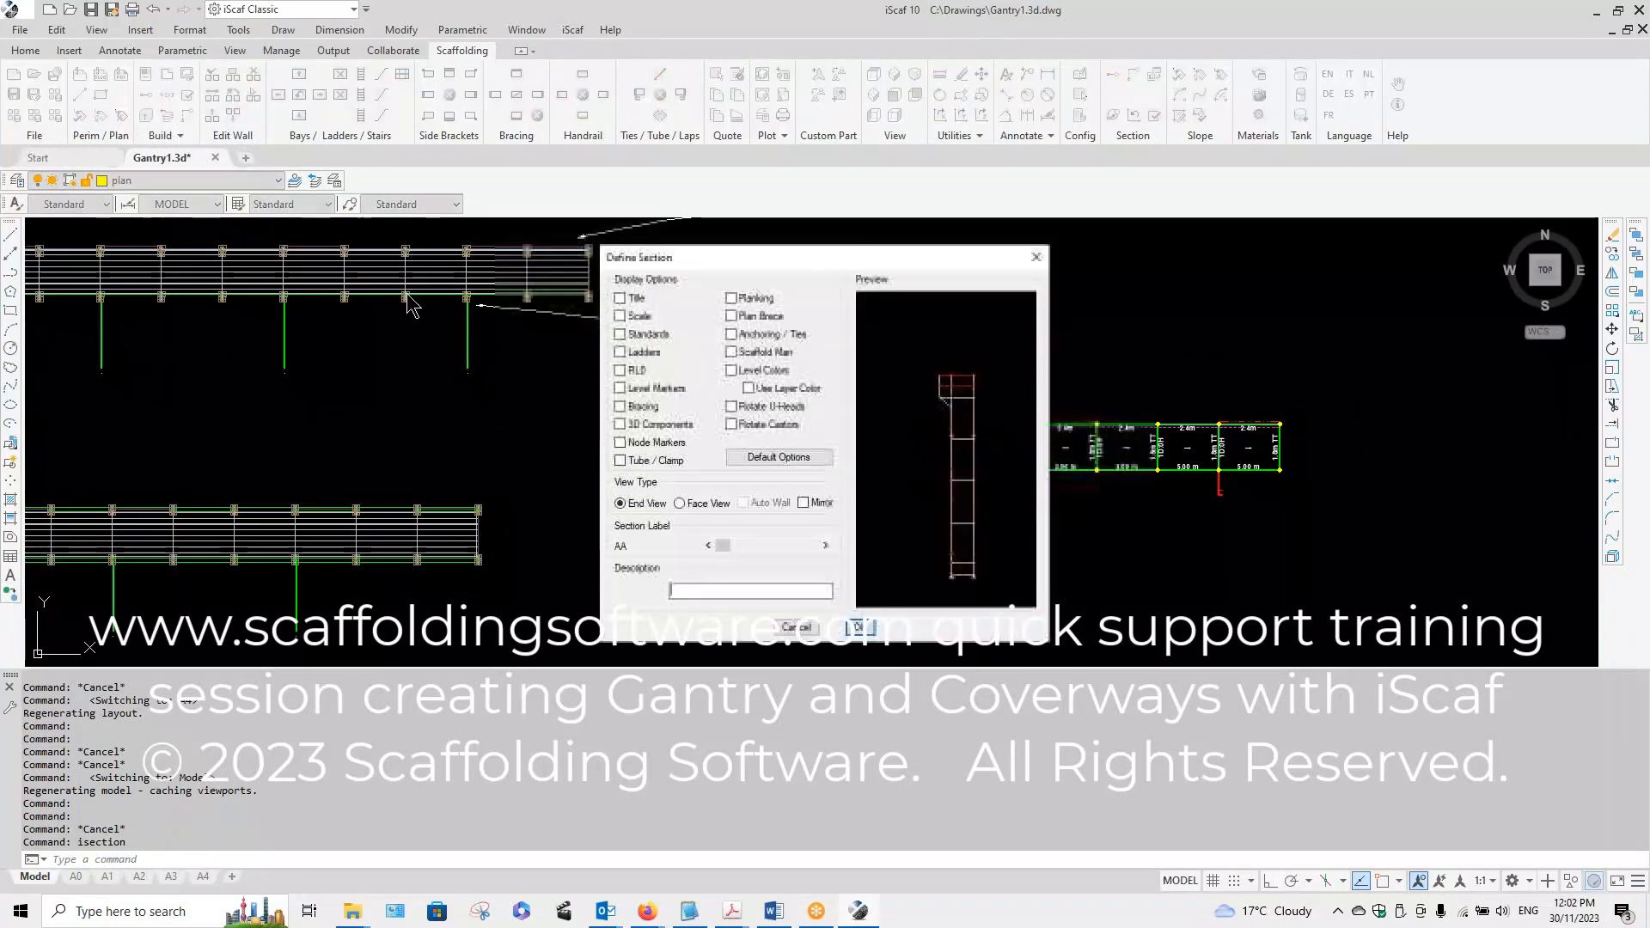
pyautogui.click(808, 462)
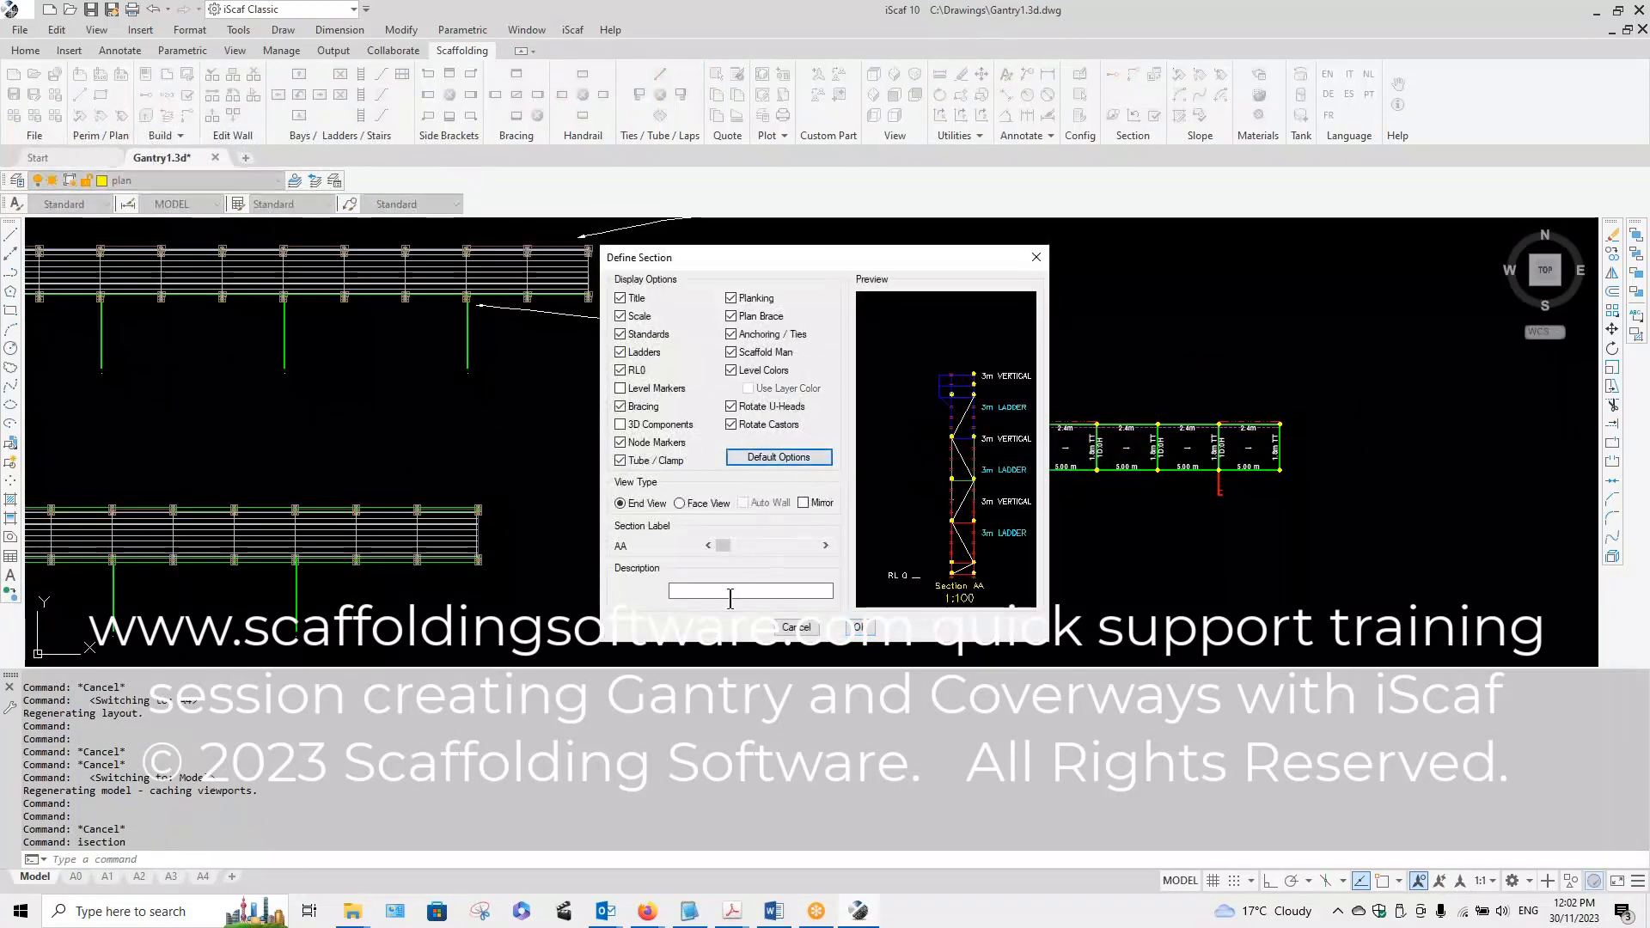
pyautogui.click(727, 592)
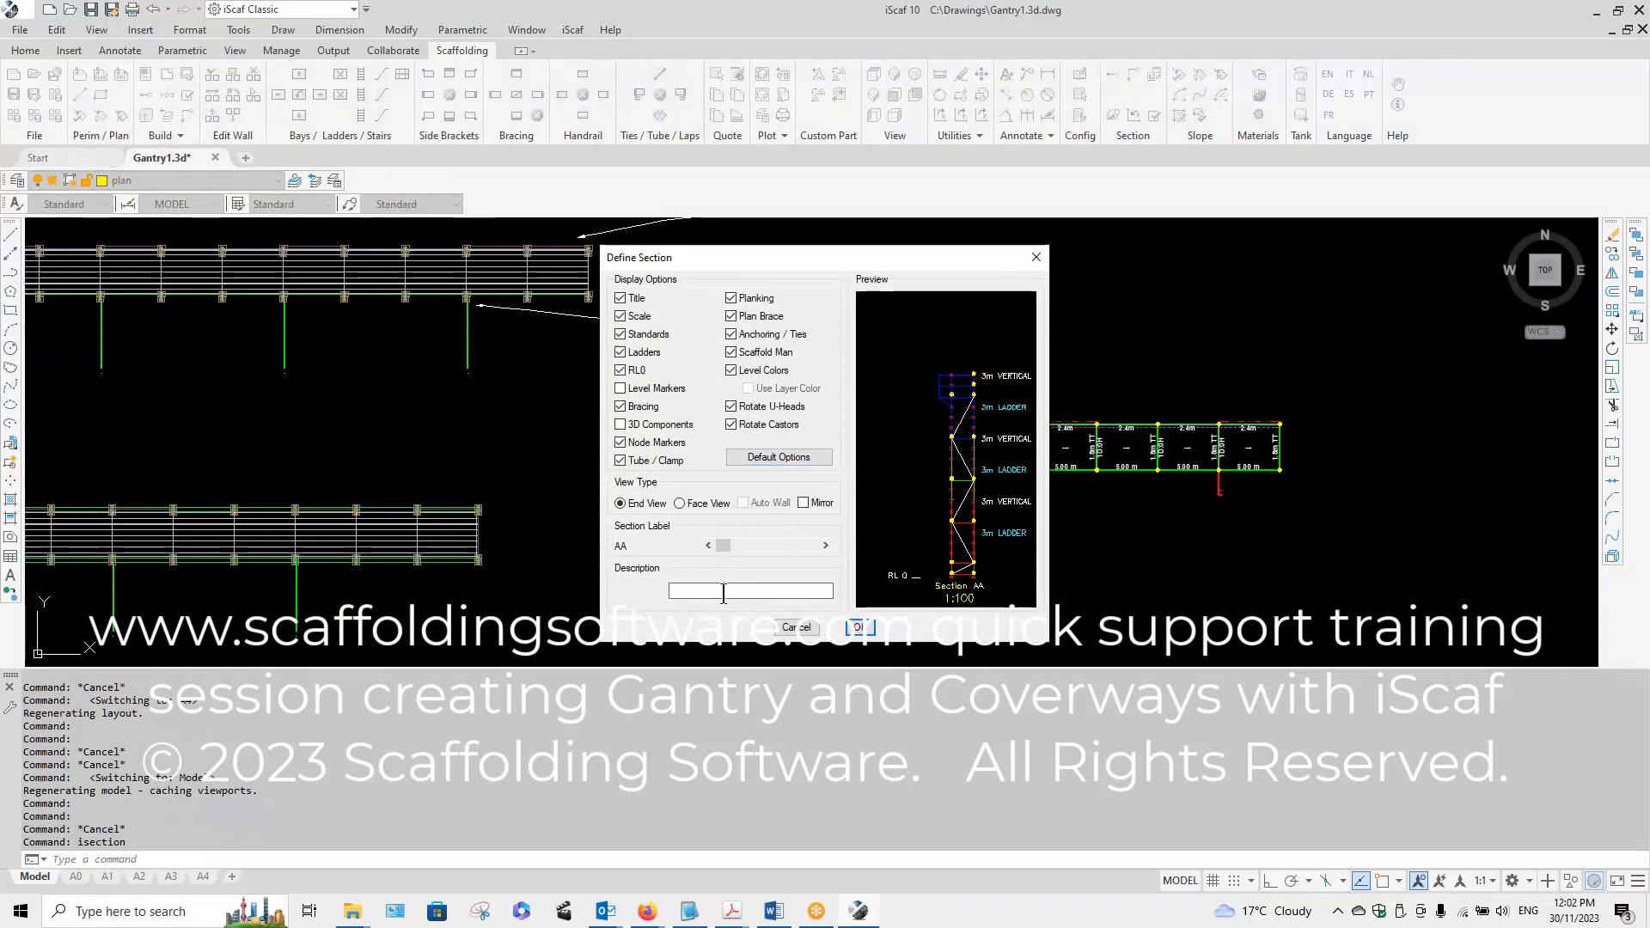
pyautogui.click(857, 628)
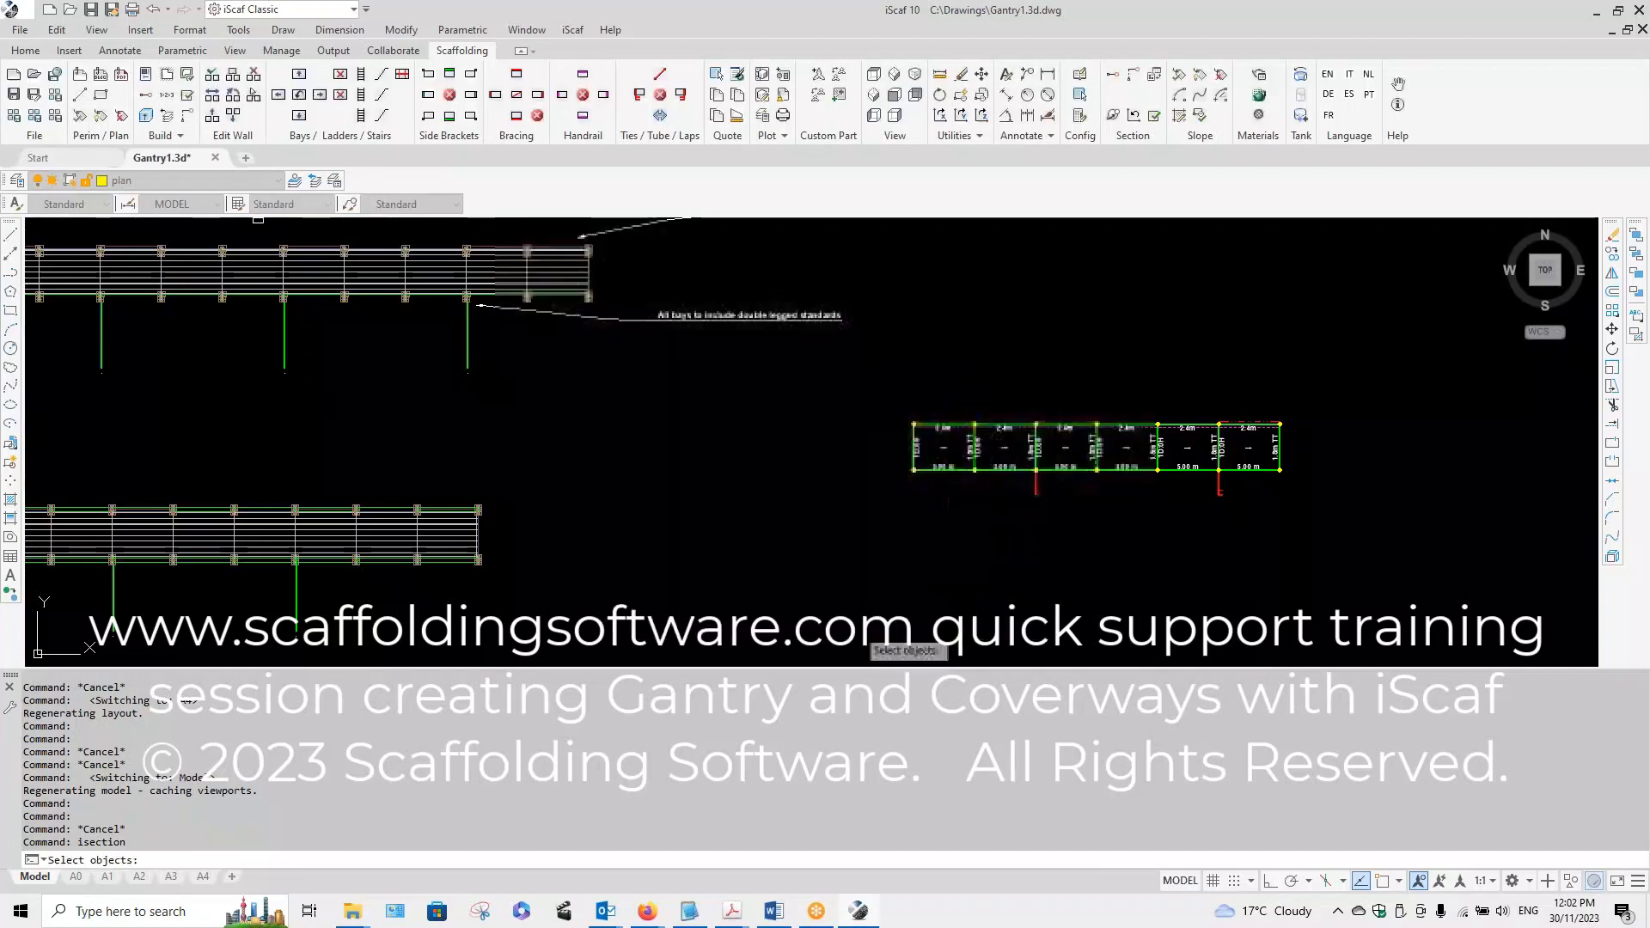
# Step: Cut the section through a bay near the east end of the lower 3D gantry and place it above the six-bay wall
pyautogui.click(379, 472)
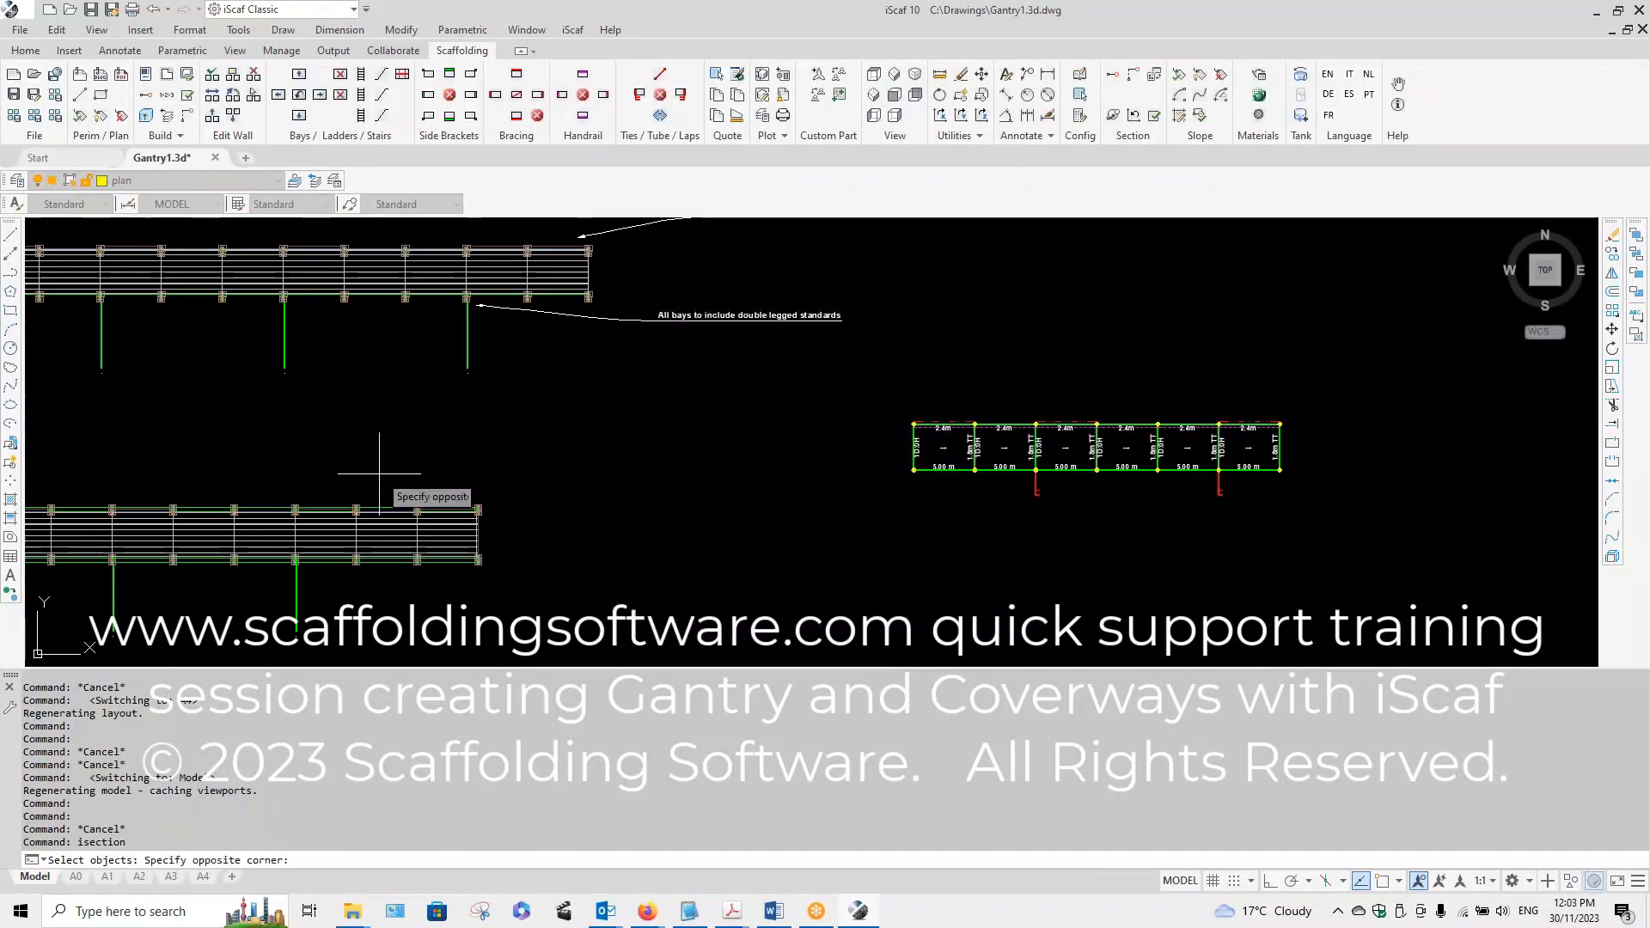
pyautogui.click(455, 593)
pyautogui.press('Return')
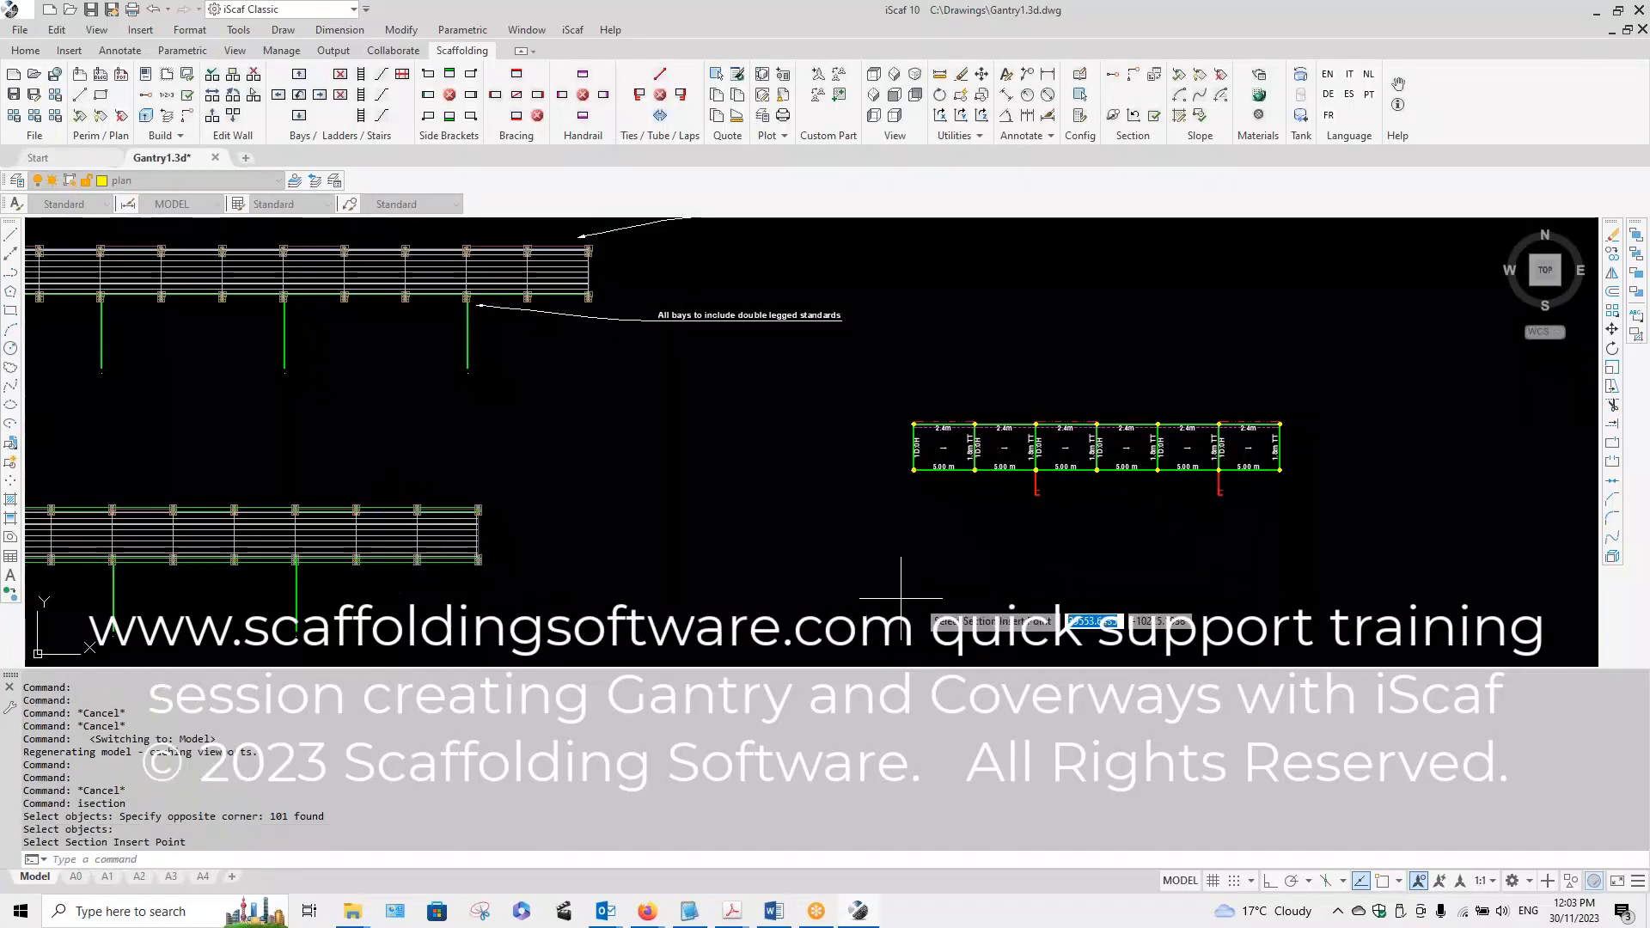
pyautogui.moveTo(1061, 577); pyautogui.dragTo(976, 596, button='middle')
pyautogui.scroll(-4, 976, 597)
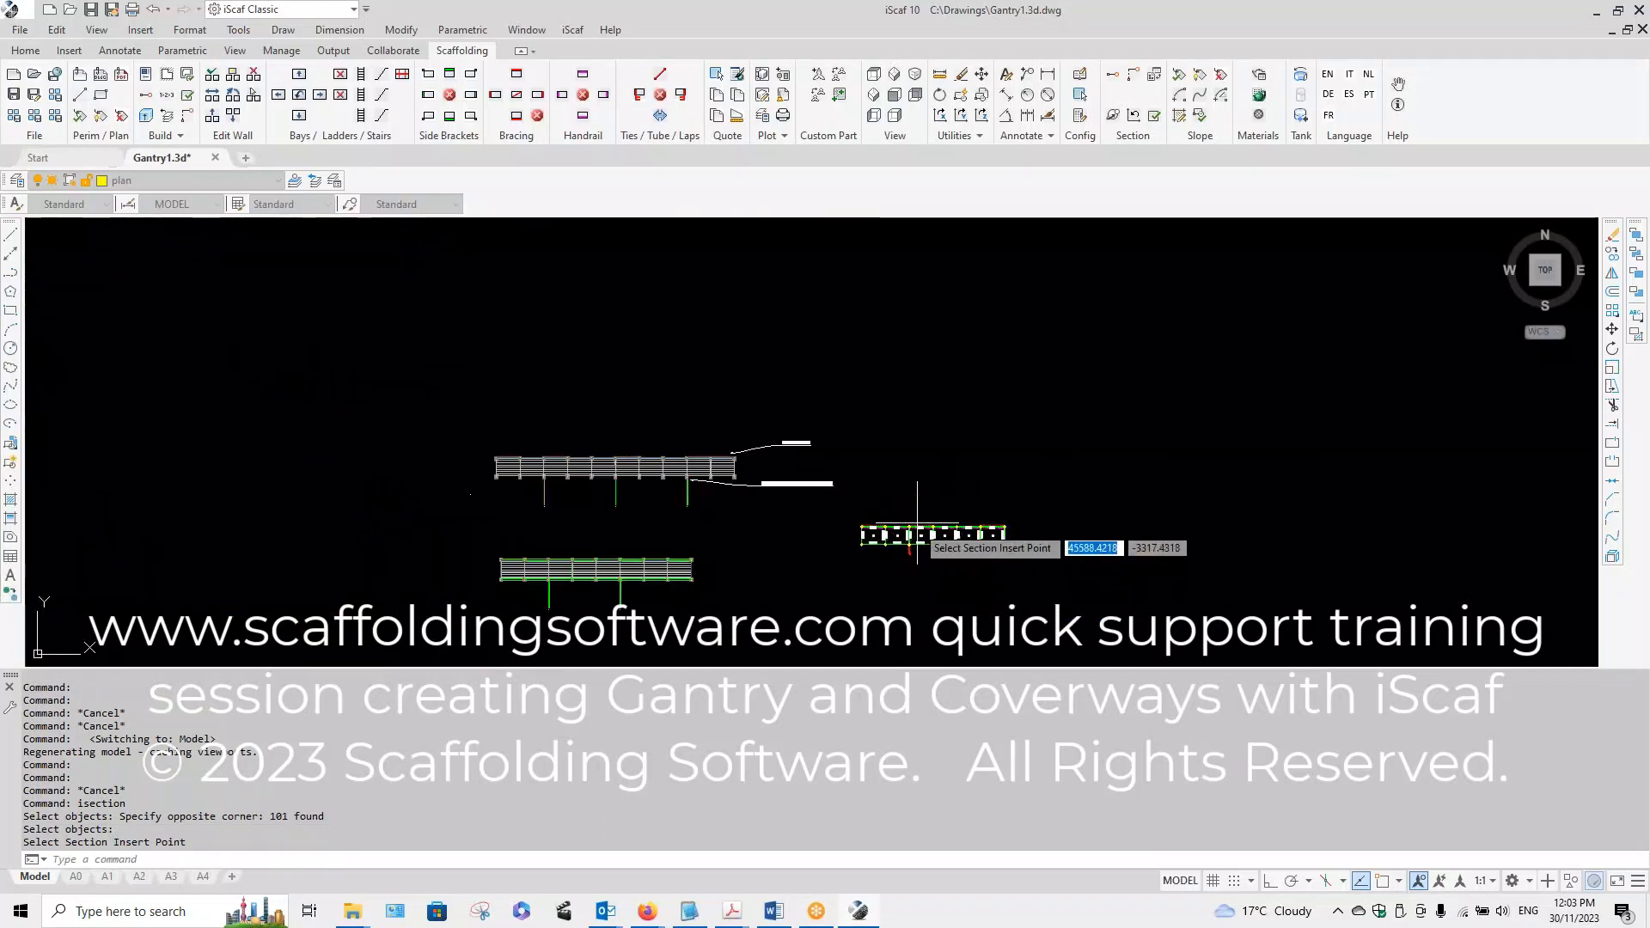
pyautogui.click(965, 405)
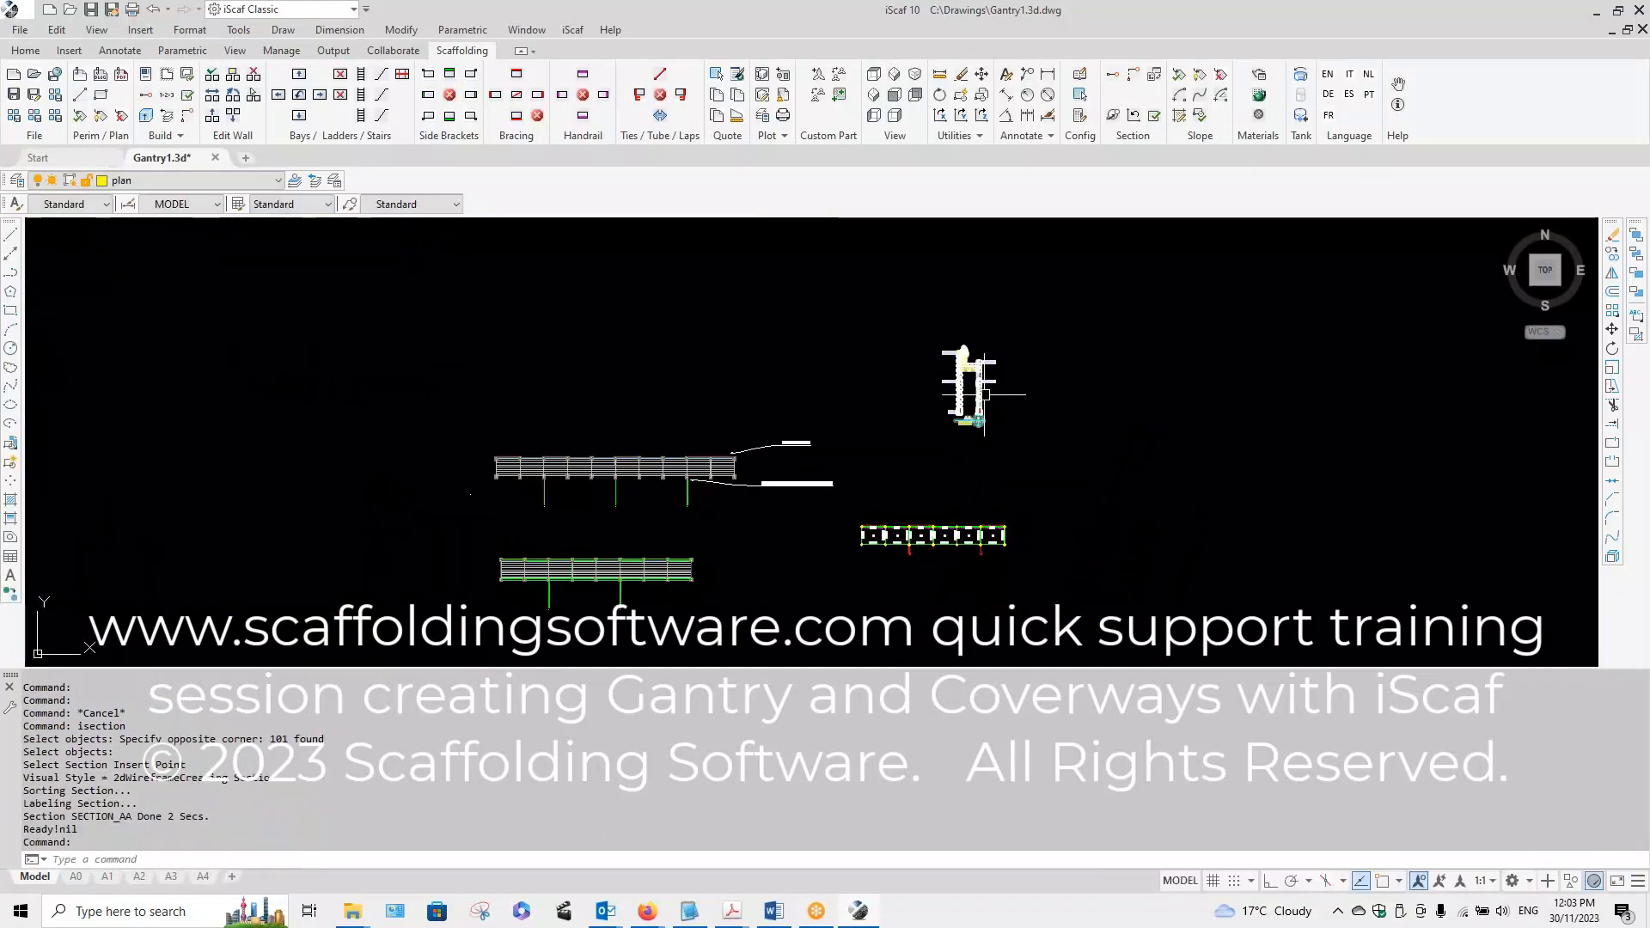
pyautogui.scroll(4, 985, 397)
pyautogui.scroll(-5, 1113, 454)
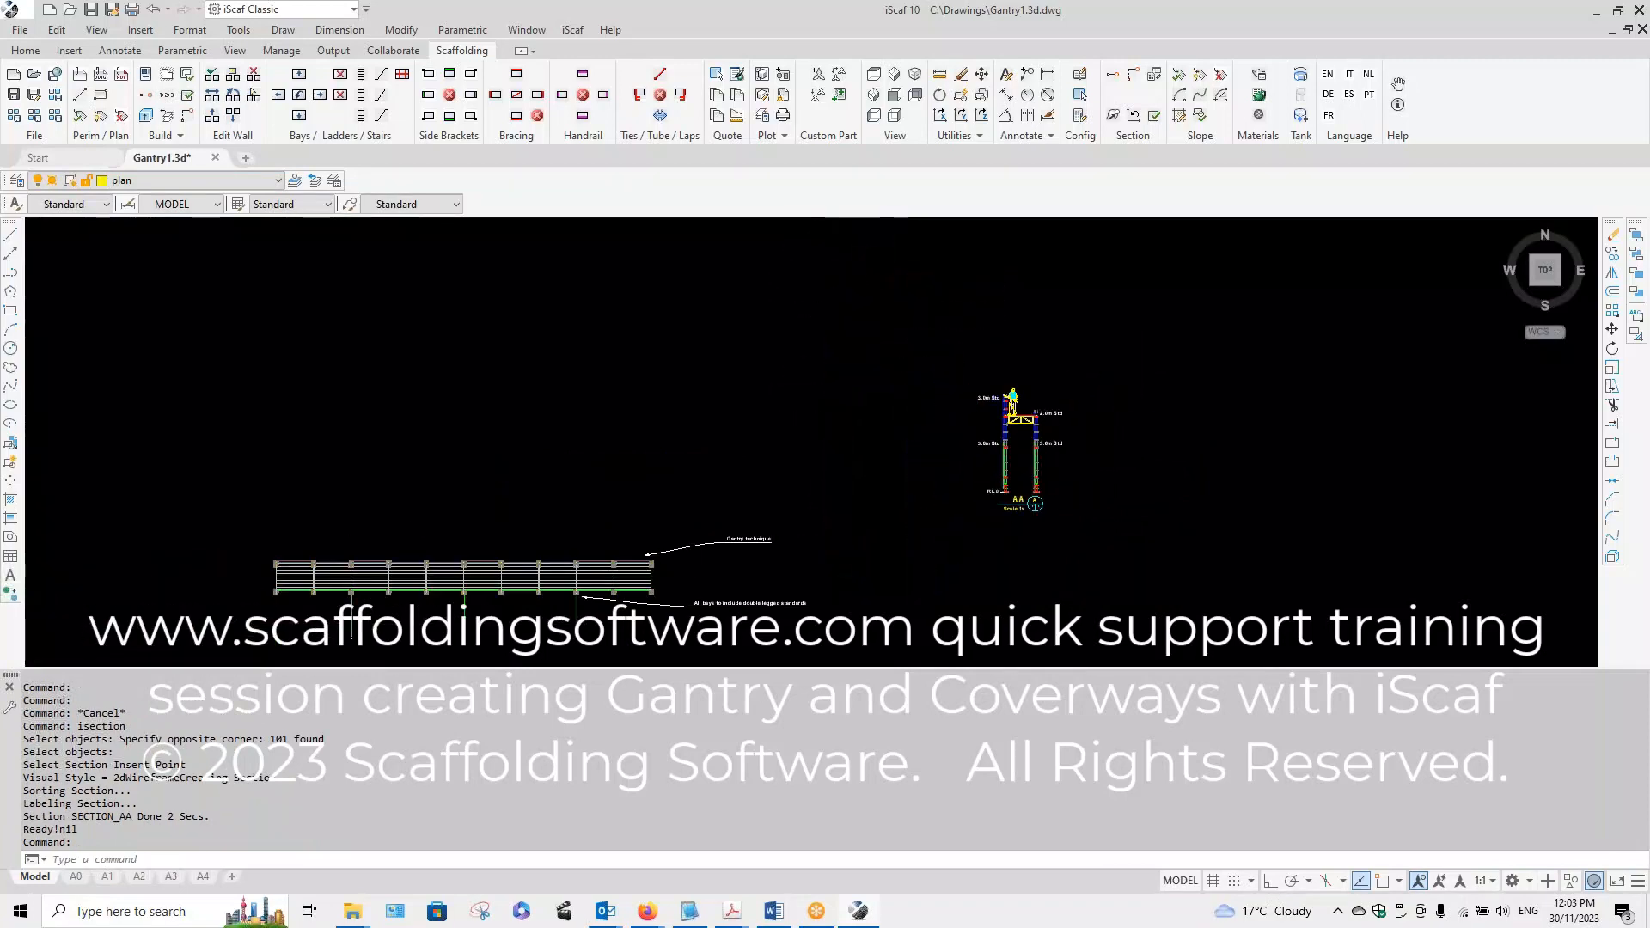
pyautogui.scroll(-2, 1113, 455)
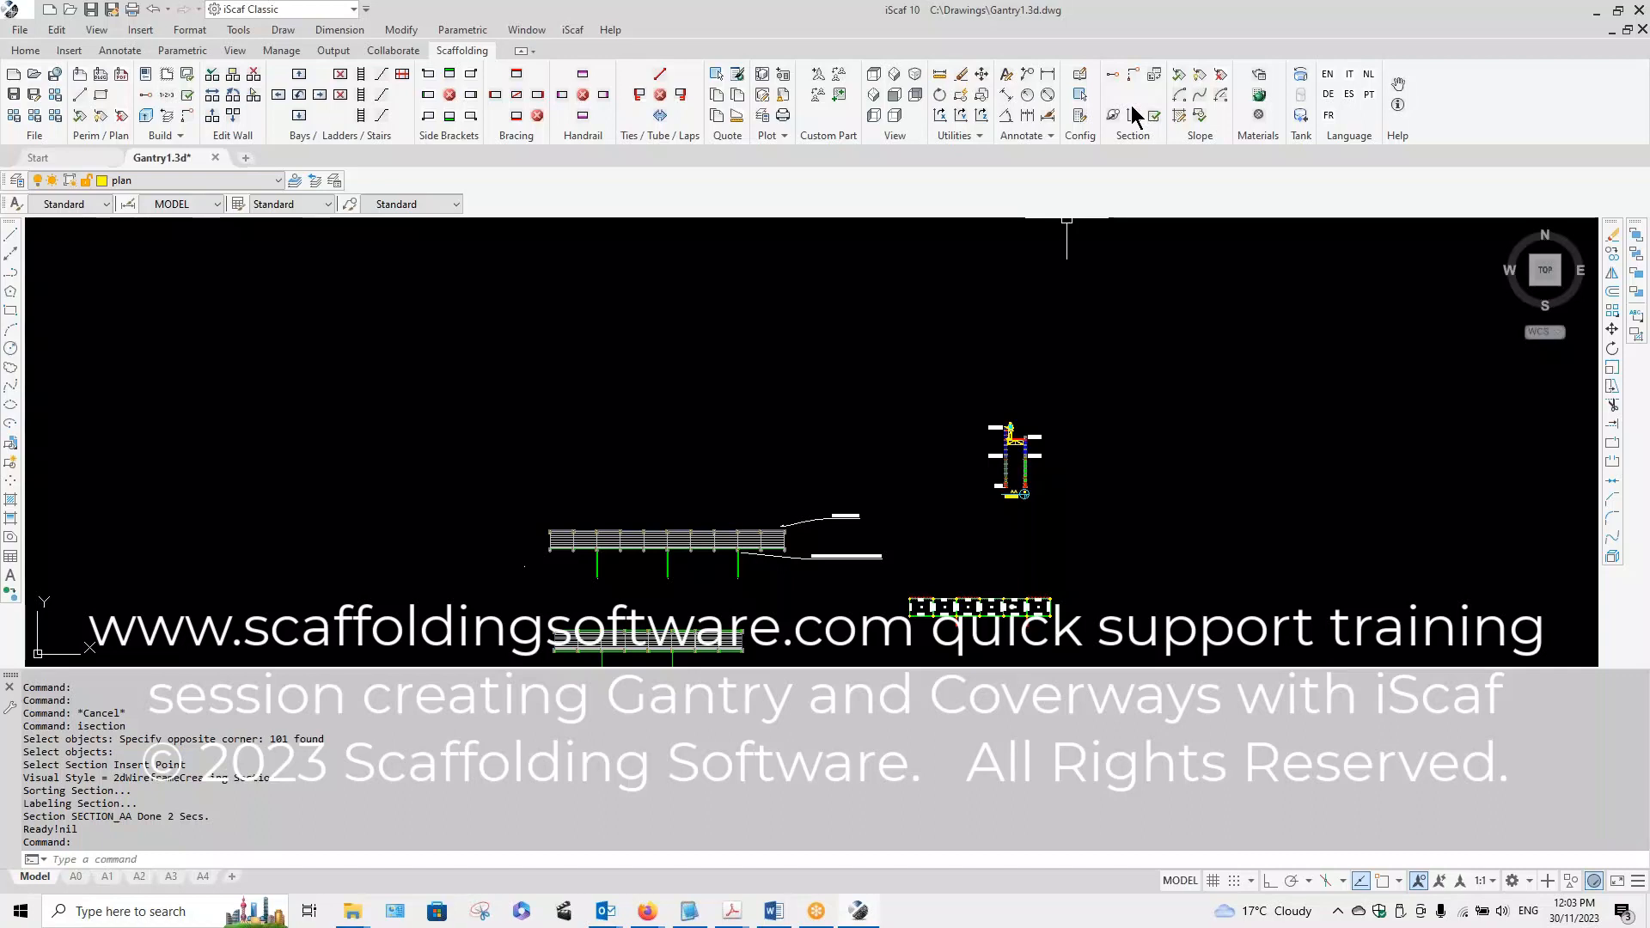
# Step: Start inserting a block from file and browse to the Coverway folder in the BONUS library's METRIC folder
pyautogui.click(984, 99)
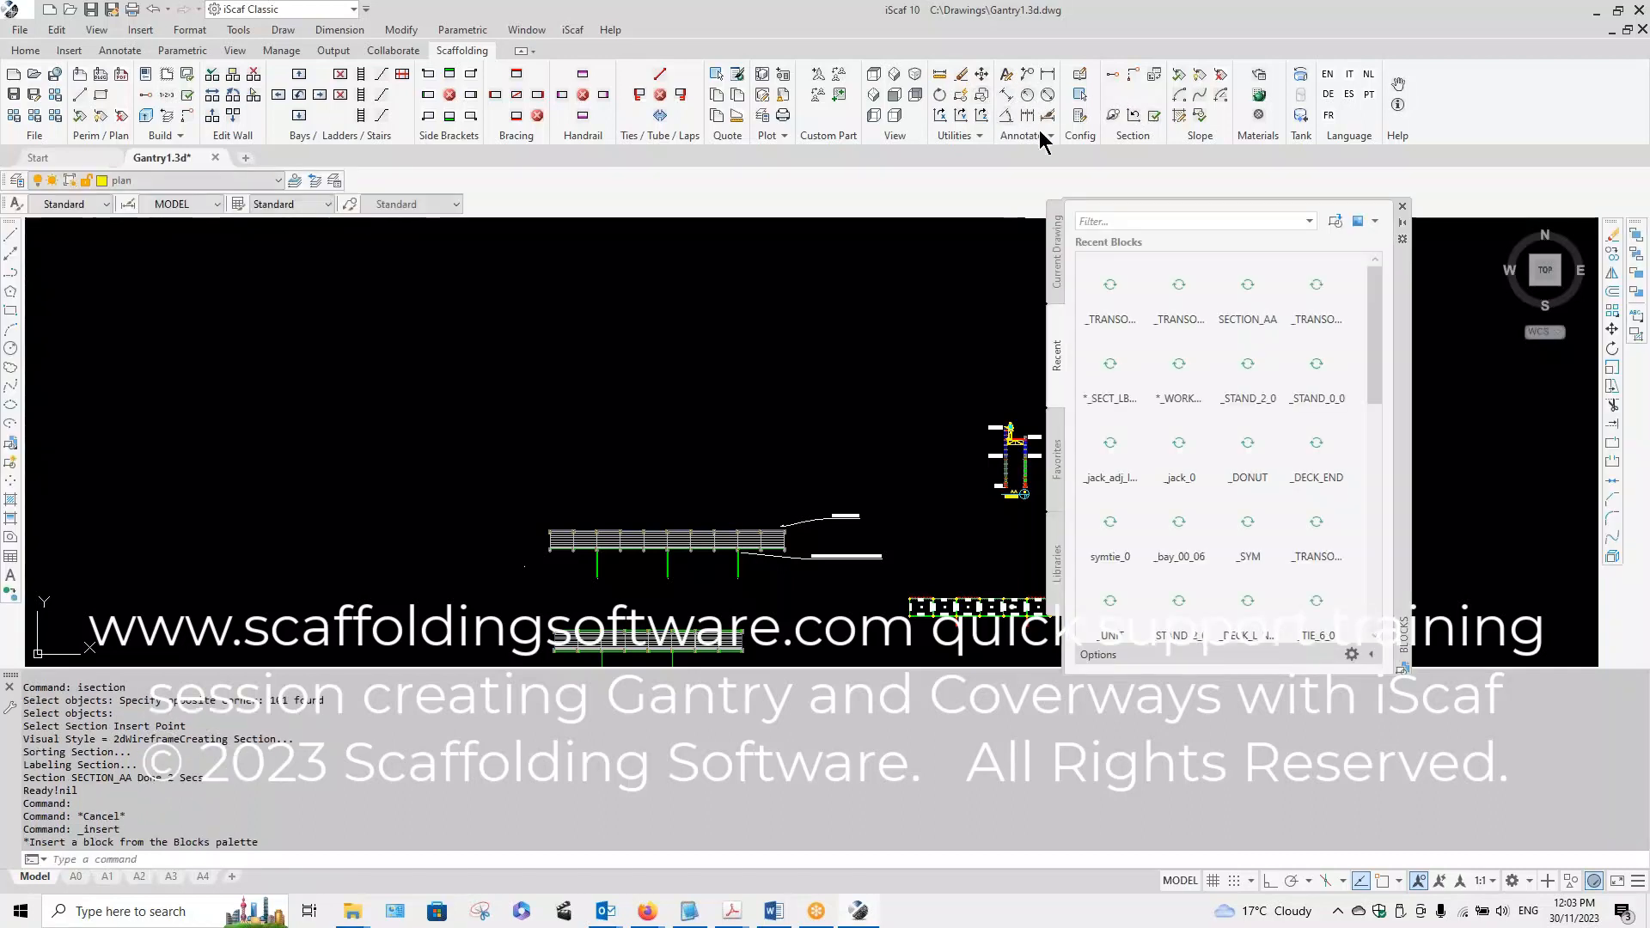
pyautogui.click(1334, 222)
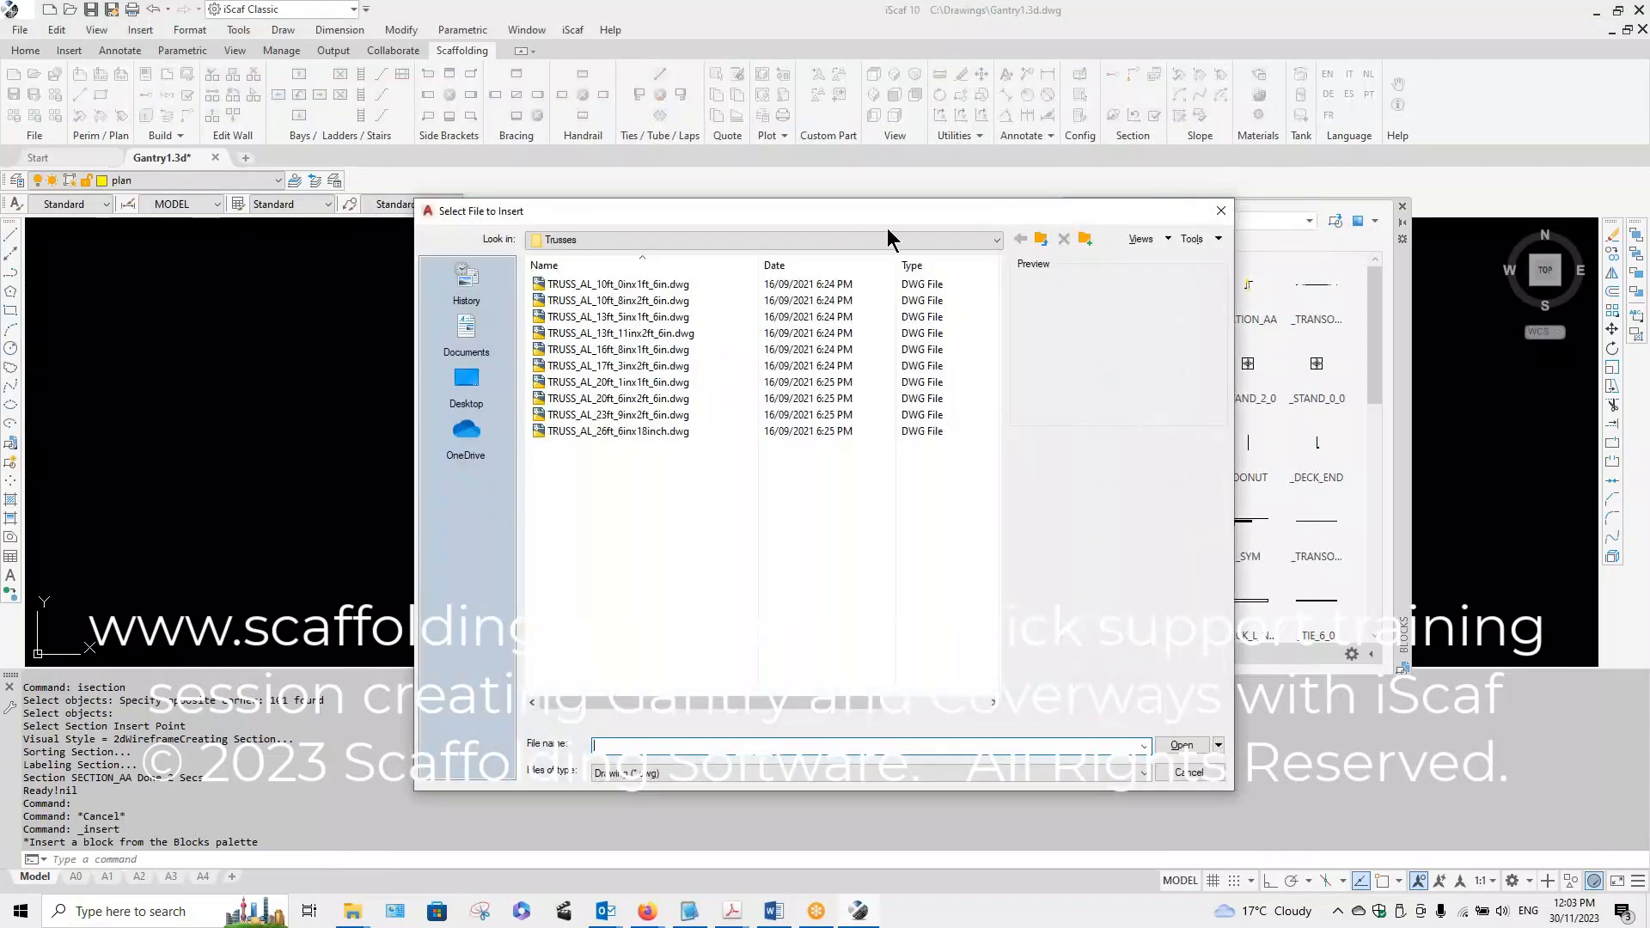
pyautogui.click(1041, 239)
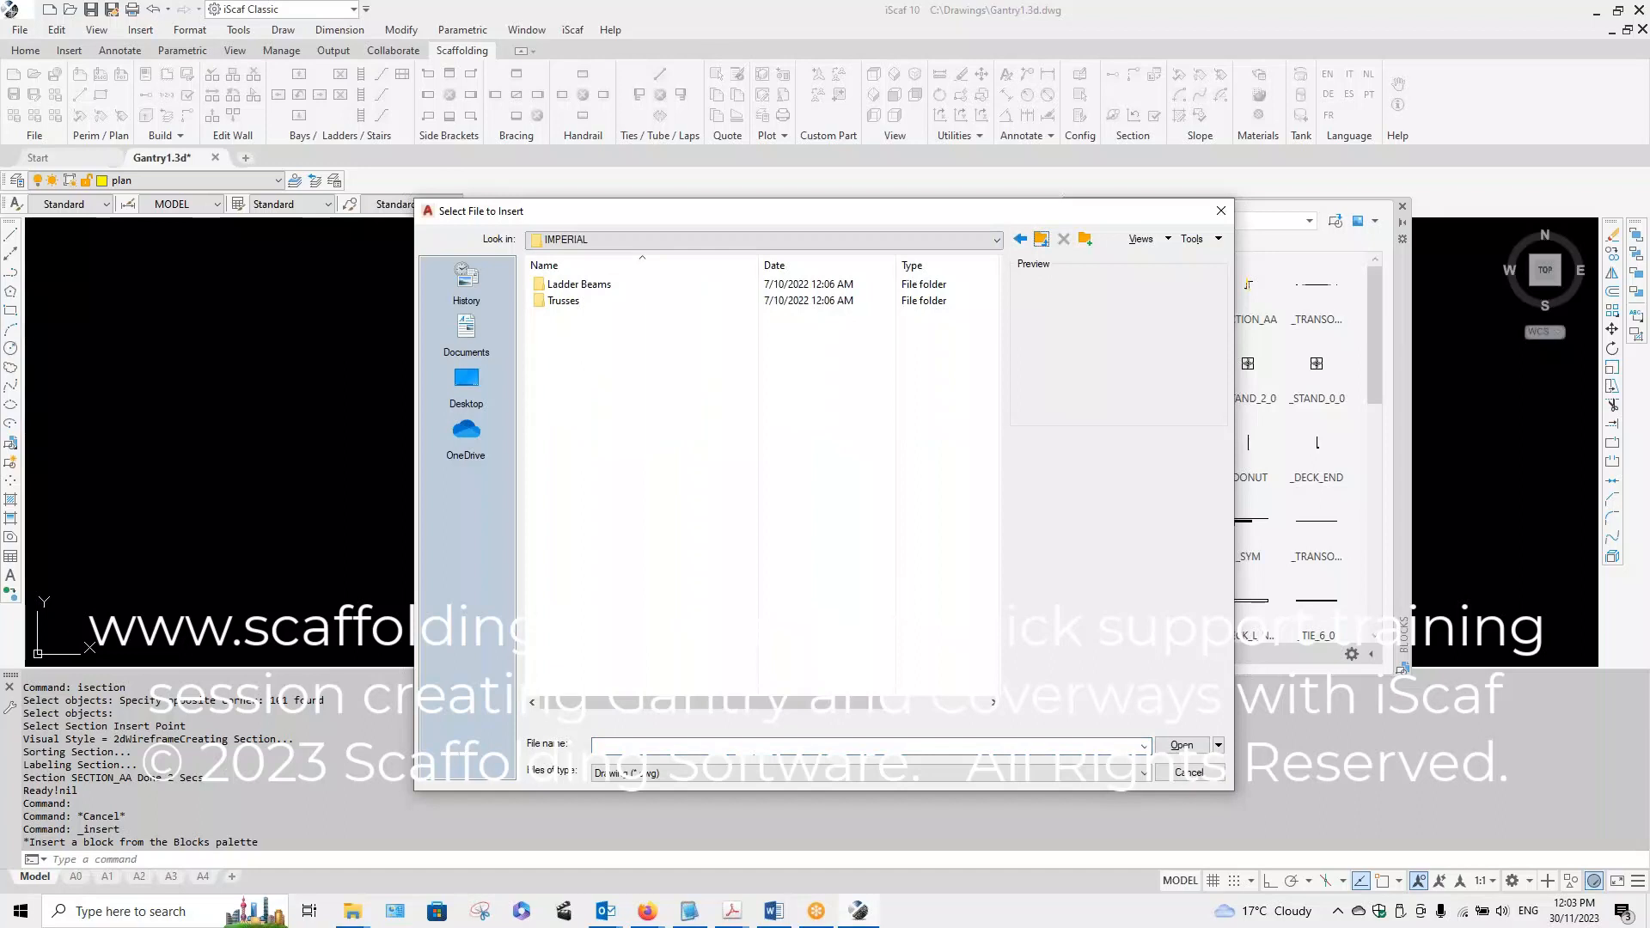
pyautogui.click(1041, 240)
pyautogui.click(593, 302)
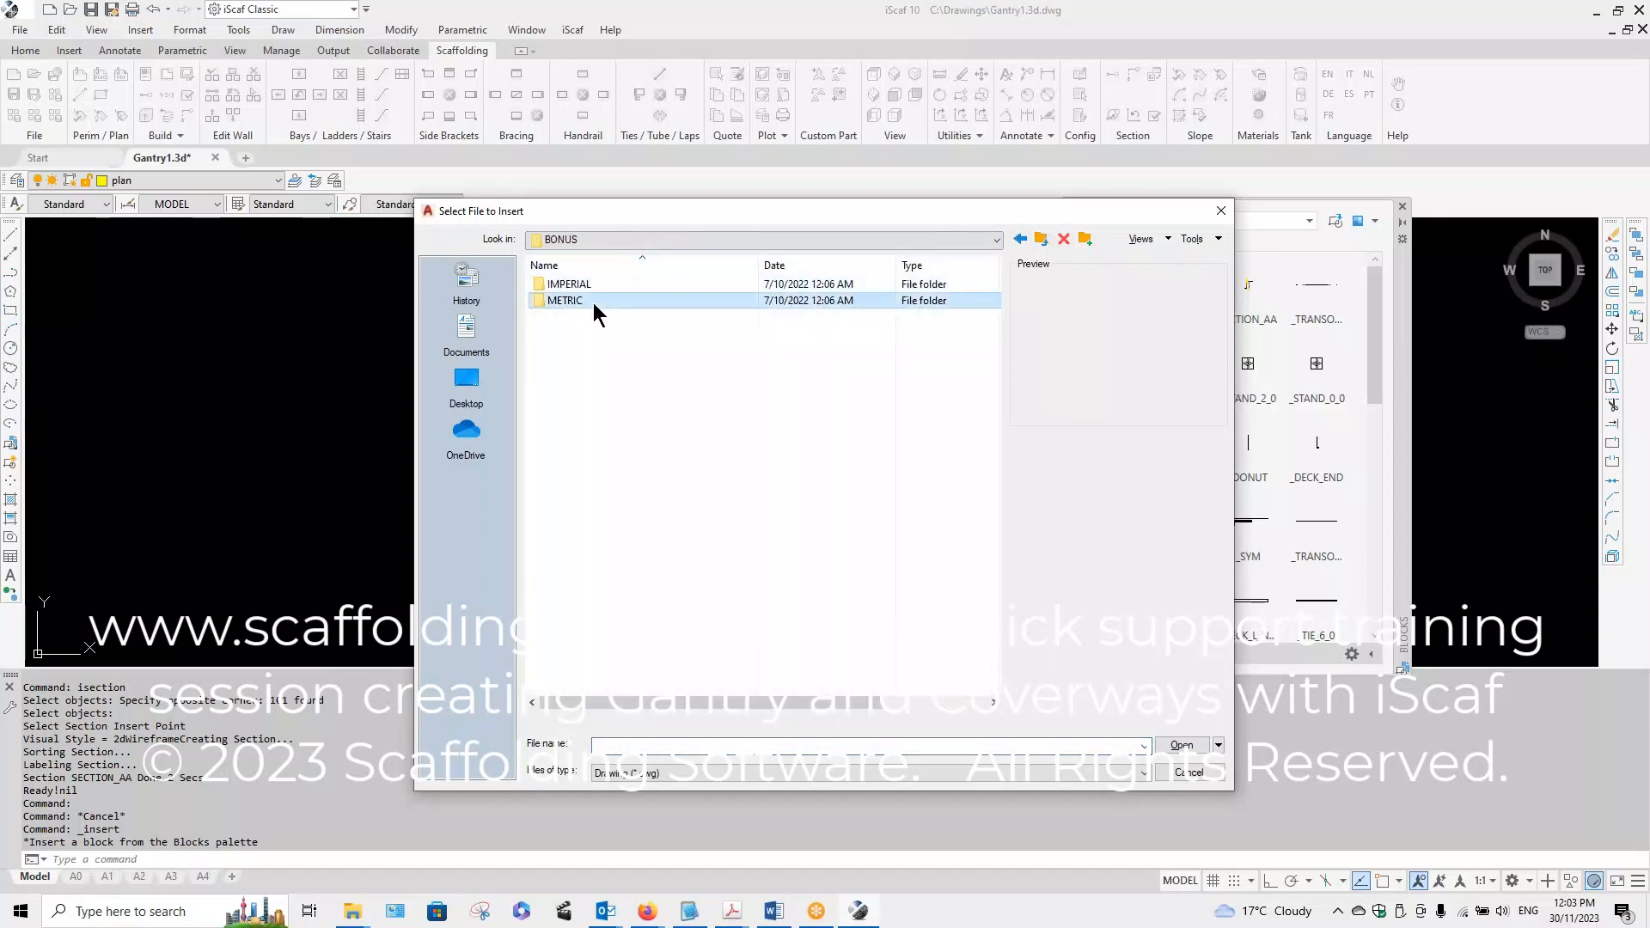
pyautogui.doubleClick(593, 303)
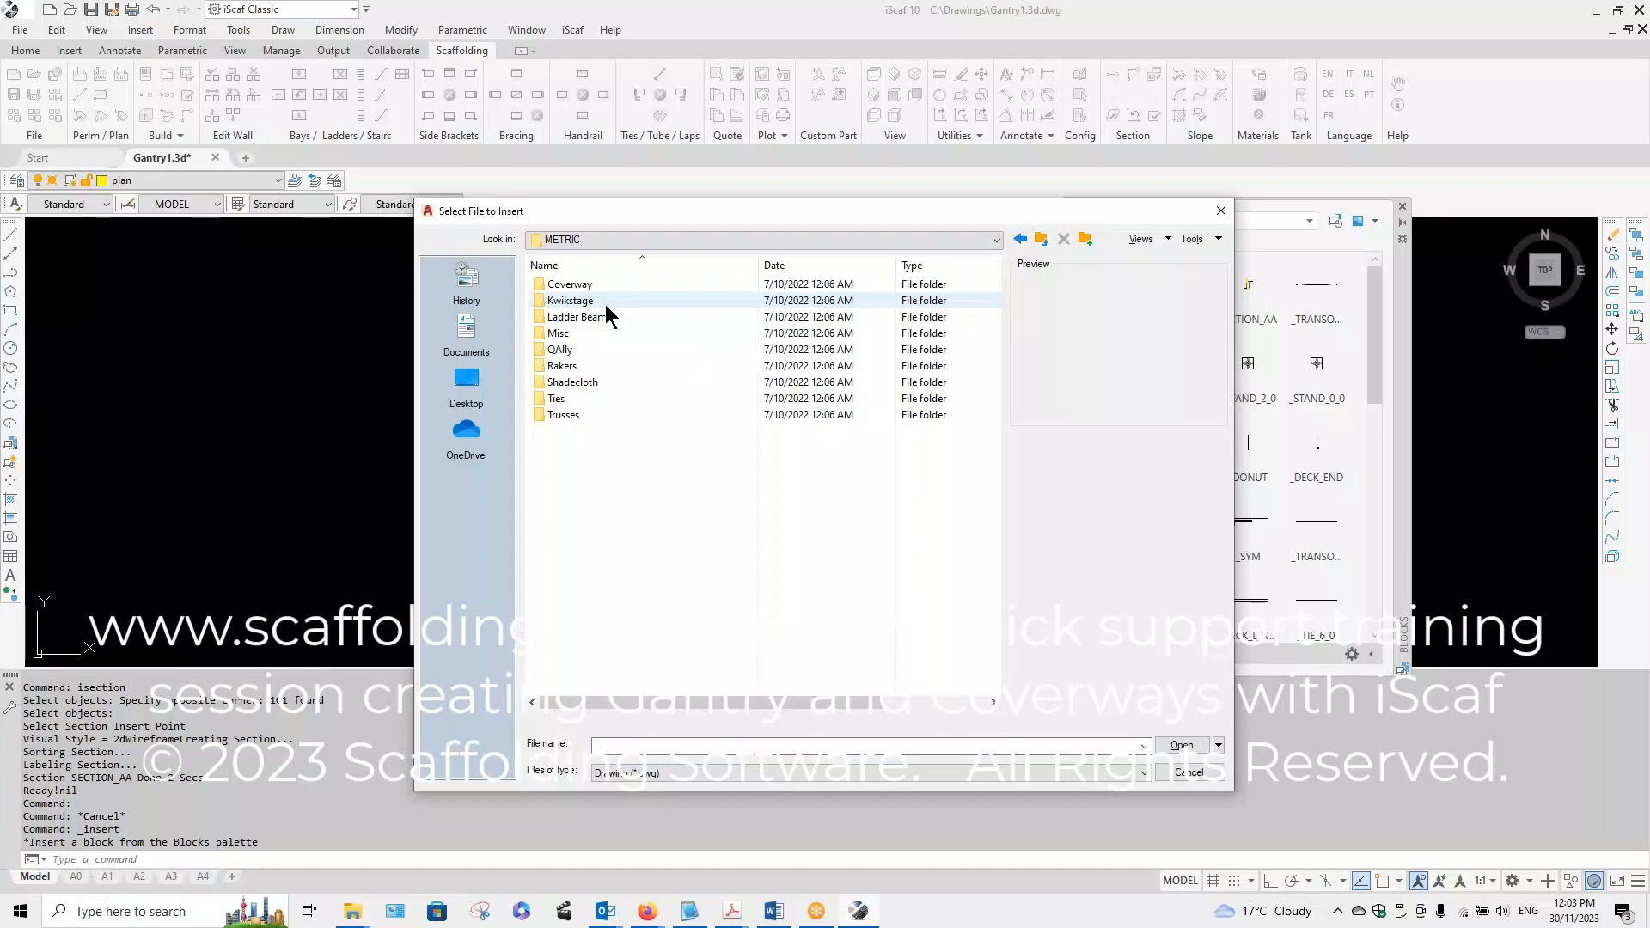
pyautogui.doubleClick(605, 302)
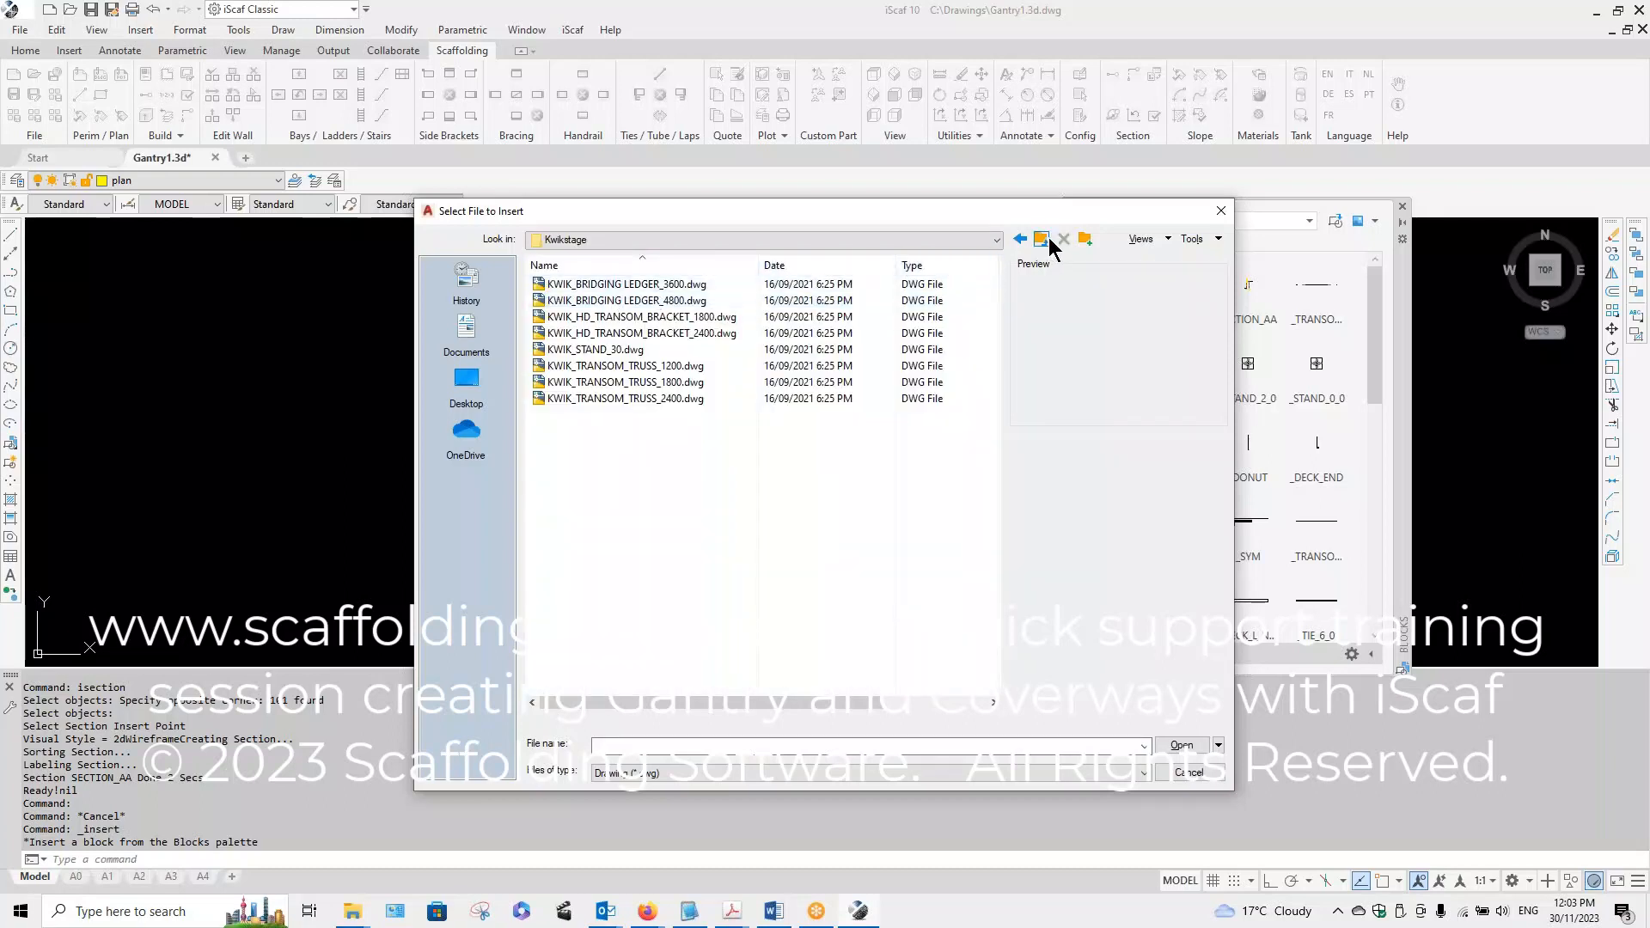
pyautogui.click(1042, 244)
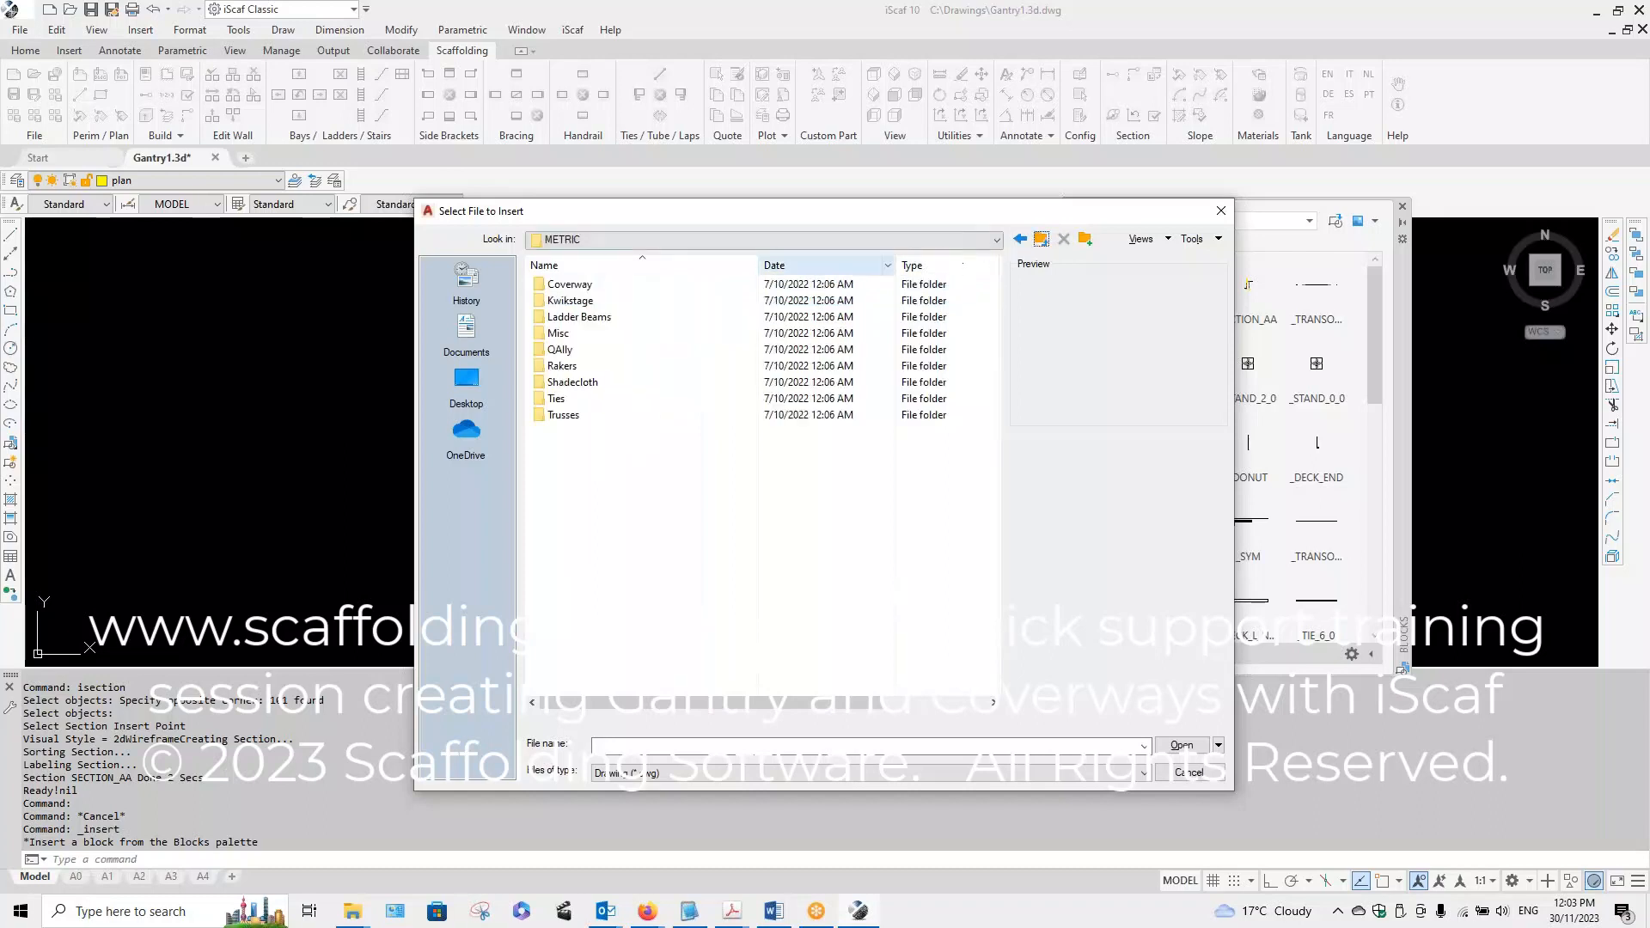
pyautogui.doubleClick(617, 284)
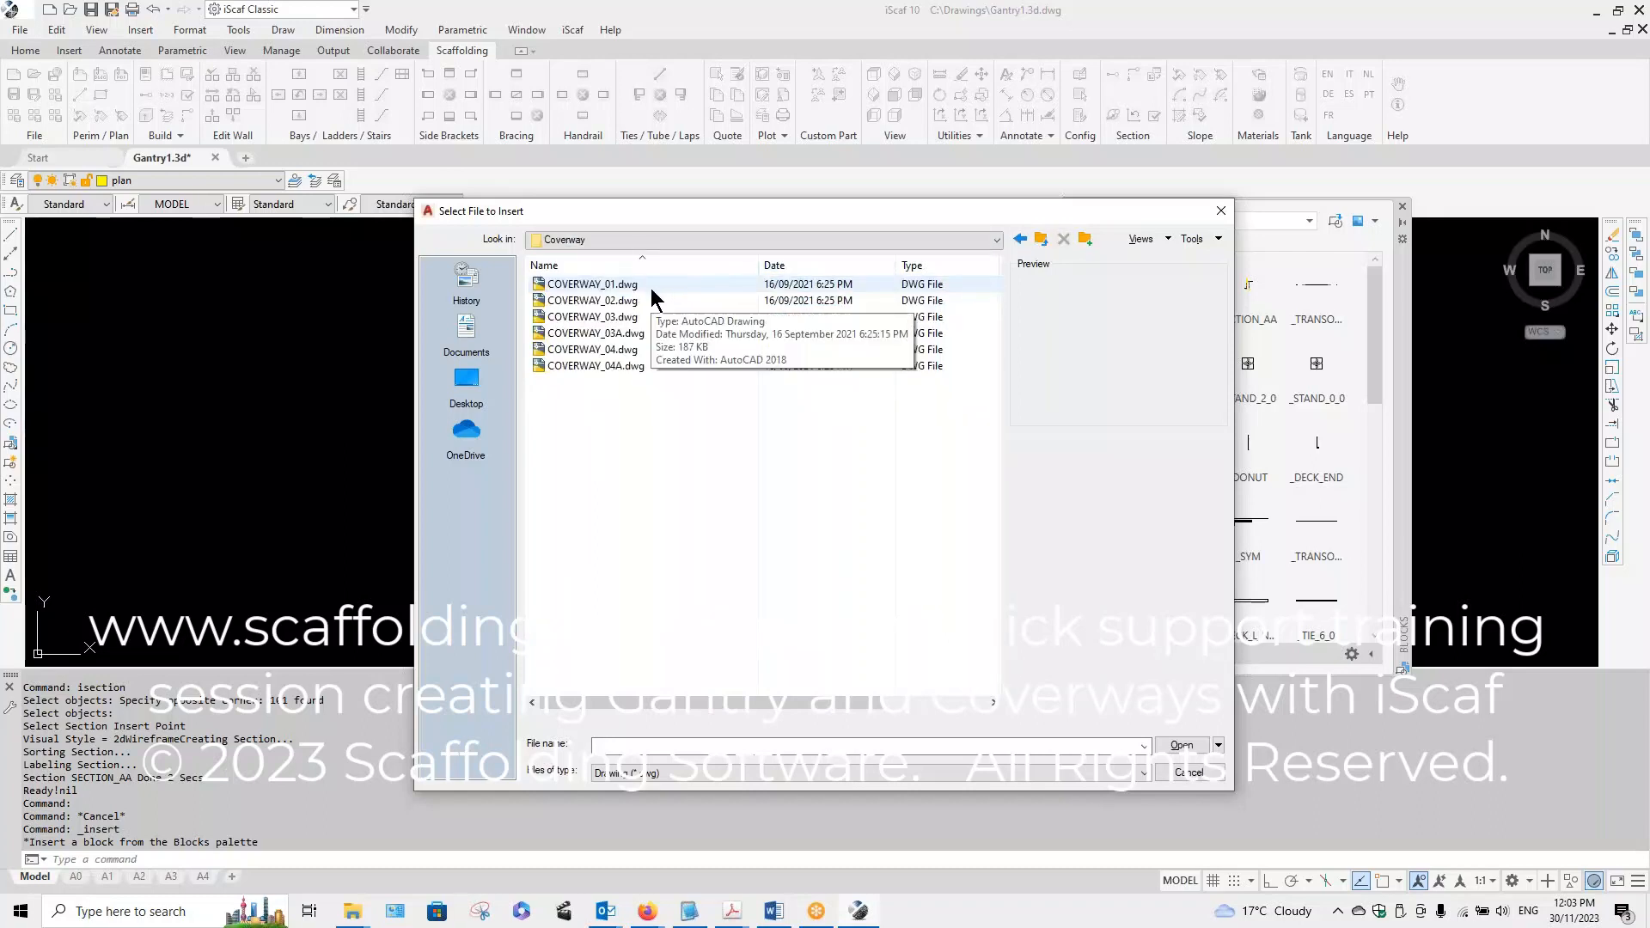
# Step: Preview the coverway library drawings from COVERWAY_01 through COVERWAY_04
pyautogui.click(644, 286)
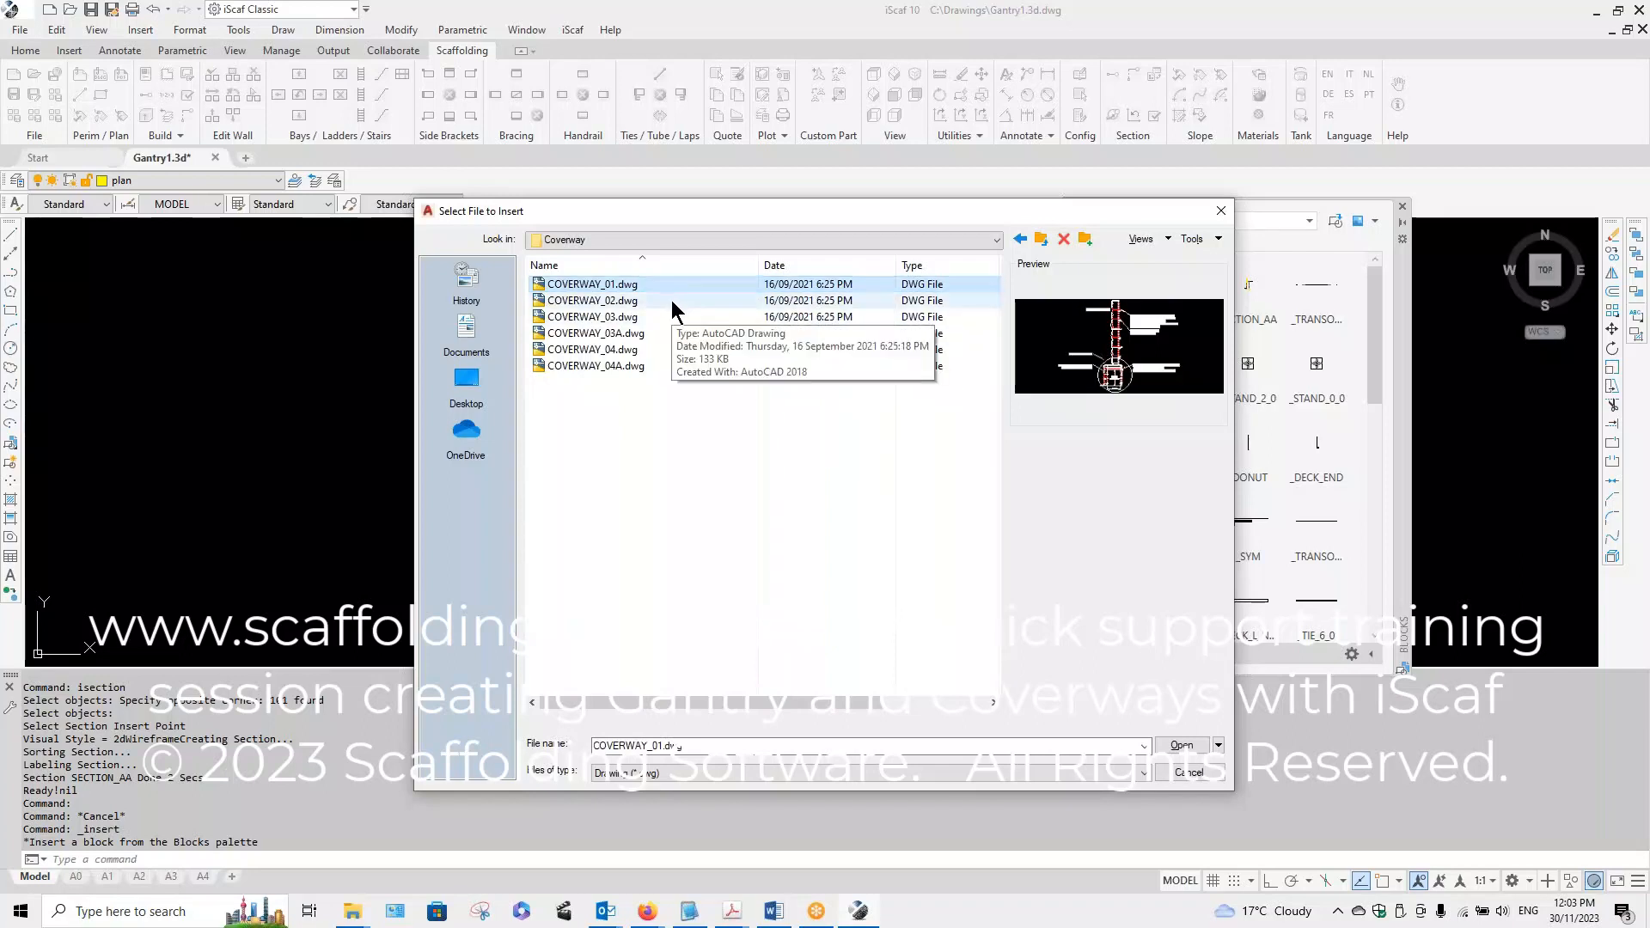
pyautogui.click(672, 300)
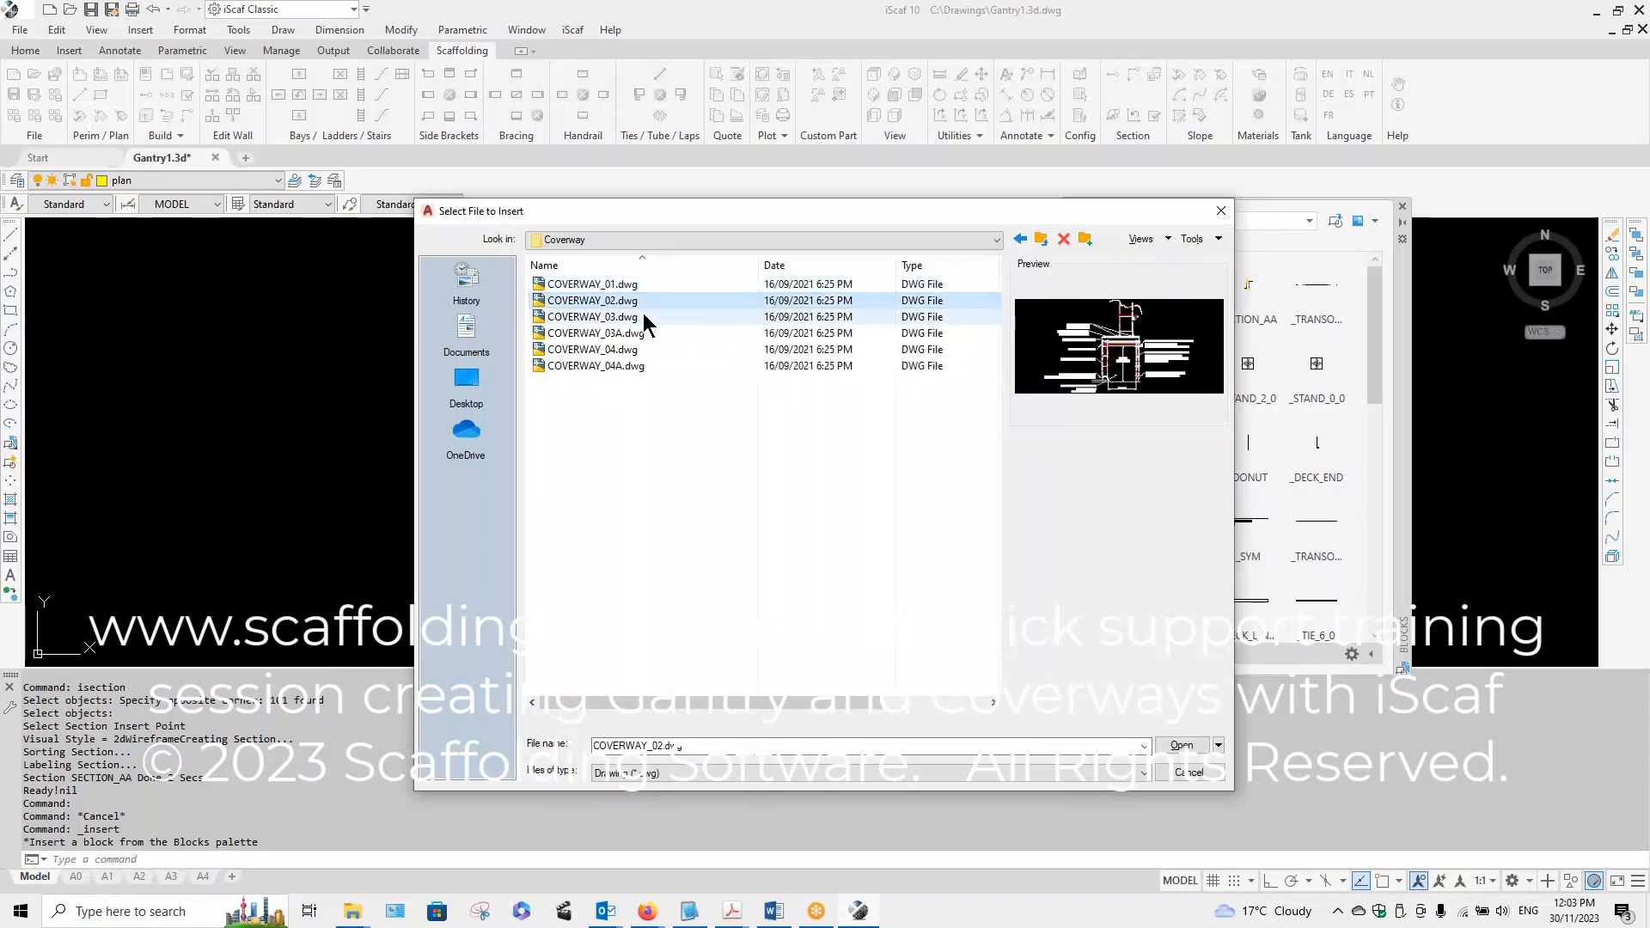
pyautogui.click(644, 314)
pyautogui.click(643, 332)
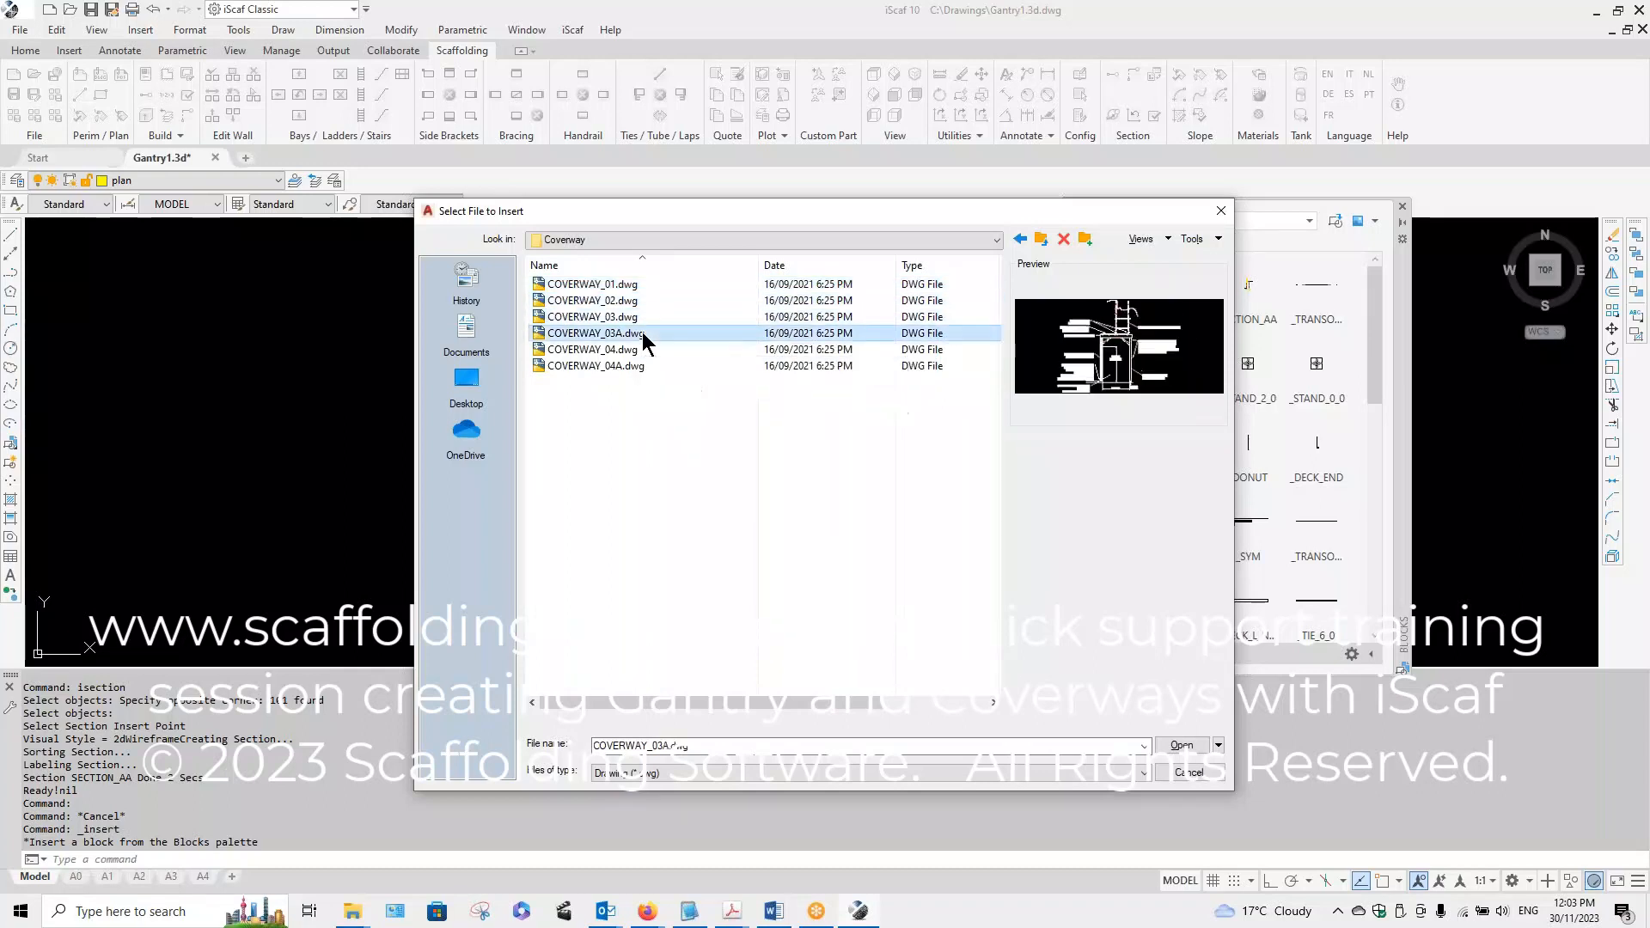
pyautogui.click(631, 348)
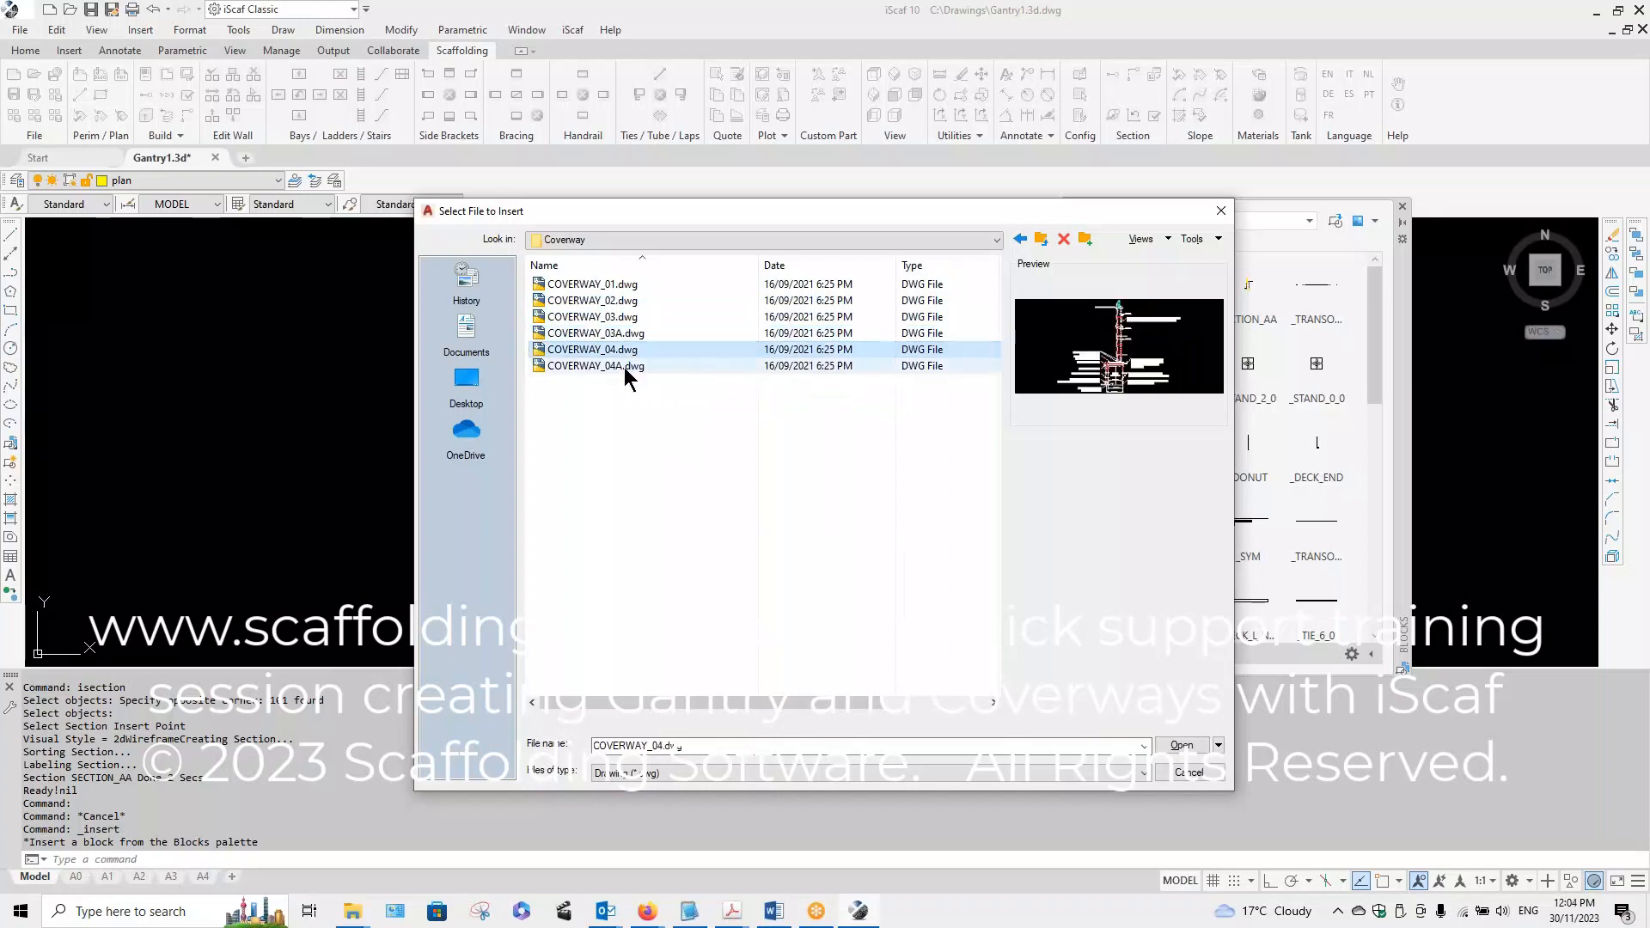
# Step: Insert COVERWAY_04A.dwg in the empty area west of the upper gantry elevation and close the block palette
pyautogui.click(623, 366)
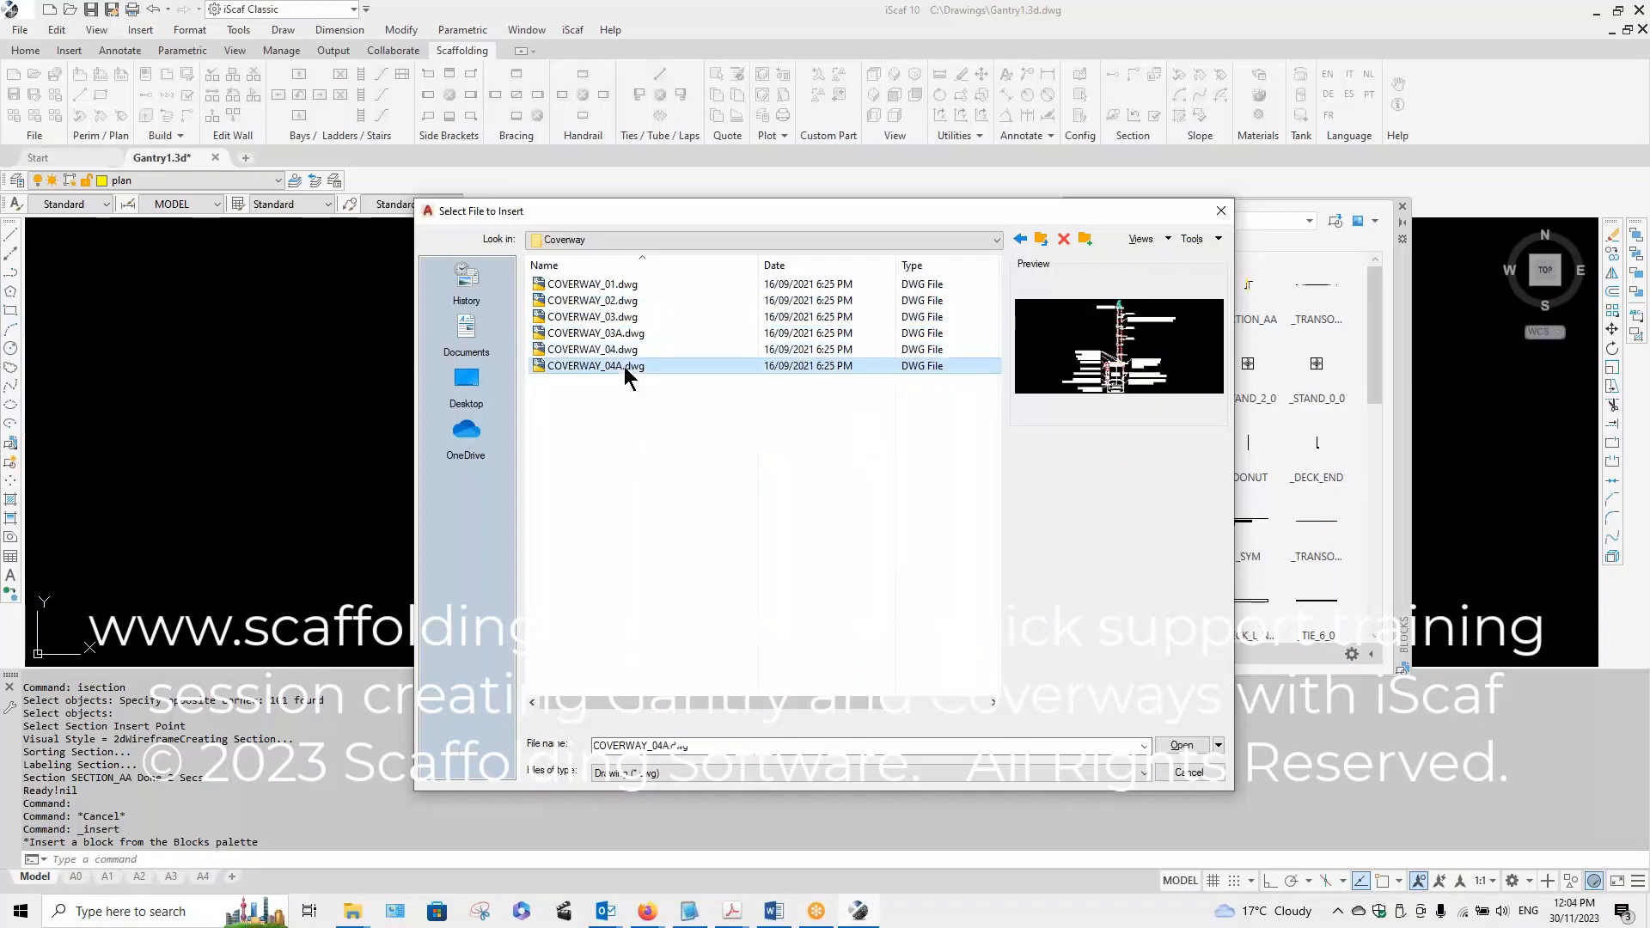
pyautogui.click(1182, 747)
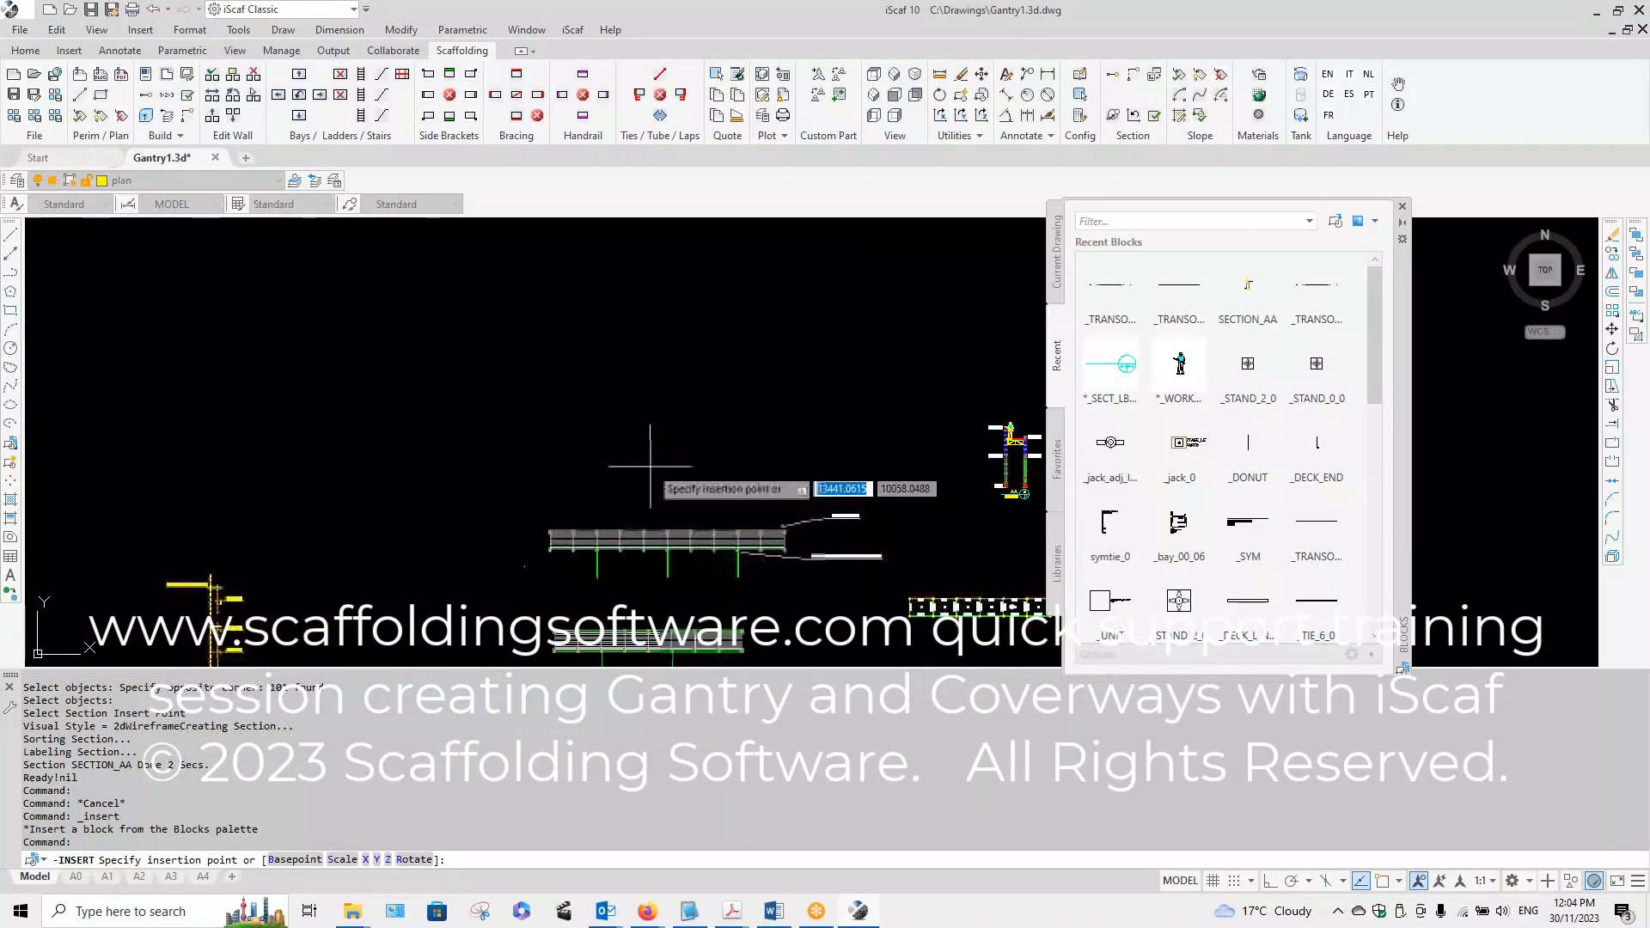
pyautogui.click(757, 275)
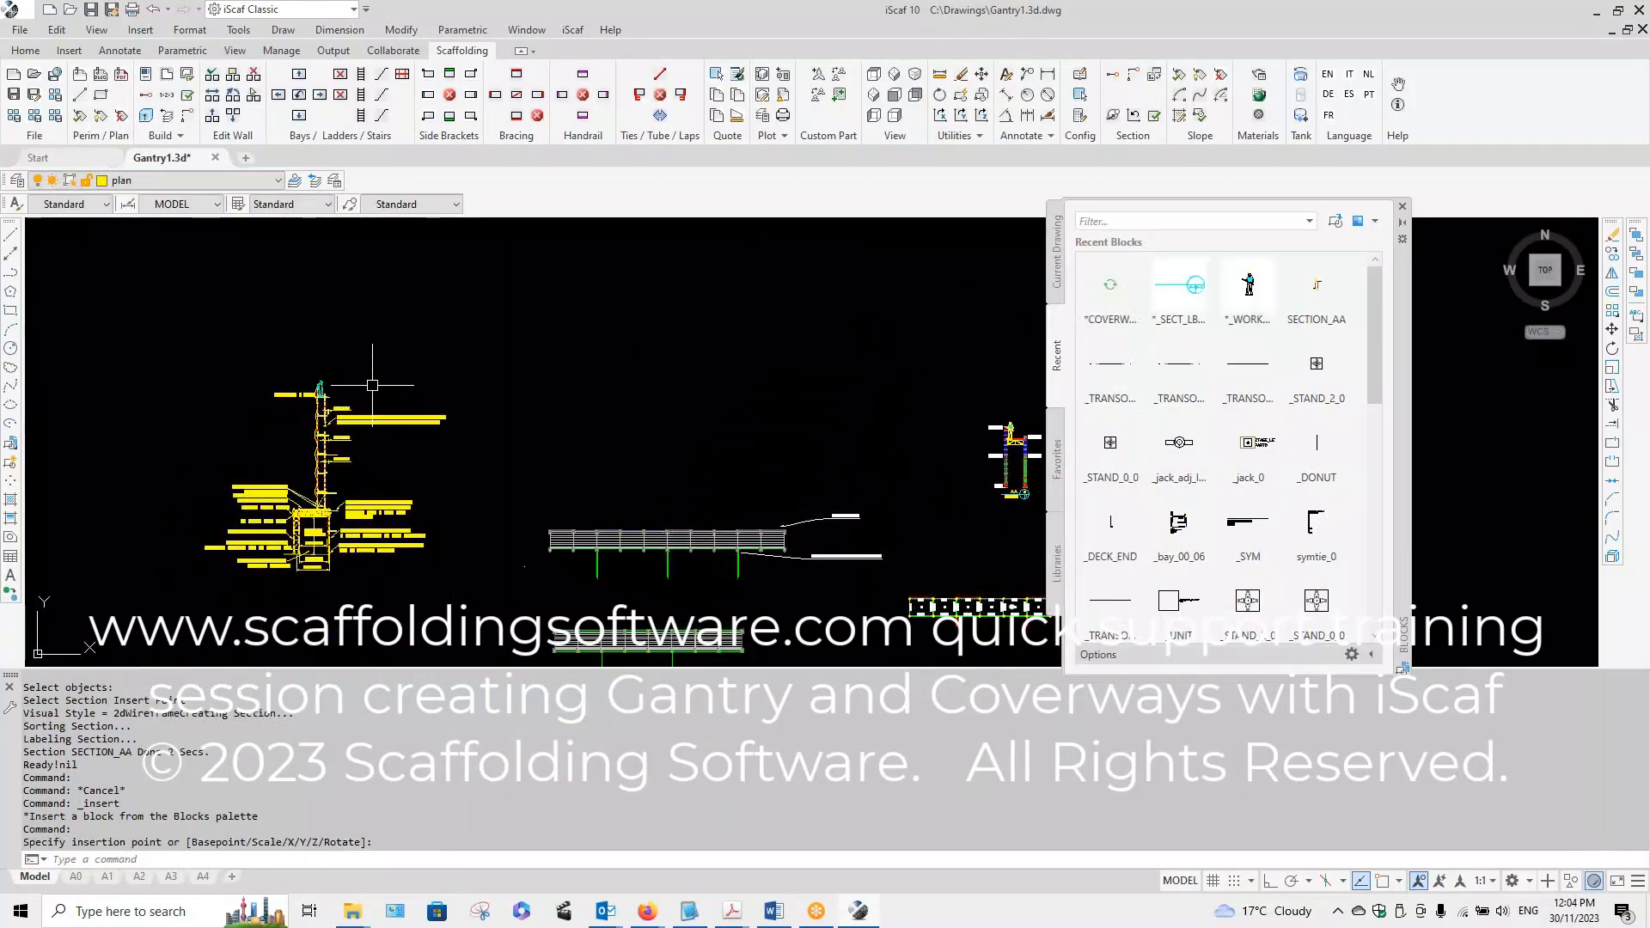
pyautogui.click(1402, 208)
# Step: Change the inserted coverway block's color property to ByBlock
pyautogui.scroll(5, 322, 375)
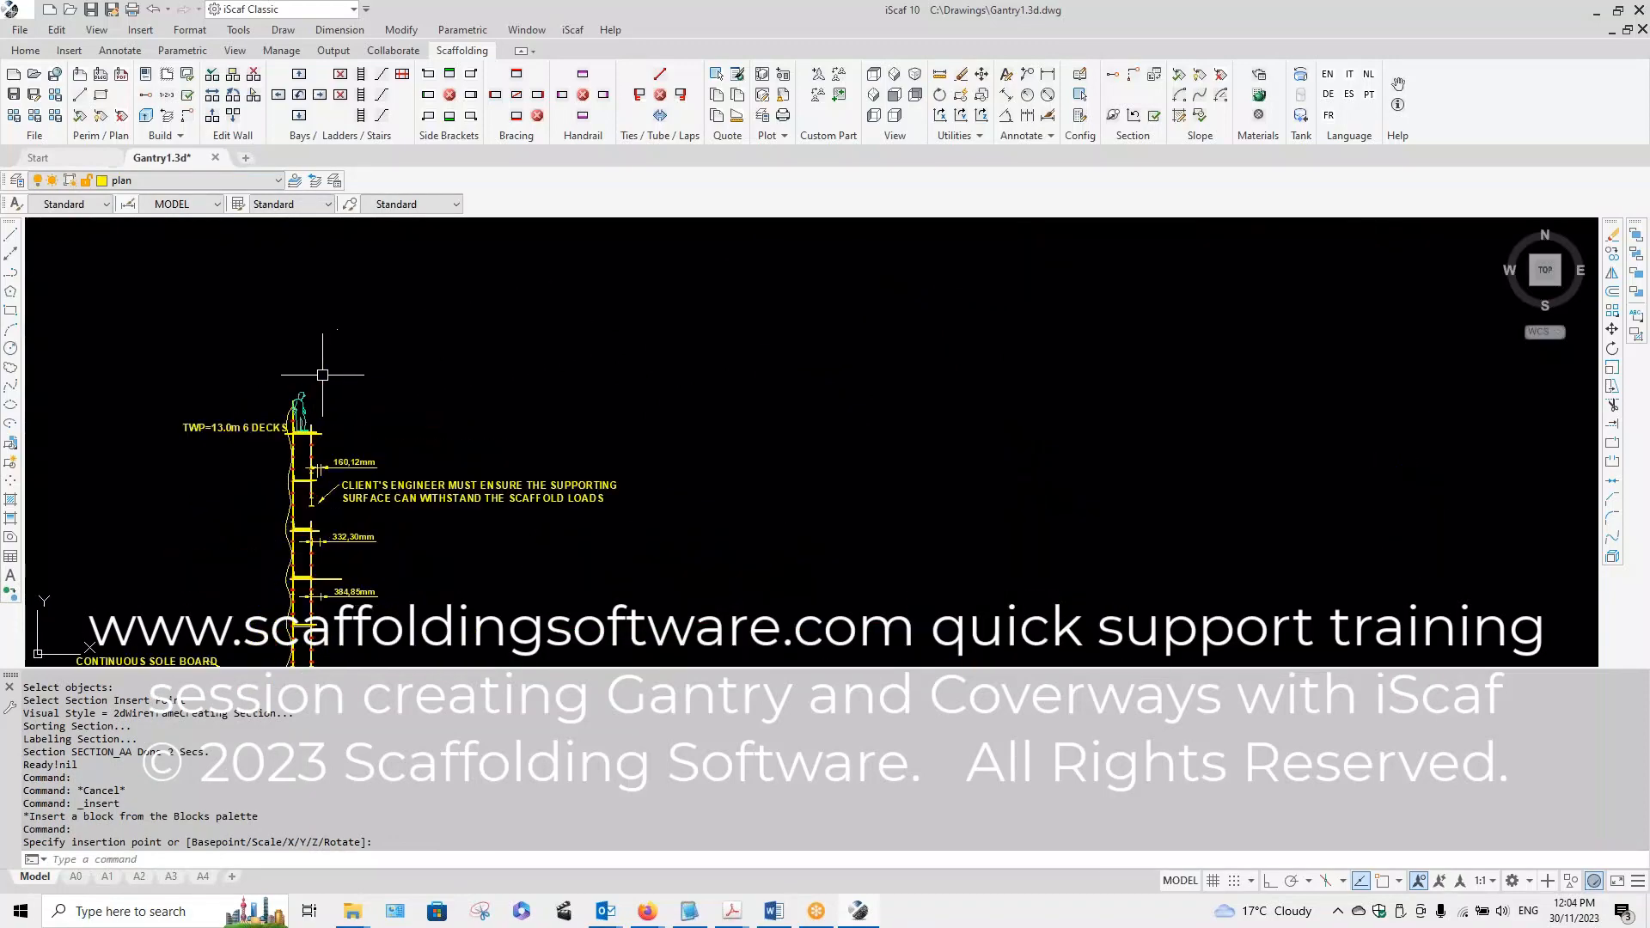
pyautogui.scroll(-5, 526, 397)
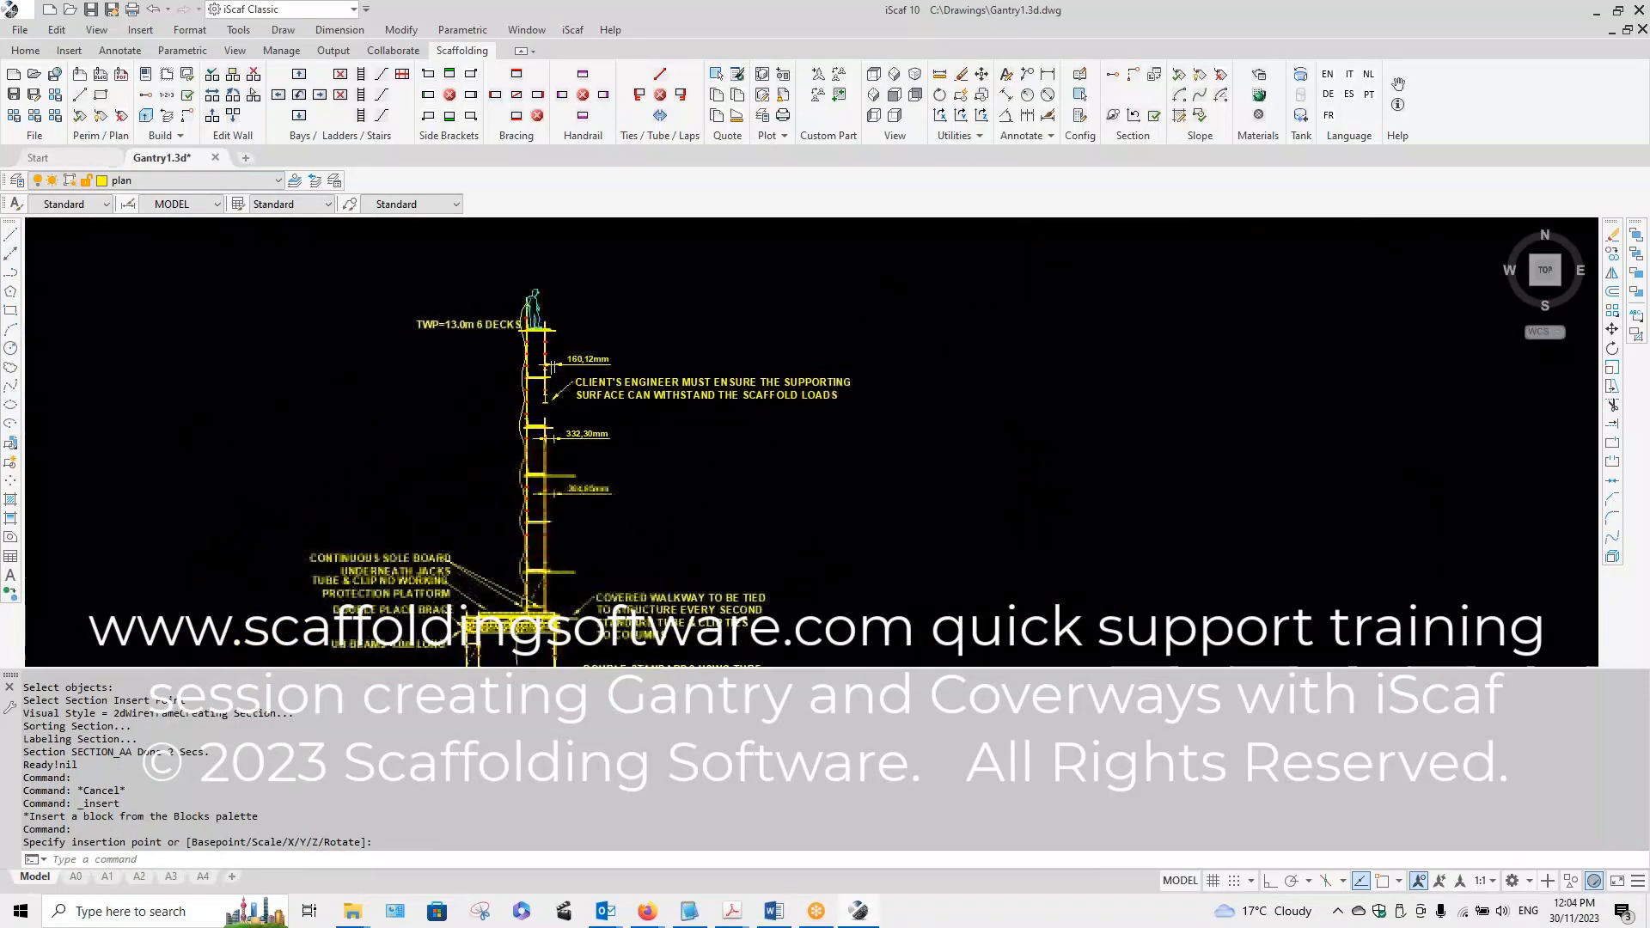
pyautogui.moveTo(655, 411); pyautogui.dragTo(577, 397, button='middle')
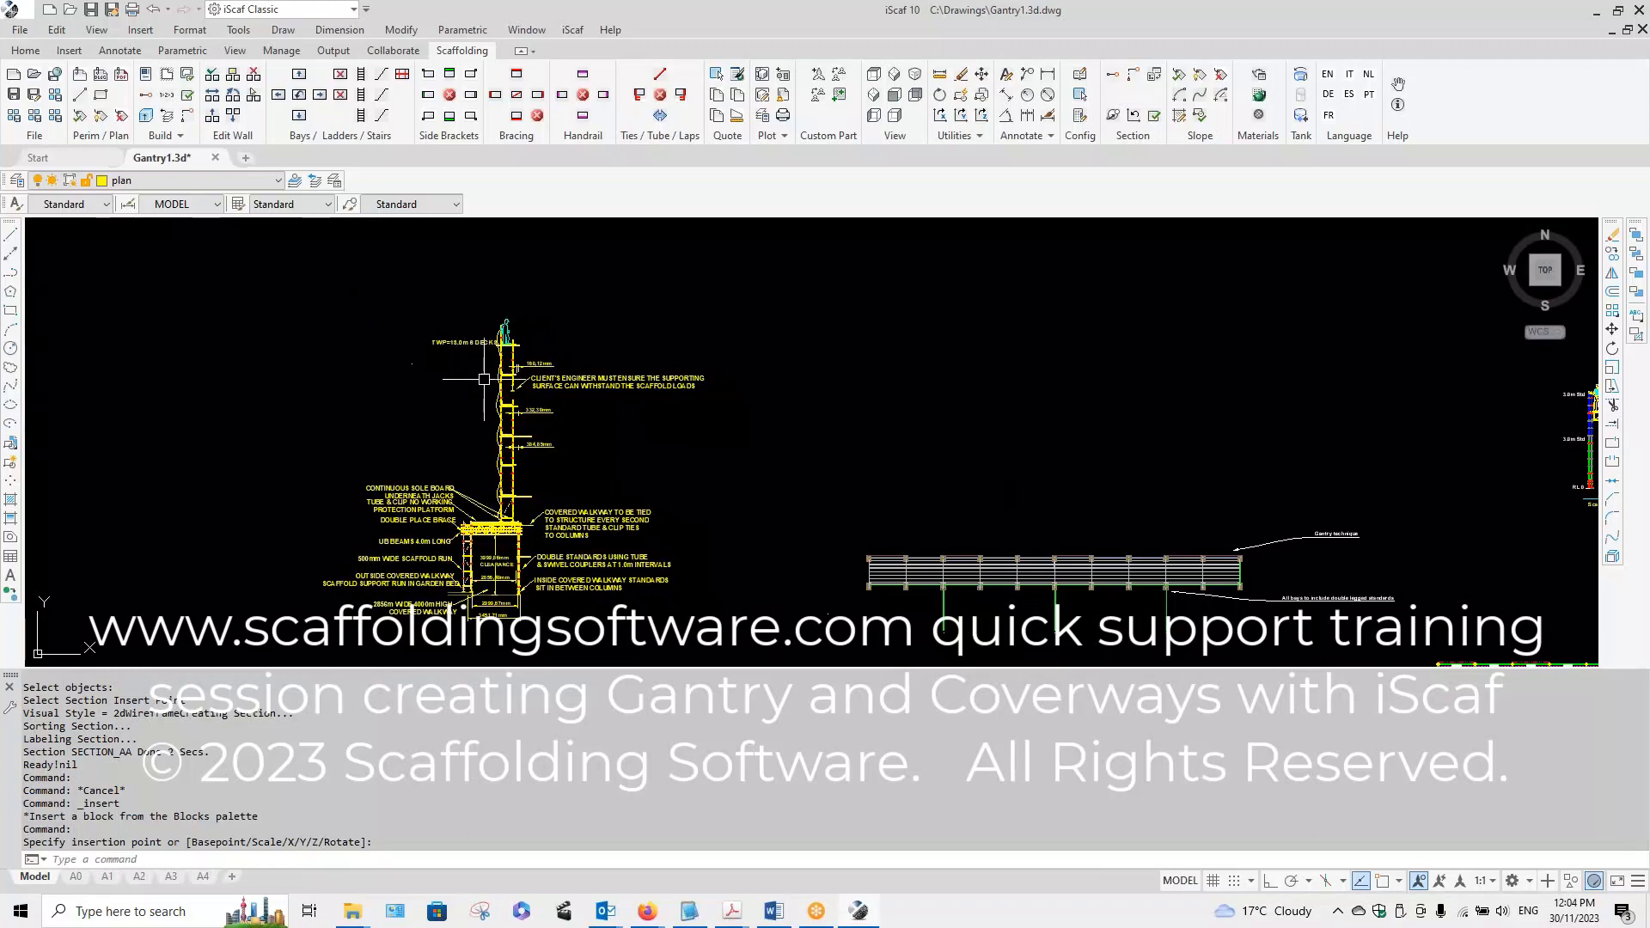
pyautogui.click(505, 327)
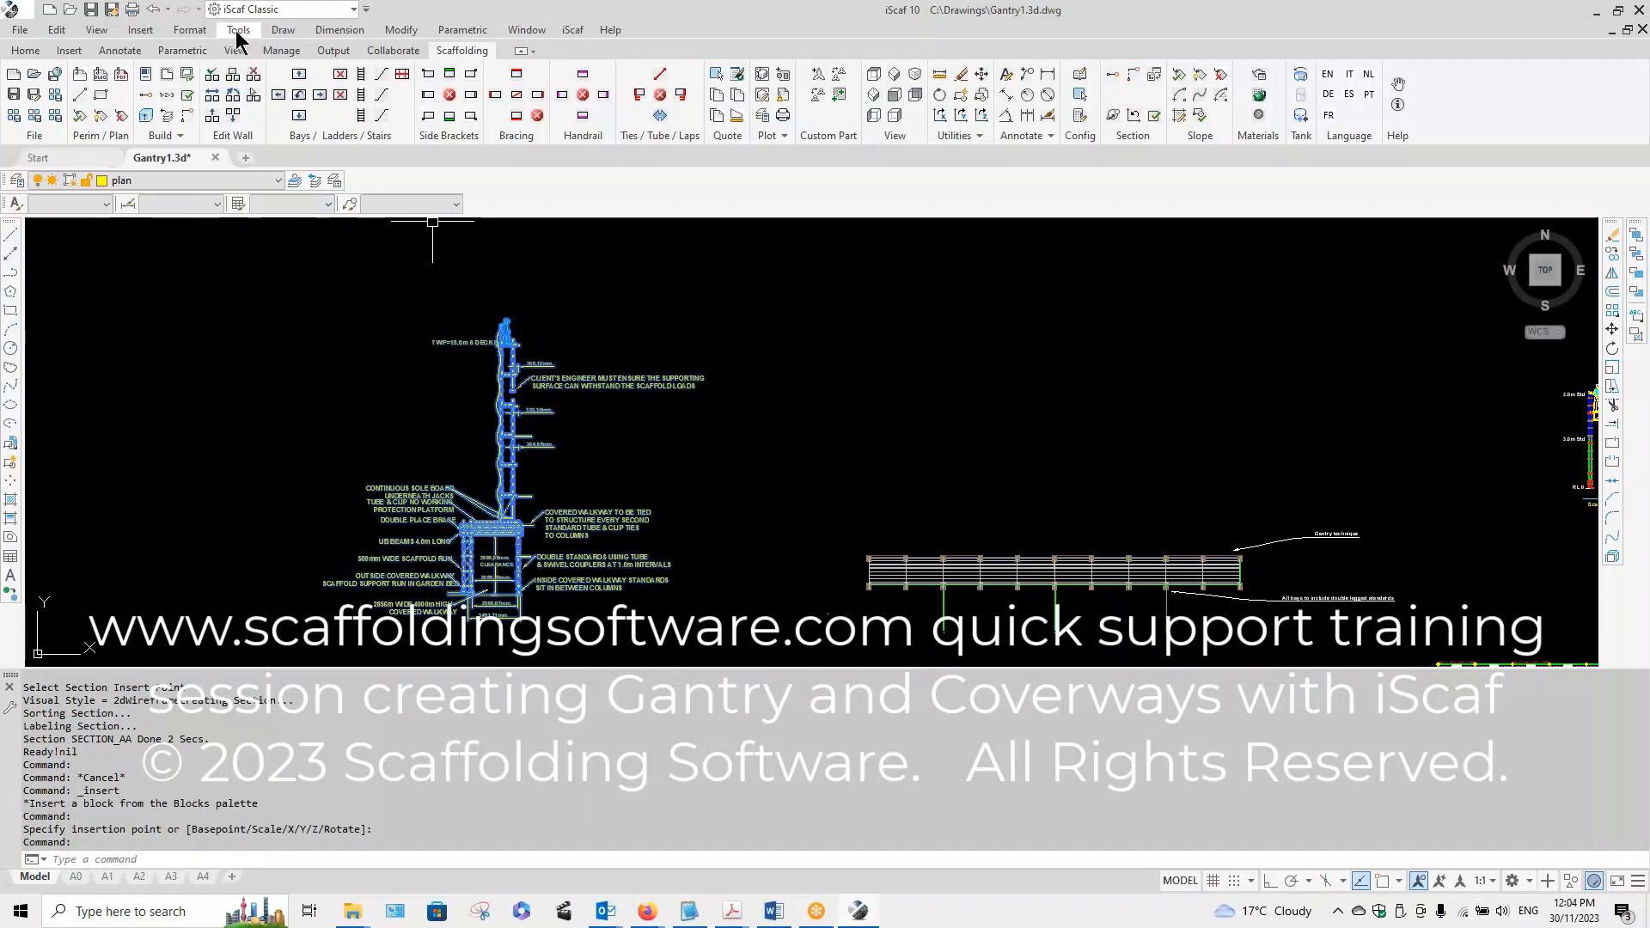
pyautogui.click(387, 39)
pyautogui.click(402, 49)
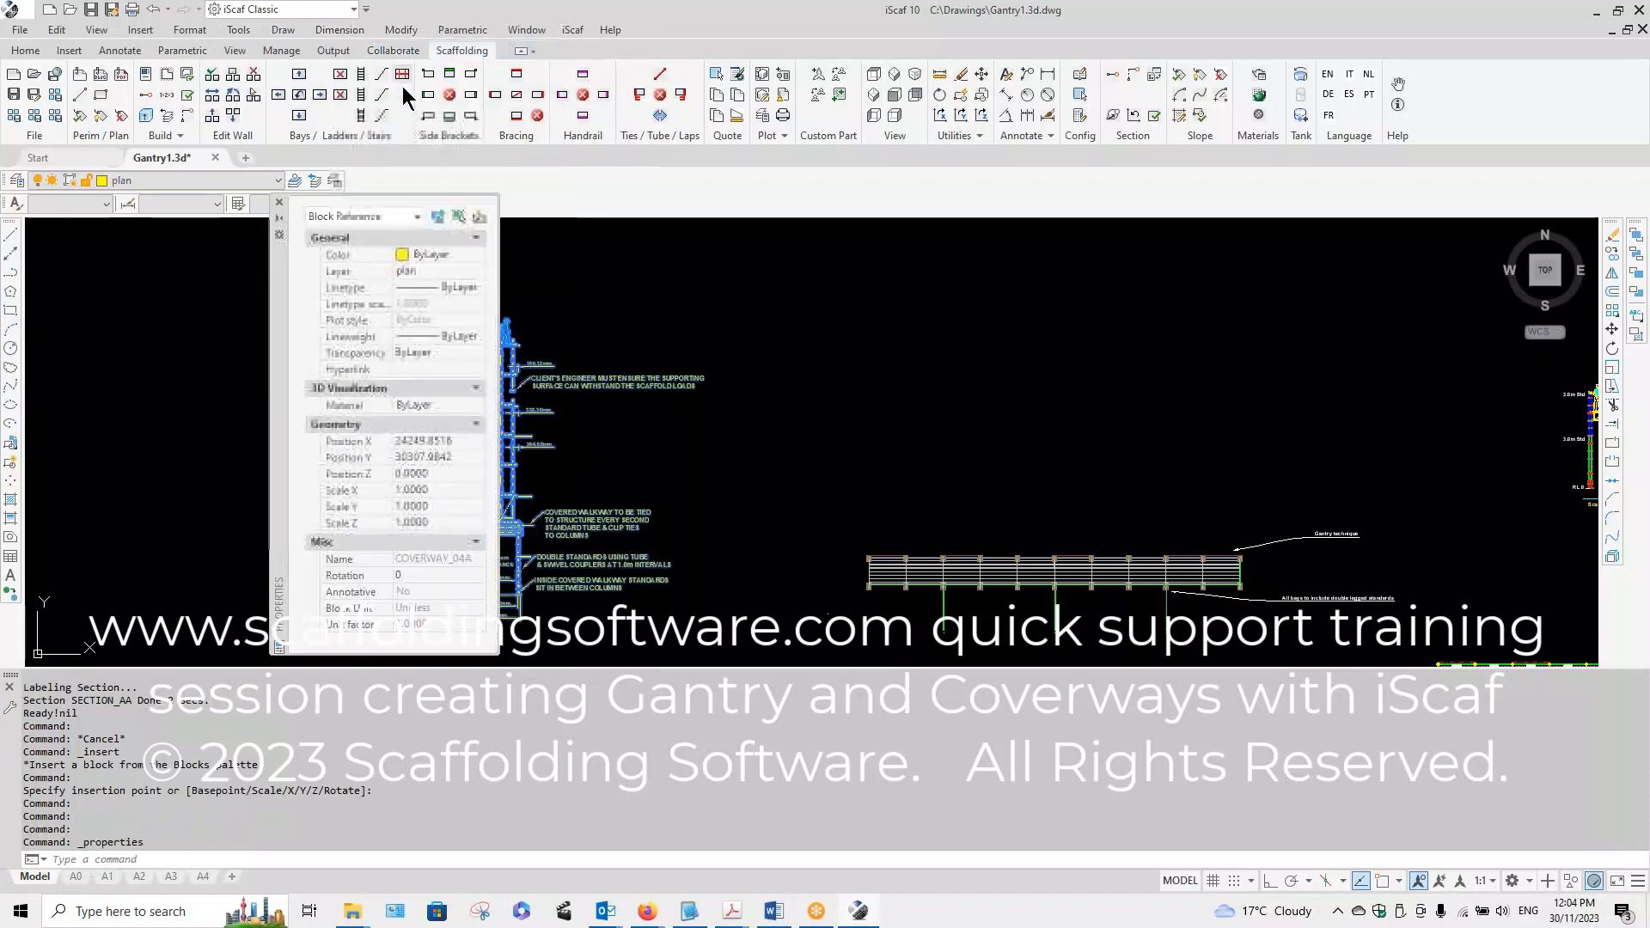
pyautogui.click(435, 256)
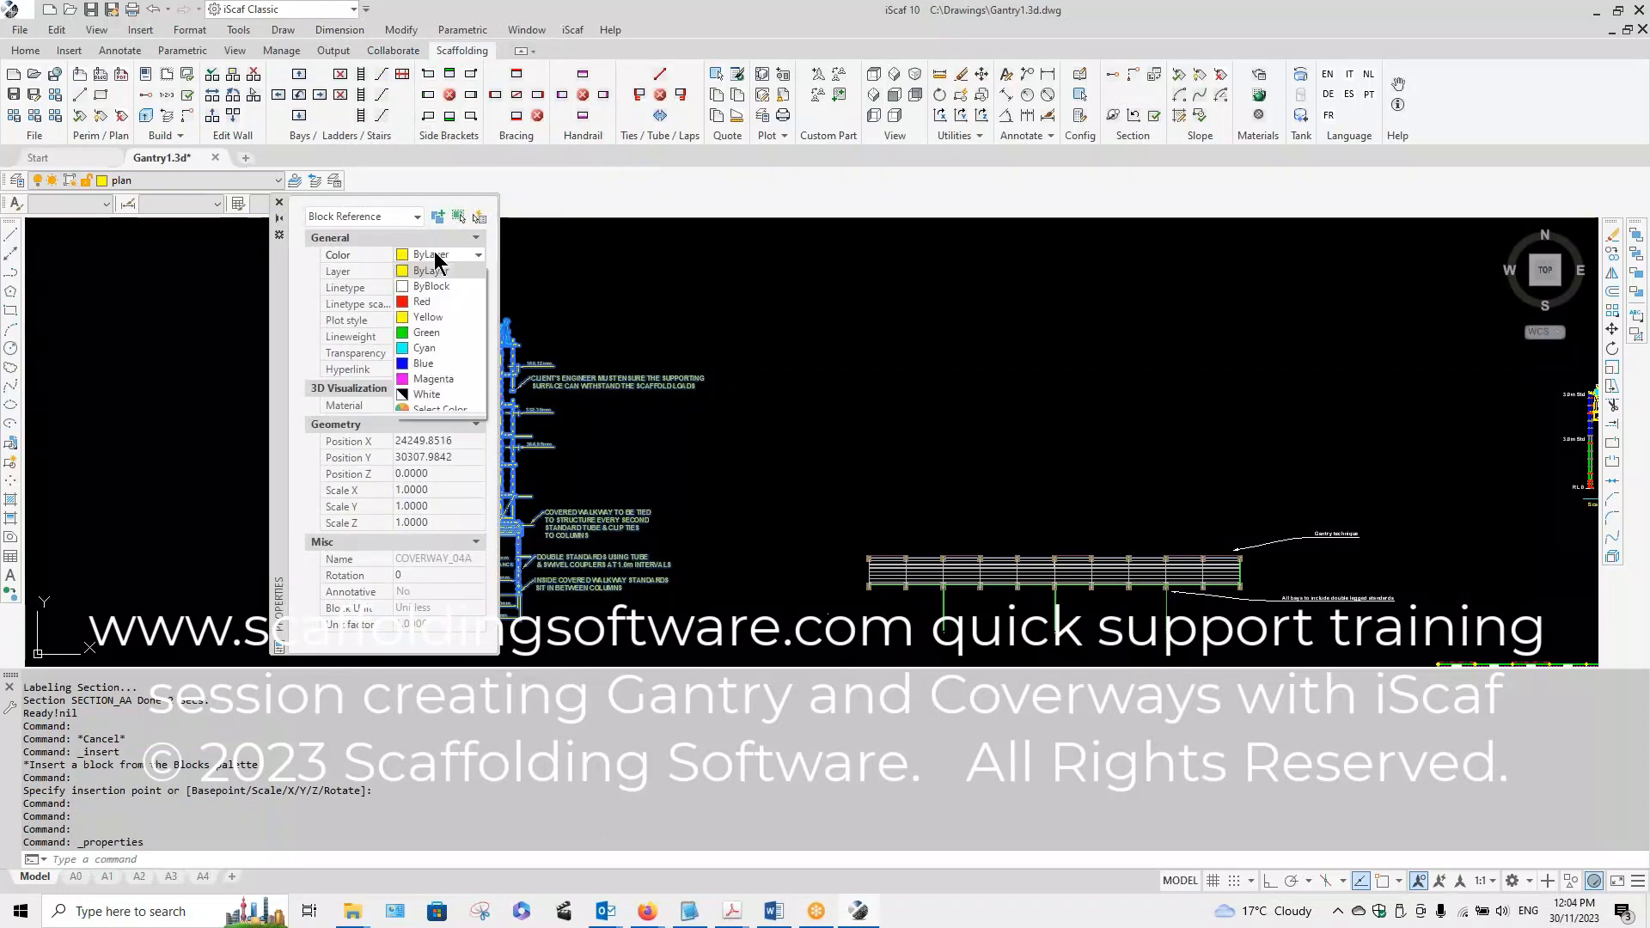
pyautogui.click(402, 289)
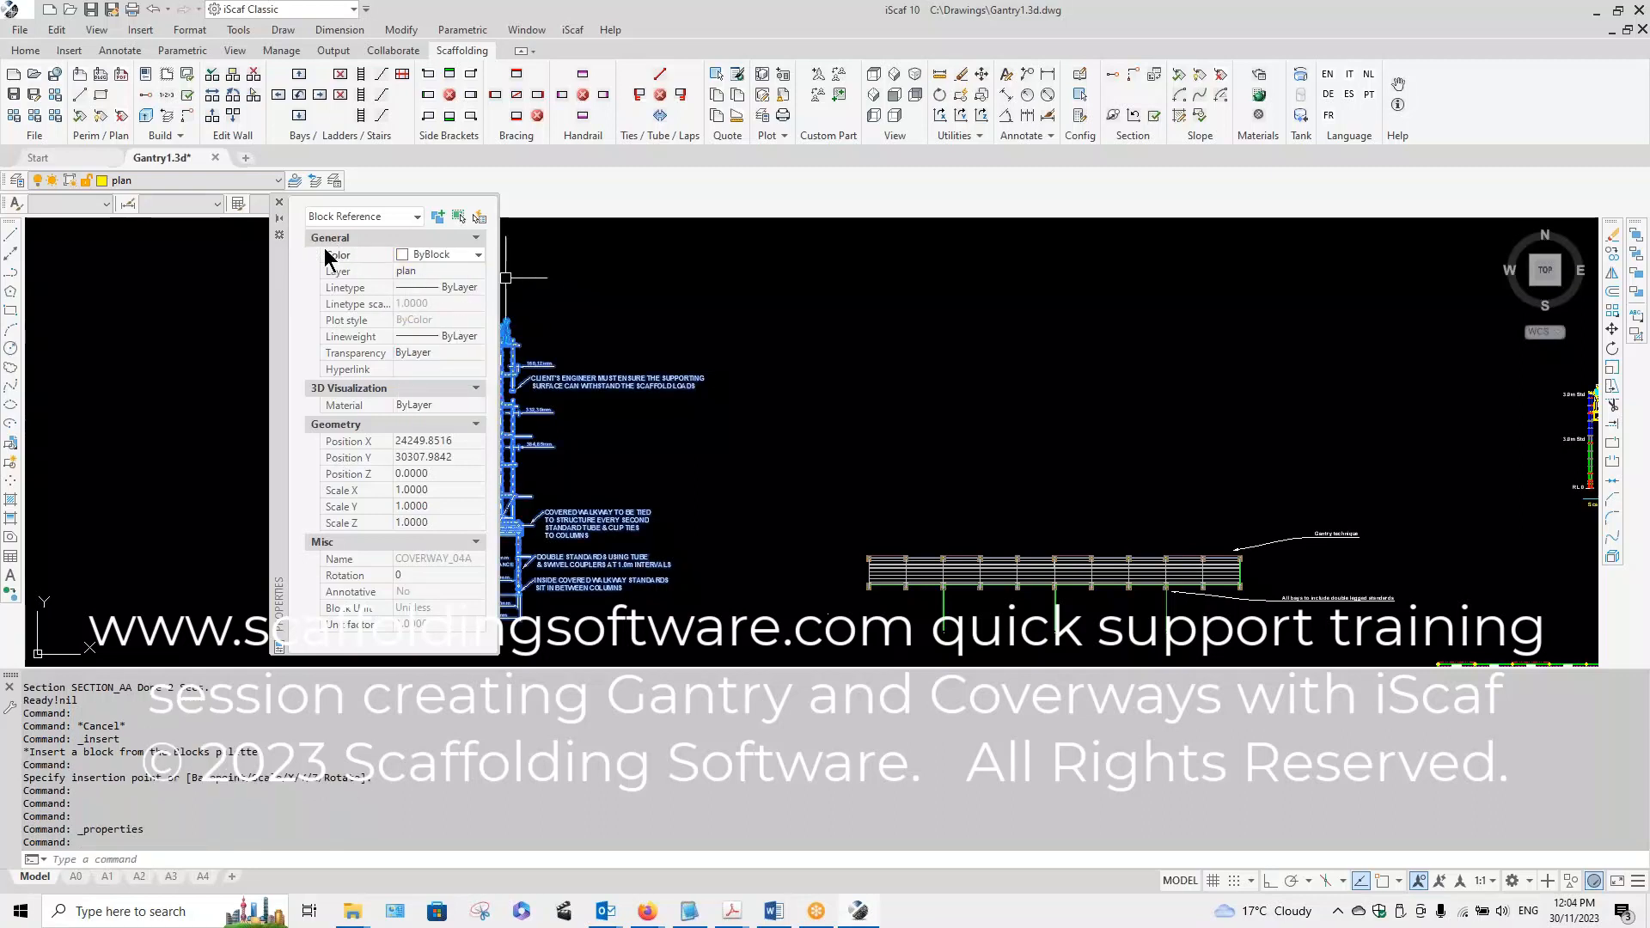
pyautogui.click(279, 203)
# Step: Clear the selection of the coverway block and redraw the view
pyautogui.click(549, 277)
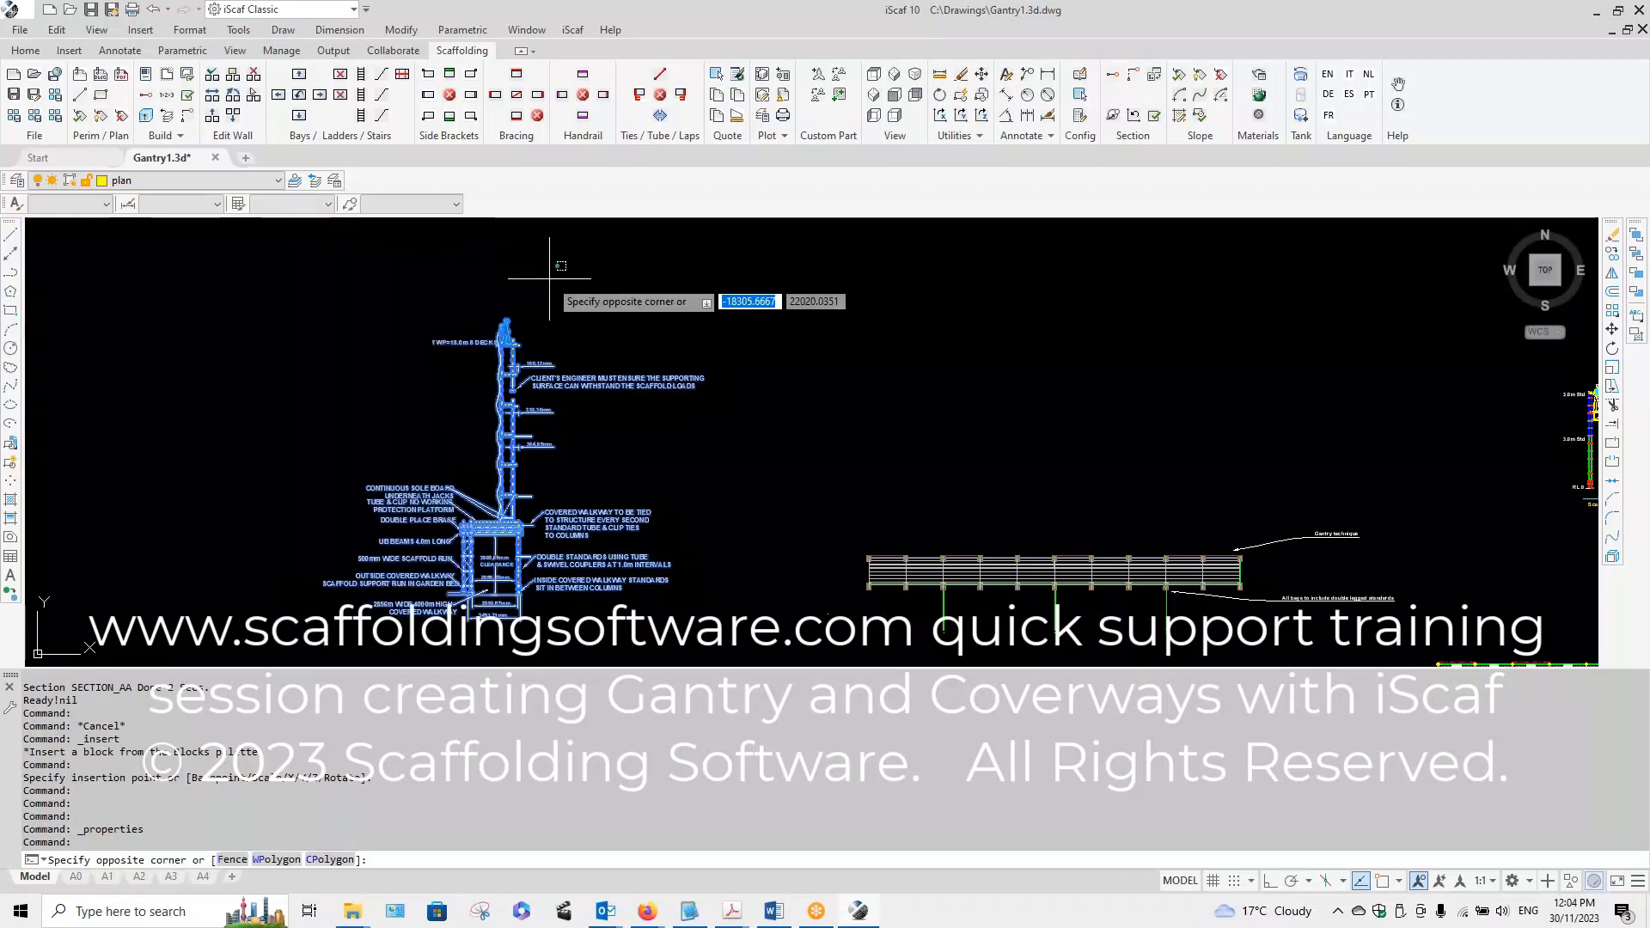
pyautogui.press('Escape')
pyautogui.click(517, 277)
pyautogui.press('Escape')
pyautogui.click(415, 287)
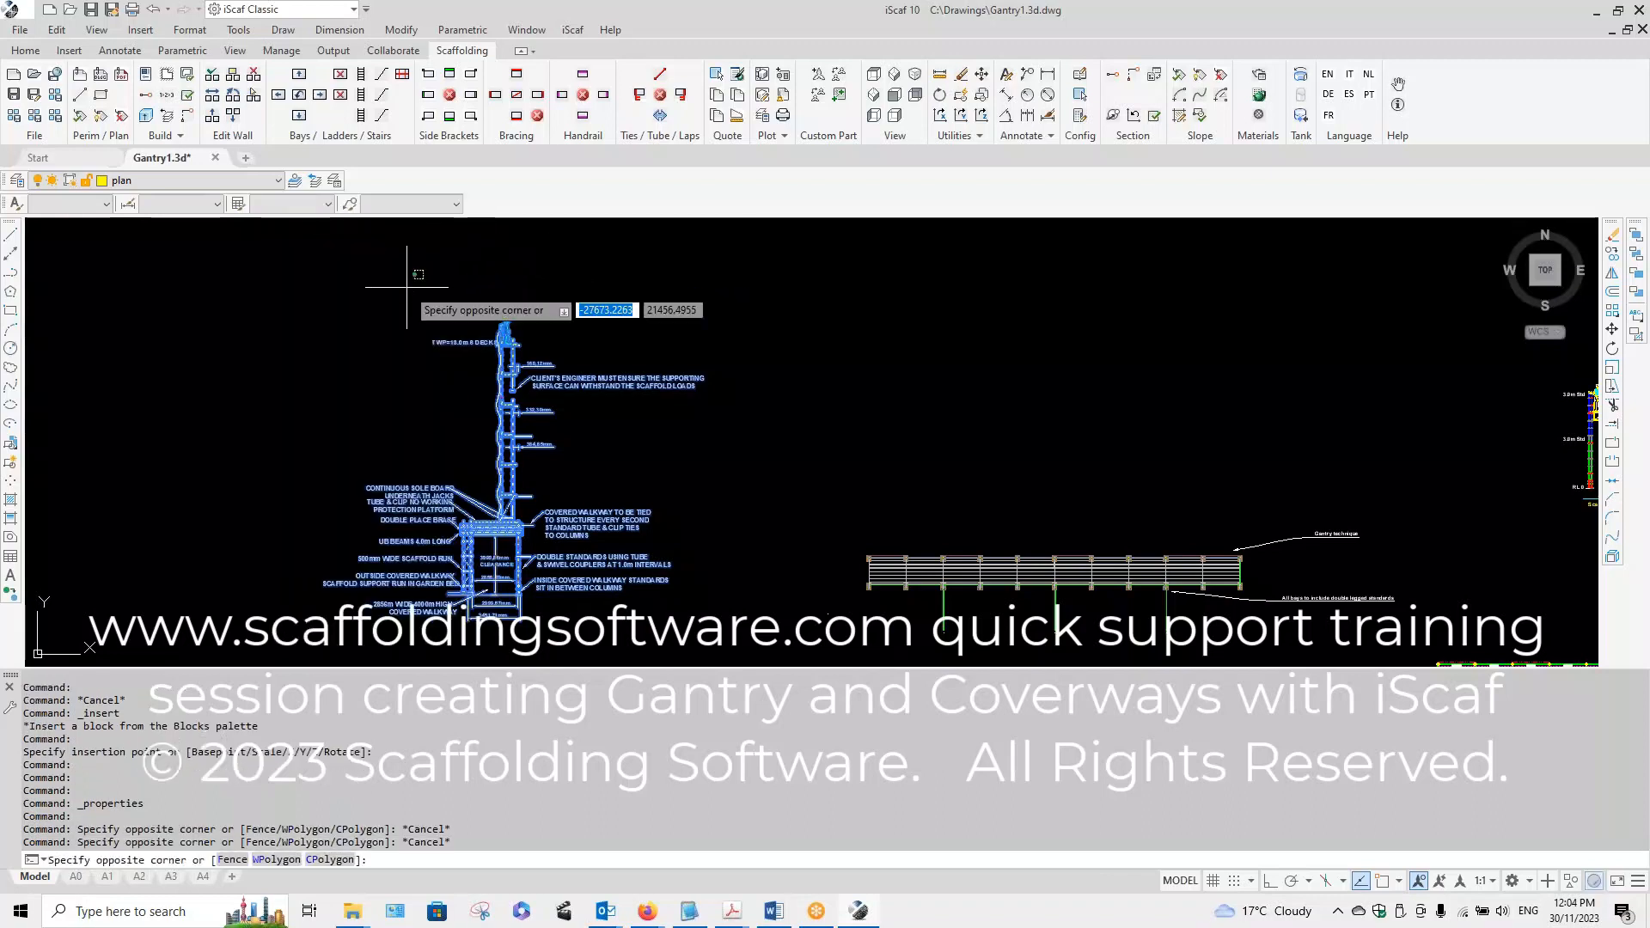
pyautogui.press('Escape')
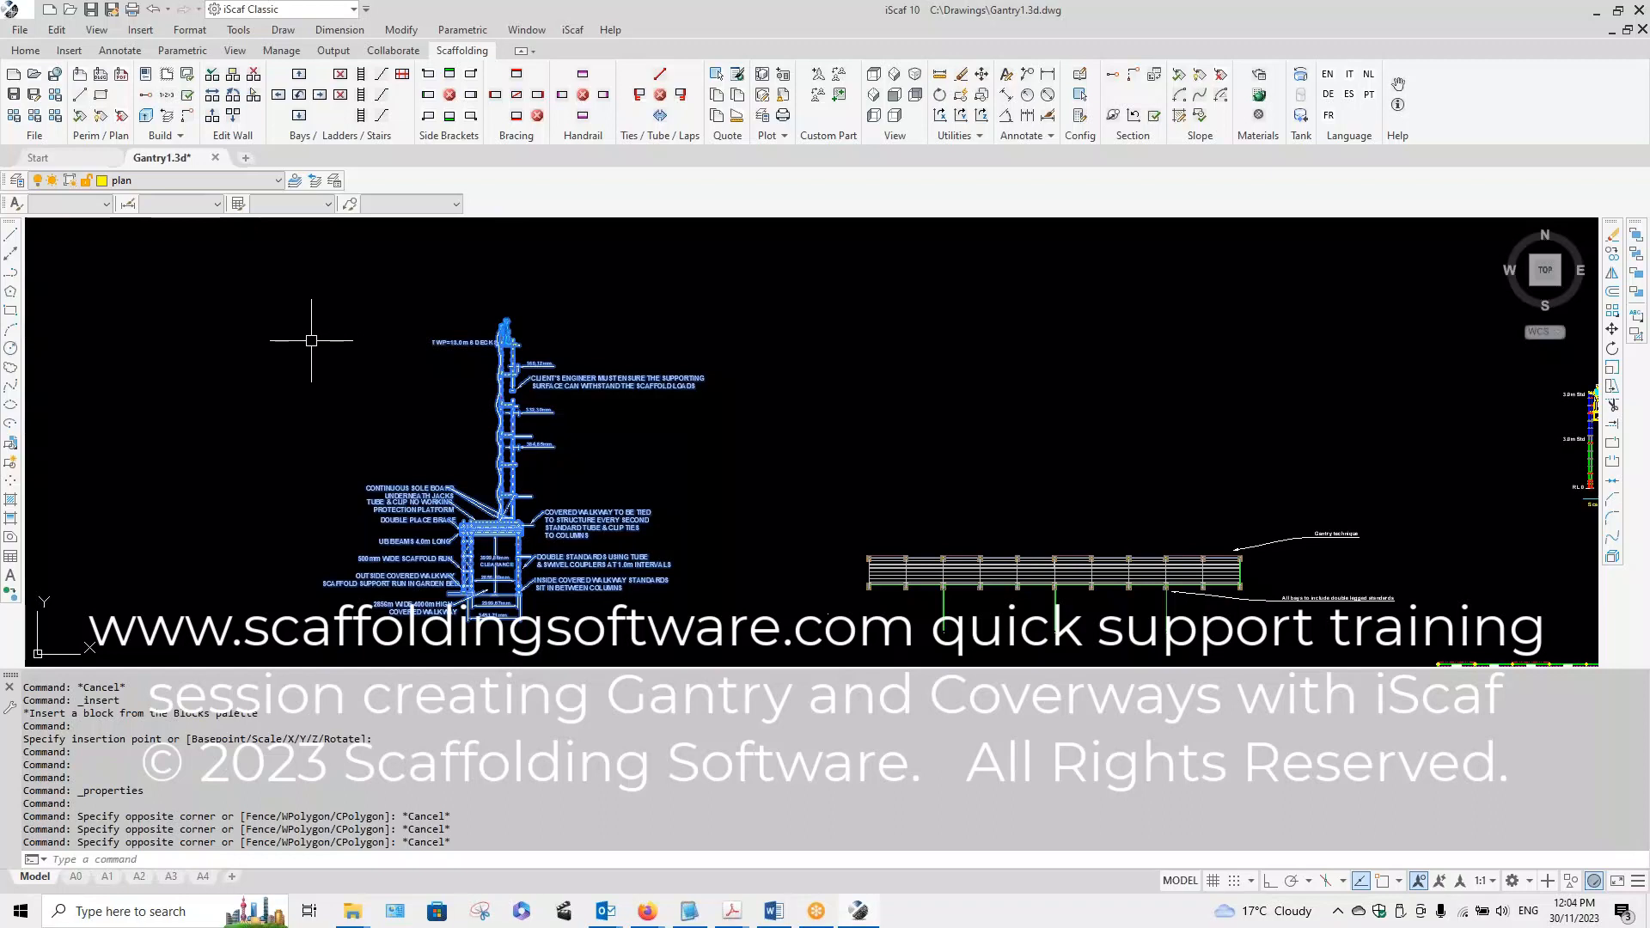
pyautogui.write('r')
pyautogui.press('Return')
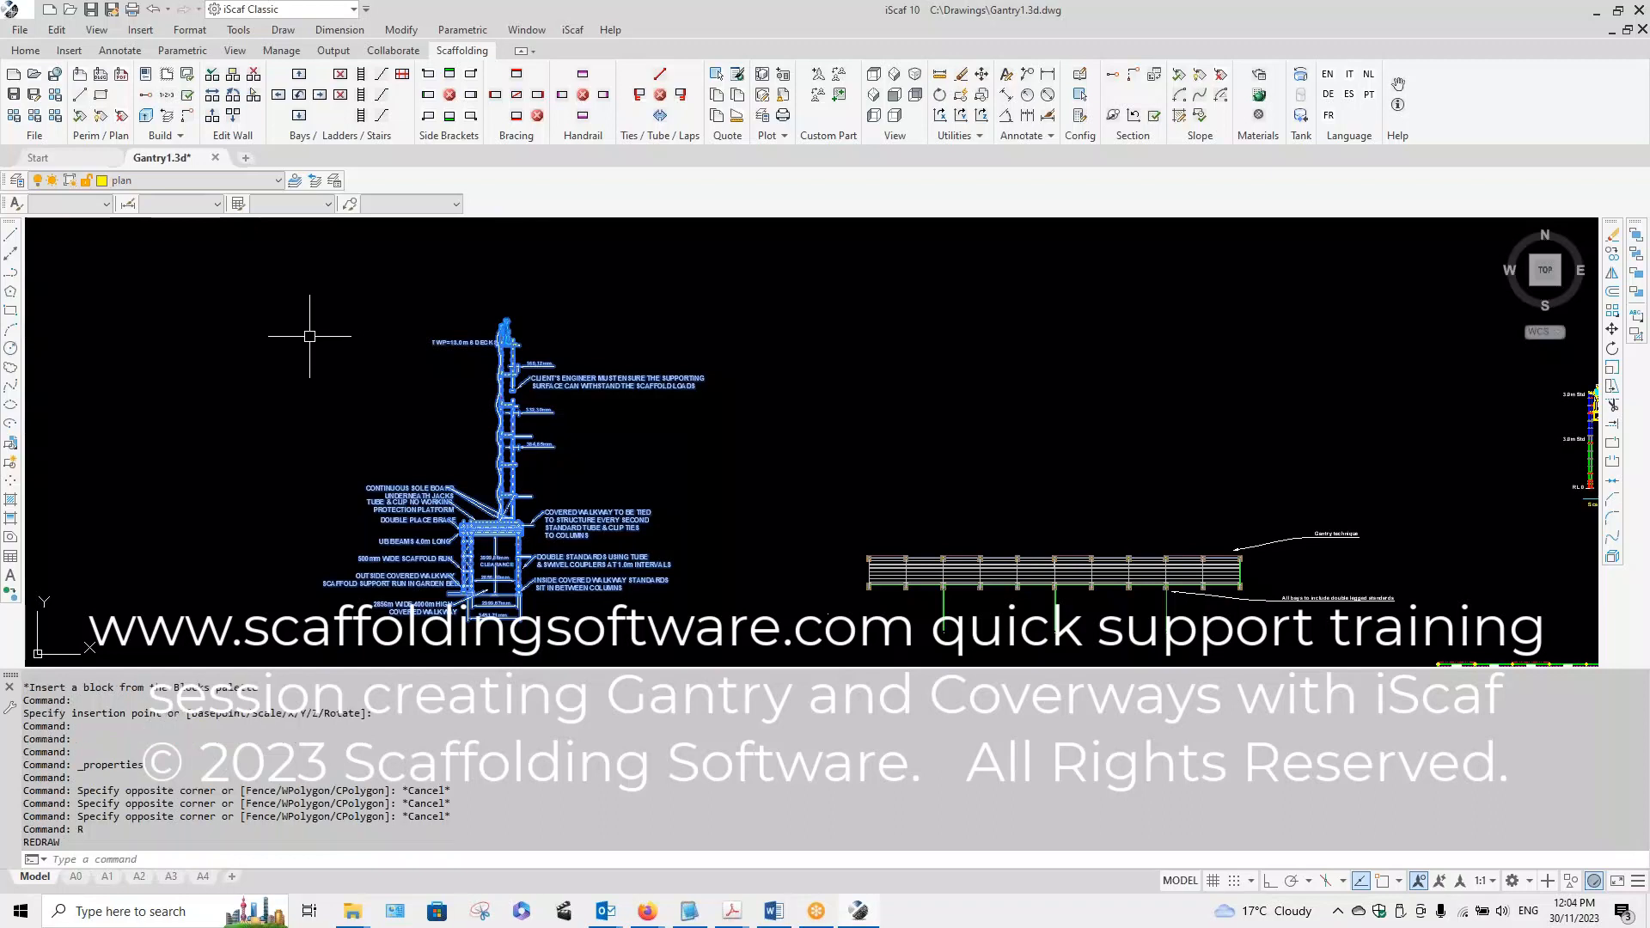
pyautogui.click(584, 293)
pyautogui.press('Escape')
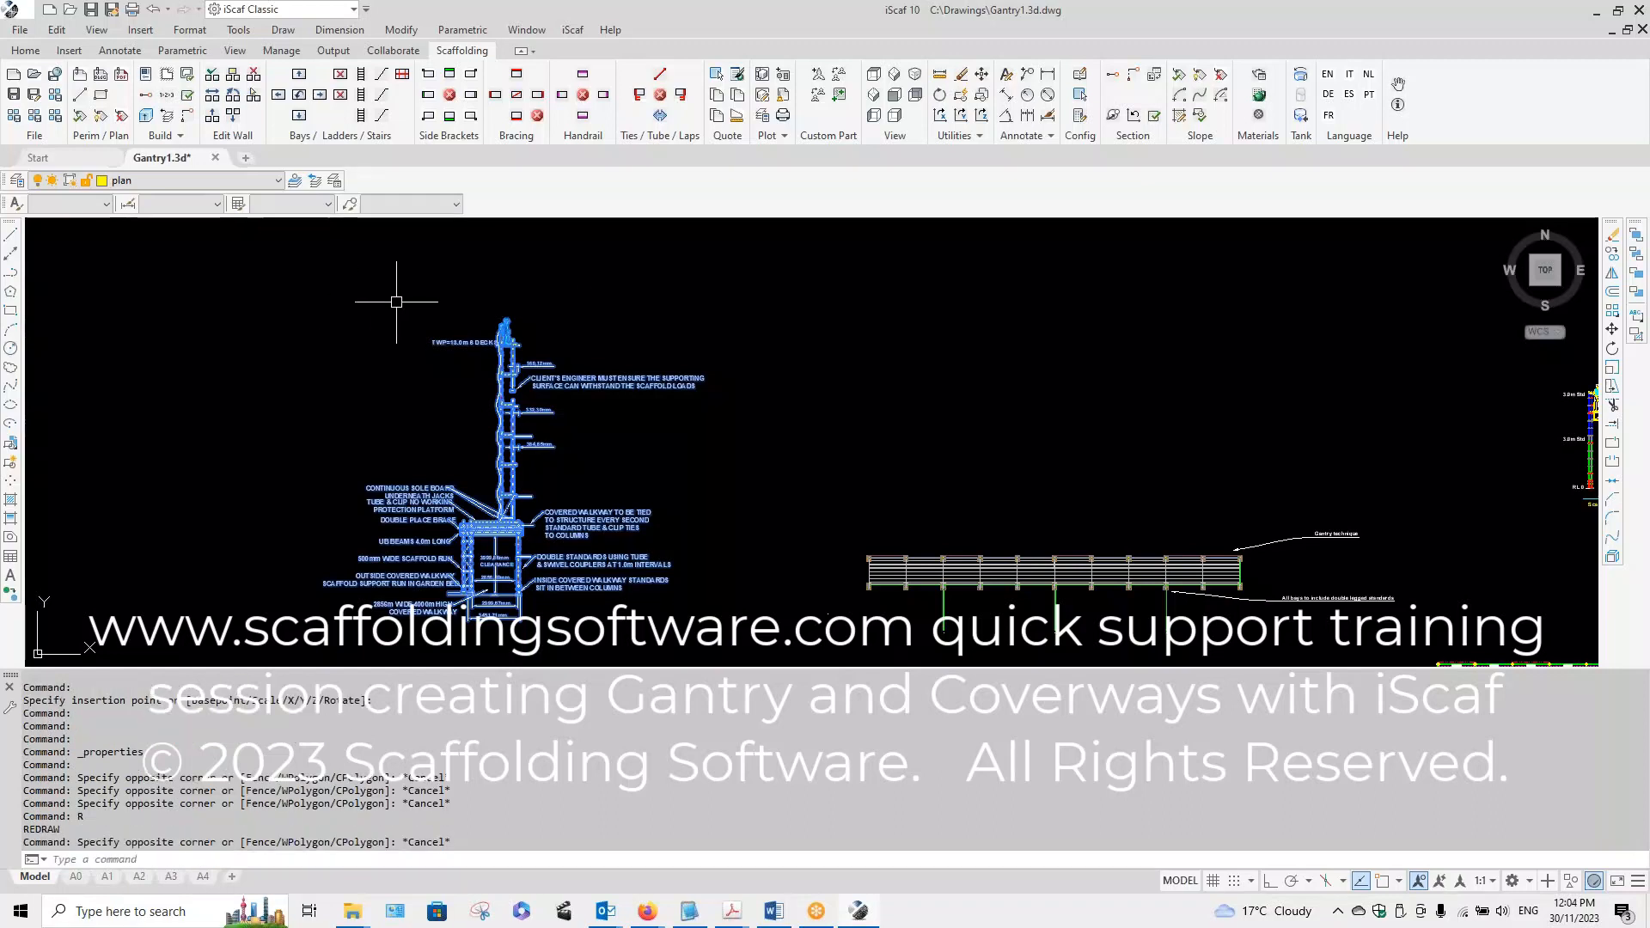
# Step: Zoom to a window around the coverway section and examine its beam platform, notes and dimensions
pyautogui.write('z')
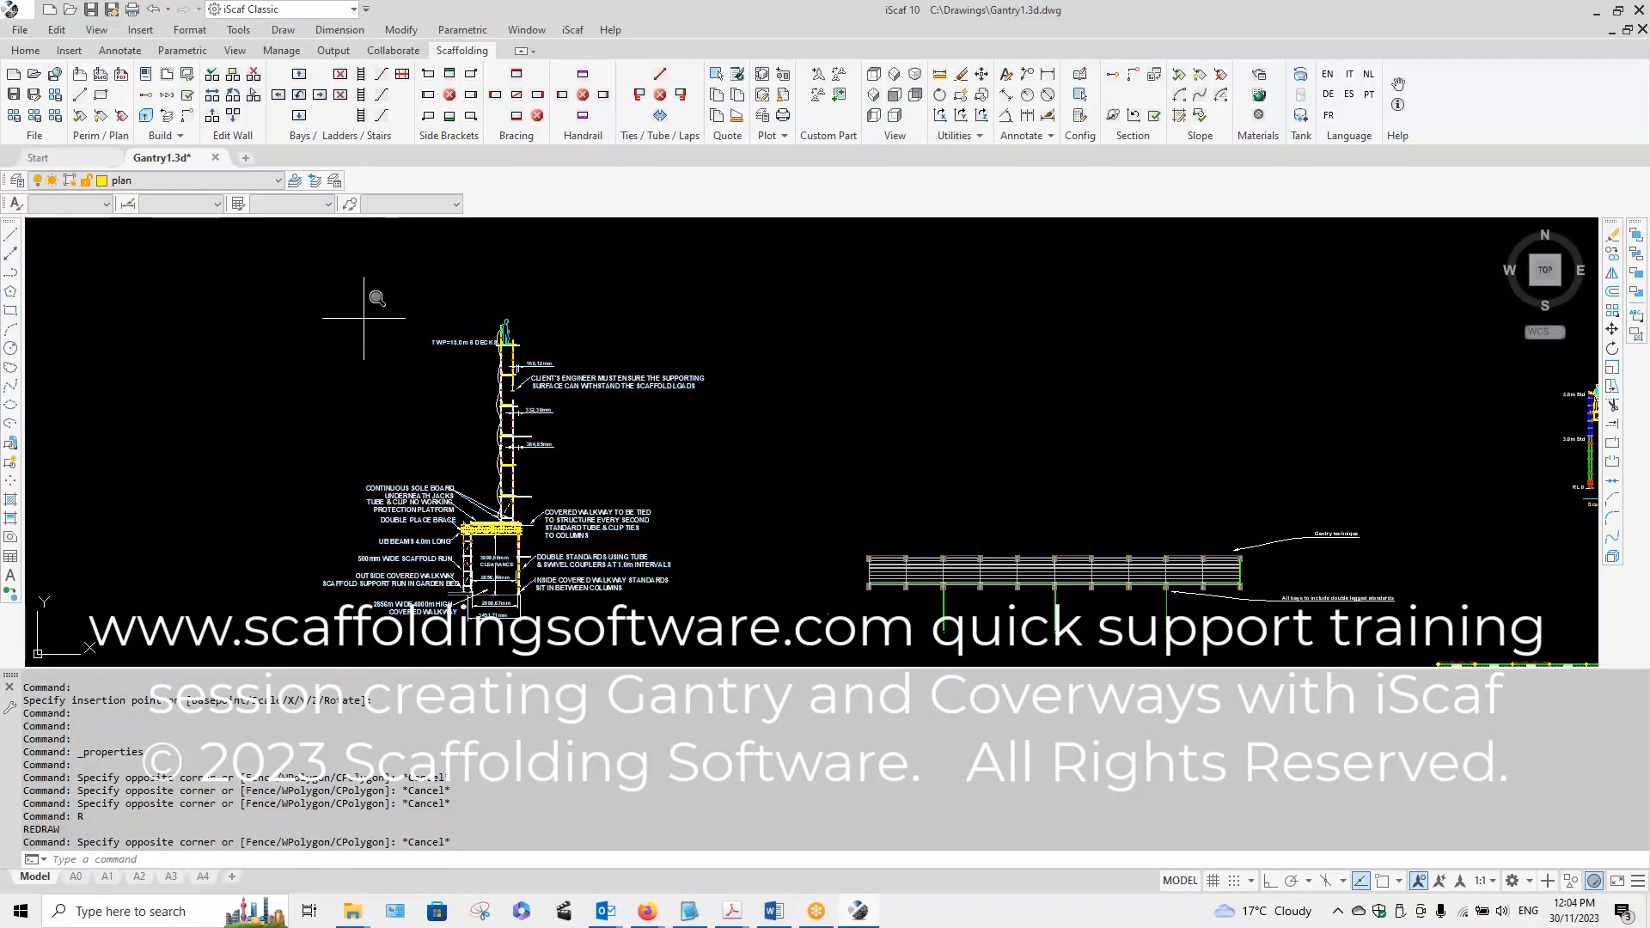
pyautogui.press('Return')
pyautogui.write('w')
pyautogui.press('Return')
pyautogui.click(336, 315)
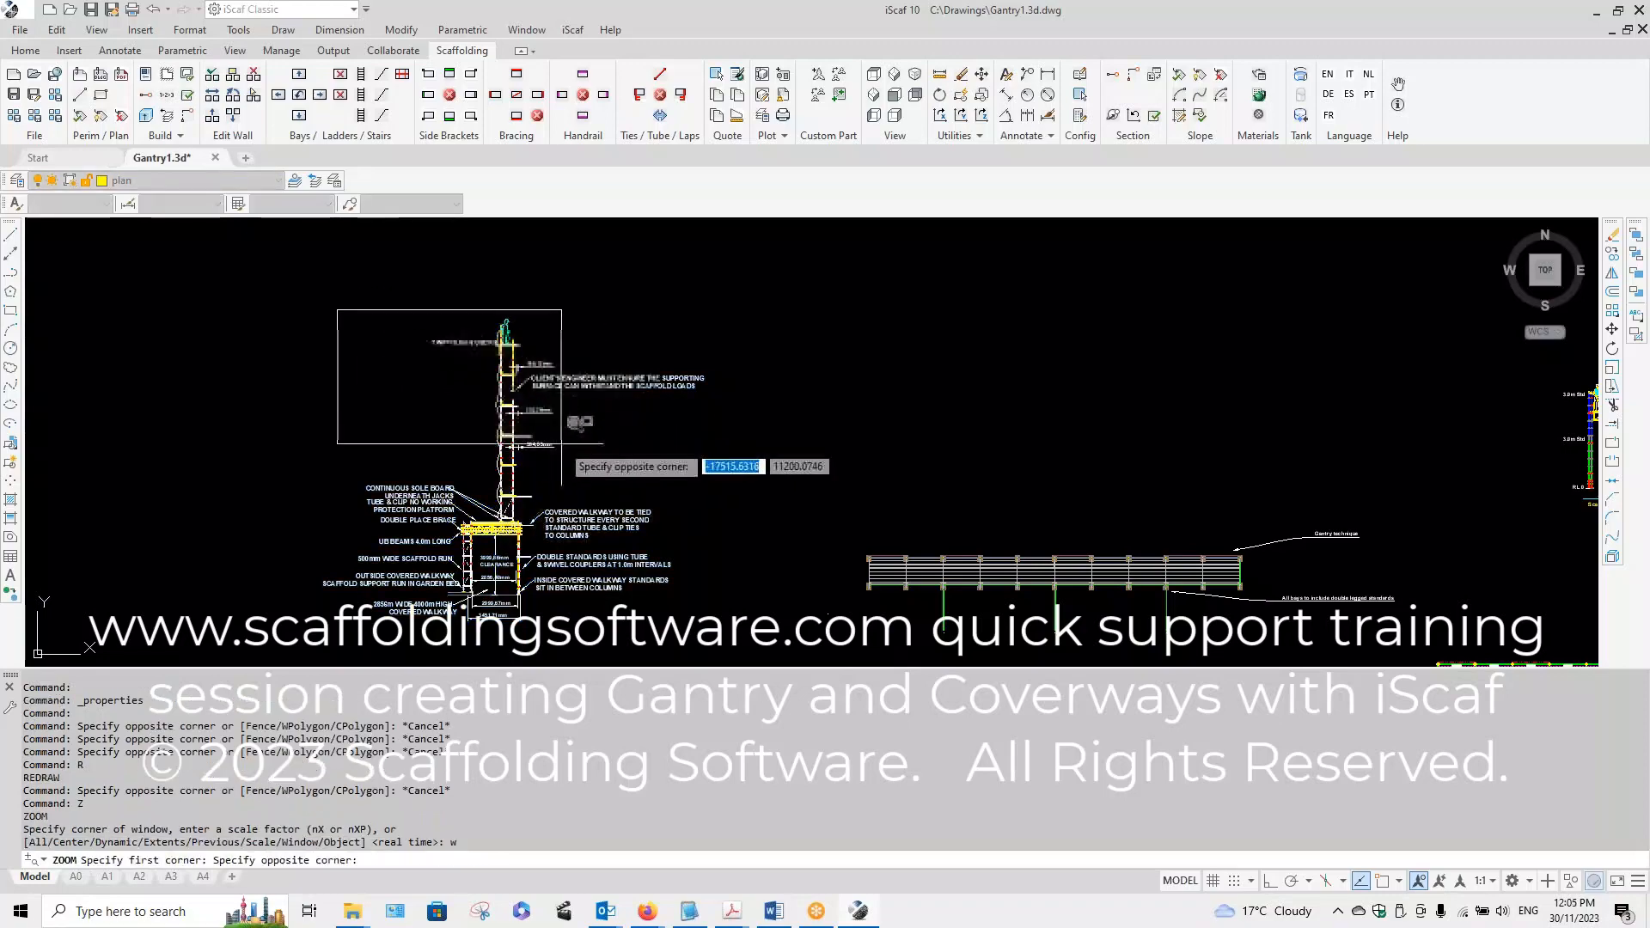
pyautogui.click(650, 604)
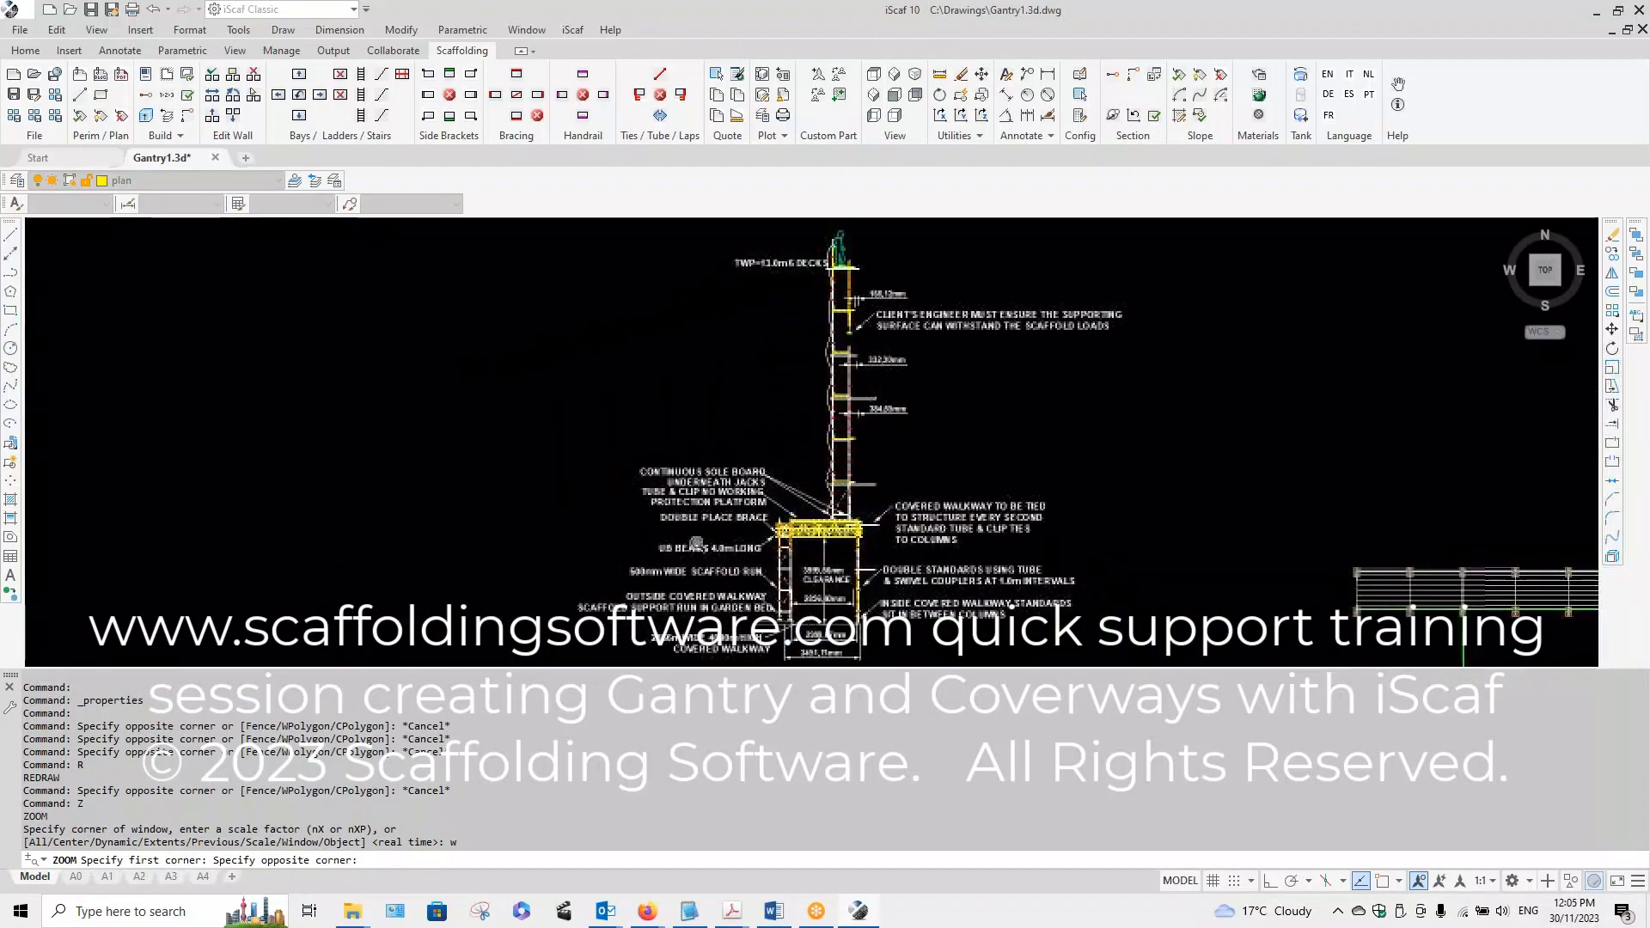
pyautogui.scroll(-2, 913, 447)
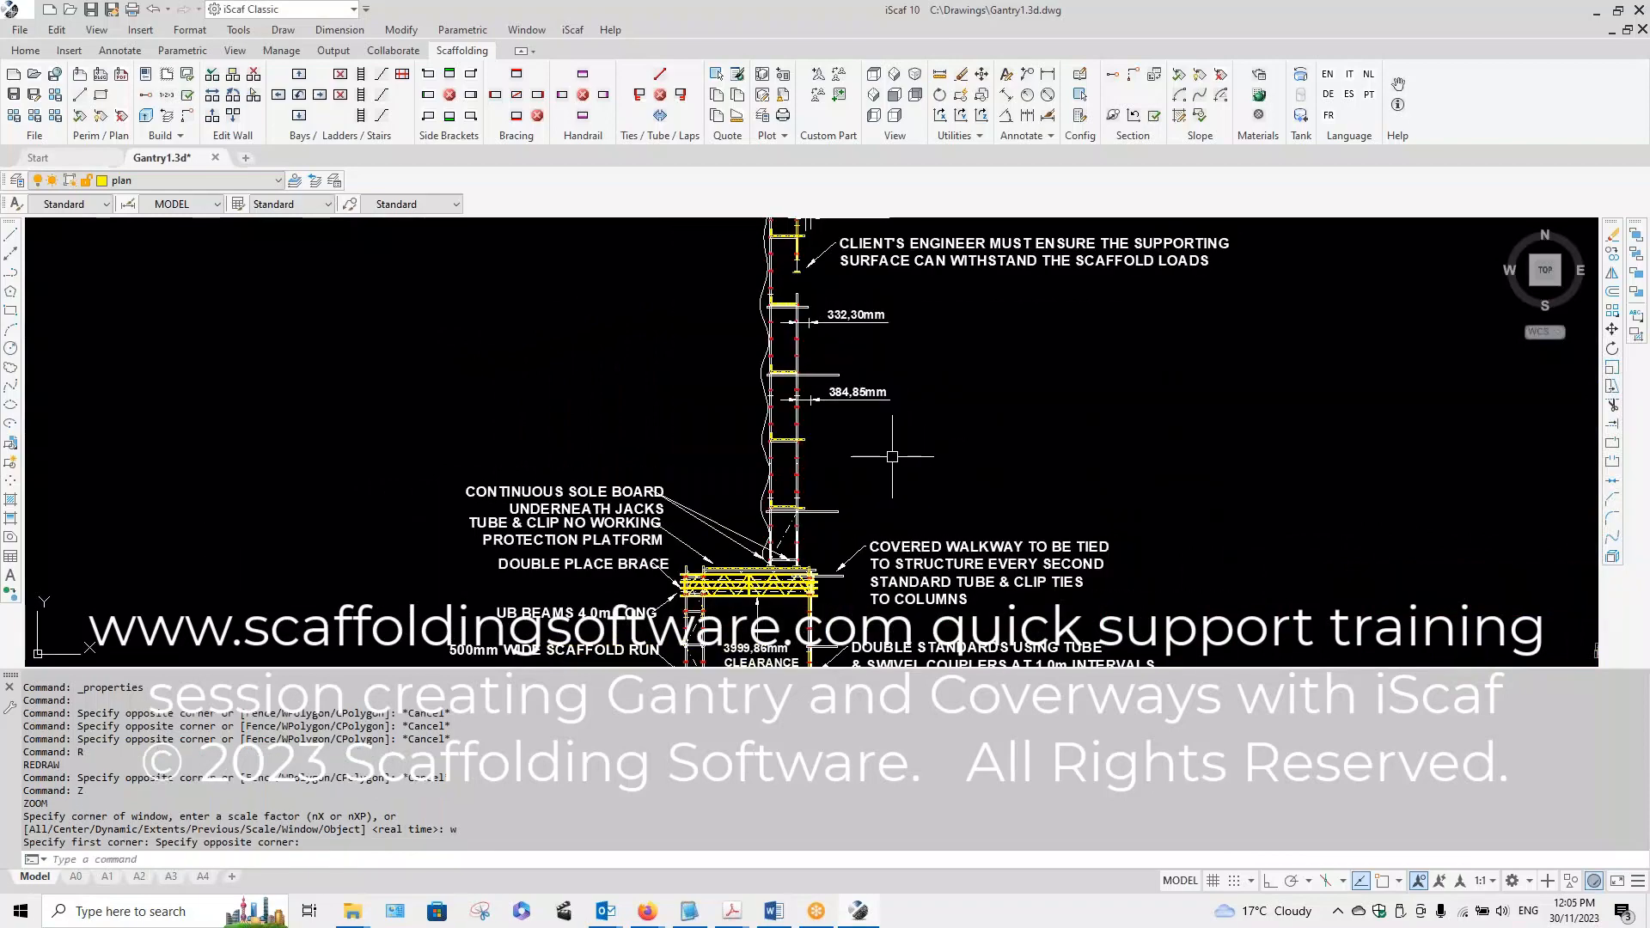
pyautogui.scroll(-2, 880, 496)
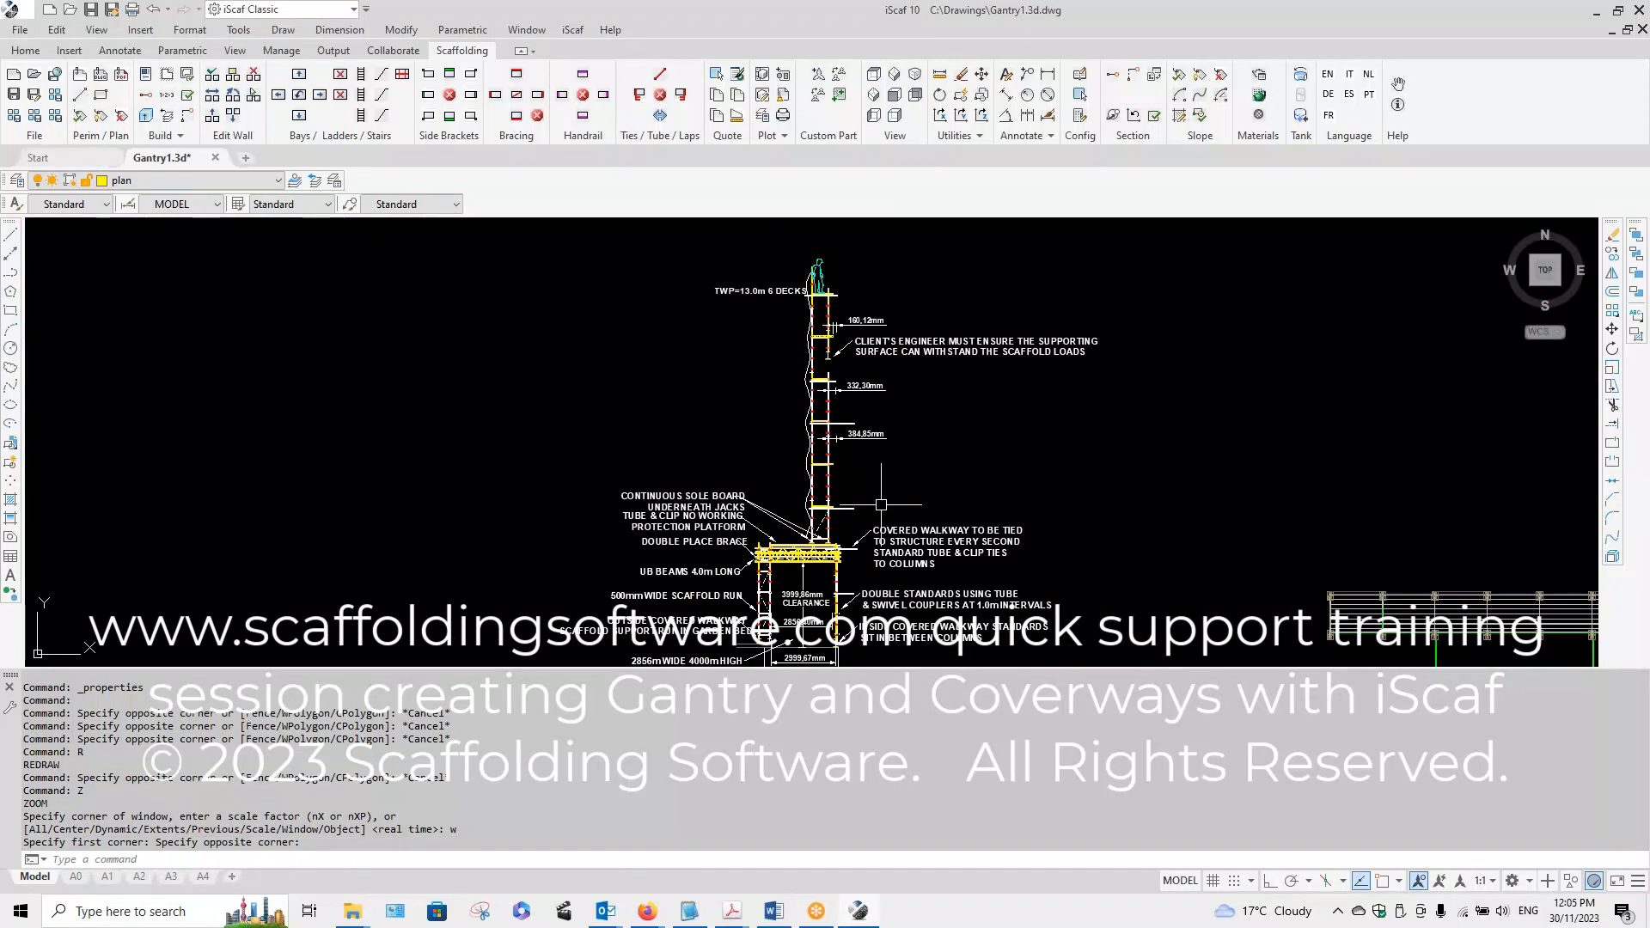
pyautogui.scroll(5, 880, 504)
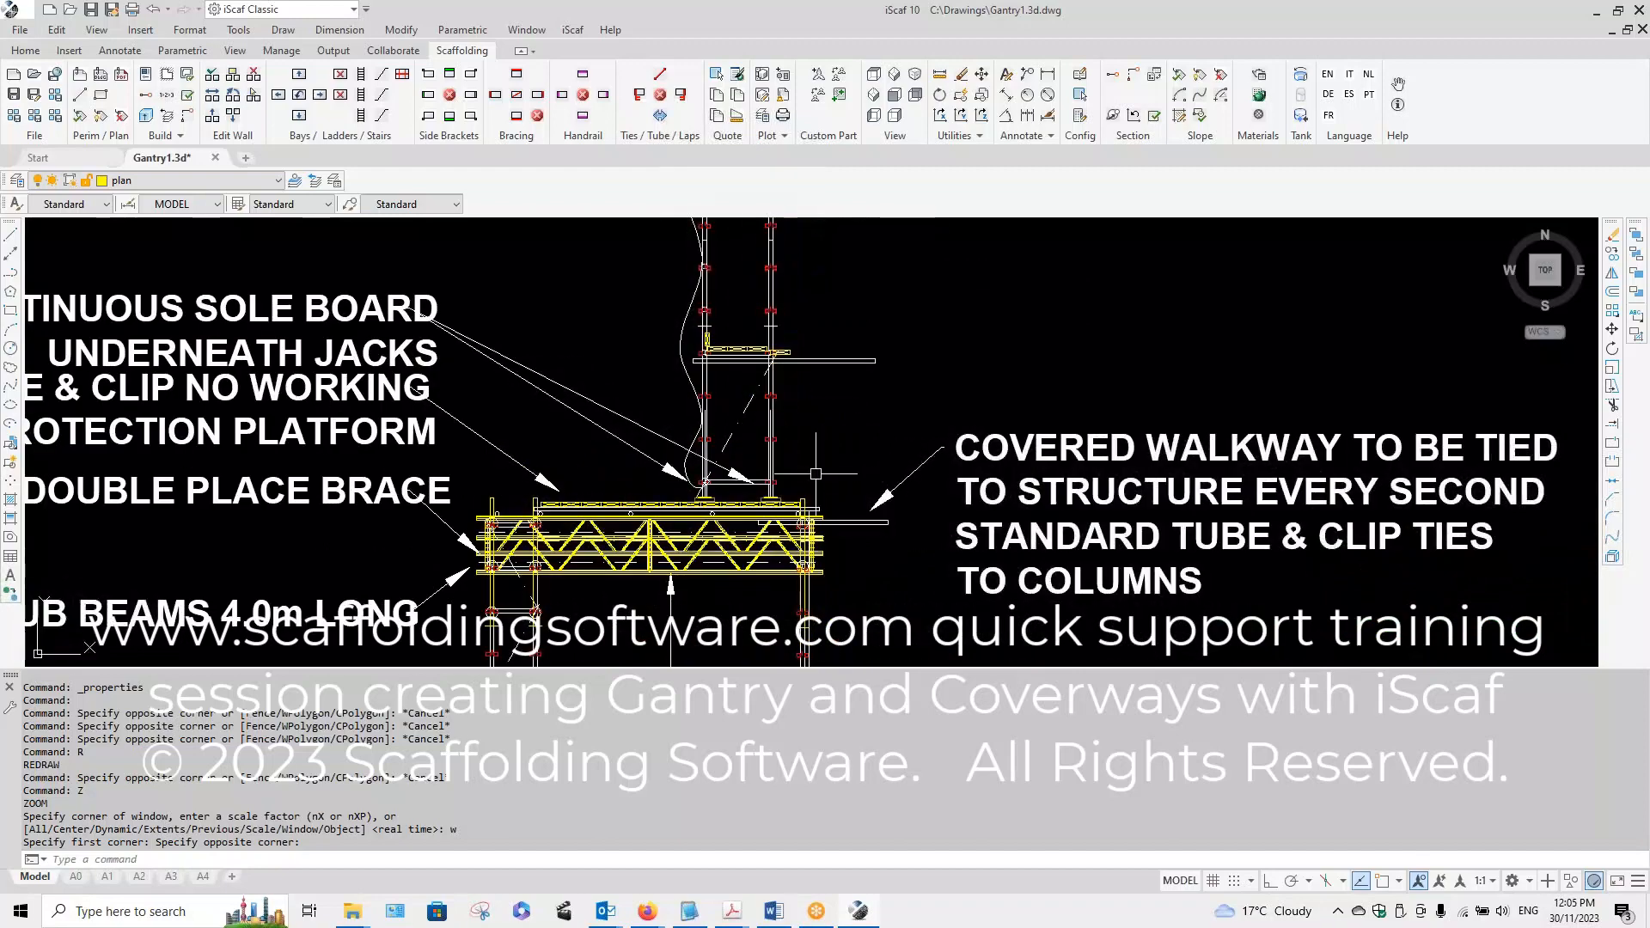
pyautogui.scroll(-5, 815, 473)
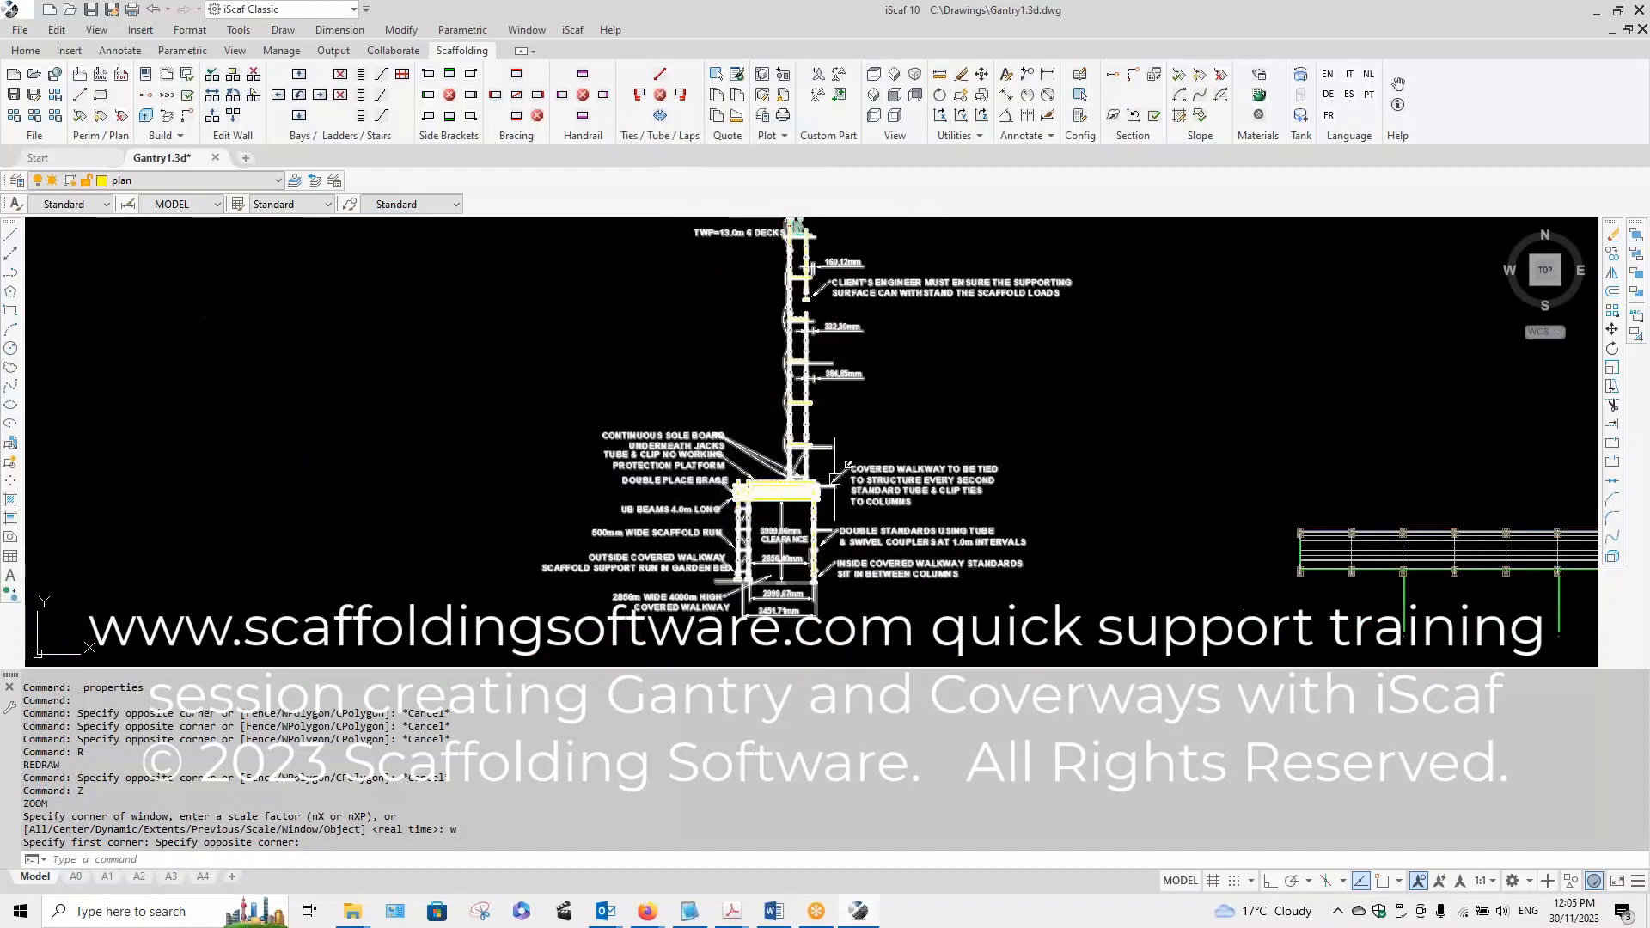
pyautogui.click(834, 483)
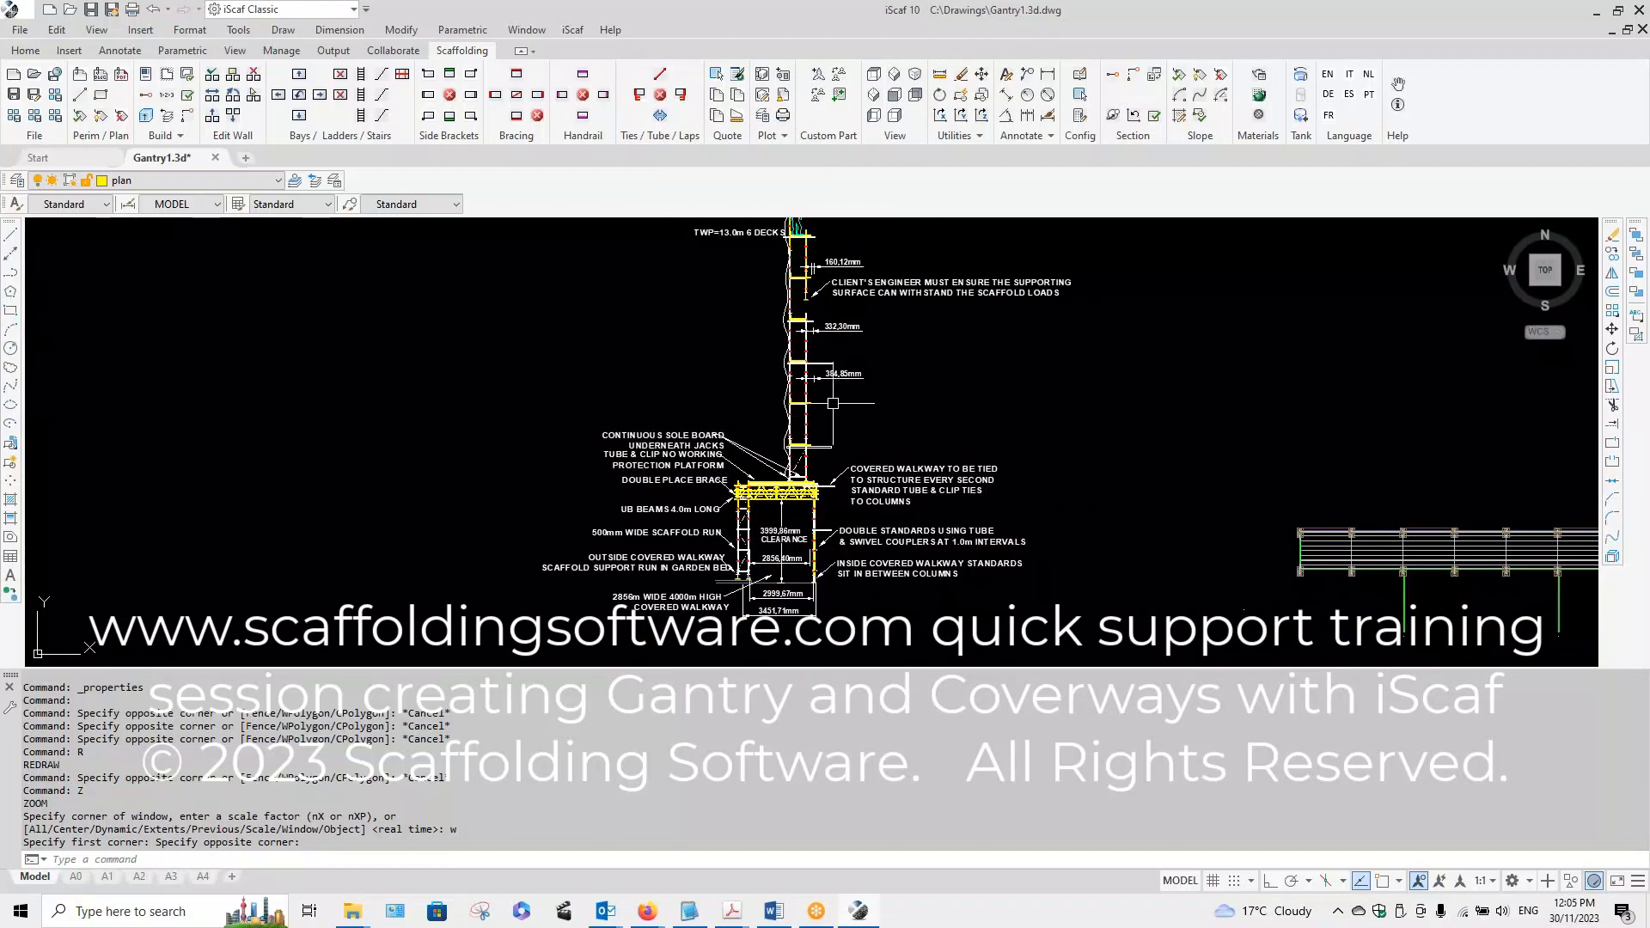
# Step: Open the COVERWAY_04A block definition in the Block Editor
pyautogui.click(960, 97)
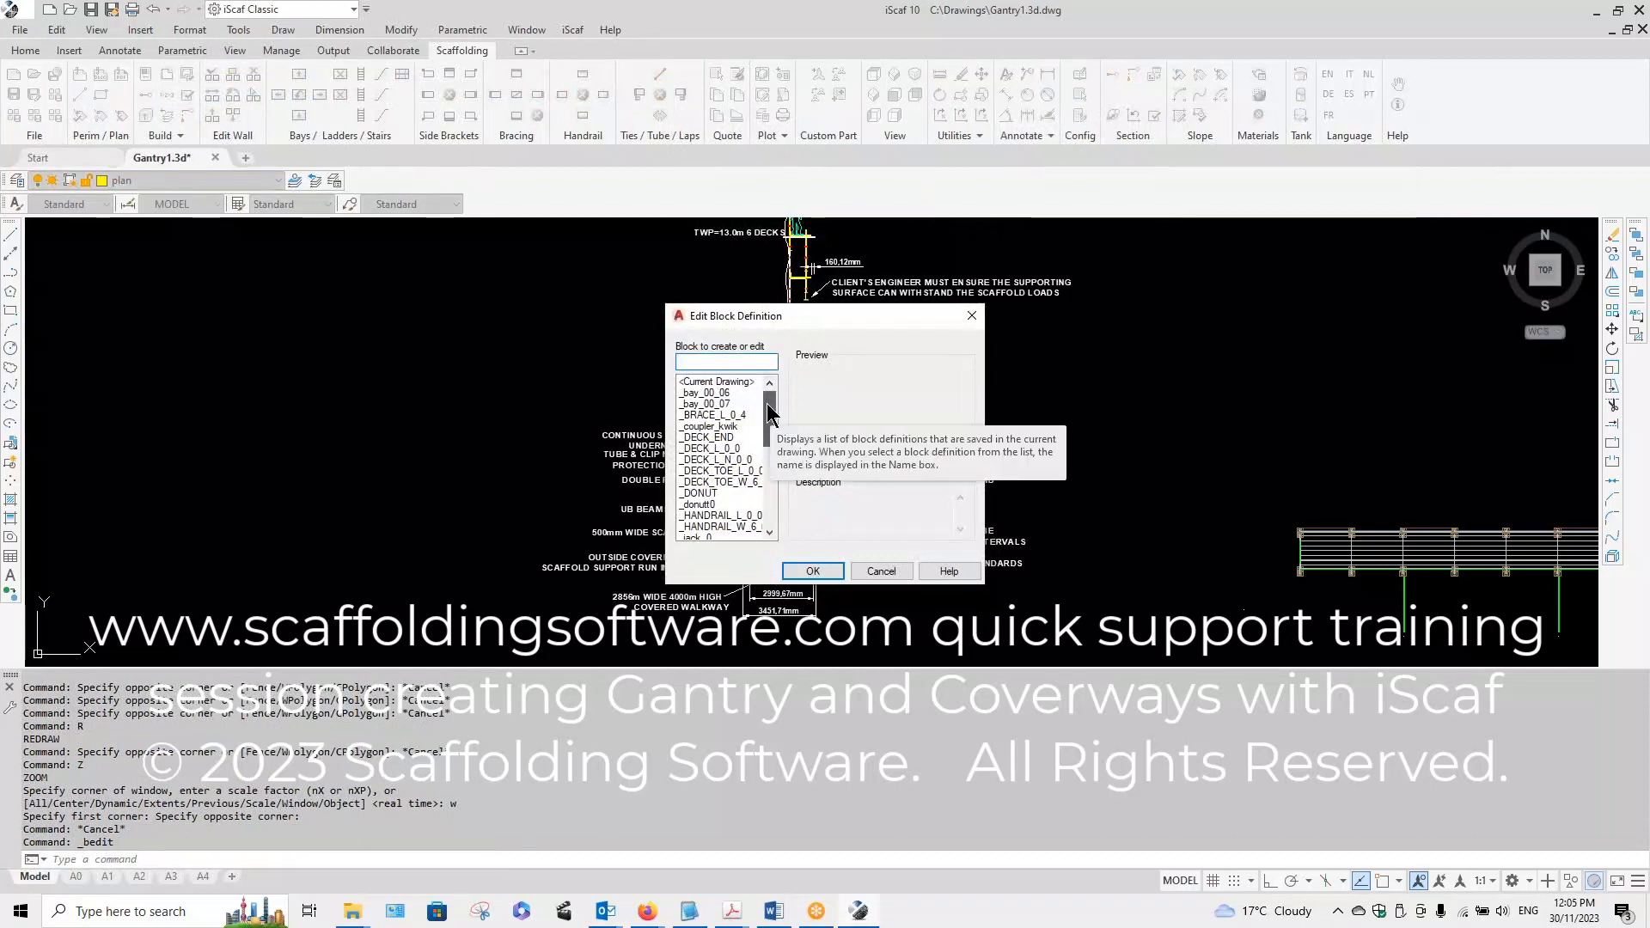
pyautogui.moveTo(767, 404); pyautogui.dragTo(780, 484)
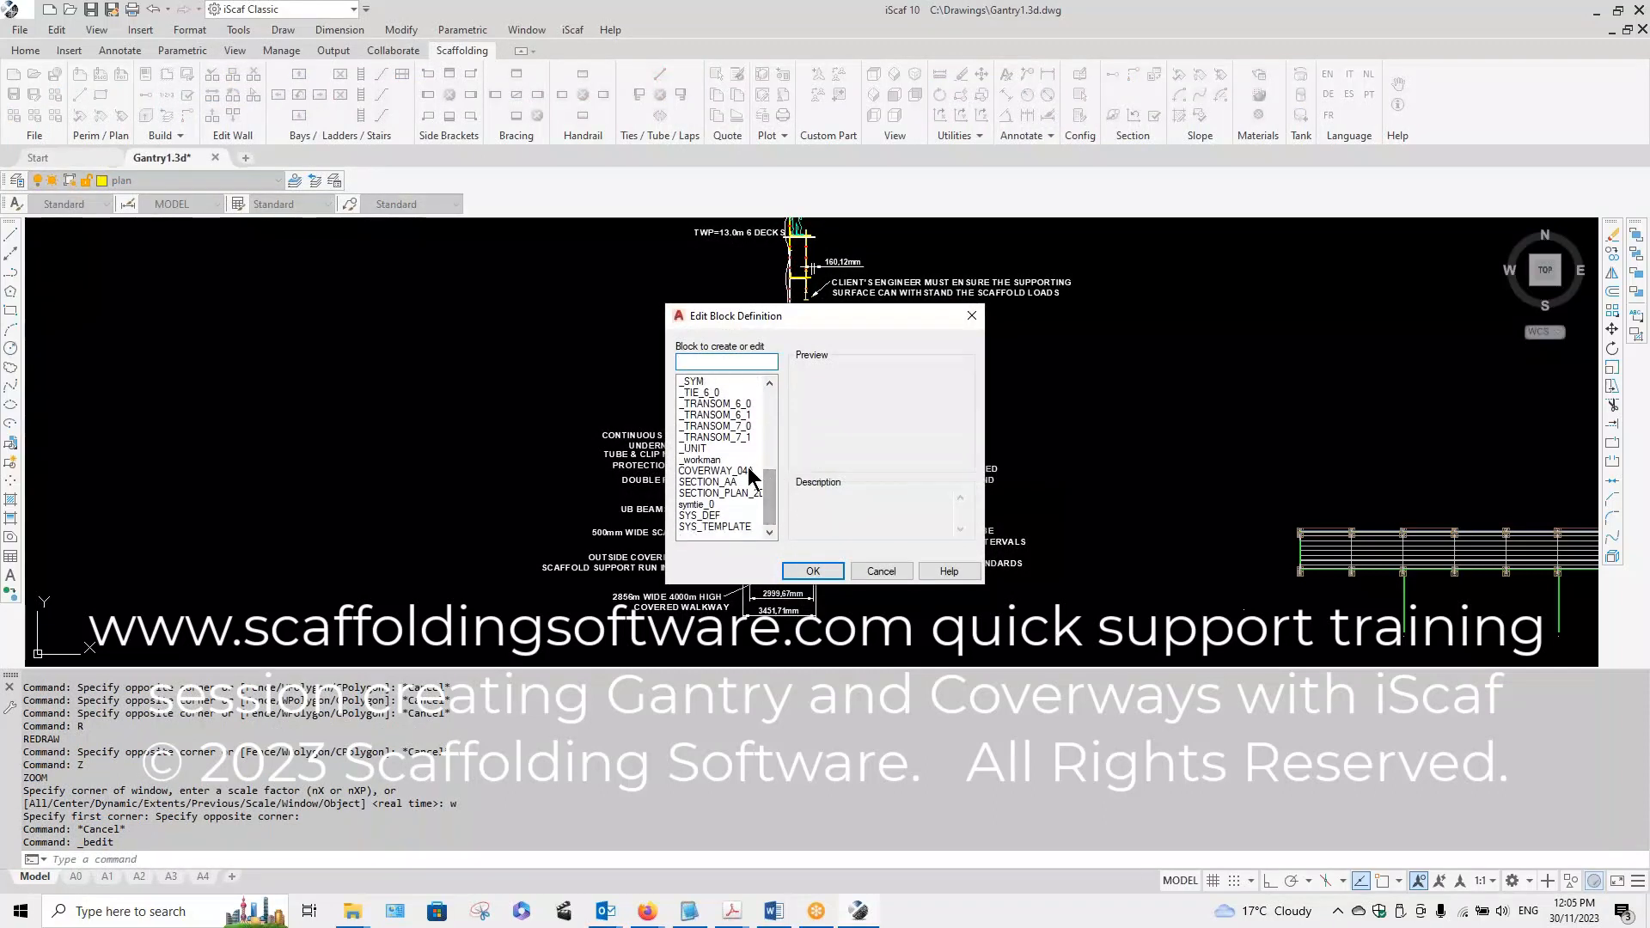
pyautogui.click(745, 471)
pyautogui.click(812, 570)
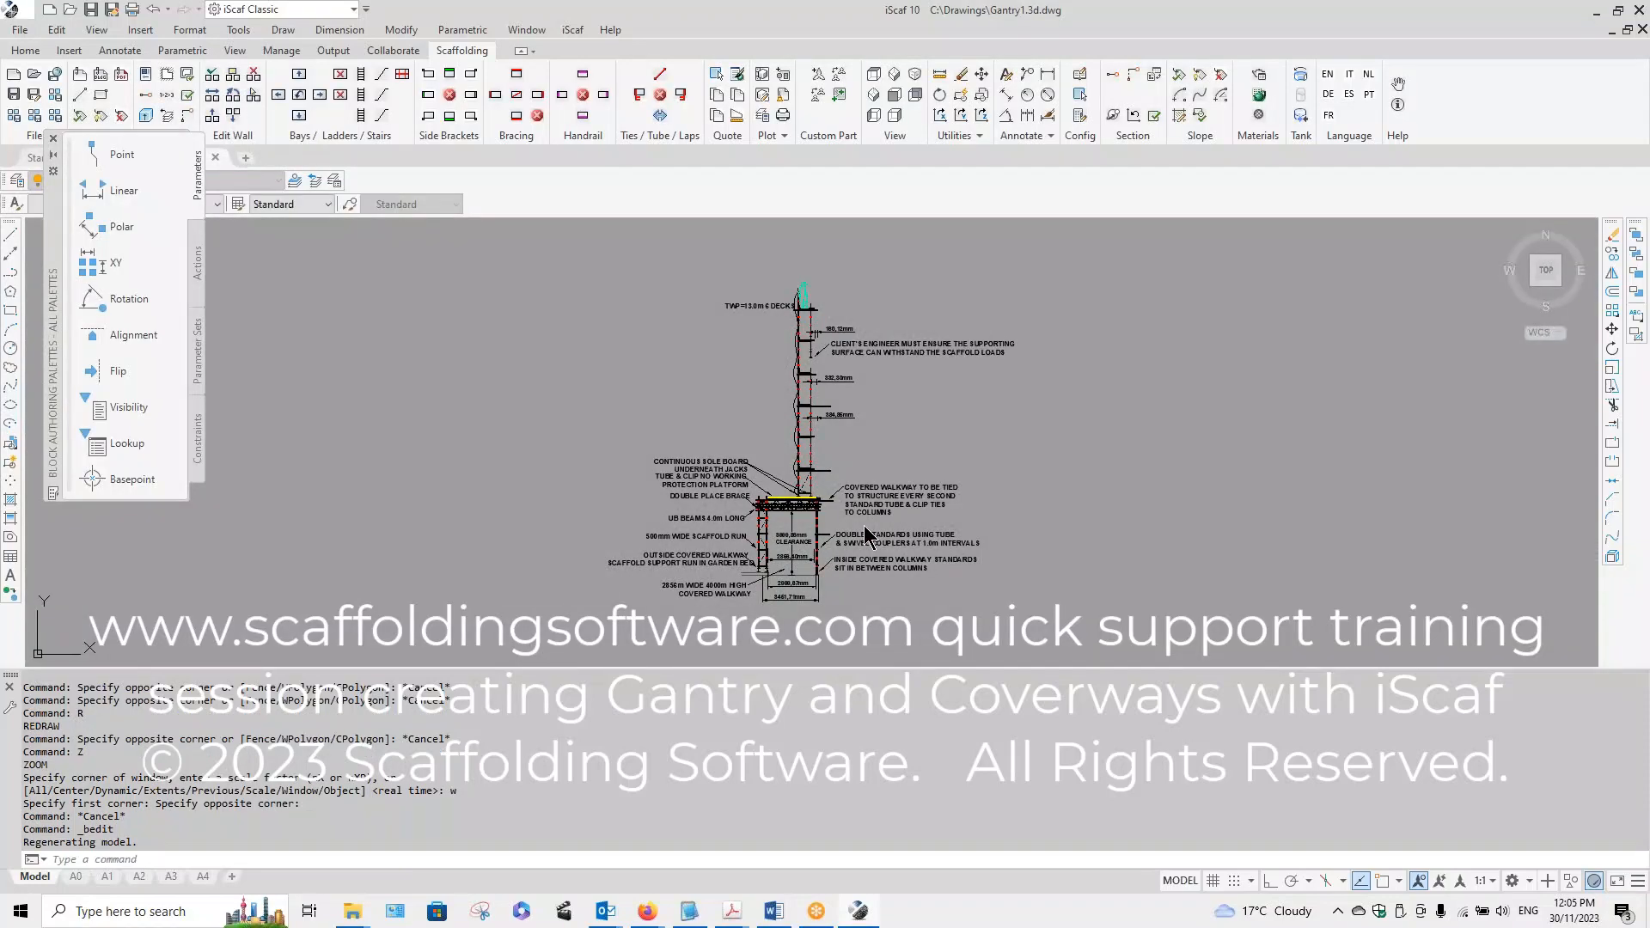
# Step: Delete the text notes west of the covered walkway, from the sole board note down to the walkway width note
pyautogui.scroll(-2, 777, 492)
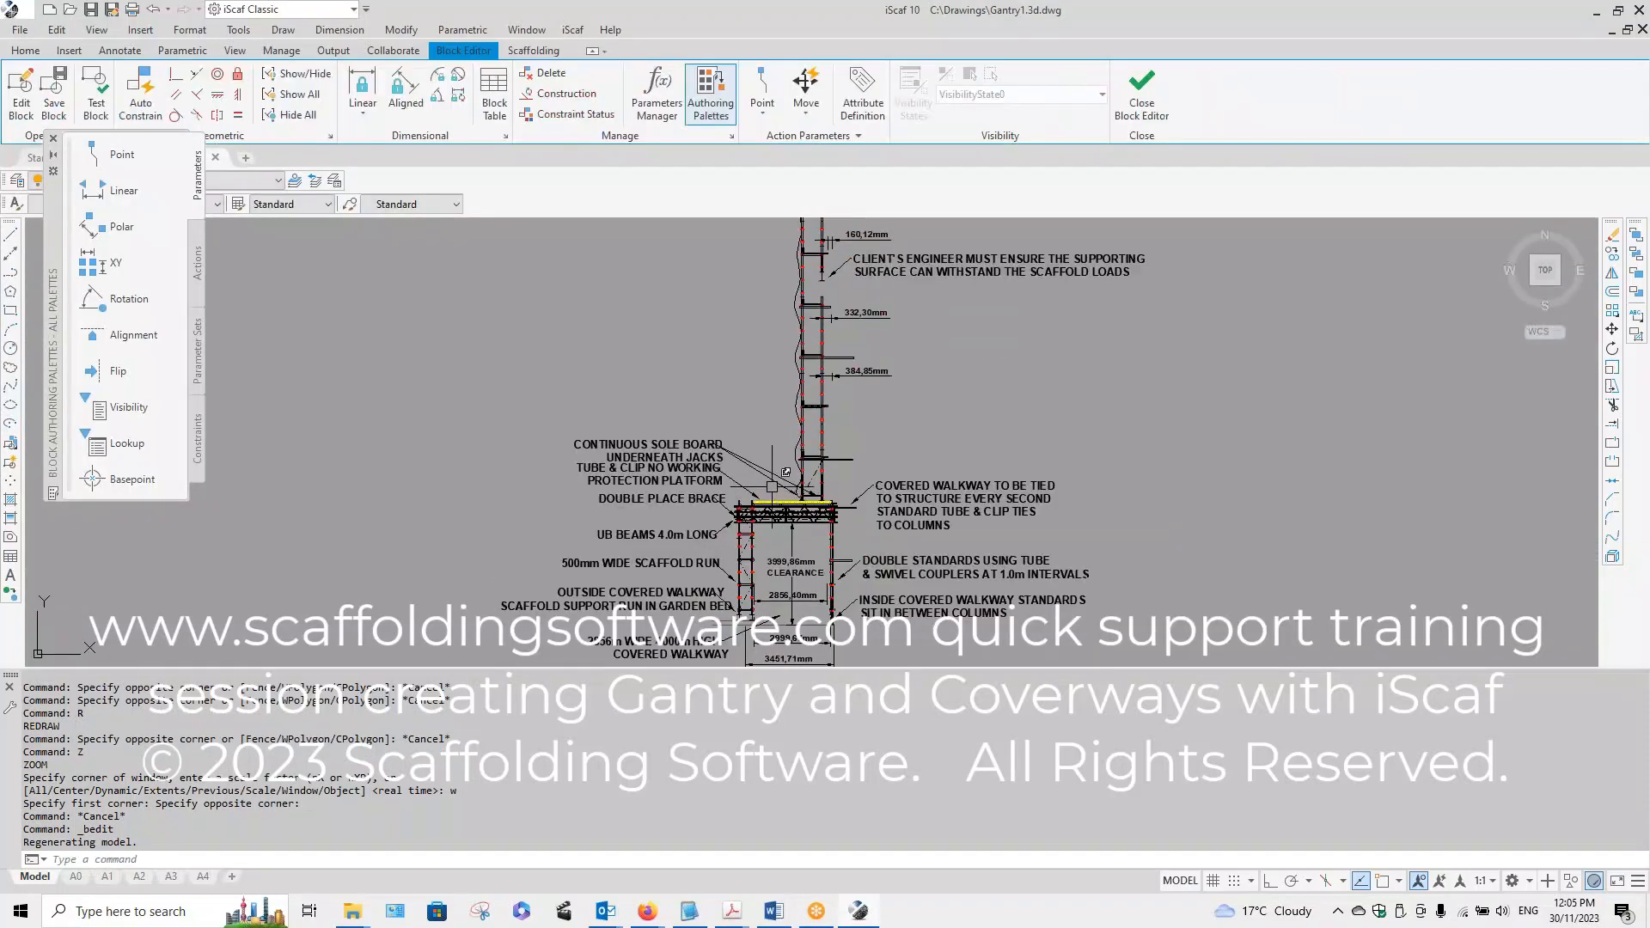
pyautogui.scroll(-2, 689, 399)
pyautogui.click(692, 385)
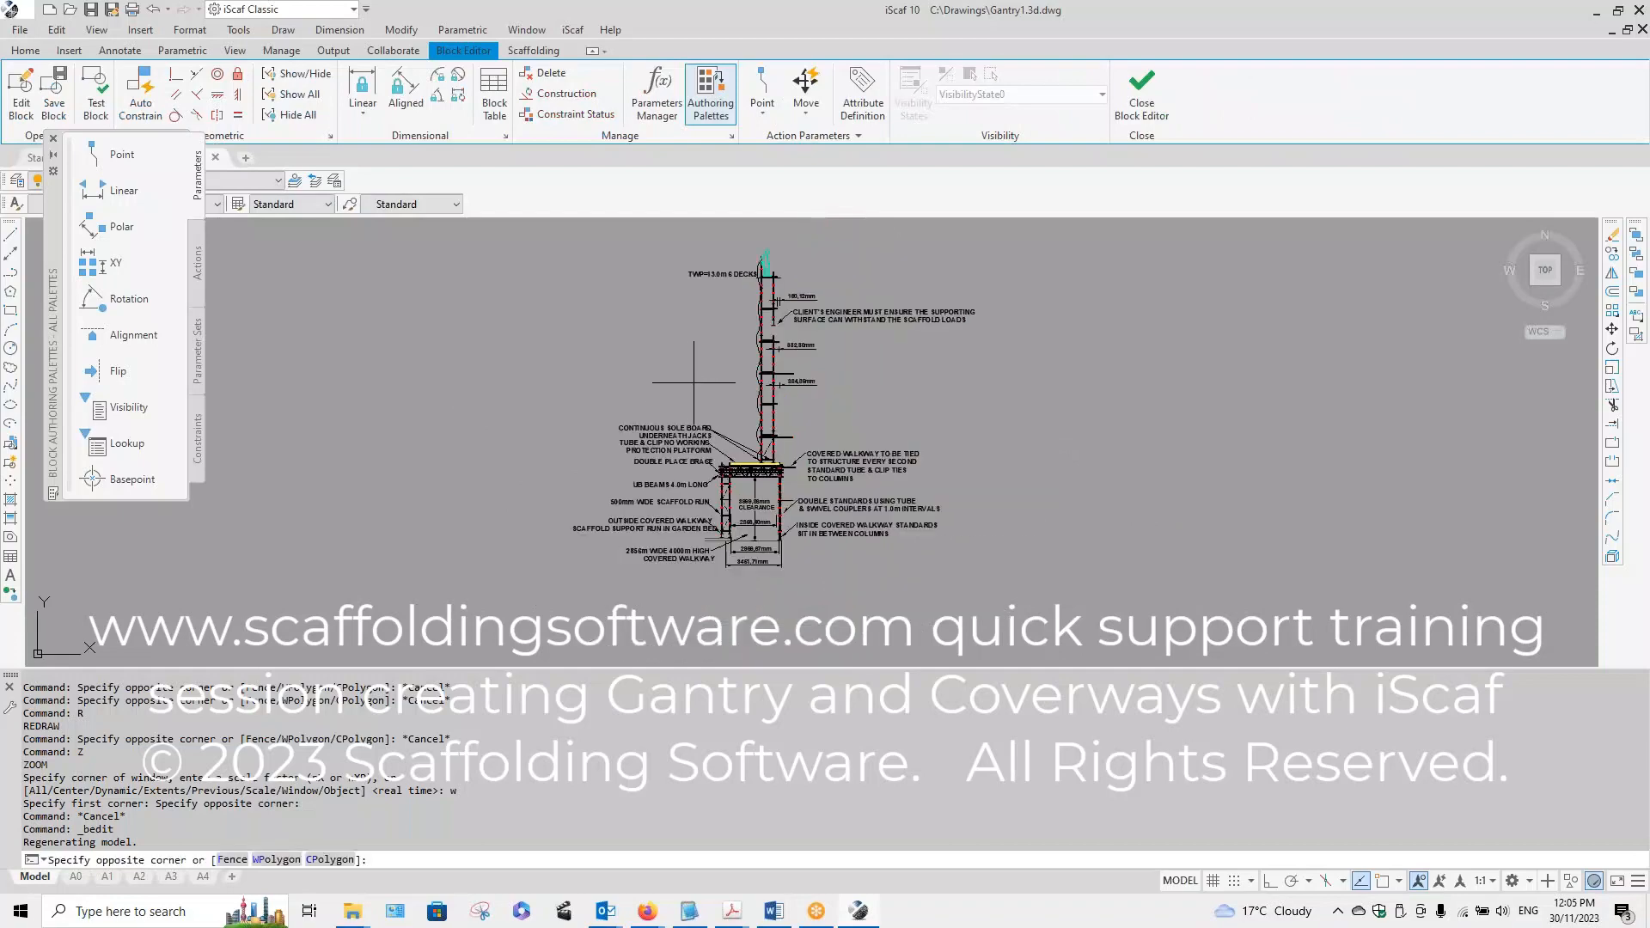
pyautogui.click(627, 595)
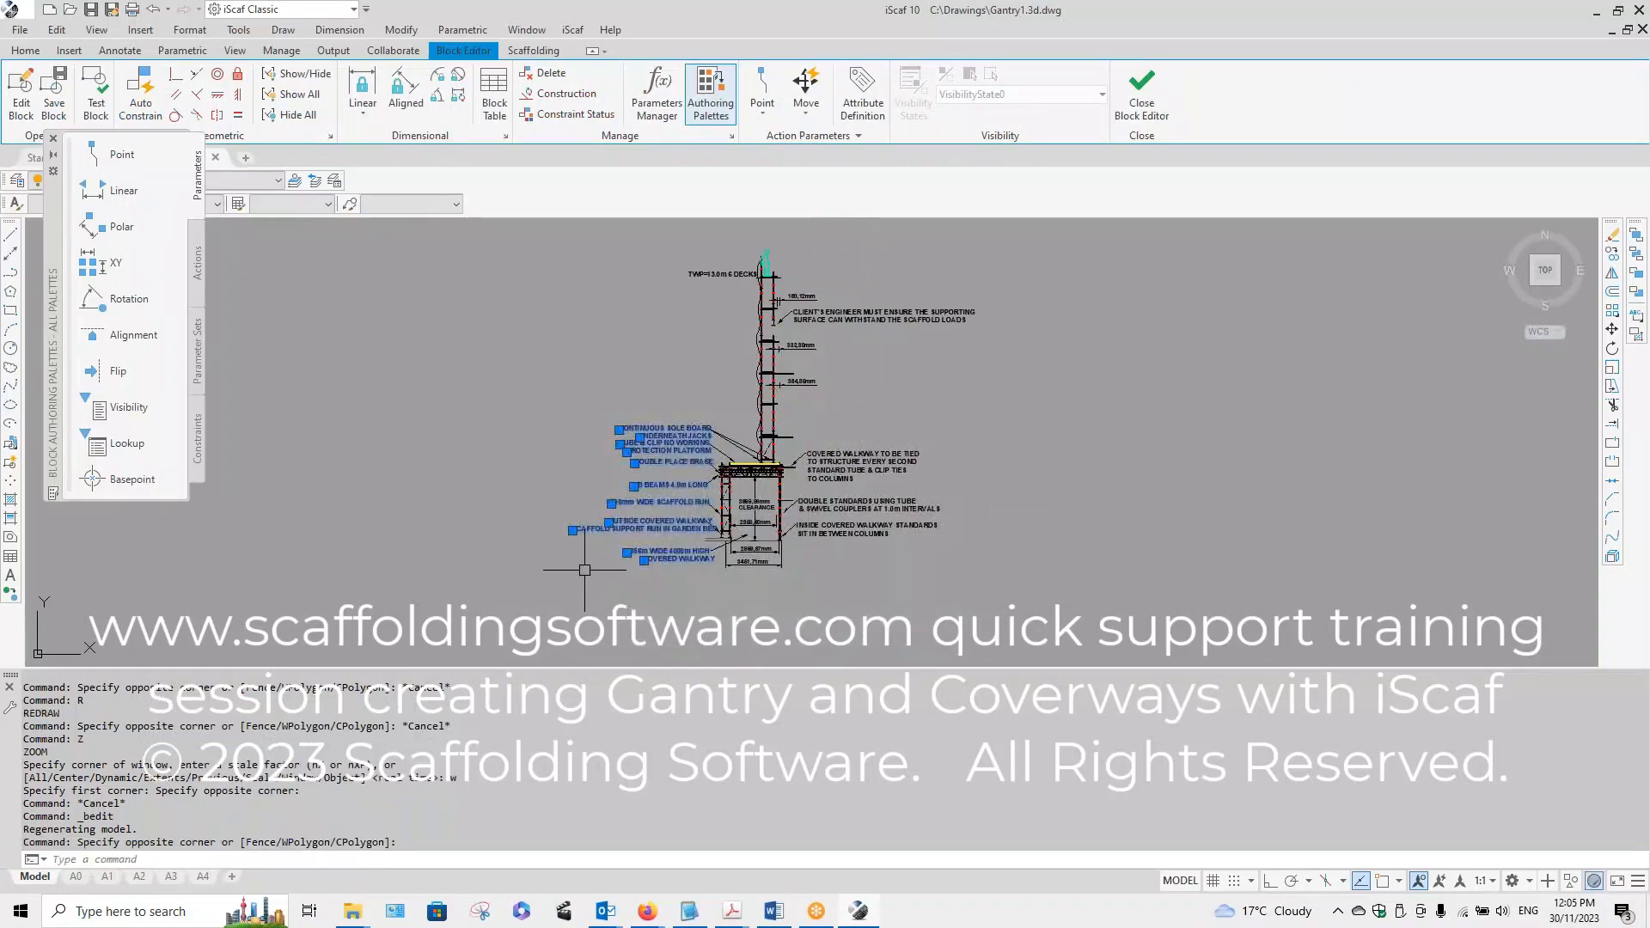
pyautogui.press('Delete')
# Step: Erase the wavy line running along the west face of the upper scaffold
pyautogui.scroll(7, 783, 496)
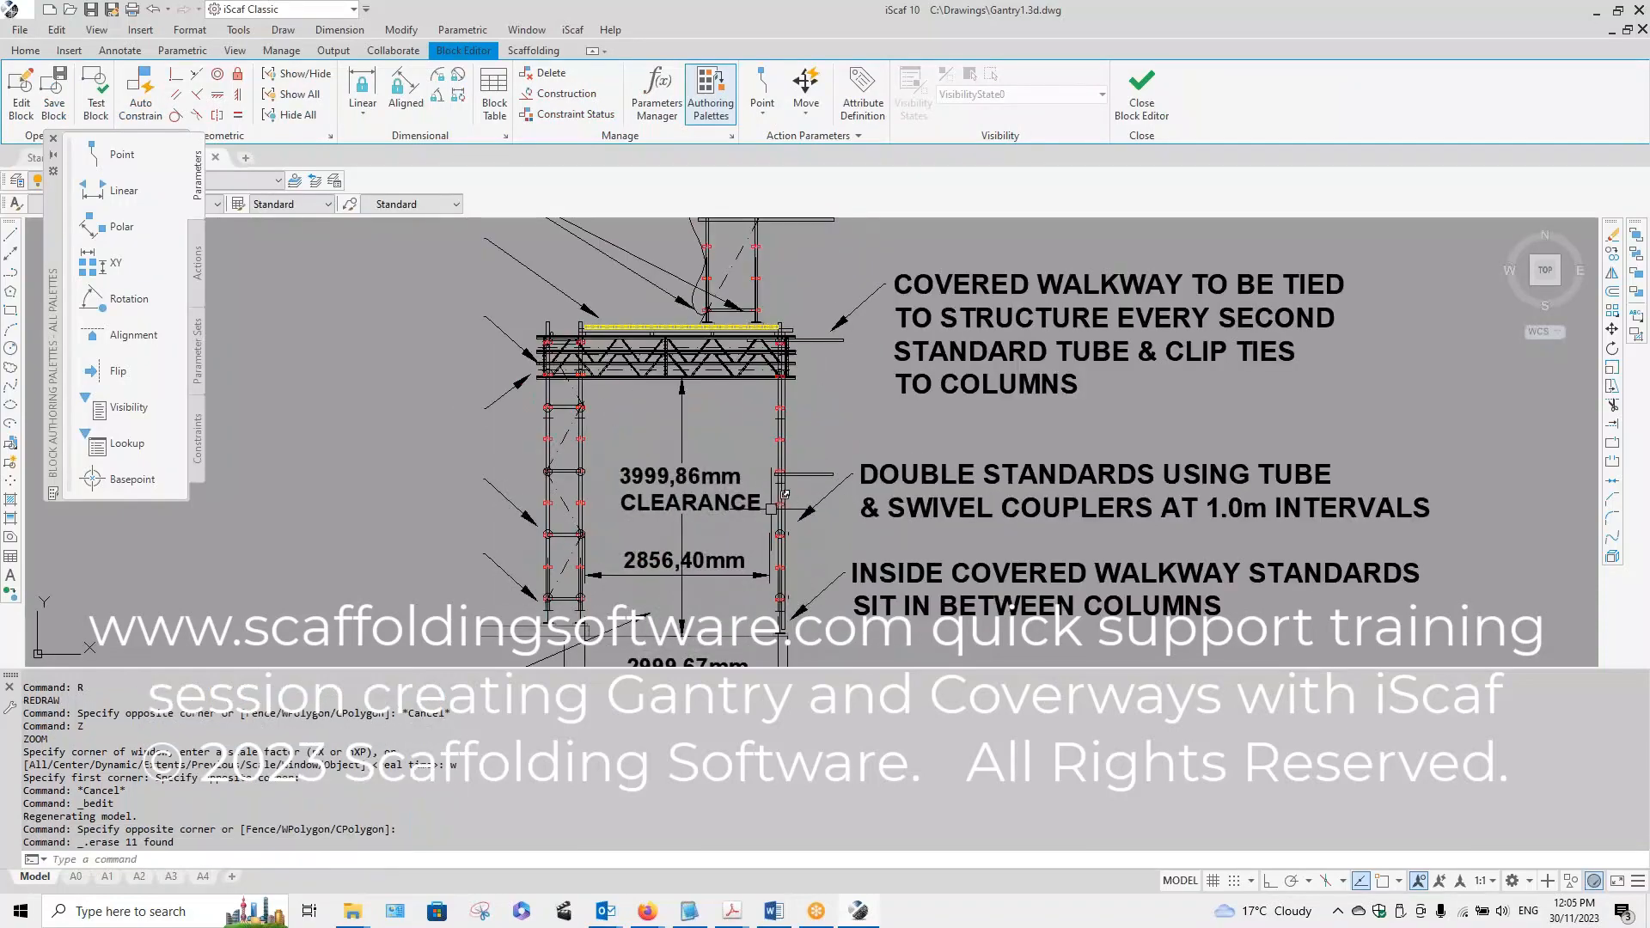
pyautogui.scroll(-5, 797, 469)
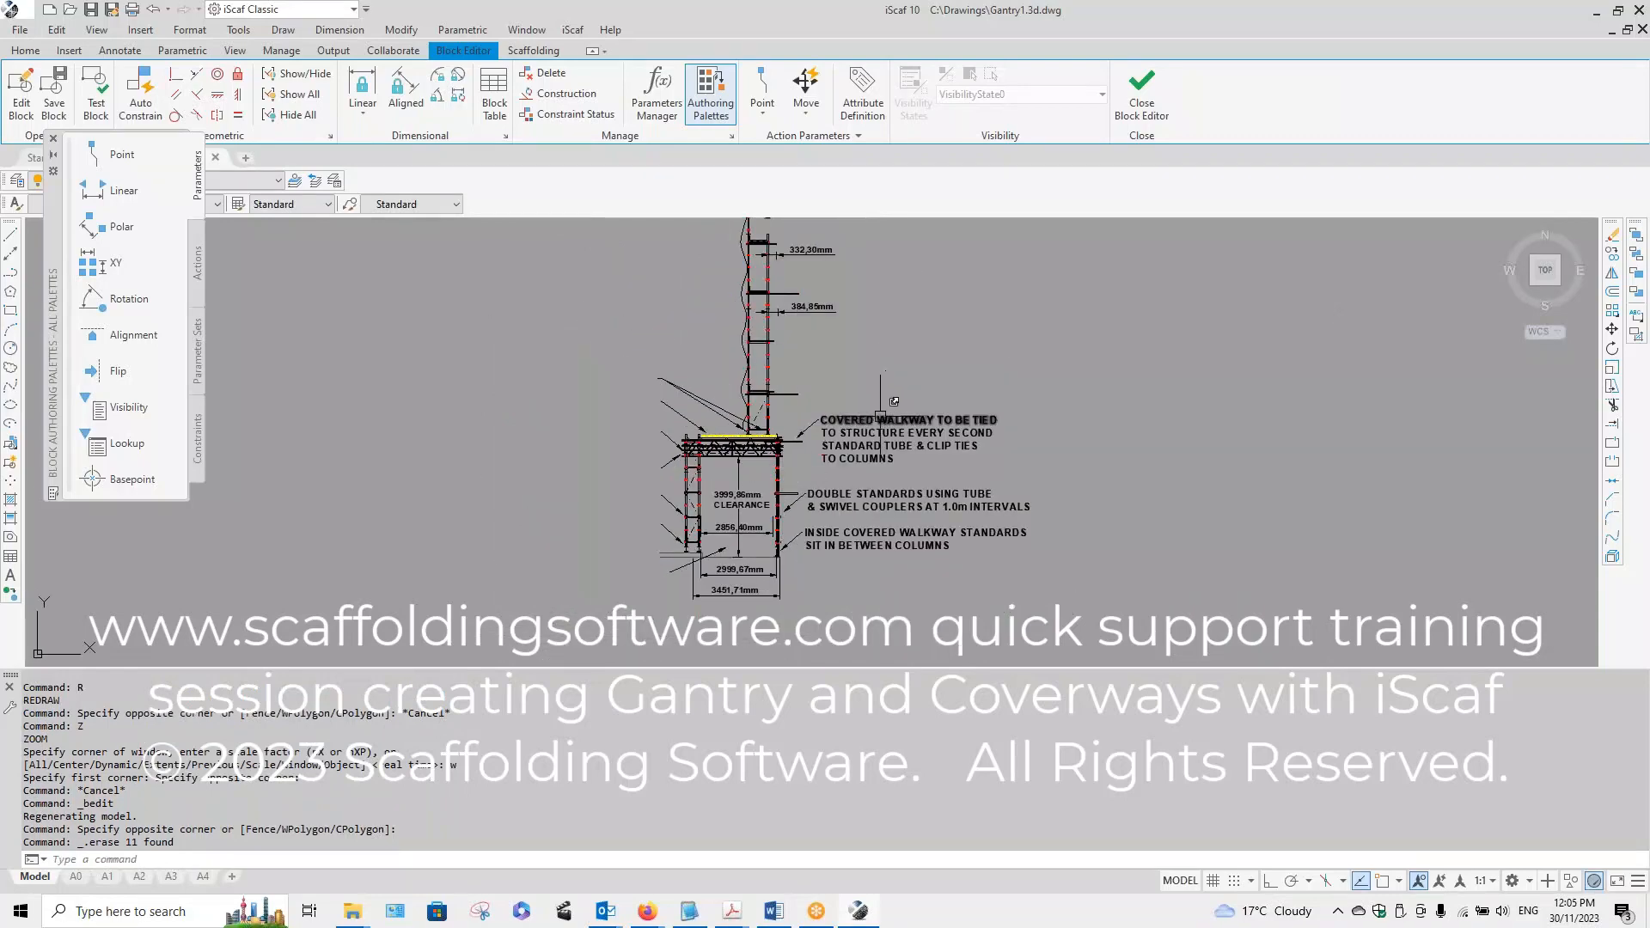
pyautogui.scroll(3, 894, 473)
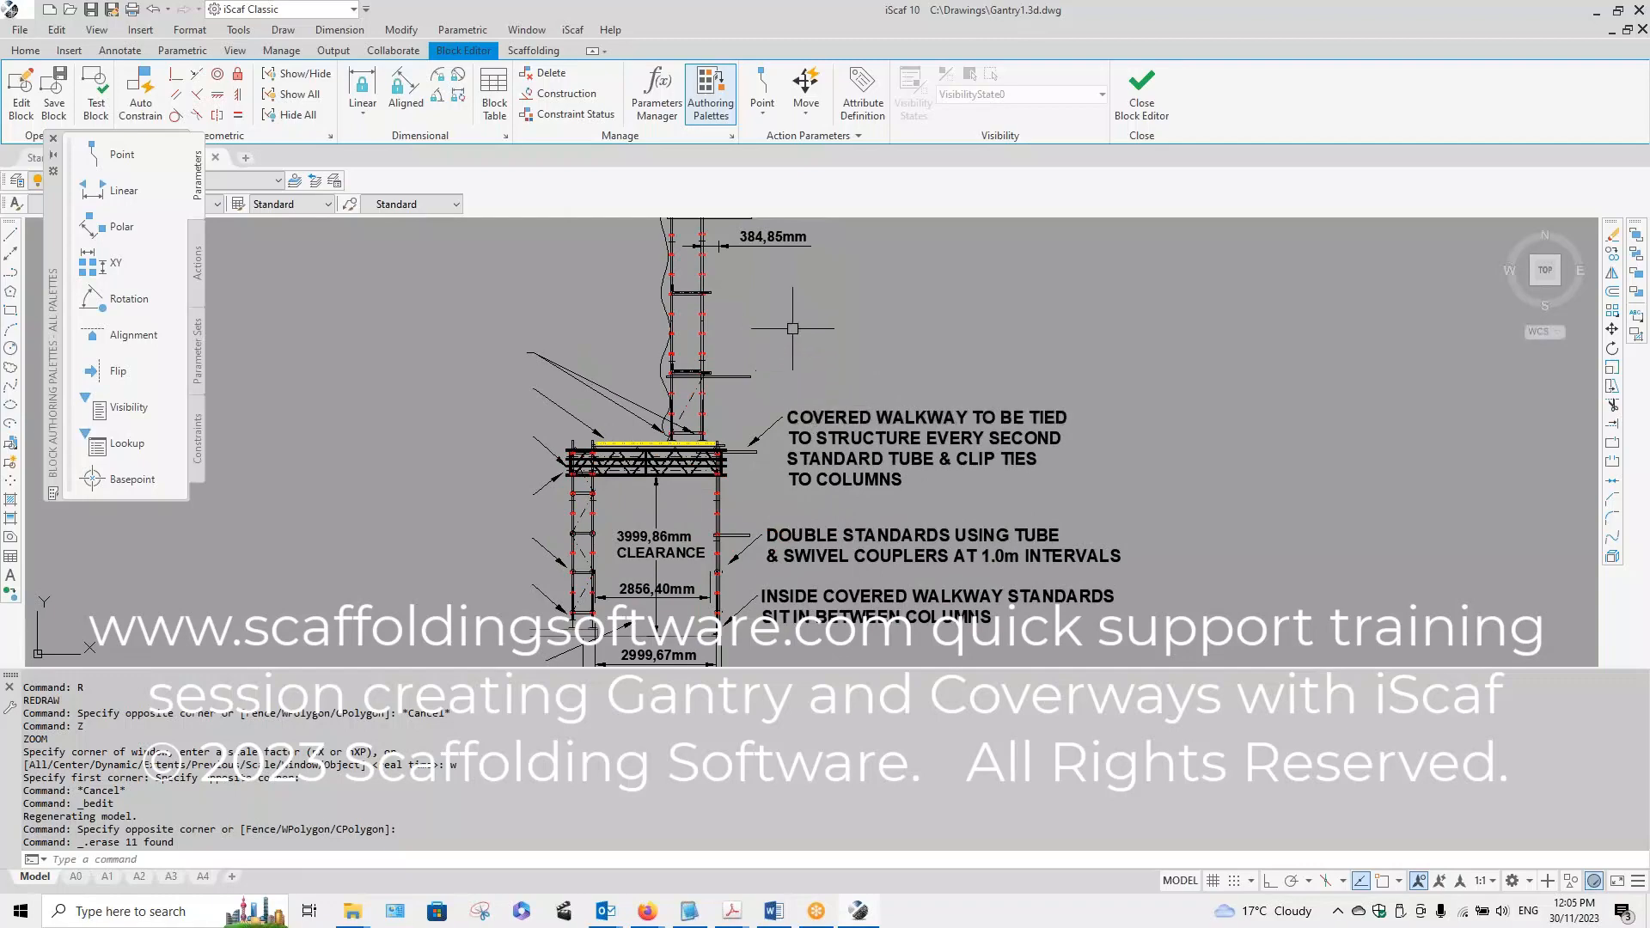
pyautogui.scroll(2, 796, 342)
pyautogui.moveTo(796, 342)
pyautogui.mouseDown(button='middle')
pyautogui.moveTo(773, 515)
pyautogui.moveTo(845, 540)
pyautogui.mouseUp(button='middle')
pyautogui.click(629, 363)
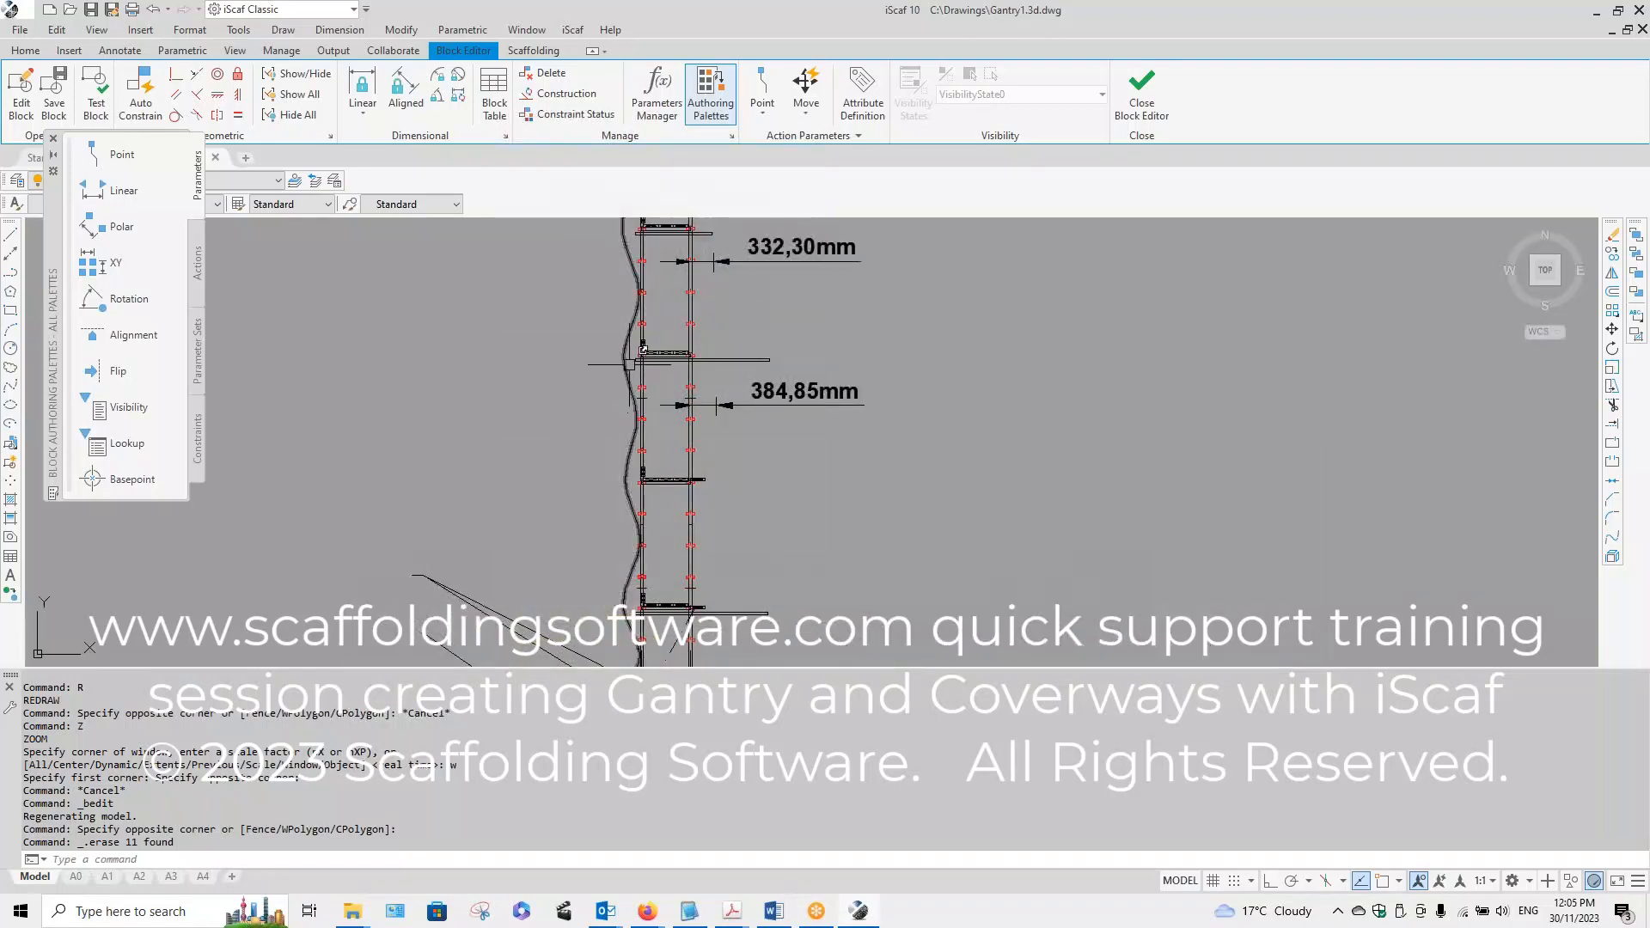
pyautogui.press('Delete')
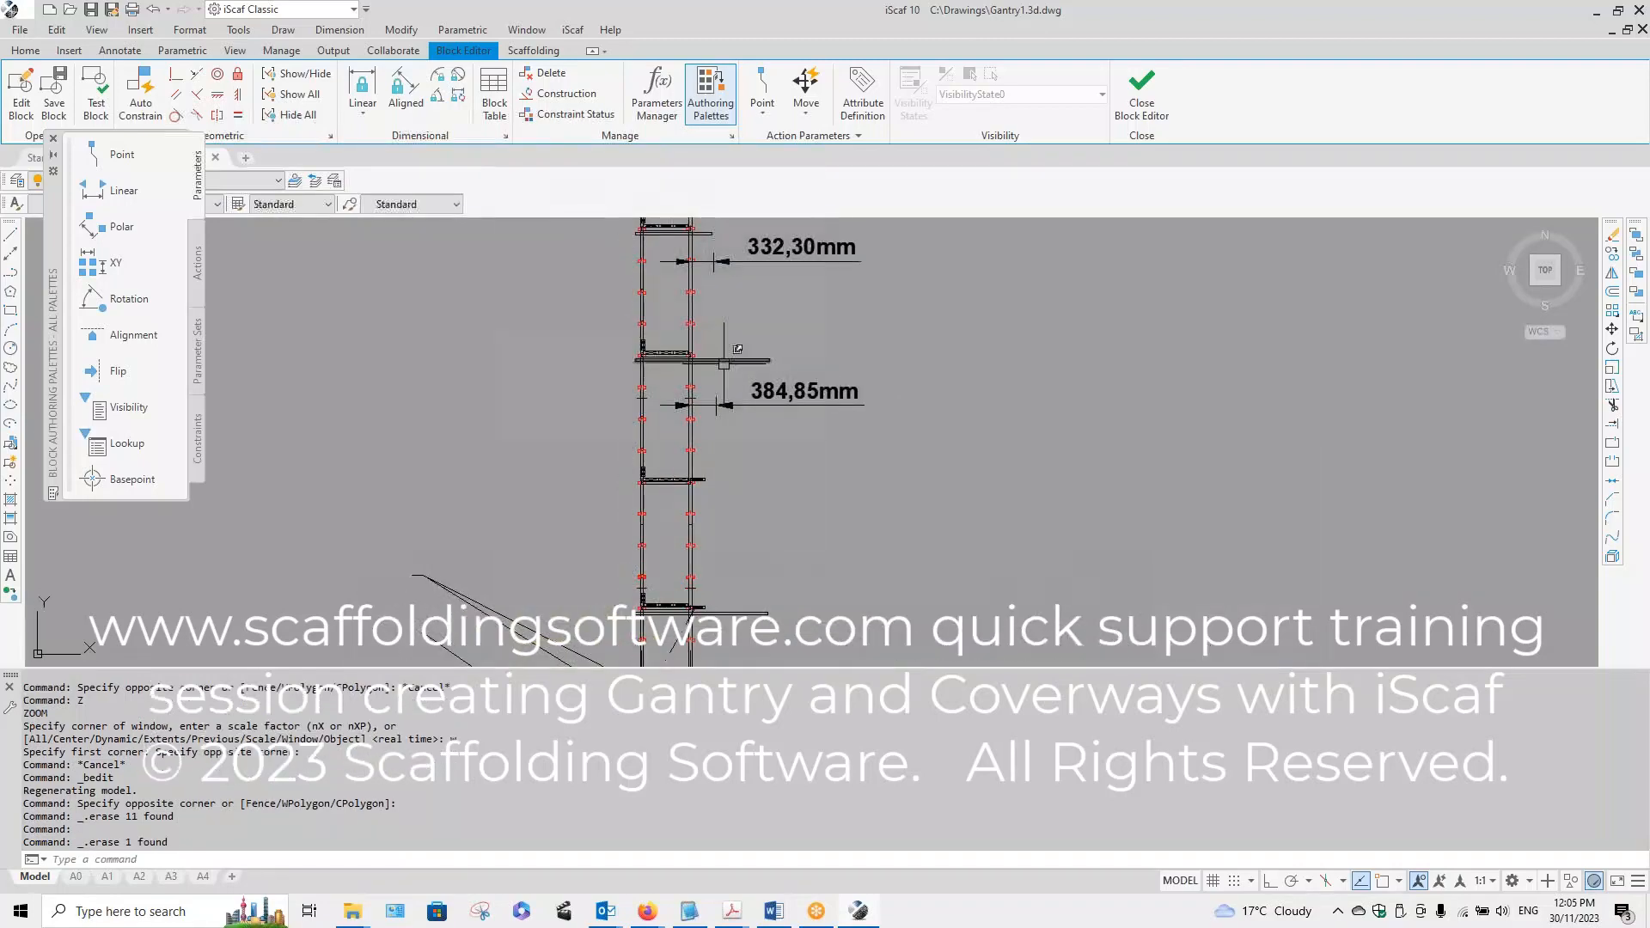
# Step: Copy a single object from the upper scaffold's west standard to several points around the tower
pyautogui.scroll(-2, 727, 363)
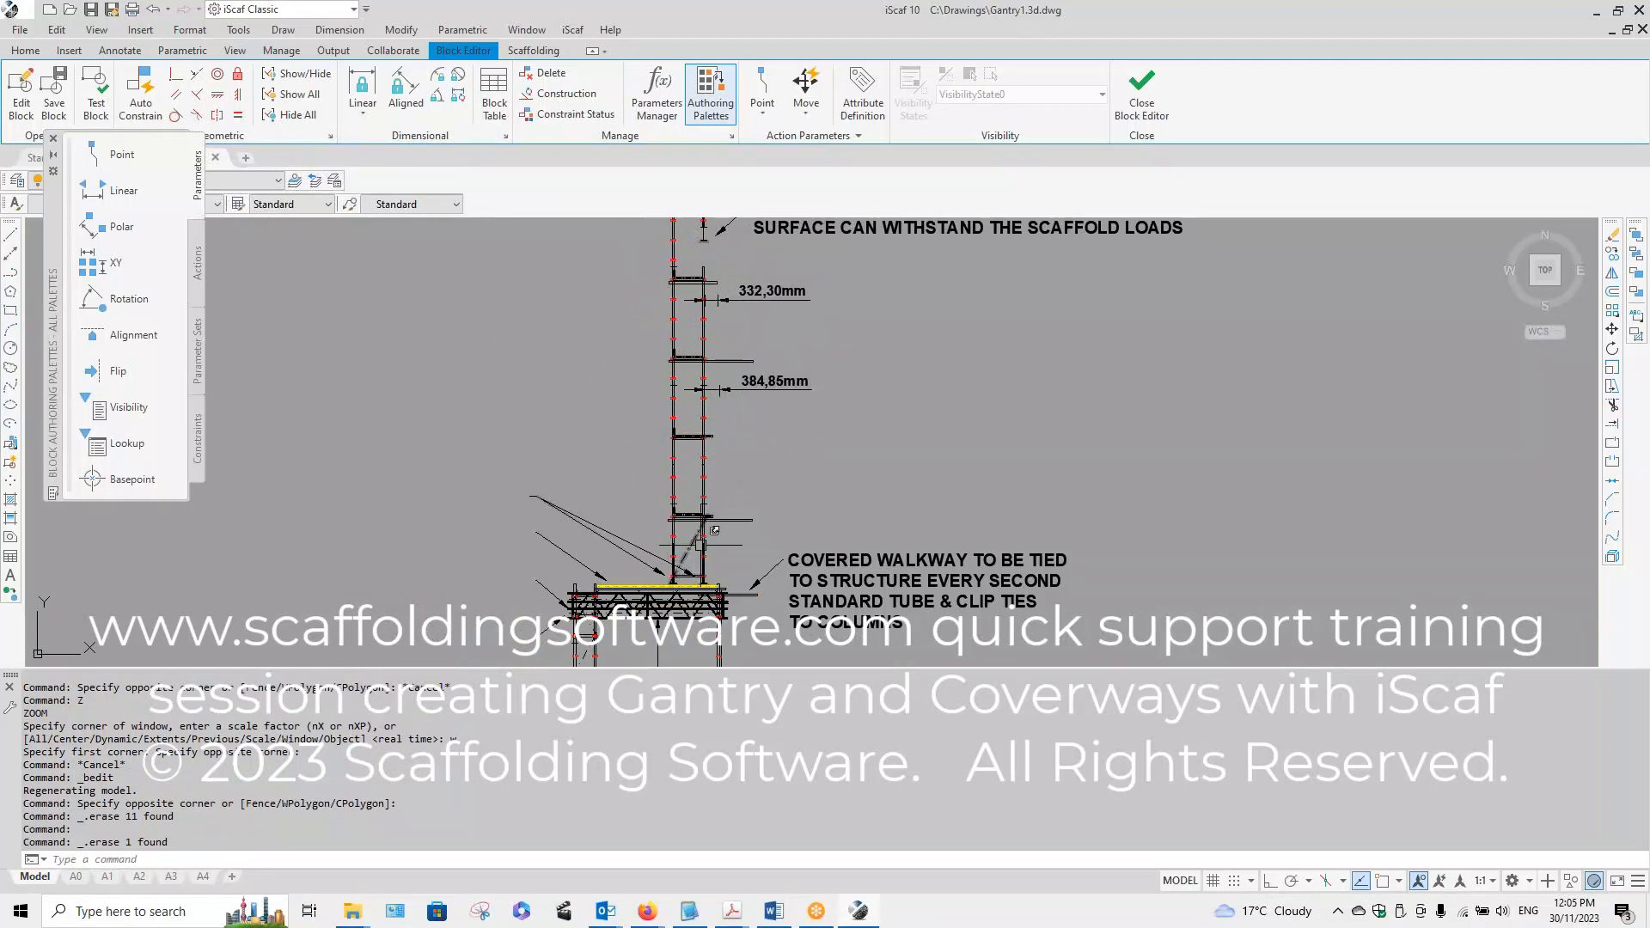
pyautogui.scroll(-2, 909, 447)
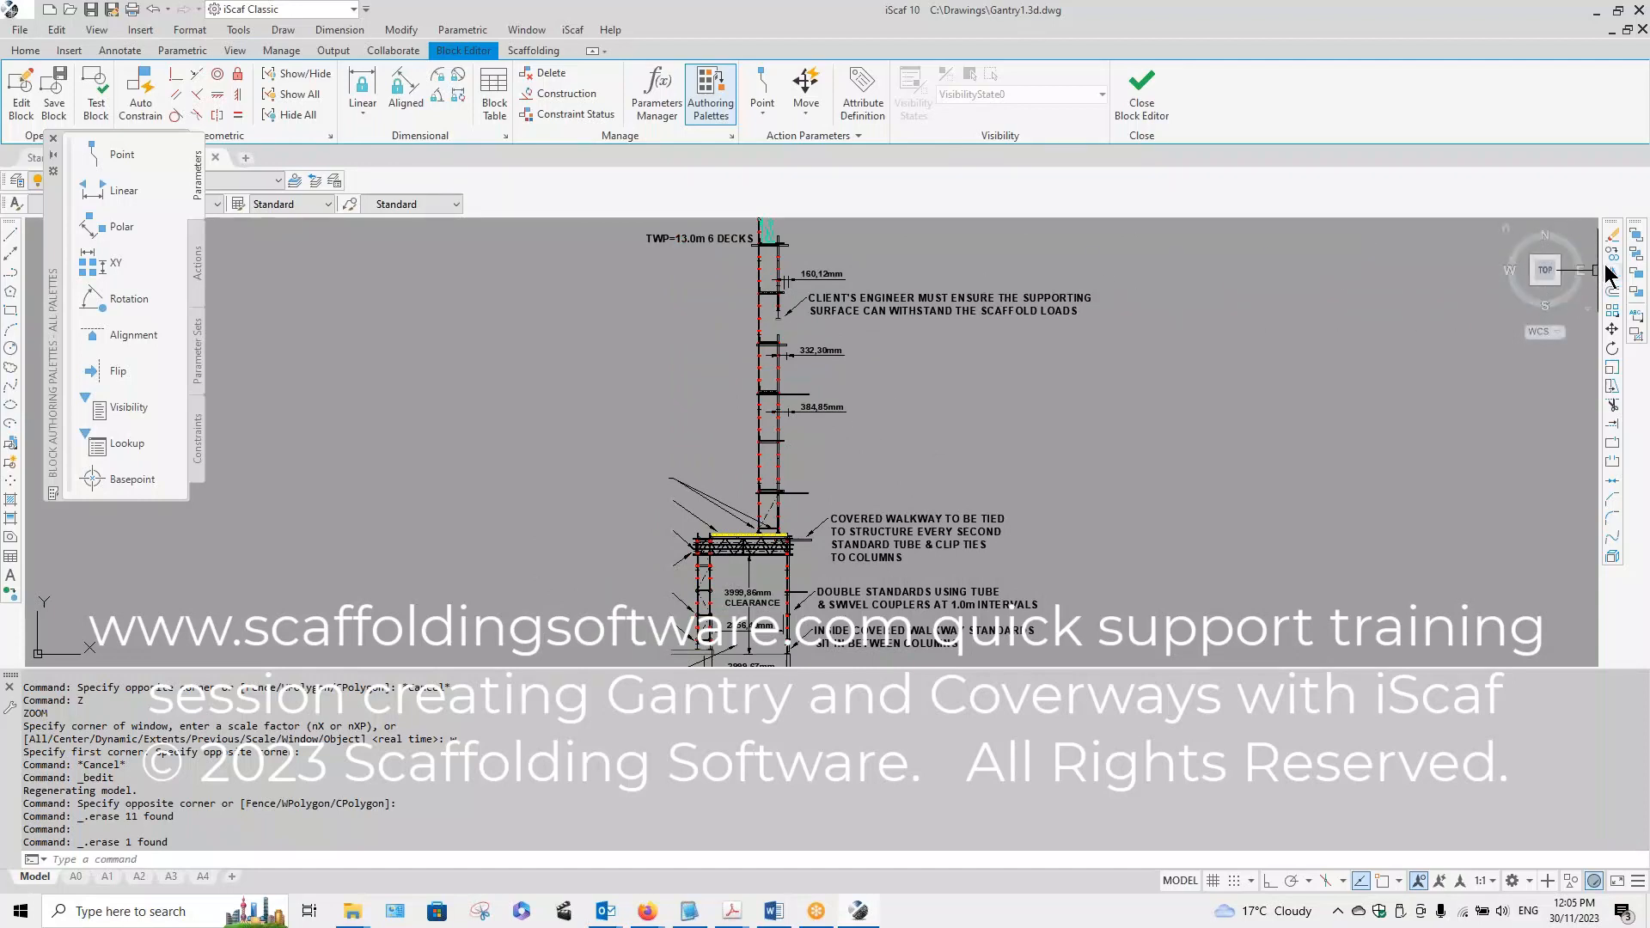
pyautogui.click(1609, 254)
pyautogui.click(757, 316)
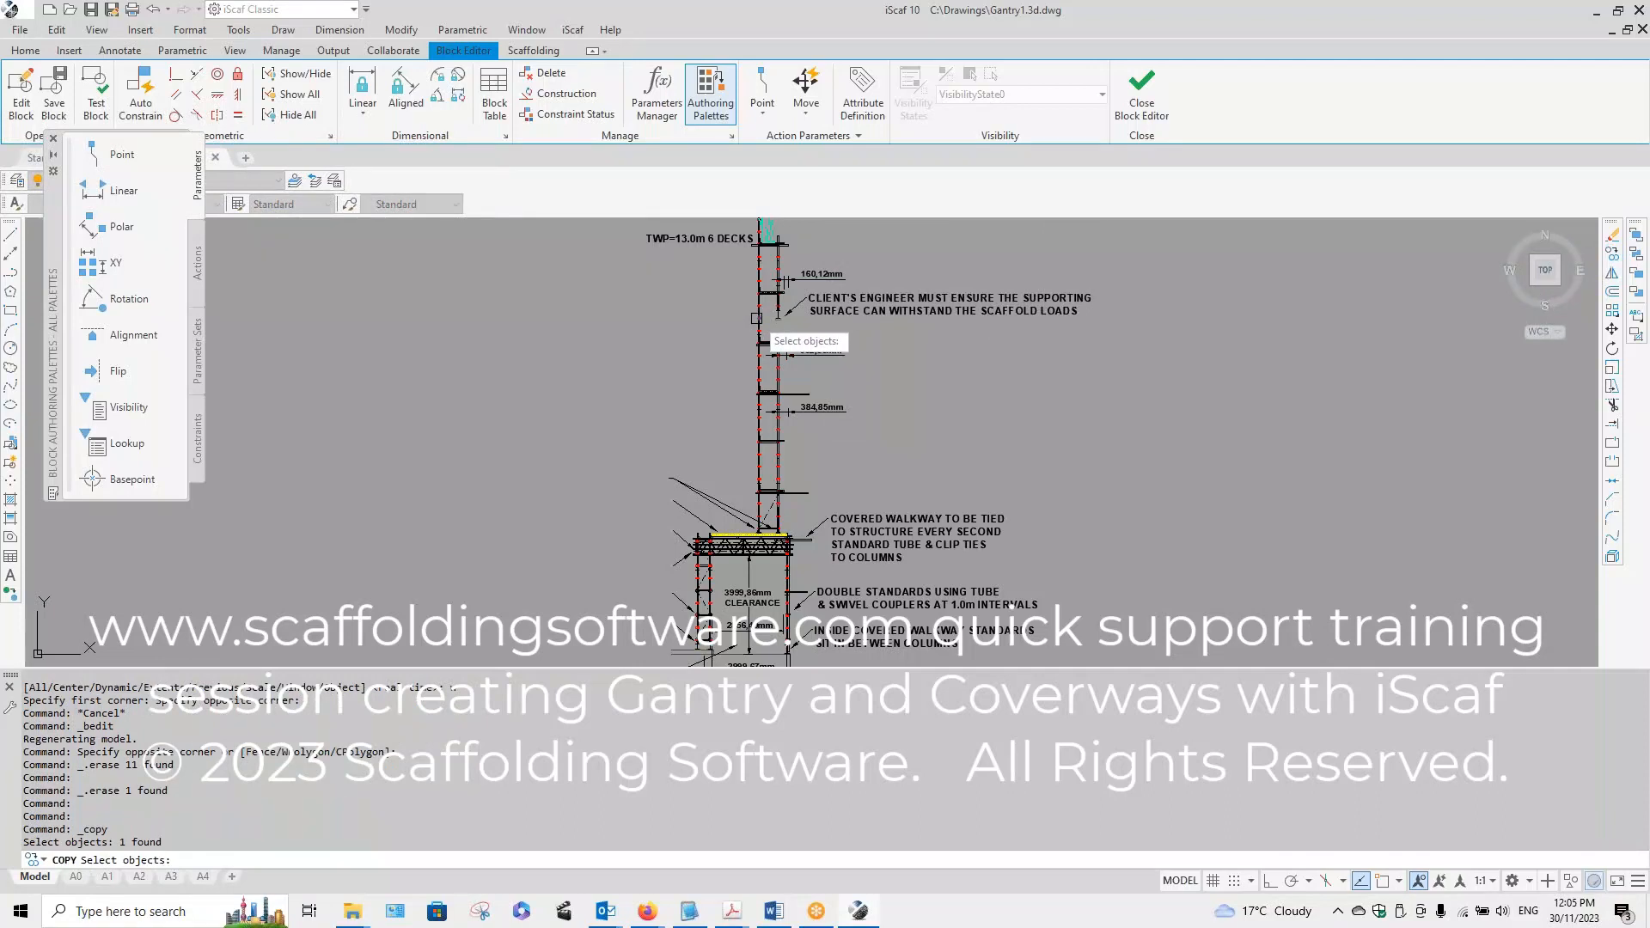
pyautogui.rightClick(745, 319)
pyautogui.click(738, 299)
pyautogui.click(724, 332)
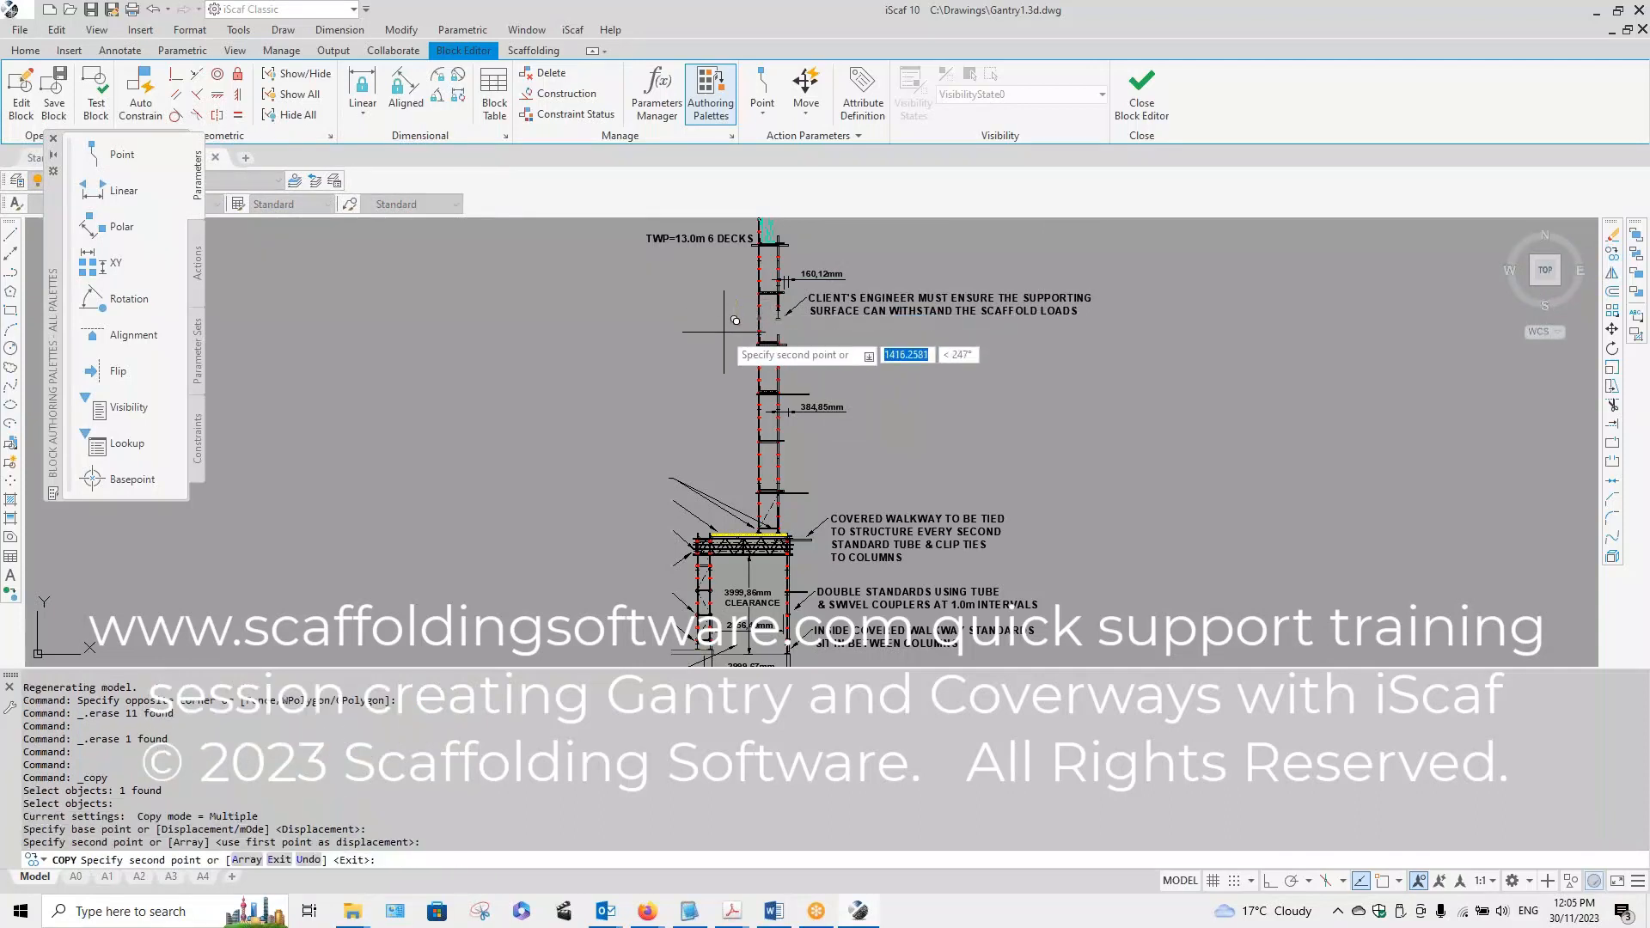
pyautogui.click(740, 333)
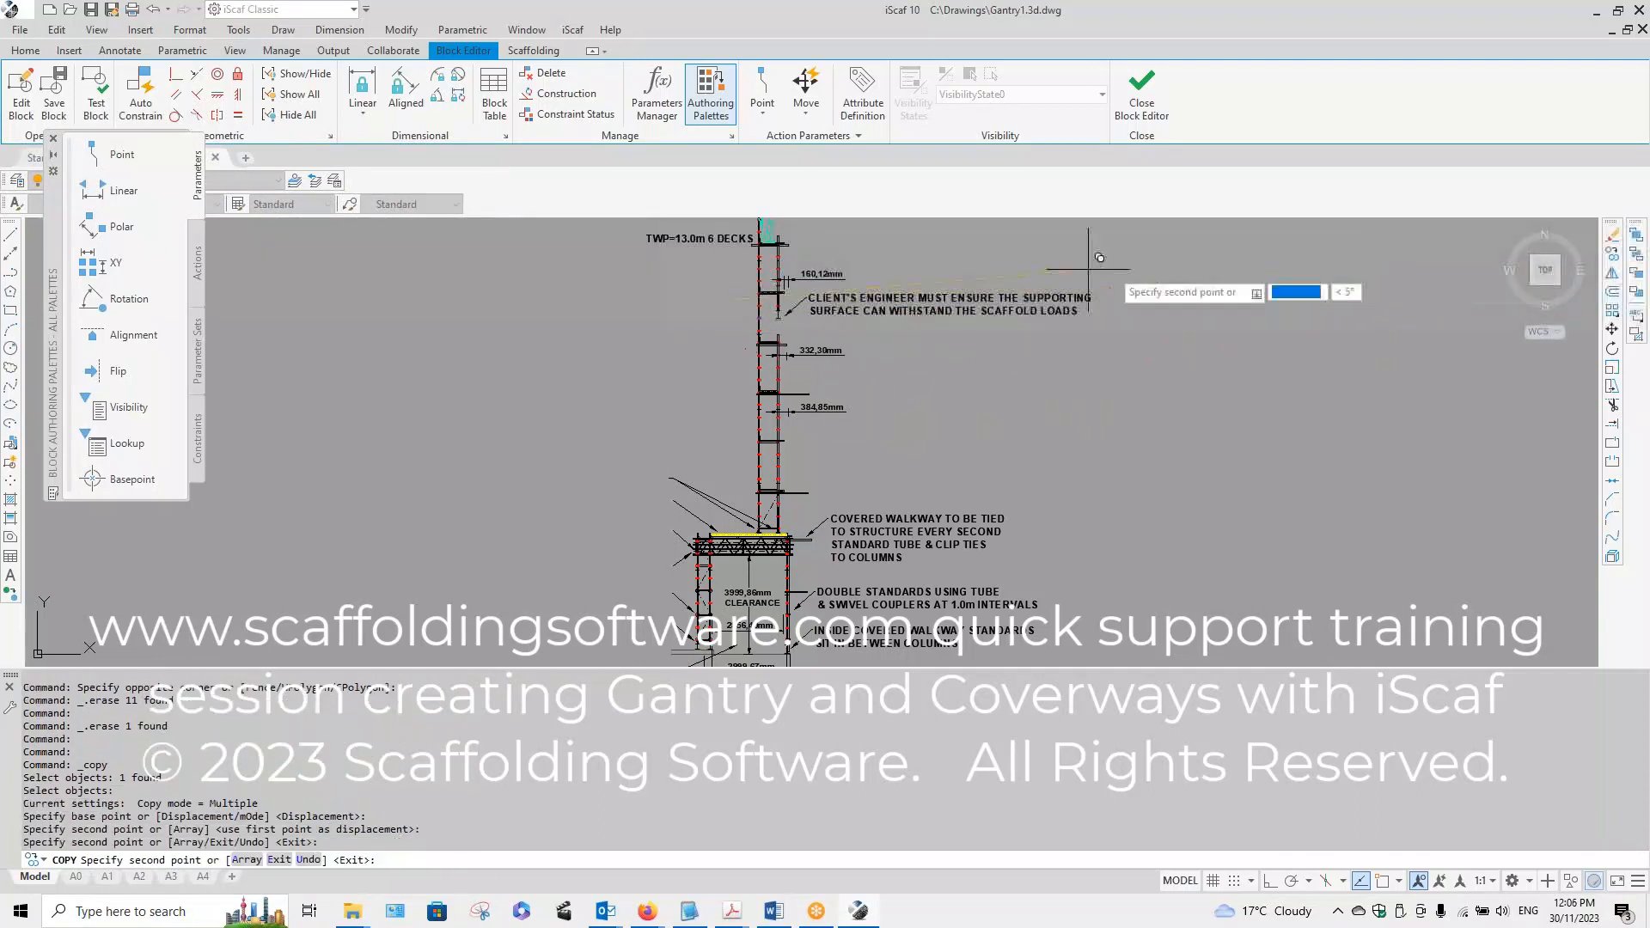
pyautogui.click(926, 321)
pyautogui.click(737, 361)
pyautogui.press('Escape')
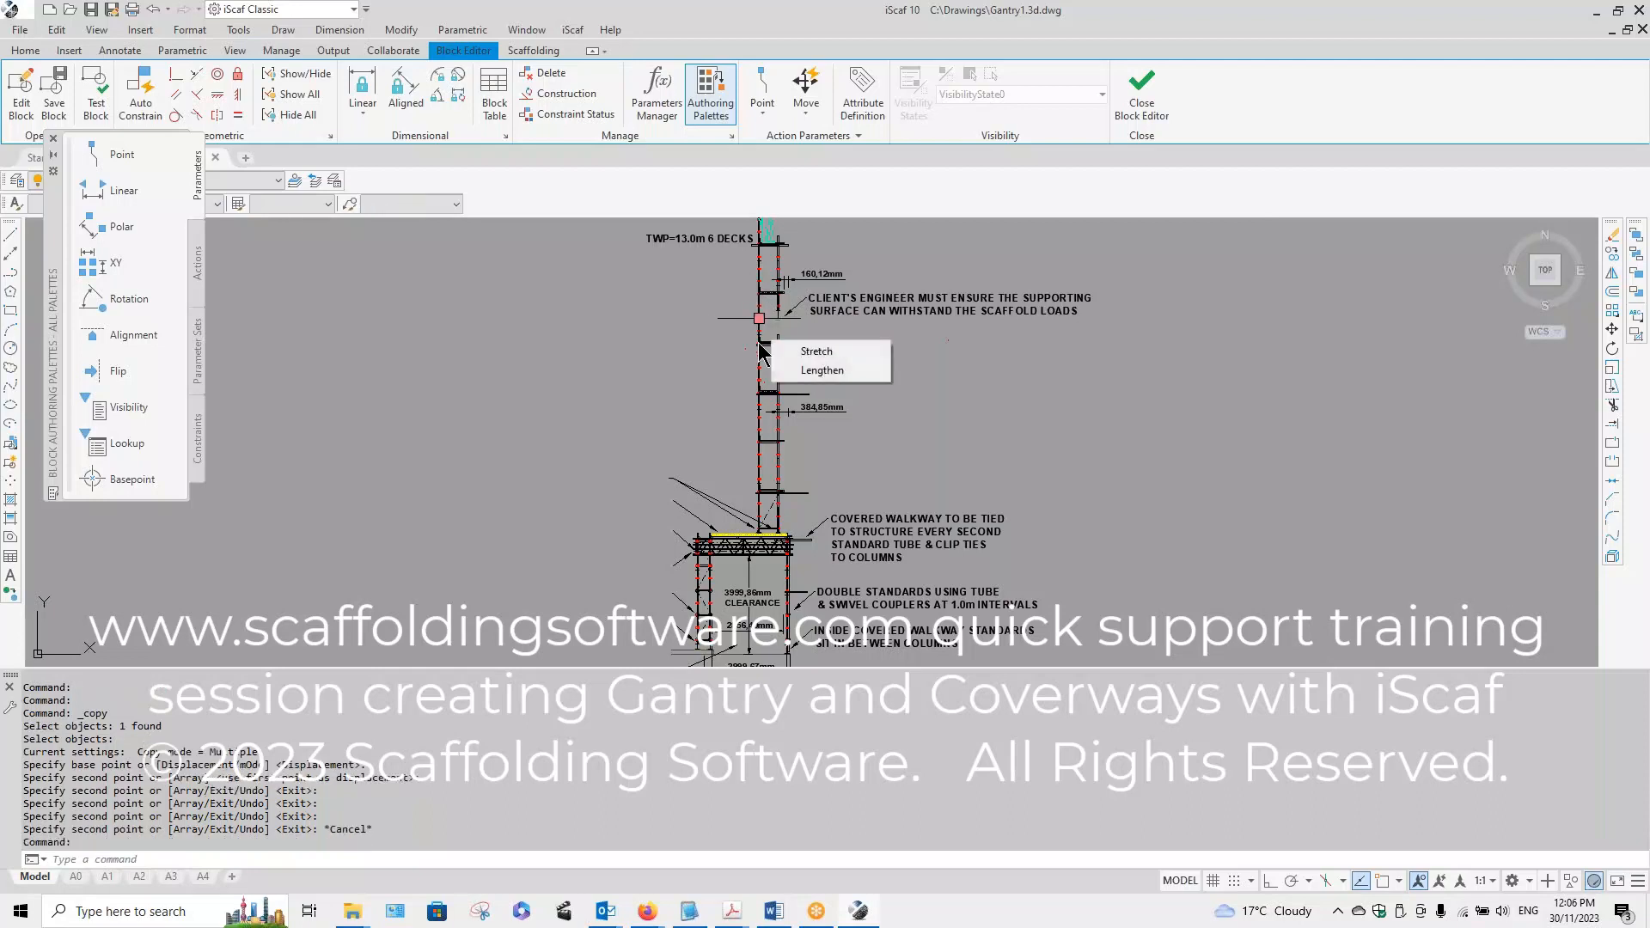
pyautogui.press('Escape')
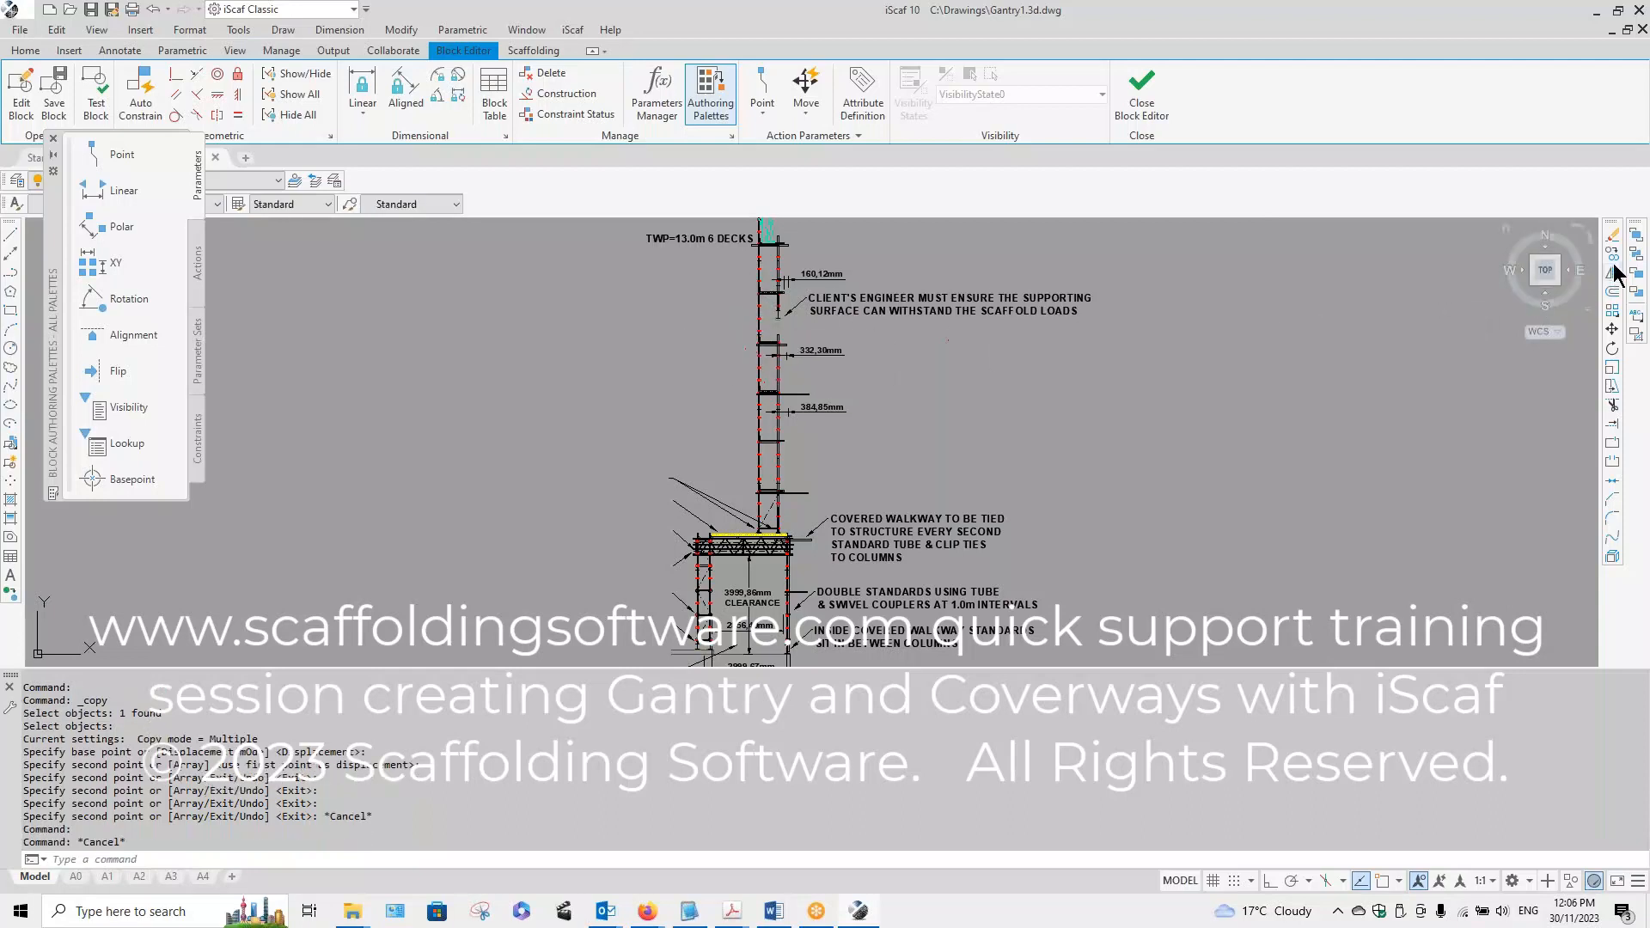
# Step: Copy the crossing-selected middle part of the upper scaffold to two spots west of the tower
pyautogui.click(1613, 256)
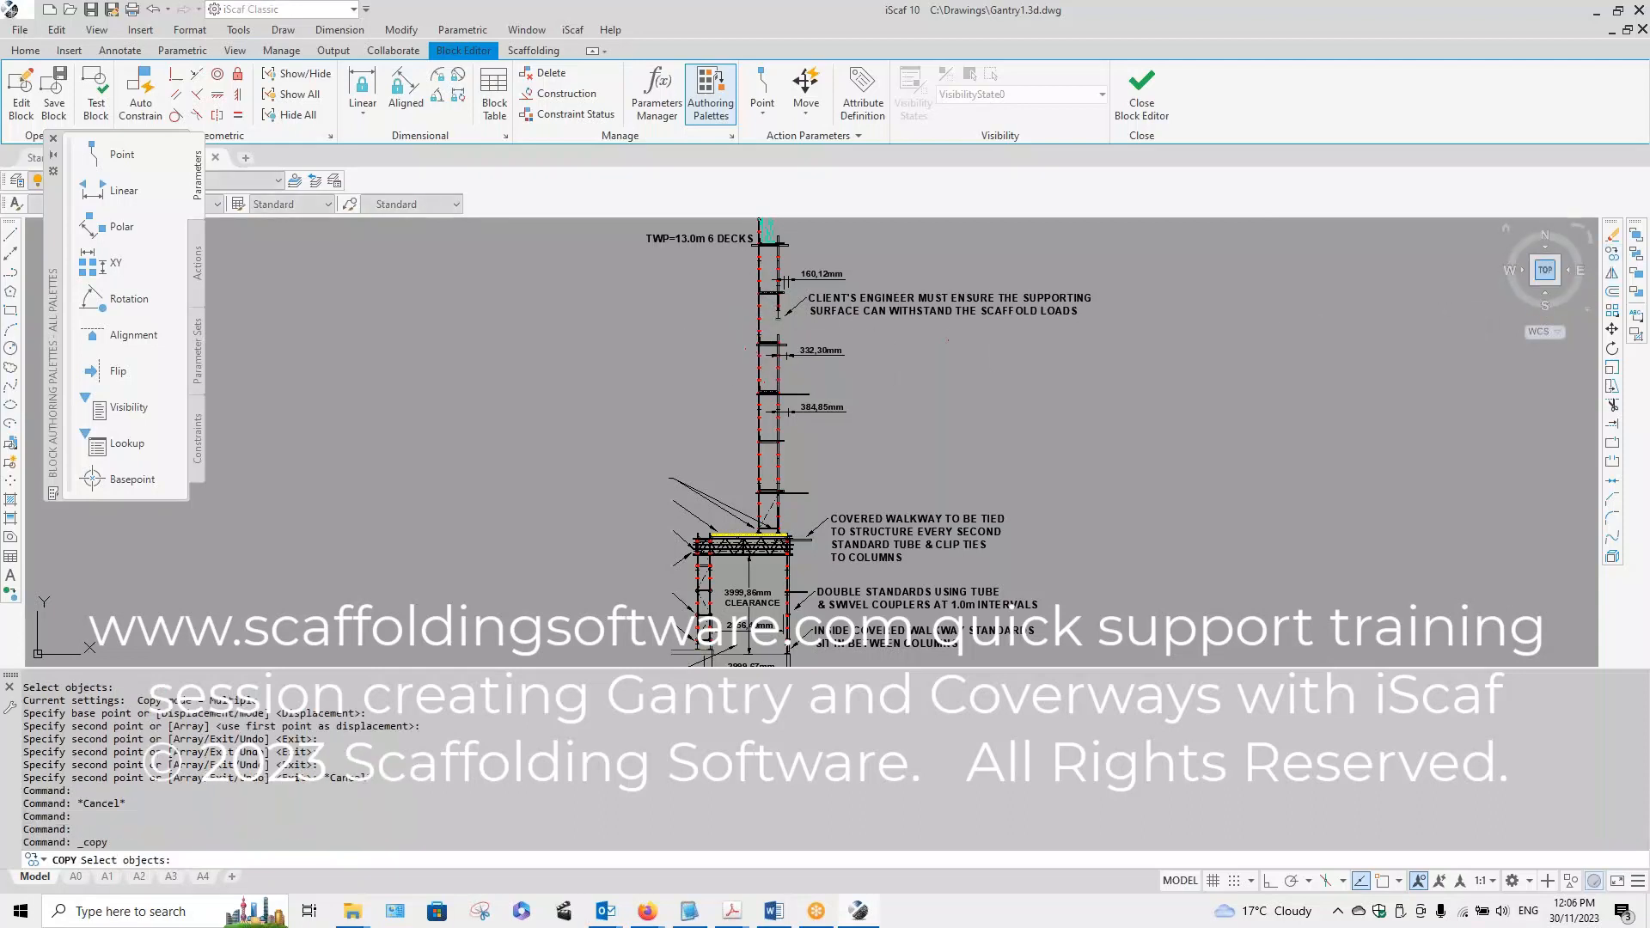
pyautogui.click(759, 322)
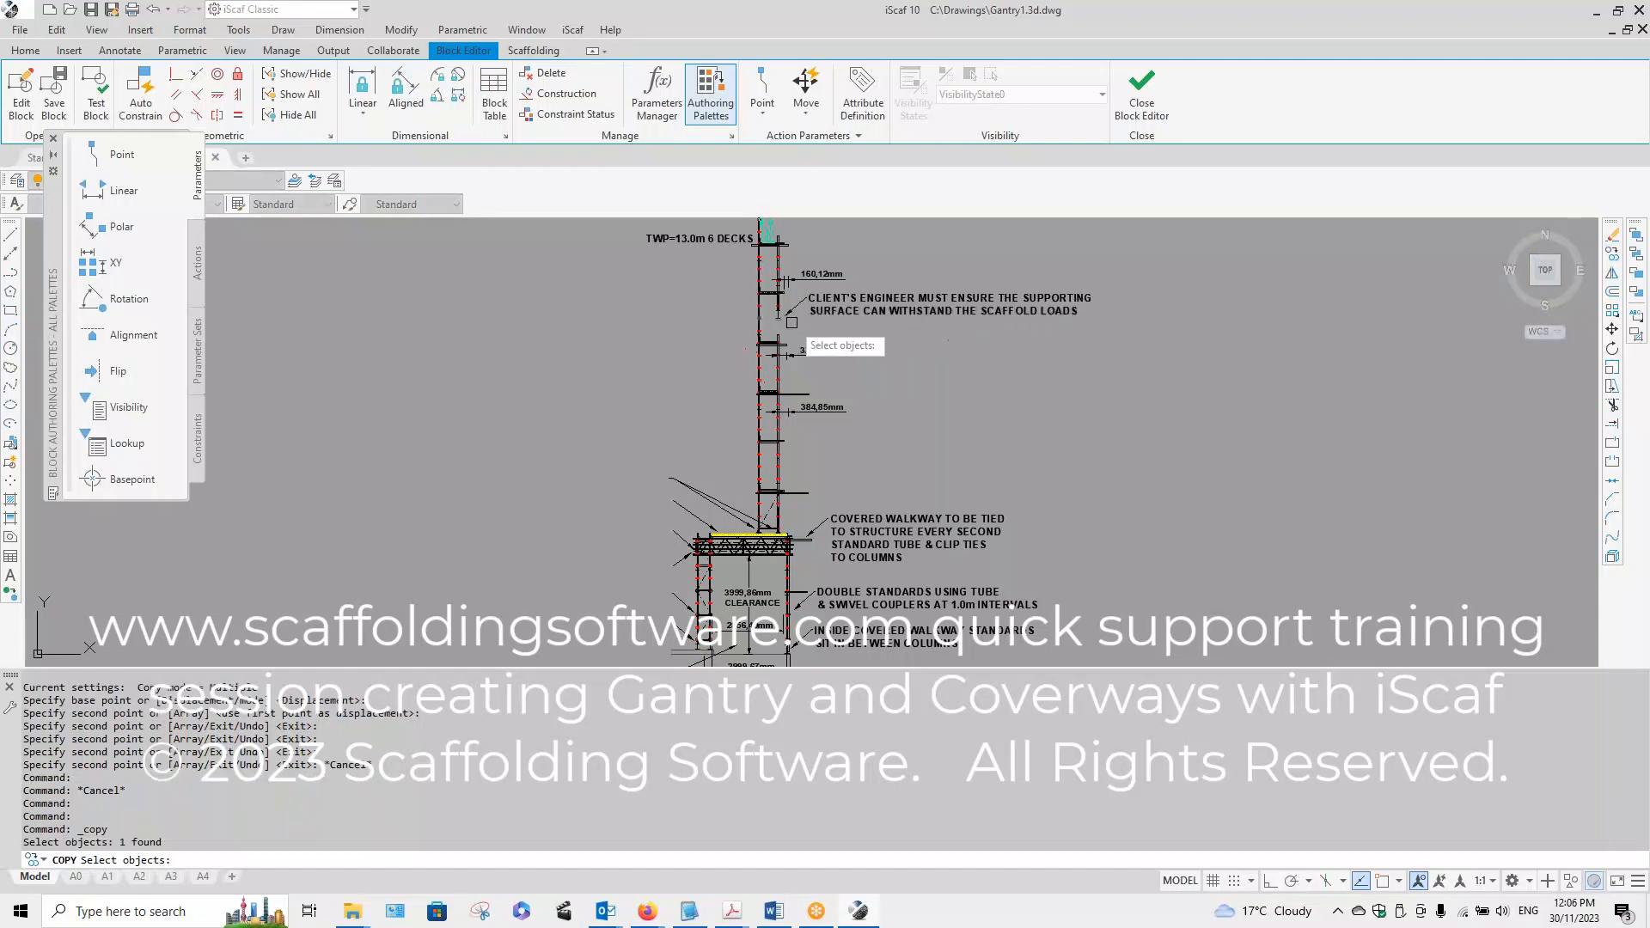
pyautogui.click(773, 326)
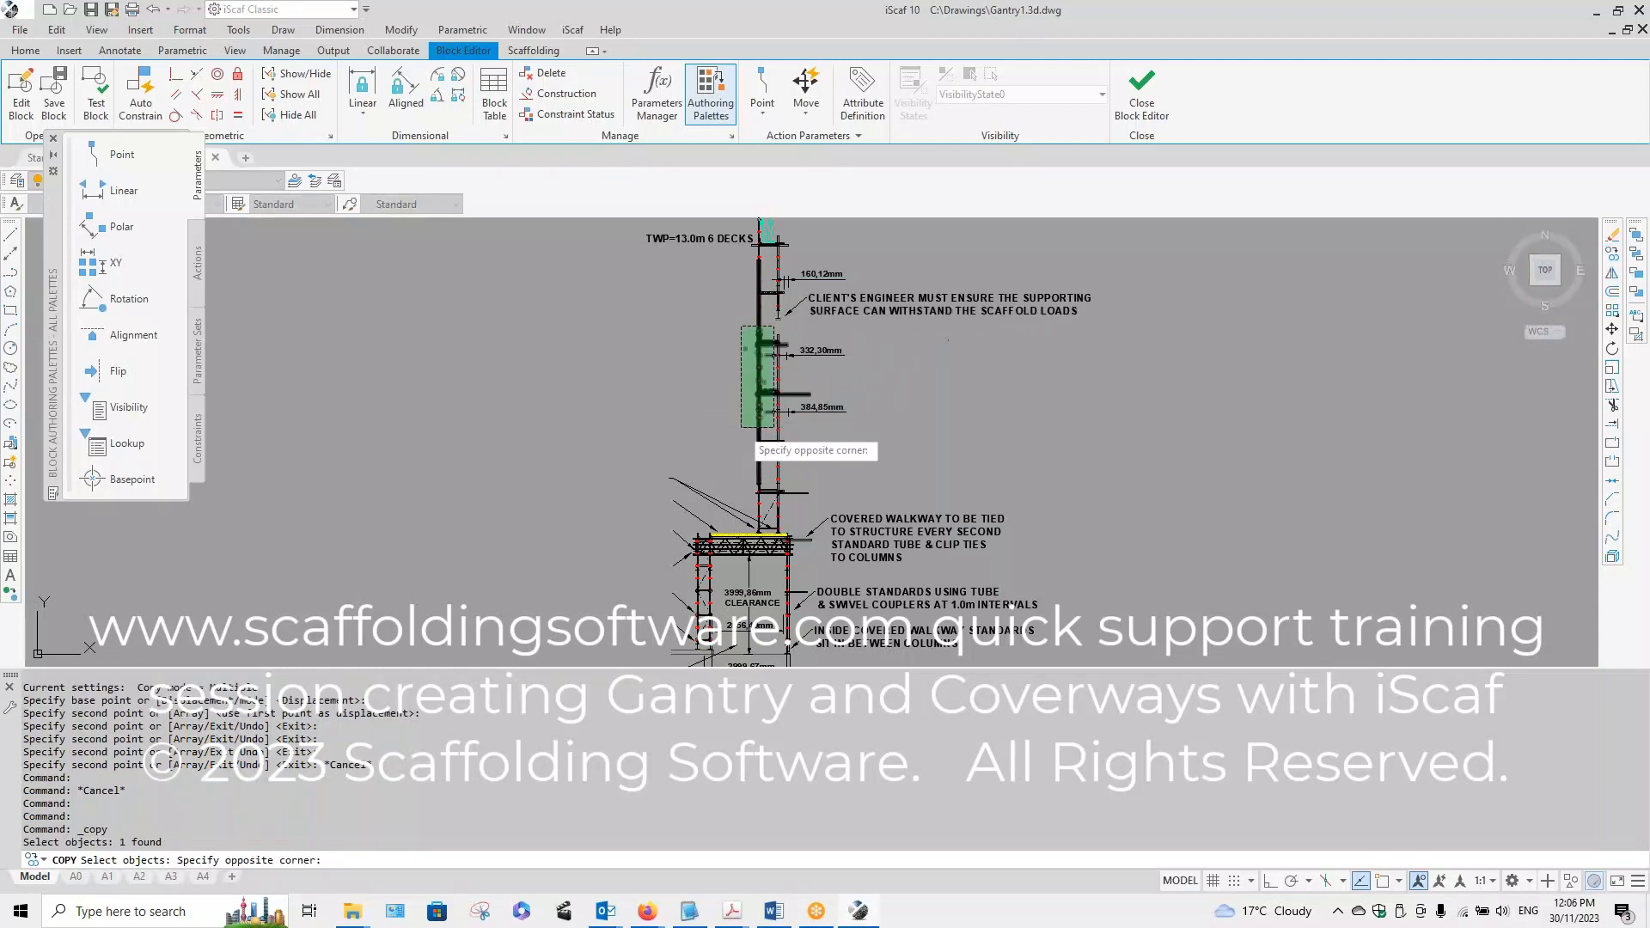
pyautogui.click(731, 397)
pyautogui.press('Return')
pyautogui.click(725, 386)
pyautogui.click(657, 388)
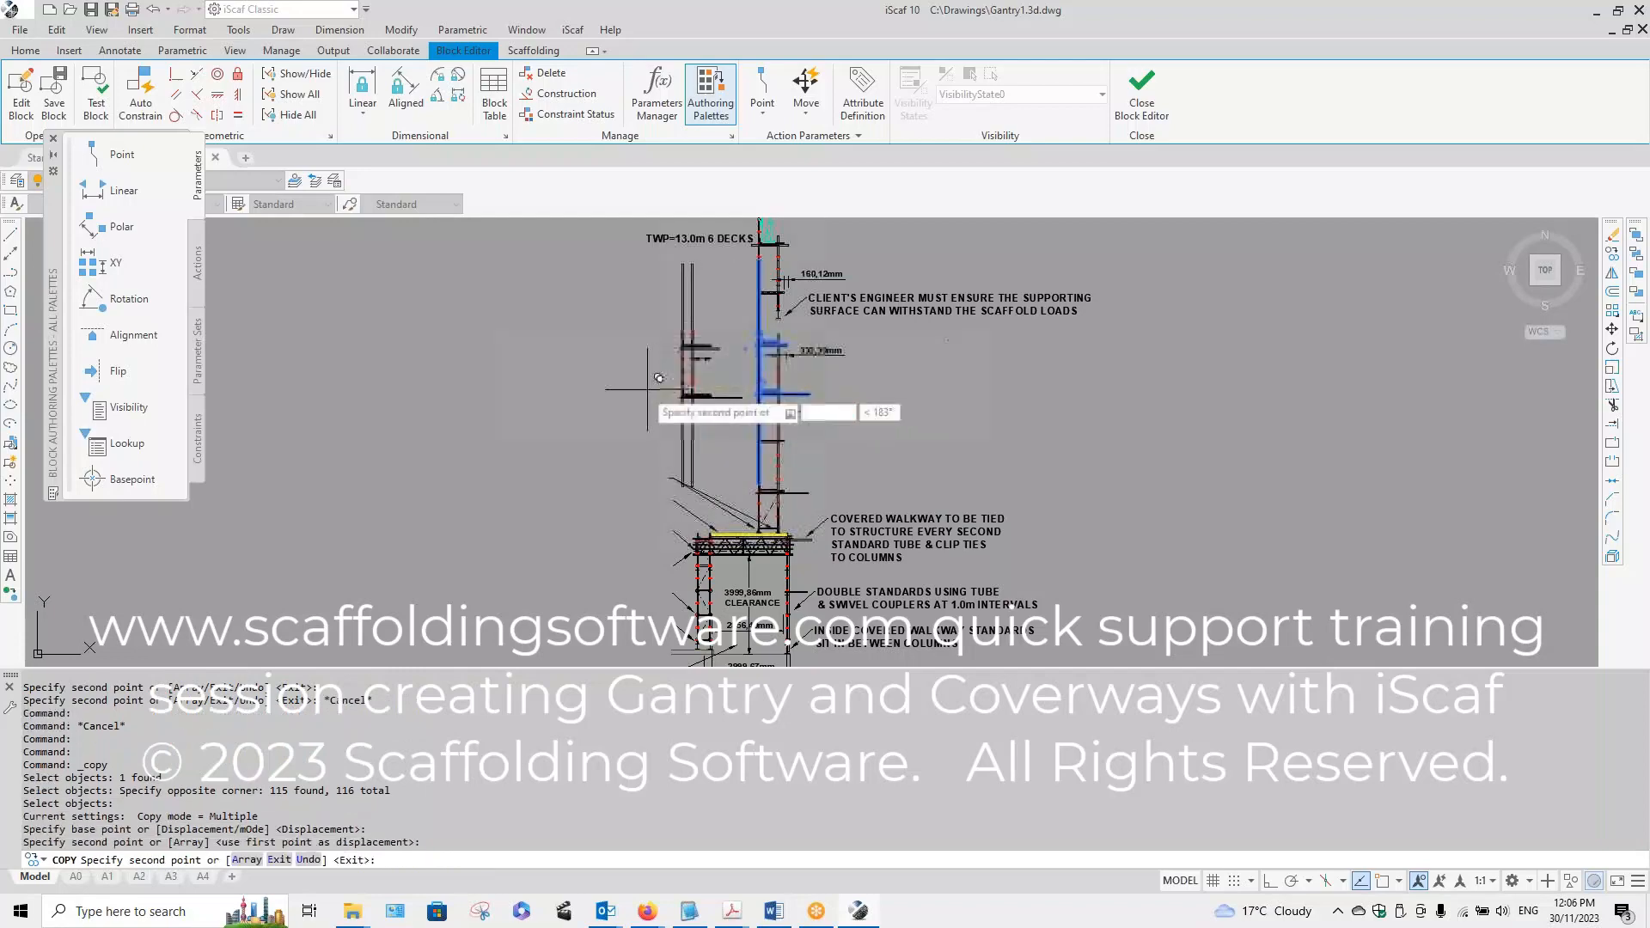
pyautogui.press('Escape')
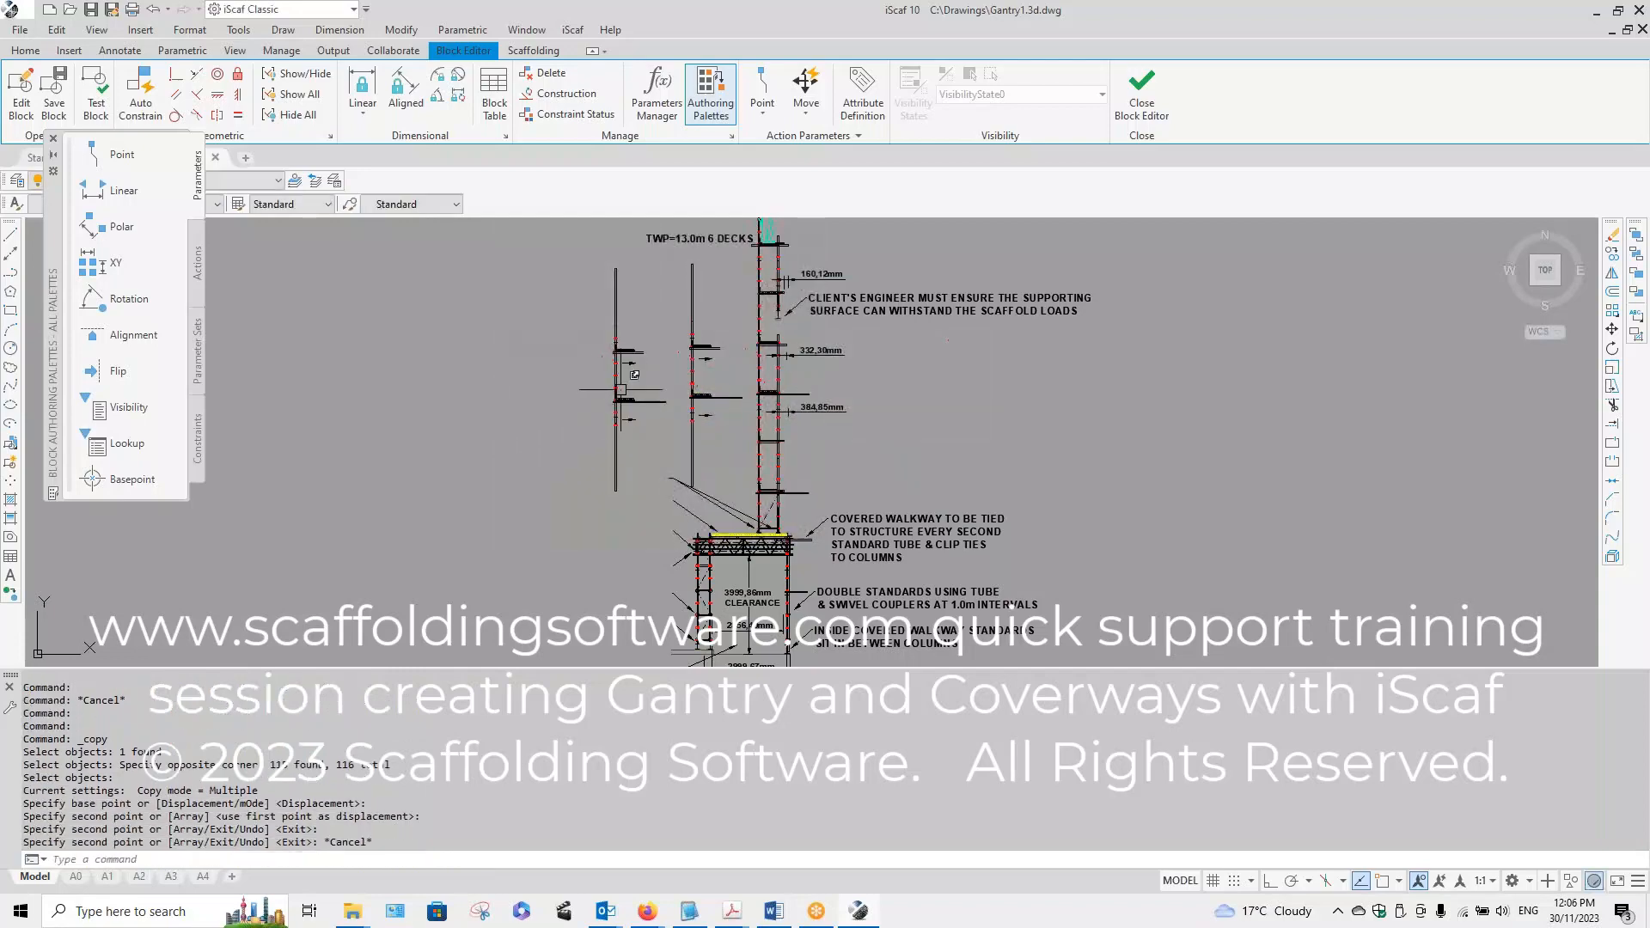
# Step: Close the Block Editor and discard the changes to COVERWAY_04A
pyautogui.scroll(5, 634, 353)
pyautogui.scroll(-5, 633, 353)
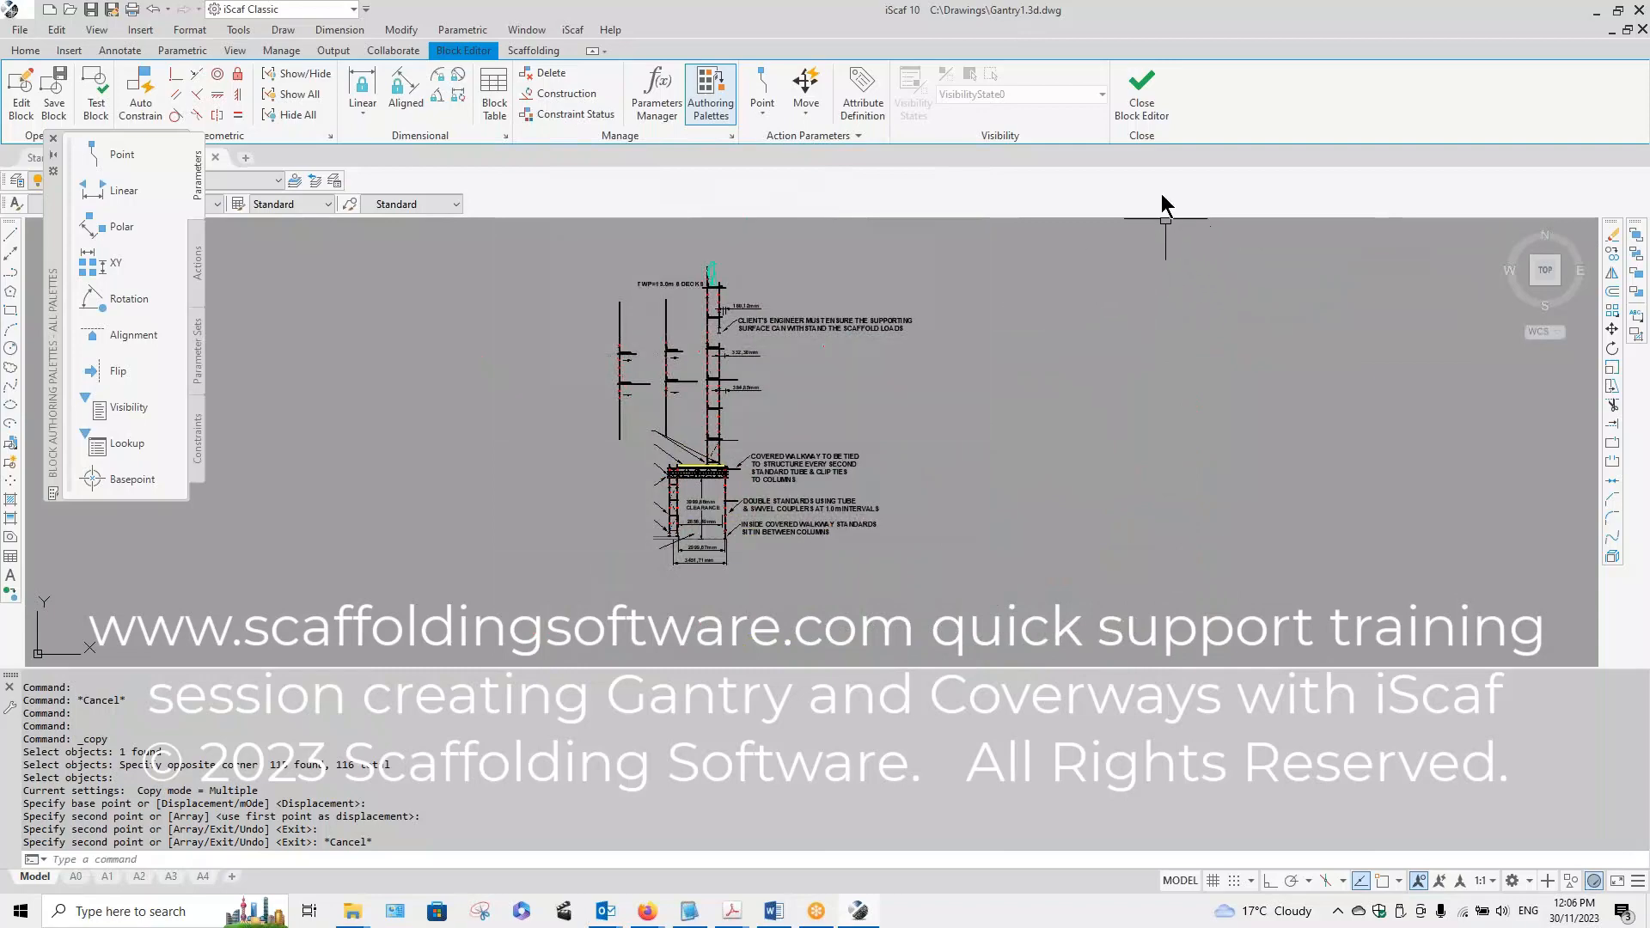
pyautogui.click(1148, 118)
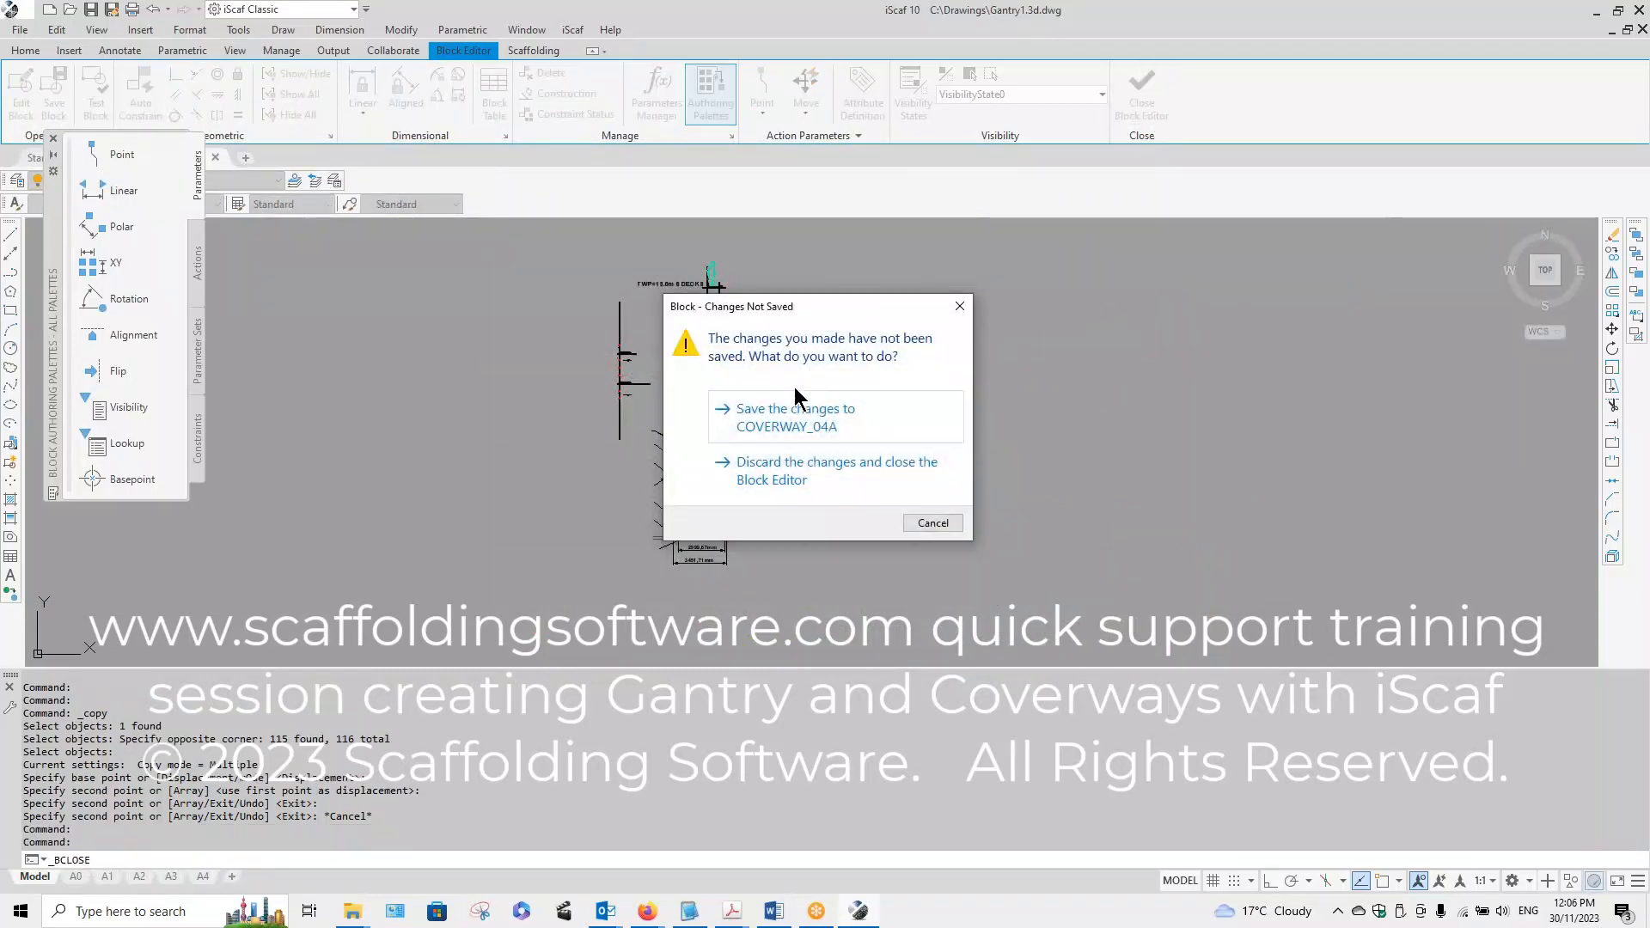
pyautogui.click(801, 475)
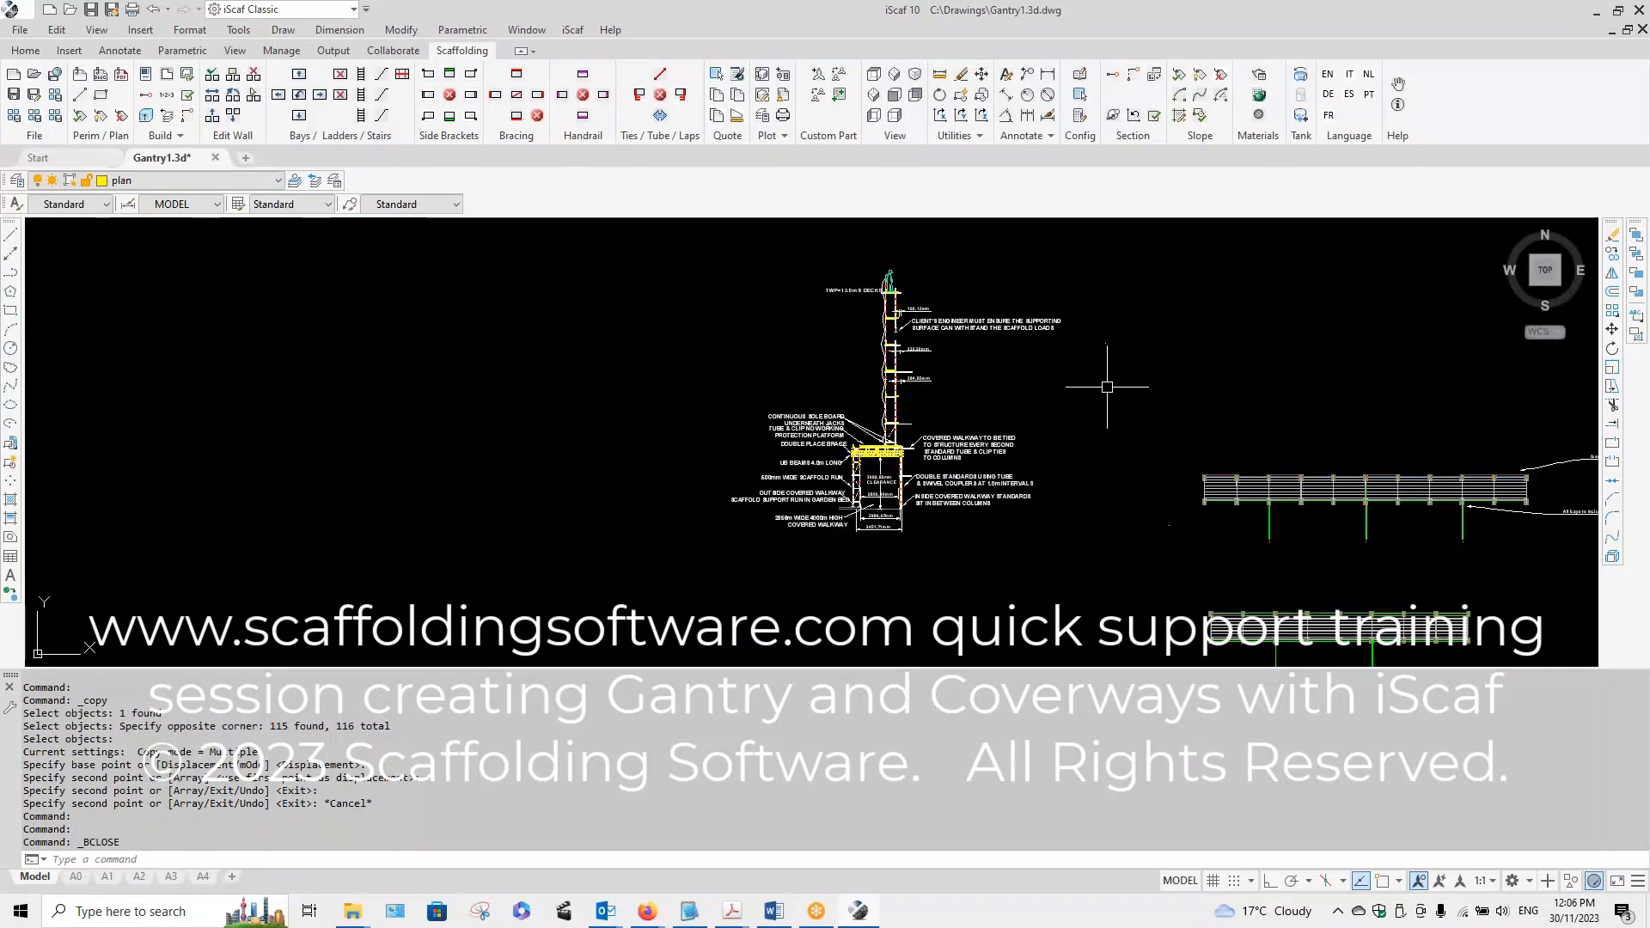
# Step: Review the coverway section, the long gantry drawings, section AA and the six-bay gantry together in the model
pyautogui.scroll(-2, 1143, 369)
pyautogui.scroll(-2, 1203, 370)
pyautogui.moveTo(1347, 384)
pyautogui.mouseDown(button='middle')
pyautogui.moveTo(1040, 400)
pyautogui.moveTo(914, 373)
pyautogui.mouseUp(button='middle')
pyautogui.scroll(4, 913, 373)
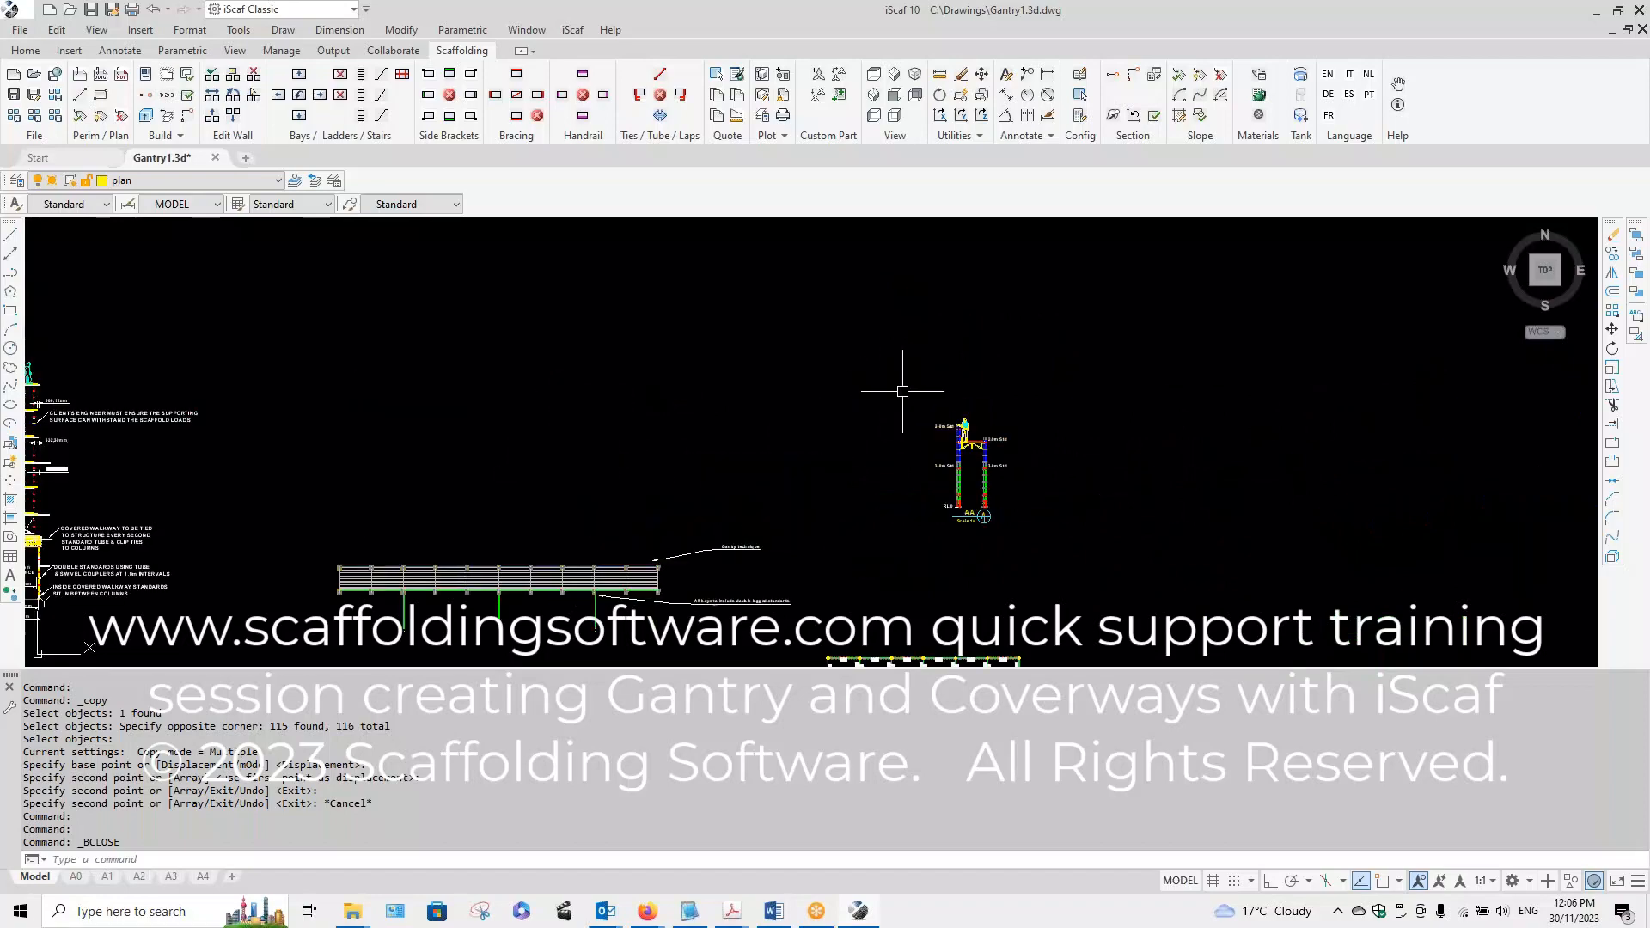
pyautogui.moveTo(876, 339); pyautogui.dragTo(921, 280, button='middle')
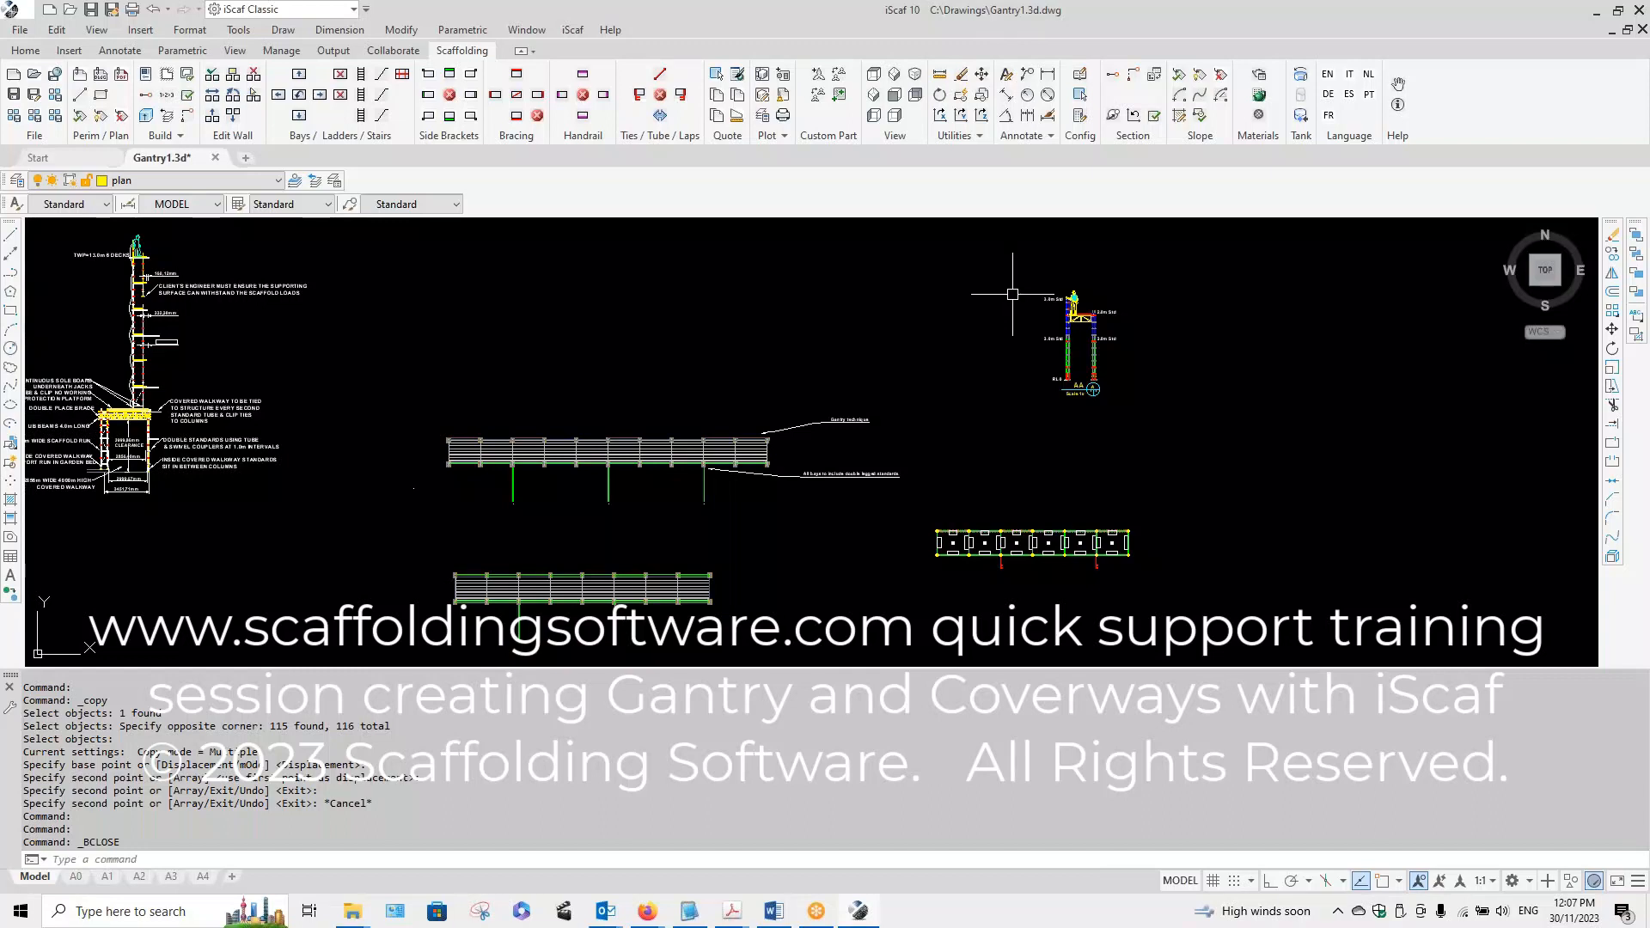
pyautogui.scroll(-4, 1012, 294)
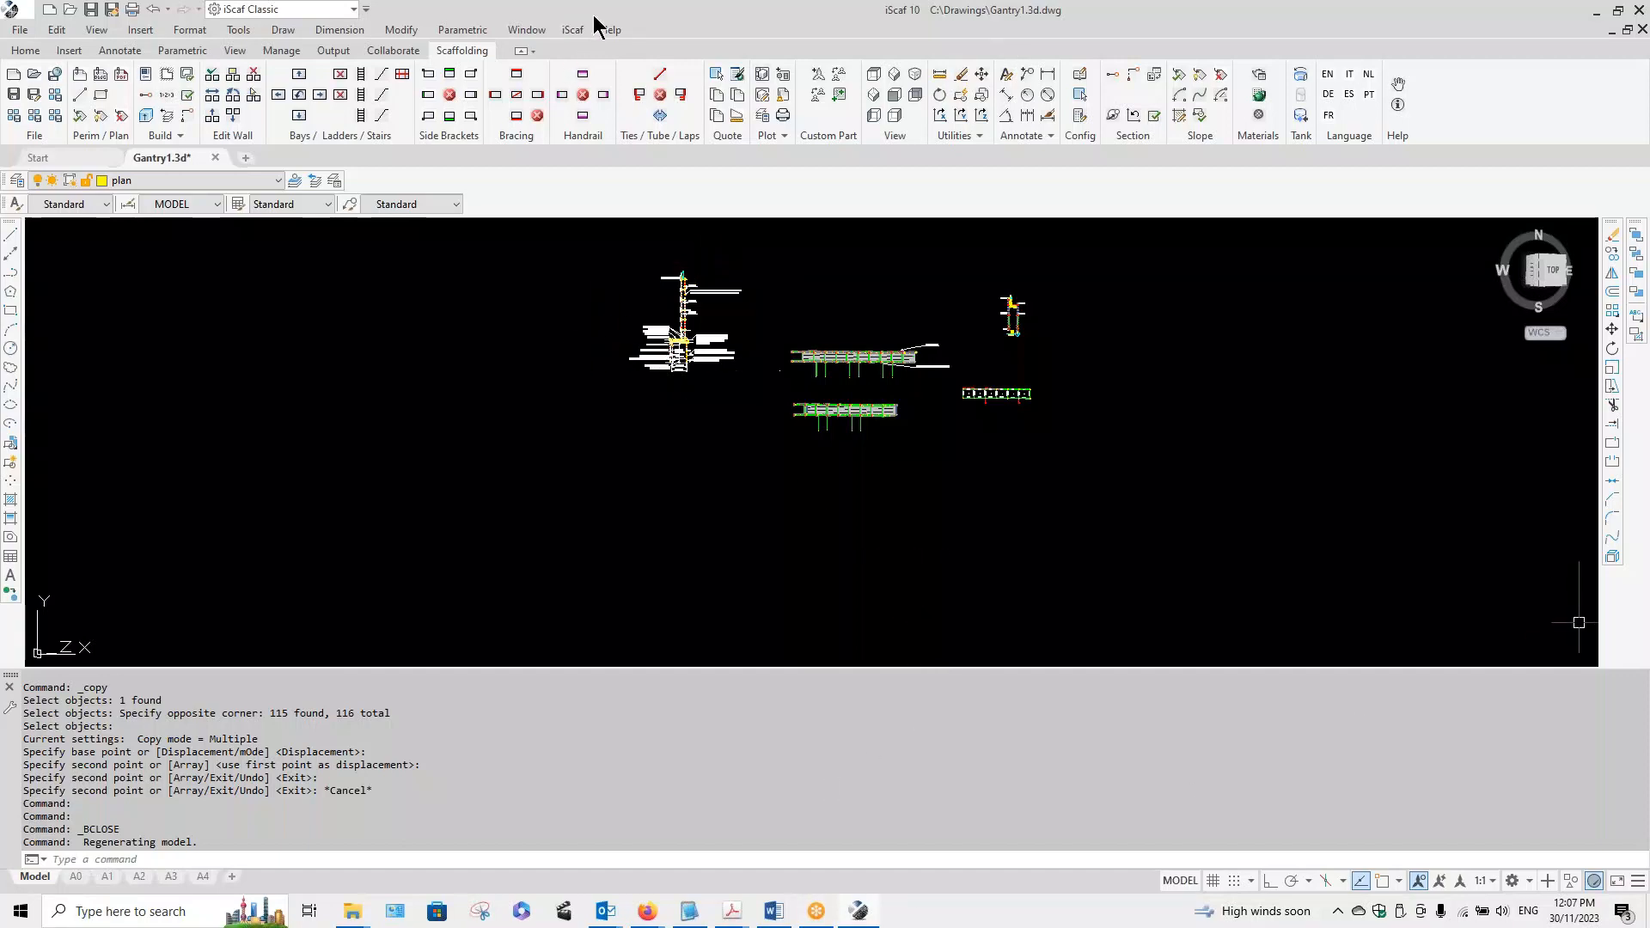
# Step: Switch to Firefox, play the YouTube tutorial on iScaf mesh for 3D sloping ground conditions at lower volume, and pause it at 0:51
pyautogui.click(638, 15)
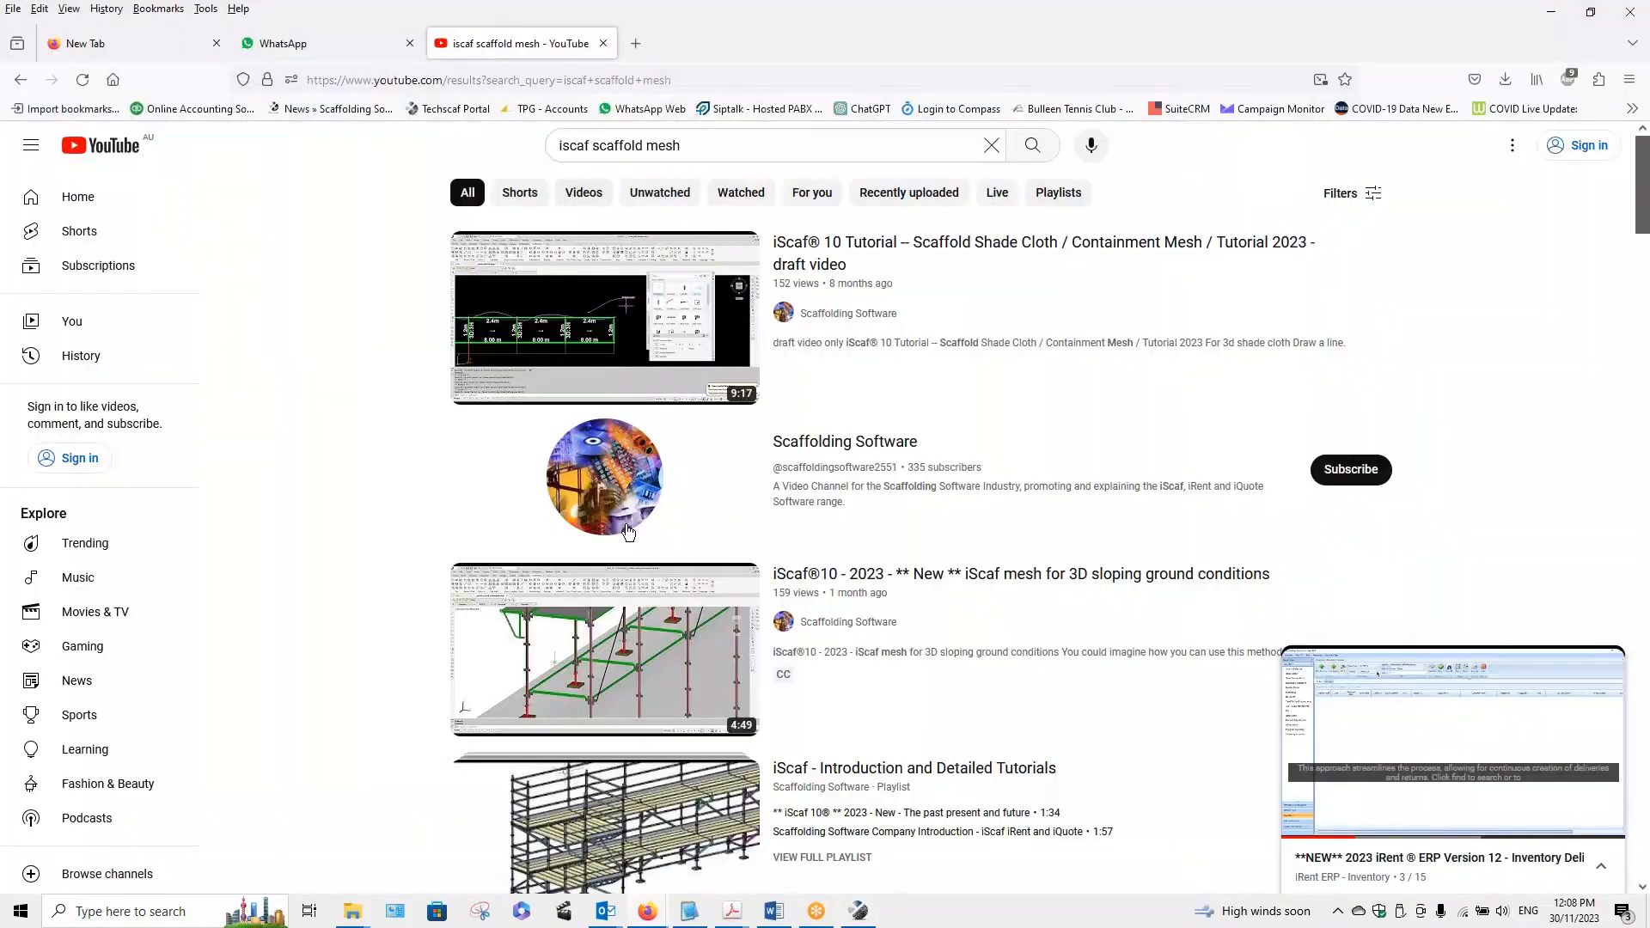
pyautogui.click(600, 644)
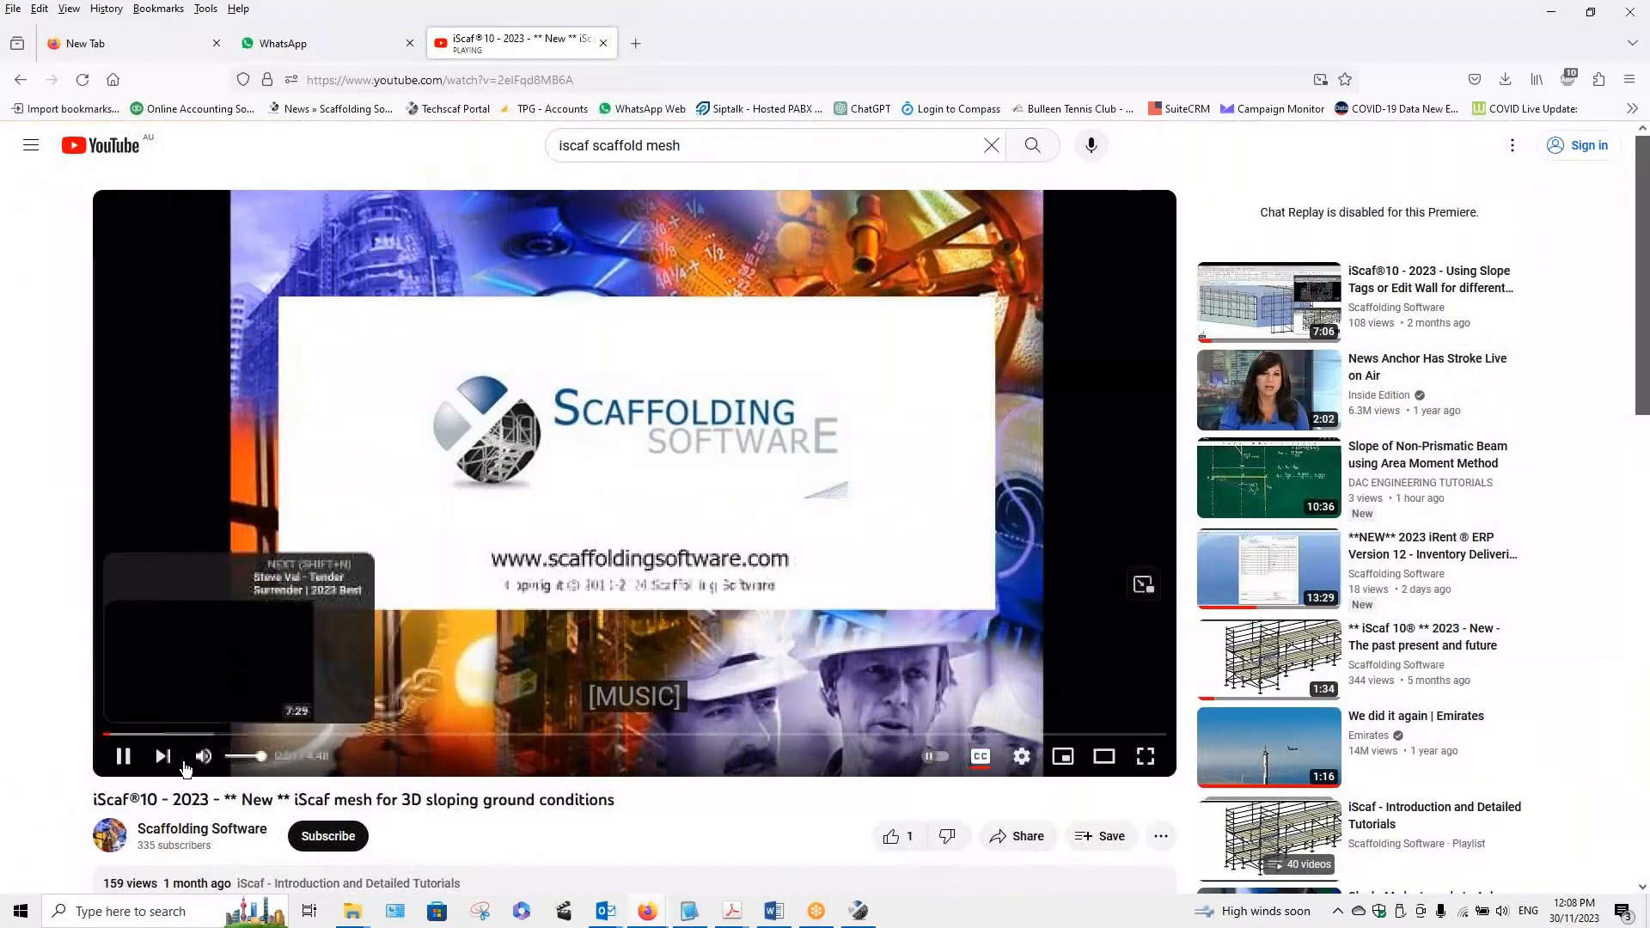
pyautogui.moveTo(260, 760); pyautogui.dragTo(288, 736)
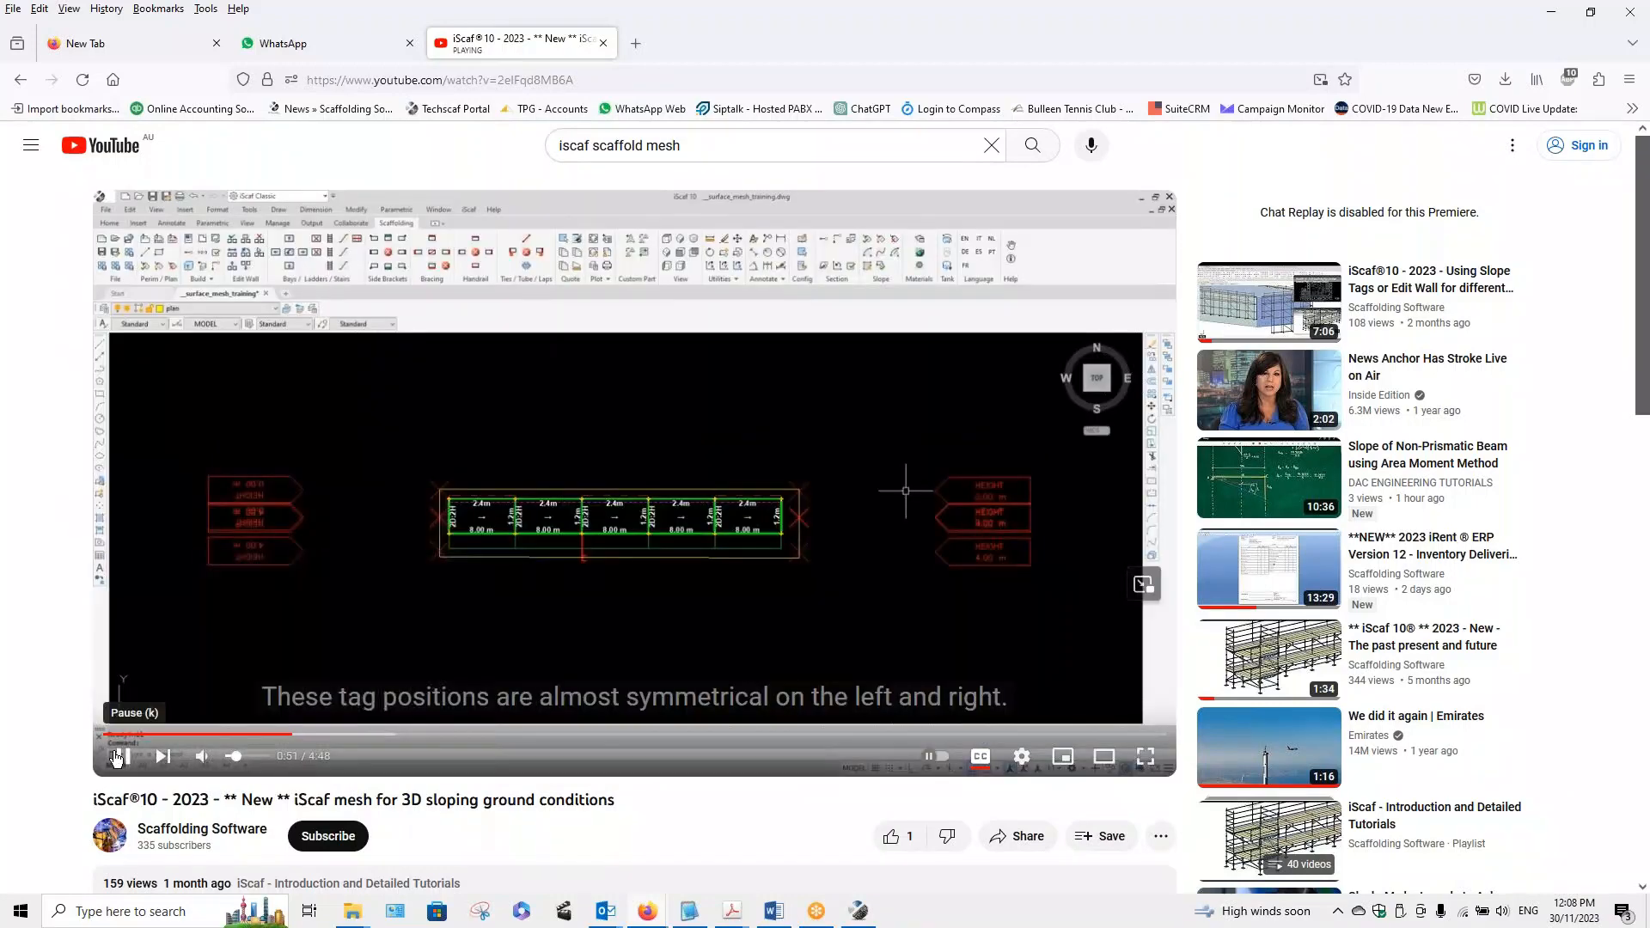
pyautogui.click(118, 757)
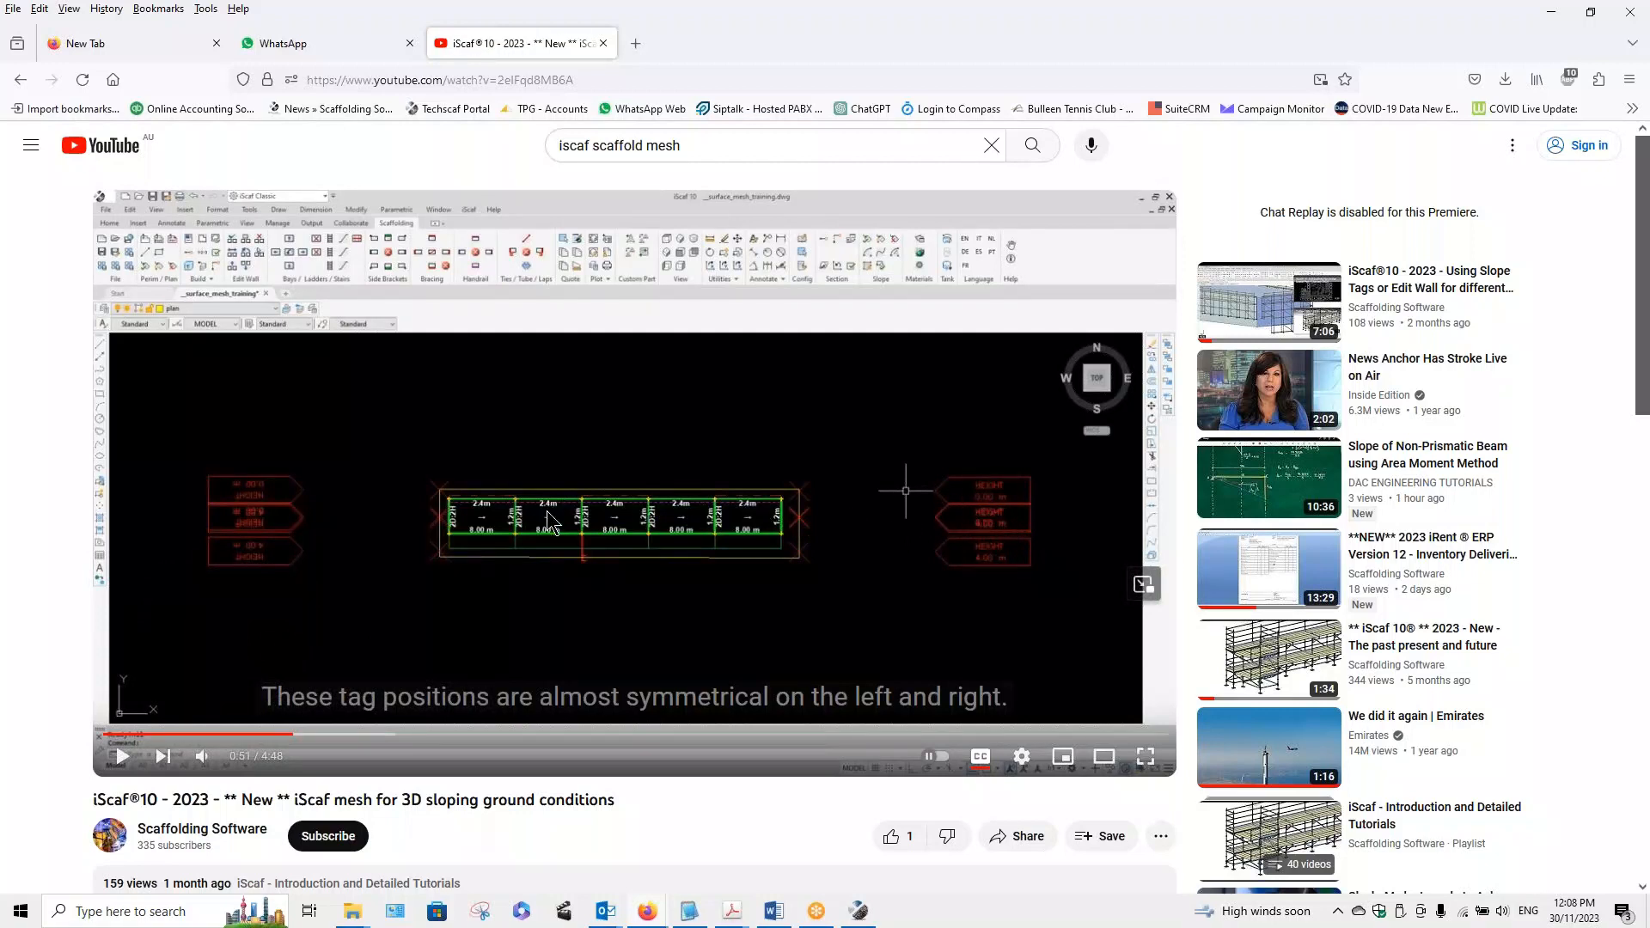
# Step: Watch the surface mesh tutorial full screen, skipping ahead to the 3D view of the scaffold standing on the mesh
pyautogui.click(1145, 755)
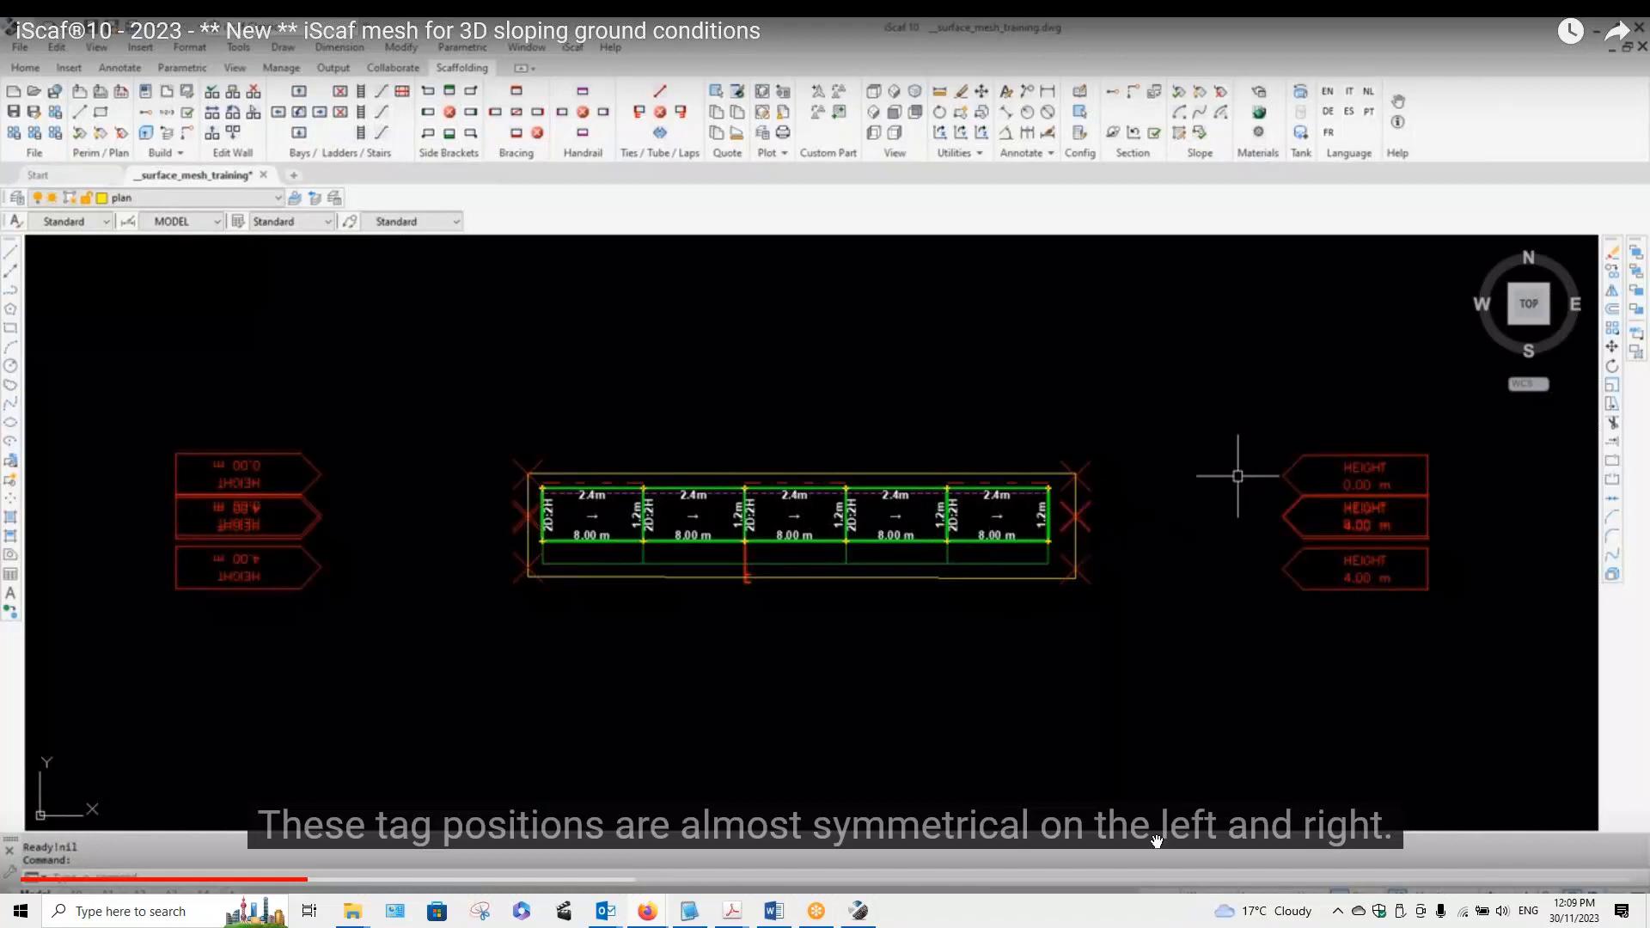
pyautogui.click(1281, 879)
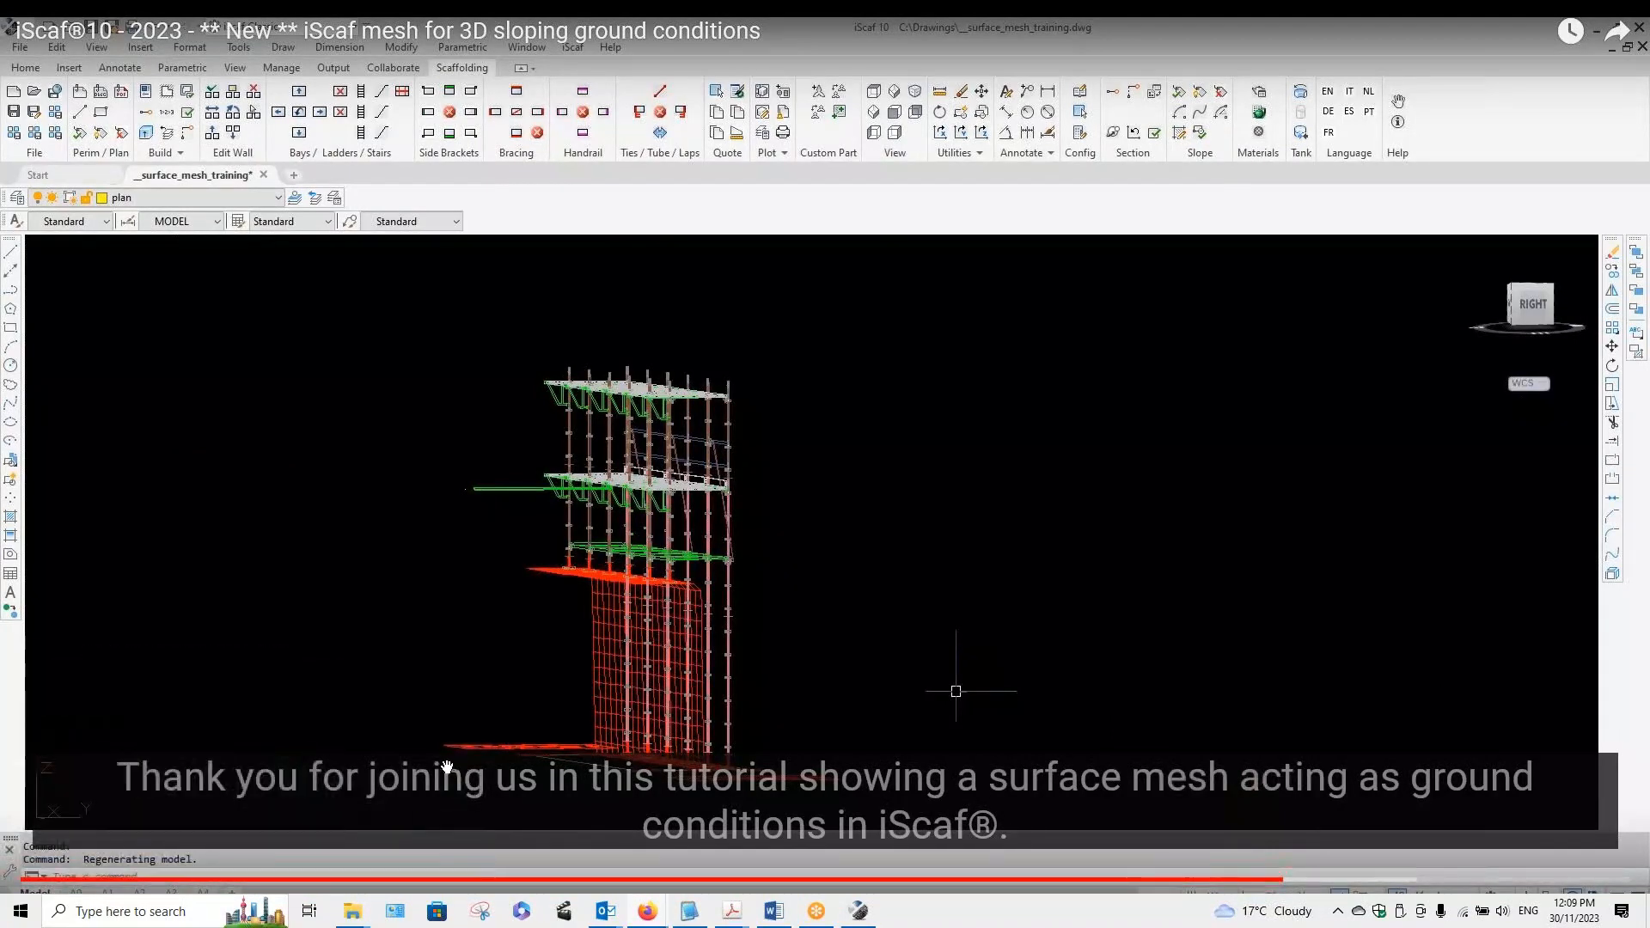
pyautogui.click(539, 697)
pyautogui.click(540, 698)
pyautogui.click(527, 691)
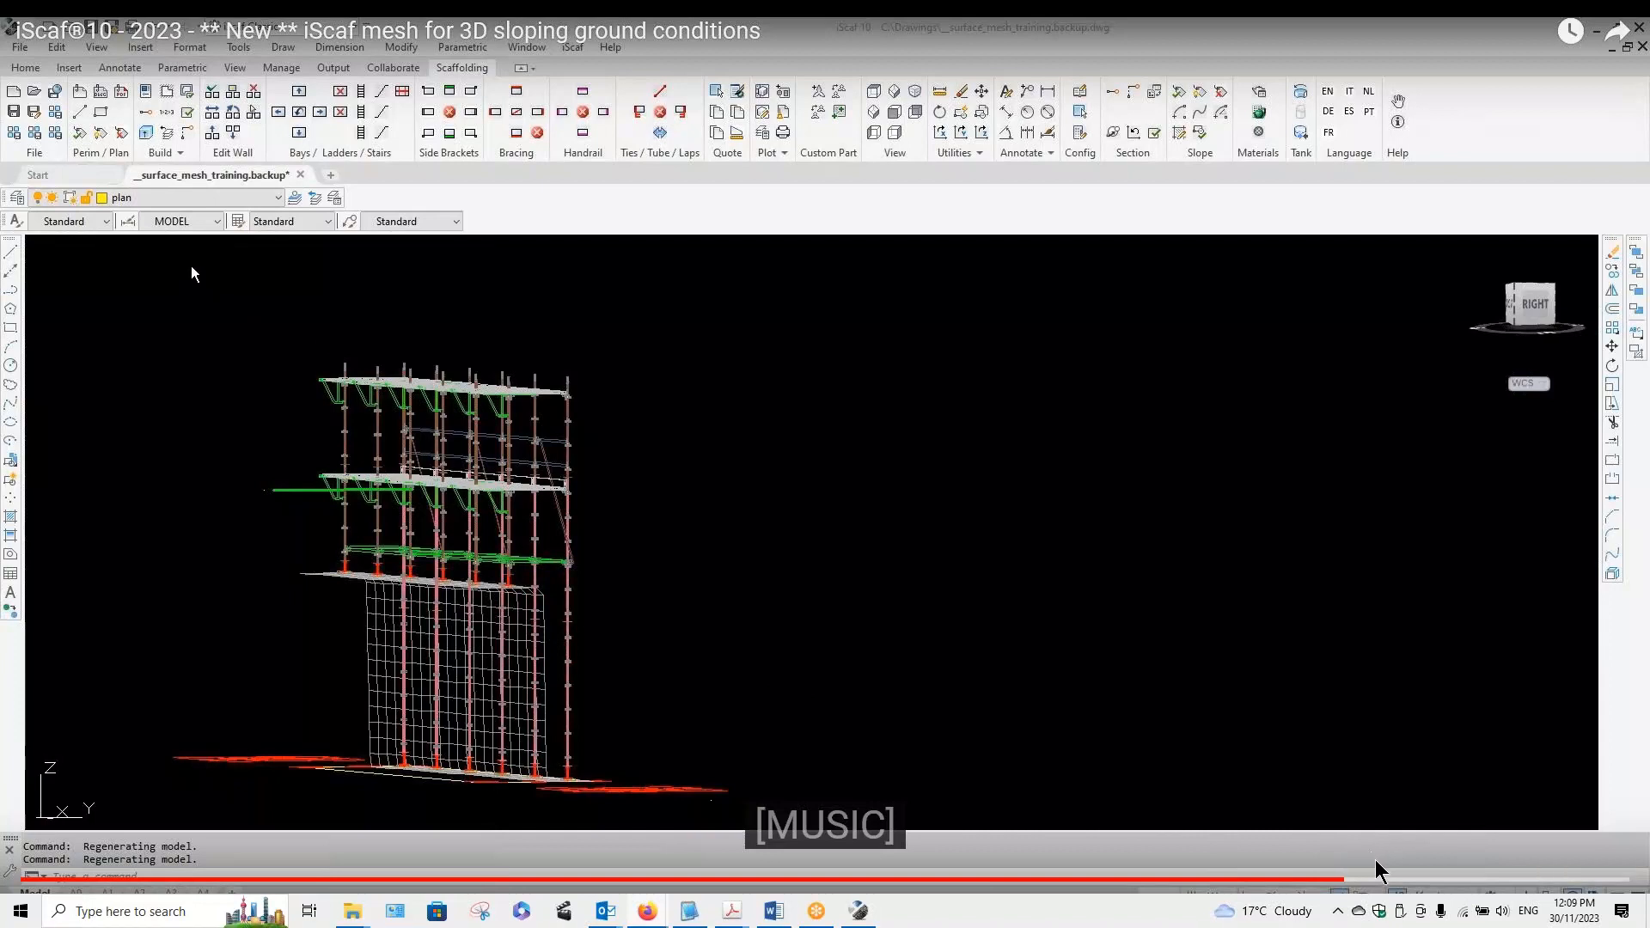
pyautogui.moveTo(1373, 870); pyautogui.dragTo(1343, 874)
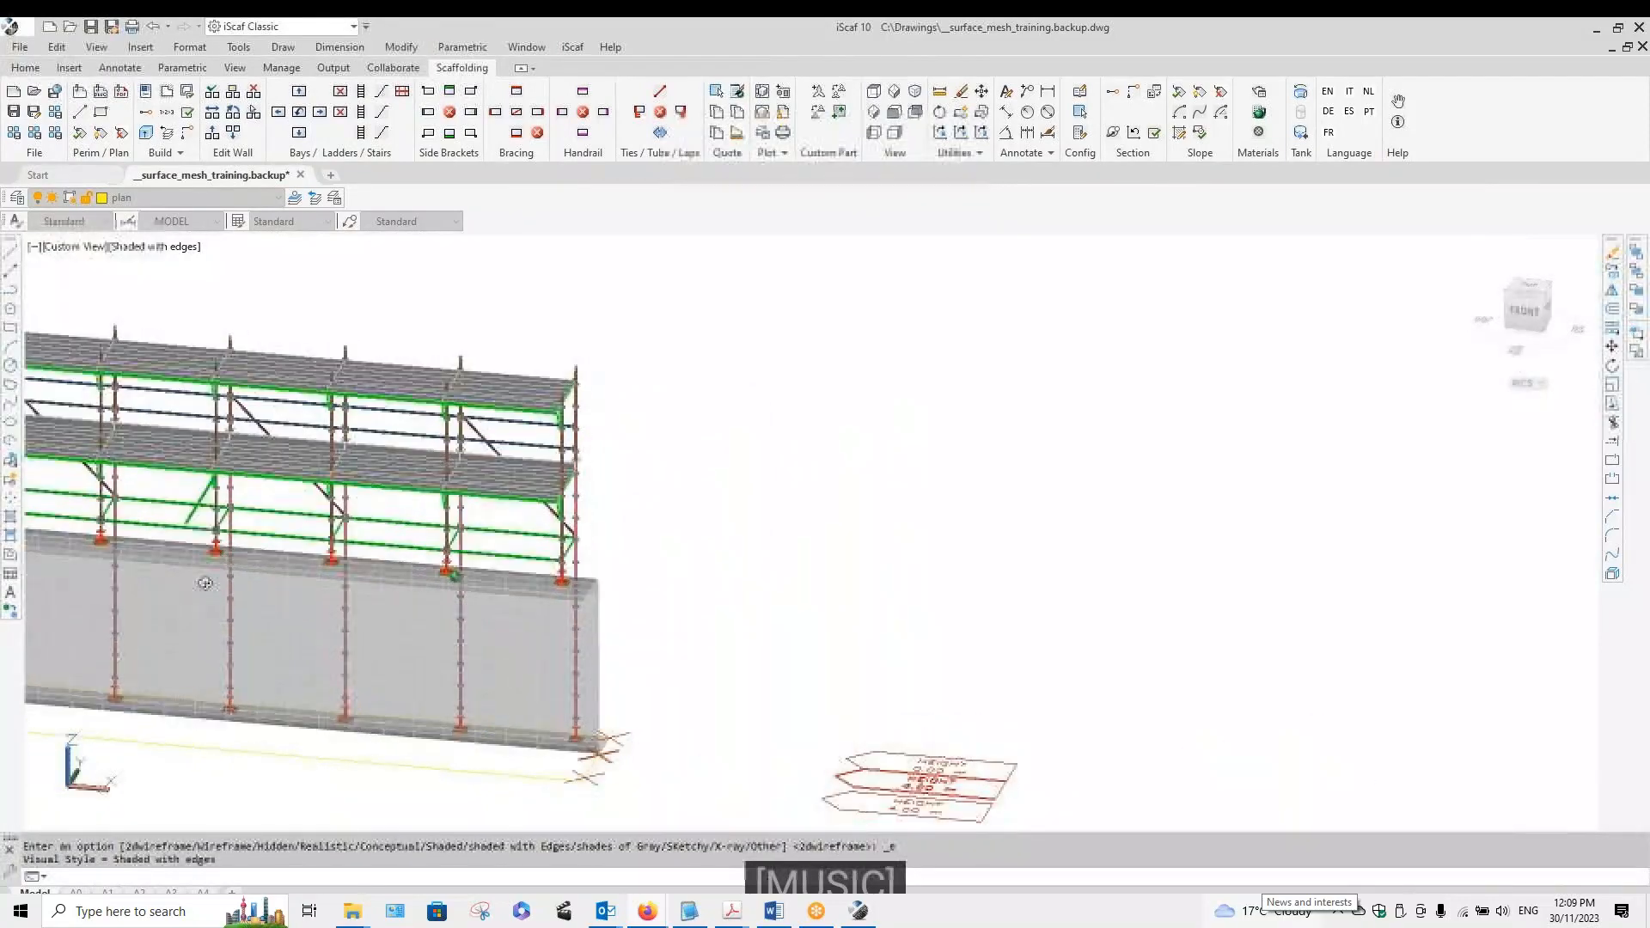
pyautogui.keyDown('shift'); pyautogui.moveTo(206, 583); pyautogui.dragTo(144, 586, button='middle'); pyautogui.keyUp('shift')
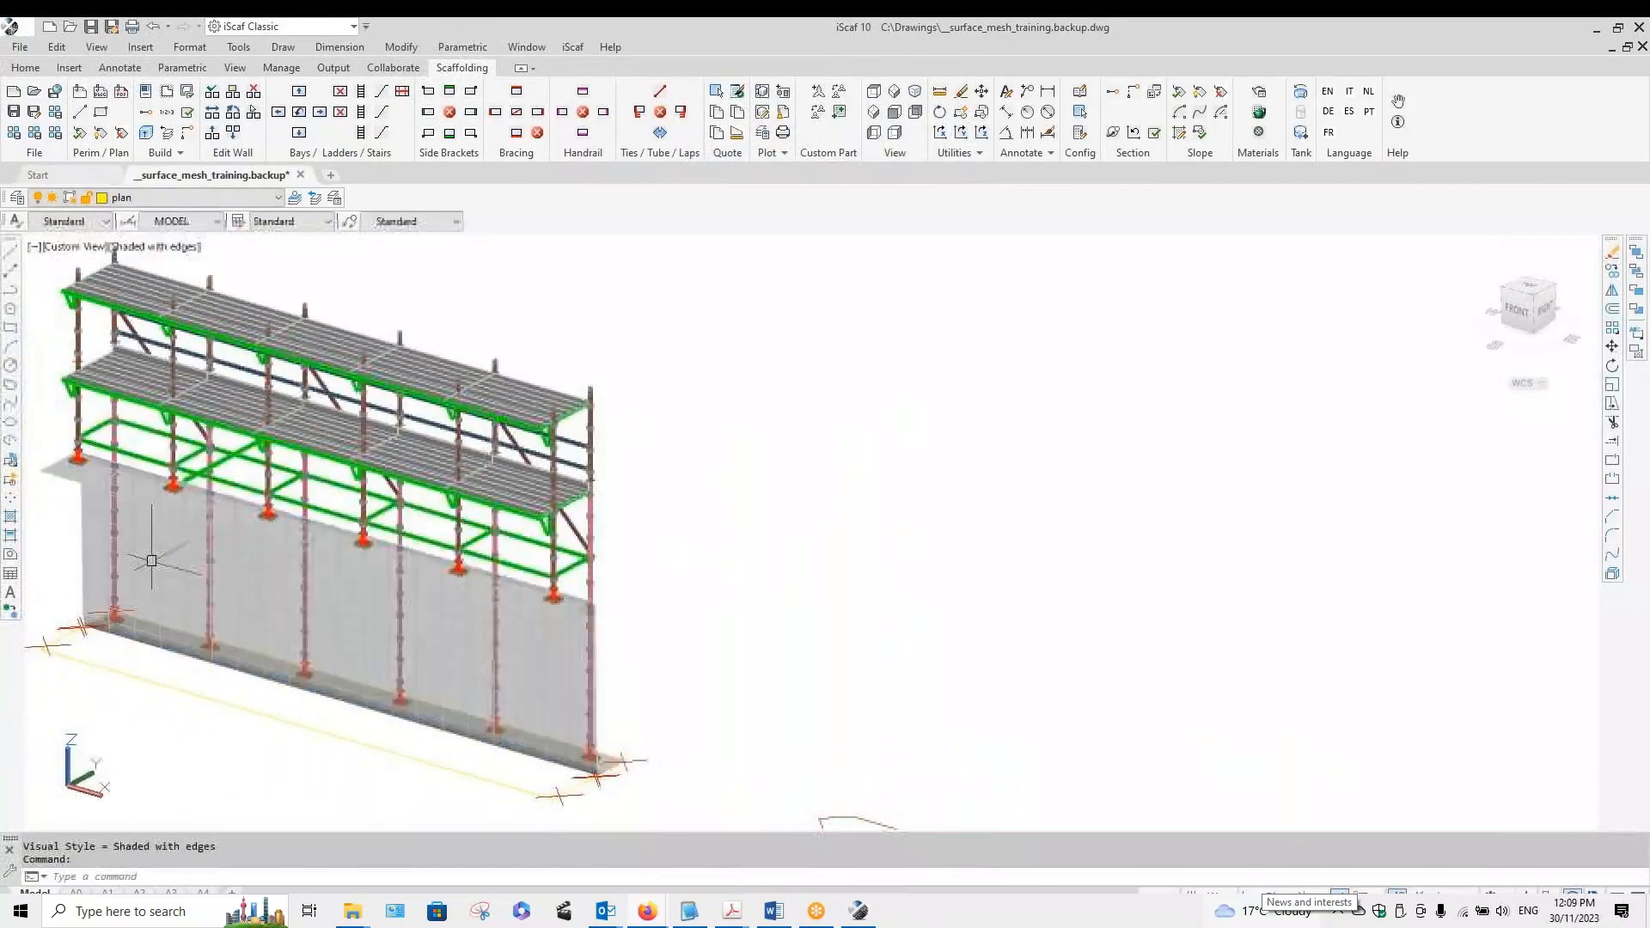
pyautogui.click(185, 247)
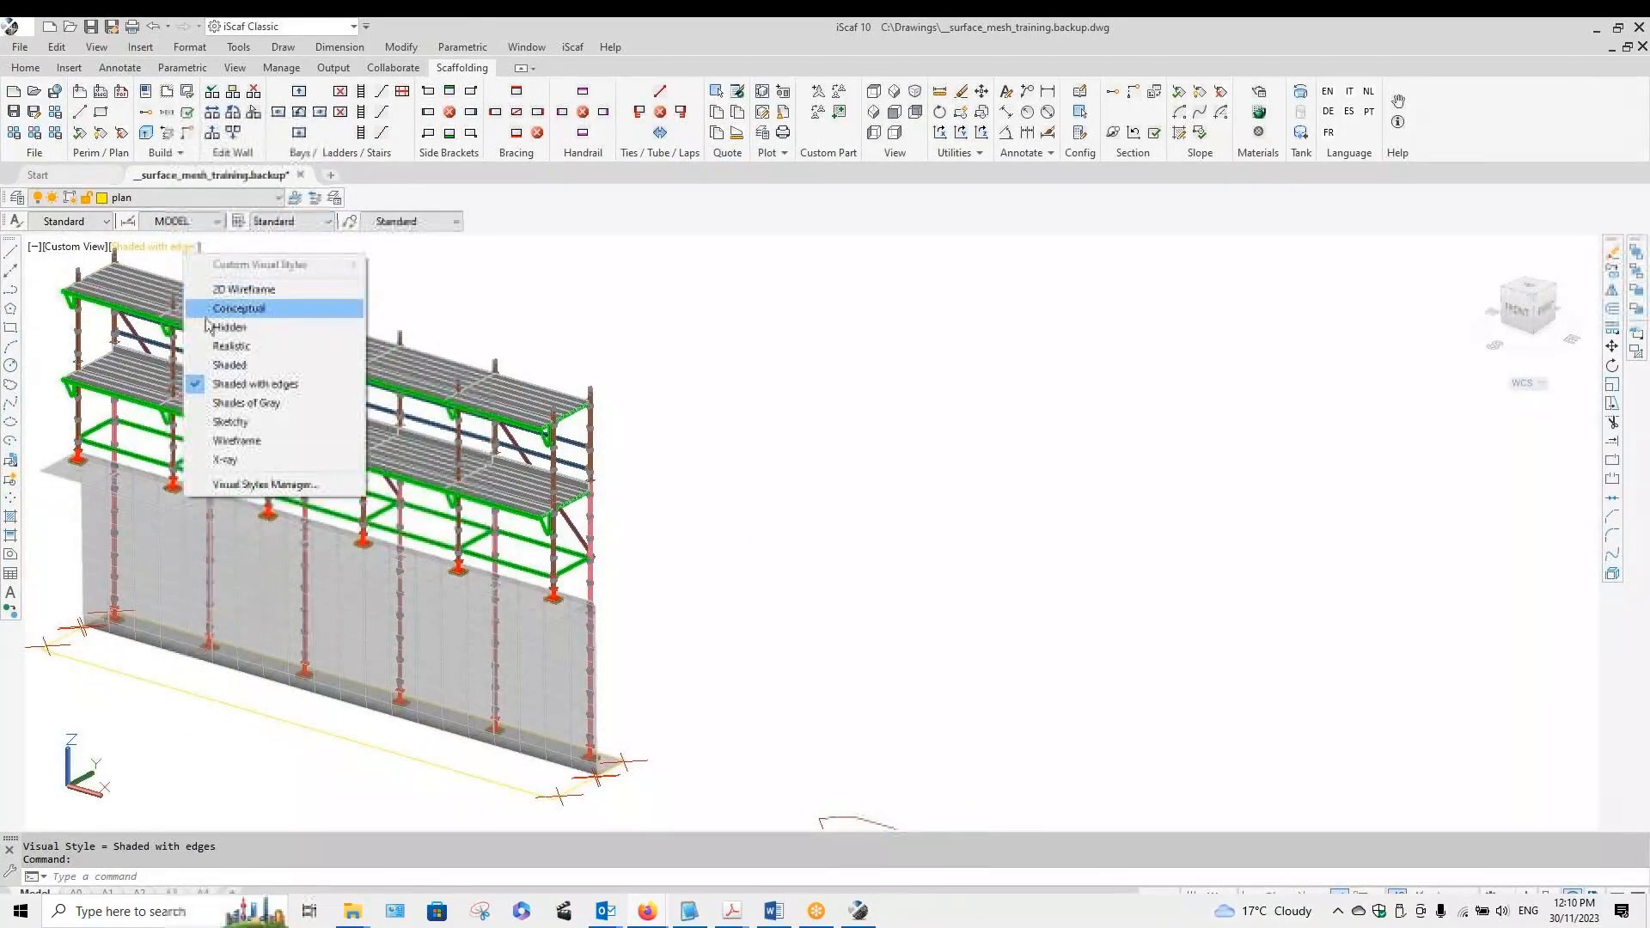
pyautogui.click(225, 346)
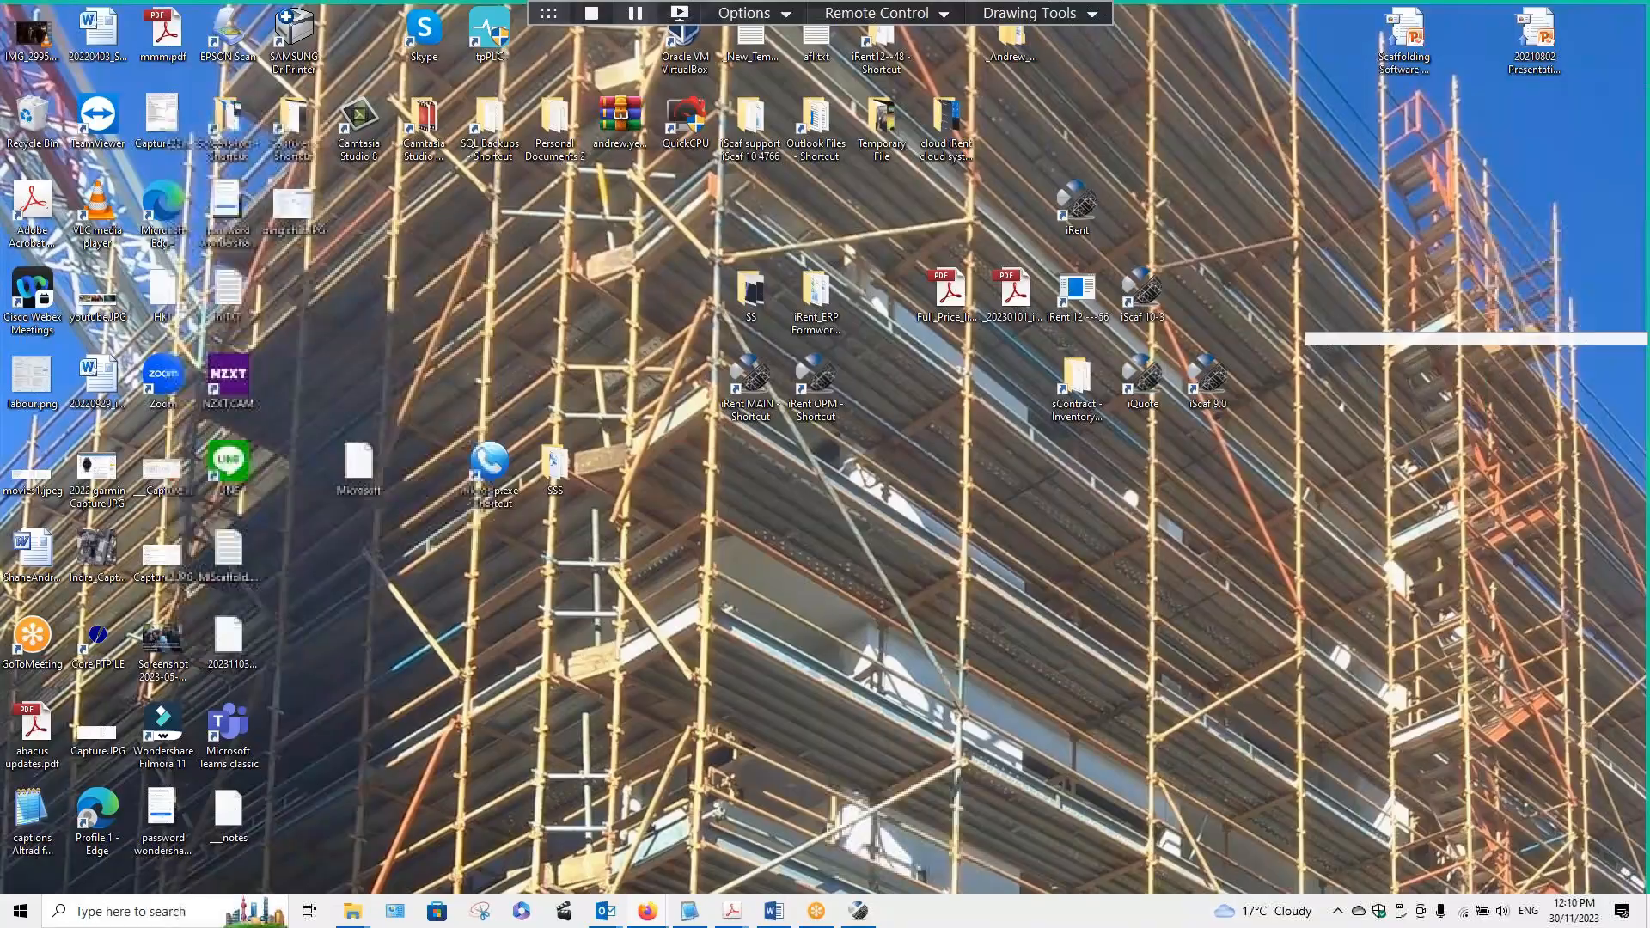